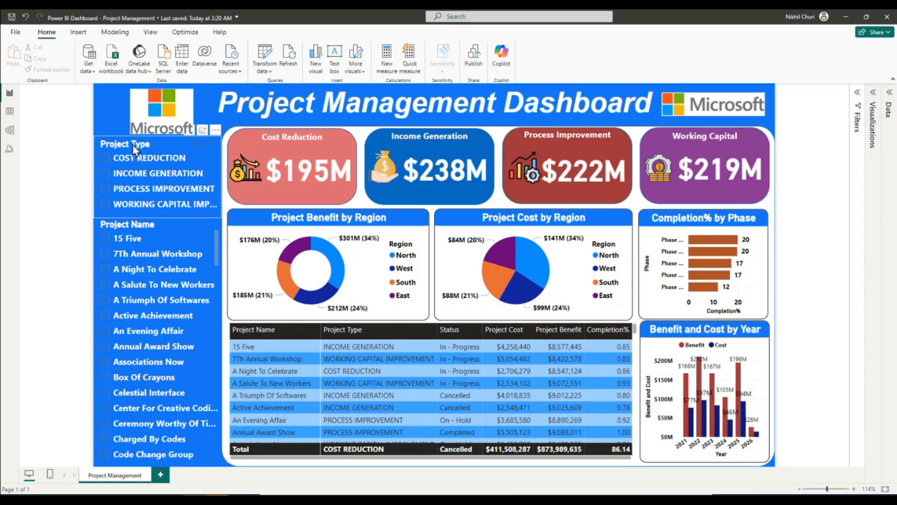
Look through the Project Type and Project Name slicers on the finished Project Management Dashboard
{"action": "scroll", "coordinate": [159, 289], "scroll_direction": "down", "scroll_amount": 15}
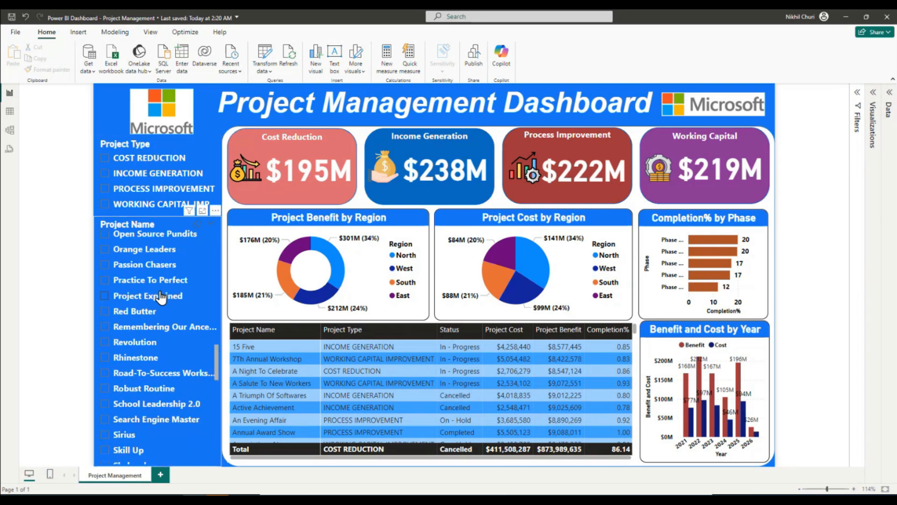
{"action": "scroll", "coordinate": [163, 294], "scroll_direction": "up", "scroll_amount": 15}
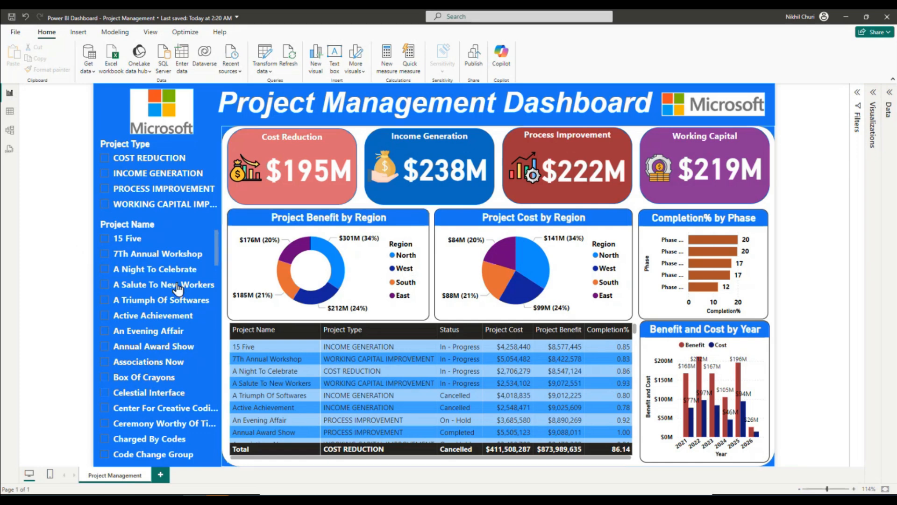
{"action": "scroll", "coordinate": [358, 341], "scroll_direction": "down", "scroll_amount": 3}
{"action": "scroll", "coordinate": [497, 388], "scroll_direction": "up", "scroll_amount": 3}
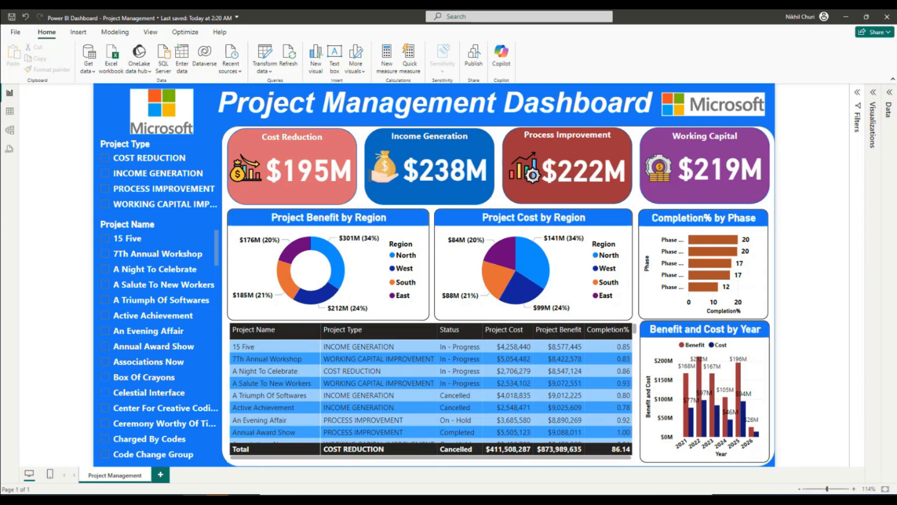
Switch to File Explorer and locate Microsoft Company - Project Management Dataset.csv in the Project Management Dashboard folder
{"action": "key", "text": "alt+Tab"}
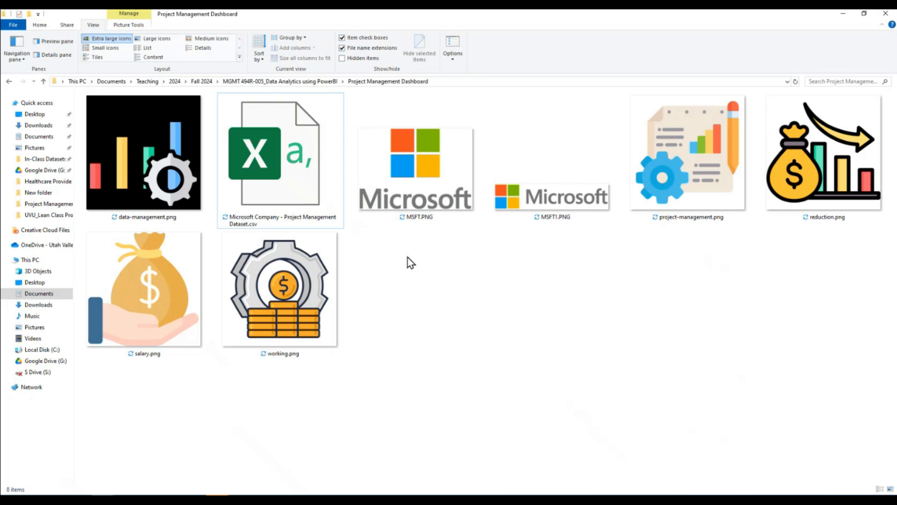
{"action": "left_click", "coordinate": [289, 152]}
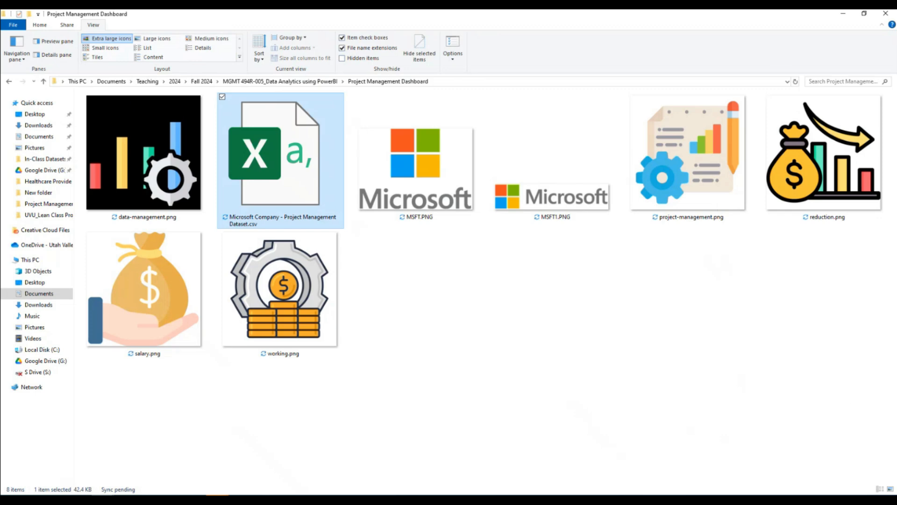
Review the dataset link, dashboard screenshot and icon images on the browser's Power BI Dashboard 5 assignment page, then return to Power BI Desktop
{"action": "key", "text": "alt+Tab"}
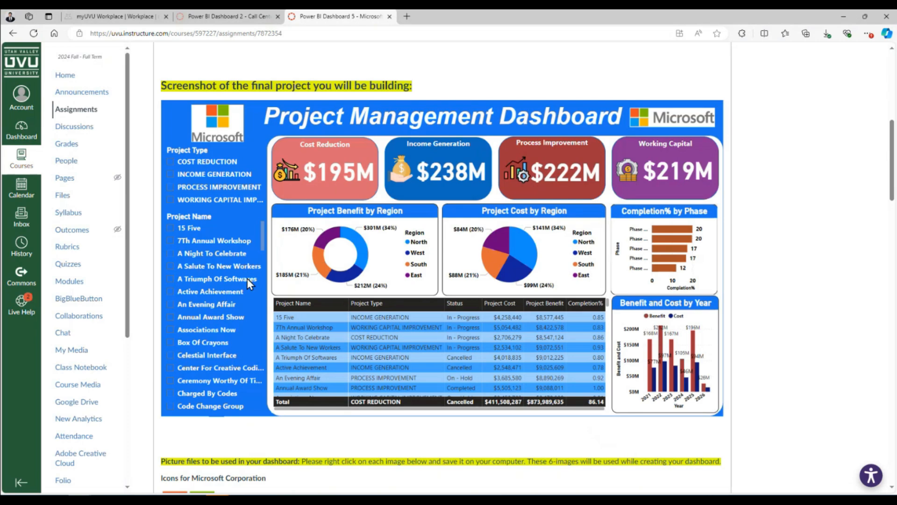
{"action": "scroll", "coordinate": [380, 281], "scroll_direction": "up", "scroll_amount": 8}
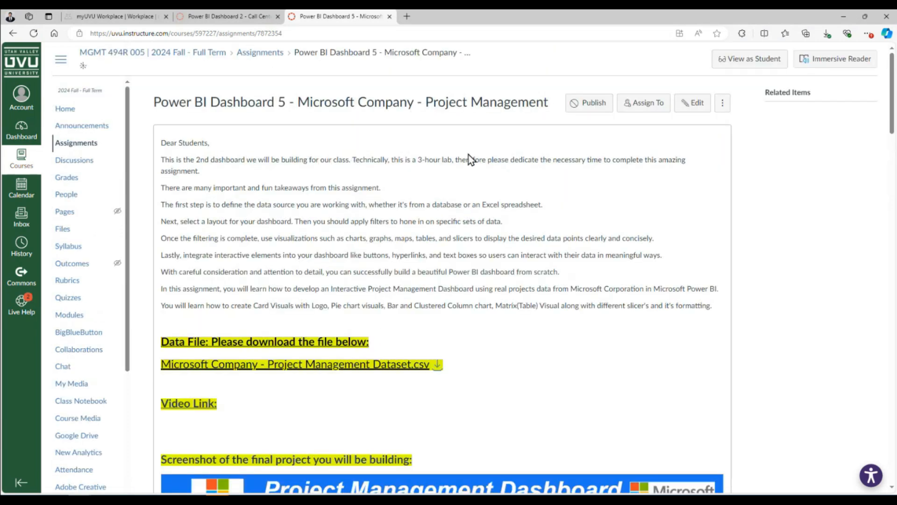
{"action": "scroll", "coordinate": [299, 222], "scroll_direction": "down", "scroll_amount": 3}
{"action": "scroll", "coordinate": [335, 232], "scroll_direction": "down", "scroll_amount": 4}
{"action": "scroll", "coordinate": [335, 232], "scroll_direction": "down", "scroll_amount": 8}
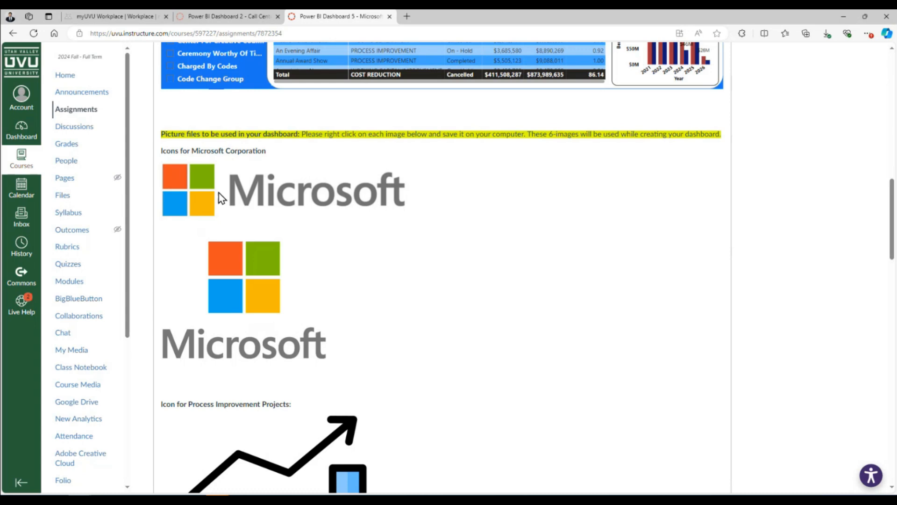
{"action": "scroll", "coordinate": [377, 281], "scroll_direction": "down", "scroll_amount": 7}
{"action": "scroll", "coordinate": [284, 218], "scroll_direction": "down", "scroll_amount": 13}
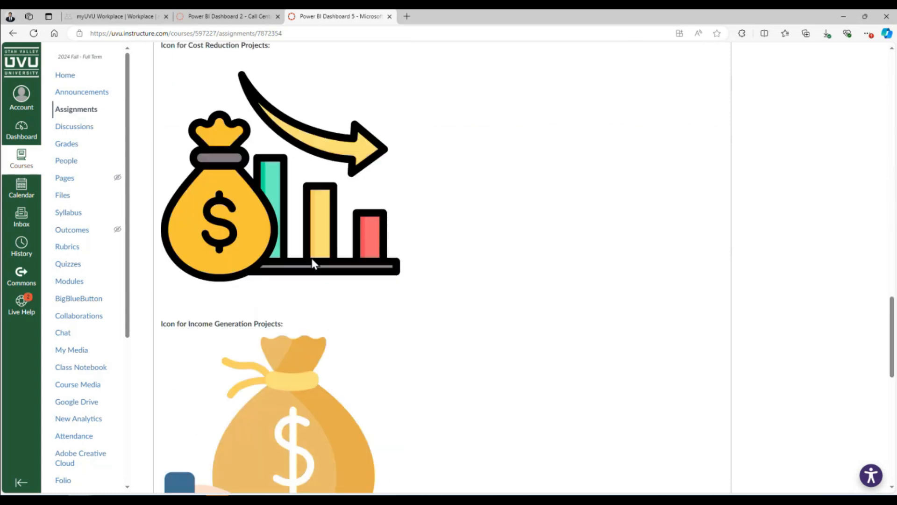
{"action": "scroll", "coordinate": [305, 240], "scroll_direction": "down", "scroll_amount": 5}
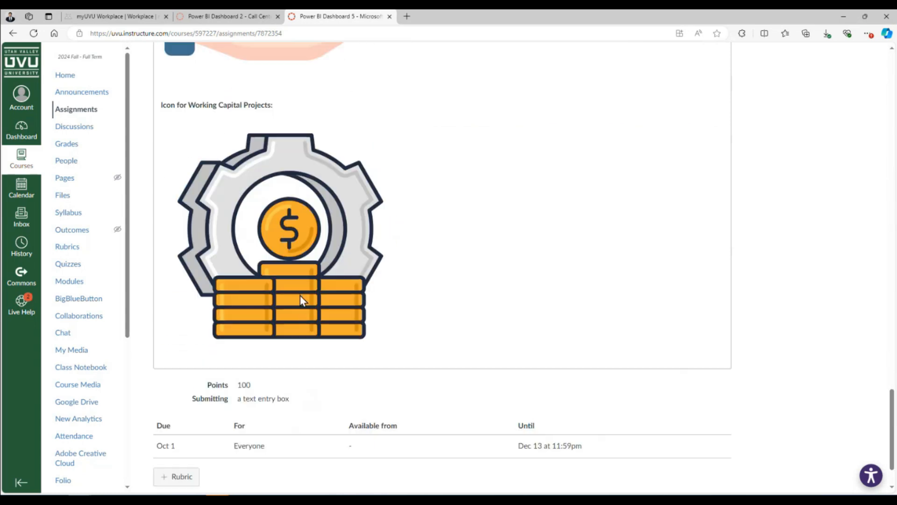
{"action": "left_click", "coordinate": [841, 16]}
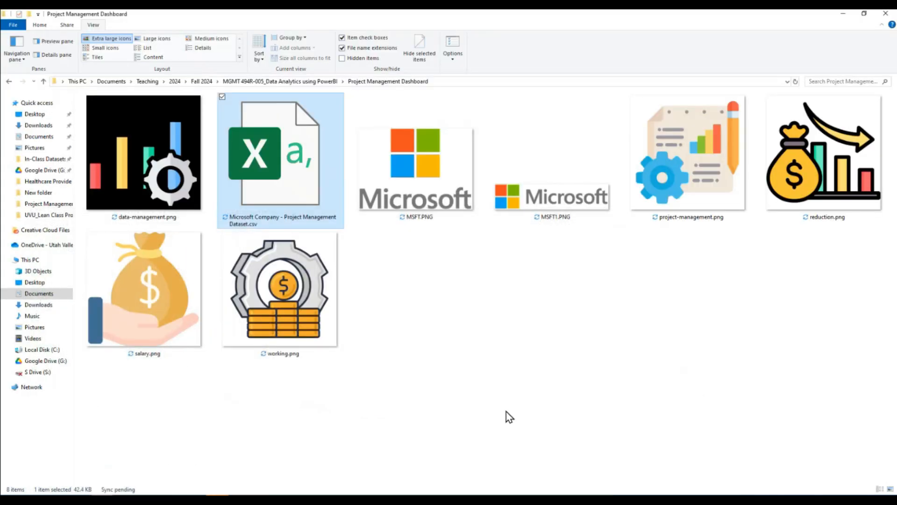
{"action": "left_click", "coordinate": [241, 499]}
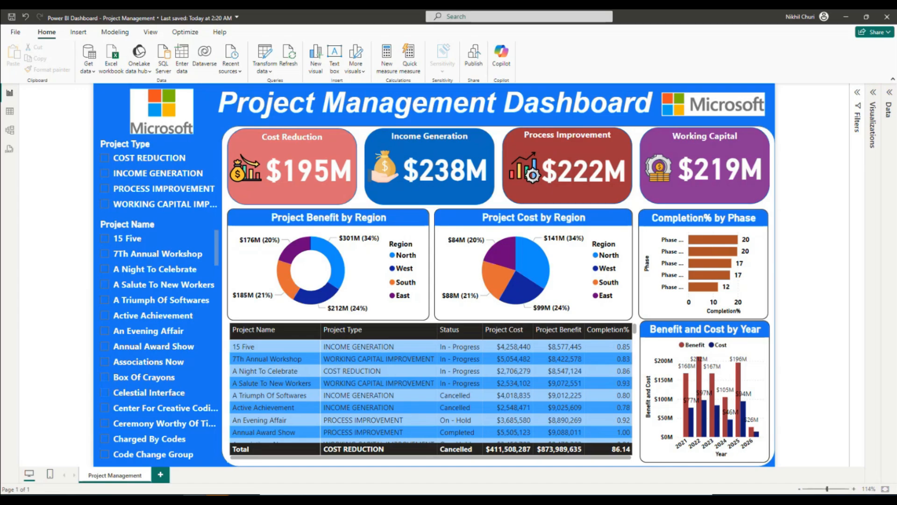
Return to the browser's assignment page and check the image-saving options for the project icons without saving any
{"action": "key", "text": "alt+Tab"}
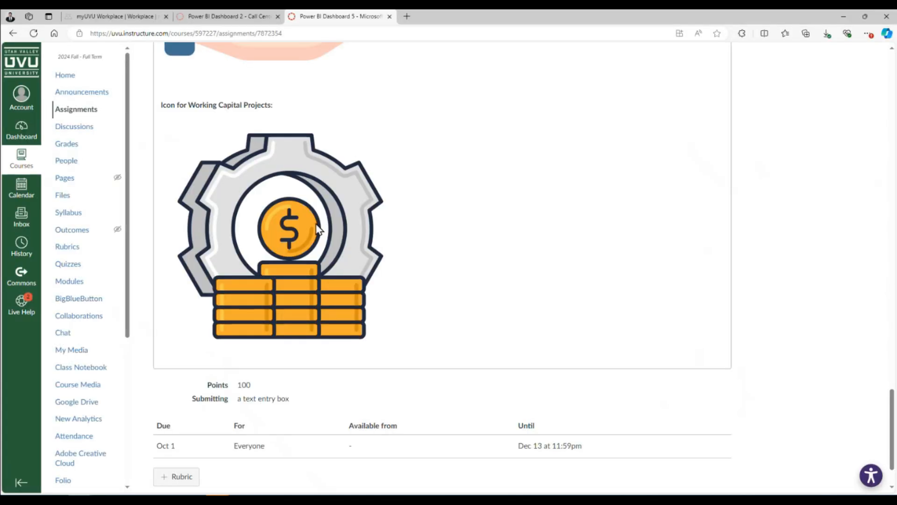
{"action": "right_click", "coordinate": [319, 229]}
{"action": "left_click", "coordinate": [641, 250]}
{"action": "scroll", "coordinate": [641, 250], "scroll_direction": "up", "scroll_amount": 5}
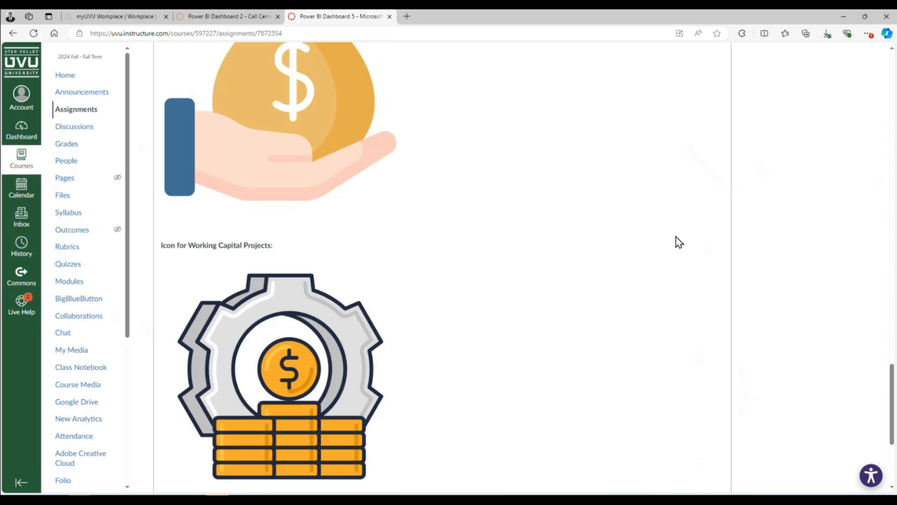
{"action": "right_click", "coordinate": [303, 183]}
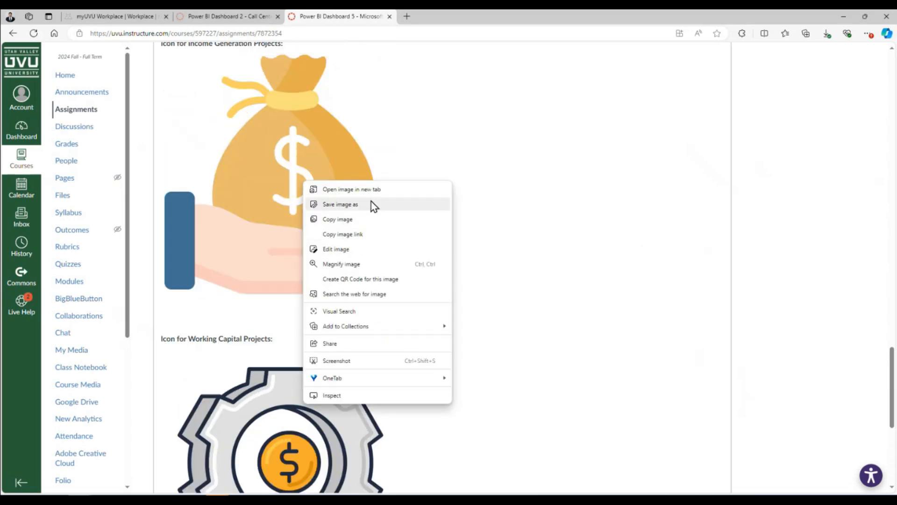
{"action": "left_click", "coordinate": [688, 289]}
{"action": "scroll", "coordinate": [689, 290], "scroll_direction": "up", "scroll_amount": 5}
{"action": "scroll", "coordinate": [688, 290], "scroll_direction": "up", "scroll_amount": 10}
{"action": "right_click", "coordinate": [290, 198]}
{"action": "left_click", "coordinate": [452, 194]}
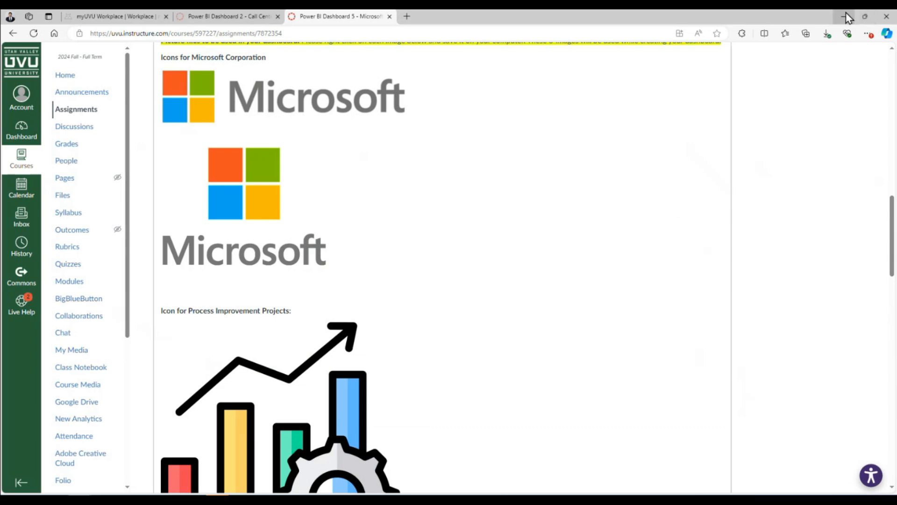
Open Microsoft Company - Project Management Dataset.csv in Excel from the project folder and centre all cells vertically and horizontally
{"action": "left_click", "coordinate": [845, 16]}
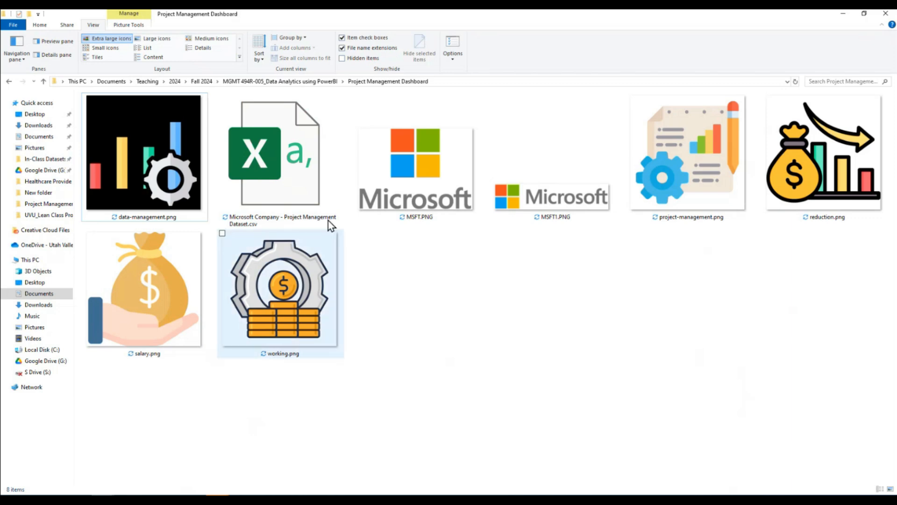
{"action": "double_click", "coordinate": [294, 180]}
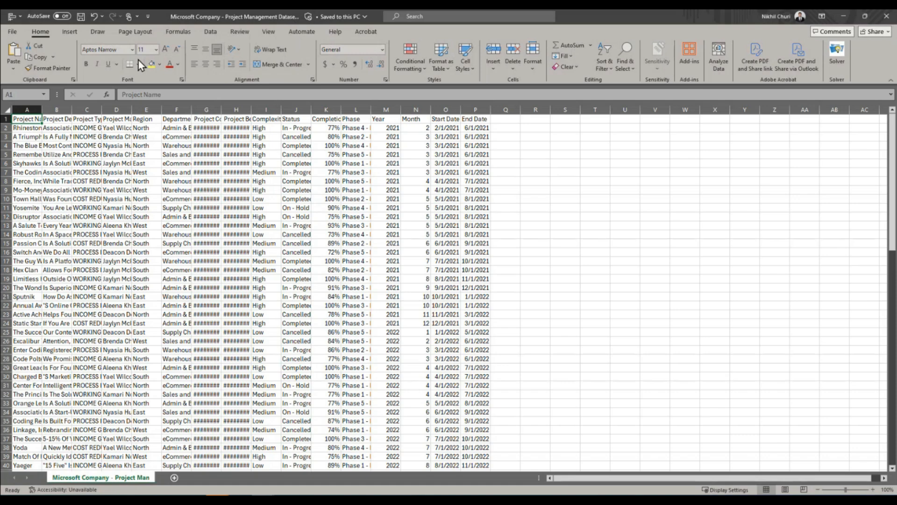
{"action": "left_click", "coordinate": [5, 109]}
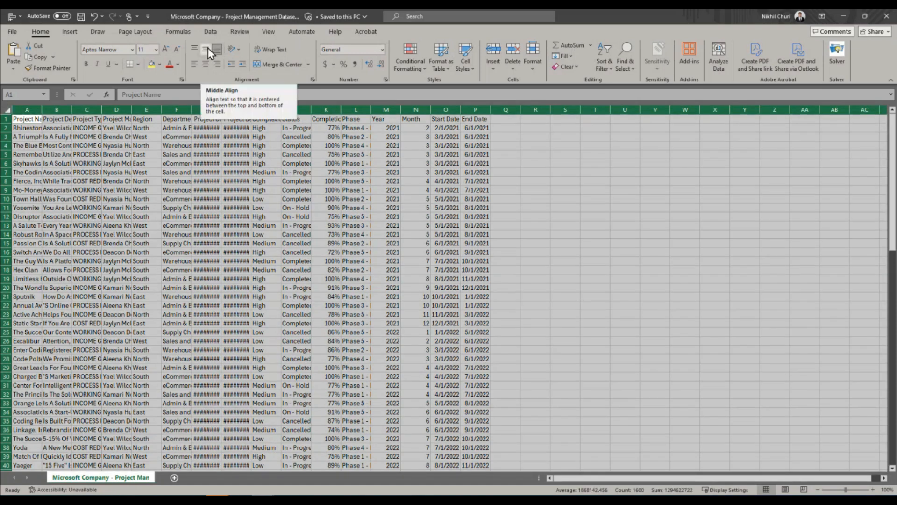
{"action": "left_click", "coordinate": [209, 49]}
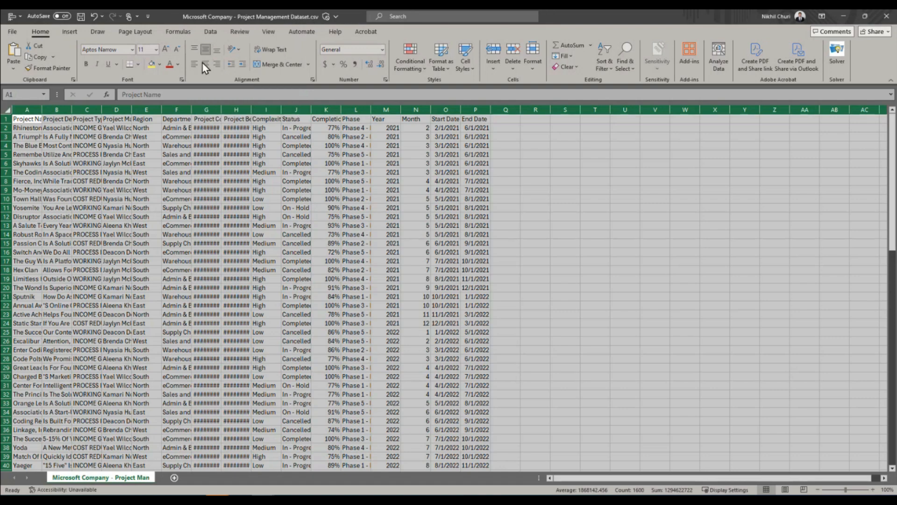
{"action": "left_click", "coordinate": [206, 65]}
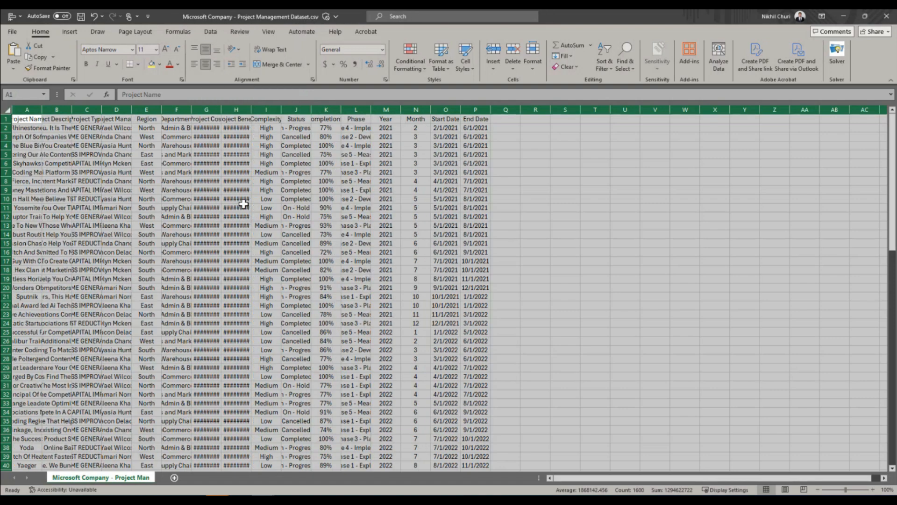
Autofit the widths of all the worksheet's columns to their contents
{"action": "left_click_drag", "start_coordinate": [73, 109], "coordinate": [73, 109]}
{"action": "double_click", "coordinate": [73, 109]}
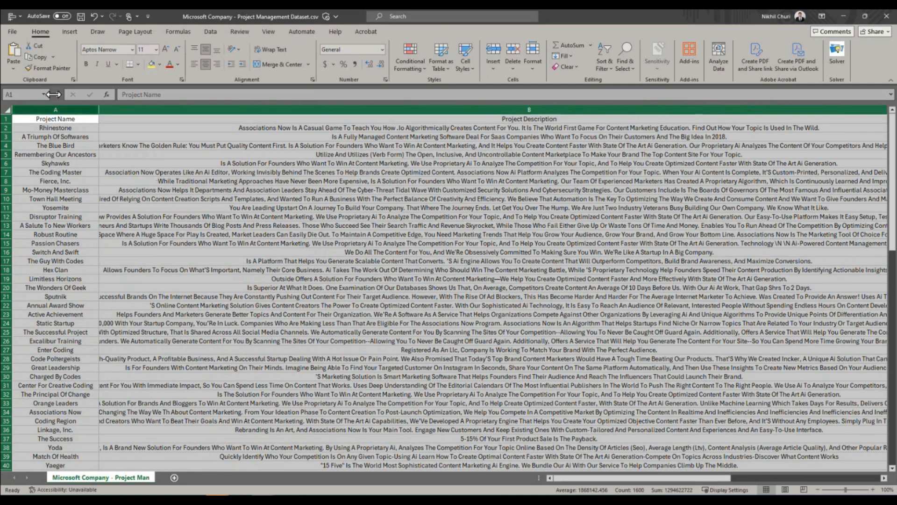
{"action": "left_click", "coordinate": [206, 208]}
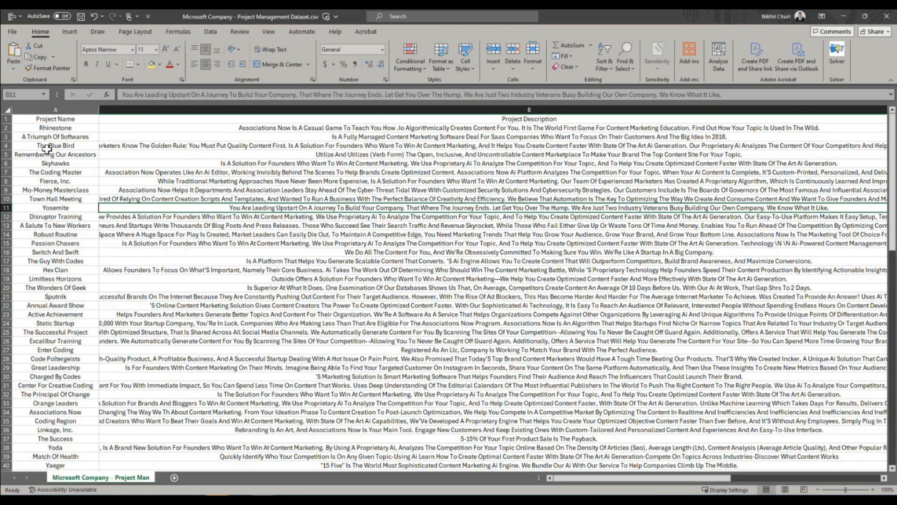
Add filters to the header row of the dataset
{"action": "left_click", "coordinate": [6, 118]}
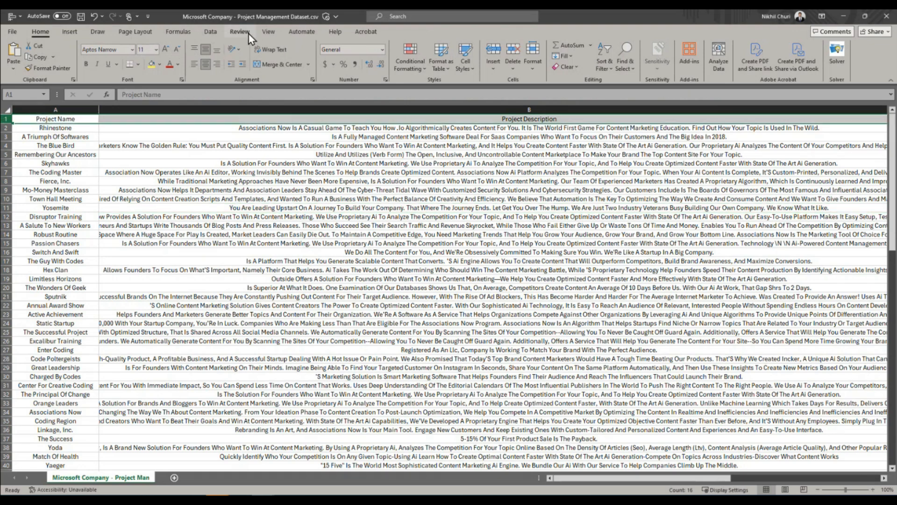
{"action": "left_click", "coordinate": [210, 33]}
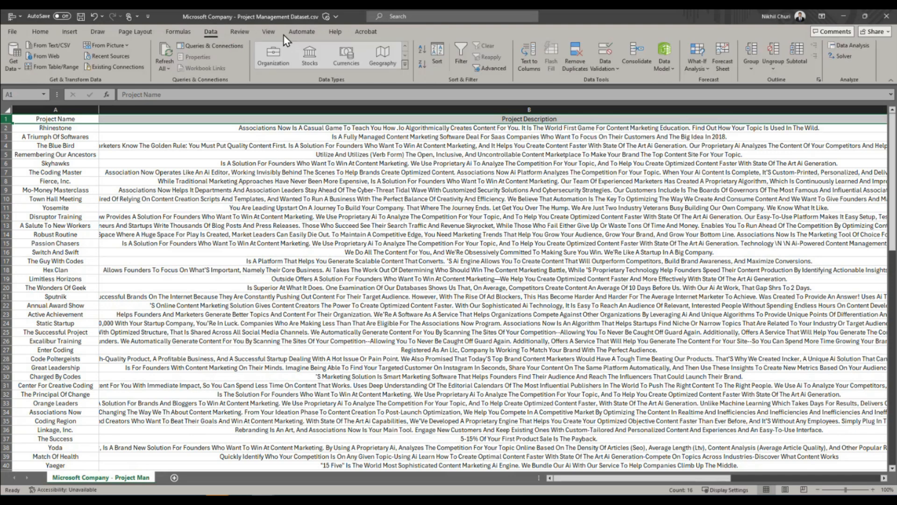
{"action": "left_click", "coordinate": [460, 48]}
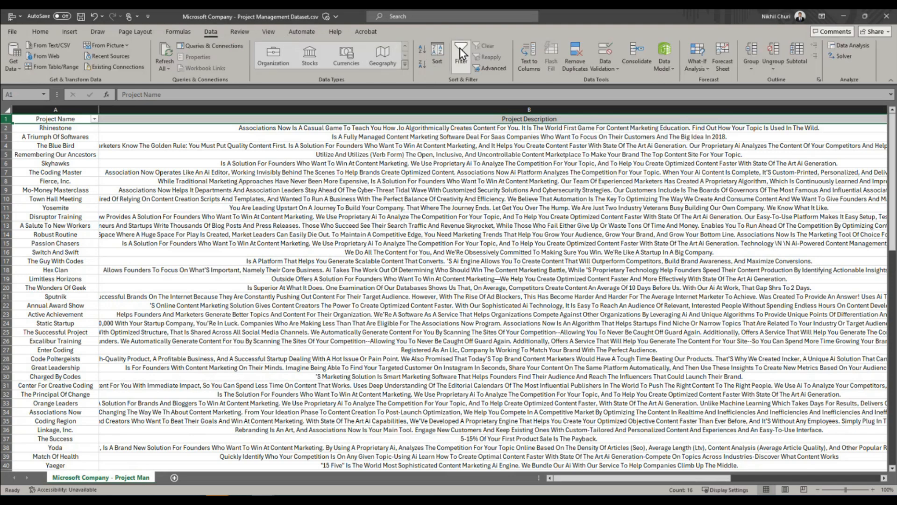
Freeze the top row of the worksheet and check that the headers stay in view
{"action": "left_click", "coordinate": [271, 33]}
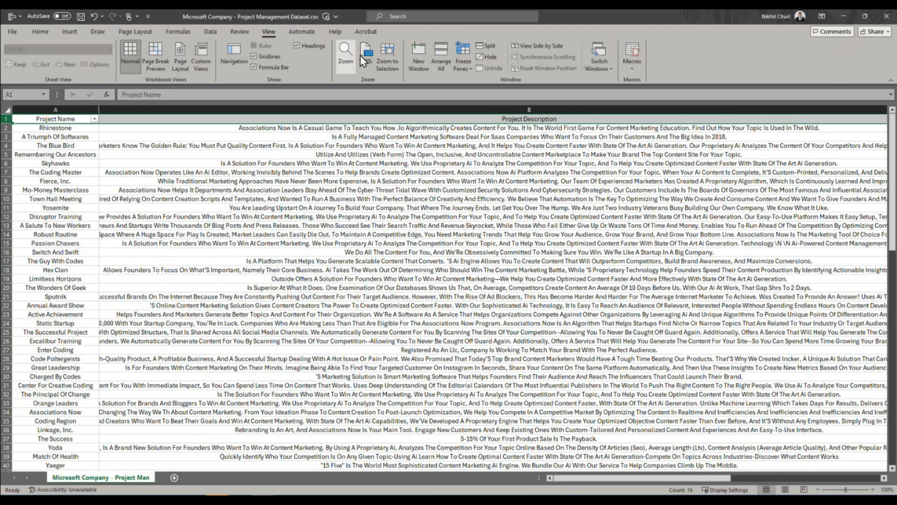
{"action": "left_click", "coordinate": [467, 70]}
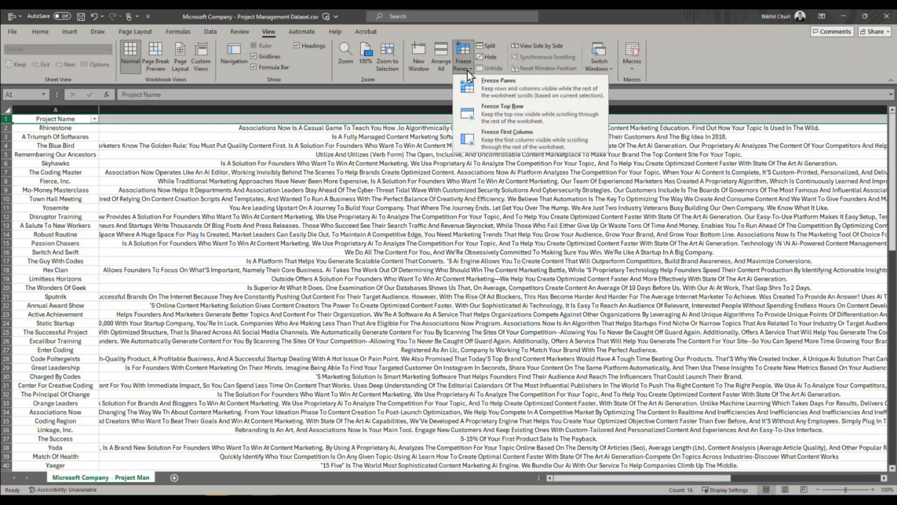
{"action": "left_click", "coordinate": [496, 111]}
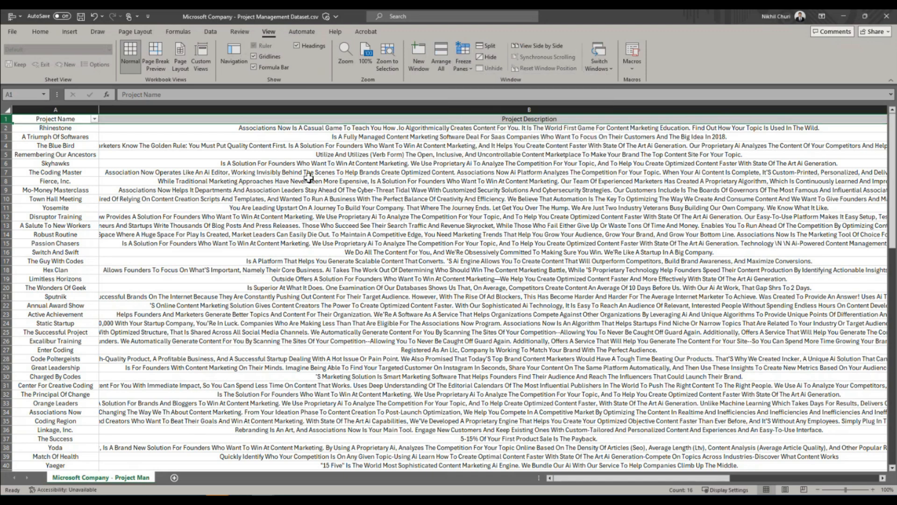
{"action": "scroll", "coordinate": [308, 178], "scroll_direction": "down", "scroll_amount": 3}
{"action": "scroll", "coordinate": [308, 178], "scroll_direction": "up", "scroll_amount": 3}
Select the header row from Project Name to End Date and review the dataset's columns
{"action": "left_click", "coordinate": [65, 188]}
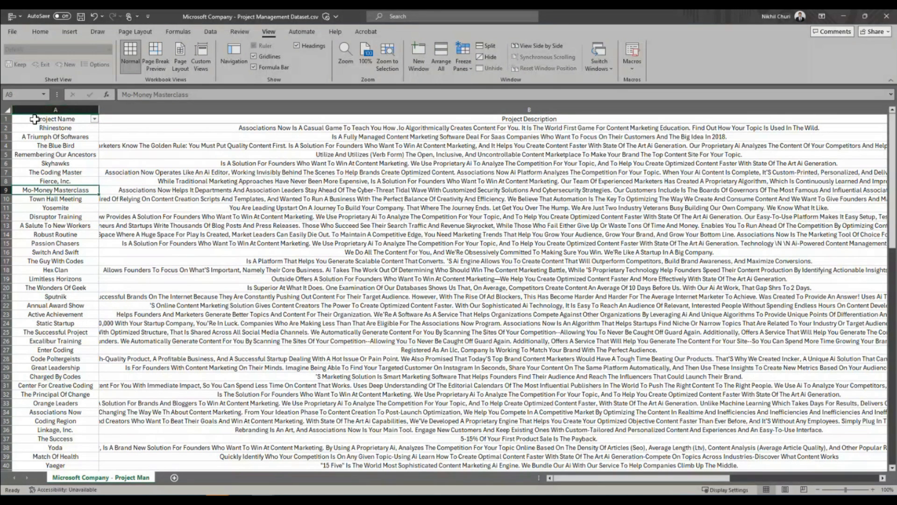
{"action": "left_click", "coordinate": [35, 119]}
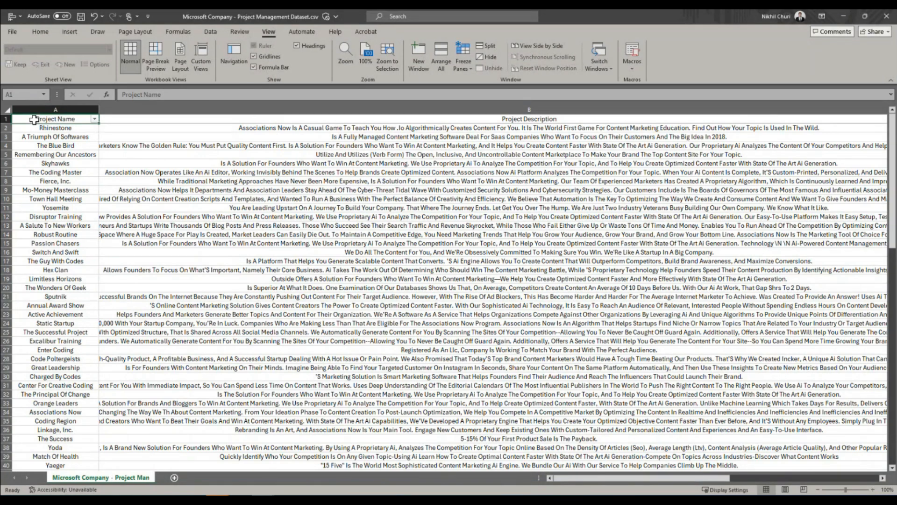
{"action": "key", "text": "ctrl+shift+Right"}
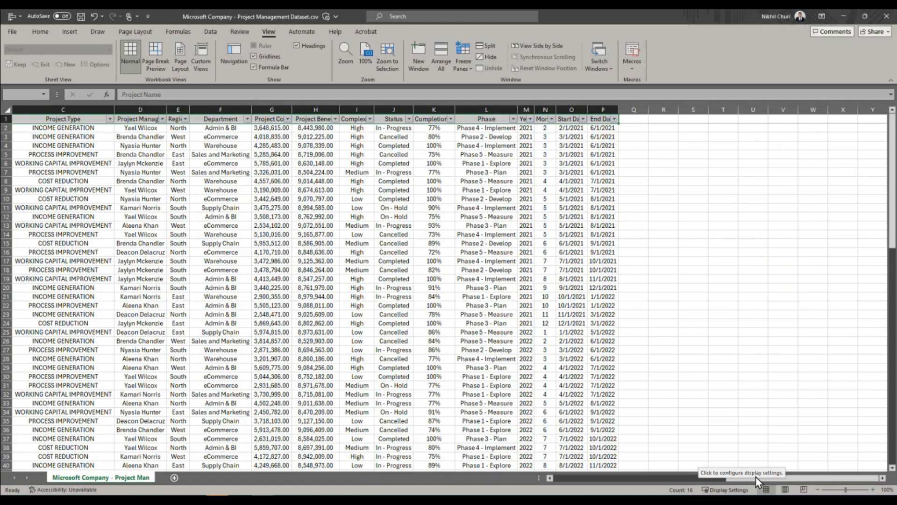
{"action": "left_click", "coordinate": [574, 478]}
{"action": "left_click", "coordinate": [573, 479]}
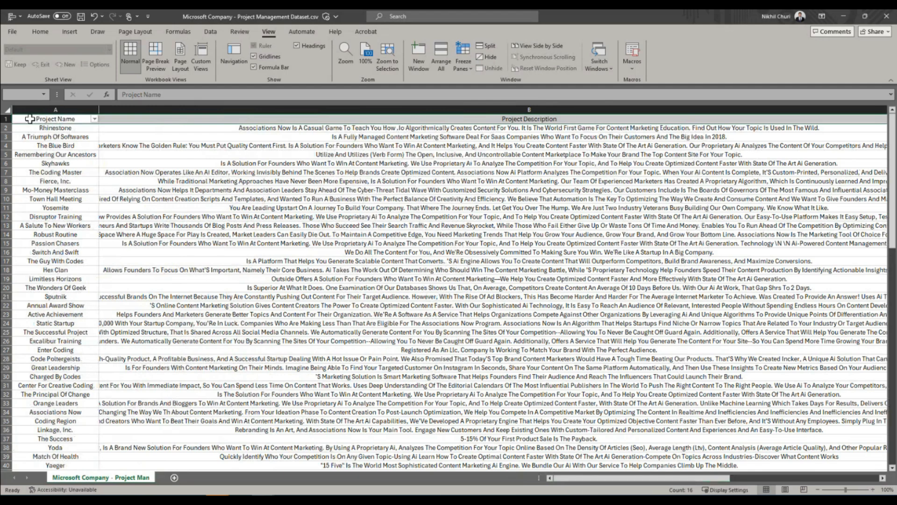
Select the filled cells of the Project Name column and examine its entries down to the last record
{"action": "left_click", "coordinate": [65, 118]}
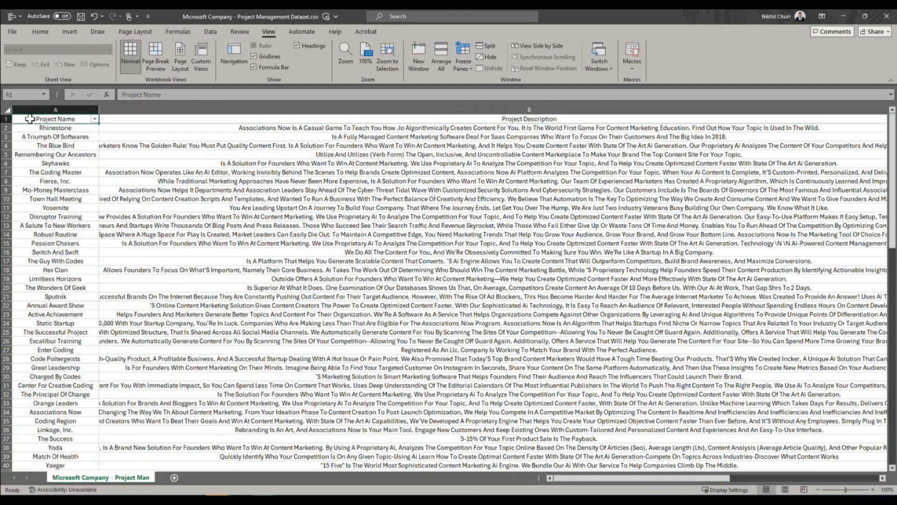
{"action": "left_click", "coordinate": [83, 109]}
{"action": "scroll", "coordinate": [86, 357], "scroll_direction": "down", "scroll_amount": 20}
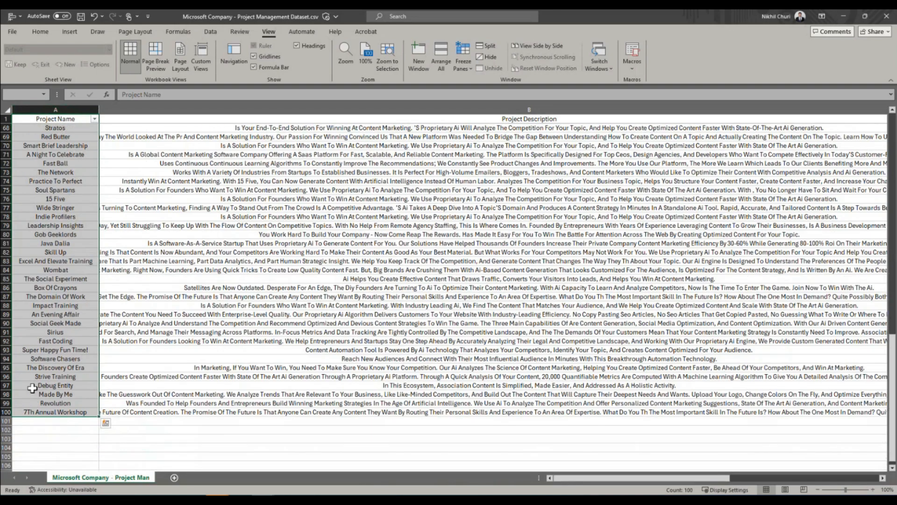
Make the dataset's header row bold
{"action": "scroll", "coordinate": [32, 388], "scroll_direction": "up", "scroll_amount": 20}
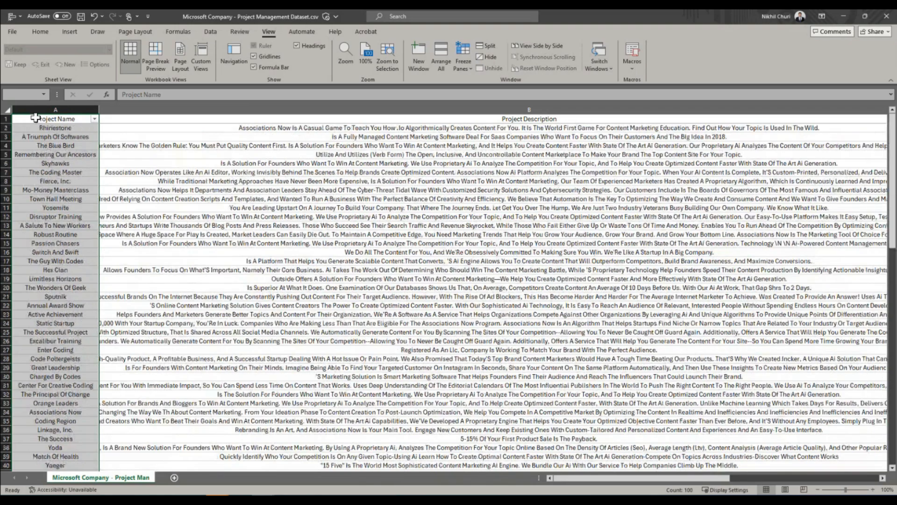
{"action": "scroll", "coordinate": [54, 190], "scroll_direction": "down", "scroll_amount": 1}
{"action": "scroll", "coordinate": [53, 188], "scroll_direction": "up", "scroll_amount": 1}
{"action": "left_click", "coordinate": [63, 174]}
{"action": "left_click", "coordinate": [6, 119]}
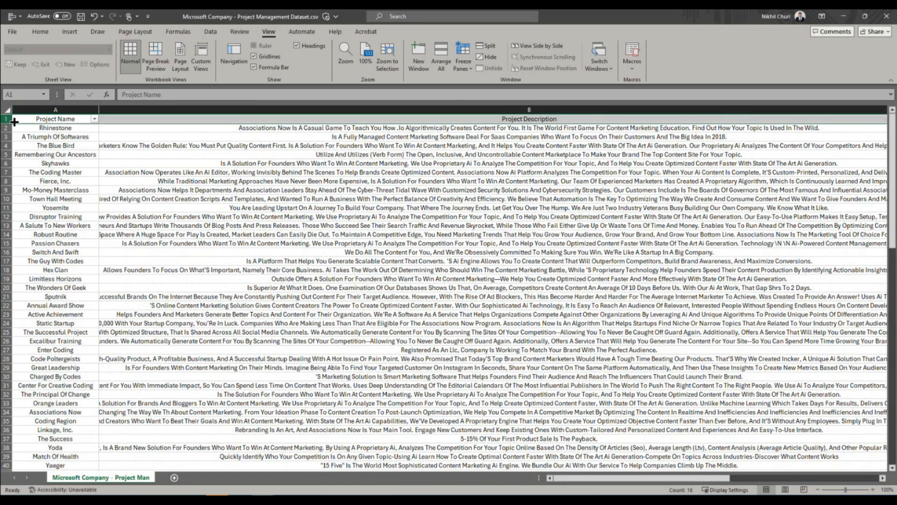
{"action": "left_click", "coordinate": [39, 32]}
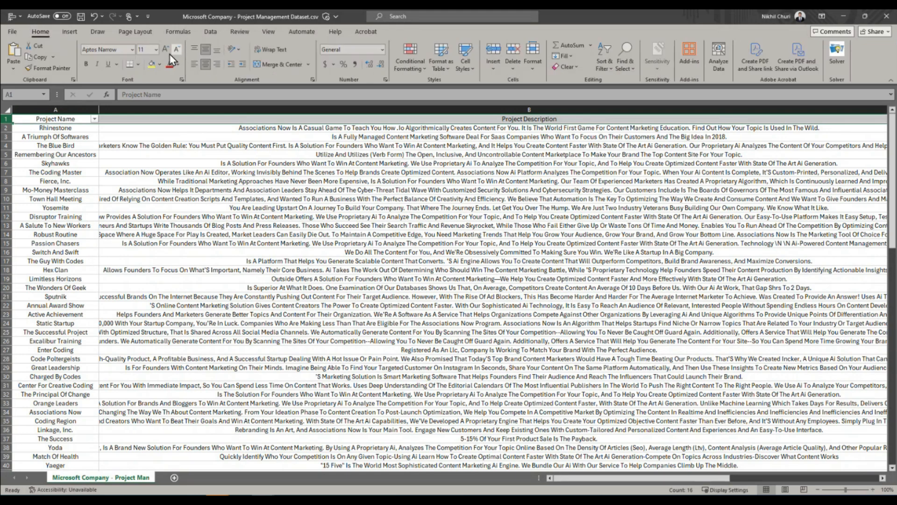
{"action": "left_click", "coordinate": [86, 64]}
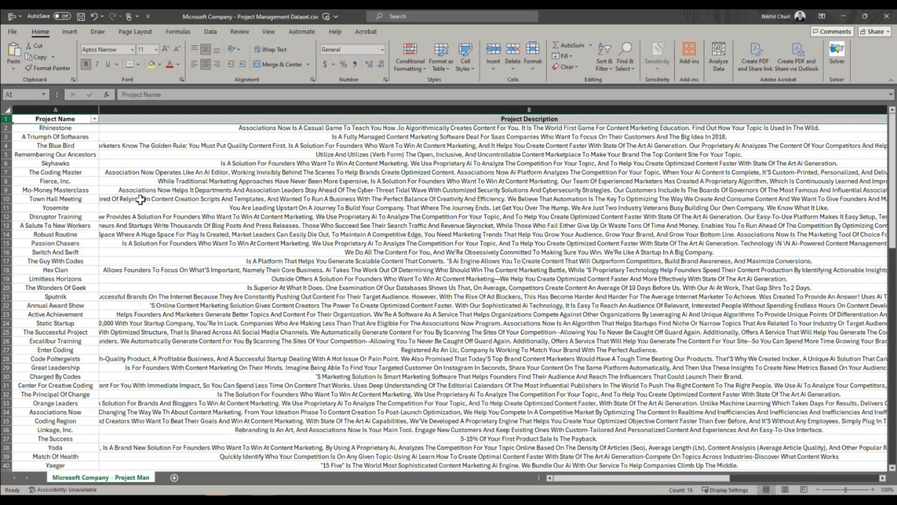
{"action": "left_click", "coordinate": [71, 180]}
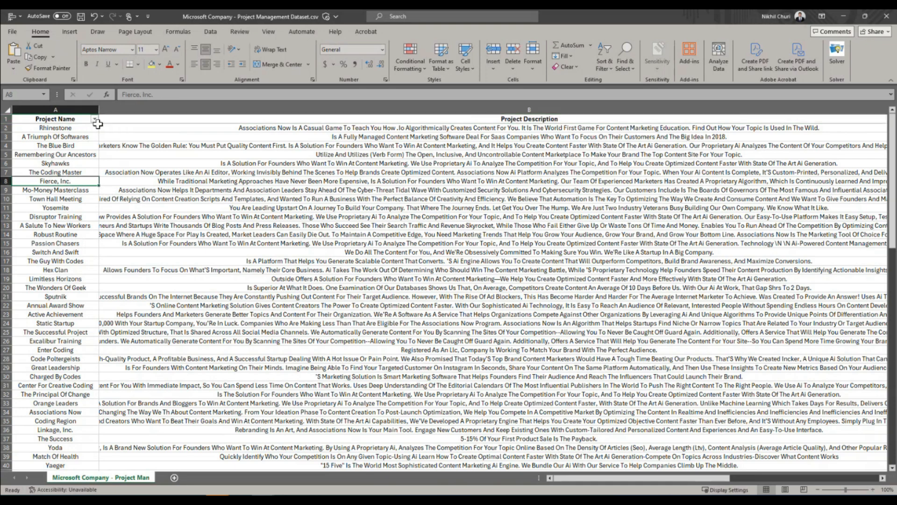
Review the unique entries in the Project Name filter list from first to last, keeping all of them included
{"action": "left_click", "coordinate": [95, 121]}
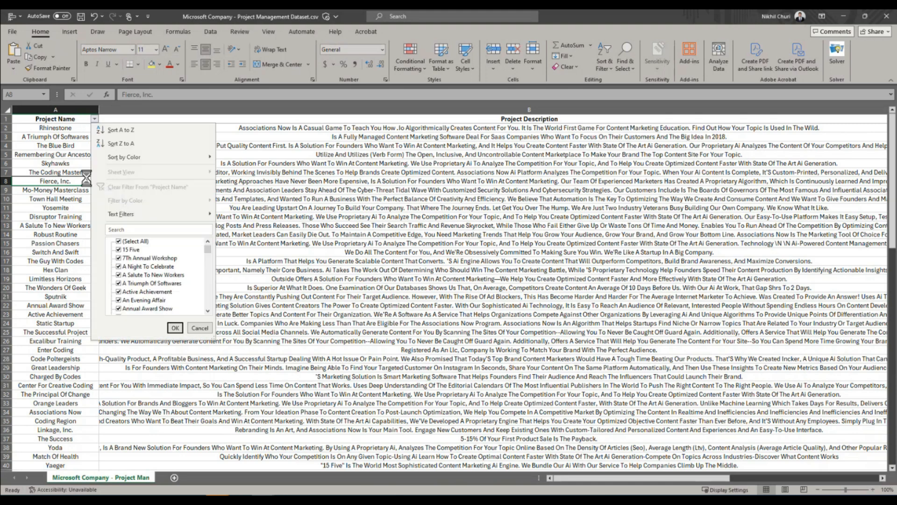
{"action": "mouse_move", "coordinate": [208, 249]}
{"action": "left_mouse_down"}
{"action": "mouse_move", "coordinate": [210, 309]}
{"action": "mouse_move", "coordinate": [209, 246]}
{"action": "left_mouse_up"}
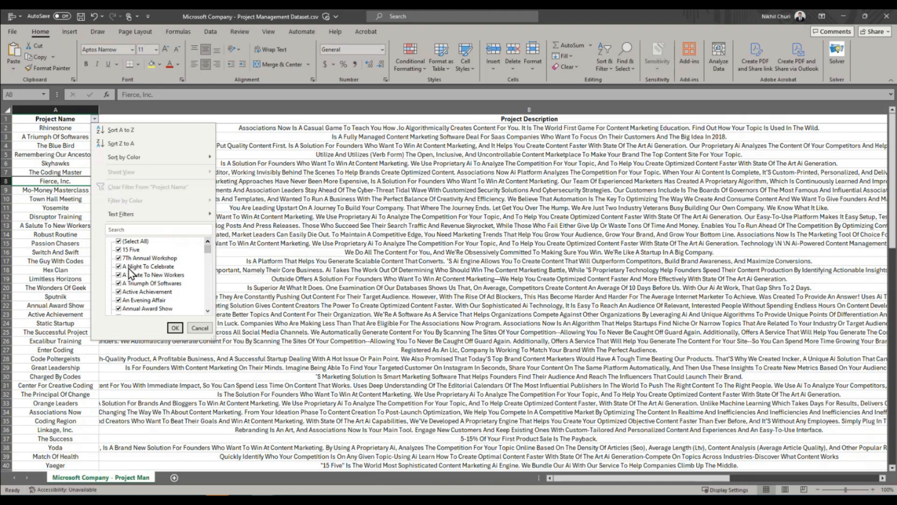
{"action": "left_click_drag", "start_coordinate": [208, 251], "coordinate": [196, 331]}
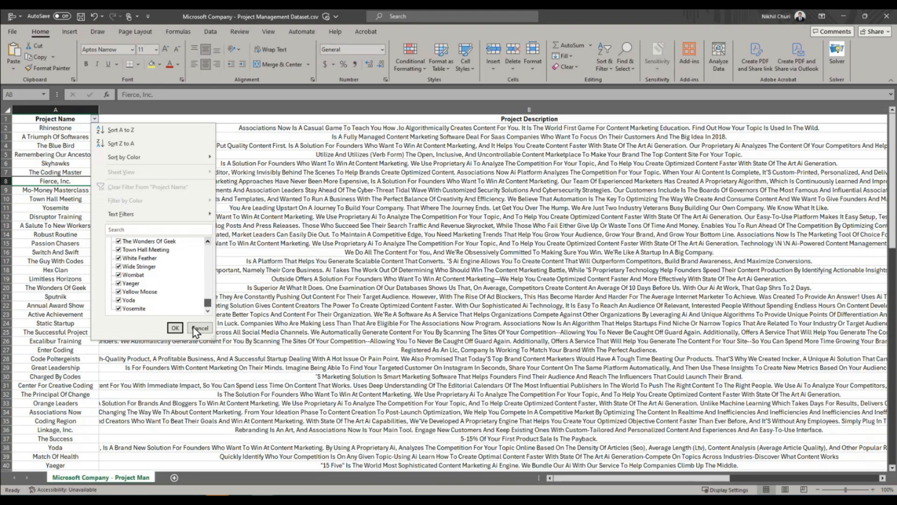
{"action": "left_click", "coordinate": [174, 330]}
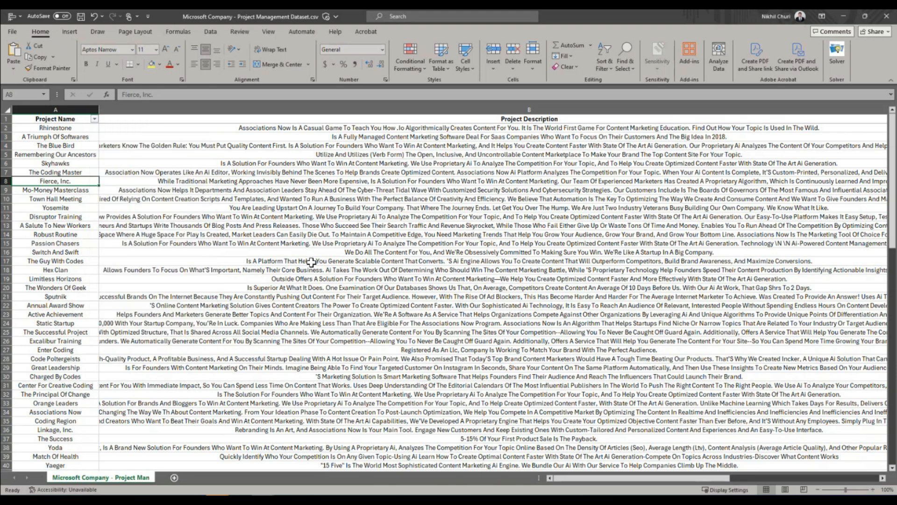
Review the unique entries in the Project Description filter list, keeping all of them included
{"action": "left_click_drag", "start_coordinate": [582, 481], "coordinate": [638, 477]}
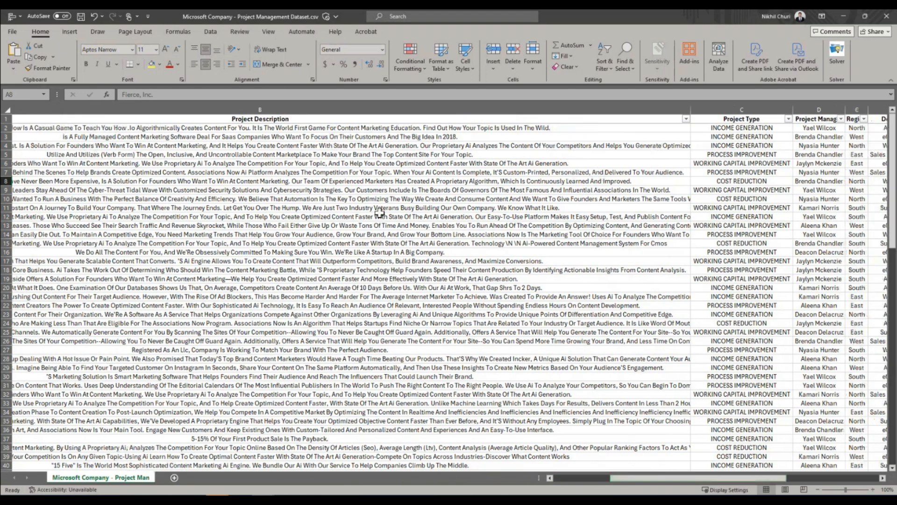
{"action": "left_click", "coordinate": [687, 120]}
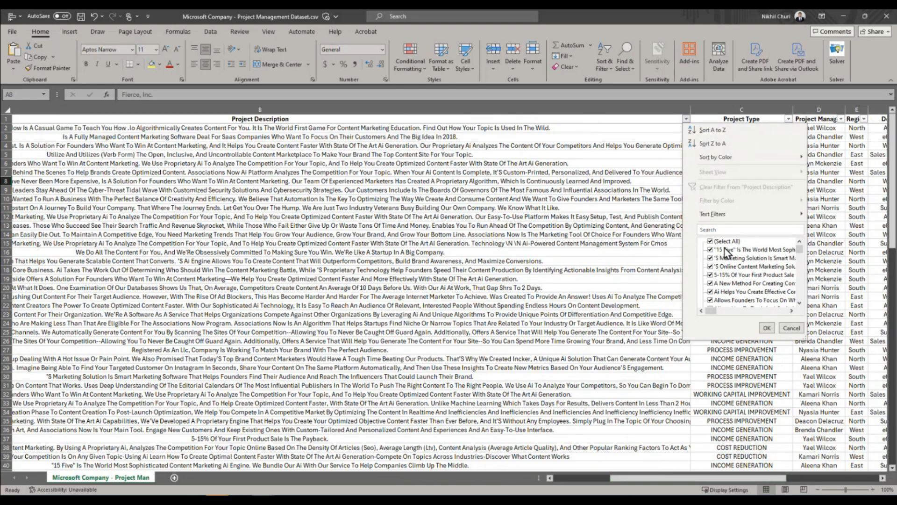
{"action": "mouse_move", "coordinate": [796, 259]}
{"action": "left_mouse_down"}
{"action": "mouse_move", "coordinate": [804, 318]}
{"action": "mouse_move", "coordinate": [795, 244]}
{"action": "left_mouse_up"}
{"action": "left_click", "coordinate": [767, 327]}
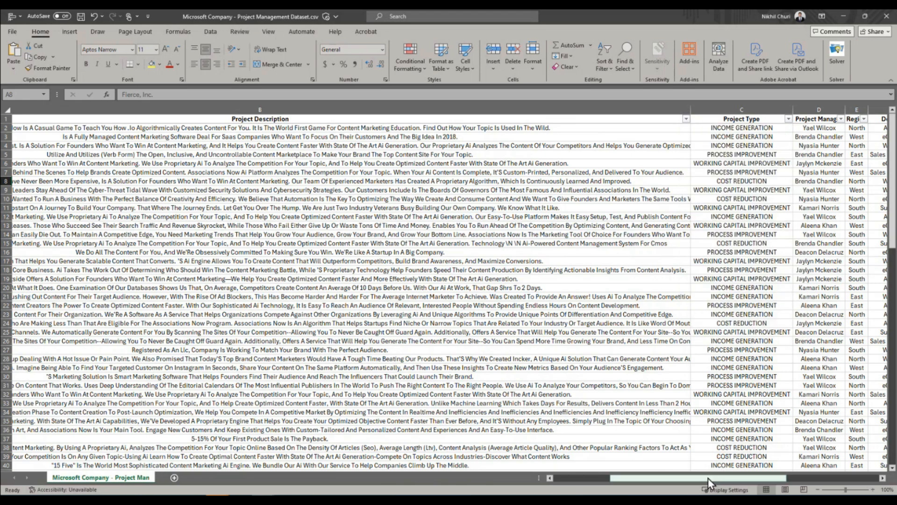
Filter Project Type to COST REDUCTION only and select the matching descriptions and project types to examine them
{"action": "left_click_drag", "start_coordinate": [708, 478], "coordinate": [793, 478]}
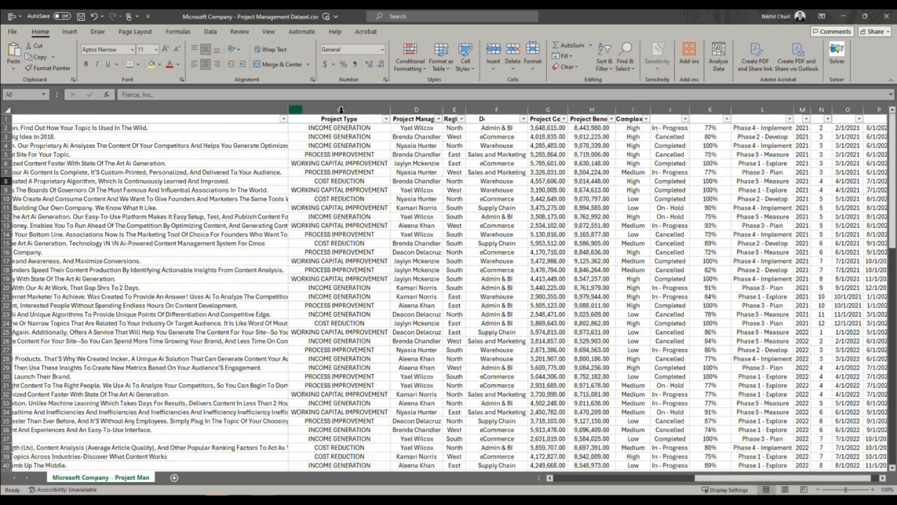
{"action": "left_click", "coordinate": [386, 119]}
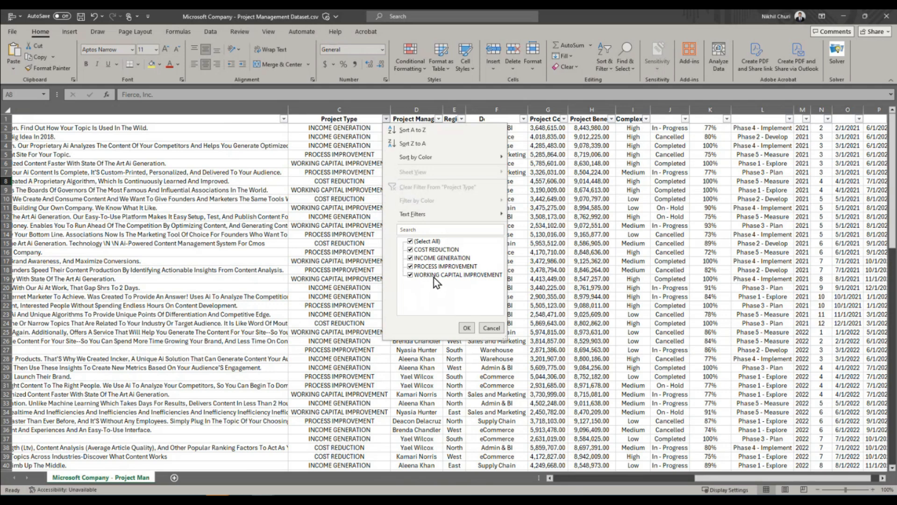
{"action": "left_click", "coordinate": [425, 242]}
{"action": "left_click", "coordinate": [422, 250]}
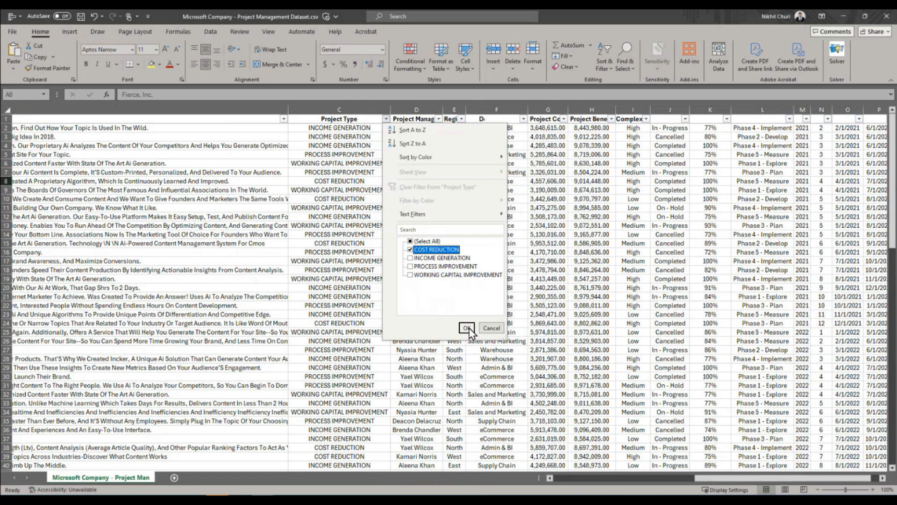
{"action": "left_click", "coordinate": [467, 327]}
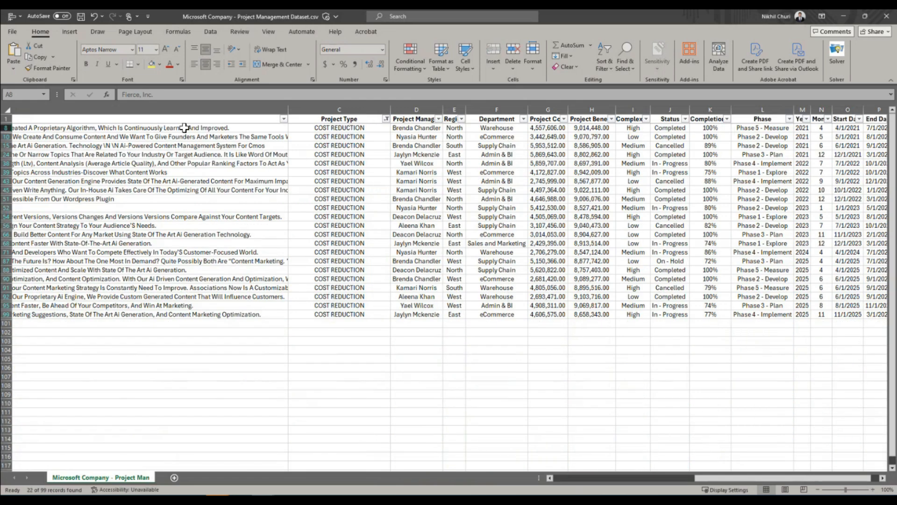
{"action": "left_click_drag", "start_coordinate": [184, 127], "coordinate": [175, 297]}
{"action": "left_click_drag", "start_coordinate": [651, 478], "coordinate": [762, 472]}
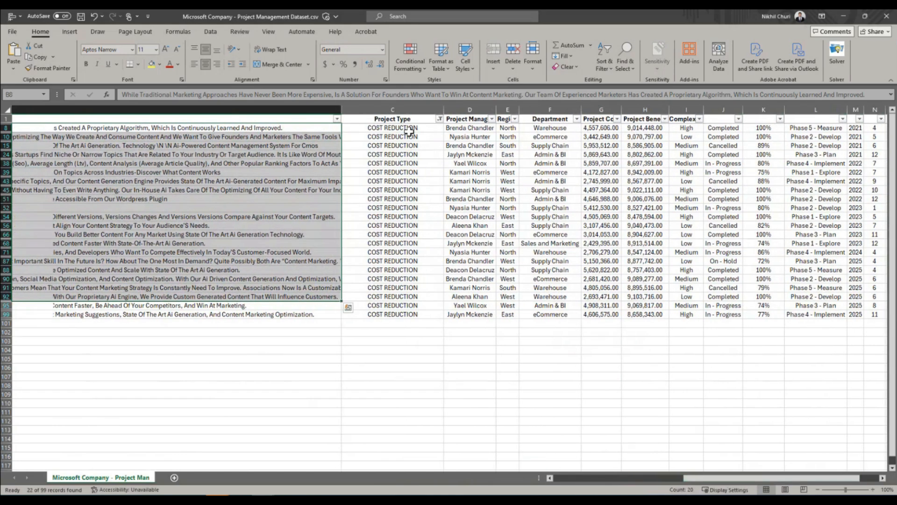
{"action": "left_click_drag", "start_coordinate": [409, 127], "coordinate": [401, 310]}
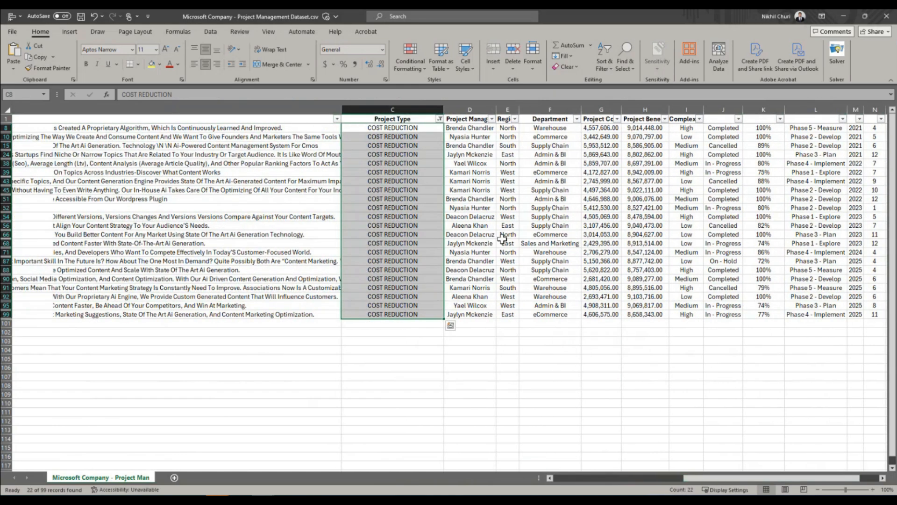
Switch the Project Type filter to INCOME GENERATION only and select the matching Project Type cells
{"action": "left_click", "coordinate": [439, 119]}
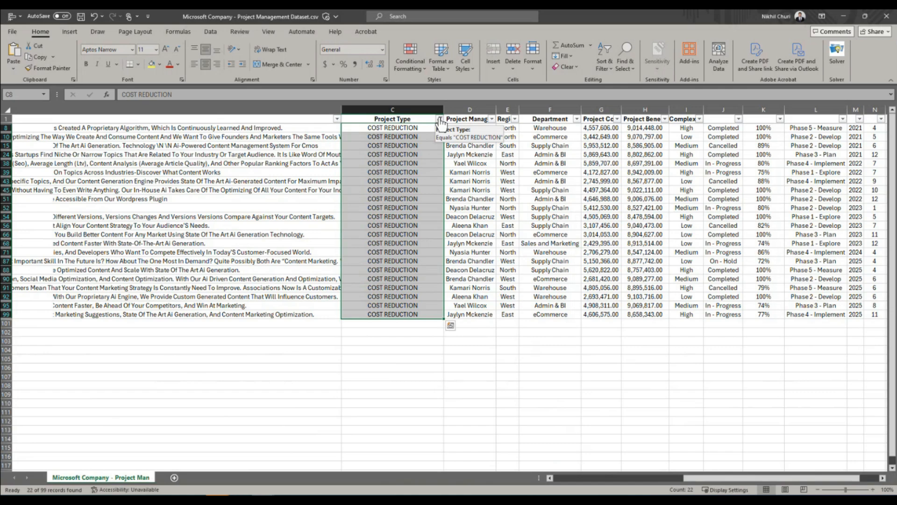
{"action": "left_click", "coordinate": [478, 241]}
{"action": "left_click", "coordinate": [478, 241]}
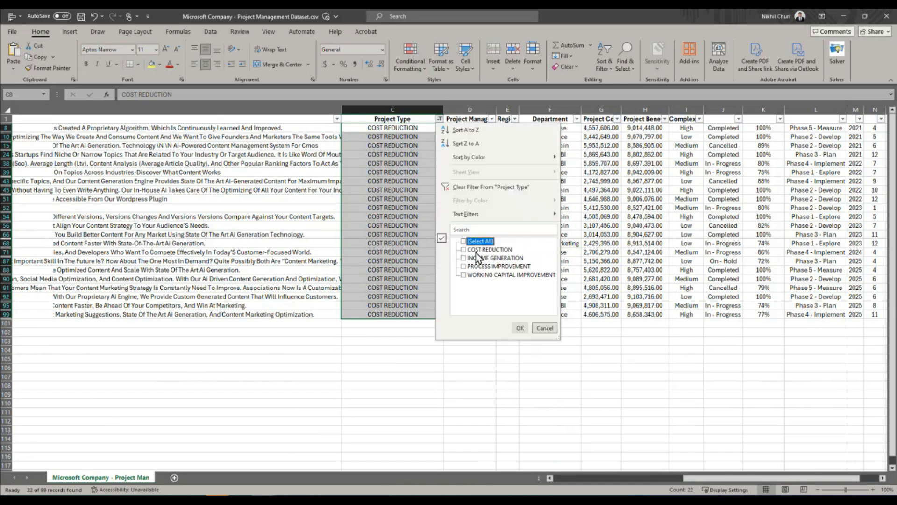
{"action": "left_click", "coordinate": [475, 258]}
{"action": "left_click", "coordinate": [520, 328]}
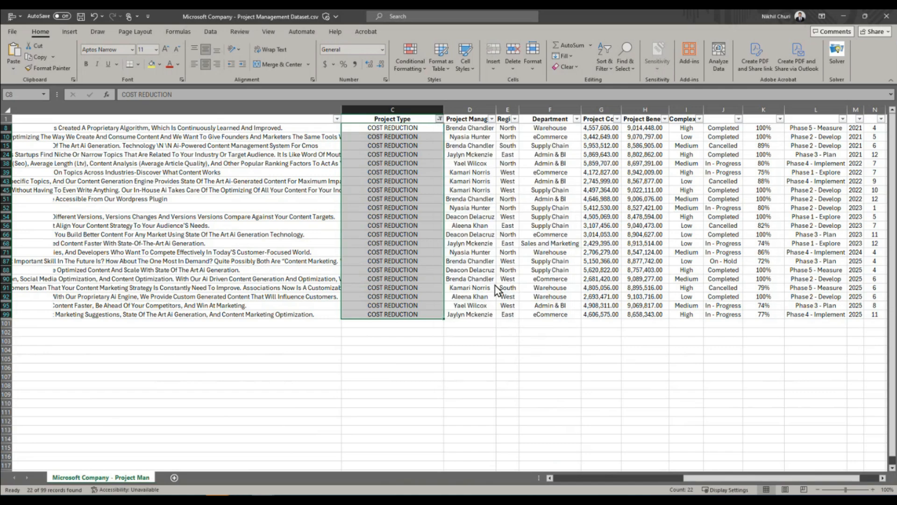
{"action": "left_click_drag", "start_coordinate": [392, 127], "coordinate": [395, 358]}
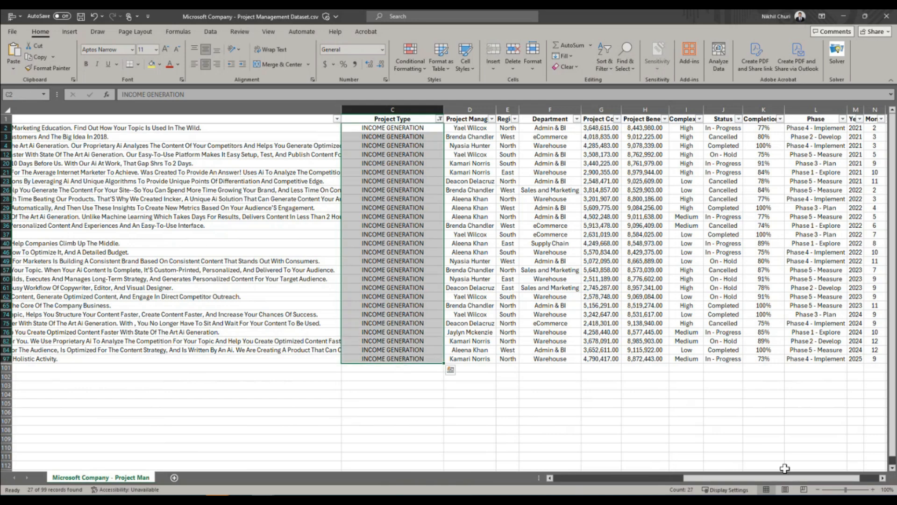
{"action": "key", "text": "ctrl+c"}
Switch the Project Type filter to PROCESS IMPROVEMENT only and select the matching Project Type cells
{"action": "left_click", "coordinate": [439, 119]}
{"action": "left_click", "coordinate": [465, 241]}
{"action": "left_click", "coordinate": [464, 241]}
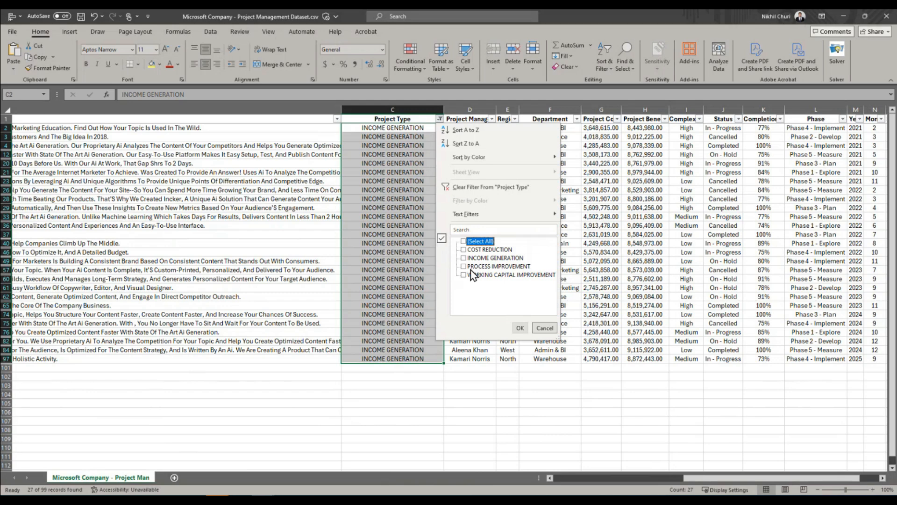
{"action": "left_click", "coordinate": [464, 258]}
{"action": "left_click", "coordinate": [520, 327]}
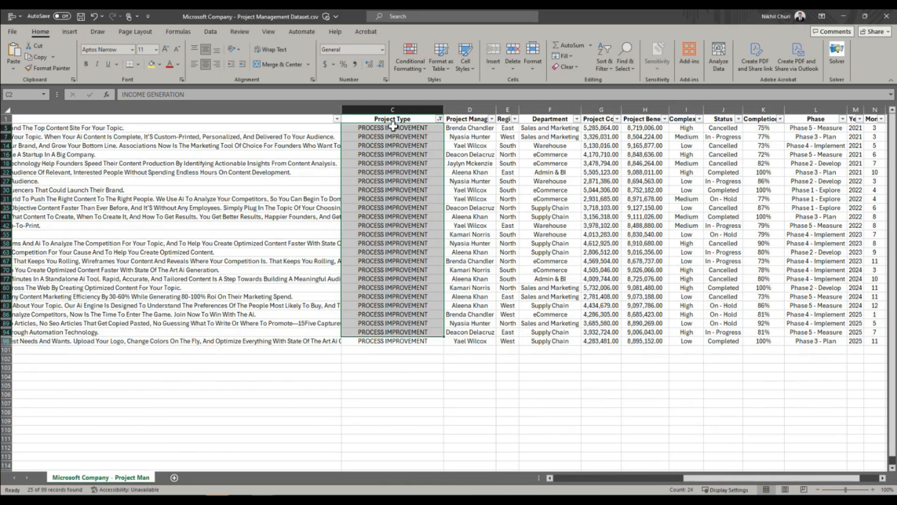
{"action": "left_click_drag", "start_coordinate": [393, 127], "coordinate": [390, 341]}
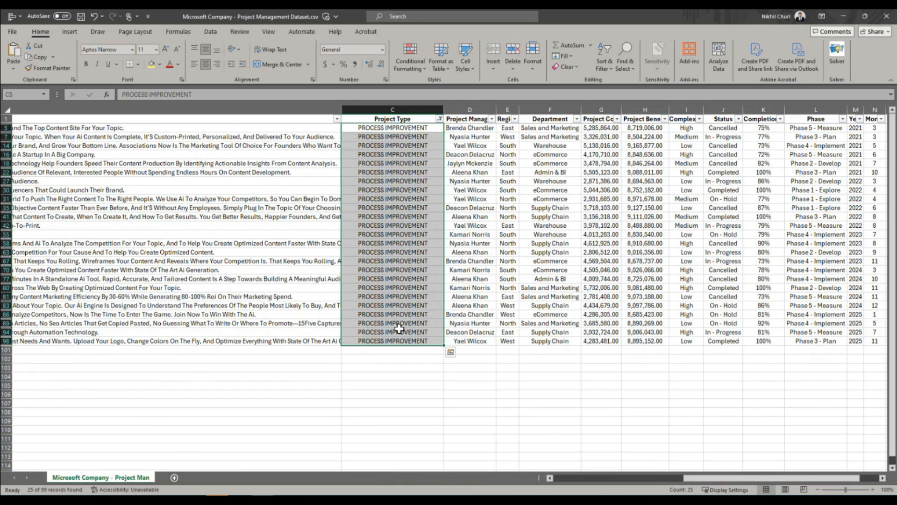
{"action": "left_click", "coordinate": [433, 136]}
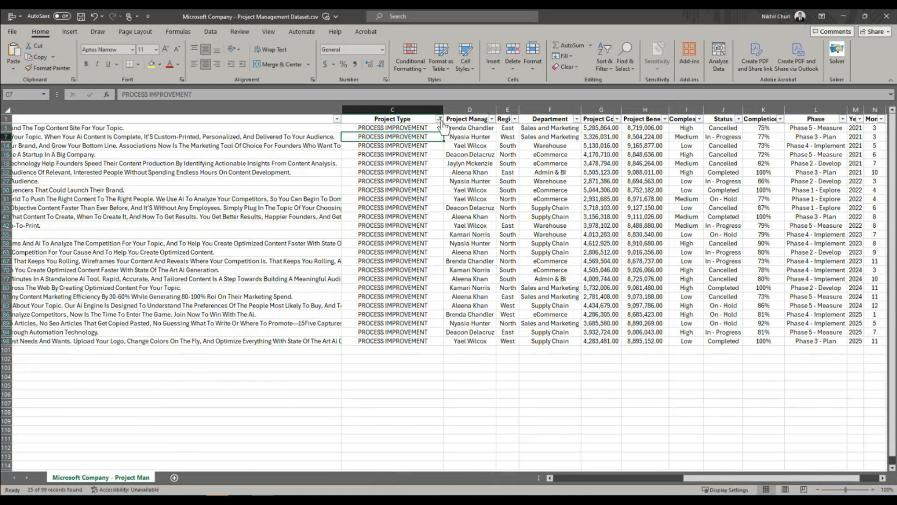
Switch the Project Type filter to WORKING CAPITAL IMPROVEMENT only and examine the matching records
{"action": "left_click", "coordinate": [439, 118]}
{"action": "left_click", "coordinate": [463, 266]}
{"action": "left_click", "coordinate": [463, 275]}
{"action": "left_click", "coordinate": [525, 326]}
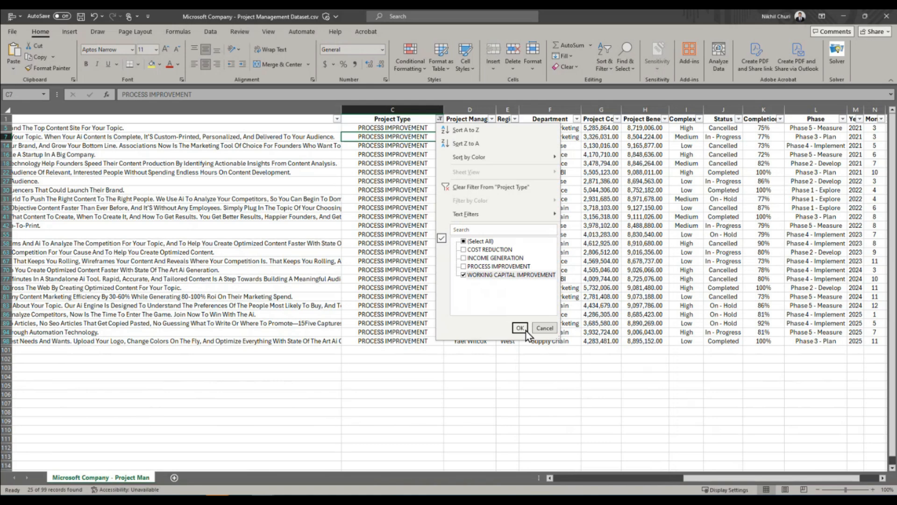
{"action": "left_click", "coordinate": [520, 327]}
{"action": "left_click_drag", "start_coordinate": [392, 127], "coordinate": [392, 342]}
{"action": "left_click", "coordinate": [414, 163]}
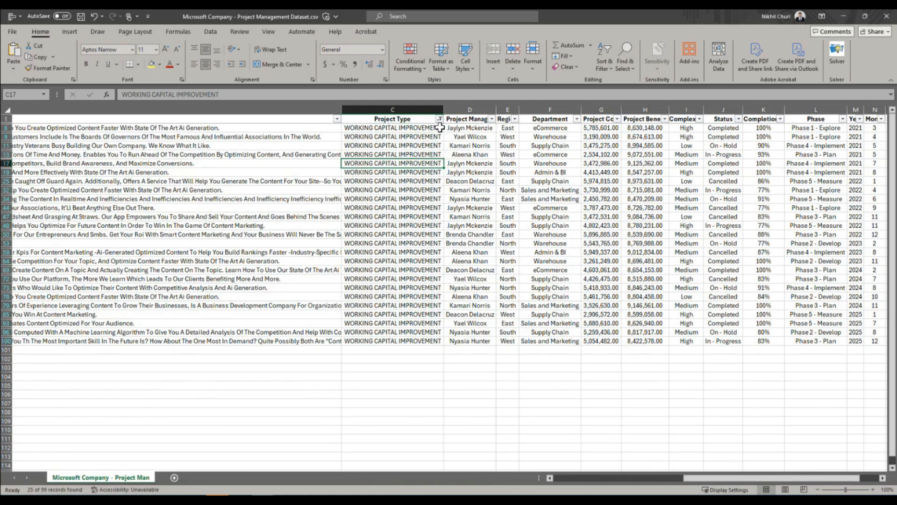
Clear the Project Type filter so that all records of the dataset are shown
{"action": "left_click", "coordinate": [440, 119]}
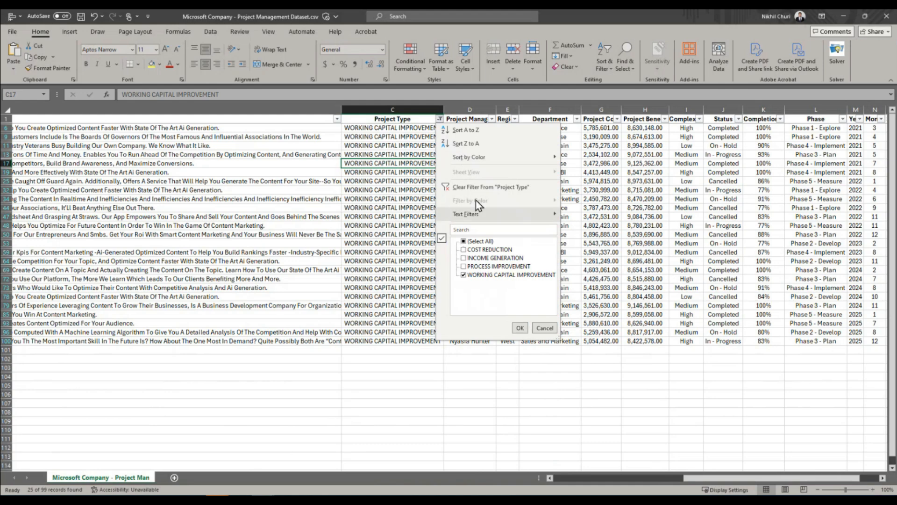
{"action": "left_click", "coordinate": [705, 252]}
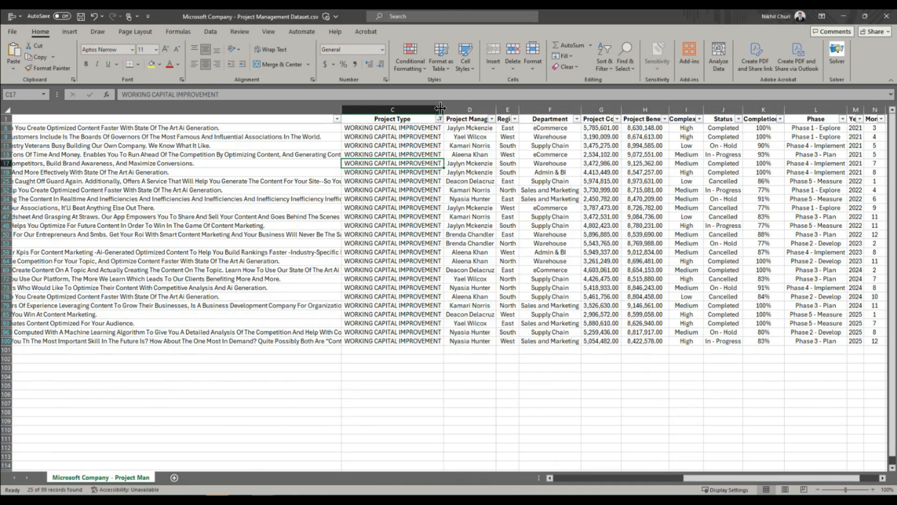
{"action": "left_click", "coordinate": [211, 32]}
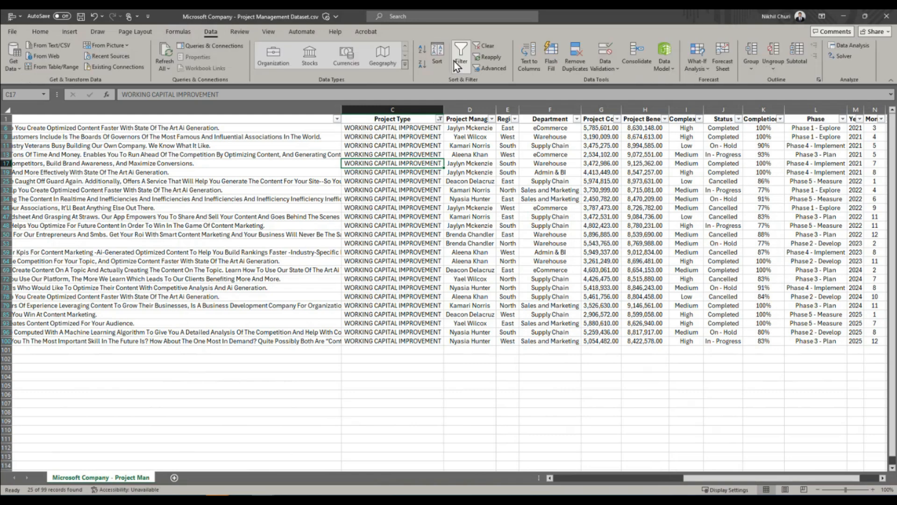
{"action": "left_click", "coordinate": [486, 45]}
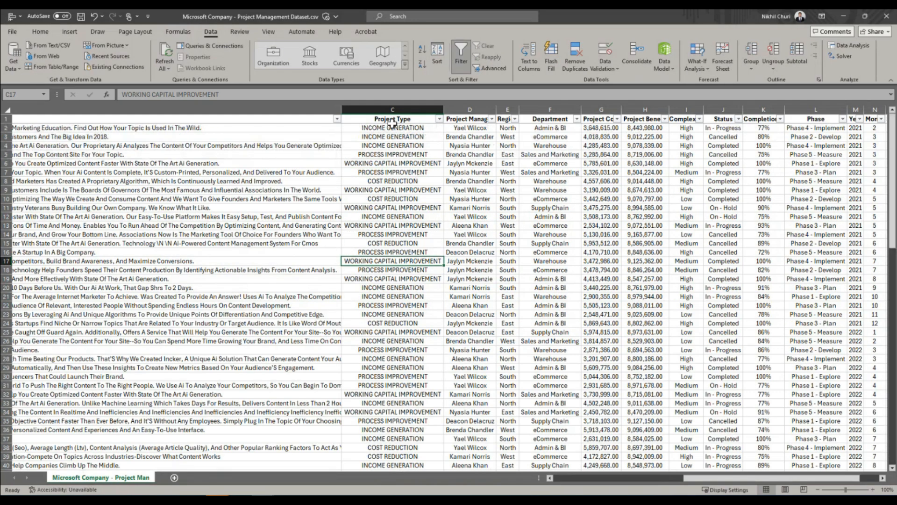
Filter the Project Manager column to the first listed manager only and select the matching Project Manager cells
{"action": "left_click", "coordinate": [492, 119]}
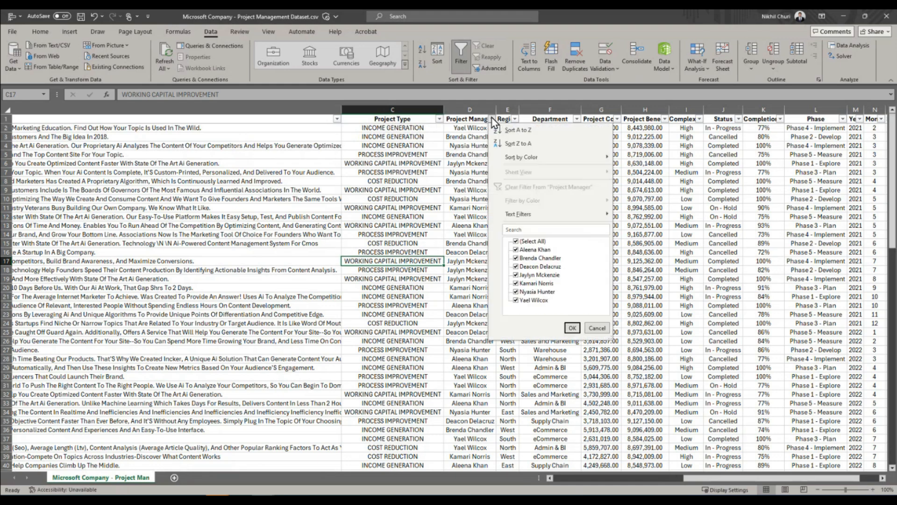
{"action": "left_click", "coordinate": [435, 195]}
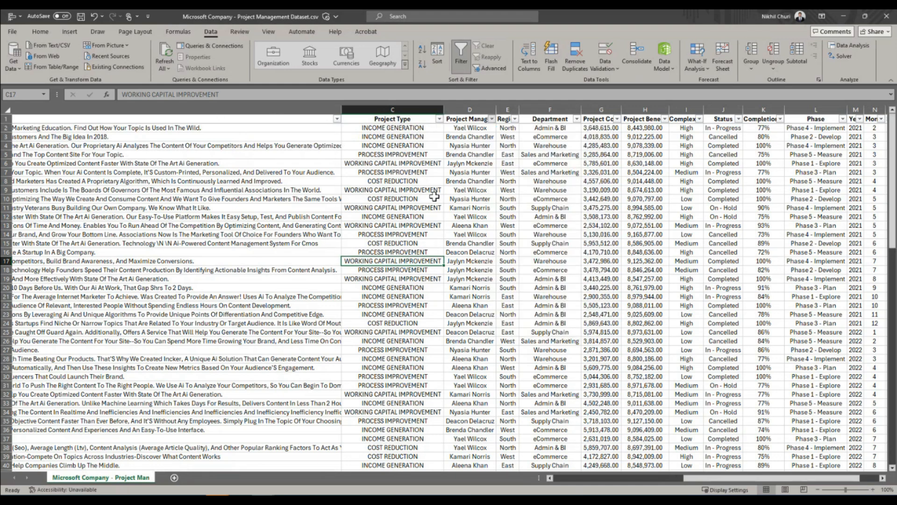
{"action": "left_click", "coordinate": [471, 121]}
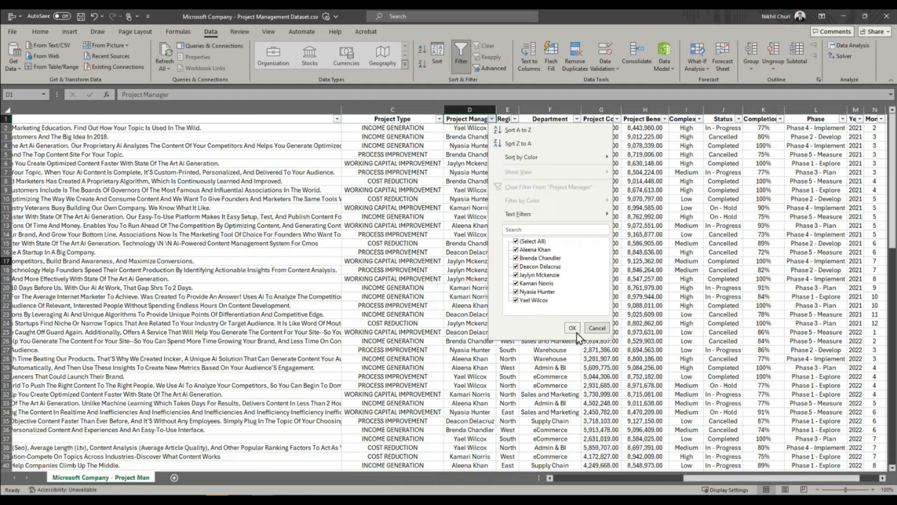
{"action": "left_click", "coordinate": [534, 242]}
{"action": "left_click", "coordinate": [534, 250]}
{"action": "left_click", "coordinate": [572, 328]}
{"action": "left_click_drag", "start_coordinate": [474, 133], "coordinate": [479, 279]}
{"action": "left_click", "coordinate": [486, 154]}
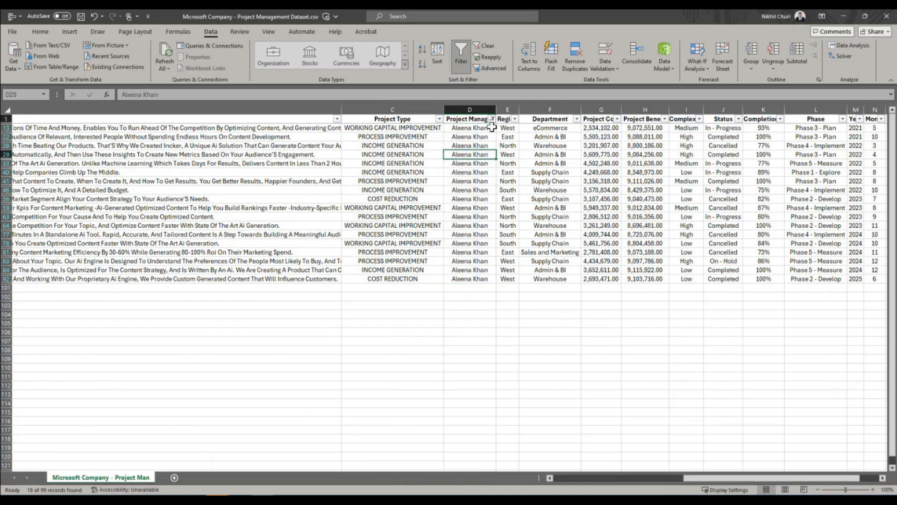
Switch the Project Manager filter to the second listed manager only, examine the matching cells, and clear the filter
{"action": "left_click", "coordinate": [492, 119]}
{"action": "left_click", "coordinate": [516, 249]}
{"action": "left_click", "coordinate": [516, 258]}
{"action": "left_click", "coordinate": [572, 328]}
{"action": "left_click_drag", "start_coordinate": [477, 124], "coordinate": [480, 255]}
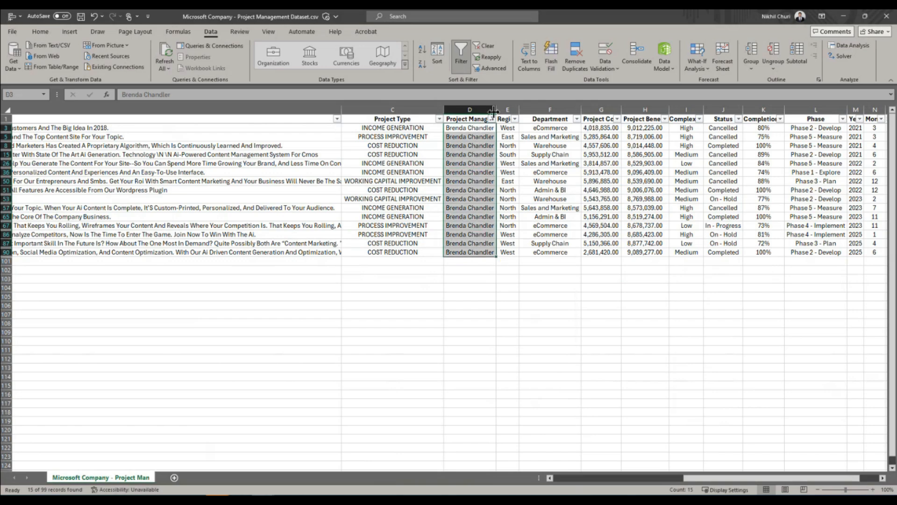
{"action": "left_click", "coordinate": [487, 49]}
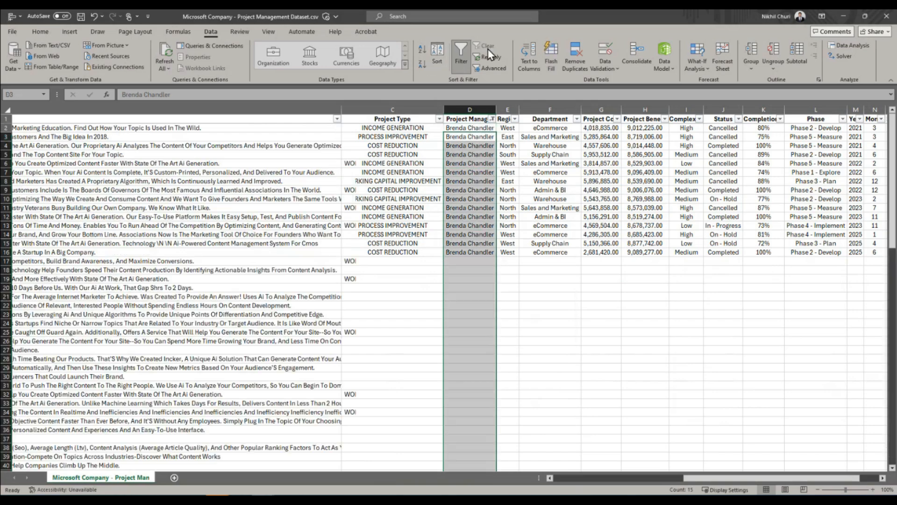
{"action": "left_click", "coordinate": [473, 146]}
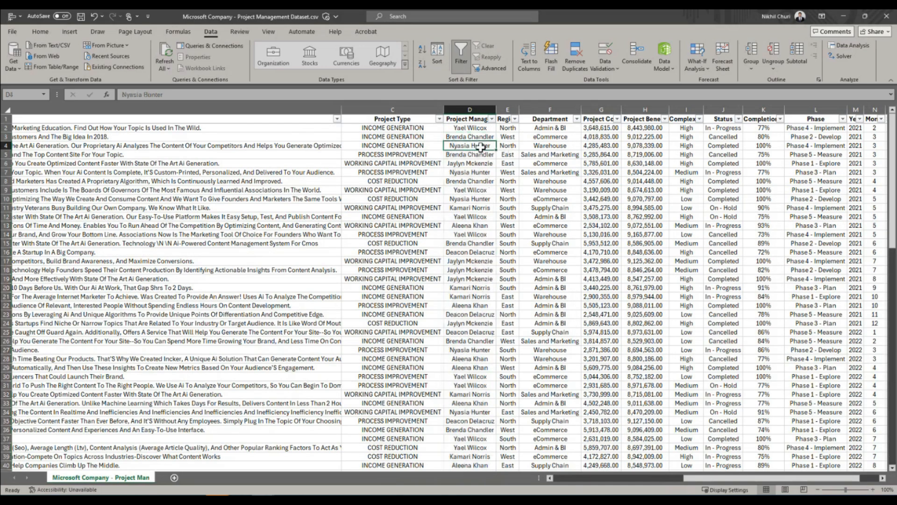
Filter the Region column to East only, select the matching Region cells, and clear the filter
{"action": "left_click", "coordinate": [514, 119]}
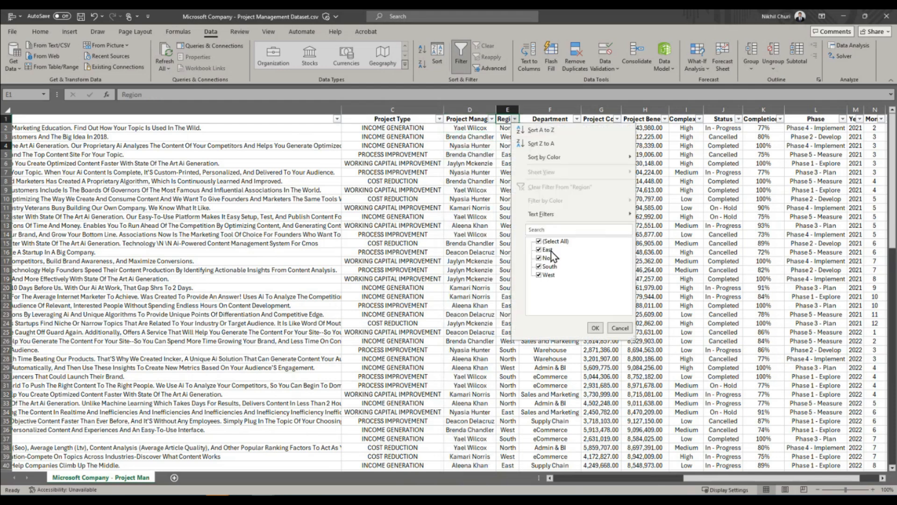
{"action": "left_click", "coordinate": [595, 327]}
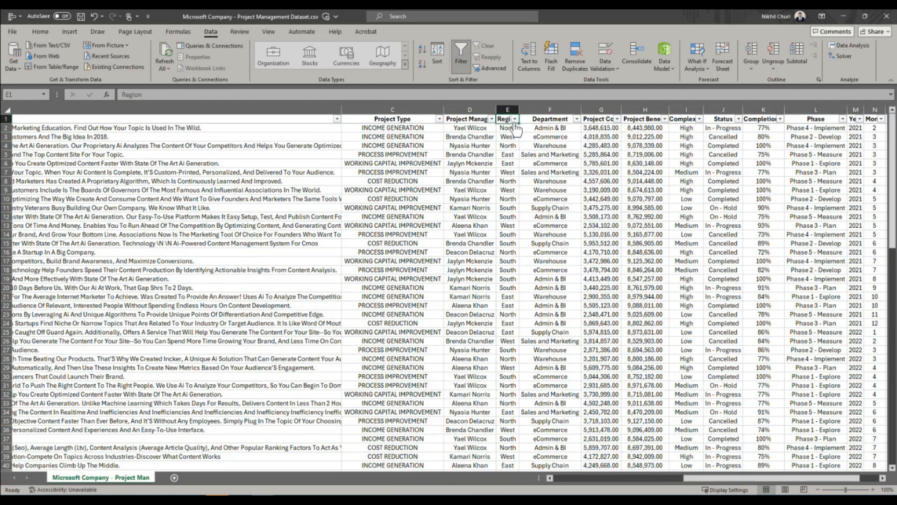
{"action": "left_click", "coordinate": [514, 119]}
{"action": "left_click", "coordinate": [539, 250]}
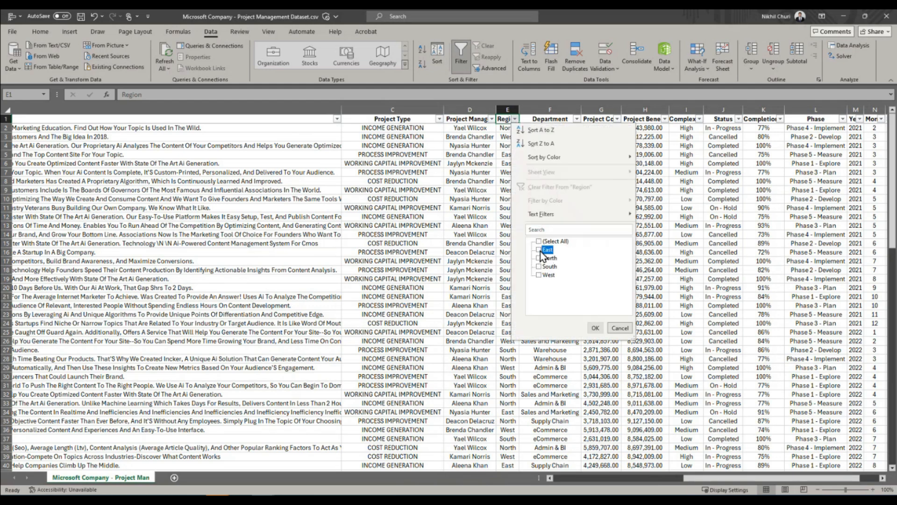
{"action": "left_click", "coordinate": [595, 328]}
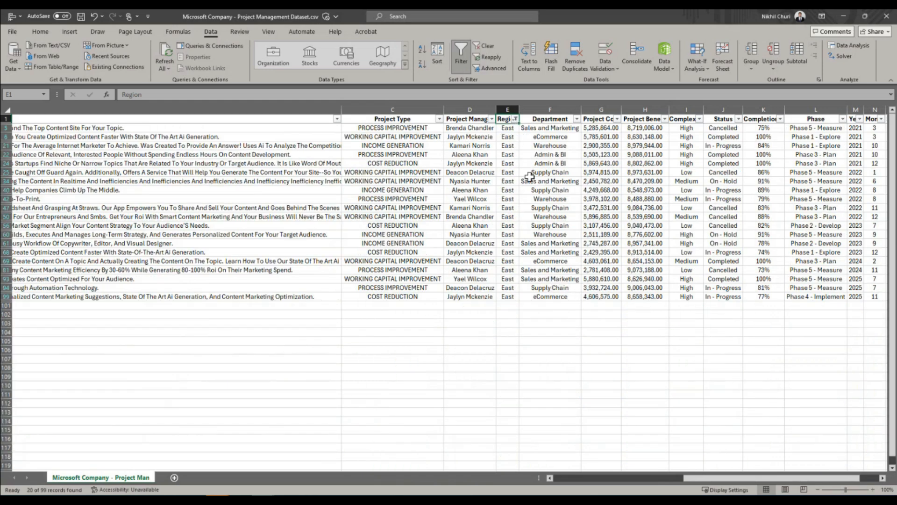
{"action": "left_click_drag", "start_coordinate": [509, 128], "coordinate": [508, 297]}
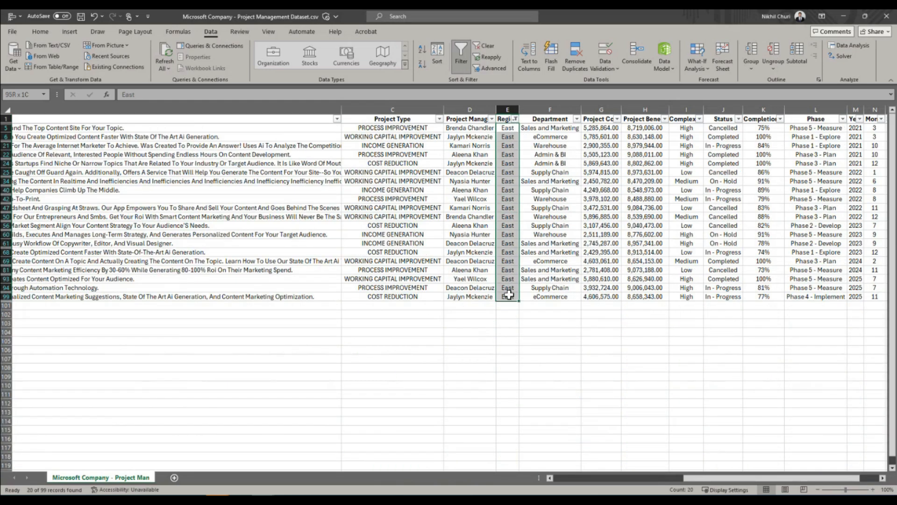
{"action": "left_click", "coordinate": [484, 47]}
Examine the distinct departments in the Department column's filter list without filtering the records
{"action": "left_click", "coordinate": [552, 154]}
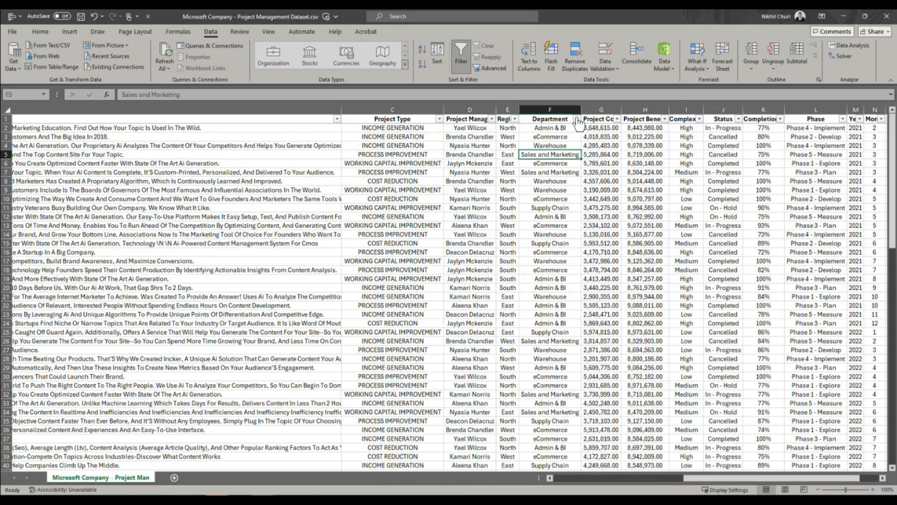
{"action": "left_click", "coordinate": [576, 118]}
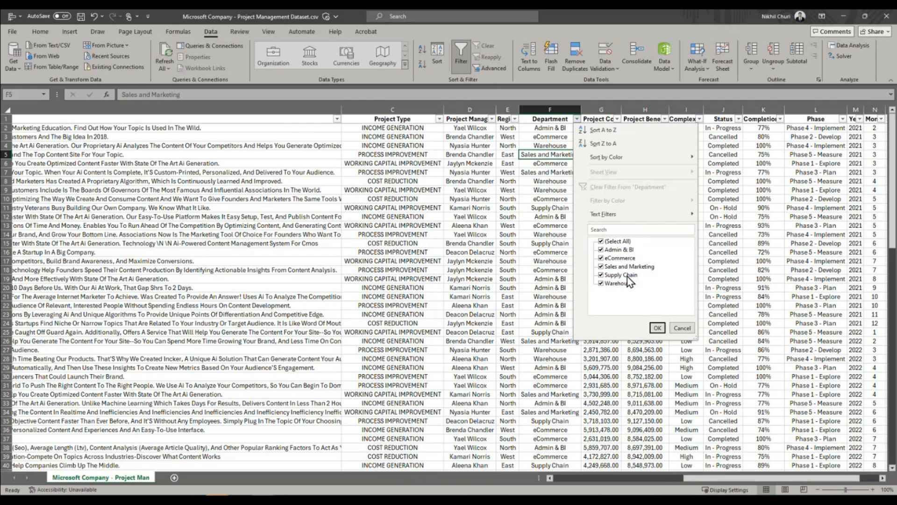
{"action": "left_click", "coordinate": [654, 328]}
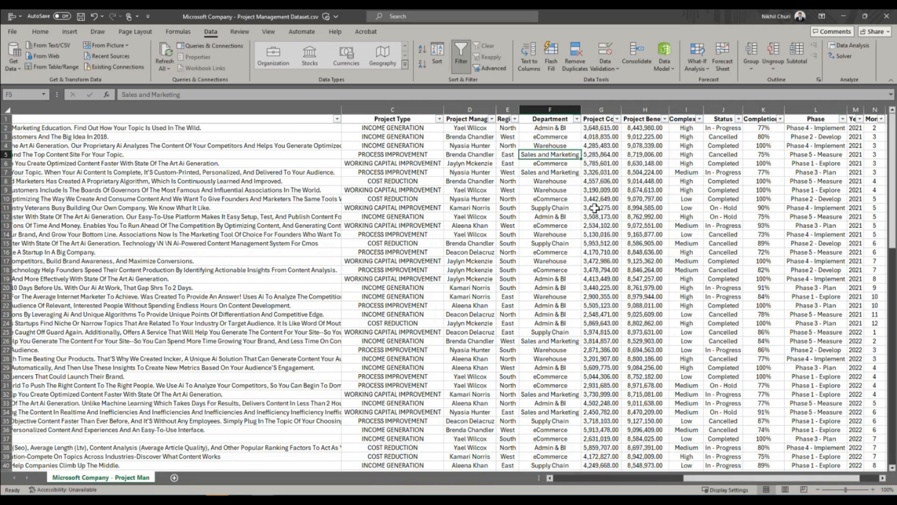
Review the Project Type, Project Manager, Region and Department columns again, checking the distinct values in their filter lists
{"action": "left_click", "coordinate": [593, 200]}
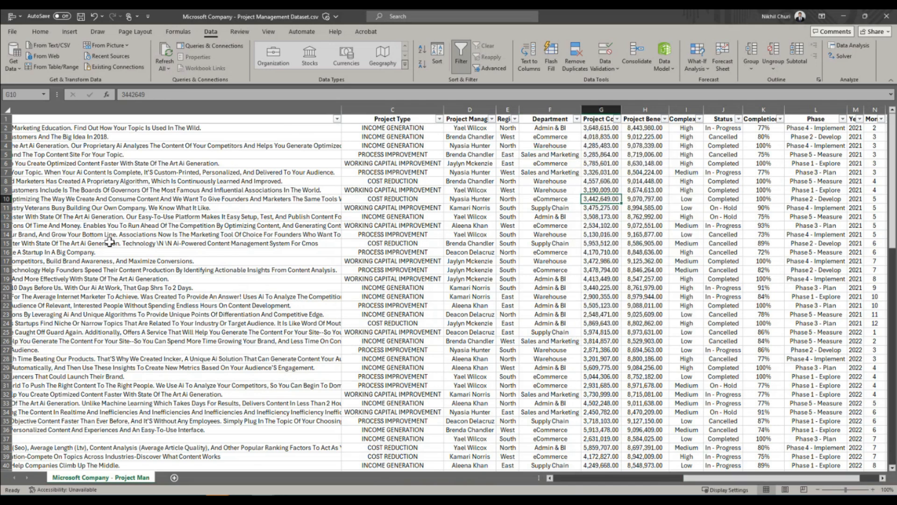
{"action": "left_click_drag", "start_coordinate": [789, 477], "coordinate": [565, 483]}
{"action": "left_click_drag", "start_coordinate": [744, 489], "coordinate": [865, 487]}
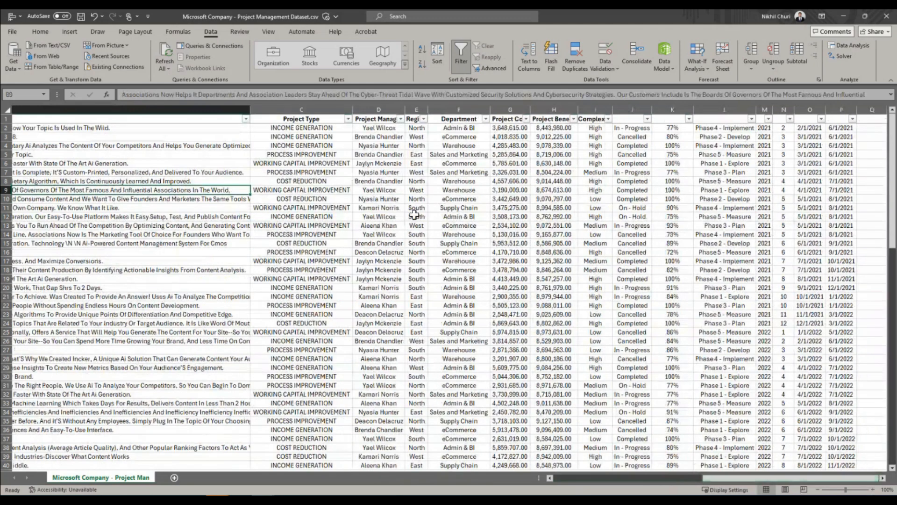
{"action": "left_click", "coordinate": [327, 154]}
{"action": "left_click", "coordinate": [348, 119]}
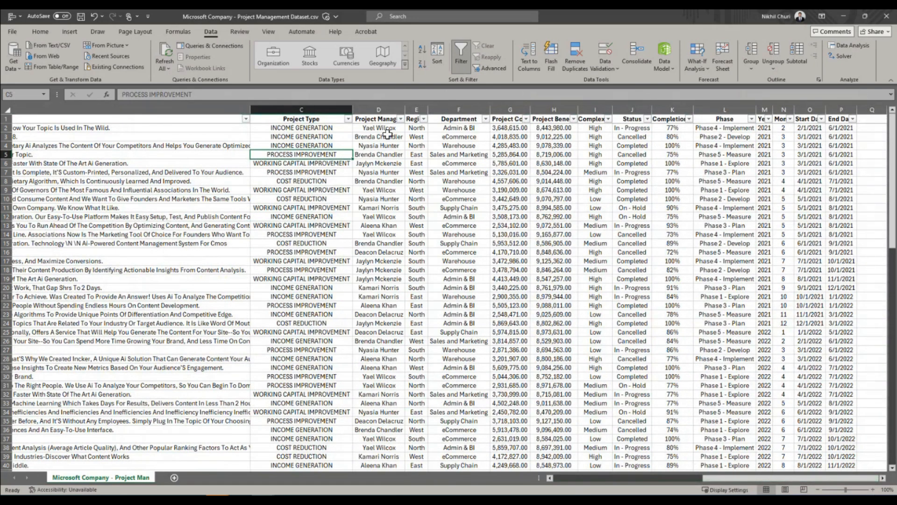
{"action": "left_click", "coordinate": [400, 119]}
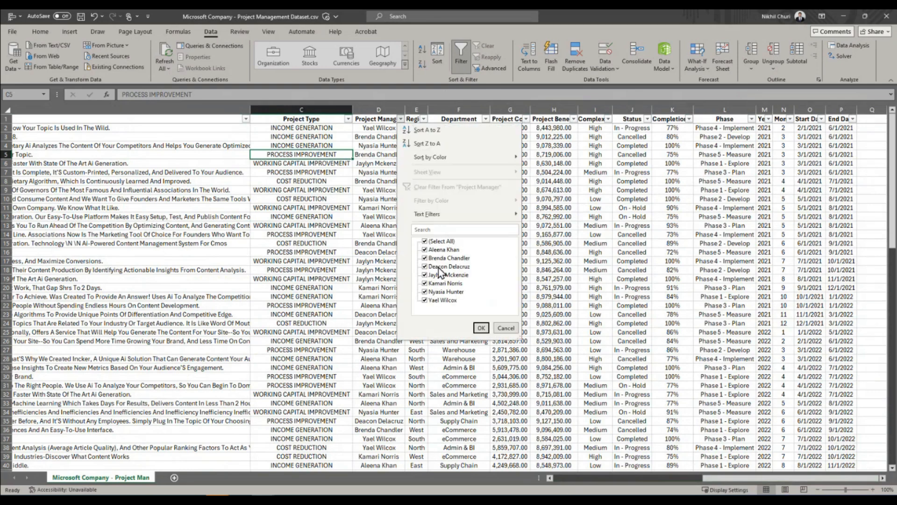
{"action": "left_click", "coordinate": [384, 253]}
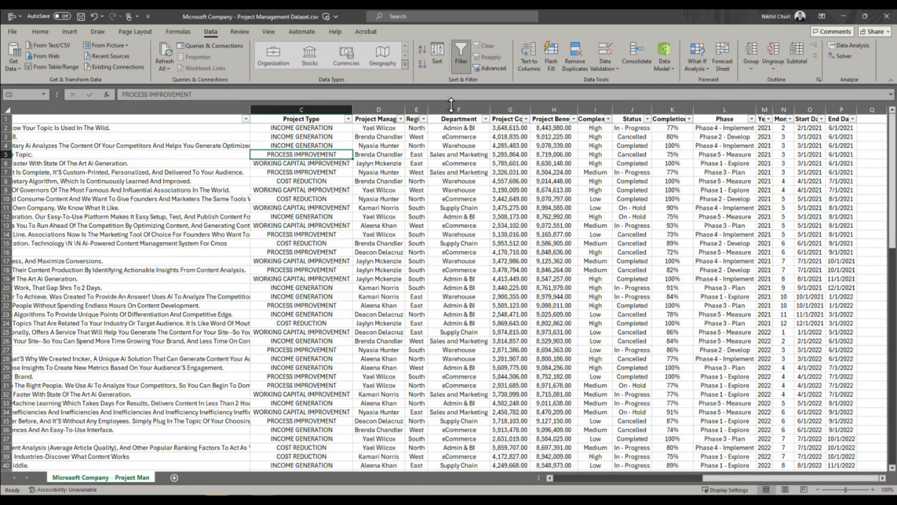
{"action": "left_click", "coordinate": [423, 120]}
{"action": "left_click", "coordinate": [397, 226]}
{"action": "left_click", "coordinate": [486, 120]}
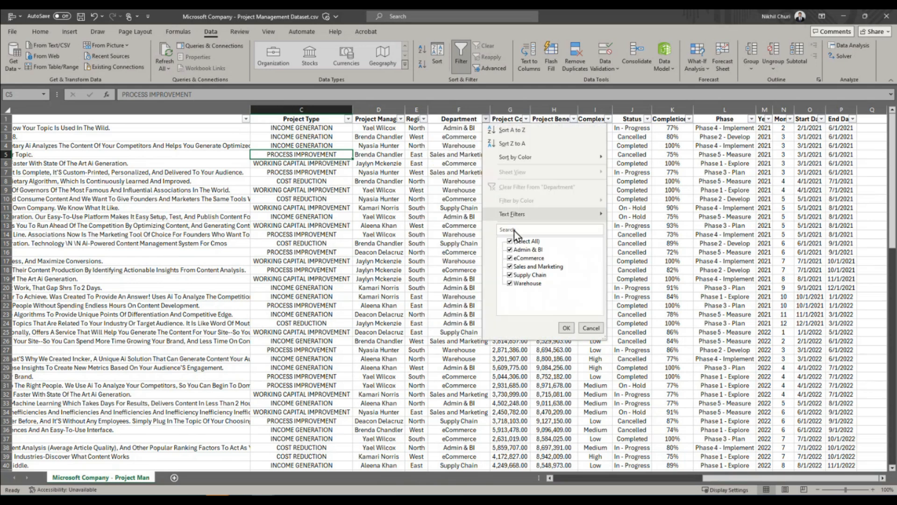
{"action": "left_click", "coordinate": [457, 191]}
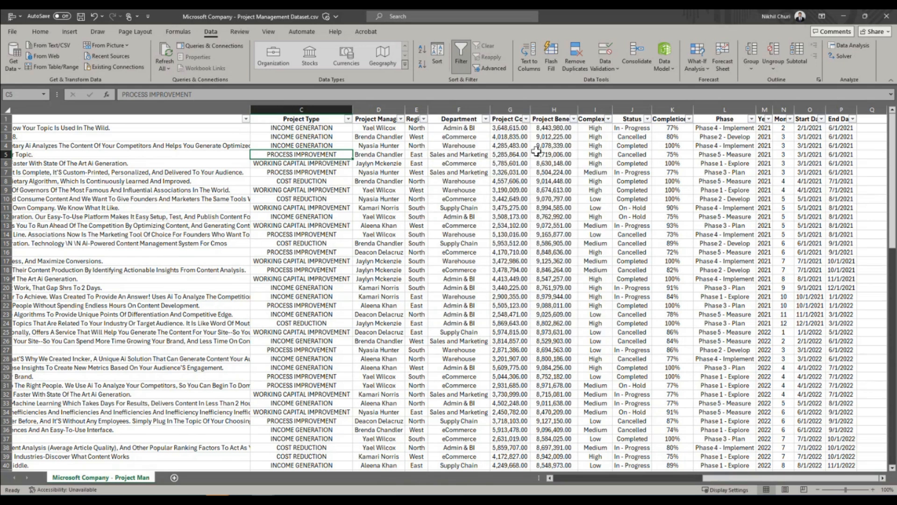
Examine the range of Project Cost values in that column's filter list, from the lowest to the highest
{"action": "left_click", "coordinate": [517, 121]}
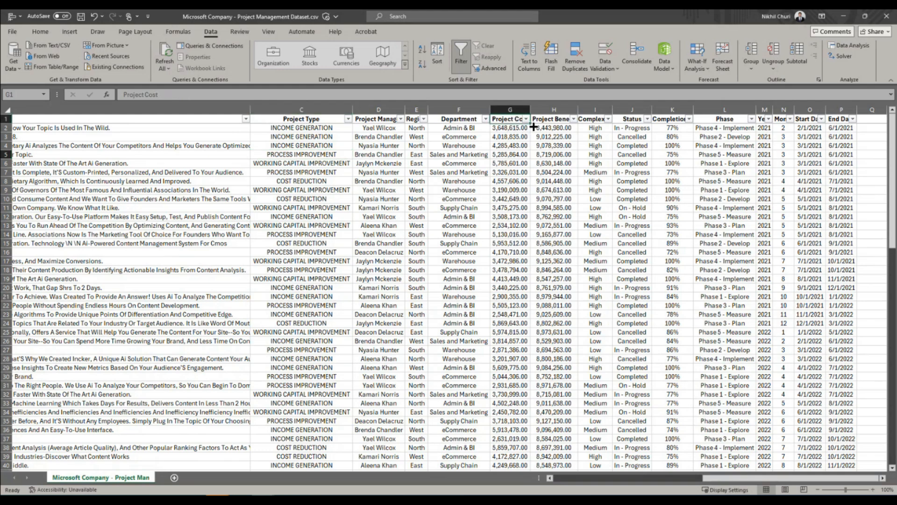
{"action": "left_click", "coordinate": [527, 119]}
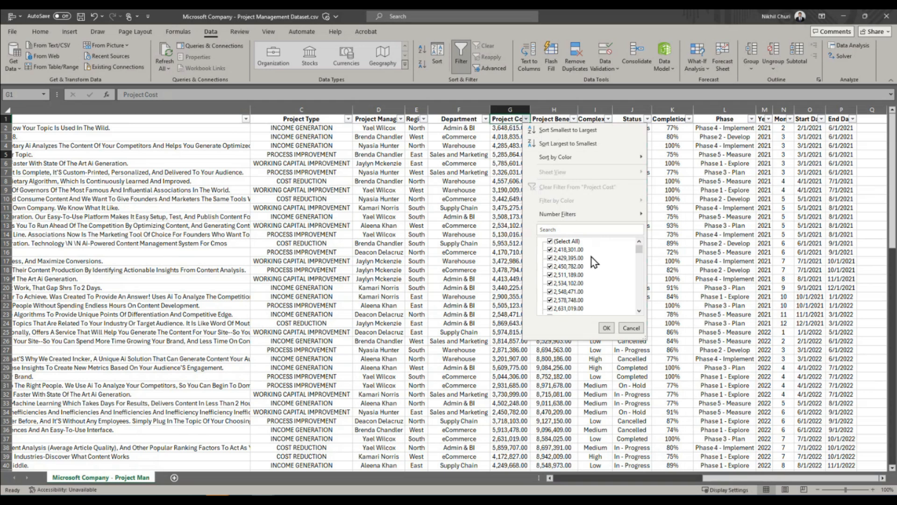
{"action": "left_click_drag", "start_coordinate": [639, 249], "coordinate": [635, 306]}
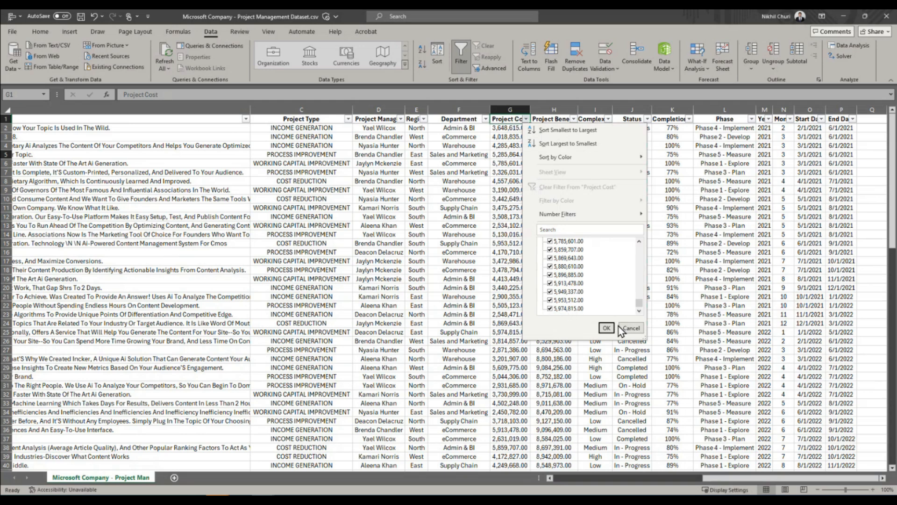
{"action": "left_click_drag", "start_coordinate": [644, 308], "coordinate": [631, 243]}
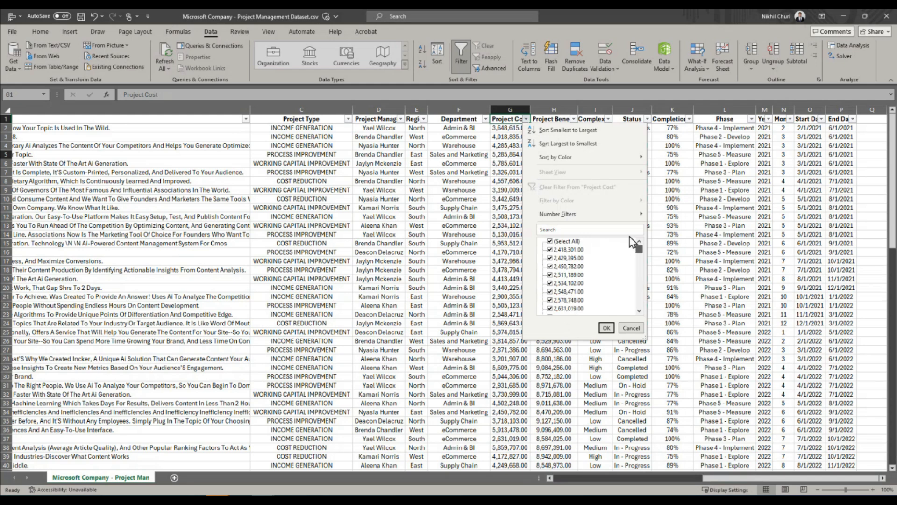
{"action": "left_click", "coordinate": [607, 329]}
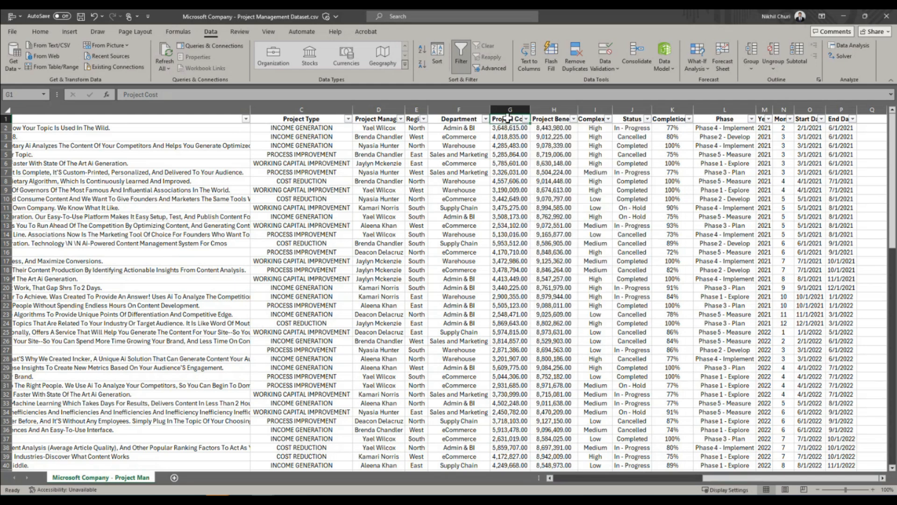
{"action": "left_click", "coordinate": [513, 136]}
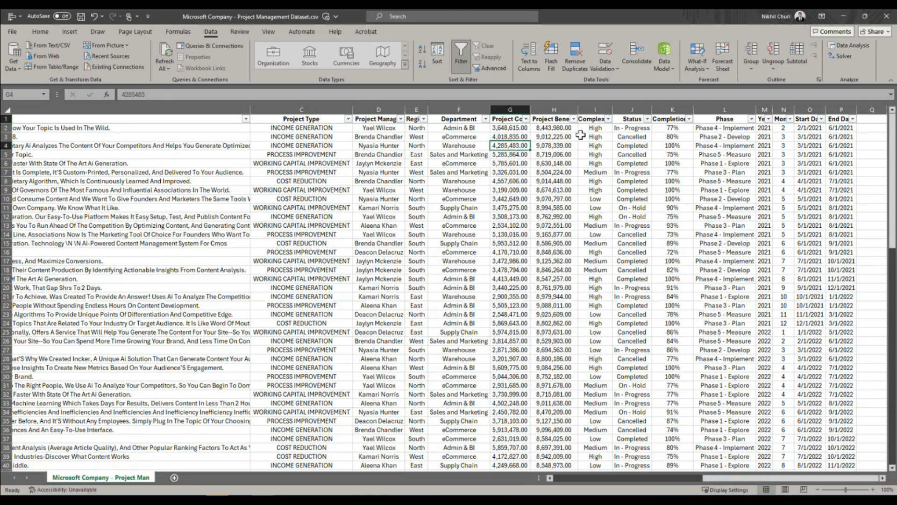
Examine the Project Benefit values in that column's filter list without filtering the records
{"action": "left_click", "coordinate": [554, 137]}
{"action": "left_click", "coordinate": [574, 118]}
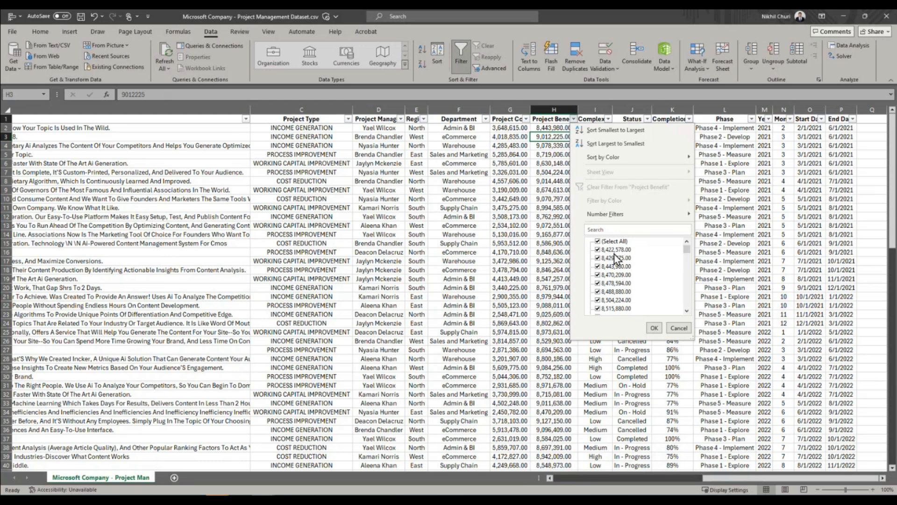
{"action": "mouse_move", "coordinate": [687, 251]}
{"action": "left_mouse_down"}
{"action": "mouse_move", "coordinate": [691, 317]}
{"action": "mouse_move", "coordinate": [687, 236]}
{"action": "left_mouse_up"}
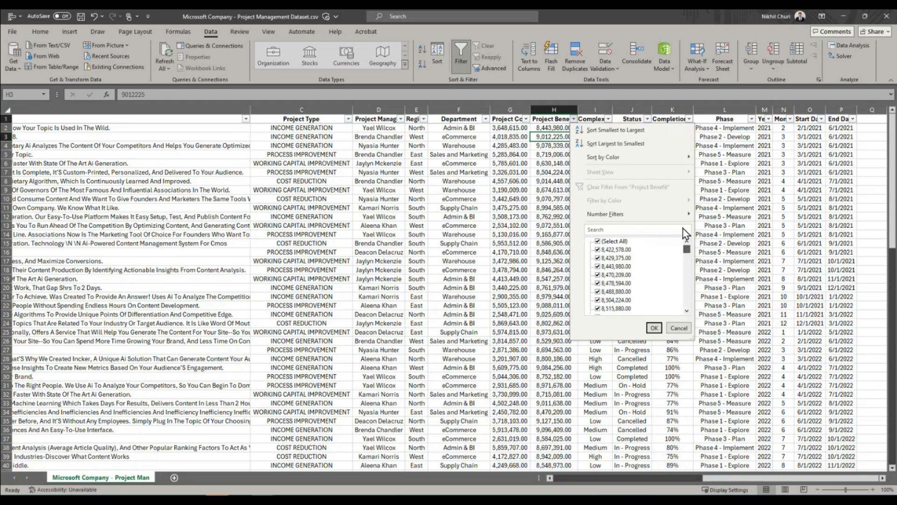
{"action": "left_click", "coordinate": [557, 158]}
Examine the distinct levels in the Complexity column's filter list without filtering the records
{"action": "left_click", "coordinate": [598, 157]}
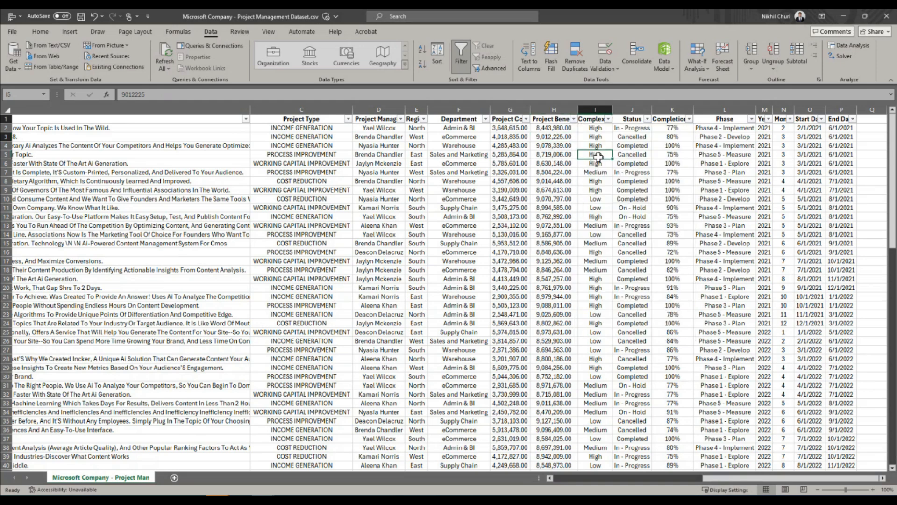
{"action": "left_click", "coordinate": [608, 119]}
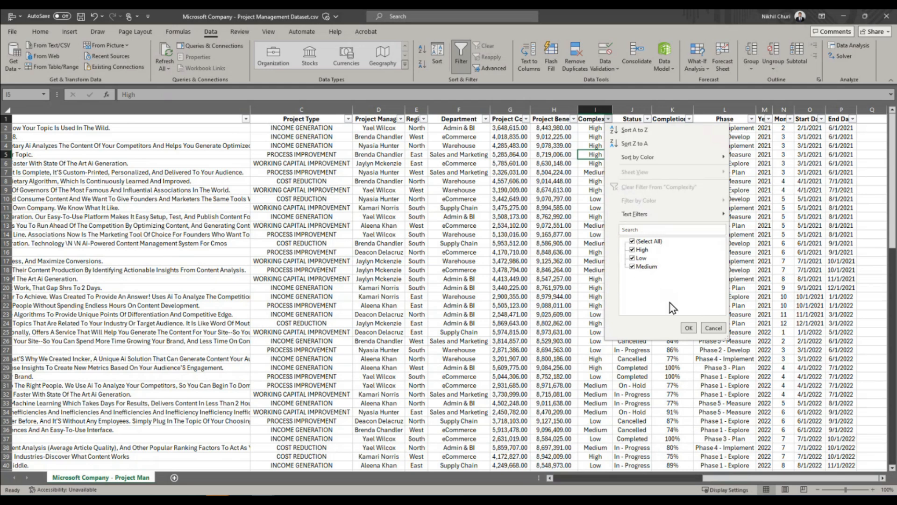
{"action": "left_click", "coordinate": [515, 141]}
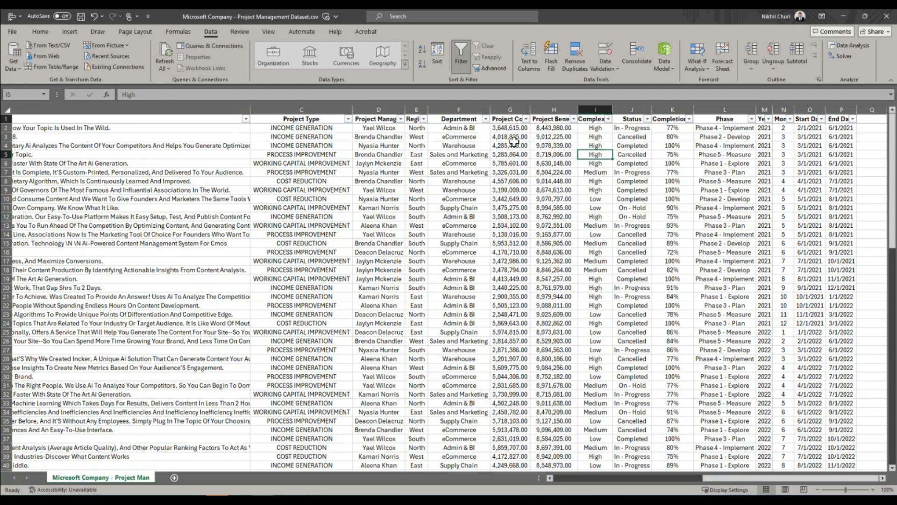
Select the entire Project Cost, Project Benefit and Complexity columns one after another to review them
{"action": "left_click", "coordinate": [514, 143]}
{"action": "left_click", "coordinate": [509, 111]}
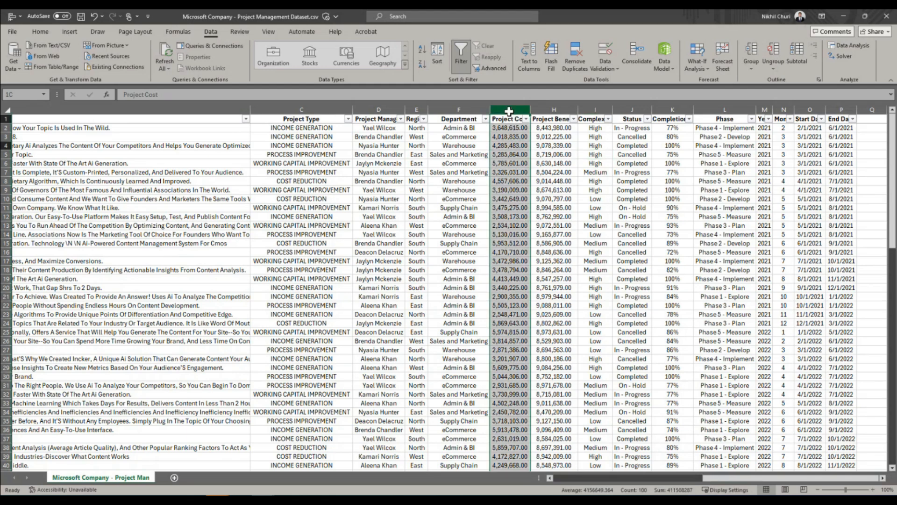
{"action": "left_click", "coordinate": [552, 110]}
{"action": "left_click", "coordinate": [596, 111]}
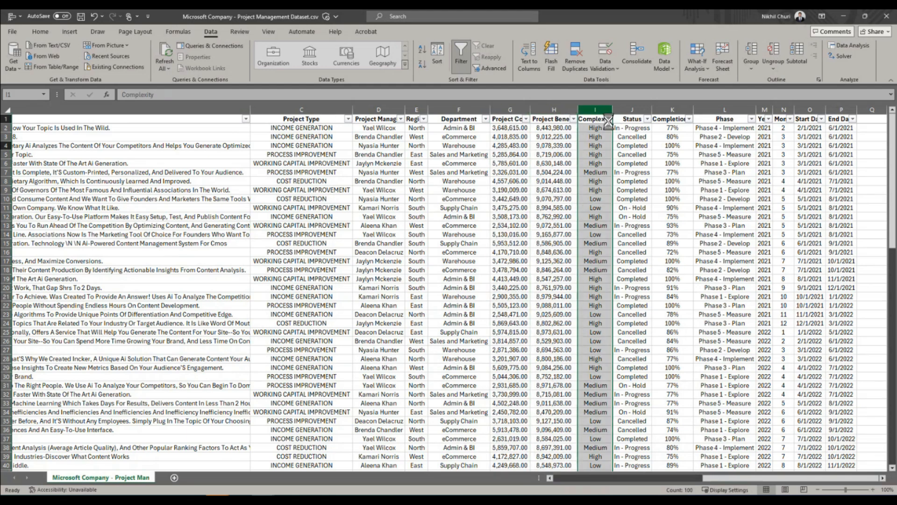
Examine the distinct values in the Complexity and Status filter lists without filtering the records
{"action": "left_click", "coordinate": [608, 120]}
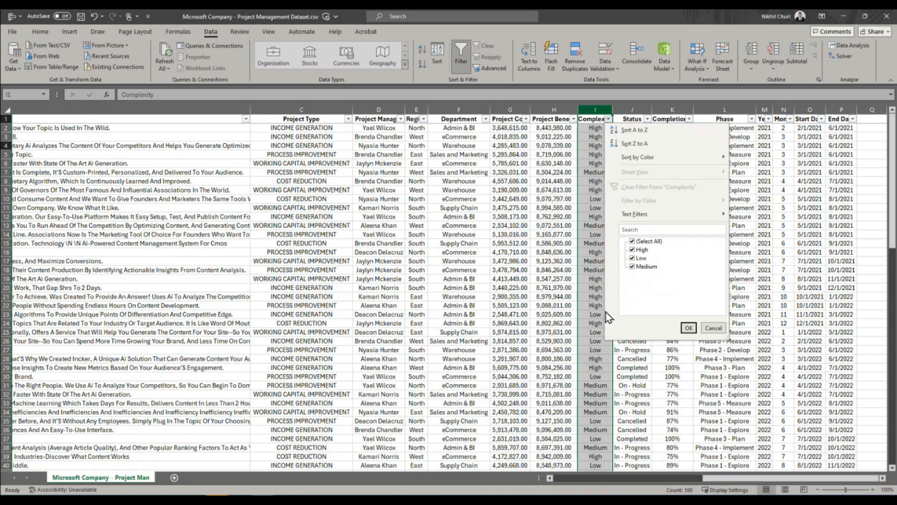
{"action": "left_click", "coordinate": [689, 328]}
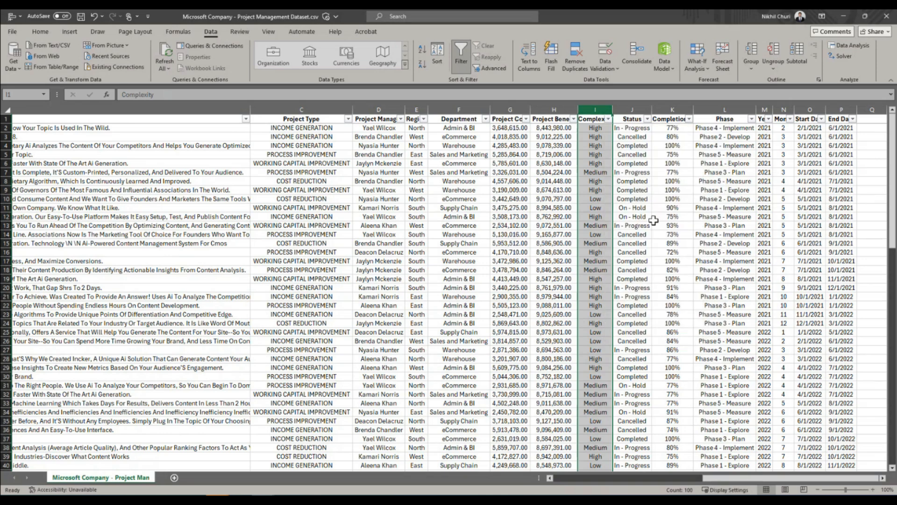
{"action": "left_click", "coordinate": [632, 164]}
{"action": "left_click", "coordinate": [648, 120]}
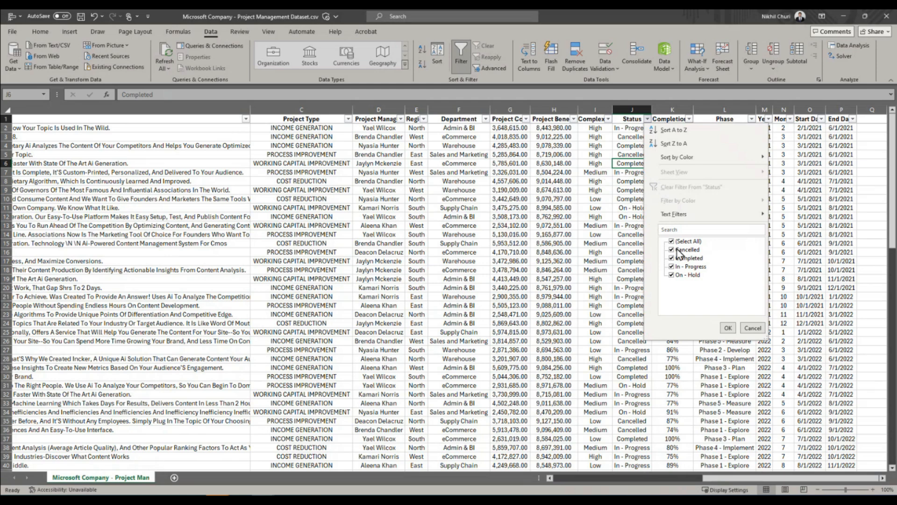
{"action": "left_click", "coordinate": [731, 330]}
Examine the Completion% values in that column's filter list, and select the entire column to review it
{"action": "left_click", "coordinate": [680, 137]}
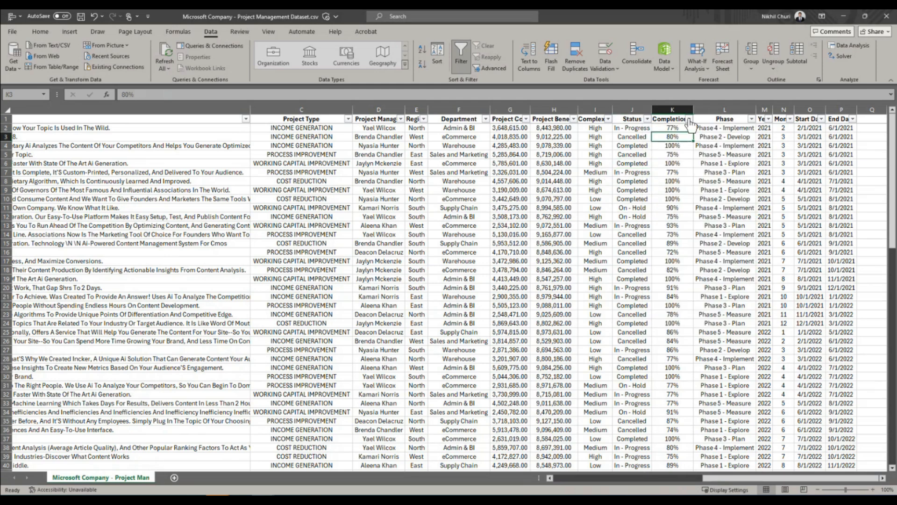
{"action": "left_click", "coordinate": [689, 119]}
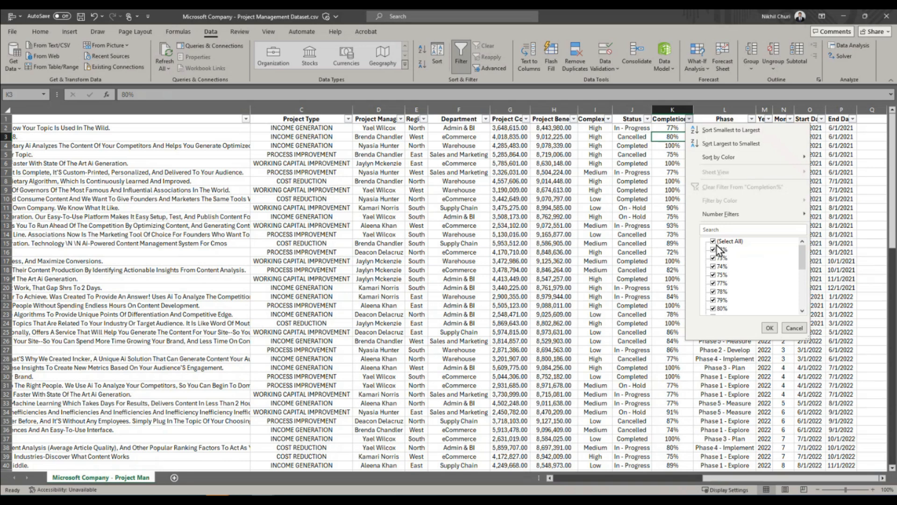
{"action": "left_click_drag", "start_coordinate": [803, 254], "coordinate": [809, 303]}
{"action": "left_click", "coordinate": [633, 243]}
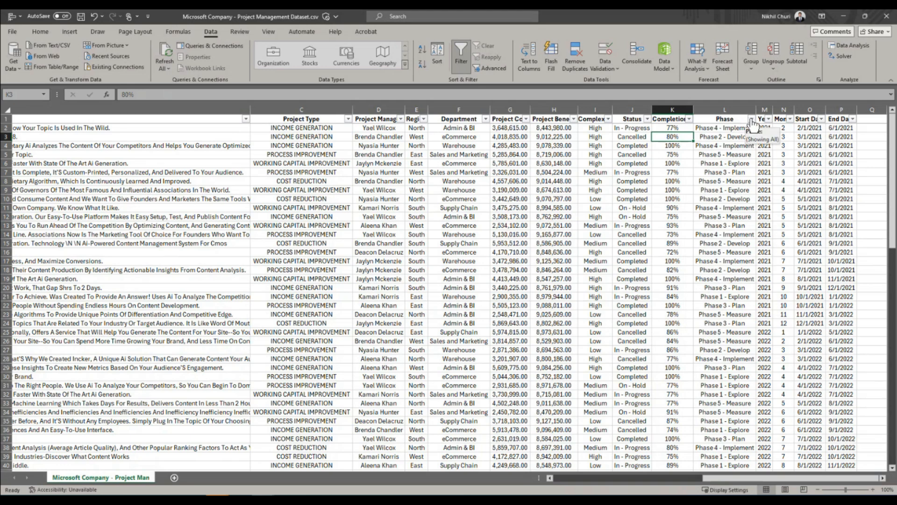
{"action": "left_click", "coordinate": [675, 109]}
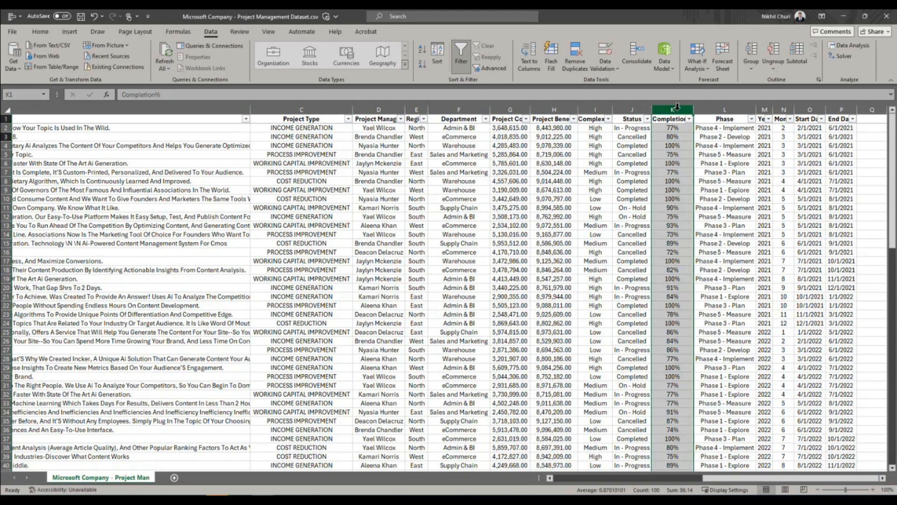
{"action": "left_click", "coordinate": [678, 164]}
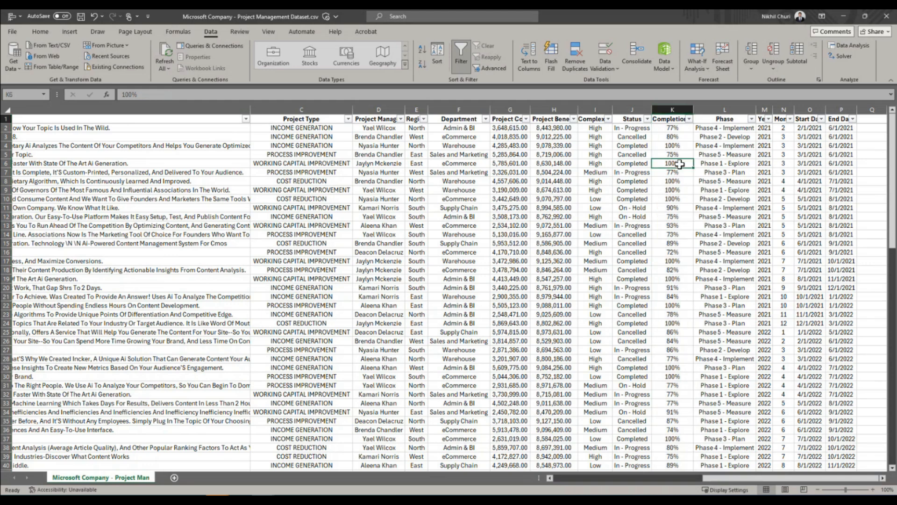
Examine the distinct values in the Phase and Year filter lists without filtering the records
{"action": "left_click", "coordinate": [752, 120]}
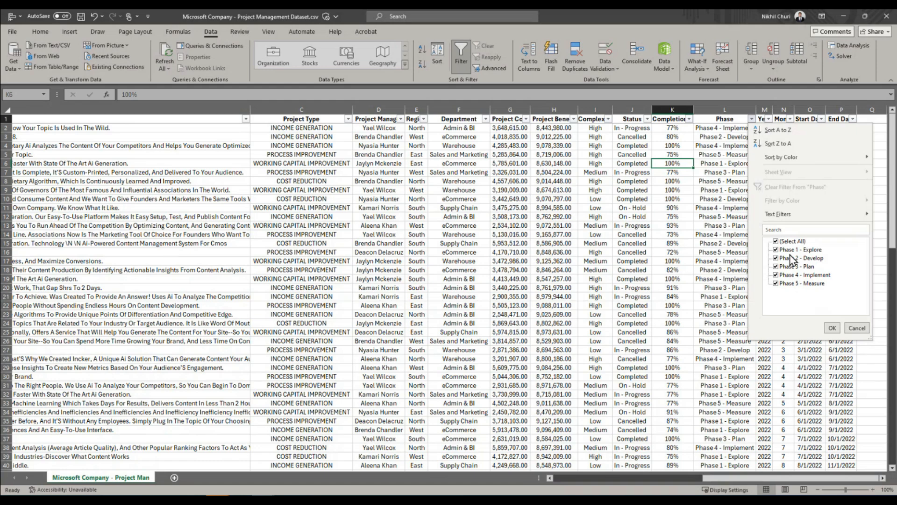
{"action": "left_click", "coordinate": [832, 327]}
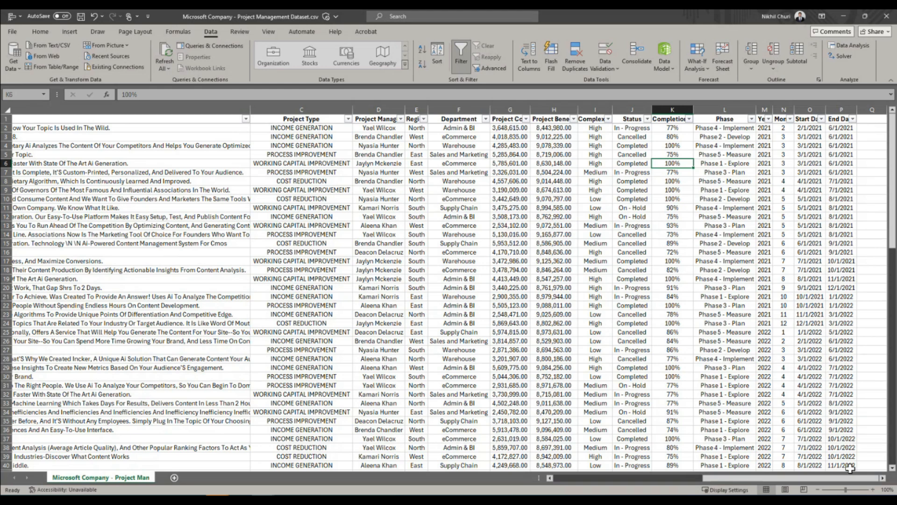
{"action": "left_click", "coordinate": [882, 478]}
{"action": "left_click", "coordinate": [424, 109]}
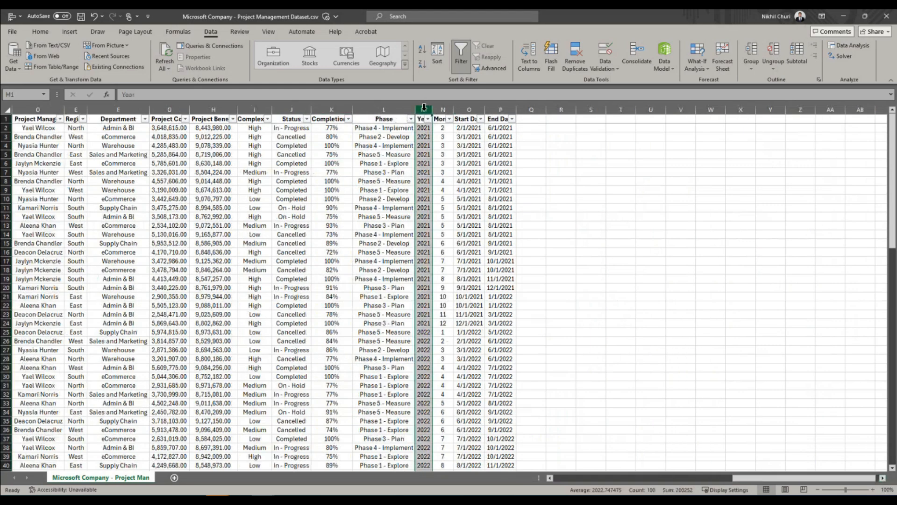
{"action": "left_click", "coordinate": [424, 145]}
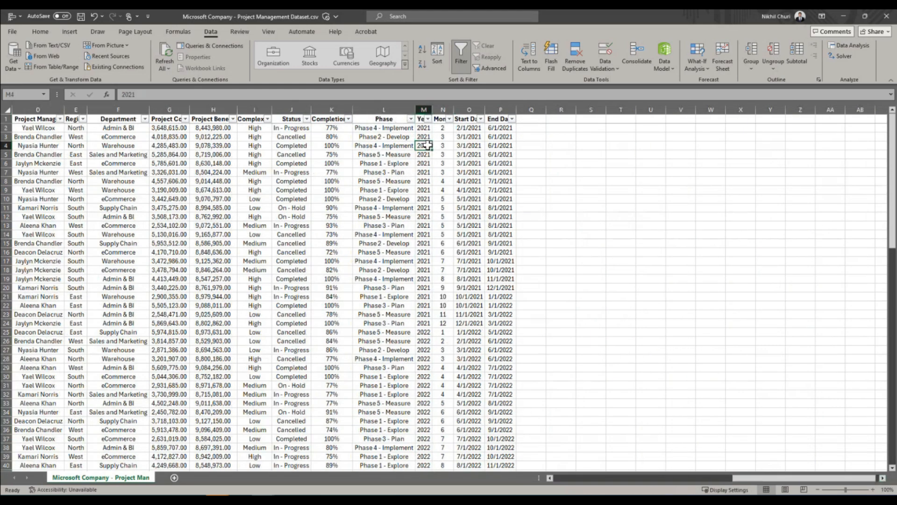
{"action": "left_click", "coordinate": [427, 119]}
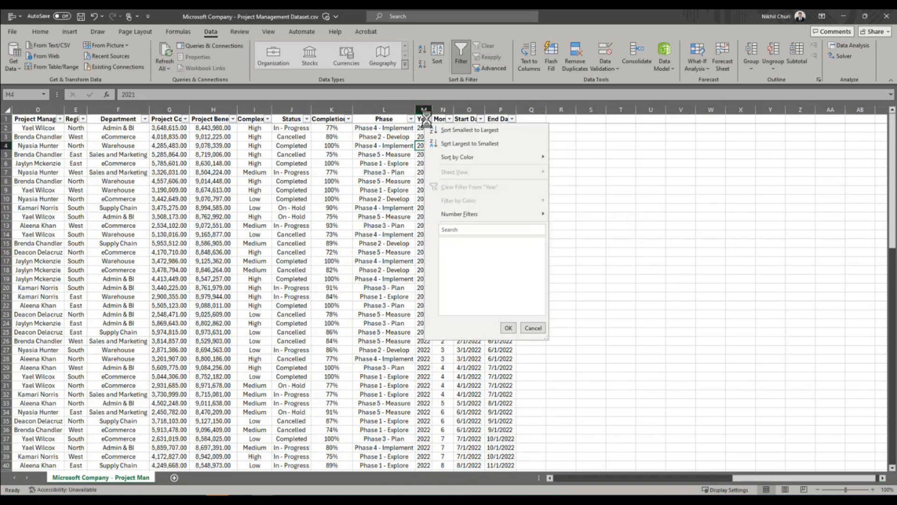
{"action": "left_click", "coordinate": [508, 328]}
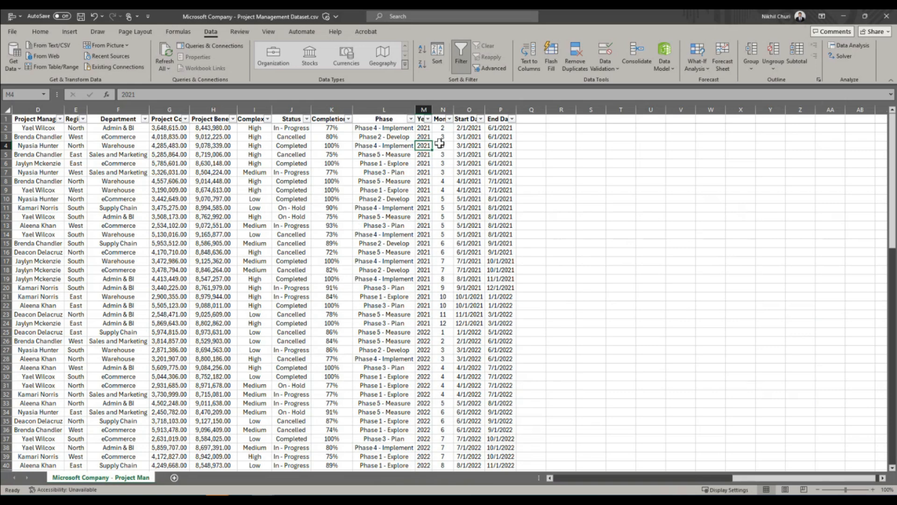
Examine the month numbers in the Month column's filter list without filtering the records
{"action": "left_click", "coordinate": [440, 118]}
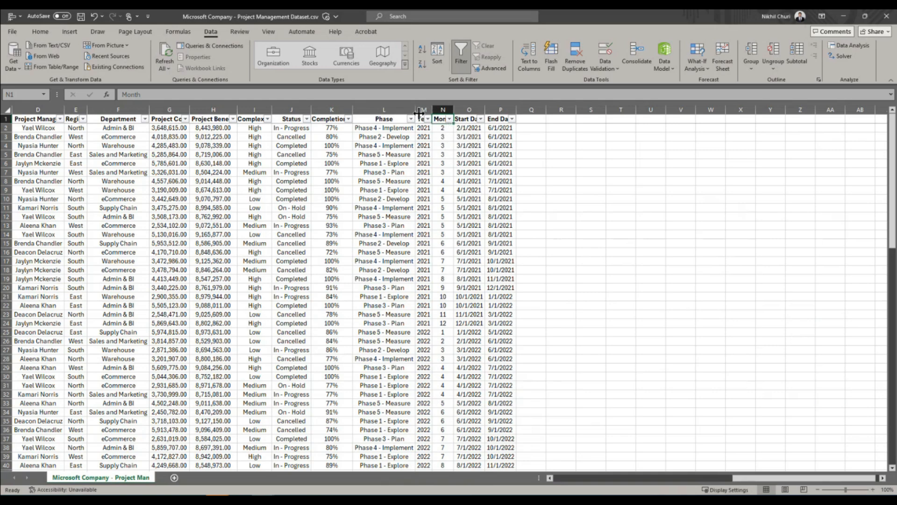
{"action": "left_click", "coordinate": [449, 120]}
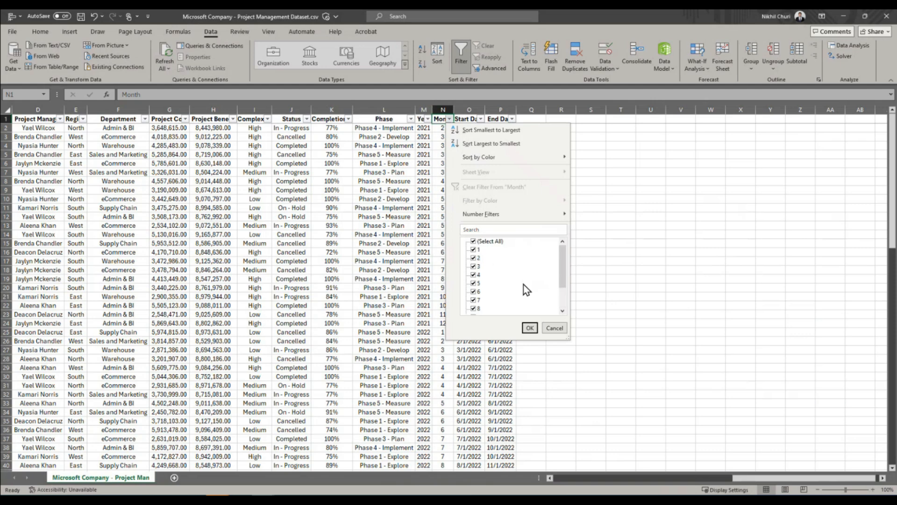
{"action": "left_click", "coordinate": [531, 328]}
{"action": "left_click", "coordinate": [442, 252]}
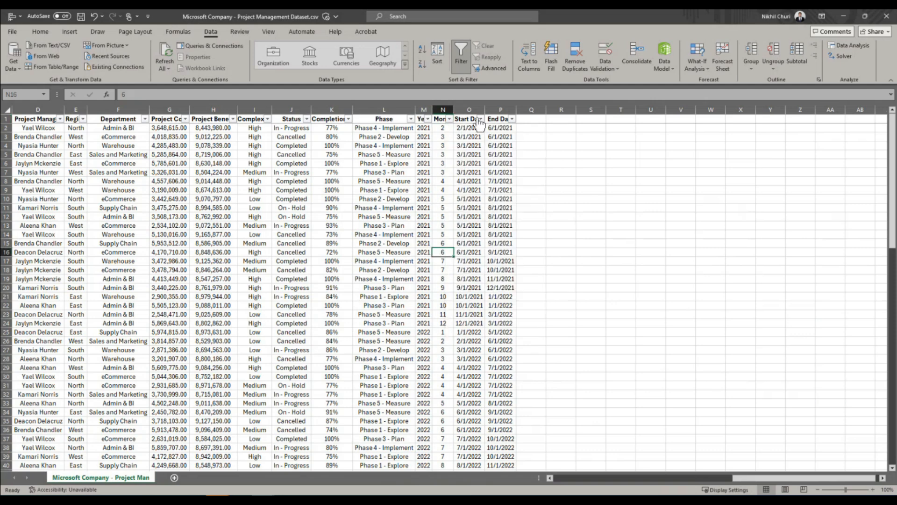
Examine the date groups in the Start Date and End Date filter lists without filtering the records
{"action": "left_click", "coordinate": [481, 120]}
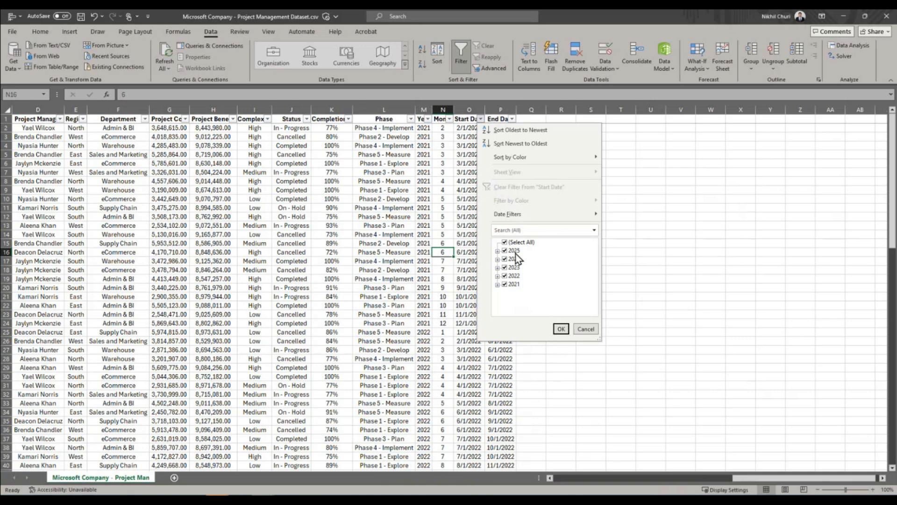
{"action": "left_click", "coordinate": [563, 330]}
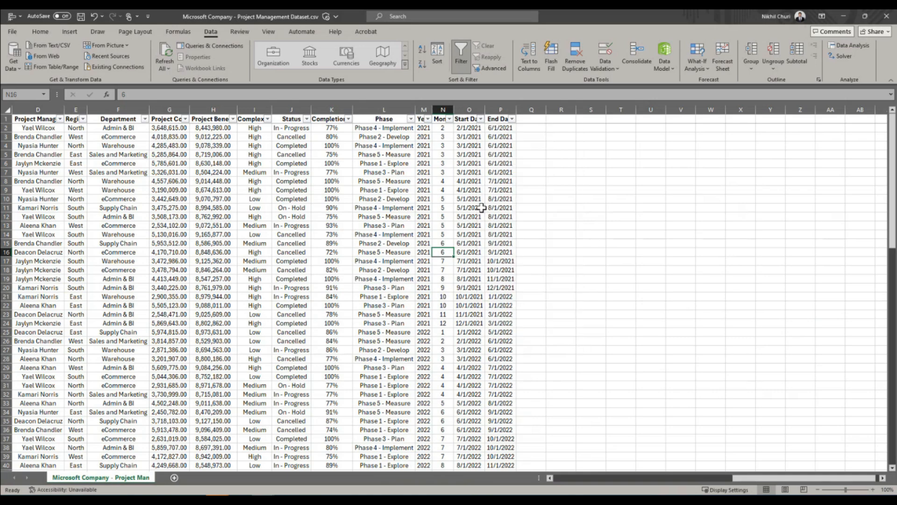
{"action": "left_click", "coordinate": [500, 146]}
{"action": "left_click", "coordinate": [512, 118]}
{"action": "key", "text": "Escape"}
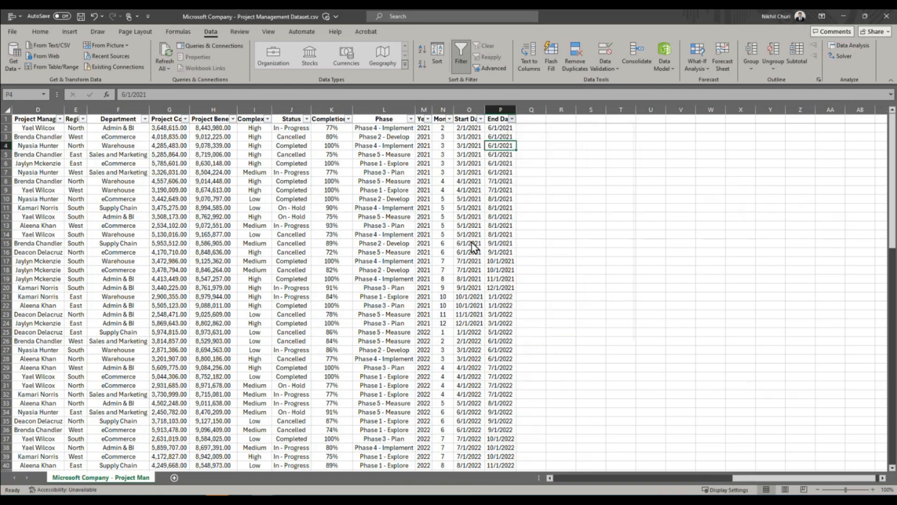
Save the Microsoft Company project management dataset file
{"action": "left_click", "coordinate": [81, 17]}
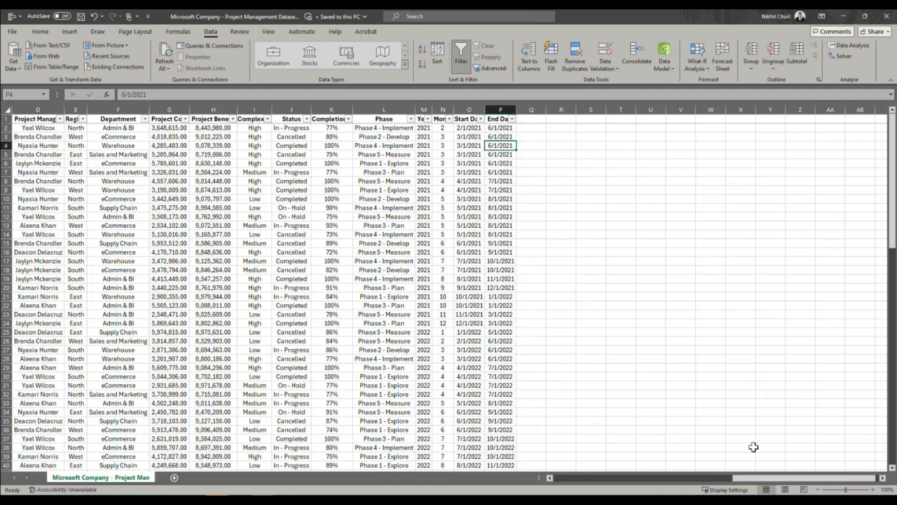
Look over the whole dataset once more, from Project Name and Project Description across to End Date and back
{"action": "left_click", "coordinate": [579, 482]}
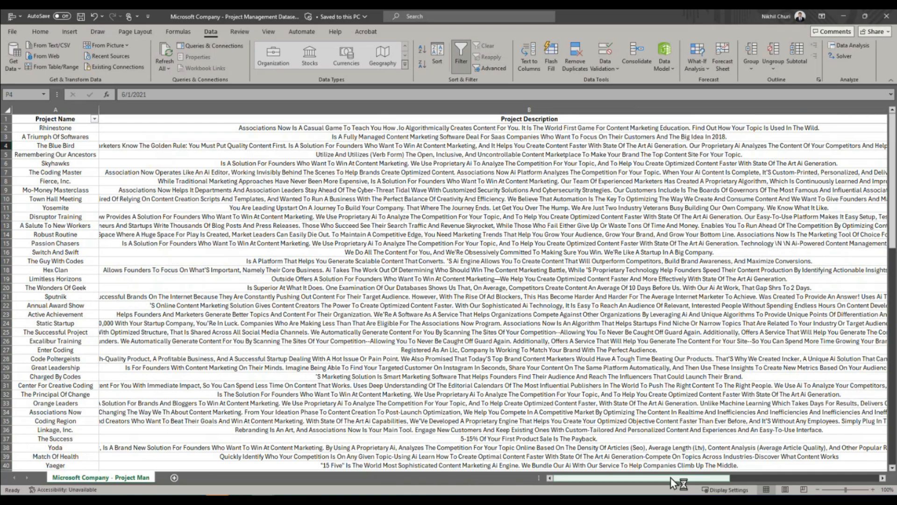
{"action": "left_click_drag", "start_coordinate": [683, 478], "coordinate": [825, 491]}
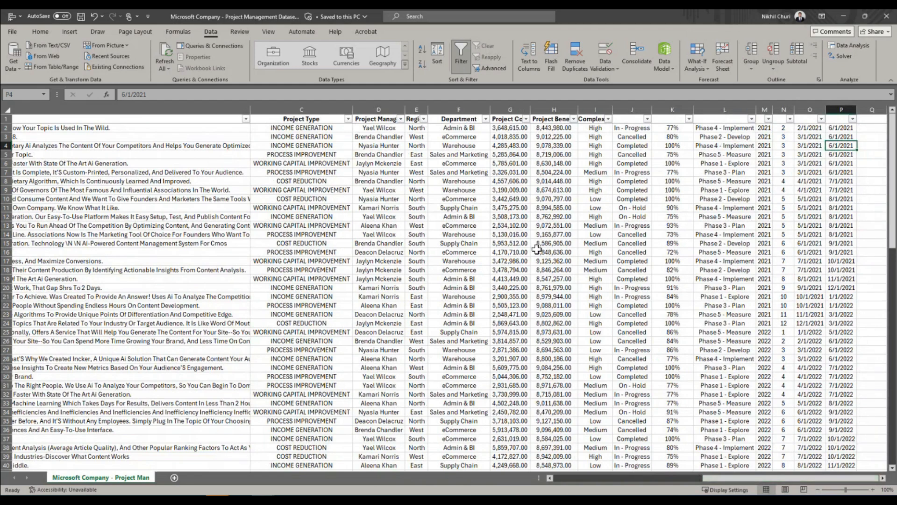
{"action": "left_click", "coordinate": [499, 226]}
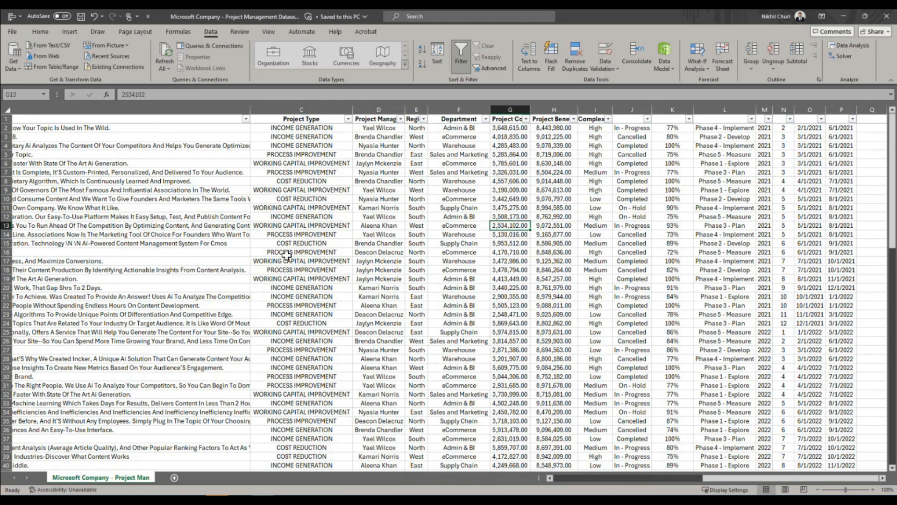
{"action": "left_click", "coordinate": [298, 244]}
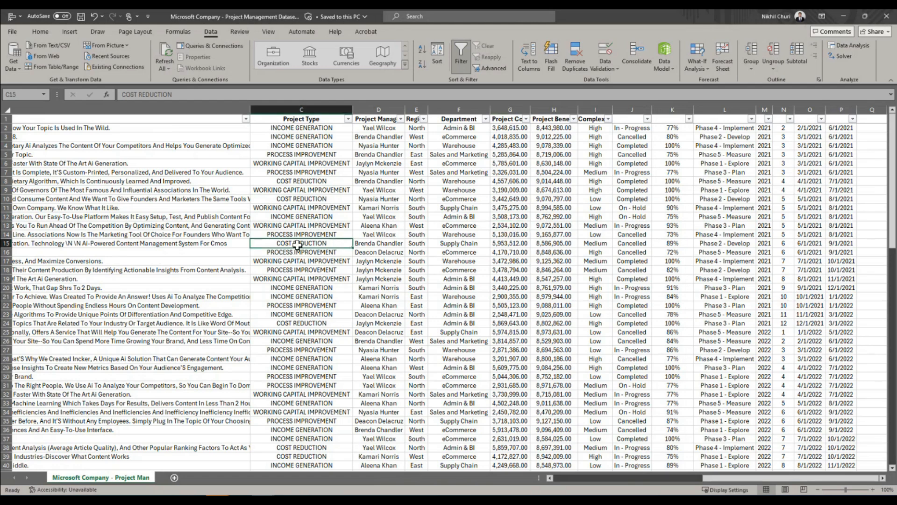
{"action": "left_click_drag", "start_coordinate": [714, 477], "coordinate": [543, 476]}
{"action": "left_click", "coordinate": [187, 243]}
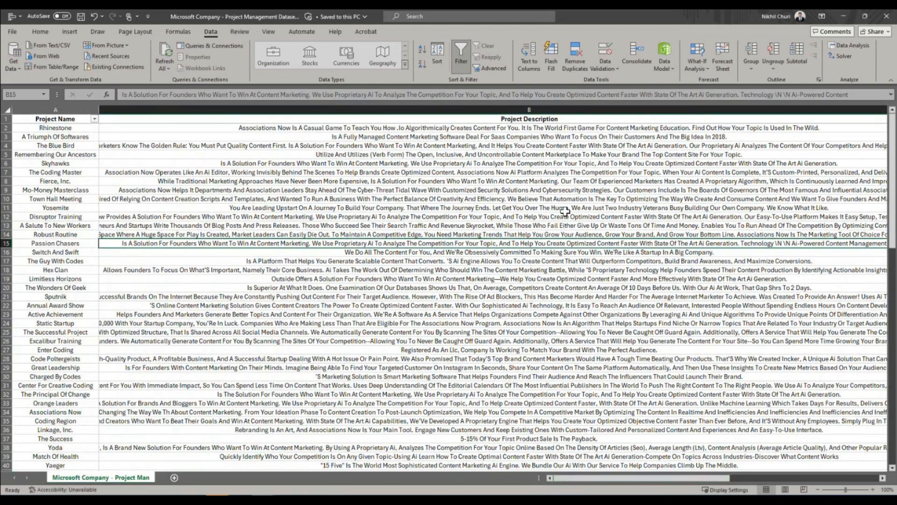
{"action": "left_click", "coordinate": [285, 198]}
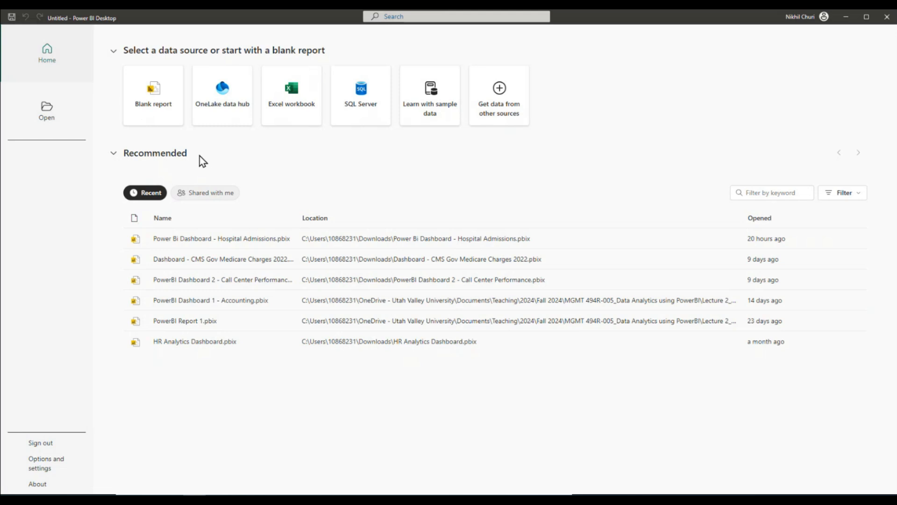
In Power BI Desktop, start a blank report and open Project Management Dataset.csv as a Text/CSV source
{"action": "left_click", "coordinate": [135, 92]}
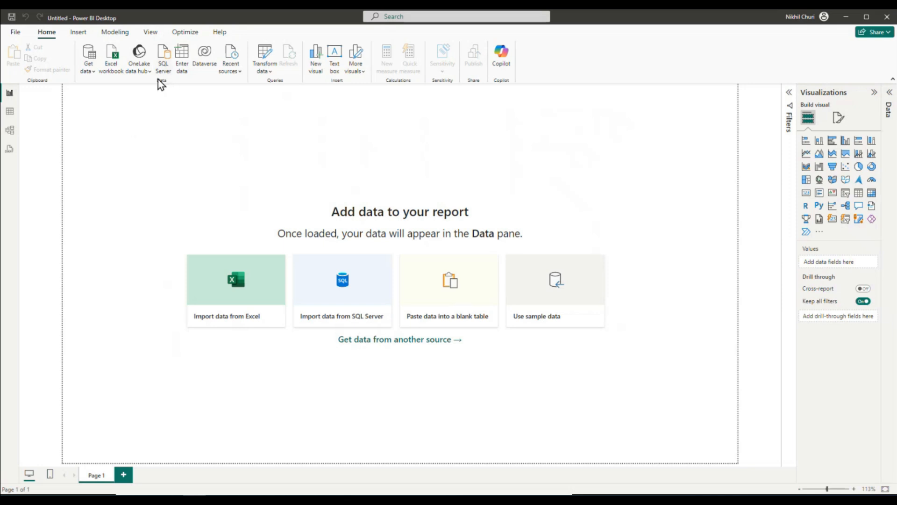
{"action": "left_click", "coordinate": [93, 73]}
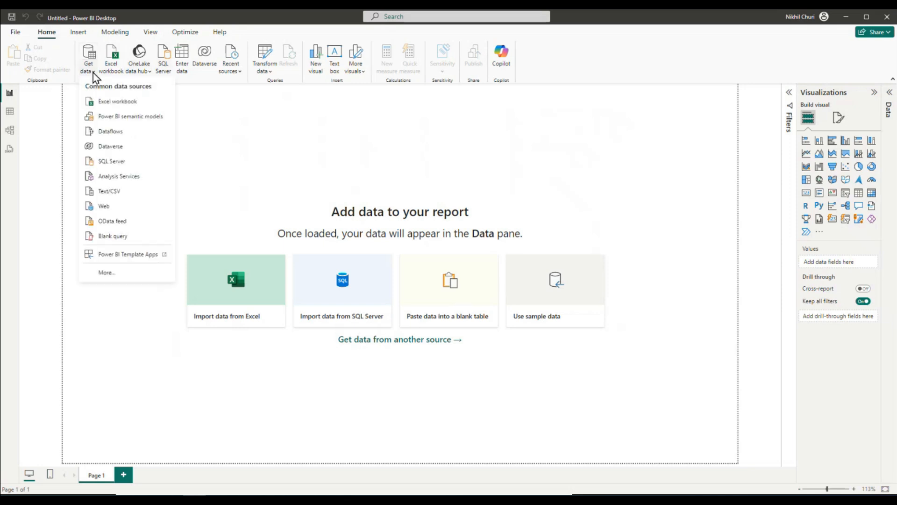
{"action": "left_click", "coordinate": [106, 193]}
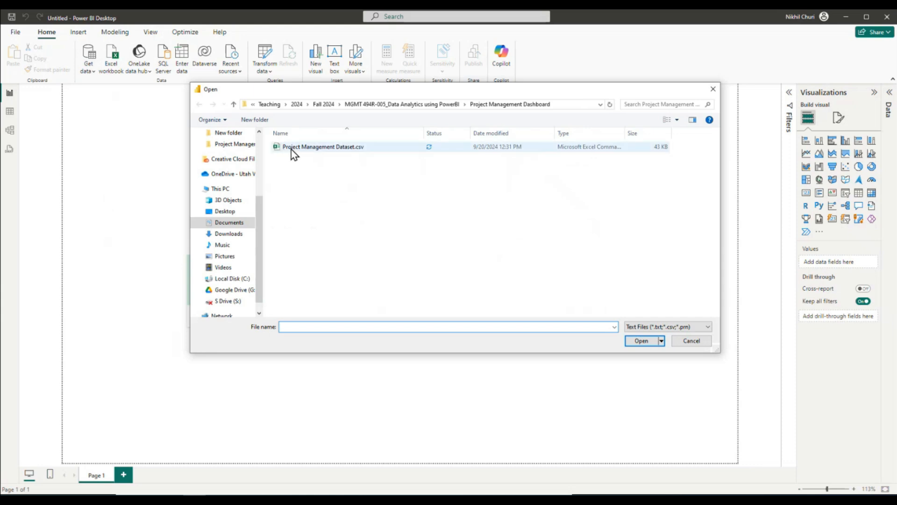
{"action": "left_click", "coordinate": [337, 147]}
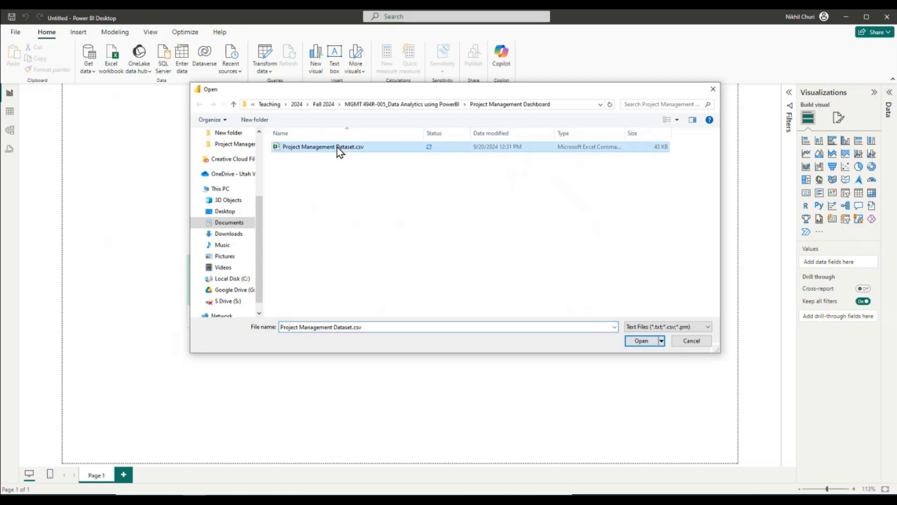
{"action": "left_click", "coordinate": [636, 342]}
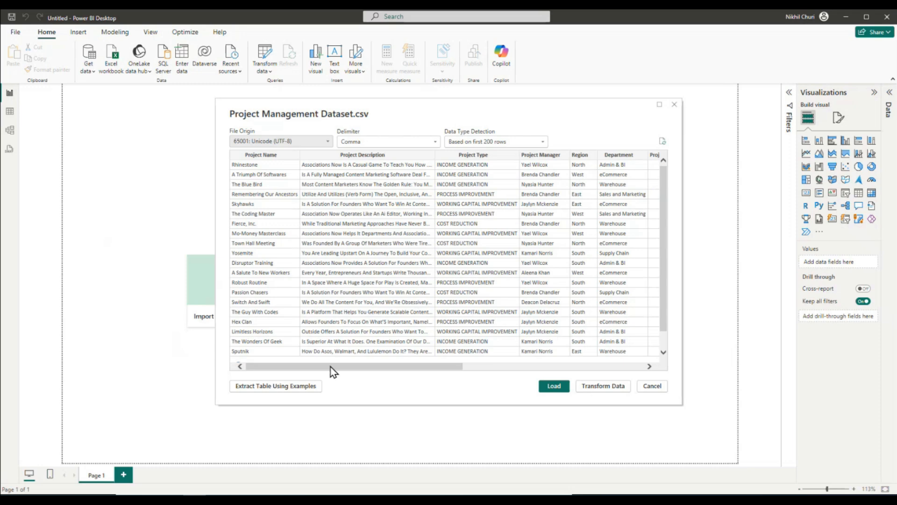
Check the remaining columns in the CSV preview, load the dataset into the report and expand its table to list the fields
{"action": "left_click_drag", "start_coordinate": [331, 367], "coordinate": [528, 379]}
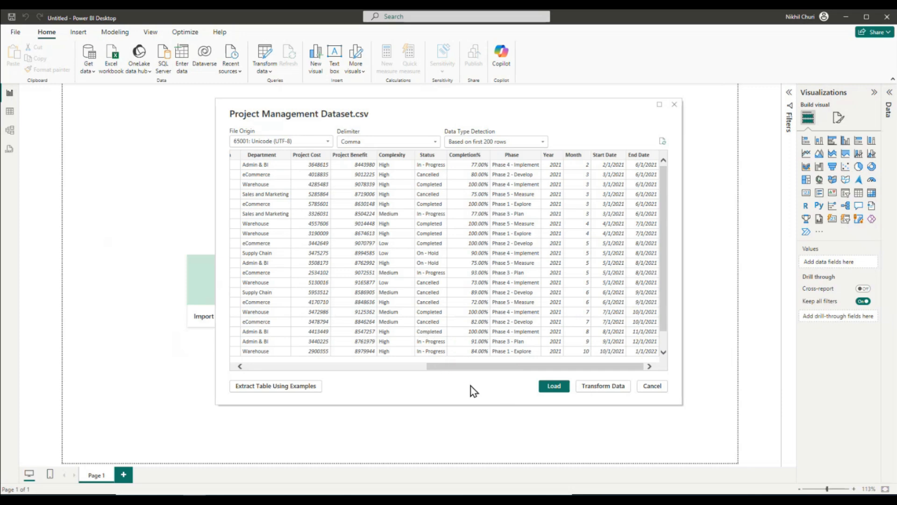
{"action": "left_click", "coordinate": [552, 385]}
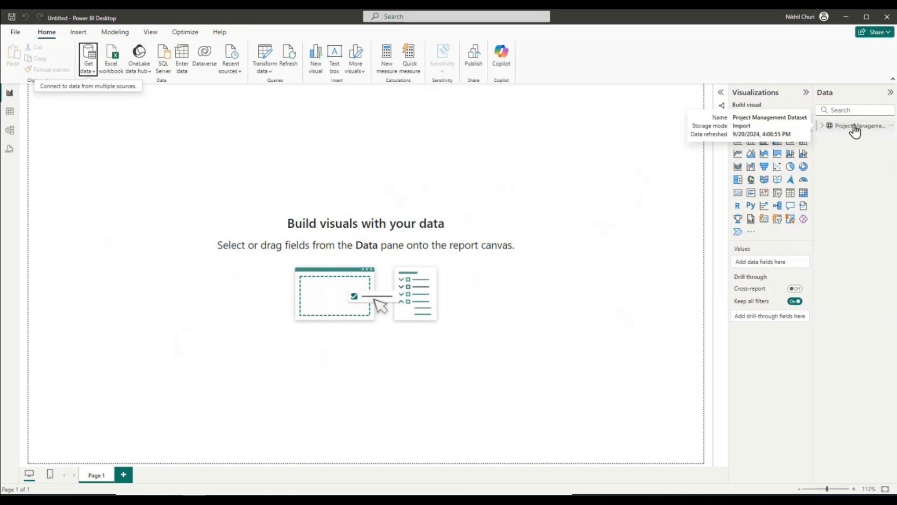
{"action": "left_click", "coordinate": [822, 125]}
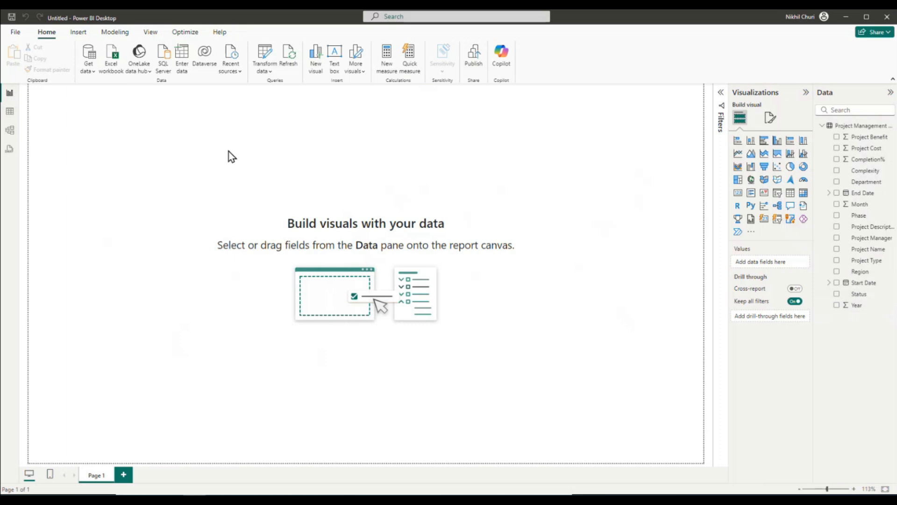
Look over the loaded Project Management Dataset as a table, from Project Name across to End Date
{"action": "left_click", "coordinate": [10, 113]}
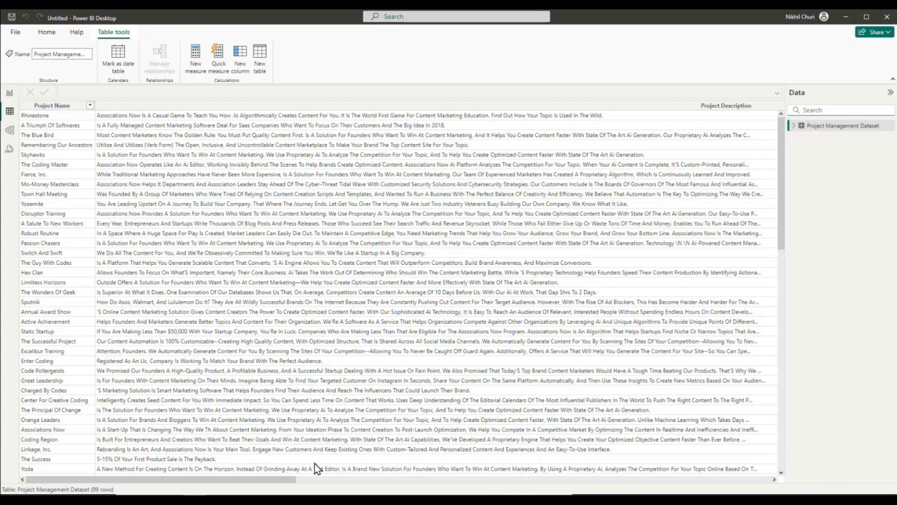
{"action": "mouse_move", "coordinate": [280, 484]}
{"action": "left_mouse_down"}
{"action": "mouse_move", "coordinate": [340, 488]}
{"action": "mouse_move", "coordinate": [276, 486]}
{"action": "left_mouse_up"}
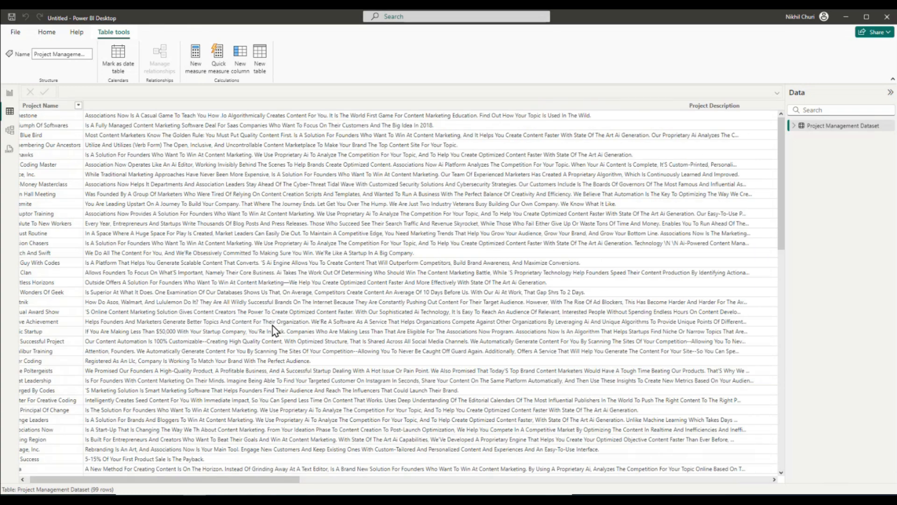
{"action": "scroll", "coordinate": [273, 316], "scroll_direction": "down", "scroll_amount": 1}
{"action": "scroll", "coordinate": [273, 316], "scroll_direction": "up", "scroll_amount": 1}
{"action": "left_click_drag", "start_coordinate": [255, 479], "coordinate": [695, 480]}
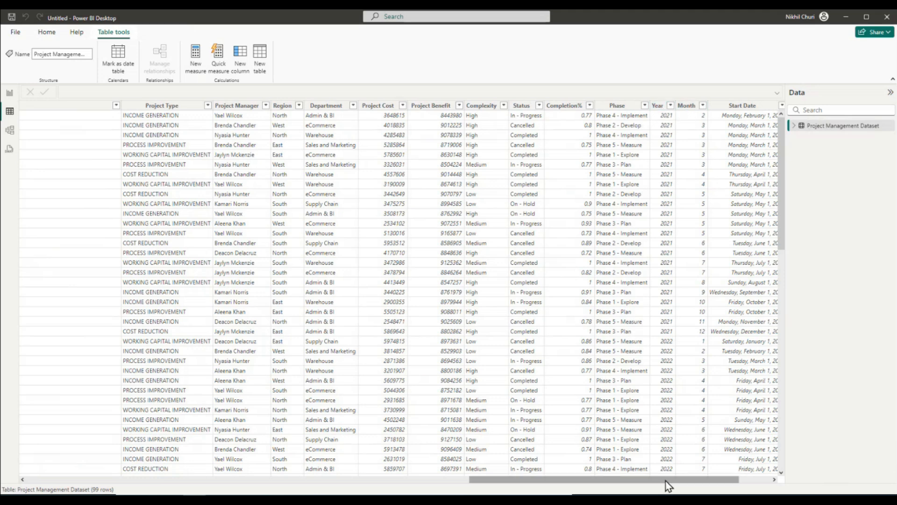
{"action": "left_click_drag", "start_coordinate": [671, 483], "coordinate": [777, 484]}
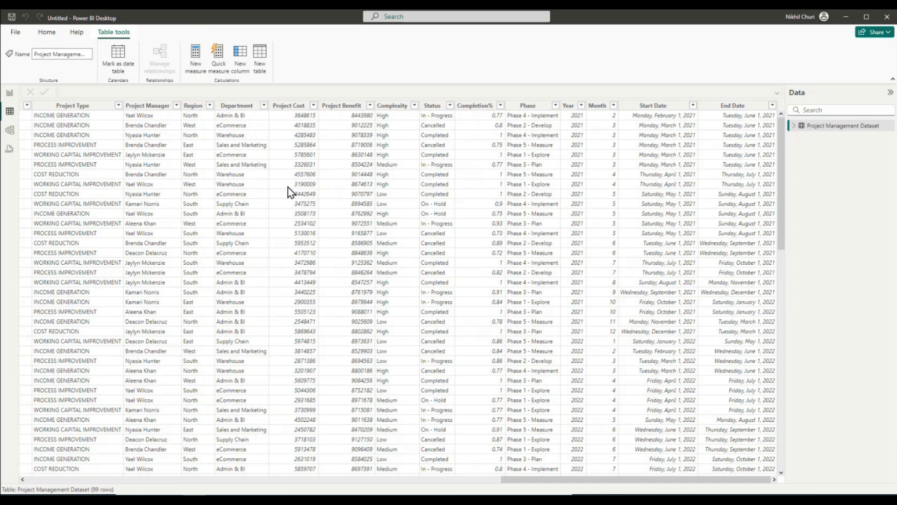
Format the Project Cost and Project Benefit columns as Currency
{"action": "left_click", "coordinate": [296, 110]}
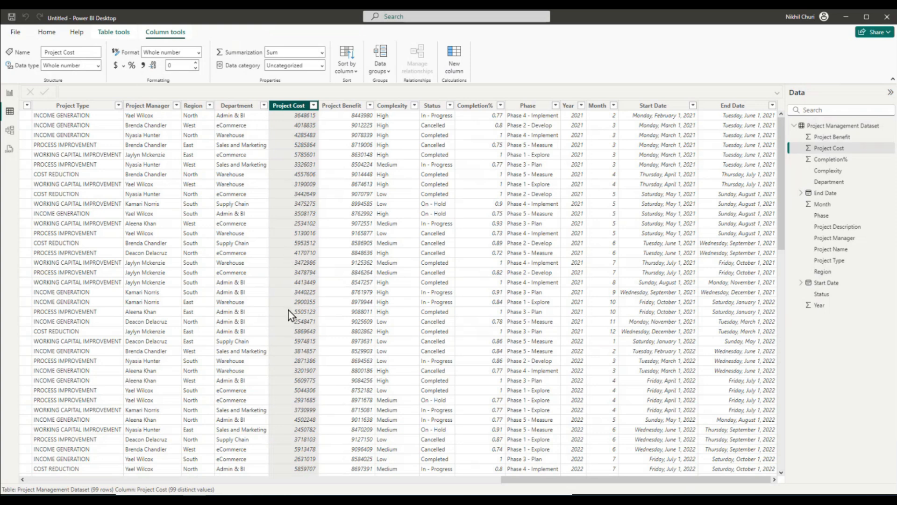
{"action": "left_click", "coordinate": [198, 52]}
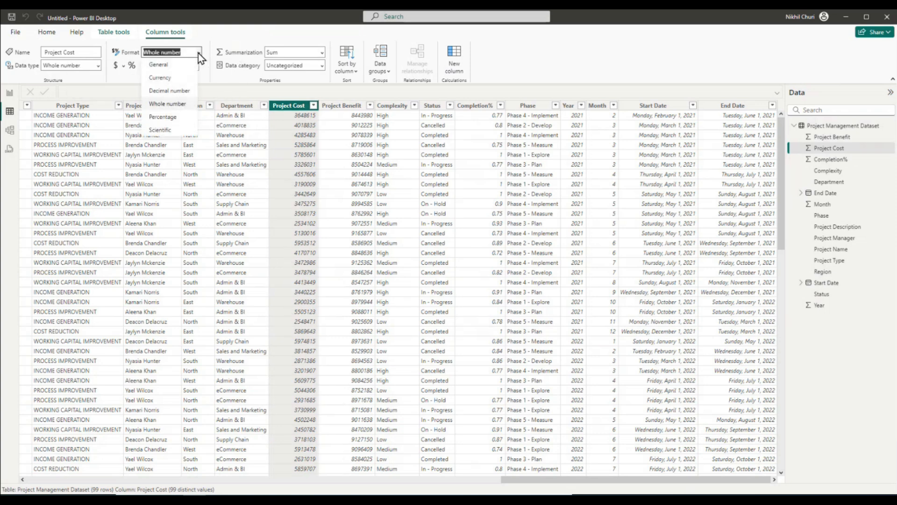
{"action": "left_click", "coordinate": [177, 80]}
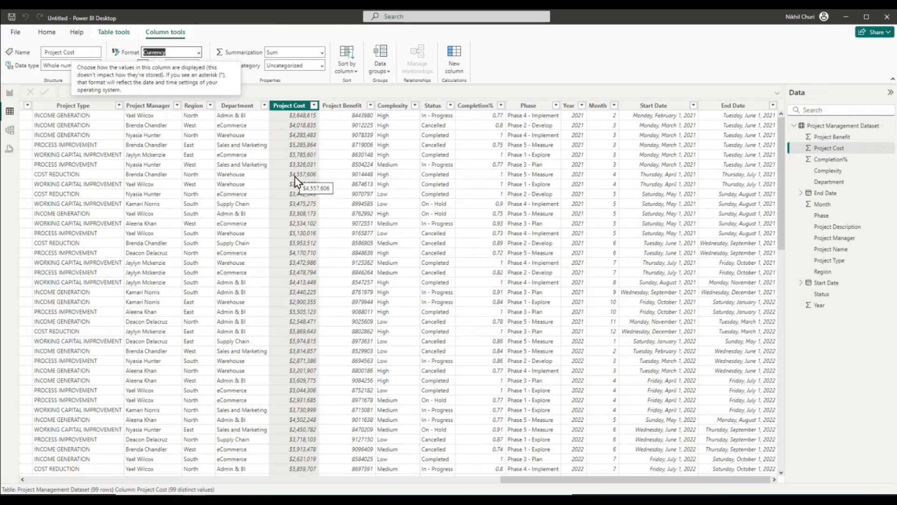
{"action": "left_click", "coordinate": [350, 106]}
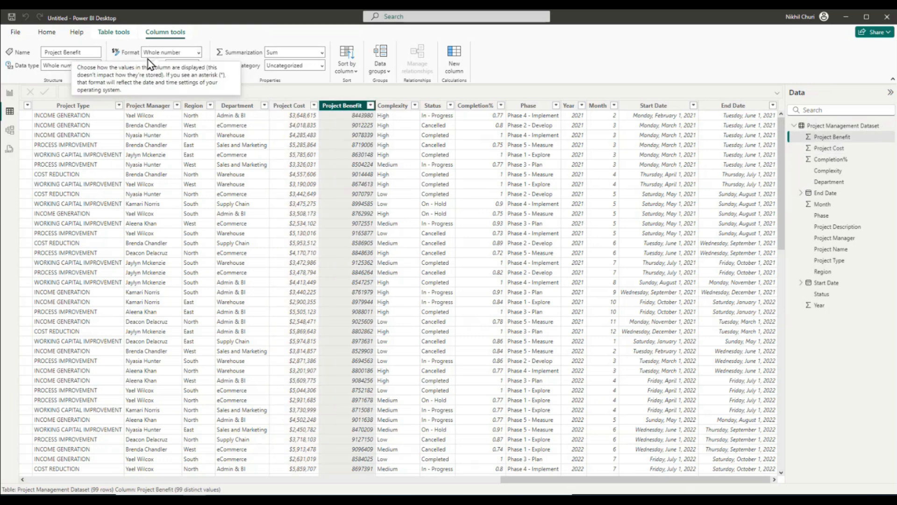
{"action": "left_click", "coordinate": [199, 52]}
{"action": "left_click", "coordinate": [170, 78]}
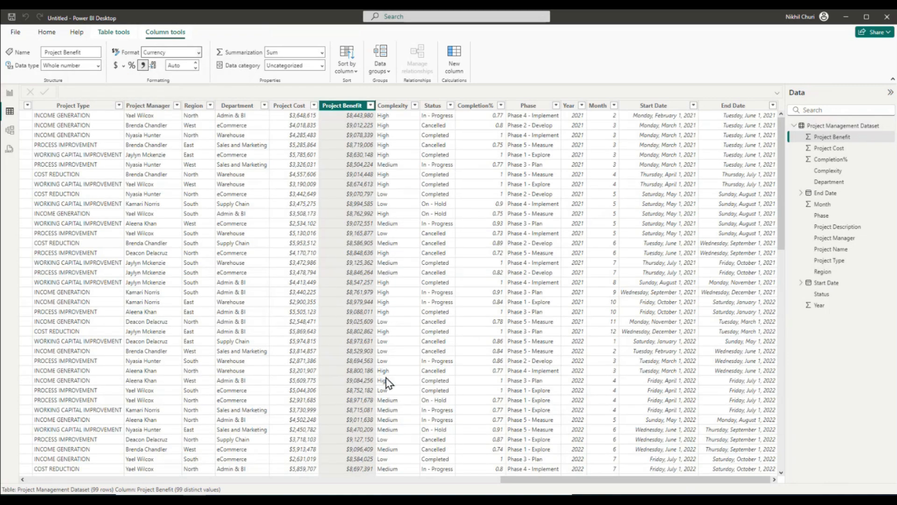
Format the Start Date and End Date columns as March 2001 (mmmm yyyy)
{"action": "left_click_drag", "start_coordinate": [520, 478], "coordinate": [555, 480]}
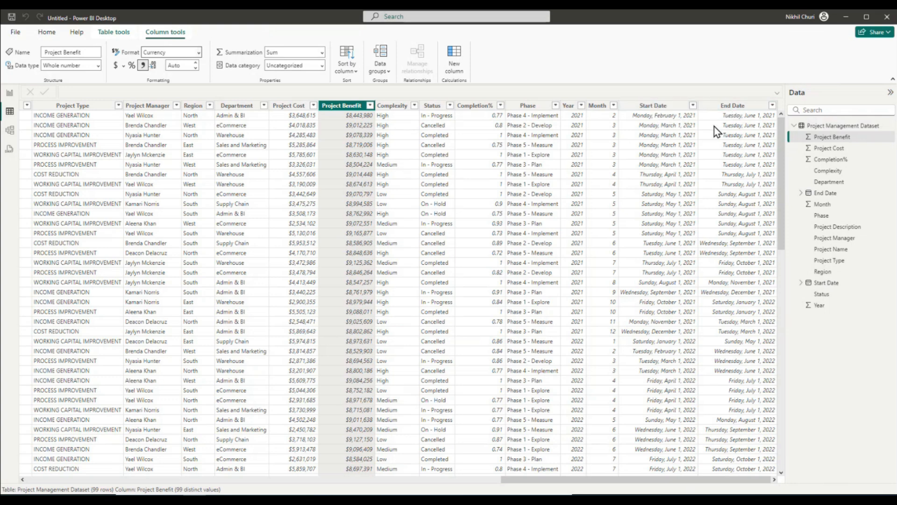
{"action": "left_click", "coordinate": [677, 107]}
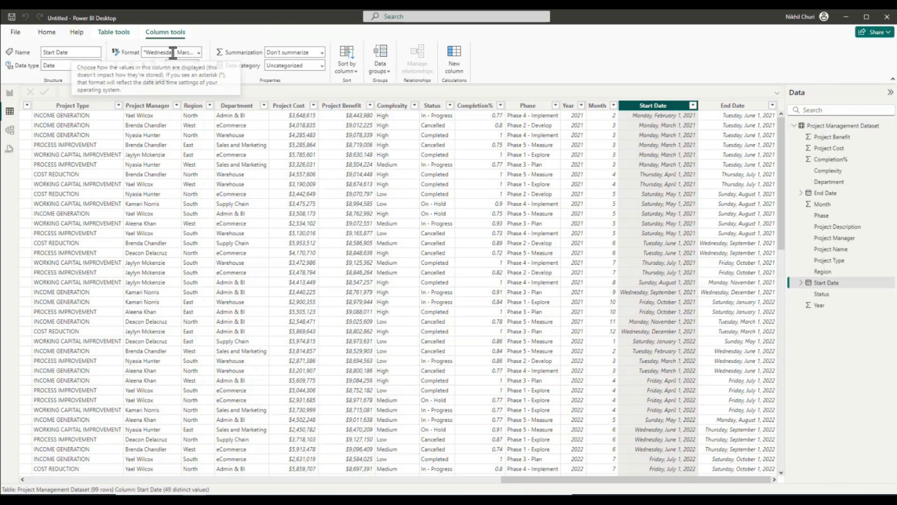
{"action": "left_click", "coordinate": [198, 52]}
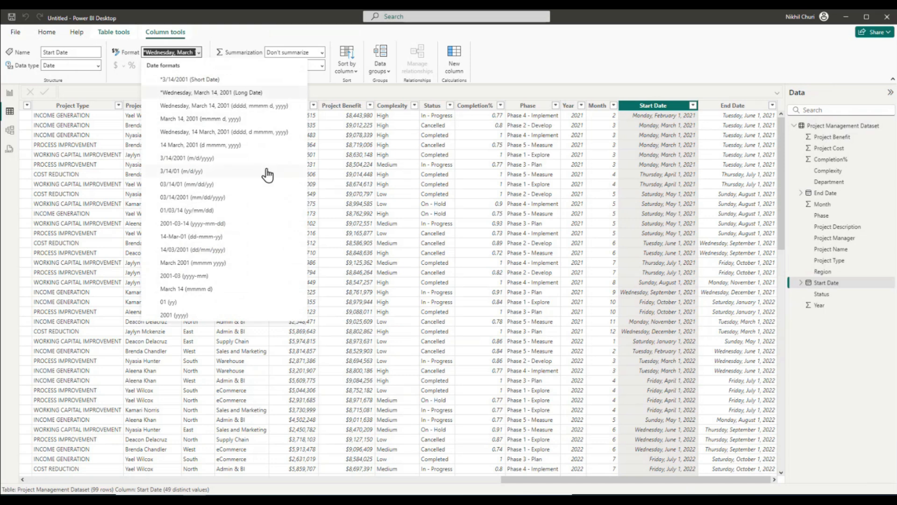
{"action": "left_click", "coordinate": [187, 264]}
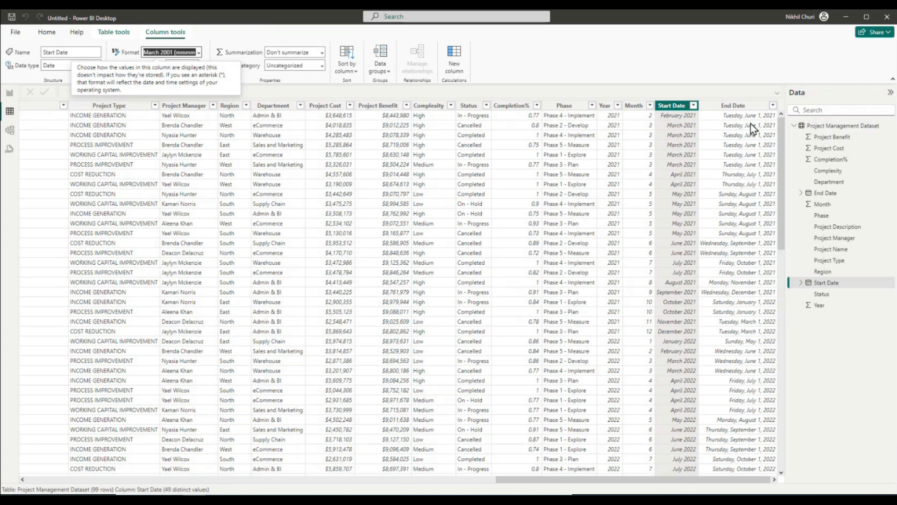
{"action": "left_click", "coordinate": [743, 111]}
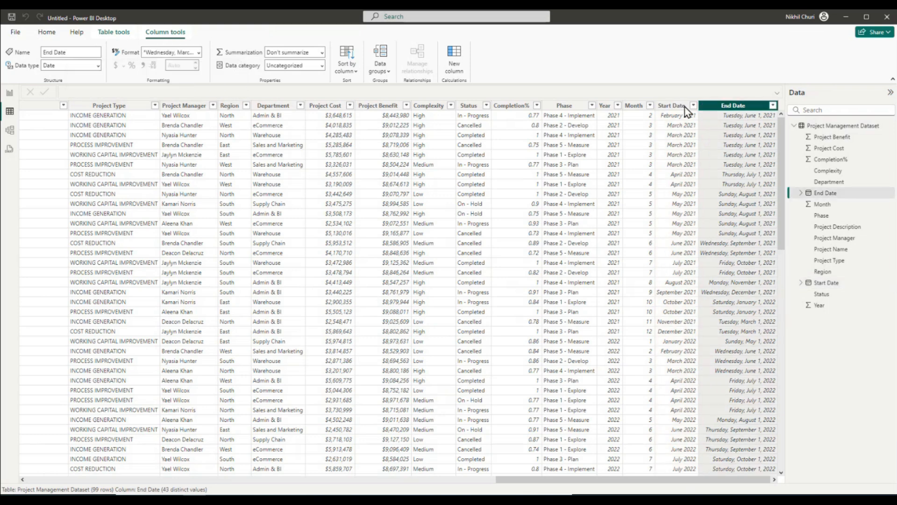
{"action": "left_click", "coordinate": [199, 53]}
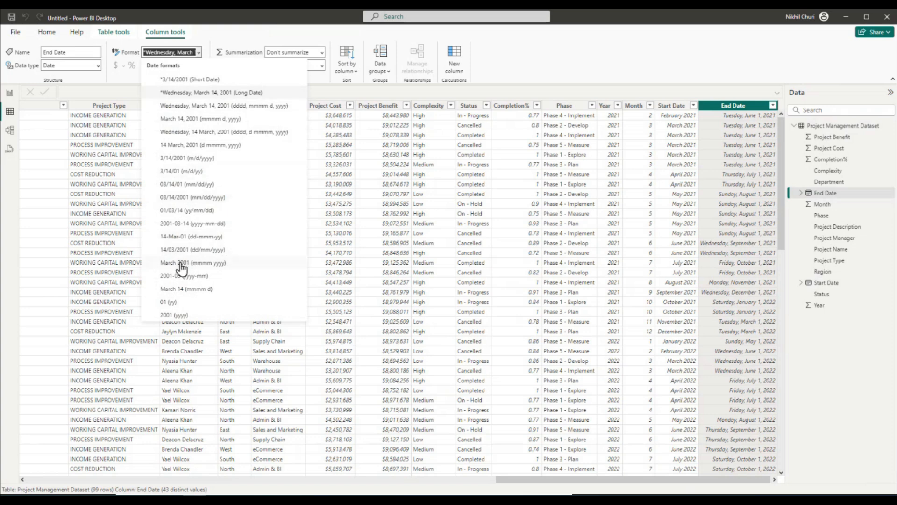
{"action": "left_click", "coordinate": [229, 264]}
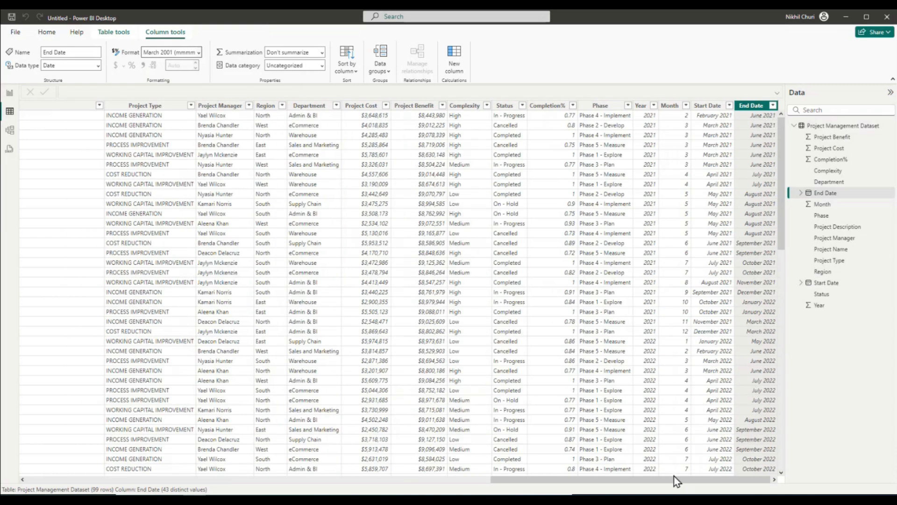
Check the dataset's first columns and its table card in the data model, nudge the card down, and return to the report page
{"action": "left_click_drag", "start_coordinate": [671, 481], "coordinate": [194, 484]}
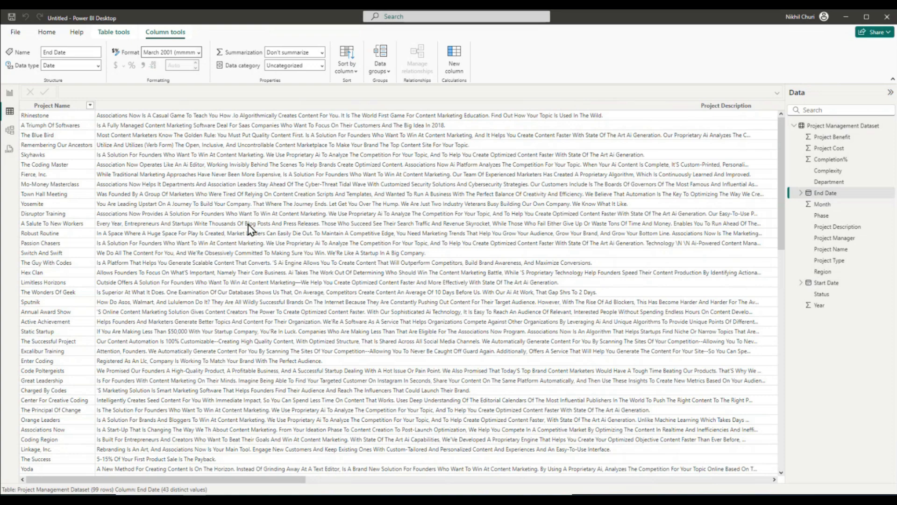
{"action": "left_click", "coordinate": [10, 132]}
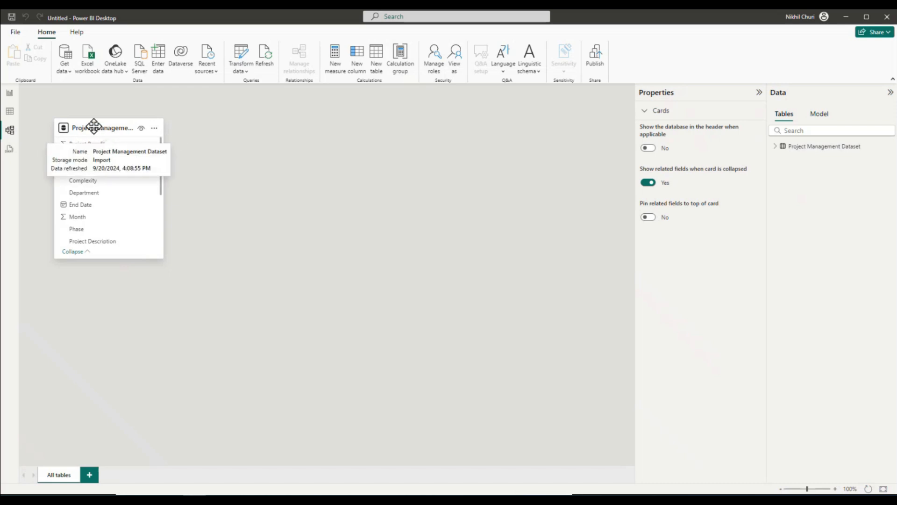
{"action": "left_click_drag", "start_coordinate": [83, 125], "coordinate": [62, 137]}
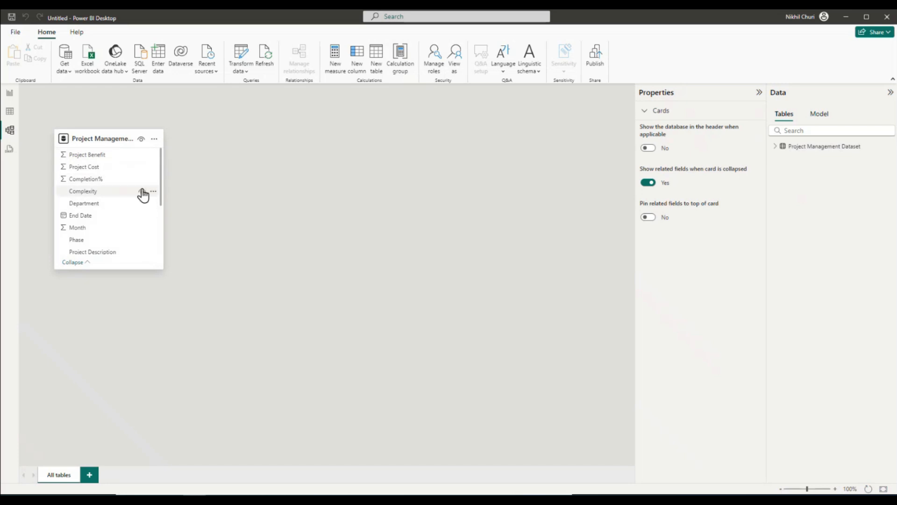
{"action": "left_click", "coordinate": [8, 95]}
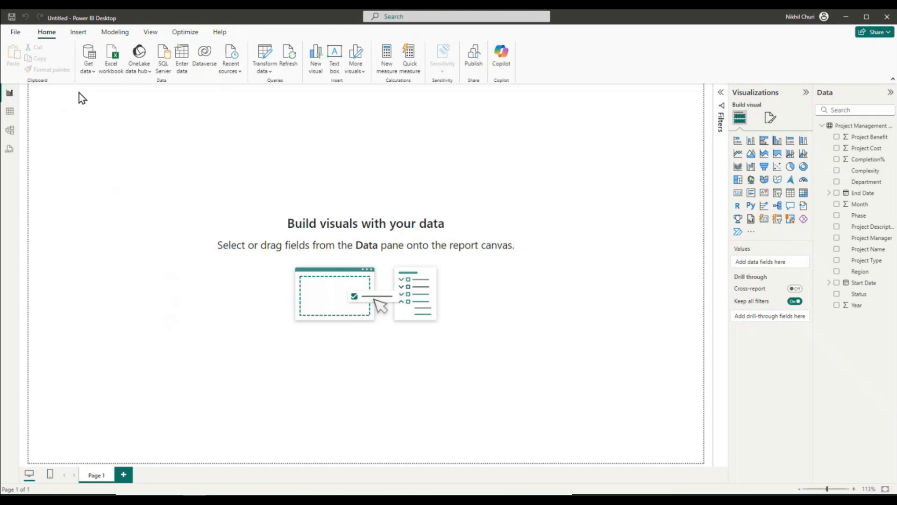
Save the report in Downloads as "Power BI Dashboard - Project Management"
{"action": "left_click", "coordinate": [12, 18]}
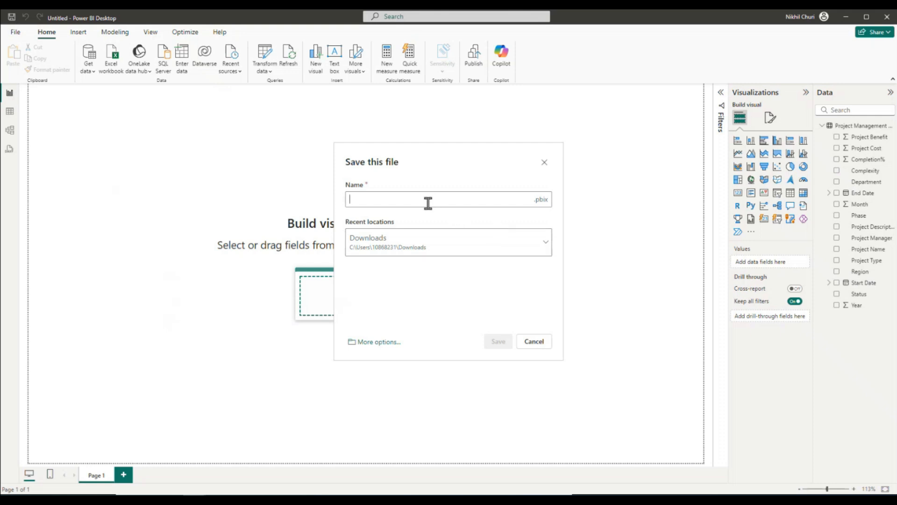
{"action": "type", "text": "Power"}
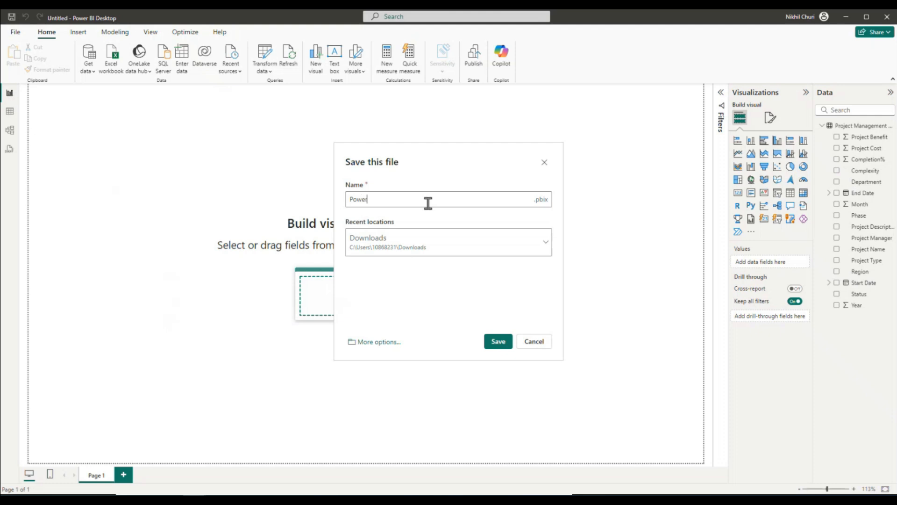
{"action": "type", "text": " BI dashboard"}
{"action": "left_click", "coordinate": [381, 200]}
{"action": "key", "text": "BackSpace"}
{"action": "type", "text": "D"}
{"action": "left_click", "coordinate": [430, 200]}
{"action": "type", "text": "- Project Management"}
{"action": "left_click", "coordinate": [497, 342]}
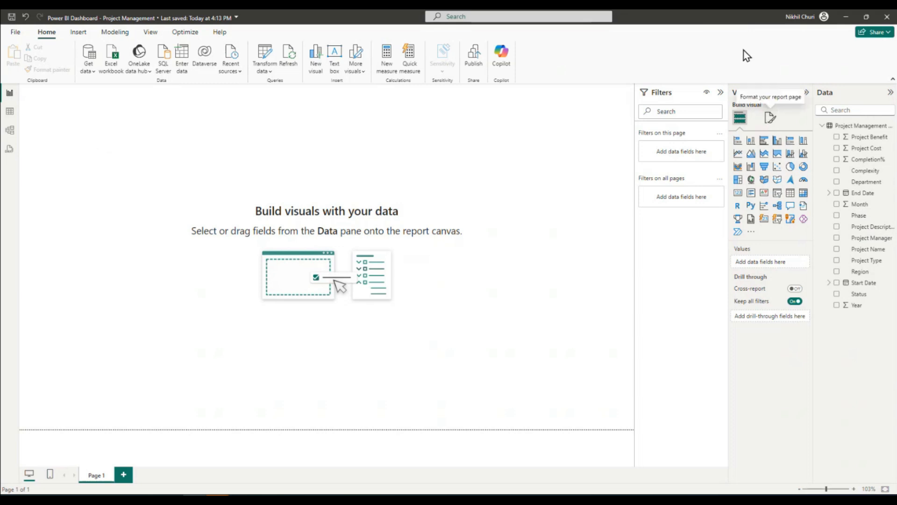
Open the custom color picker for the report page's canvas background
{"action": "left_click", "coordinate": [770, 119]}
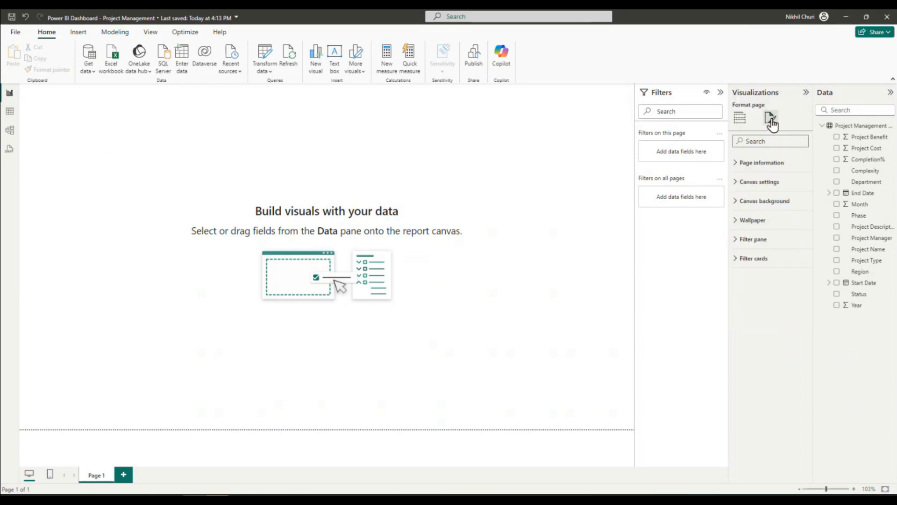
{"action": "left_click", "coordinate": [737, 202]}
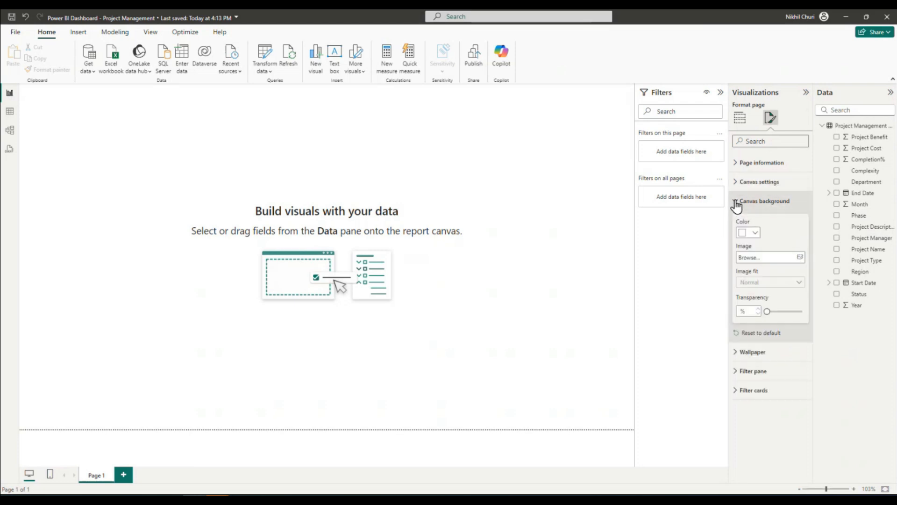
{"action": "left_click", "coordinate": [756, 233]}
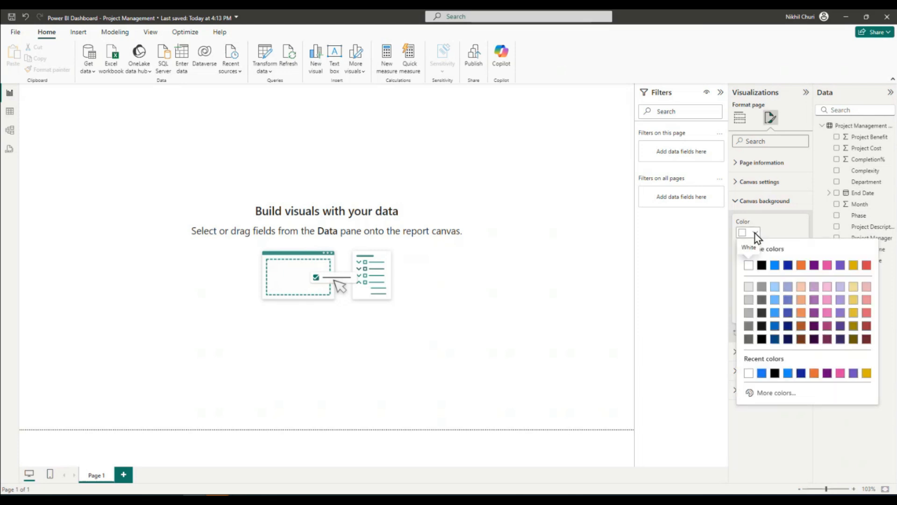
{"action": "left_click", "coordinate": [774, 393]}
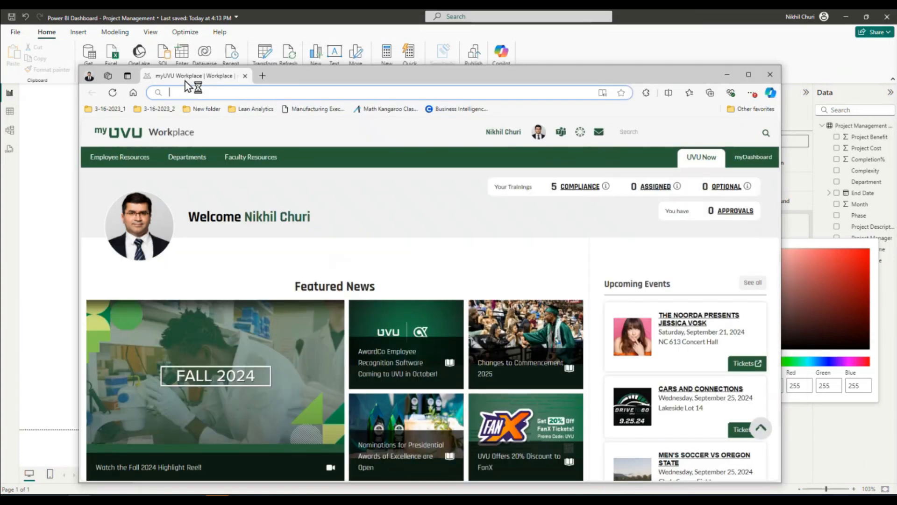
Search the web browser for "facebook blue color code", read the official hex code, and return to Power BI Desktop
{"action": "double_click", "coordinate": [314, 71]}
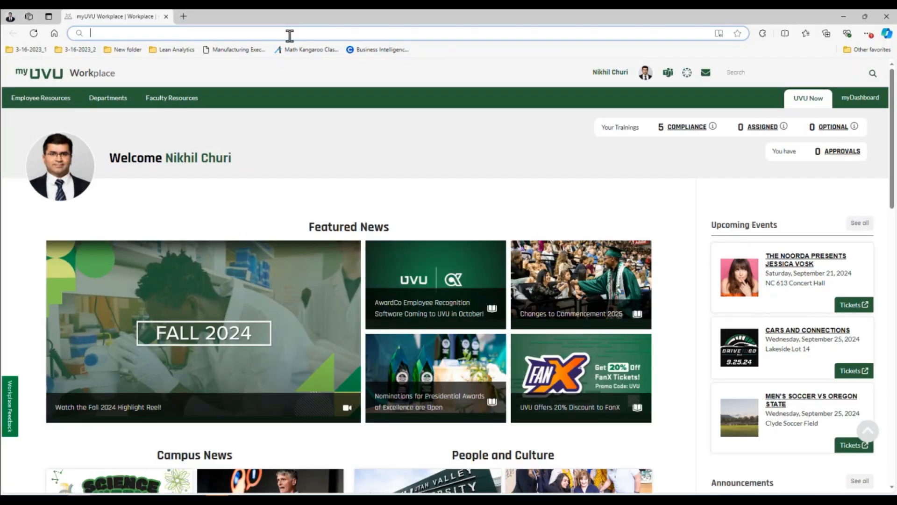
{"action": "type", "text": "faceb"}
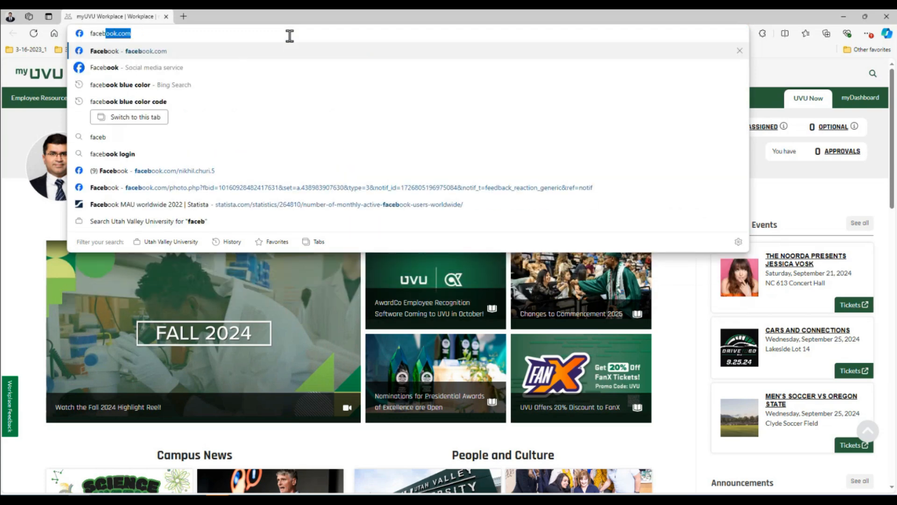
{"action": "type", "text": "ook blue"}
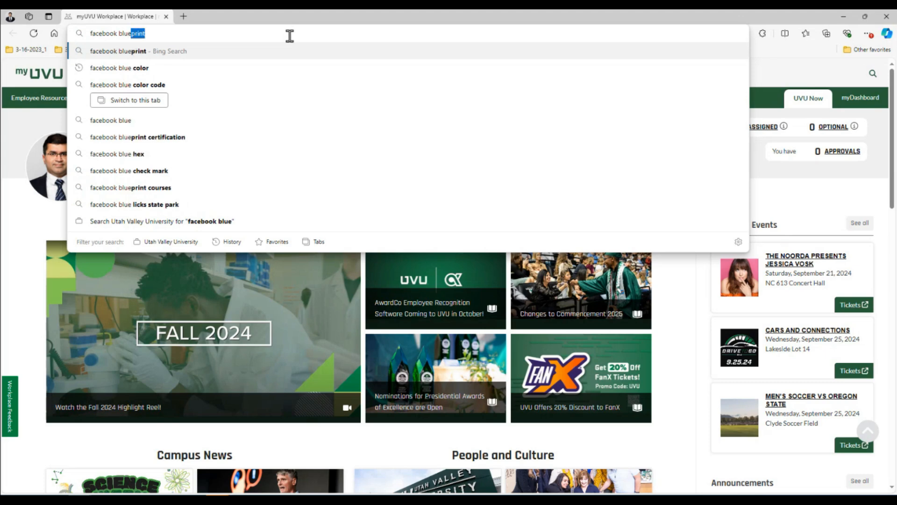
{"action": "type", "text": " color c"}
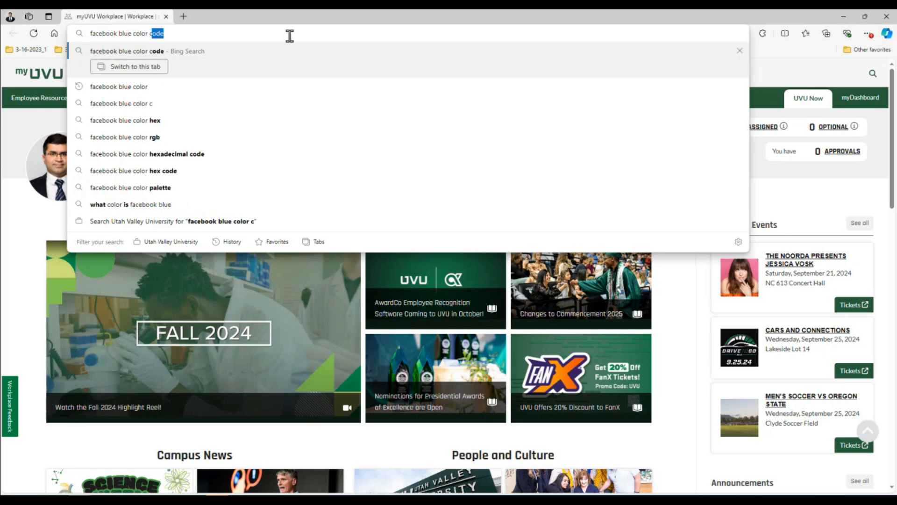
{"action": "type", "text": "ode"}
{"action": "key", "text": "Return"}
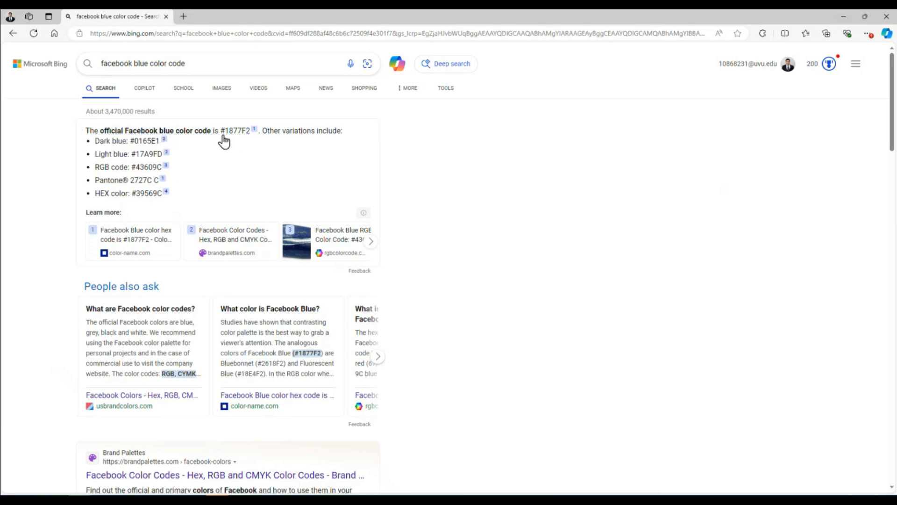
{"action": "left_click", "coordinate": [844, 18]}
Set the canvas background color to hex #1877F2 and its transparency to 0%
{"action": "left_click", "coordinate": [773, 385]}
{"action": "left_click", "coordinate": [777, 385]}
{"action": "left_click_drag", "start_coordinate": [777, 385], "coordinate": [749, 385]}
{"action": "type", "text": "1877F2"}
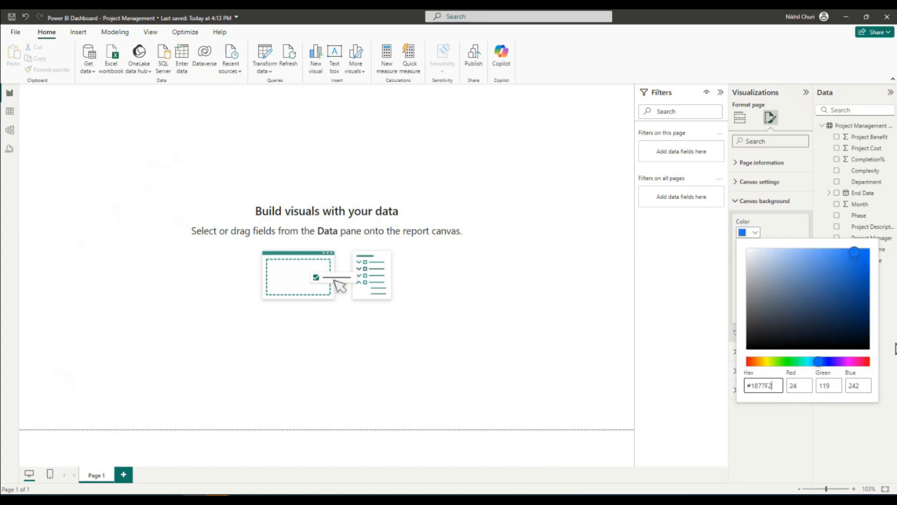
{"action": "left_click", "coordinate": [789, 445]}
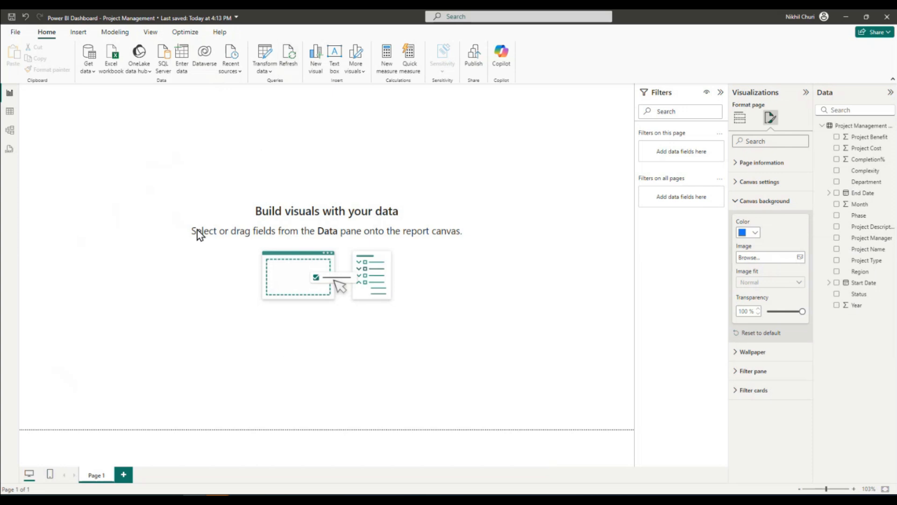
{"action": "left_click", "coordinate": [753, 312]}
{"action": "type", "text": "0"}
{"action": "key", "text": "Return"}
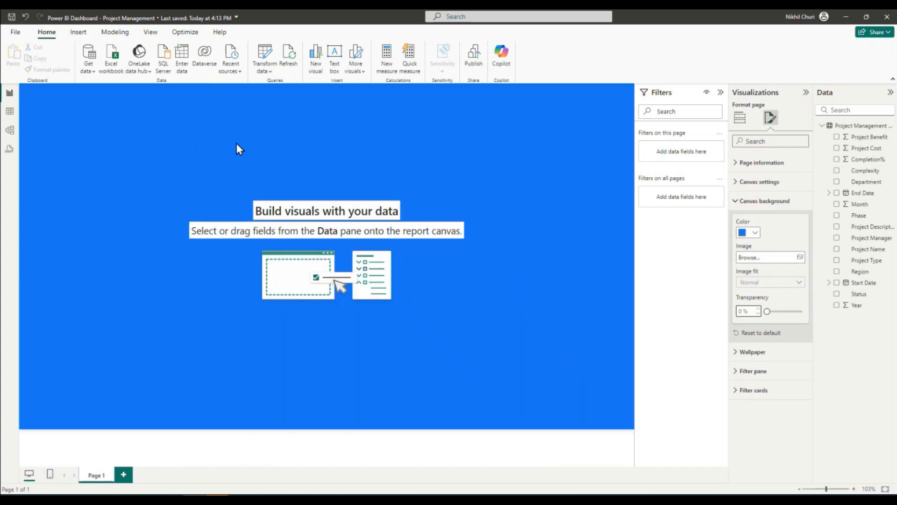
Insert a rounded rectangle and stretch it to about 1109 wide by 649 high, anchored at the canvas's bottom-right corner
{"action": "left_click", "coordinate": [236, 144]}
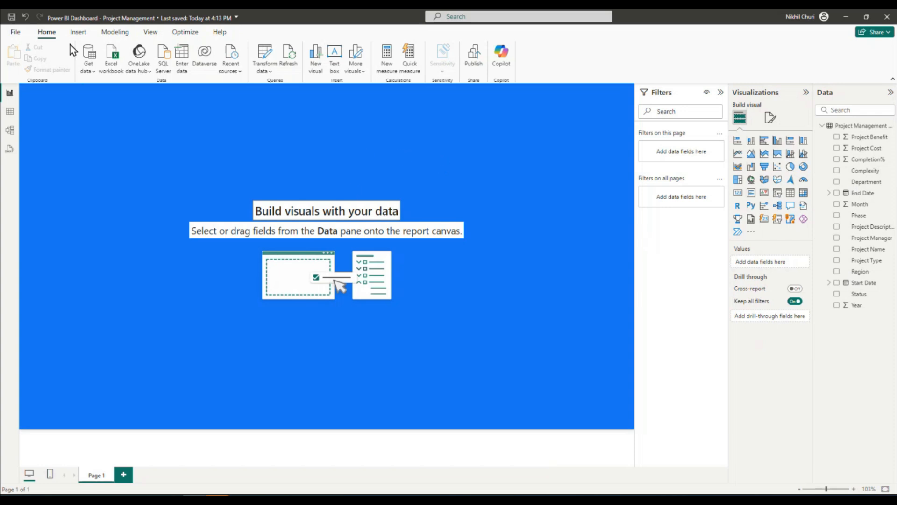
{"action": "left_click", "coordinate": [74, 33]}
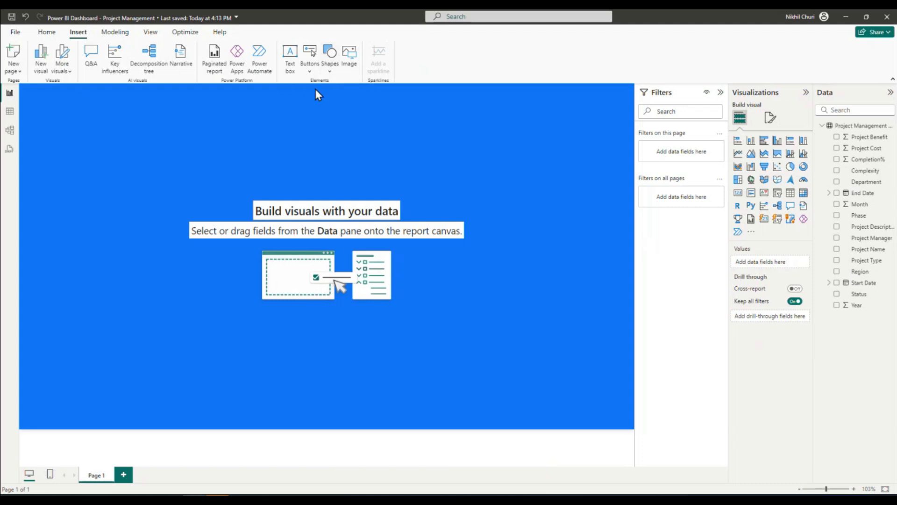
{"action": "left_click", "coordinate": [330, 70]}
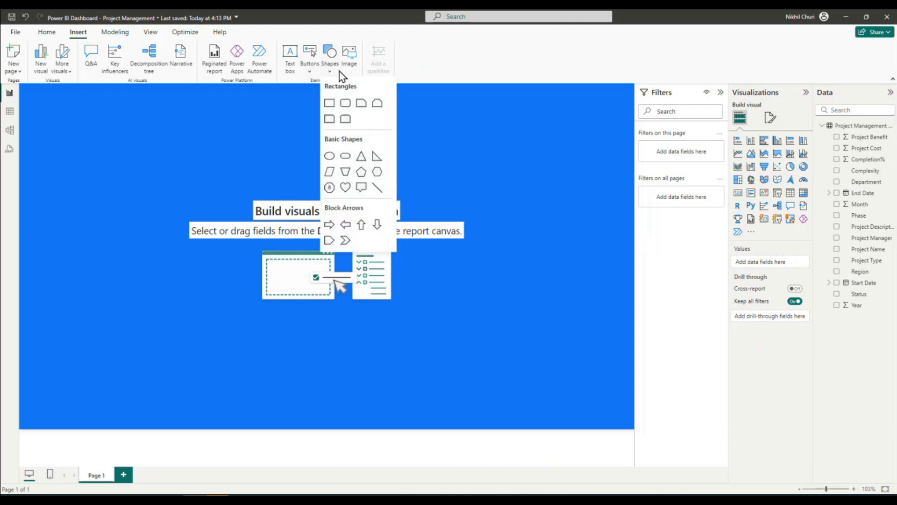
{"action": "left_click", "coordinate": [345, 104]}
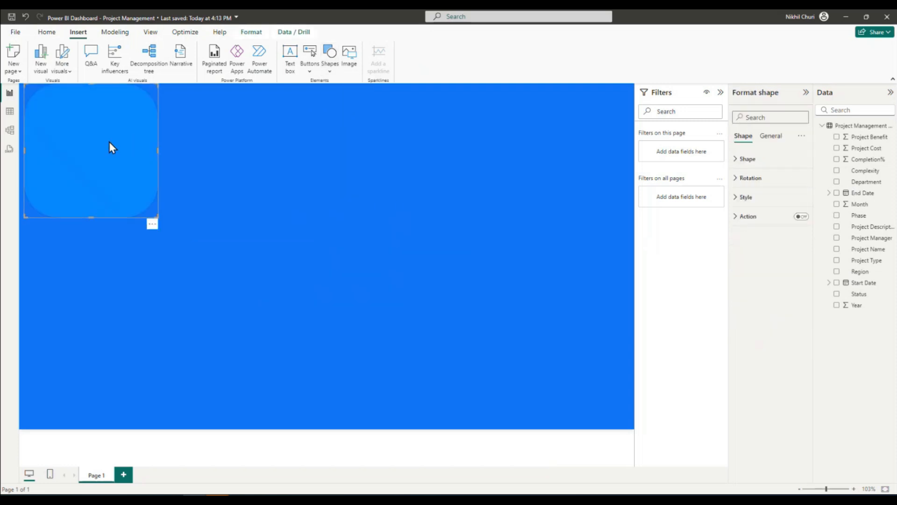
{"action": "left_click_drag", "start_coordinate": [109, 144], "coordinate": [636, 401]}
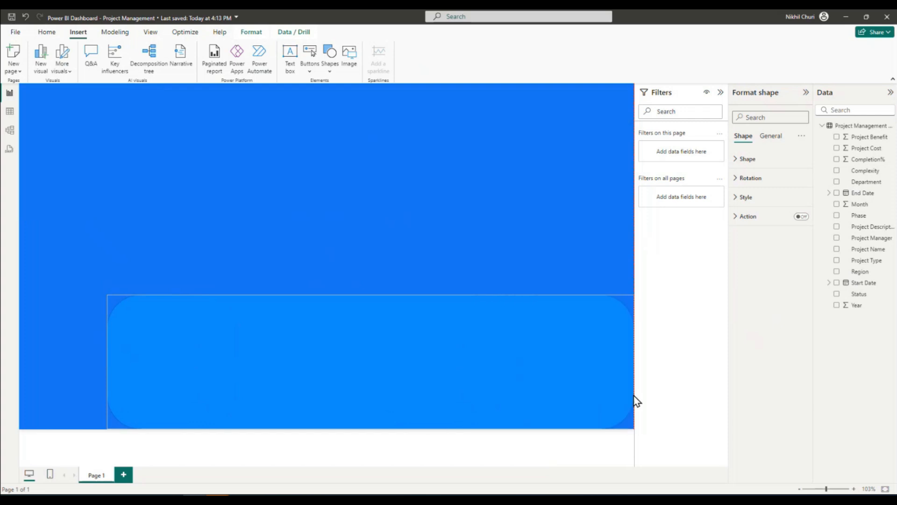
{"action": "left_click_drag", "start_coordinate": [371, 295], "coordinate": [374, 119]}
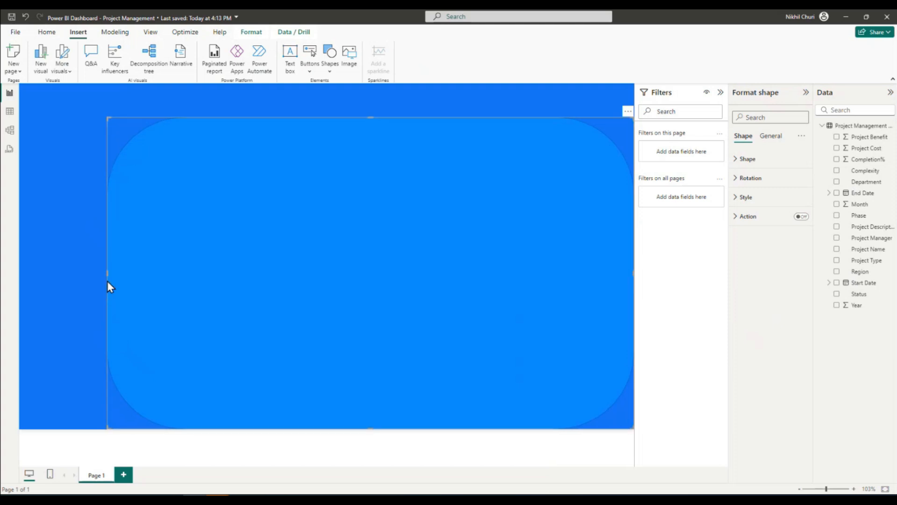
{"action": "left_click_drag", "start_coordinate": [108, 274], "coordinate": [98, 265]}
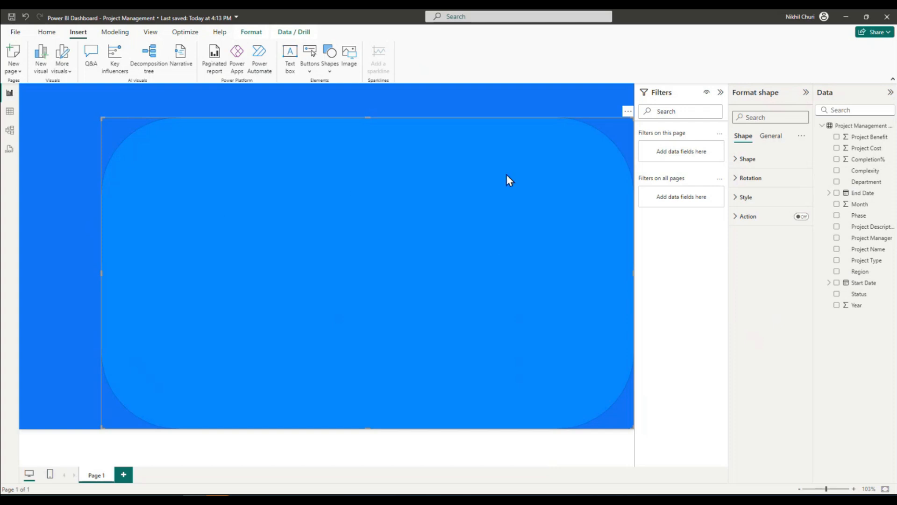
{"action": "left_click", "coordinate": [776, 141]}
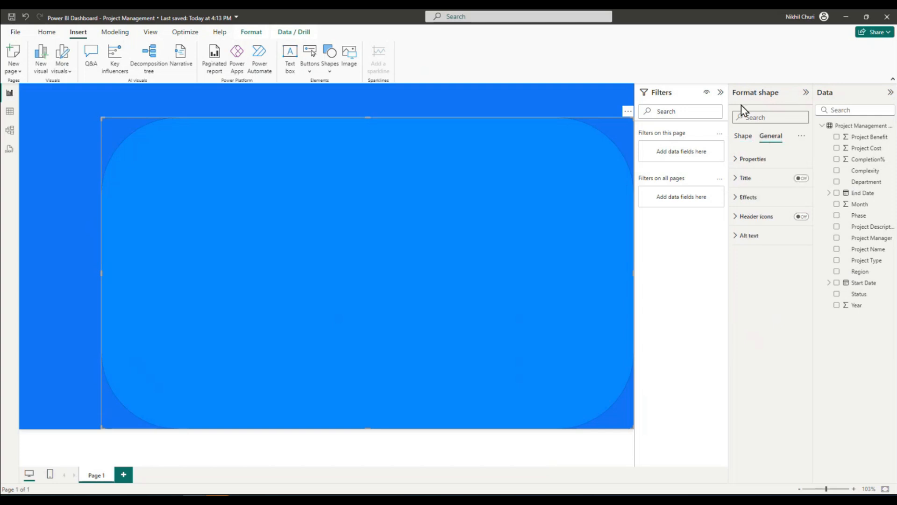
{"action": "left_click", "coordinate": [746, 198]}
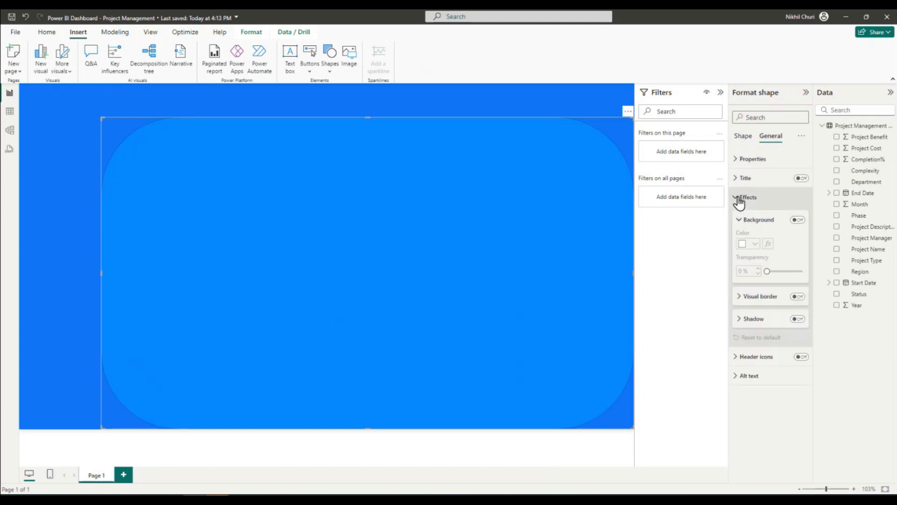
{"action": "left_click", "coordinate": [800, 221]}
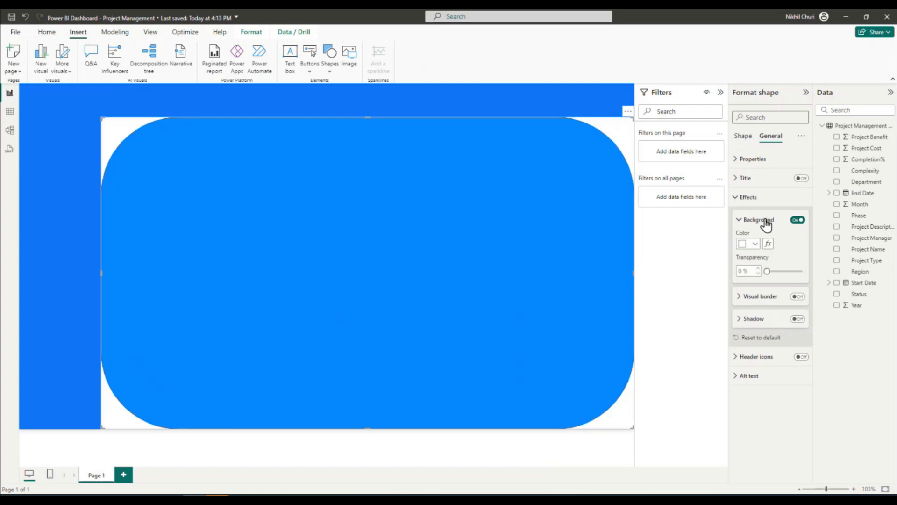
{"action": "left_click", "coordinate": [797, 220]}
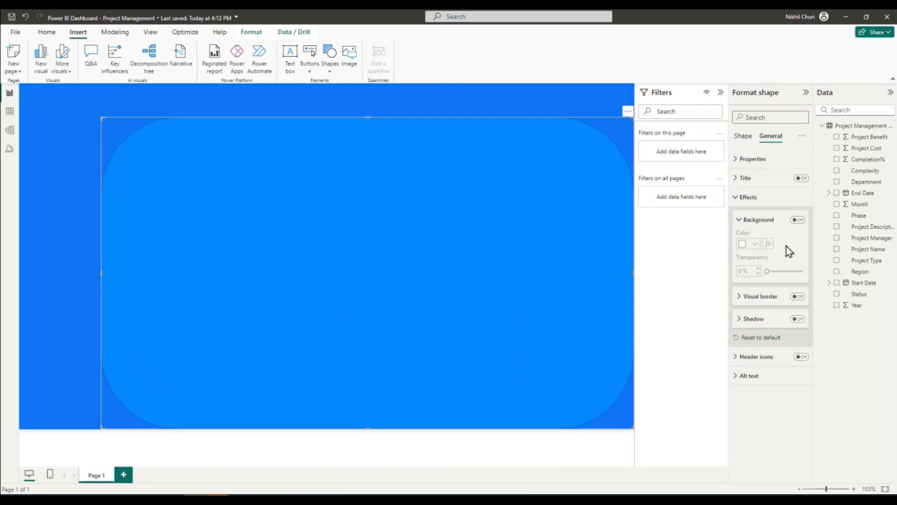
{"action": "left_click", "coordinate": [740, 220]}
{"action": "left_click", "coordinate": [737, 197]}
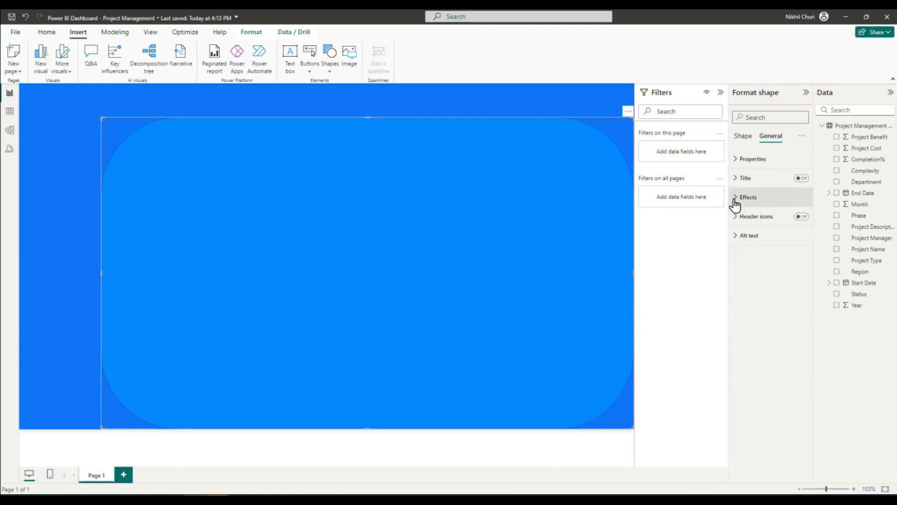
{"action": "left_click", "coordinate": [740, 159]}
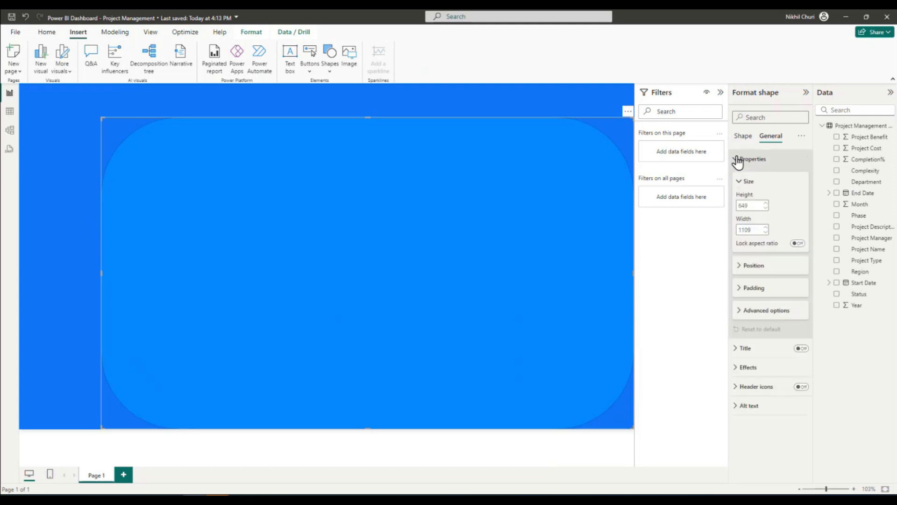
{"action": "left_click", "coordinate": [737, 161]}
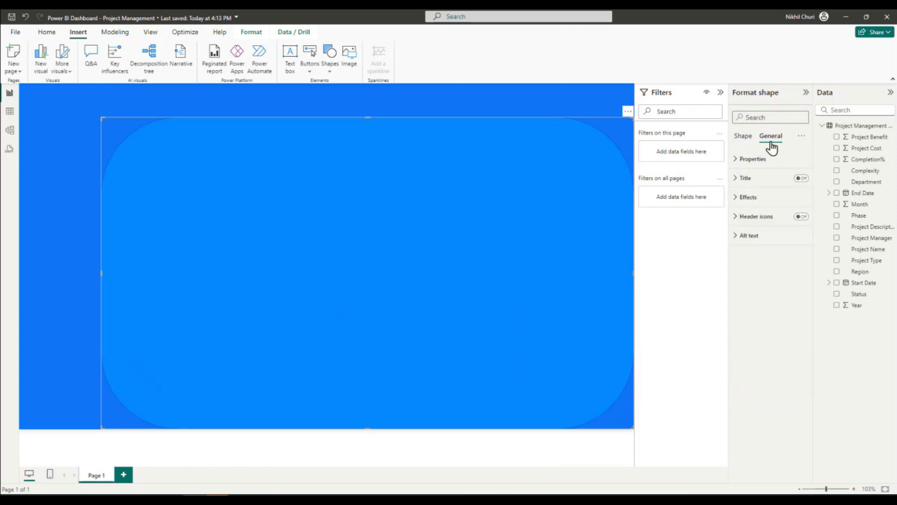
Set the large rectangle's rounded corners to 5%
{"action": "left_click", "coordinate": [748, 138]}
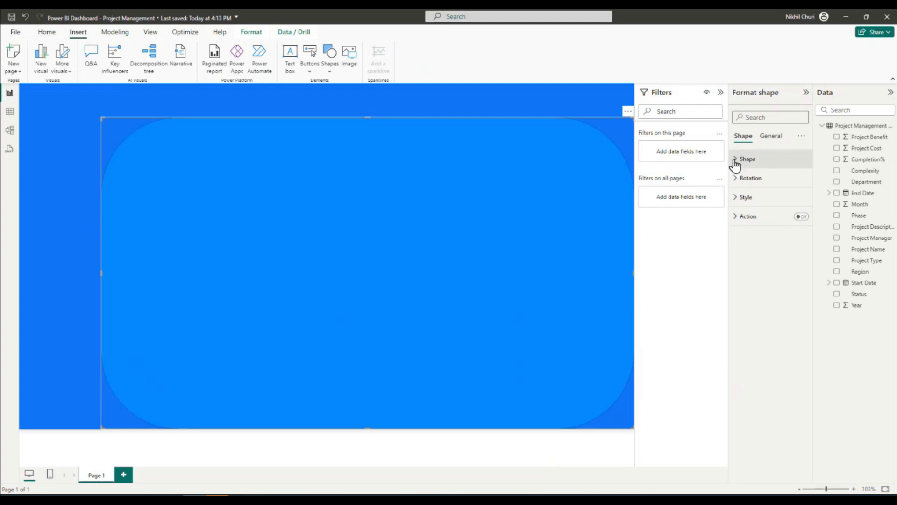
{"action": "left_click", "coordinate": [741, 160]}
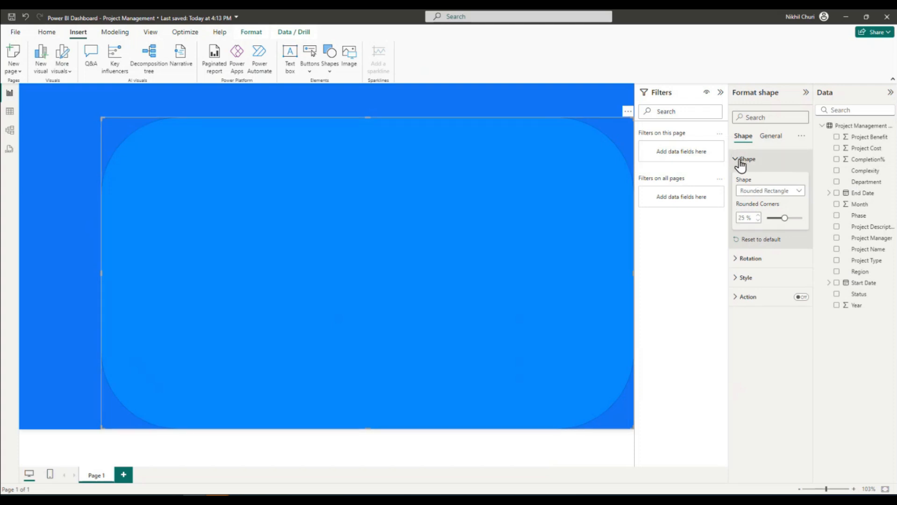
{"action": "left_click", "coordinate": [750, 217]}
{"action": "type", "text": "5"}
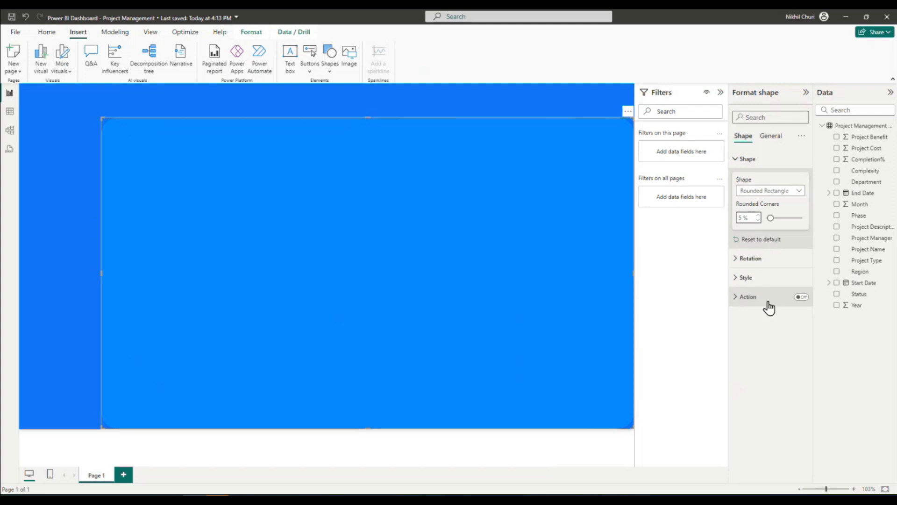
{"action": "left_click", "coordinate": [740, 162]}
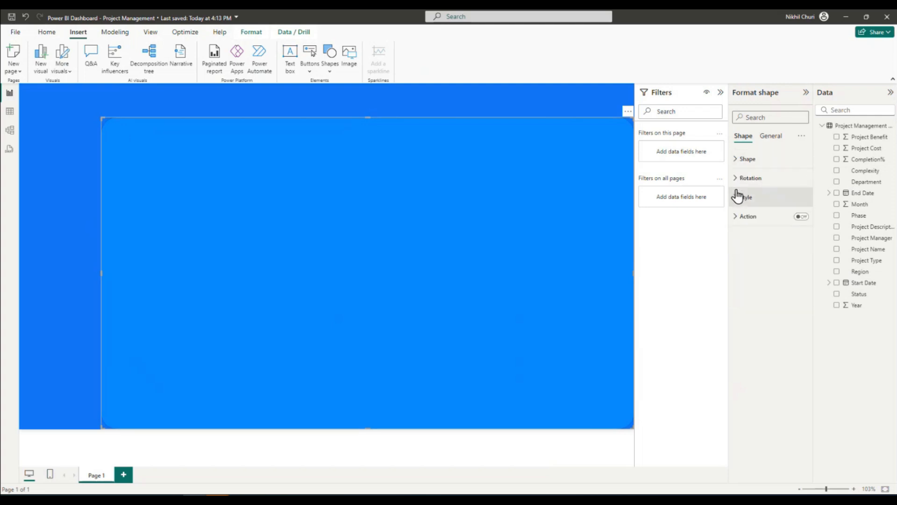
Change the large rounded rectangle's fill color to white
{"action": "left_click", "coordinate": [738, 180]}
{"action": "left_click", "coordinate": [738, 182]}
{"action": "left_click", "coordinate": [737, 201]}
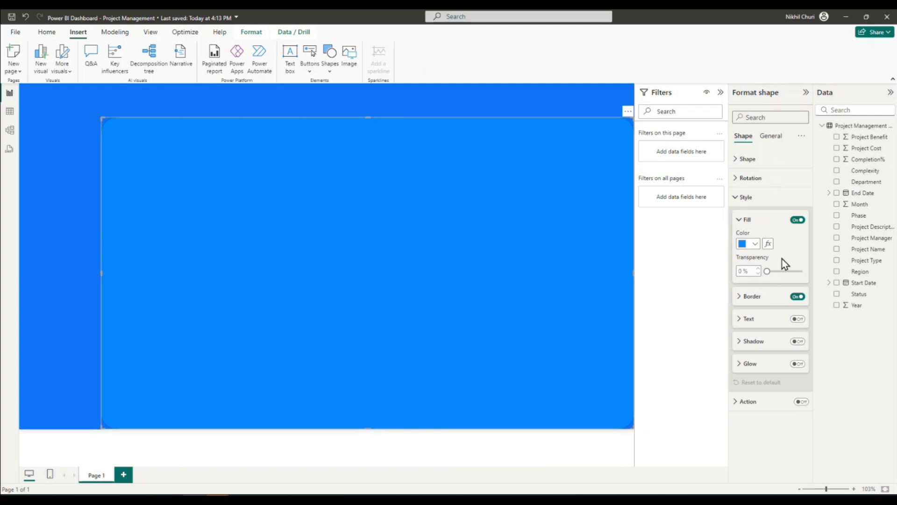
{"action": "left_click", "coordinate": [749, 244]}
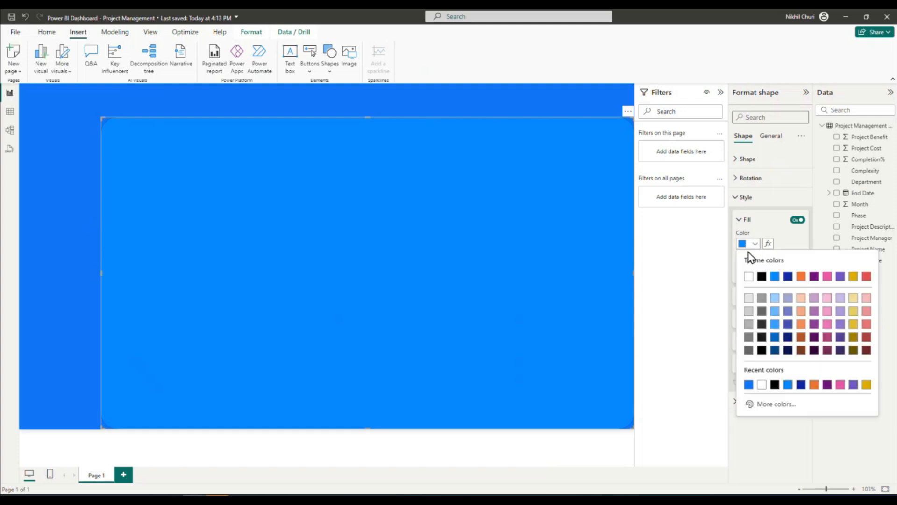
{"action": "left_click", "coordinate": [749, 276]}
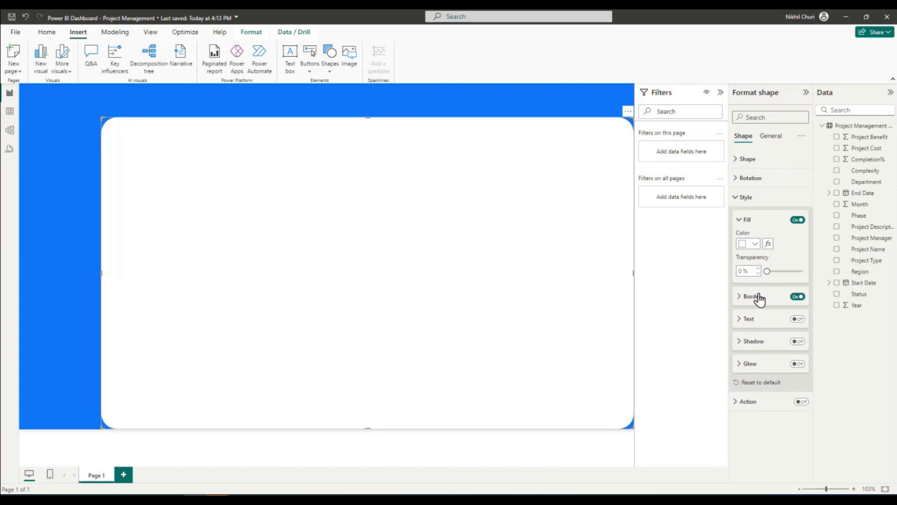
{"action": "left_click", "coordinate": [740, 218]}
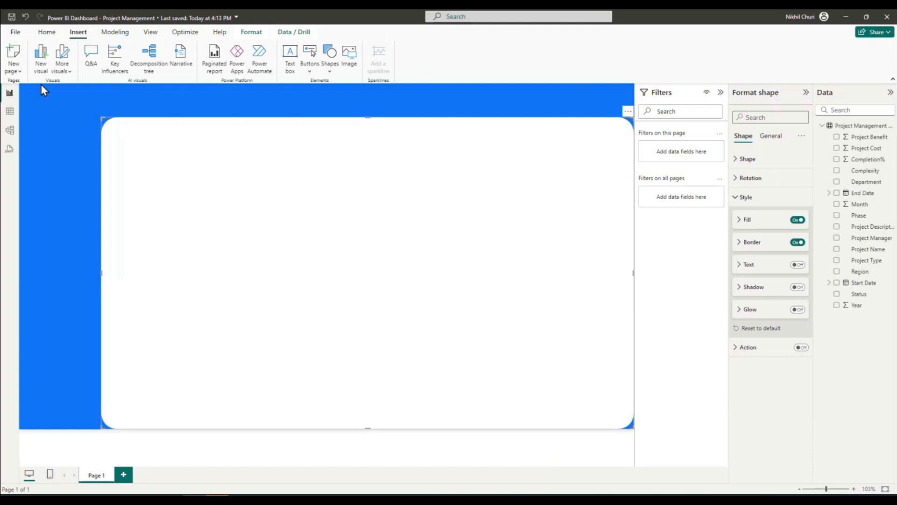
Set the white rectangle's height to 640 and its width to 1040
{"action": "left_click", "coordinate": [769, 137]}
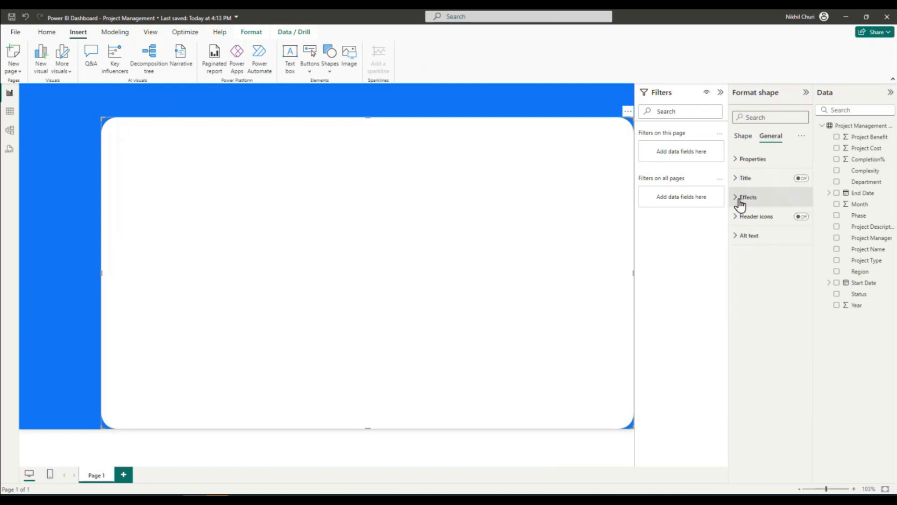
{"action": "left_click", "coordinate": [737, 160]}
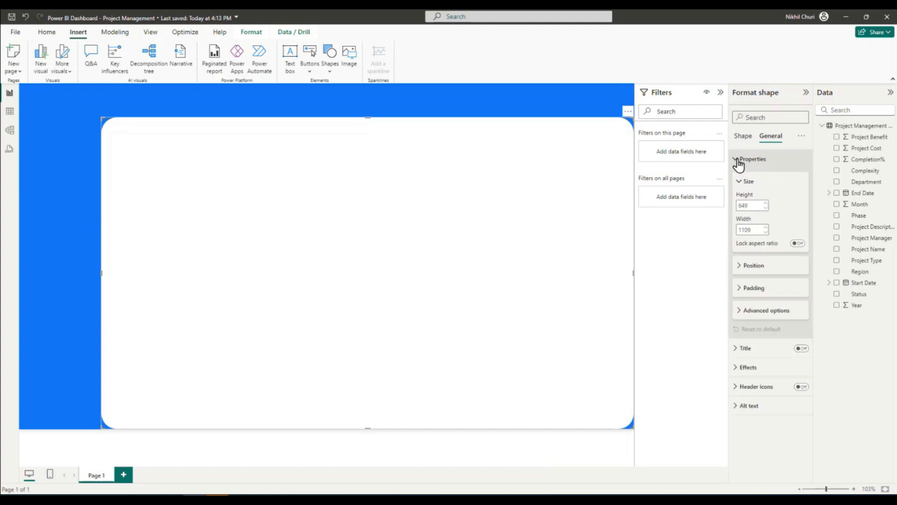
{"action": "double_click", "coordinate": [750, 205]}
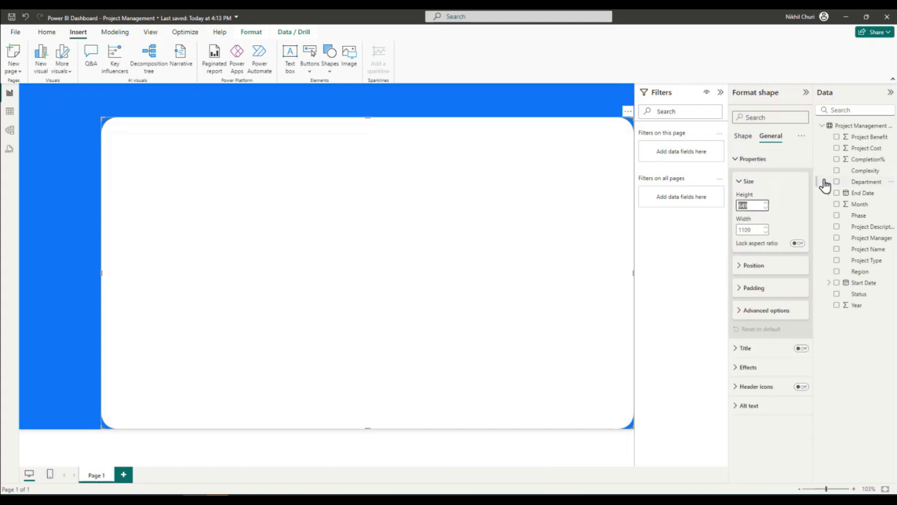
{"action": "type", "text": "640"}
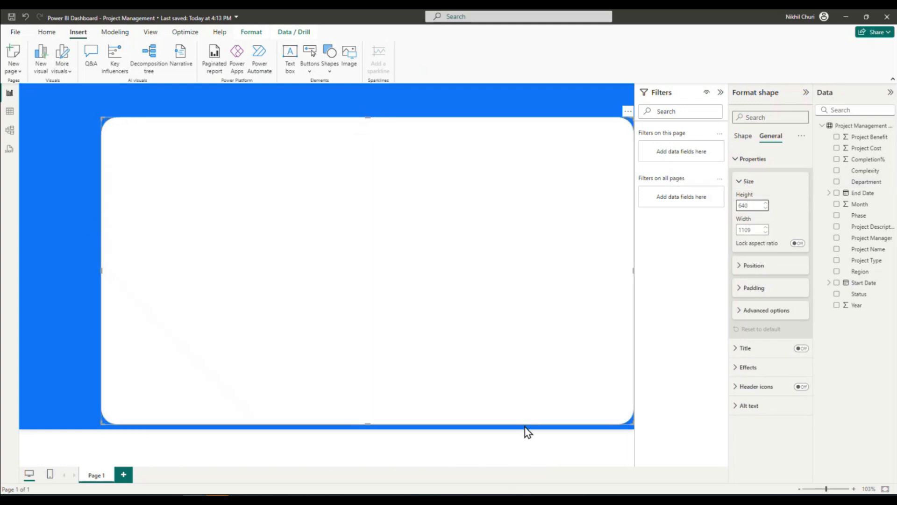
{"action": "left_click", "coordinate": [759, 229]}
{"action": "type", "text": "1040"}
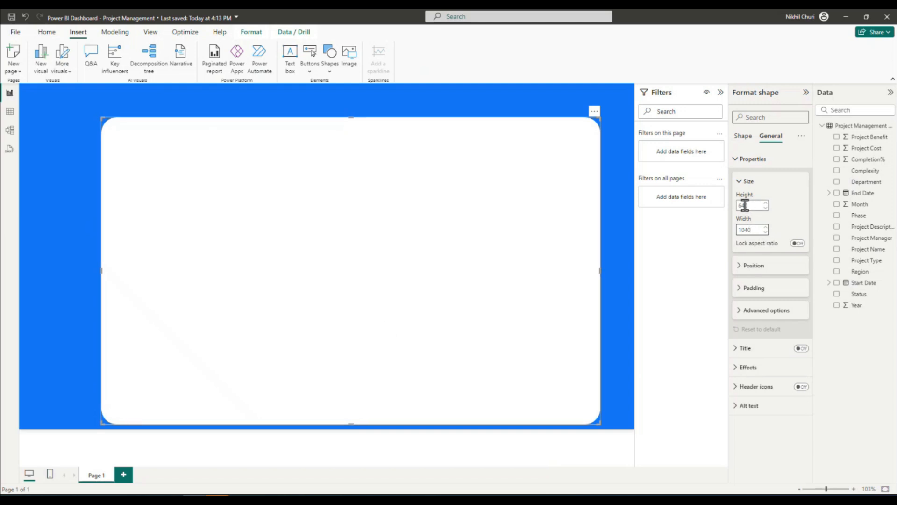
Move the white rectangle into the canvas's bottom-right corner and save the report
{"action": "left_click_drag", "start_coordinate": [477, 251], "coordinate": [510, 251]}
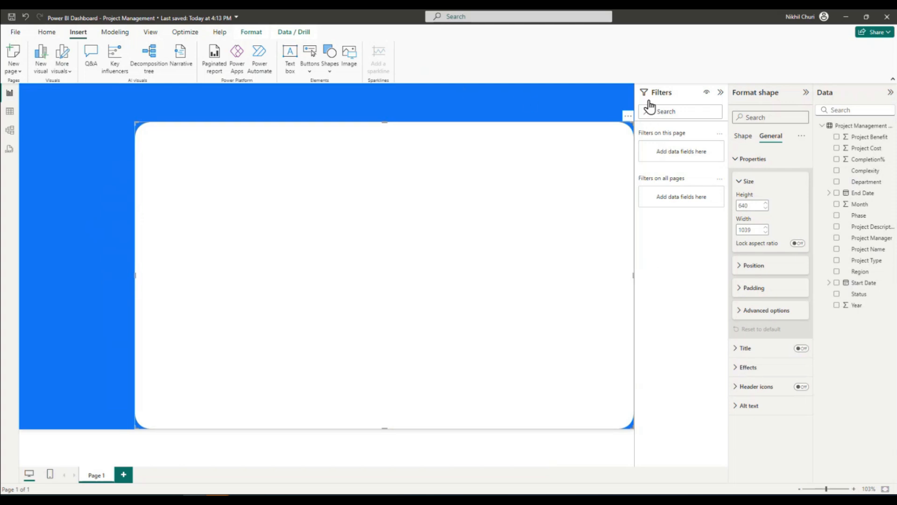
{"action": "left_click", "coordinate": [12, 17]}
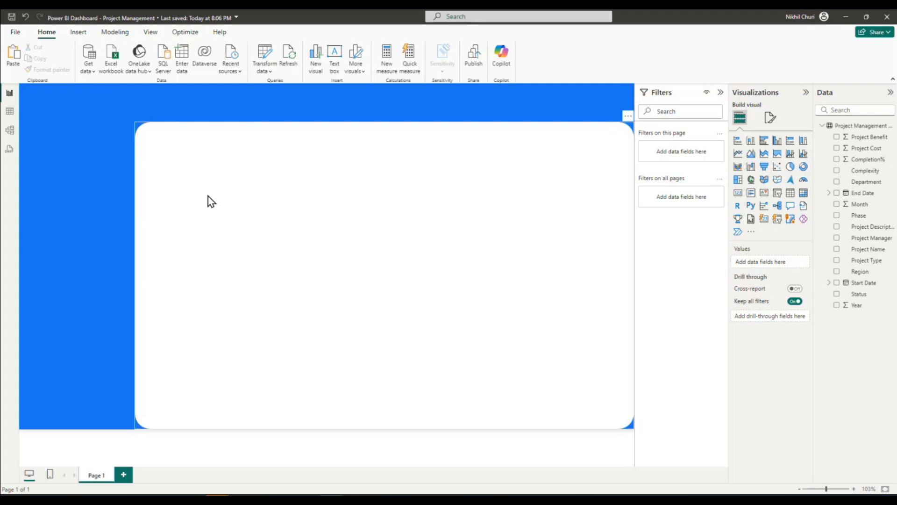
Insert a second rounded rectangle and shrink it to a small block at the canvas's left edge, level with the white panel's top
{"action": "left_click", "coordinate": [79, 33]}
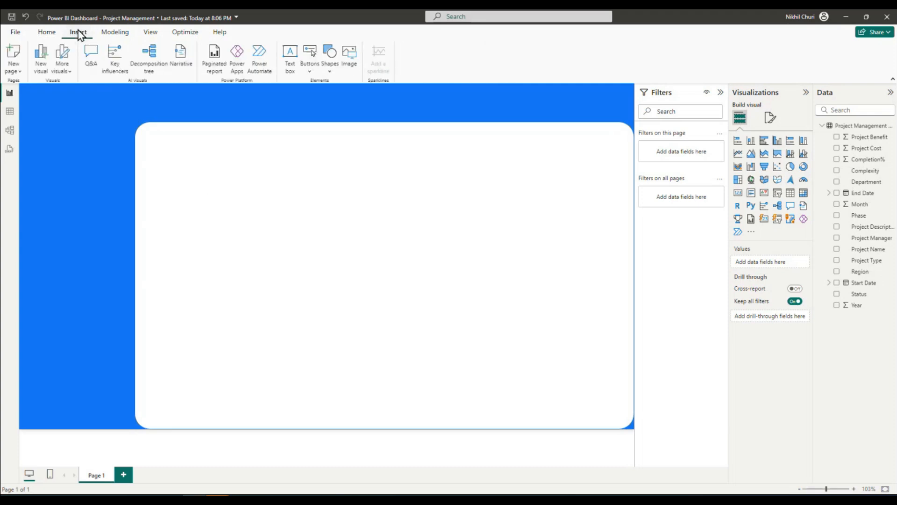
{"action": "left_click", "coordinate": [330, 70]}
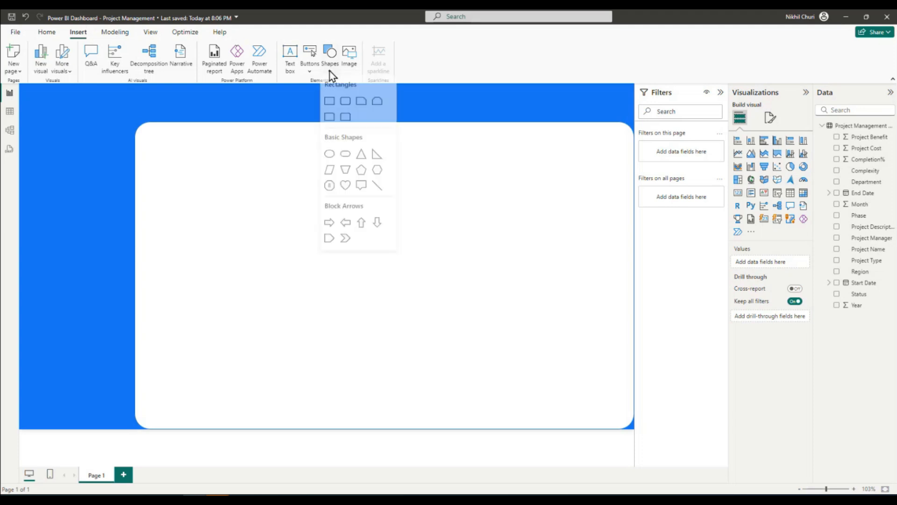
{"action": "left_click", "coordinate": [346, 104]}
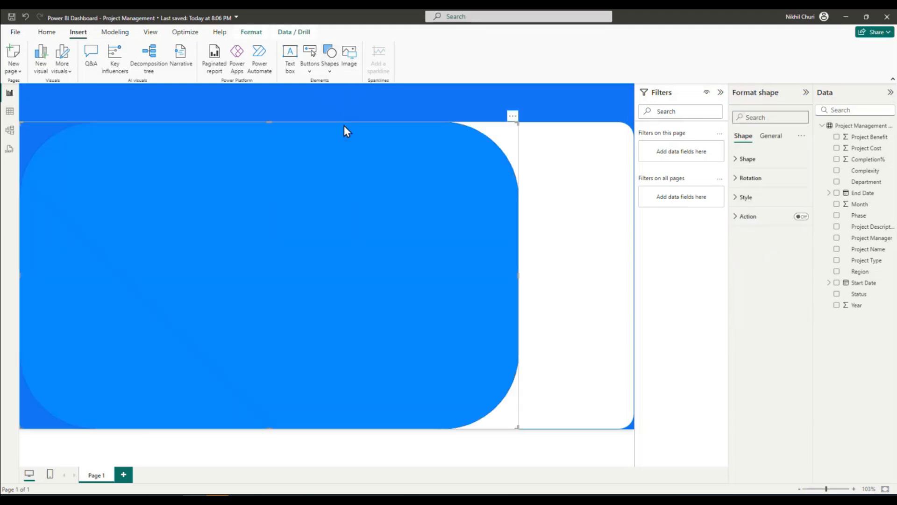
{"action": "left_click_drag", "start_coordinate": [518, 426], "coordinate": [150, 194]}
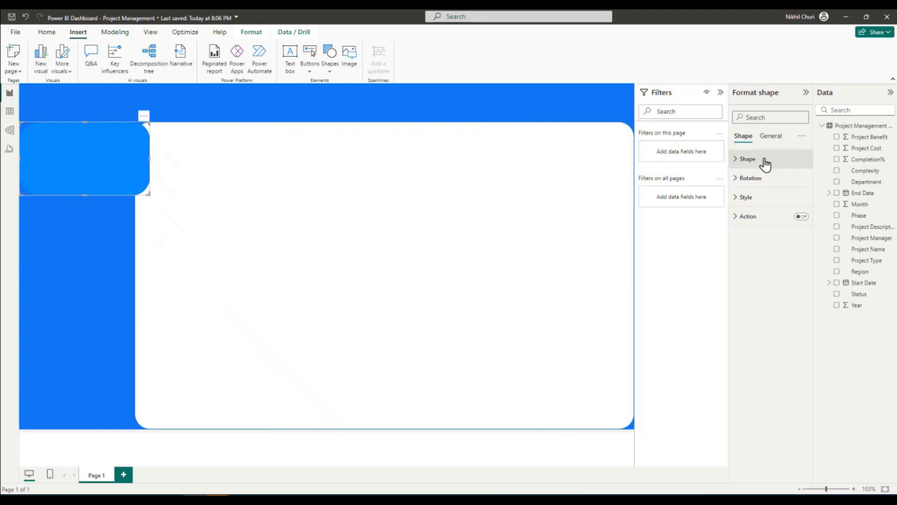
Set the small rounded rectangle's height to 144 and its width to 244
{"action": "left_click", "coordinate": [746, 160]}
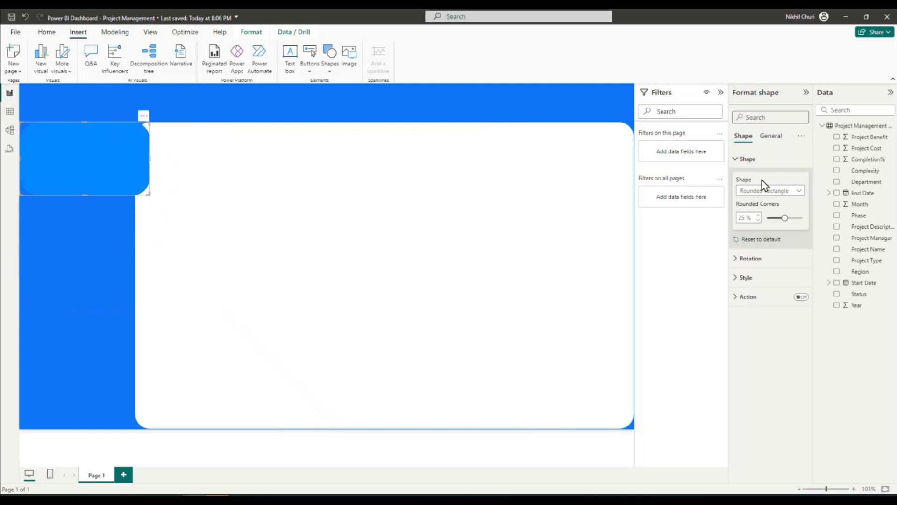
{"action": "left_click", "coordinate": [739, 160]}
{"action": "left_click", "coordinate": [769, 136]}
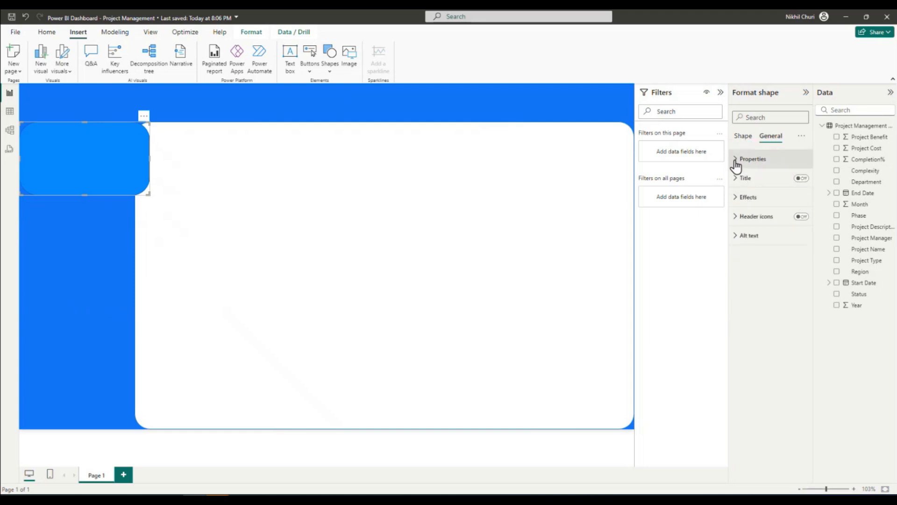
{"action": "left_click", "coordinate": [738, 160]}
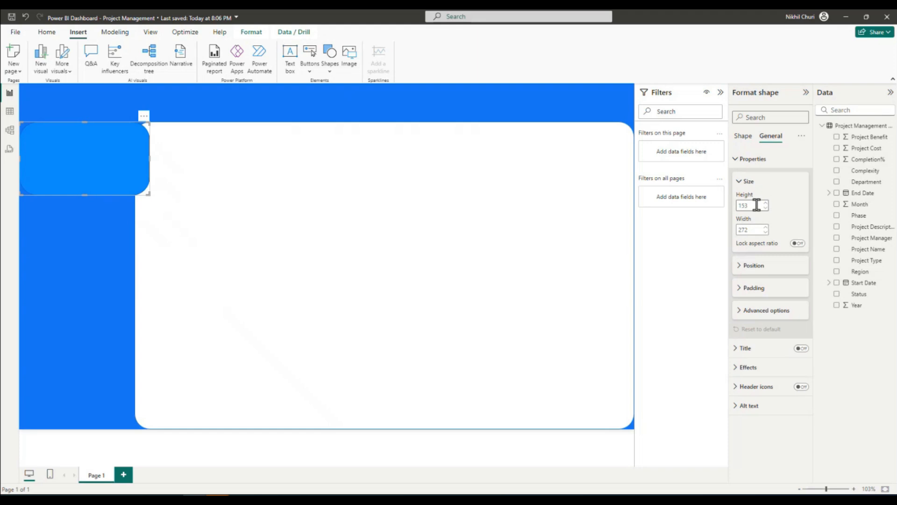
{"action": "left_click", "coordinate": [757, 205]}
{"action": "type", "text": "144"}
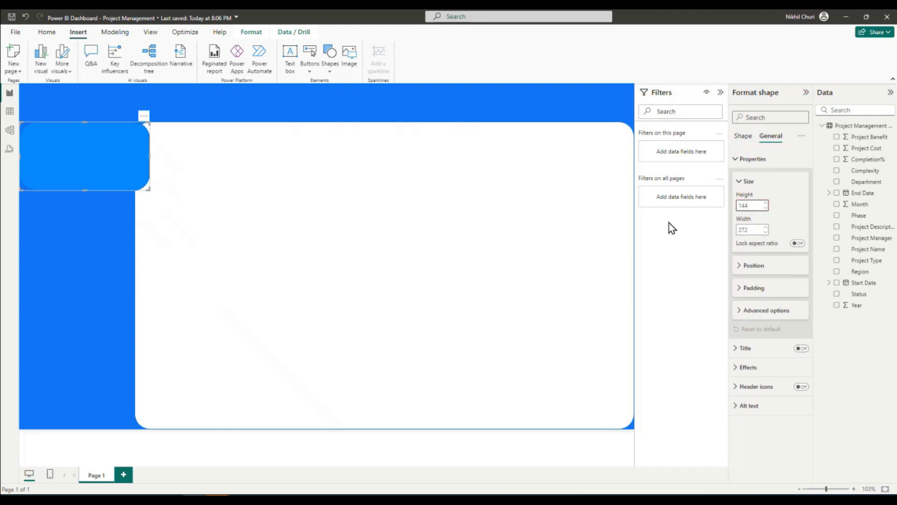
{"action": "left_click", "coordinate": [750, 229]}
{"action": "type", "text": "244"}
Move the small rounded rectangle into the white panel's upper-left corner and set its height to 144 again
{"action": "left_click_drag", "start_coordinate": [87, 142], "coordinate": [210, 149]}
{"action": "left_click", "coordinate": [759, 206]}
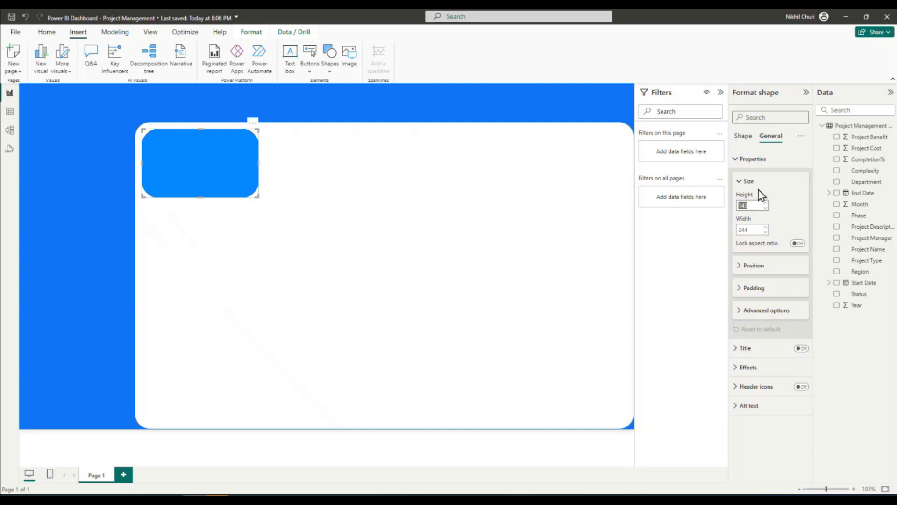
{"action": "type", "text": "14"}
{"action": "left_click", "coordinate": [749, 229]}
Duplicate the small rounded rectangle and place the copy directly to its right, leaving a narrow gap
{"action": "left_click", "coordinate": [206, 149]}
{"action": "key", "text": "ctrl+c"}
{"action": "key", "text": "ctrl+v"}
{"action": "left_click_drag", "start_coordinate": [226, 163], "coordinate": [344, 167]}
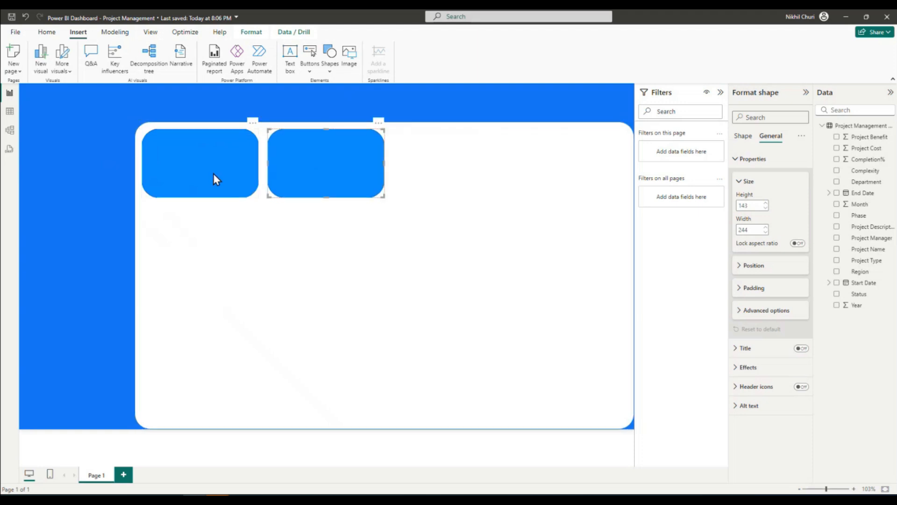
Duplicate both small rectangles together and place the pair to their right, completing a row of four across the white panel
{"action": "left_click", "coordinate": [243, 155], "text": "ctrl"}
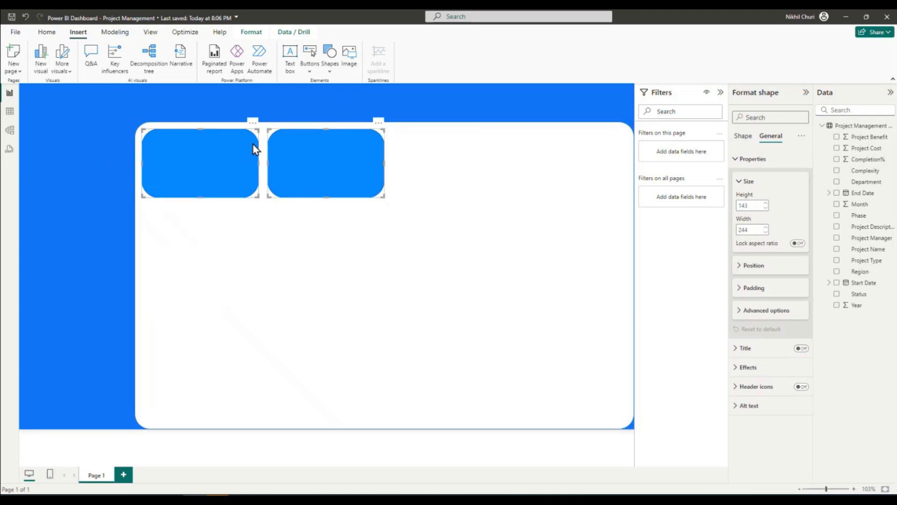
{"action": "key", "text": "ctrl+c"}
{"action": "key", "text": "ctrl+v"}
{"action": "left_click_drag", "start_coordinate": [315, 168], "coordinate": [559, 162]}
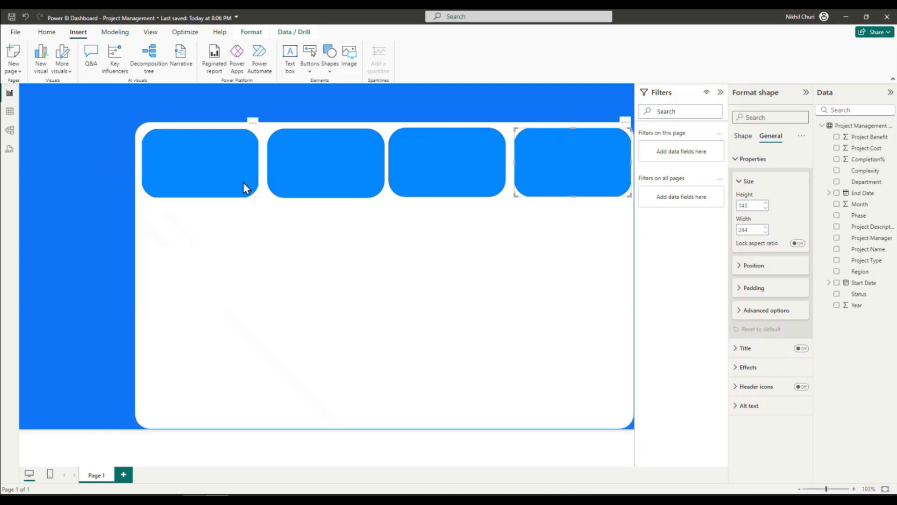
Distribute the four small rounded rectangles horizontally so they are evenly spaced
{"action": "left_click", "coordinate": [206, 157]}
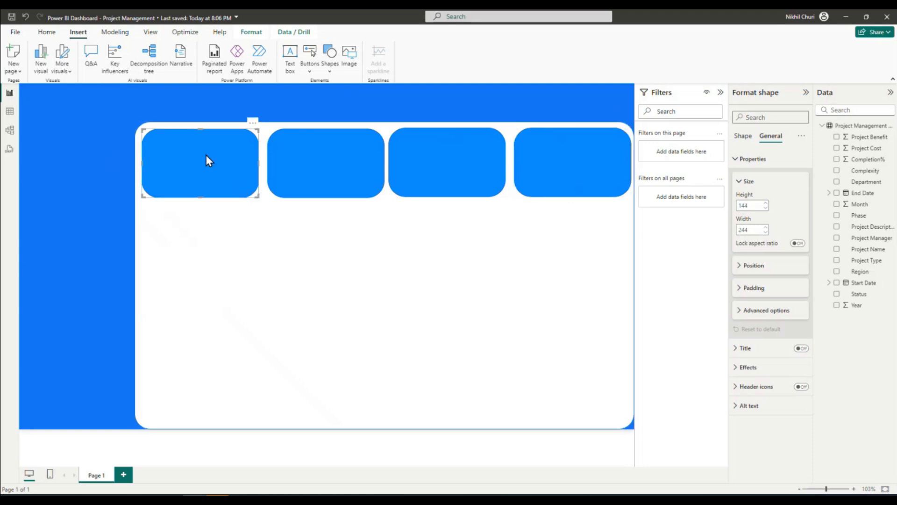
{"action": "left_click", "coordinate": [318, 154], "text": "ctrl"}
{"action": "left_click", "coordinate": [472, 158], "text": "ctrl"}
{"action": "left_click", "coordinate": [563, 164], "text": "ctrl"}
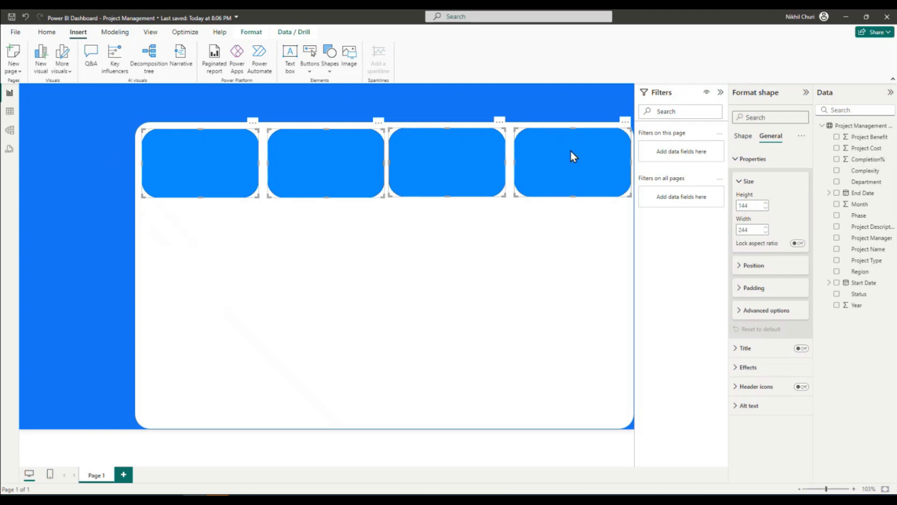
{"action": "left_click", "coordinate": [251, 33]}
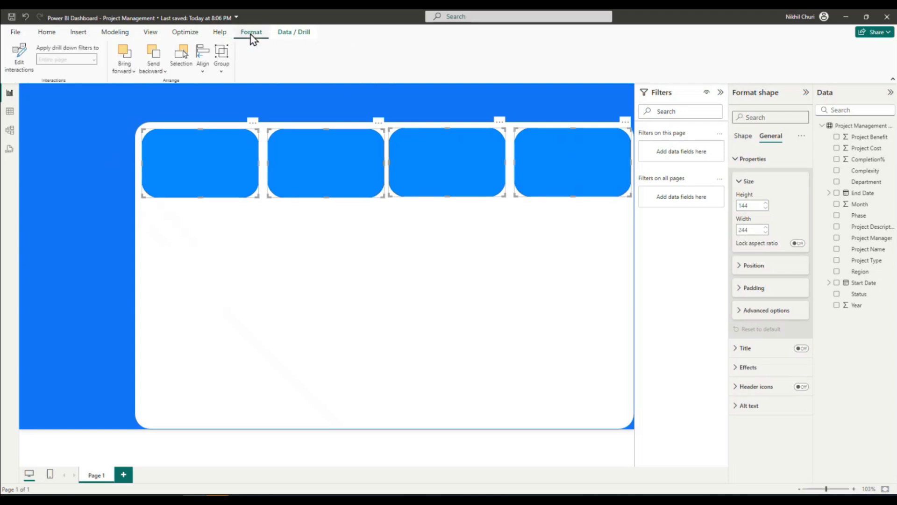
{"action": "left_click", "coordinate": [202, 72]}
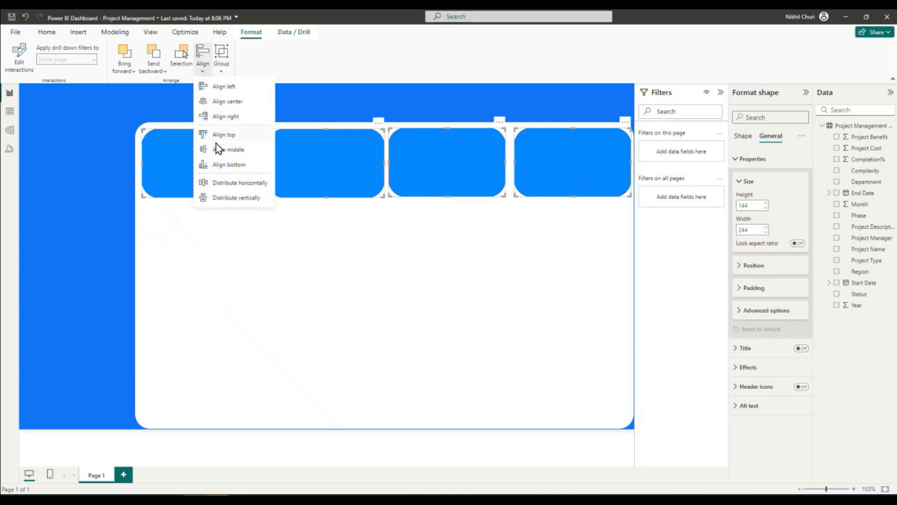
{"action": "left_click", "coordinate": [218, 183]}
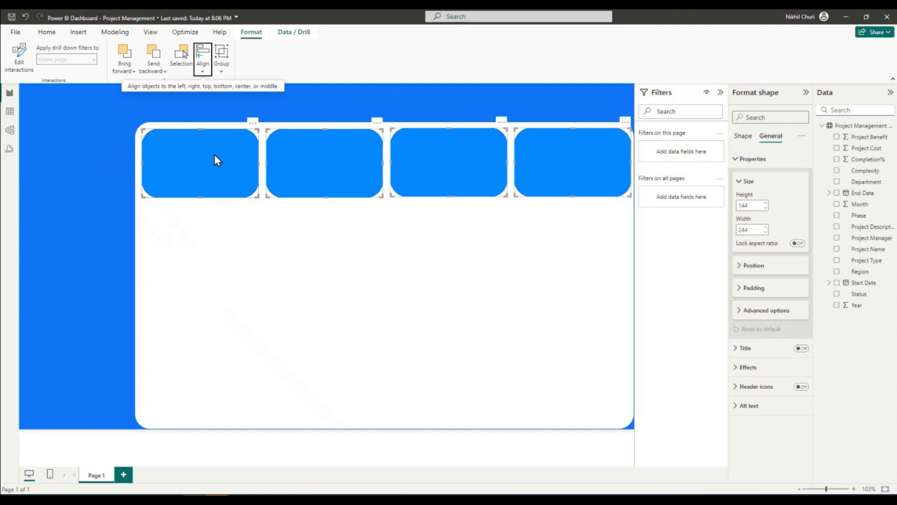
Shift the row of four rectangles slightly down and to the left within the white panel and save the report
{"action": "left_click_drag", "start_coordinate": [220, 161], "coordinate": [218, 163]}
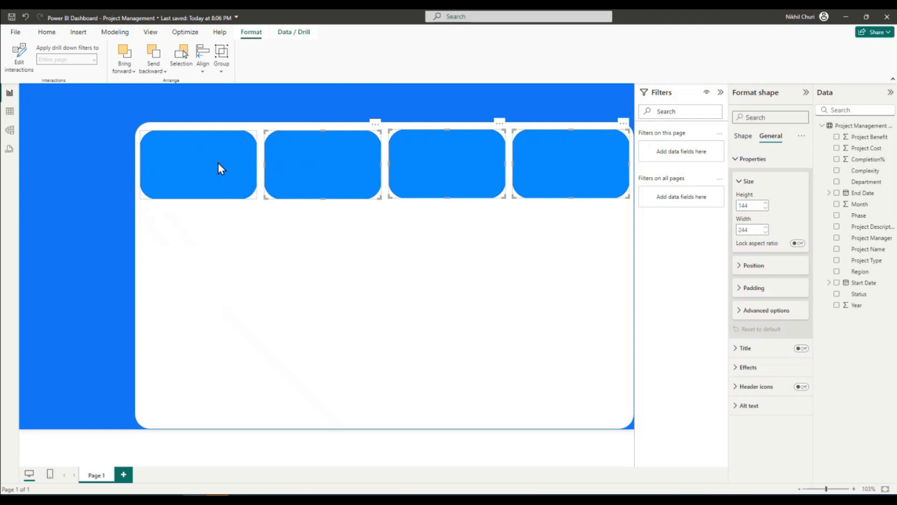
{"action": "left_click", "coordinate": [218, 163]}
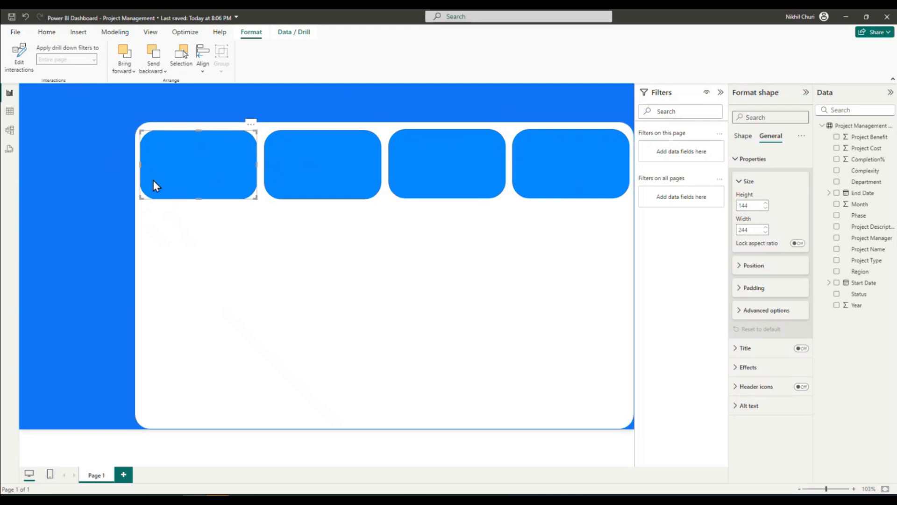
{"action": "left_click", "coordinate": [12, 17]}
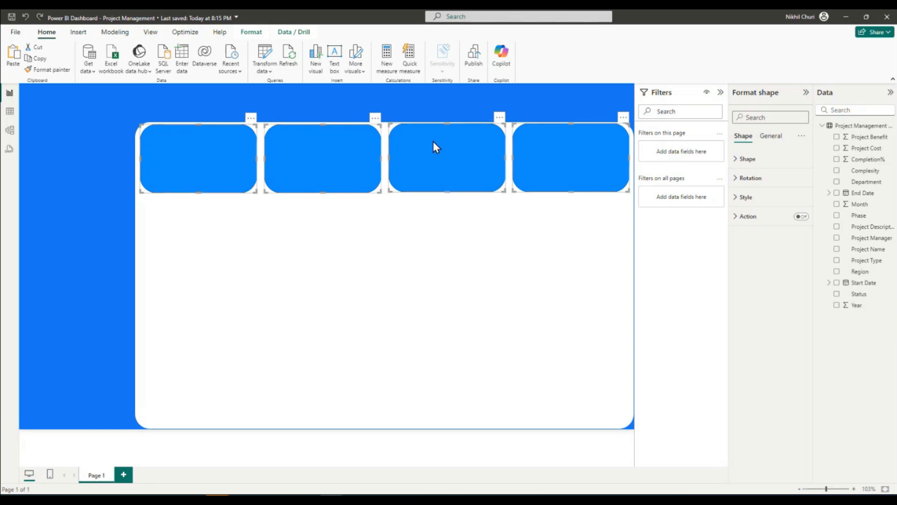
Change the fill color of the first rectangle in the row to the light red theme shade
{"action": "left_click", "coordinate": [194, 172]}
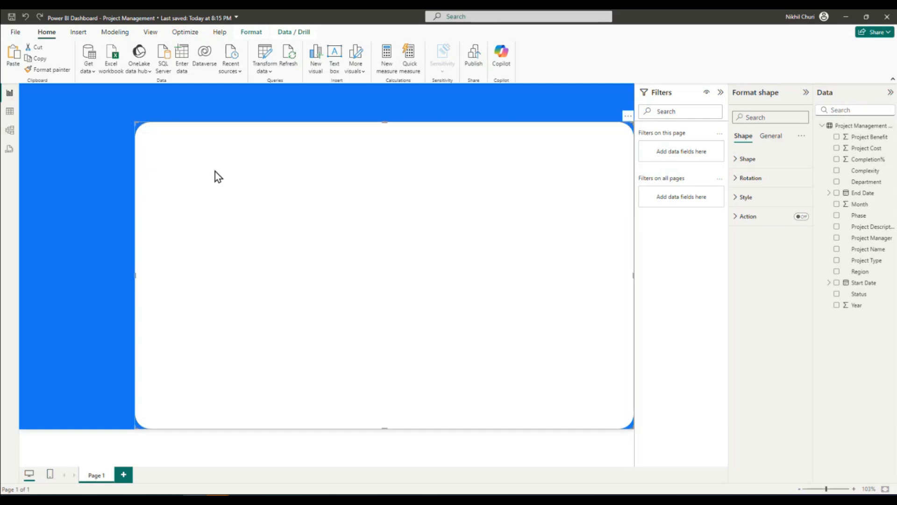
{"action": "left_click", "coordinate": [94, 162]}
{"action": "left_click", "coordinate": [193, 158]}
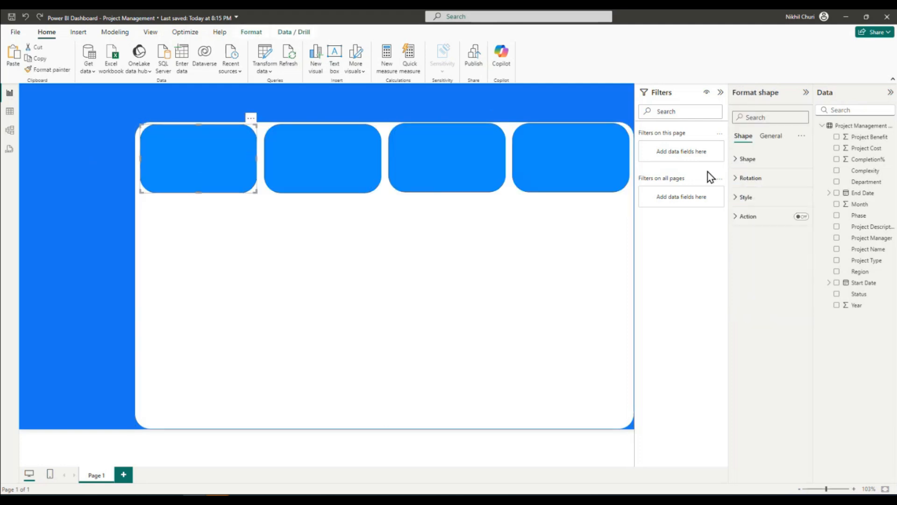
{"action": "left_click", "coordinate": [736, 159]}
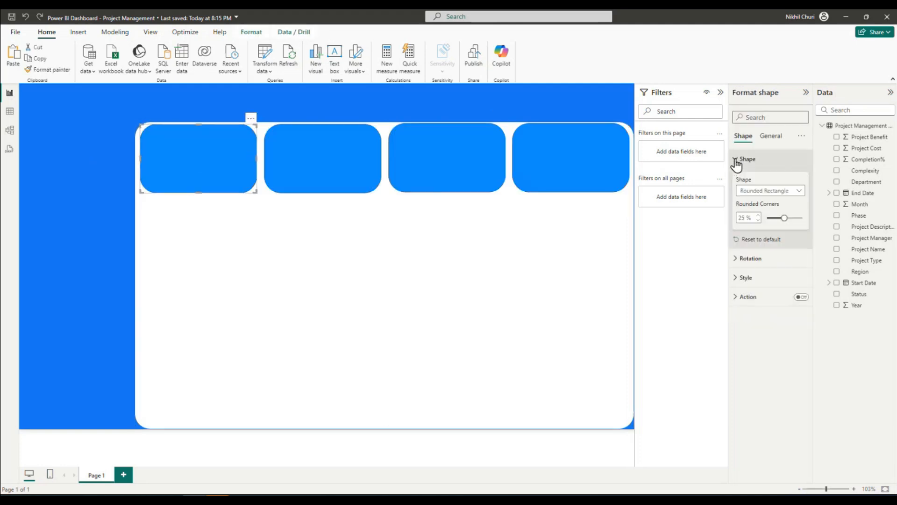
{"action": "left_click", "coordinate": [736, 160]}
{"action": "left_click", "coordinate": [770, 136]}
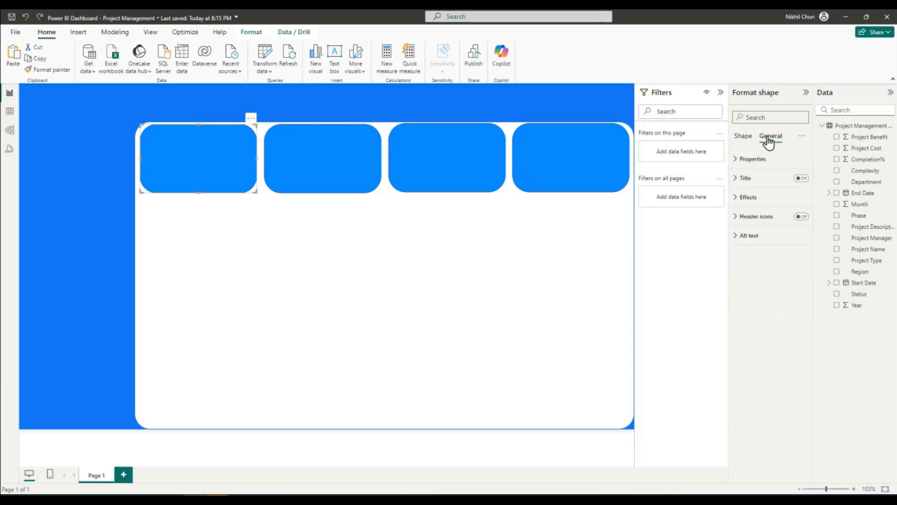
{"action": "left_click", "coordinate": [745, 159]}
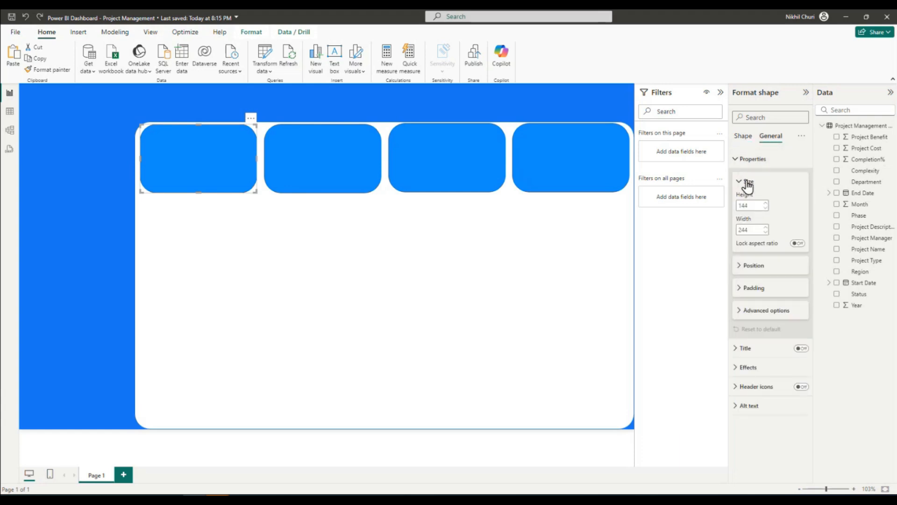
{"action": "left_click", "coordinate": [737, 160]}
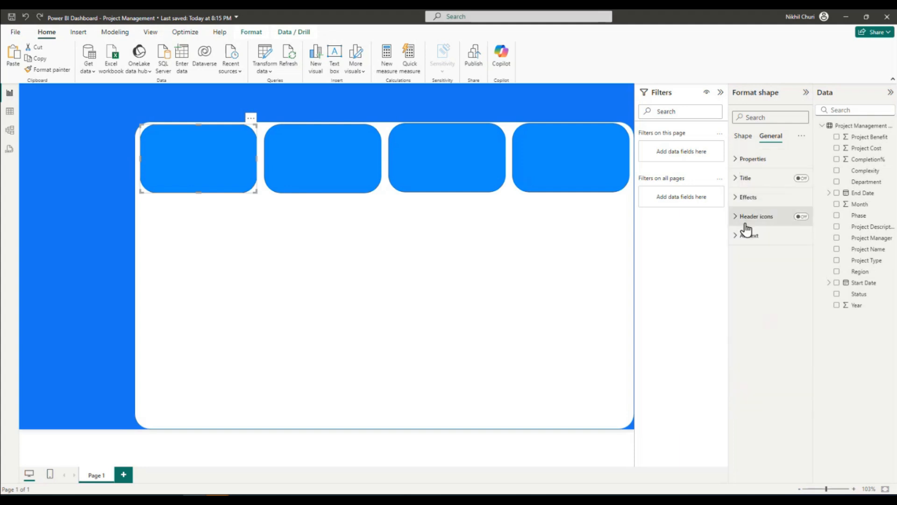
{"action": "left_click", "coordinate": [737, 198]}
{"action": "left_click", "coordinate": [737, 198]}
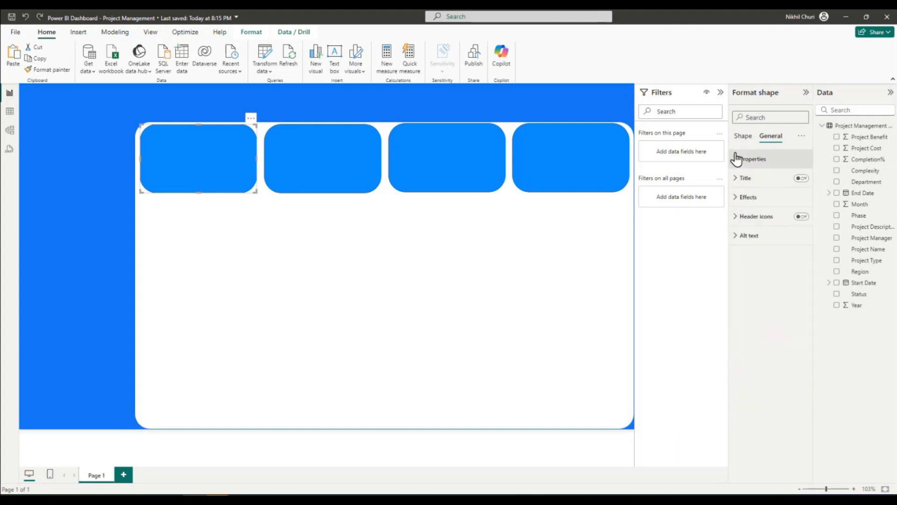
{"action": "left_click", "coordinate": [741, 138]}
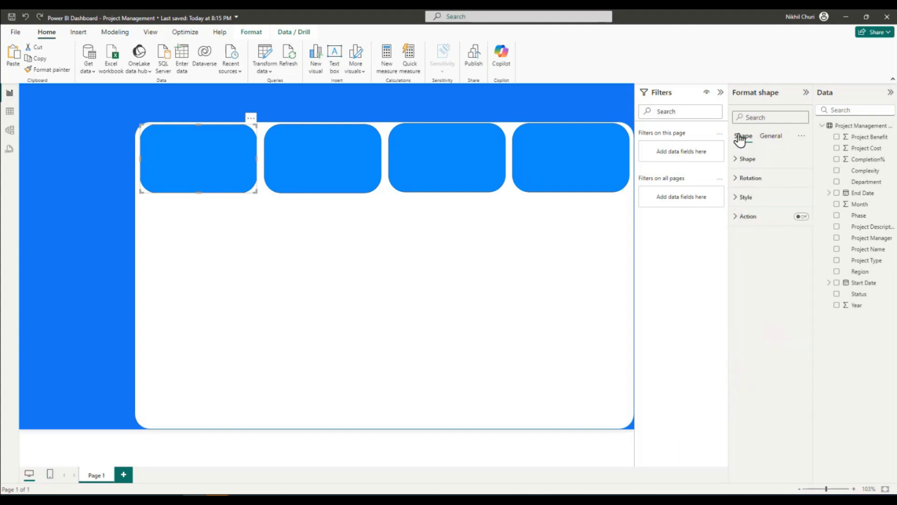
{"action": "left_click", "coordinate": [744, 200]}
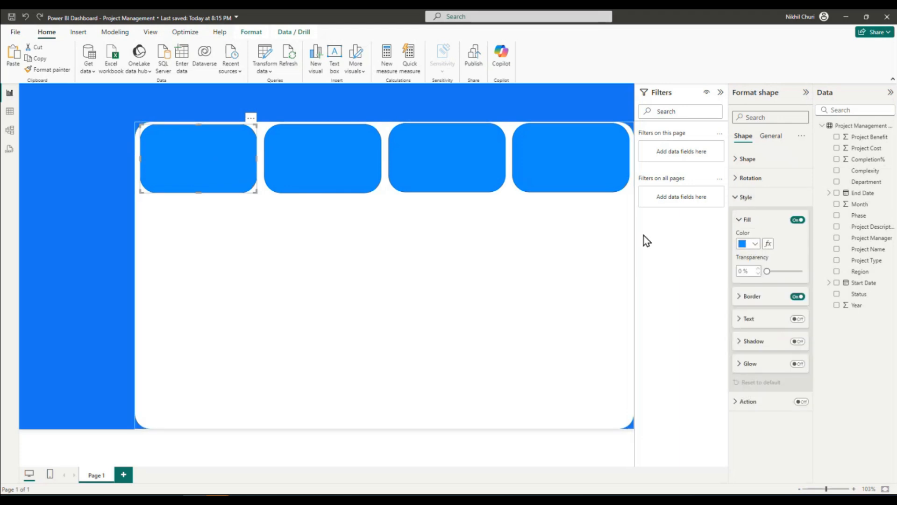
{"action": "left_click", "coordinate": [756, 245]}
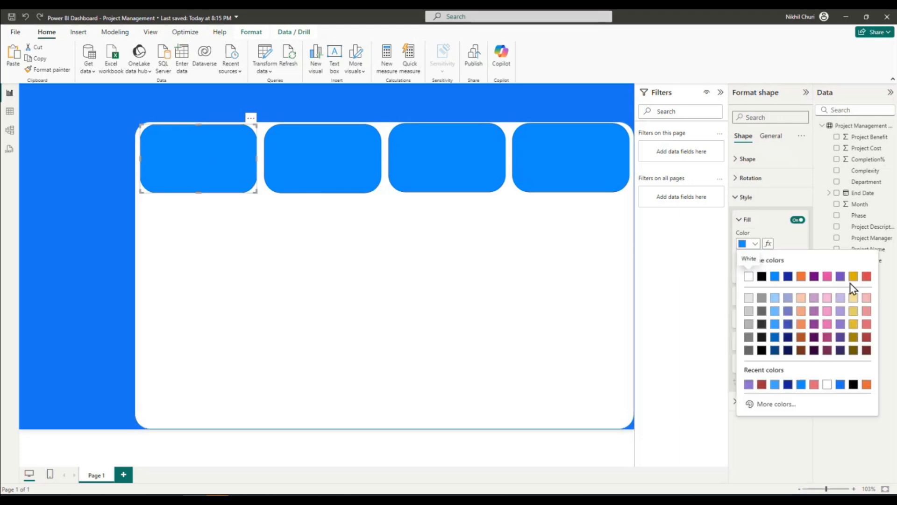
{"action": "left_click", "coordinate": [867, 326]}
Fill the second rectangle in the row with dark blue and the third with dark red from the theme colors
{"action": "left_click", "coordinate": [318, 156]}
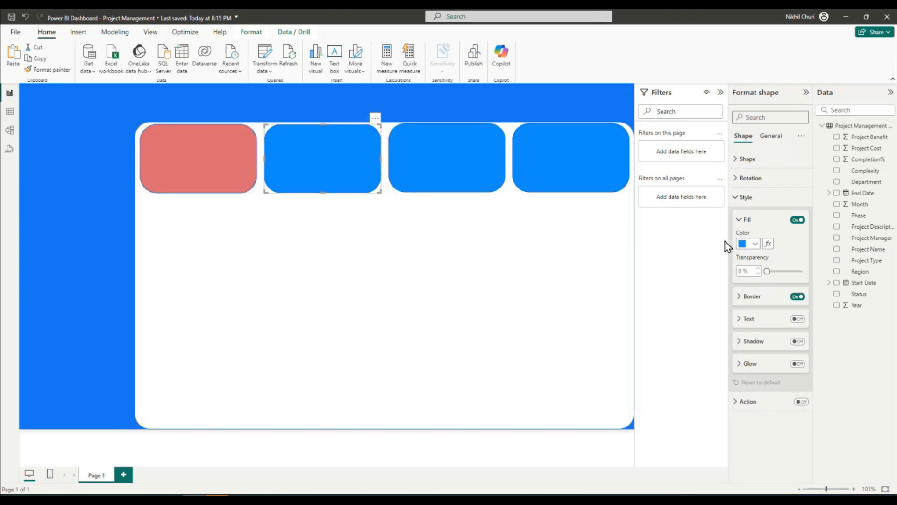
{"action": "left_click", "coordinate": [753, 244]}
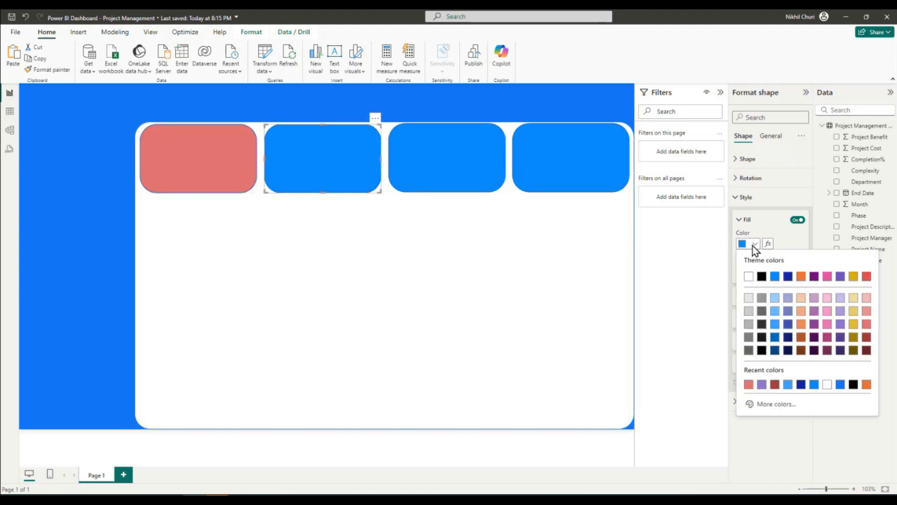
{"action": "left_click", "coordinate": [775, 337]}
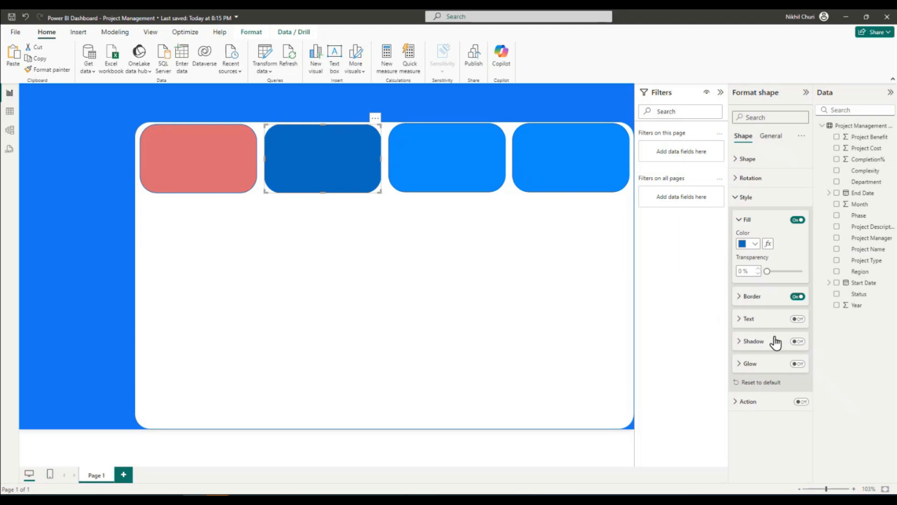
{"action": "left_click", "coordinate": [445, 152]}
{"action": "left_click", "coordinate": [753, 243]}
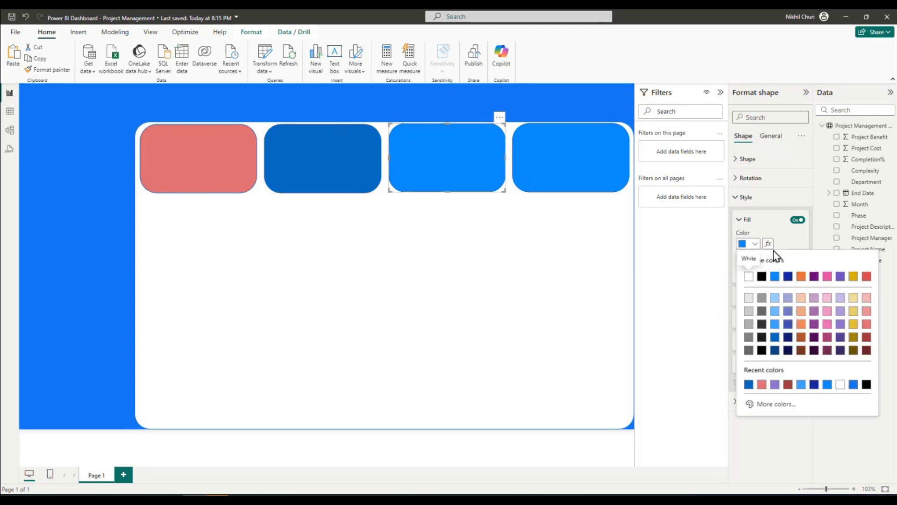
{"action": "left_click", "coordinate": [866, 337]}
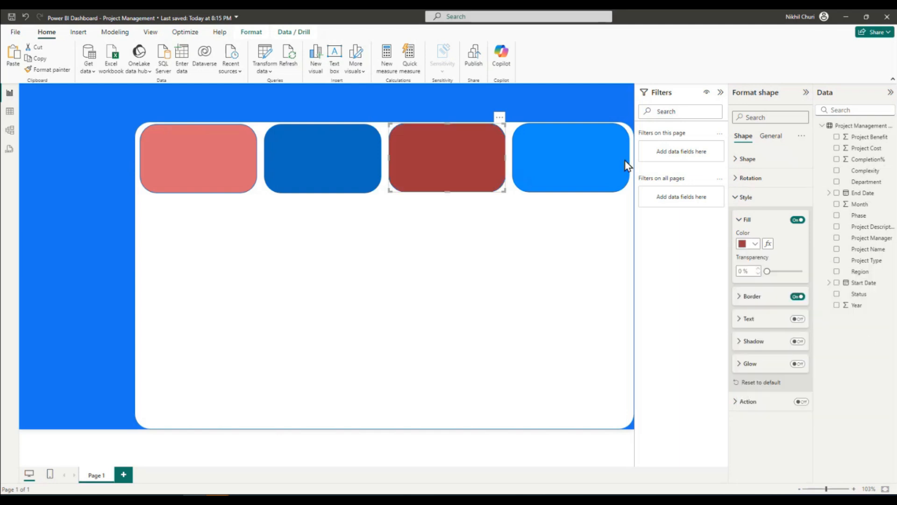
Fill the fourth rectangle in the row with the medium purple theme shade and save the report
{"action": "left_click", "coordinate": [557, 166]}
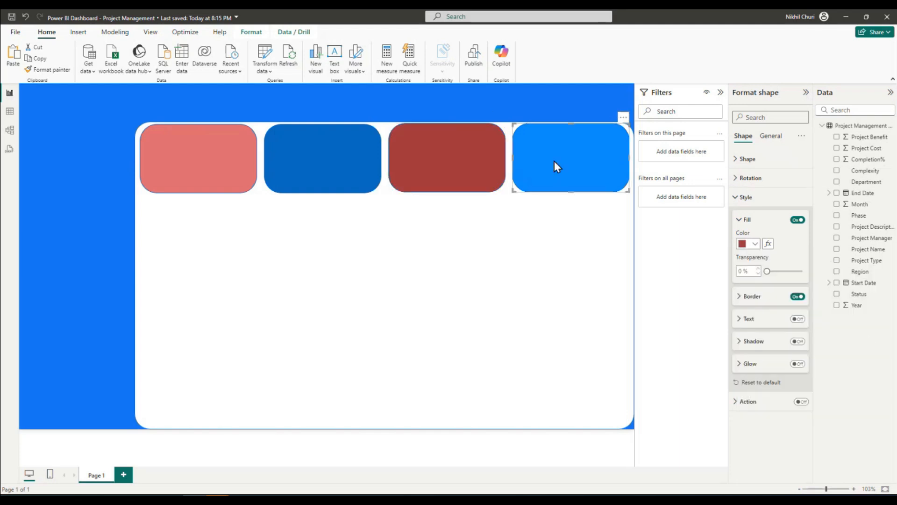
{"action": "left_click", "coordinate": [753, 243]}
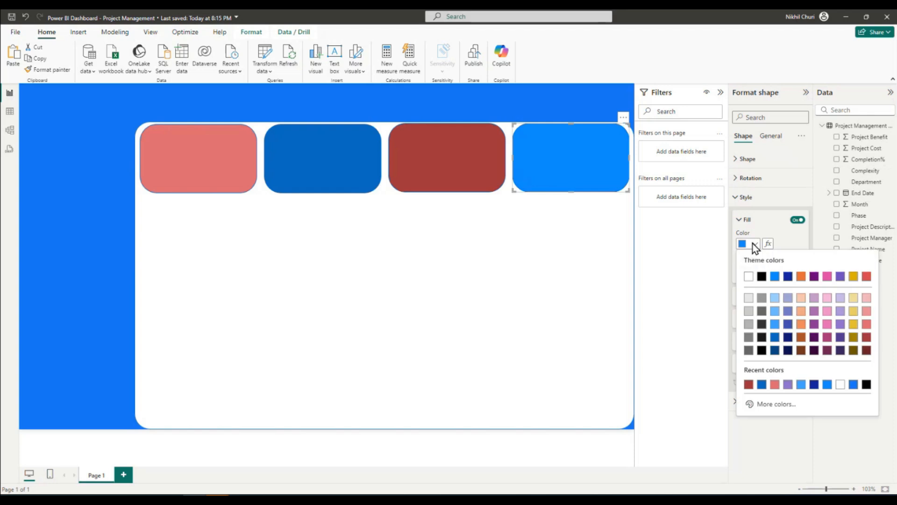
{"action": "left_click", "coordinate": [816, 325]}
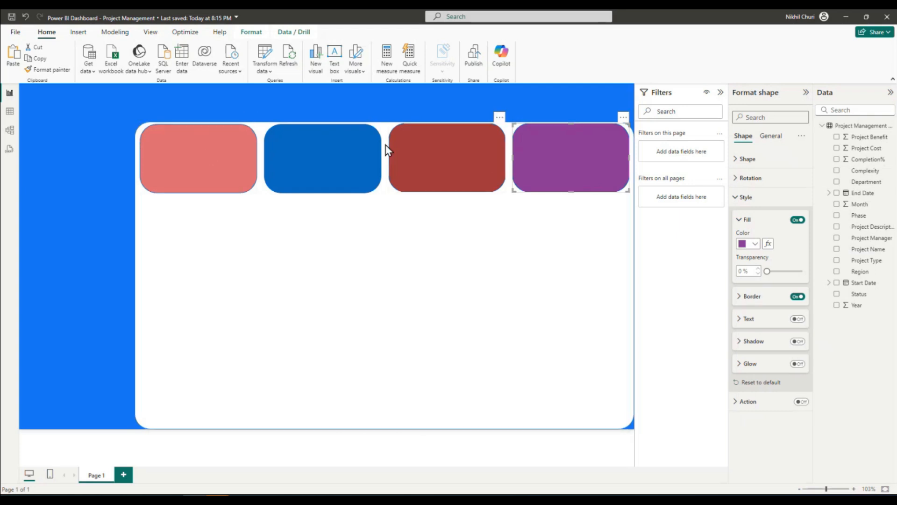
{"action": "left_click", "coordinate": [11, 18]}
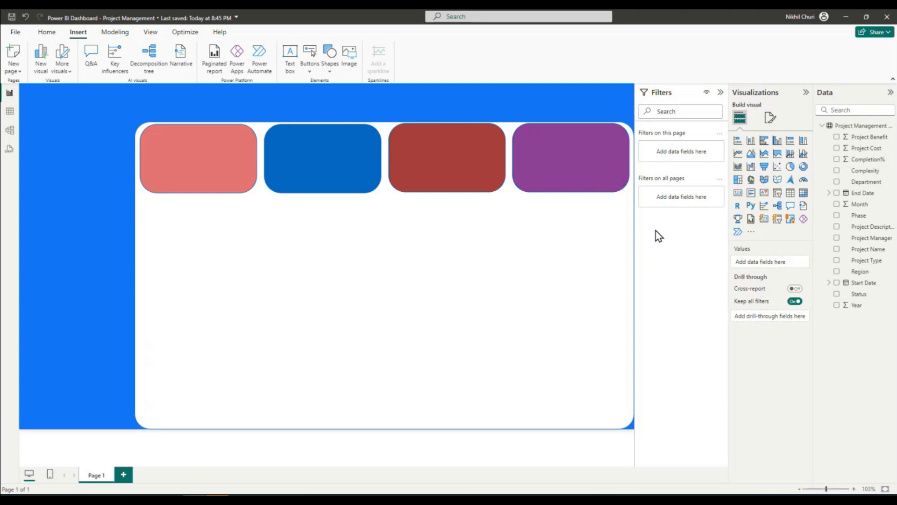
Insert a text box, narrow it to the blue strip beside the white panel, and enter "Cost Reduction" in it
{"action": "left_click", "coordinate": [336, 201]}
{"action": "left_click", "coordinate": [44, 32]}
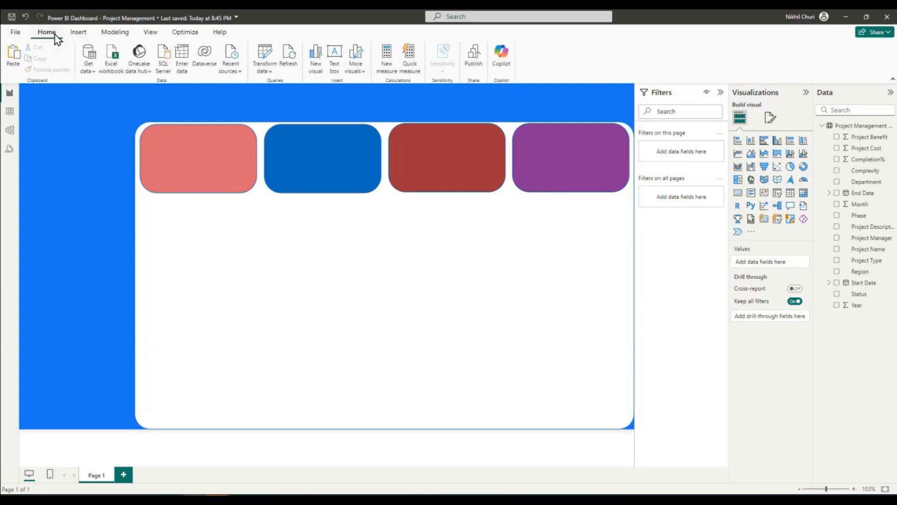
{"action": "left_click", "coordinate": [80, 32]}
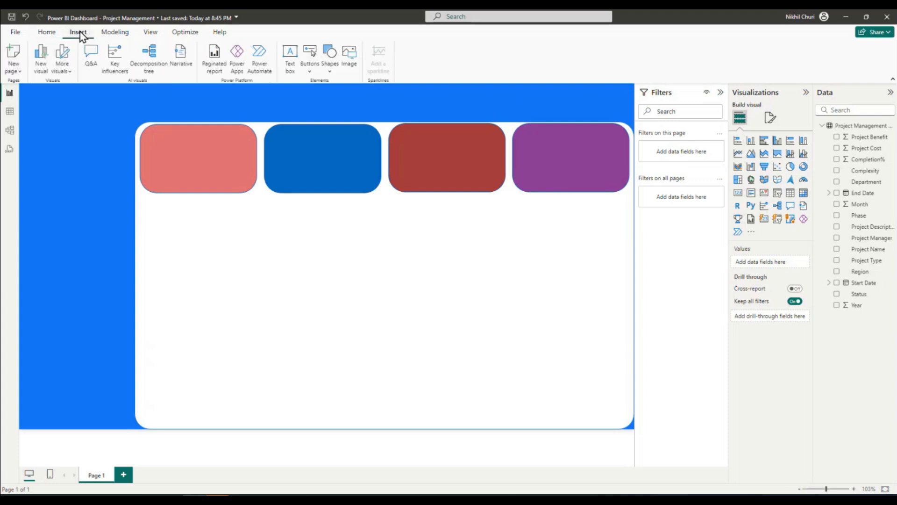
{"action": "left_click", "coordinate": [290, 55]}
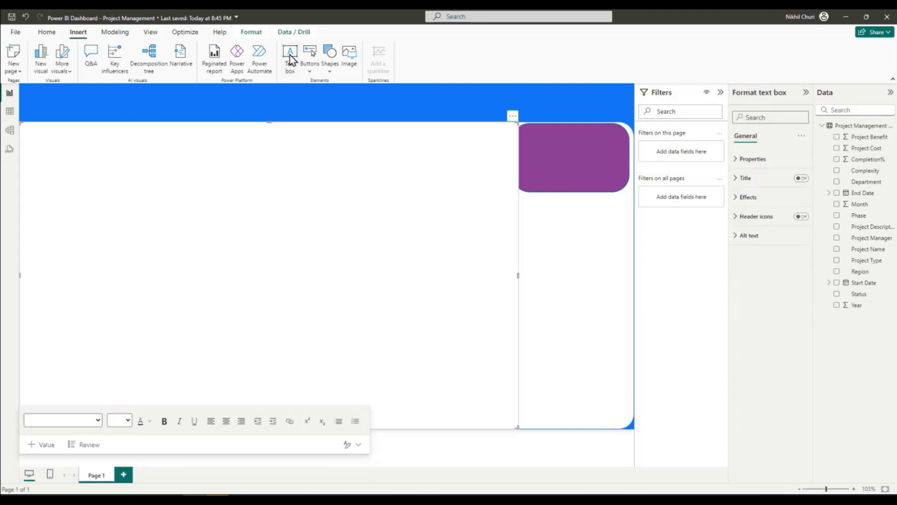
{"action": "left_click", "coordinate": [64, 136]}
{"action": "left_click_drag", "start_coordinate": [517, 275], "coordinate": [133, 265]}
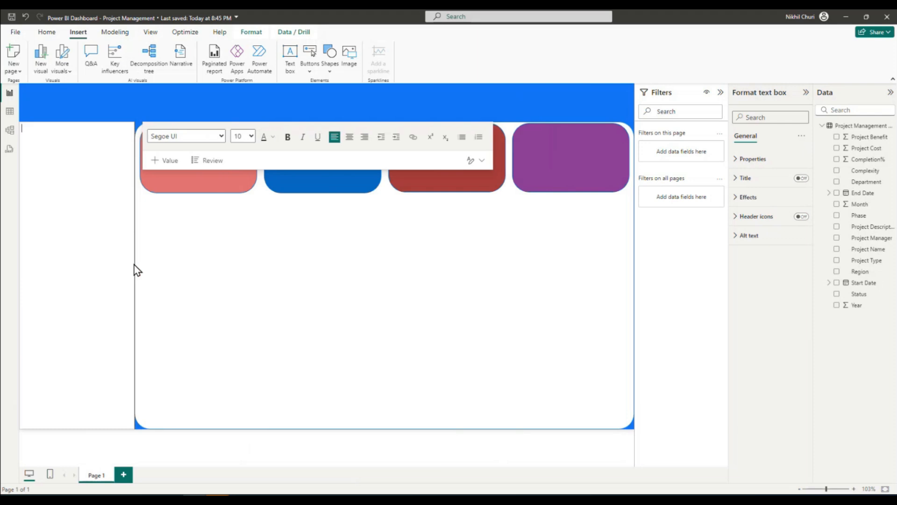
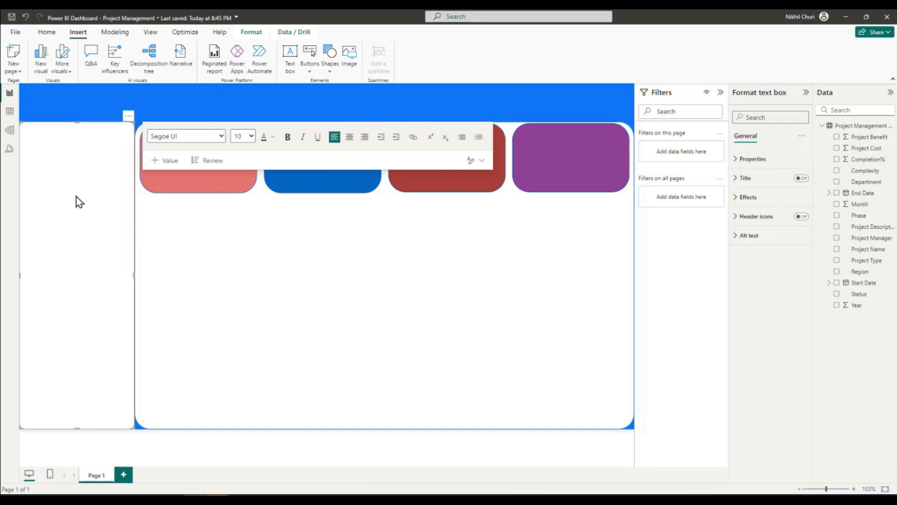
{"action": "type", "text": "Cost Reduction"}
Format the Cost Reduction text as bold, centered and size 12, and shrink its text box to fit closely around it
{"action": "key", "text": "ctrl+a"}
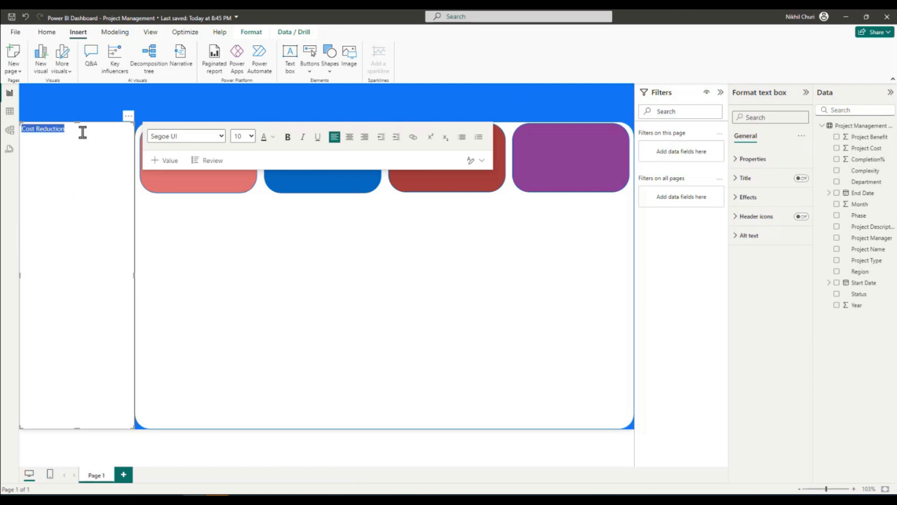
{"action": "left_click", "coordinate": [288, 140]}
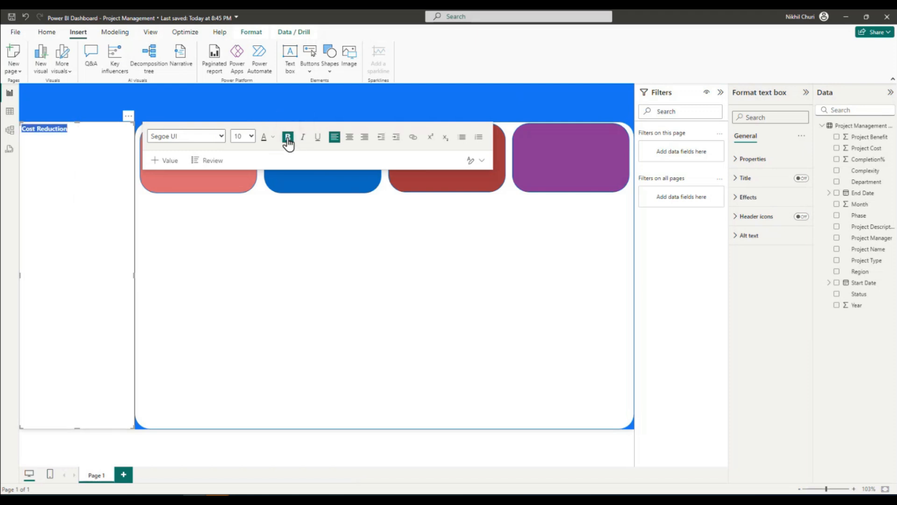
{"action": "left_click", "coordinate": [350, 137]}
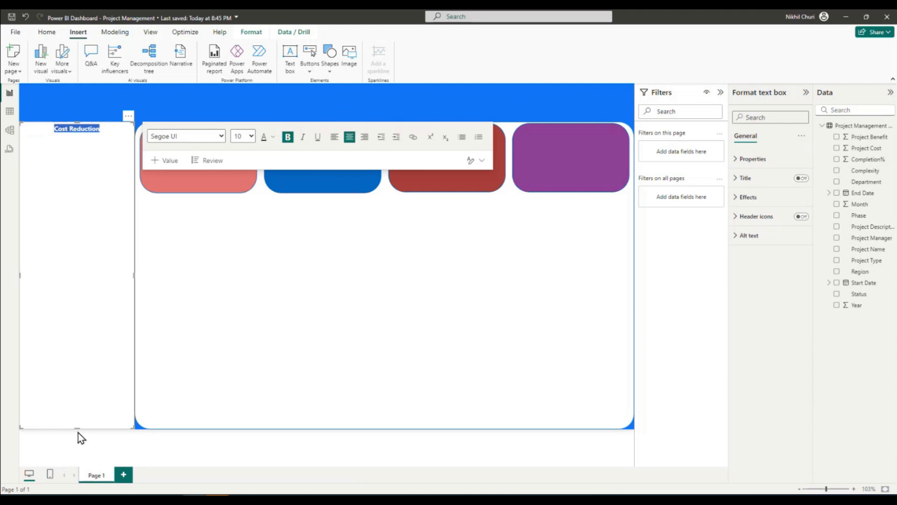
{"action": "left_click_drag", "start_coordinate": [78, 425], "coordinate": [92, 134]}
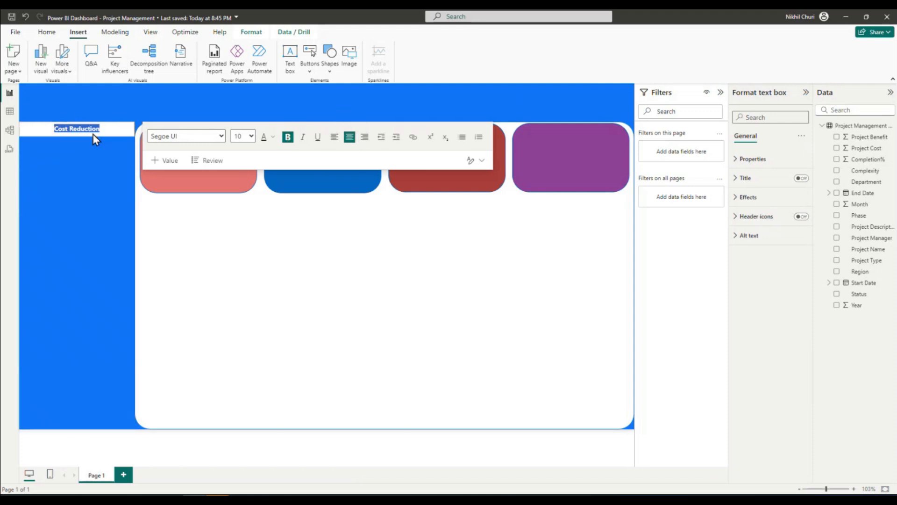
{"action": "left_click_drag", "start_coordinate": [134, 132], "coordinate": [88, 128]}
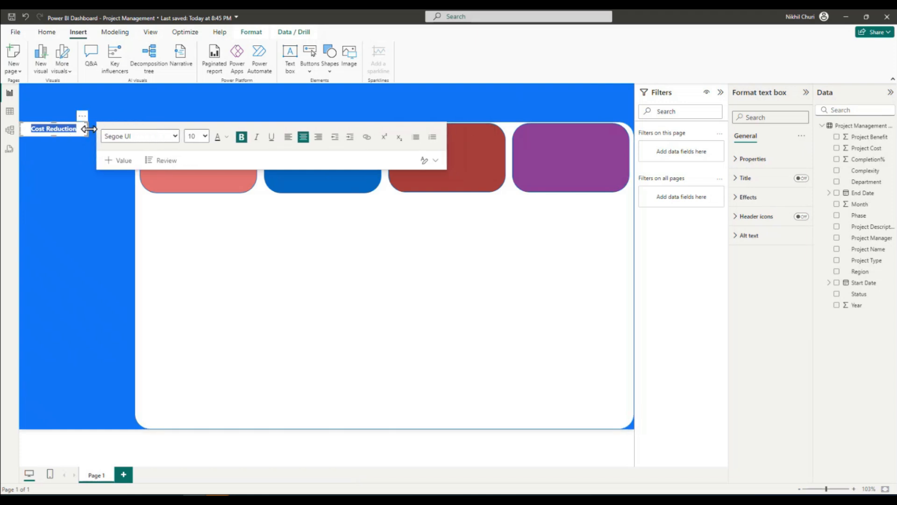
{"action": "left_click", "coordinate": [202, 136]}
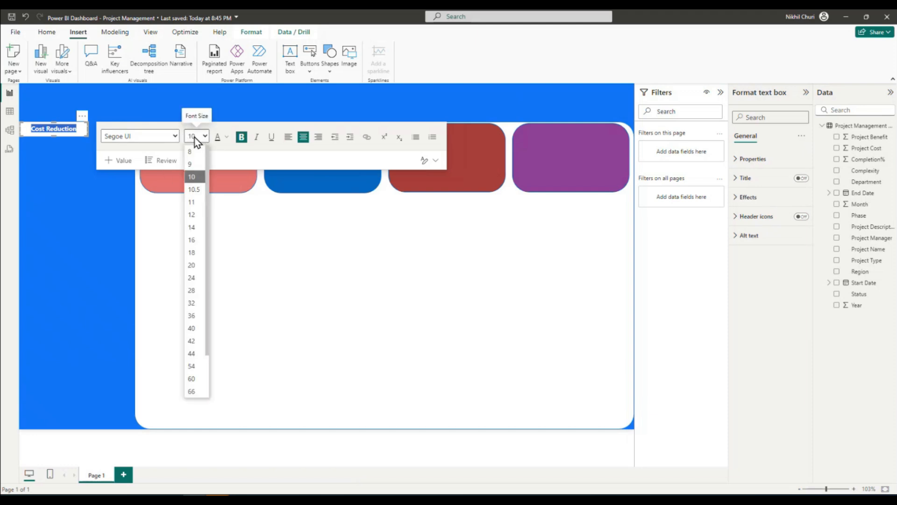
{"action": "left_click", "coordinate": [191, 214]}
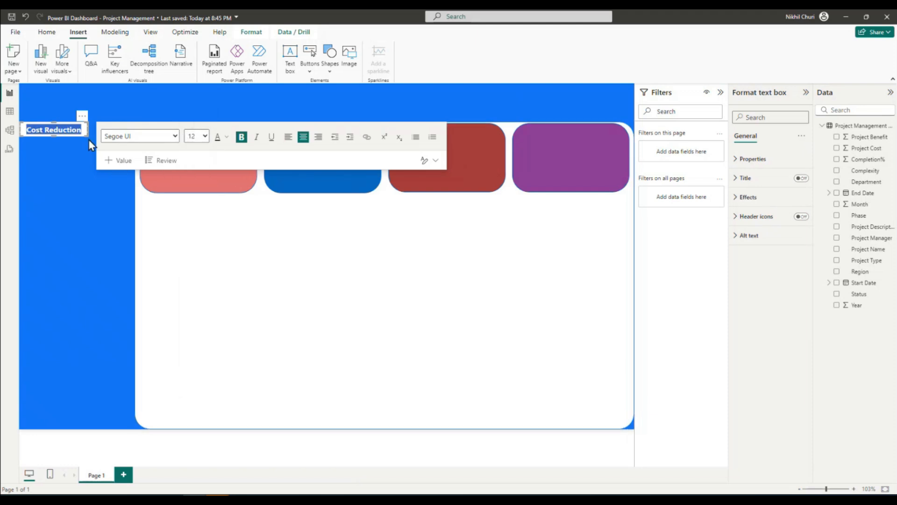
Place the Cost Reduction text box along the upper edge of the light red rectangle and widen it to the rectangle's width
{"action": "left_click_drag", "start_coordinate": [89, 139], "coordinate": [168, 123]}
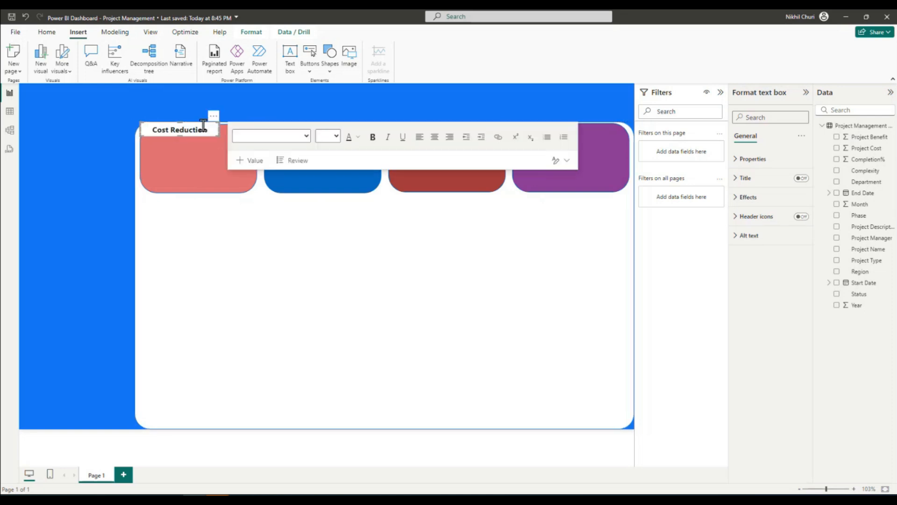
{"action": "mouse_move", "coordinate": [219, 133]}
{"action": "left_mouse_down"}
{"action": "mouse_move", "coordinate": [229, 132]}
{"action": "mouse_move", "coordinate": [219, 132]}
{"action": "left_mouse_up"}
{"action": "left_click_drag", "start_coordinate": [219, 131], "coordinate": [253, 131]}
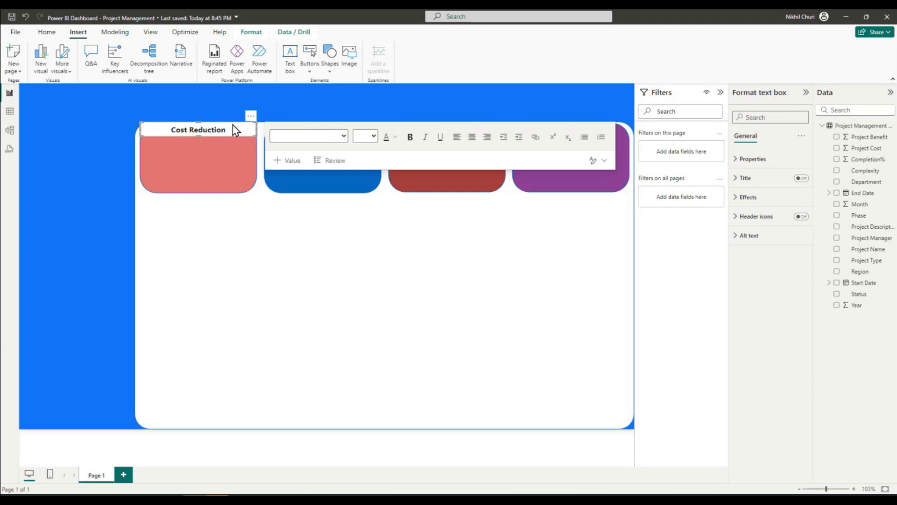
{"action": "left_click_drag", "start_coordinate": [233, 127], "coordinate": [232, 129]}
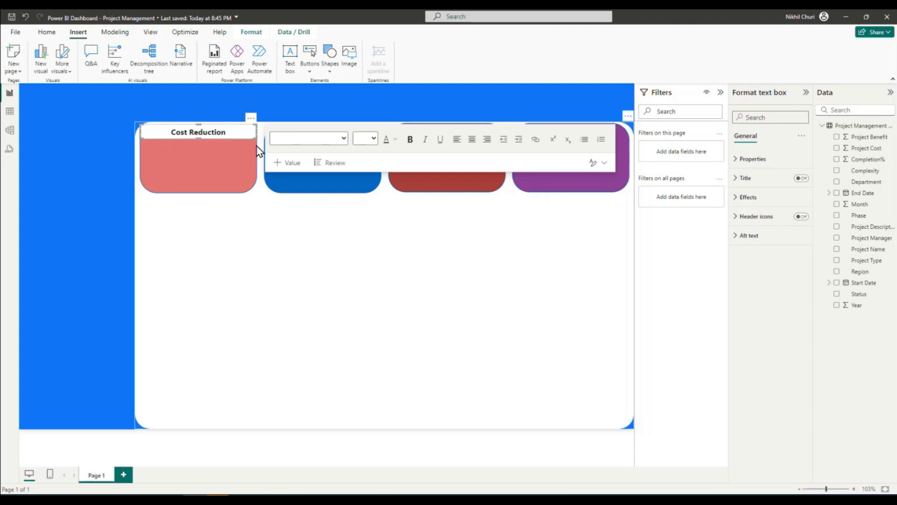
{"action": "left_click", "coordinate": [233, 131]}
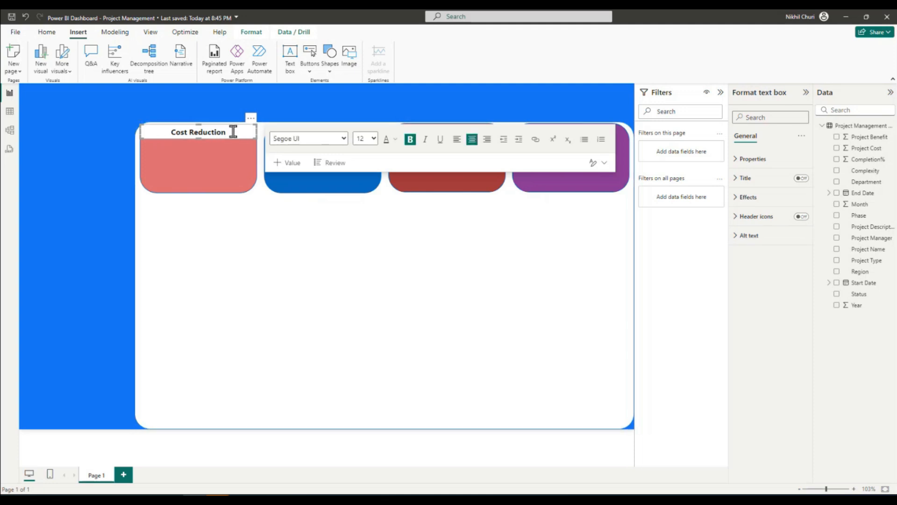
{"action": "triple_click", "coordinate": [233, 131]}
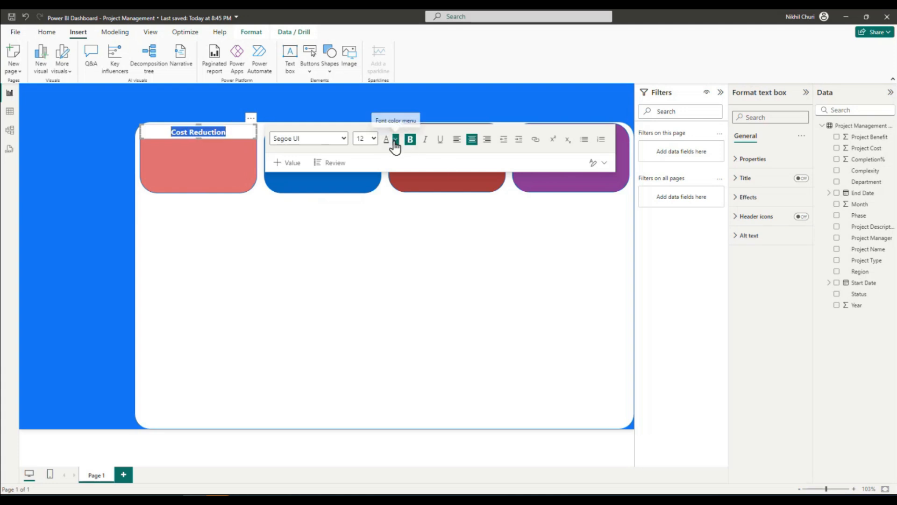
{"action": "left_click", "coordinate": [103, 189]}
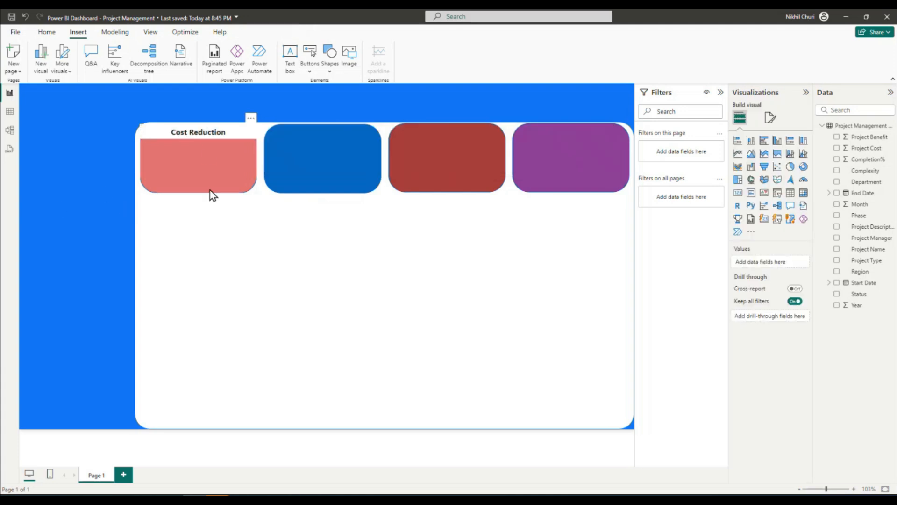
Turn off the background effect of the Cost Reduction text box
{"action": "left_click", "coordinate": [232, 131]}
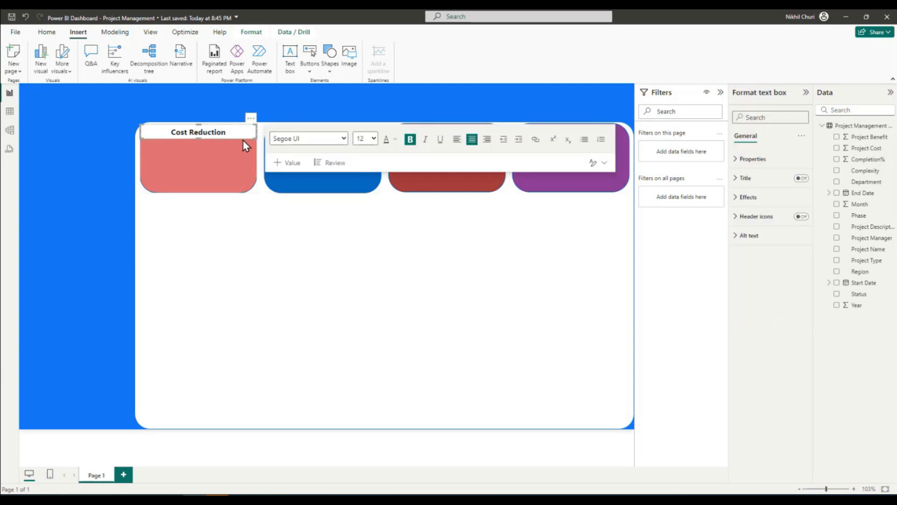
{"action": "left_click", "coordinate": [240, 139]}
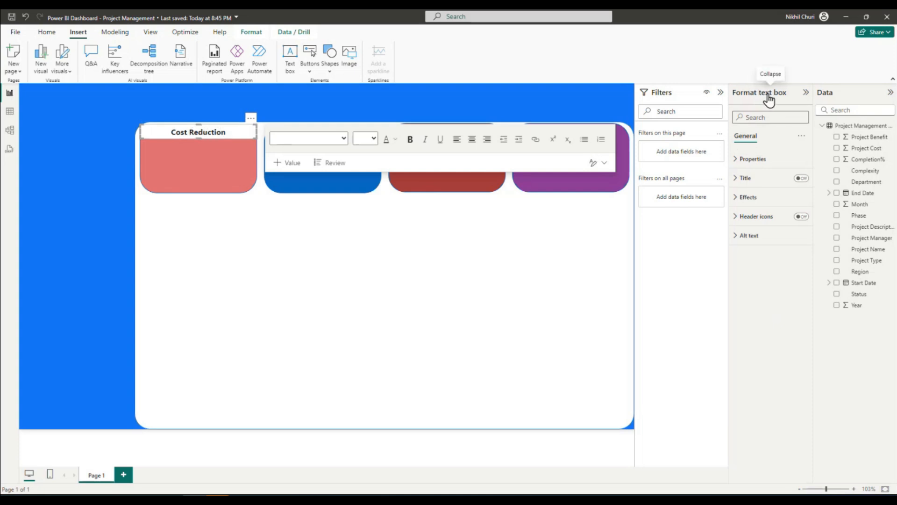
{"action": "left_click", "coordinate": [737, 163]}
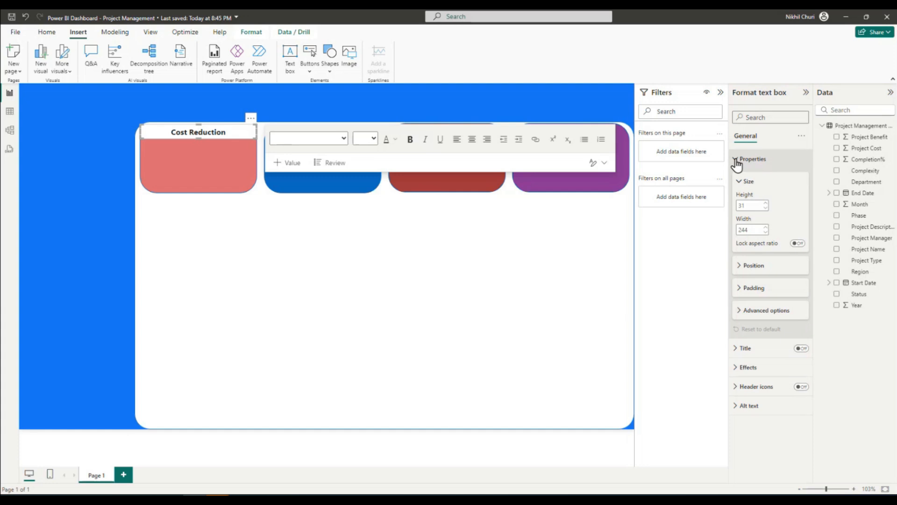
{"action": "left_click", "coordinate": [737, 162]}
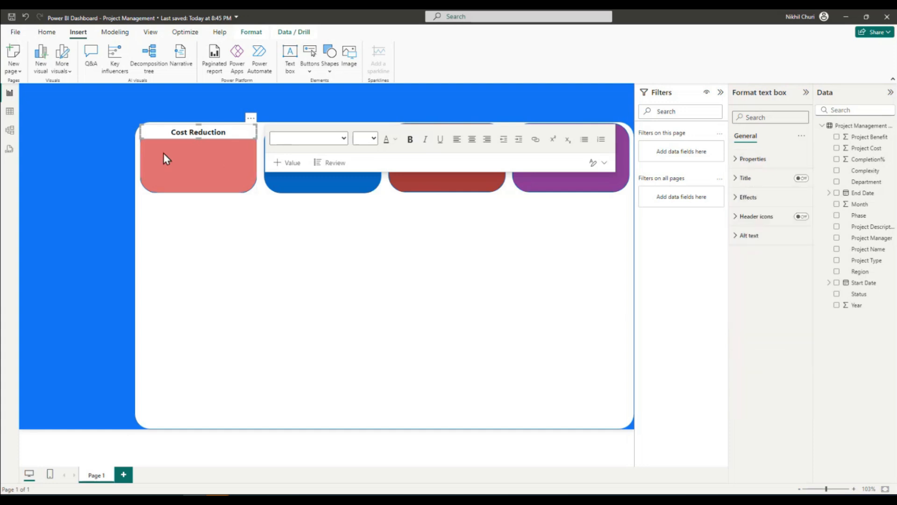
{"action": "left_click", "coordinate": [737, 199]}
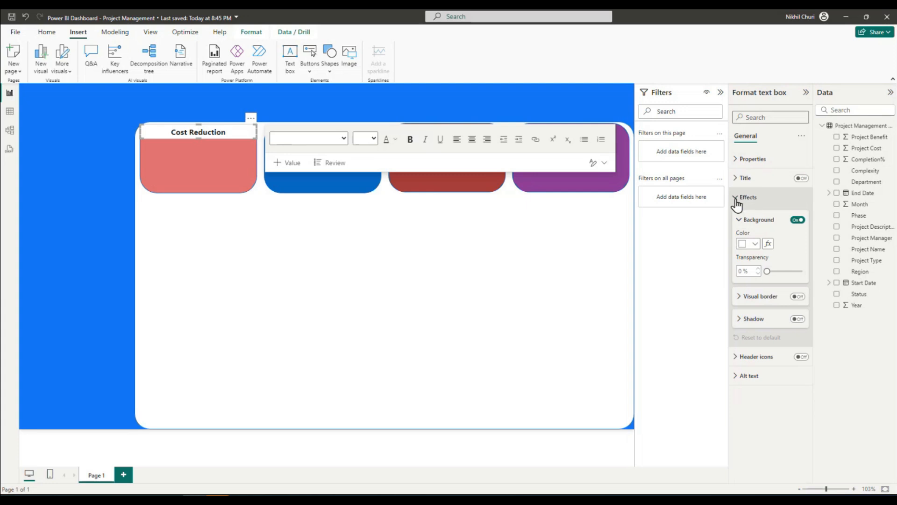
{"action": "left_click", "coordinate": [798, 221]}
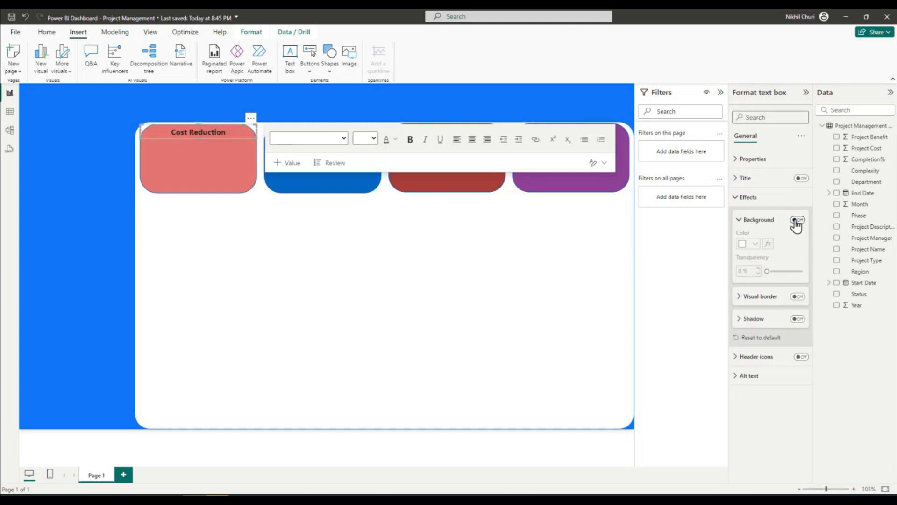
Change the font color of the Cost Reduction text to white and deselect the text box
{"action": "double_click", "coordinate": [201, 131]}
{"action": "left_click", "coordinate": [201, 131]}
{"action": "triple_click", "coordinate": [178, 134]}
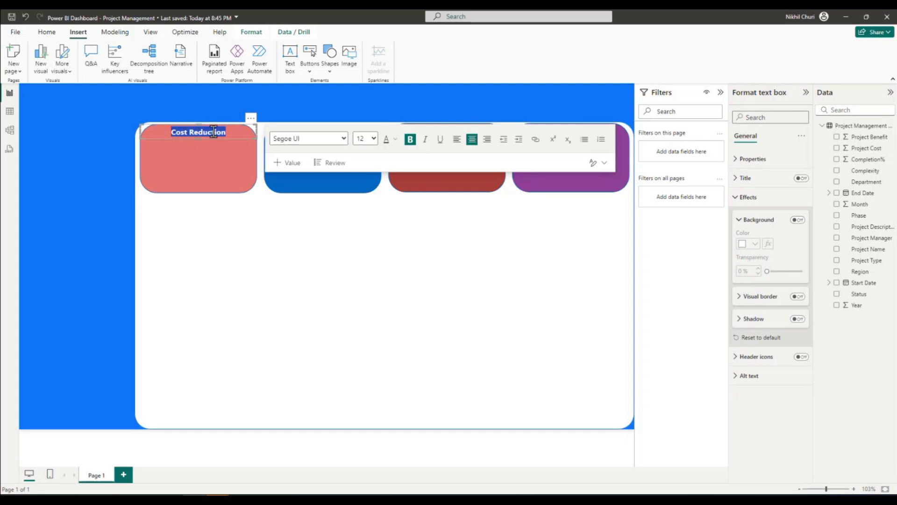
{"action": "left_click", "coordinate": [395, 139]}
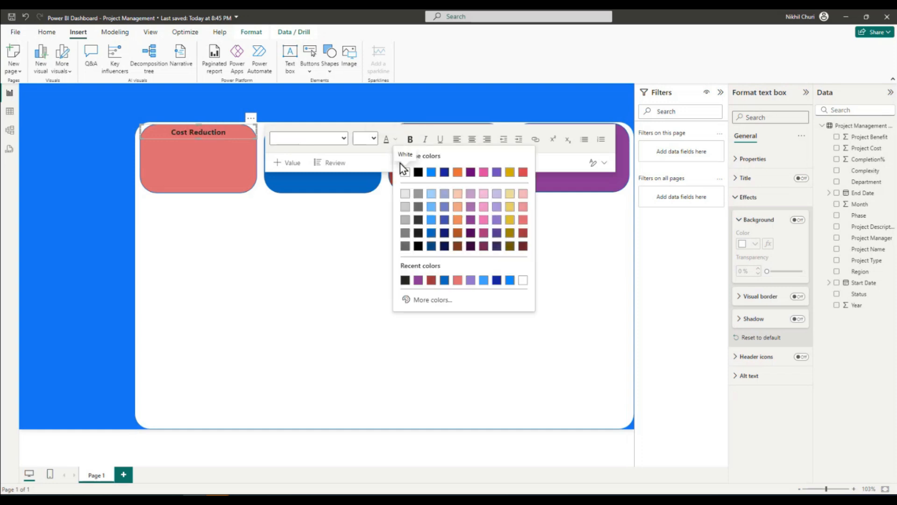
{"action": "left_click", "coordinate": [405, 173]}
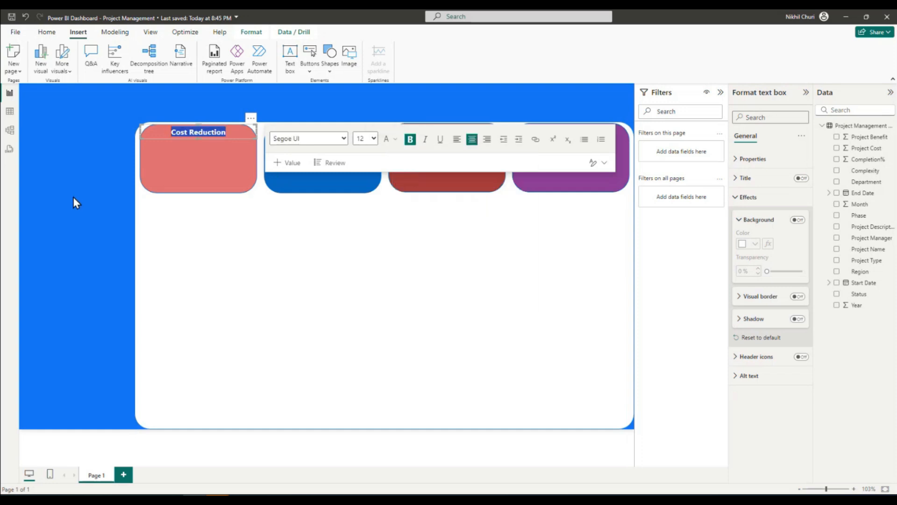
{"action": "left_click", "coordinate": [202, 274]}
{"action": "left_click", "coordinate": [73, 173]}
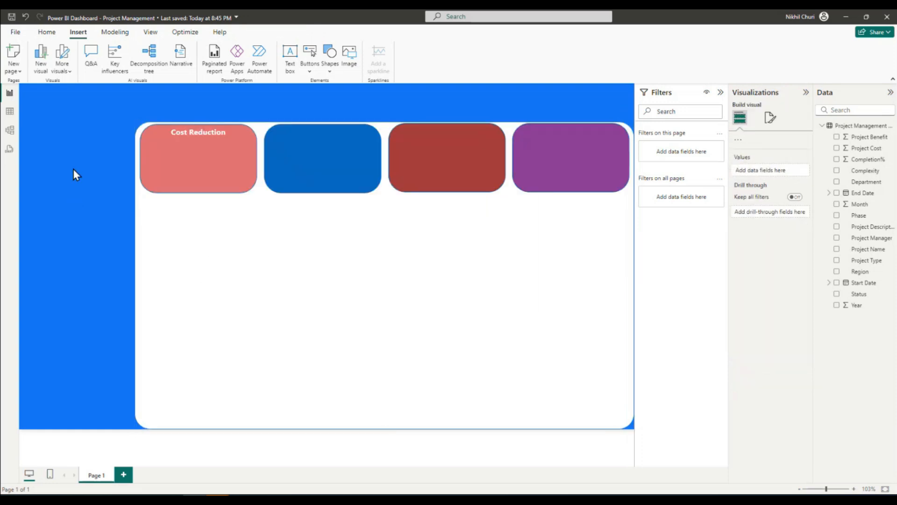
Copy the Cost Reduction title text box and paste three duplicates of it onto the page
{"action": "left_click", "coordinate": [171, 156]}
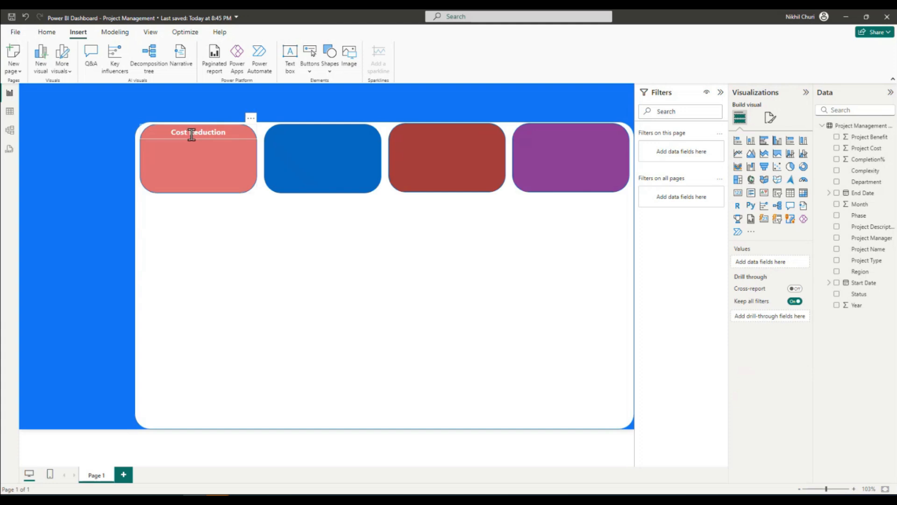
{"action": "left_click", "coordinate": [298, 135]}
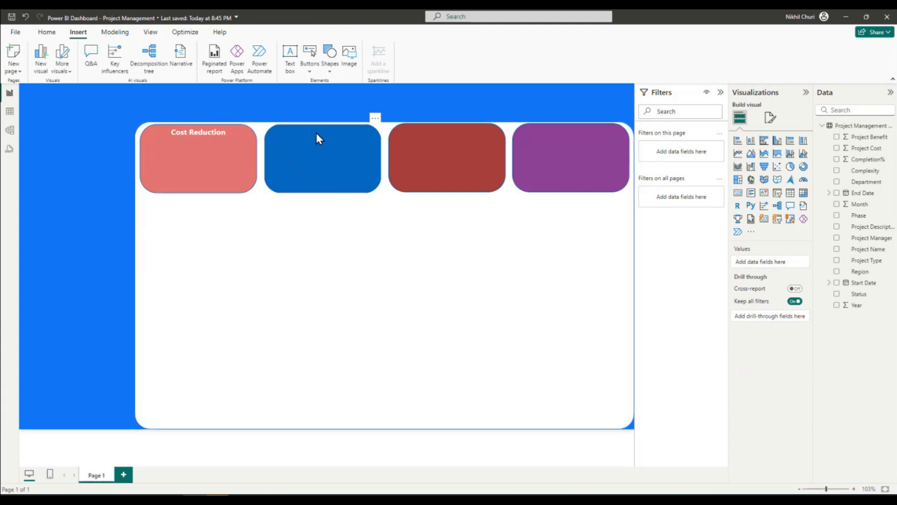
{"action": "left_click", "coordinate": [189, 132]}
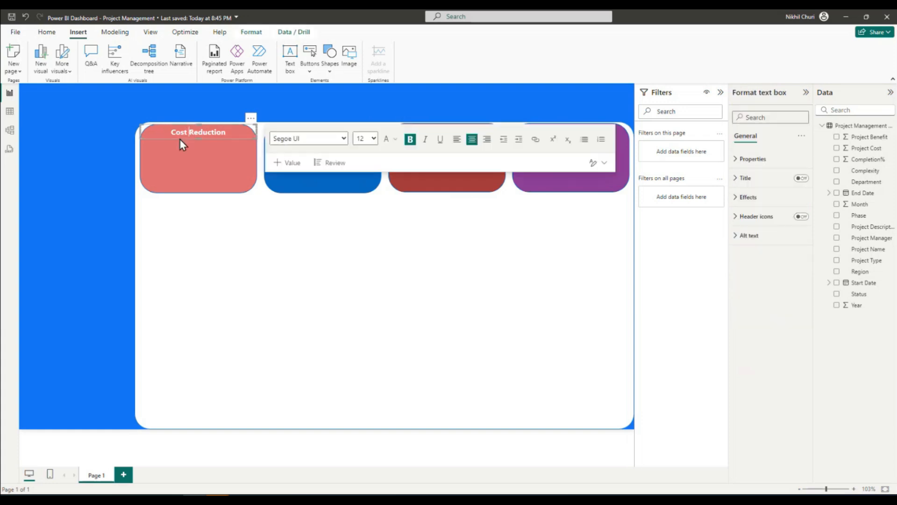
{"action": "left_click", "coordinate": [178, 140]}
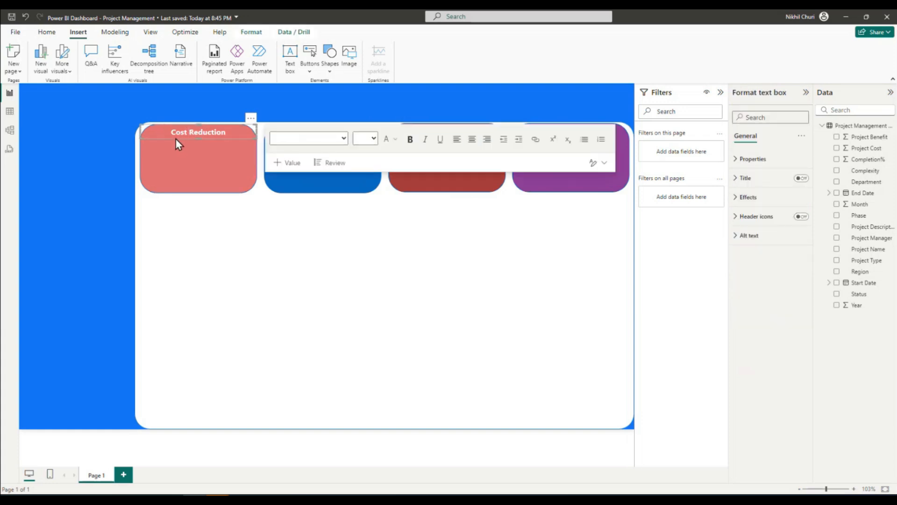
{"action": "left_click", "coordinate": [78, 132]}
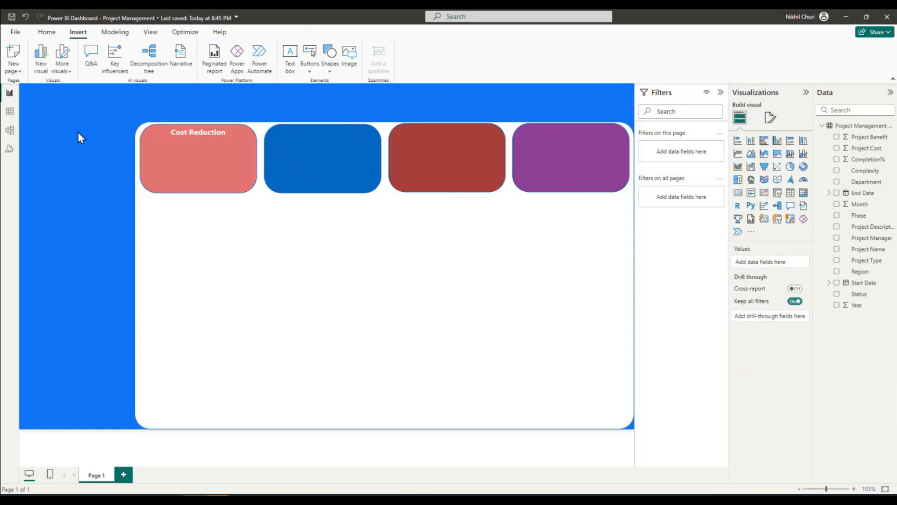
{"action": "key", "text": "ctrl+v"}
{"action": "key", "text": "ctrl+v"}
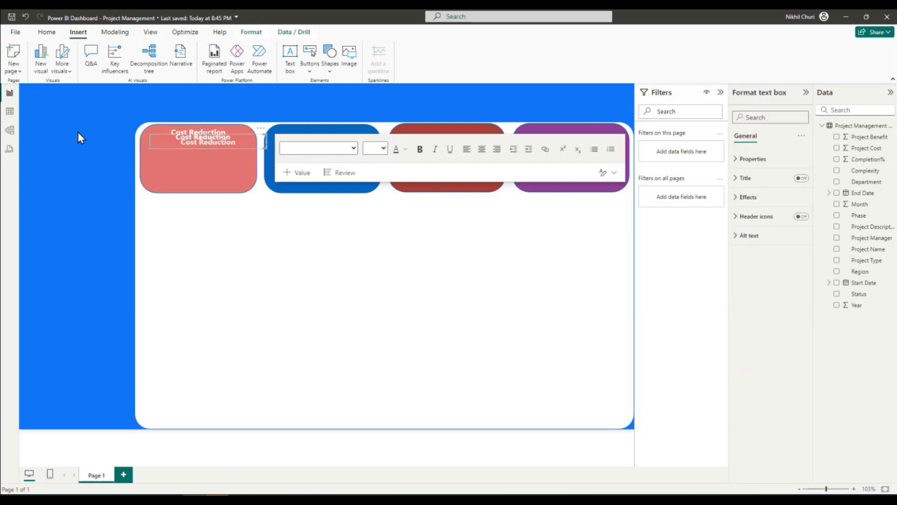
{"action": "key", "text": "ctrl+v"}
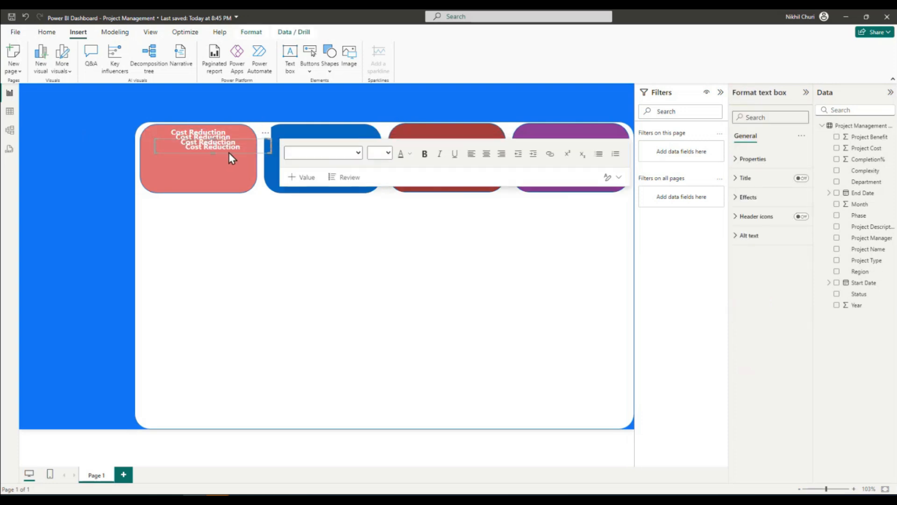
Place the three duplicated titles along the upper edges of the purple, dark red and blue cards
{"action": "left_click_drag", "start_coordinate": [228, 153], "coordinate": [588, 139]}
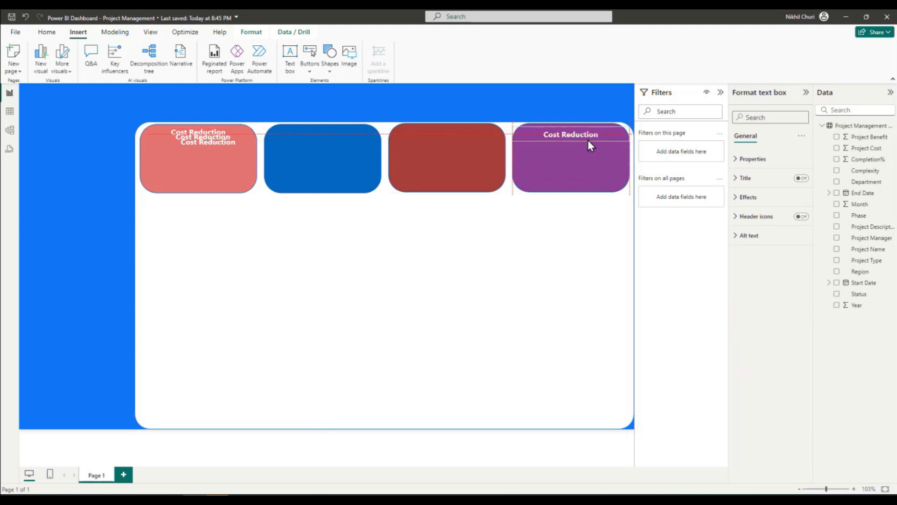
{"action": "left_click", "coordinate": [85, 175]}
{"action": "left_click", "coordinate": [176, 150]}
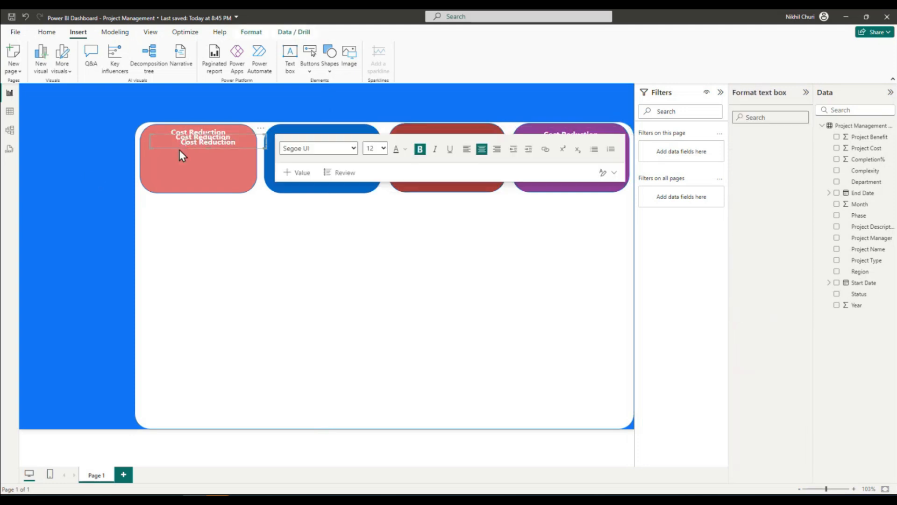
{"action": "left_click_drag", "start_coordinate": [176, 150], "coordinate": [413, 139]}
{"action": "left_click", "coordinate": [105, 196]}
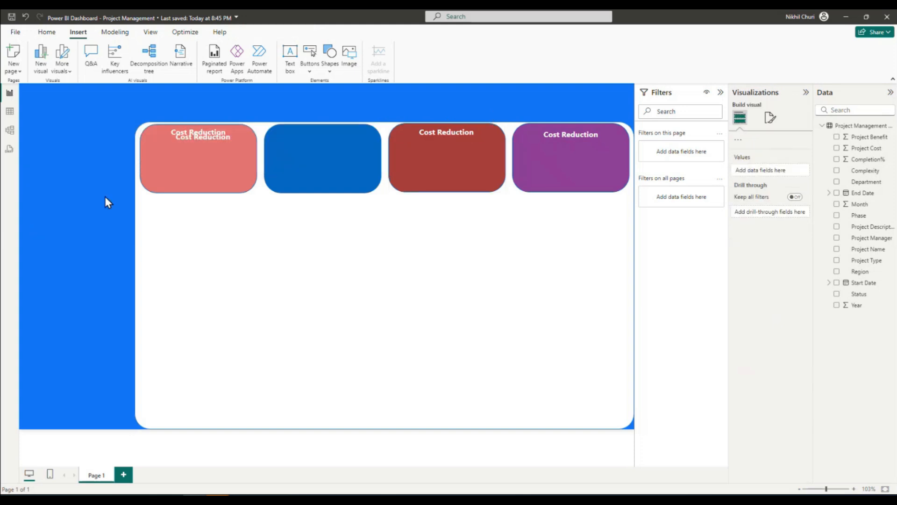
{"action": "left_click", "coordinate": [184, 145]}
{"action": "left_click_drag", "start_coordinate": [174, 145], "coordinate": [290, 141]}
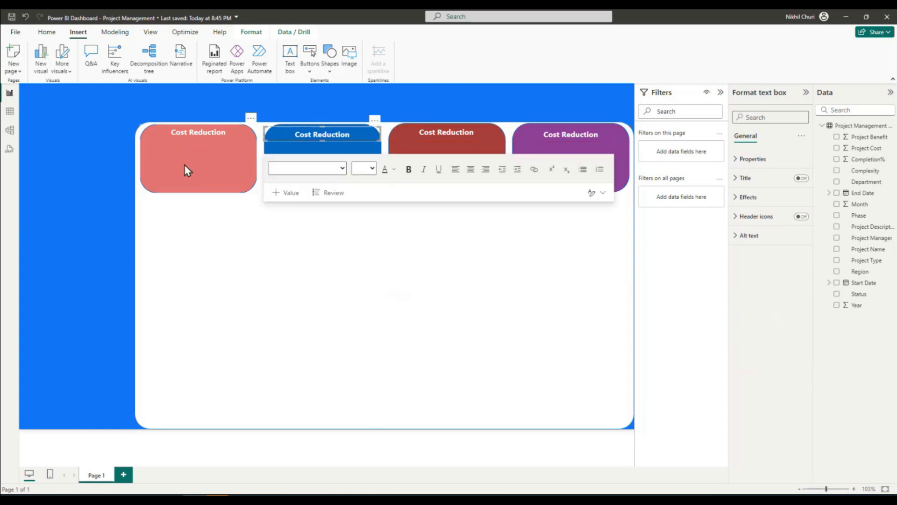
{"action": "left_click", "coordinate": [81, 211]}
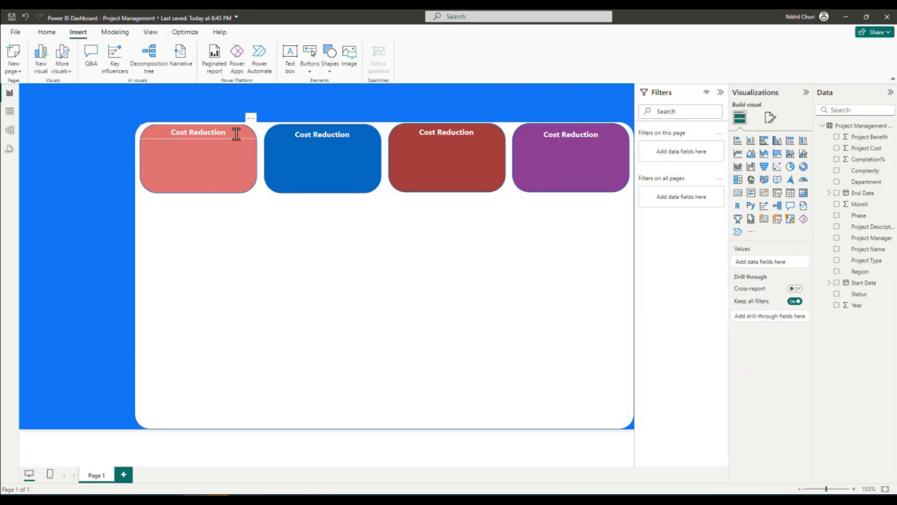
Replace the title text on the blue card with "Income Generation"
{"action": "triple_click", "coordinate": [334, 134]}
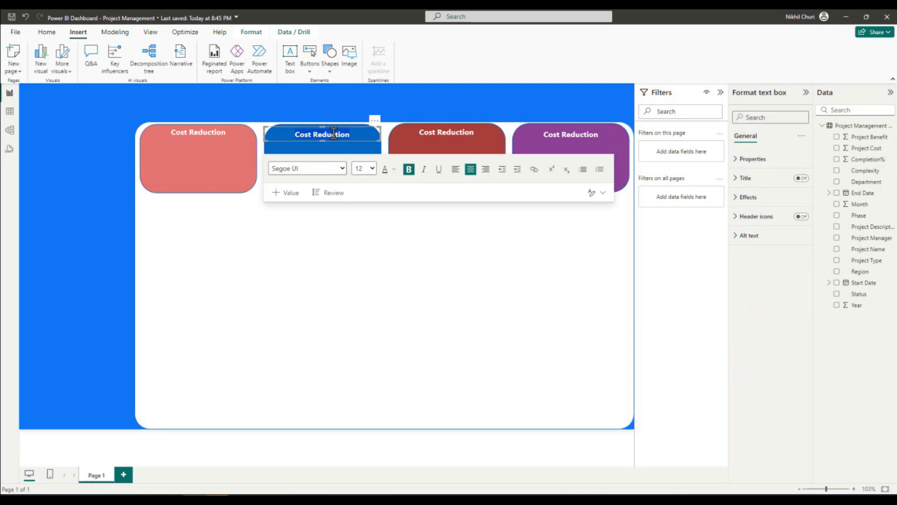
{"action": "type", "text": "Income Generation"}
{"action": "left_click", "coordinate": [325, 102]}
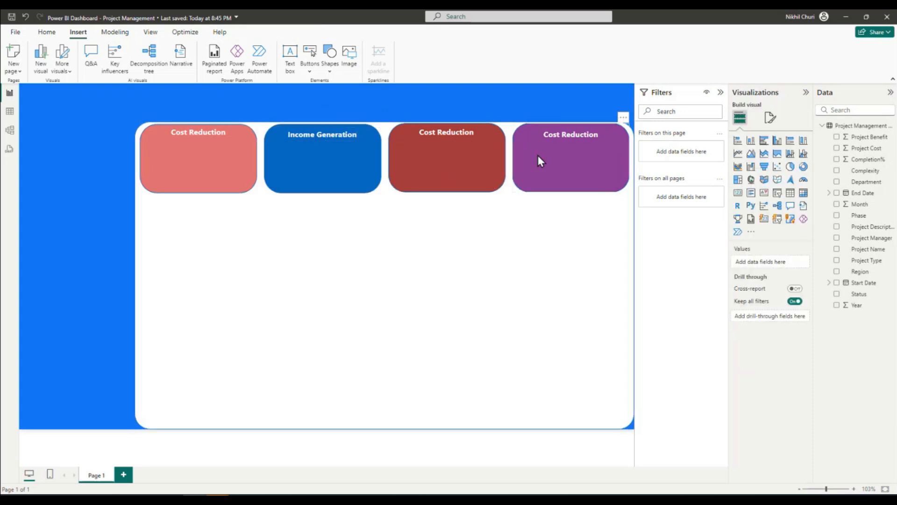
Replace the title text on the dark red card with "Process Improvement"
{"action": "left_click", "coordinate": [455, 137]}
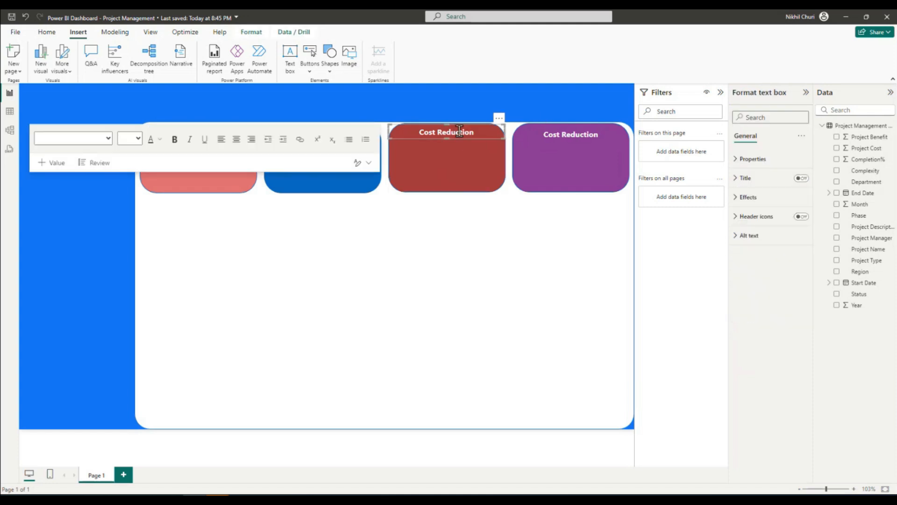
{"action": "triple_click", "coordinate": [460, 131]}
{"action": "type", "text": "Pr"}
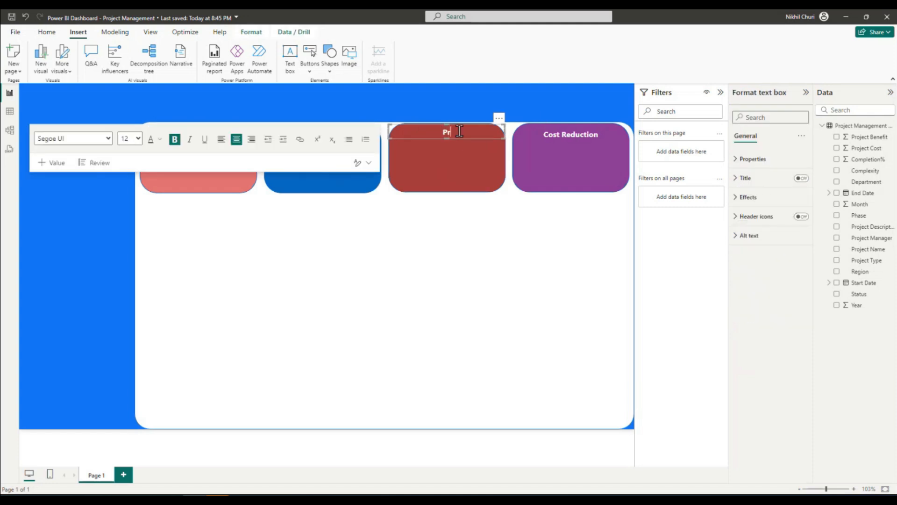
{"action": "type", "text": "ocess Improvement"}
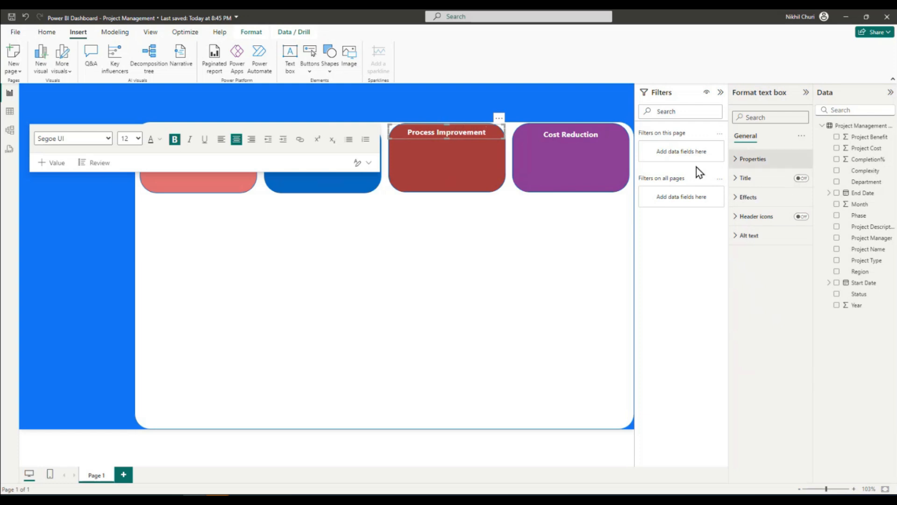
Replace the title text on the purple card with "Working Capital"
{"action": "left_click", "coordinate": [584, 133]}
{"action": "double_click", "coordinate": [585, 134]}
{"action": "left_click", "coordinate": [585, 134]}
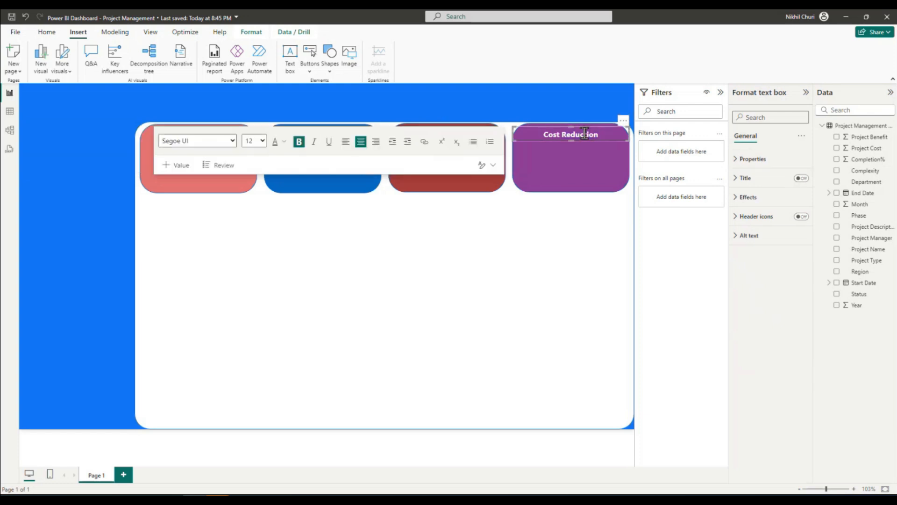
{"action": "double_click", "coordinate": [584, 134]}
{"action": "triple_click", "coordinate": [584, 134]}
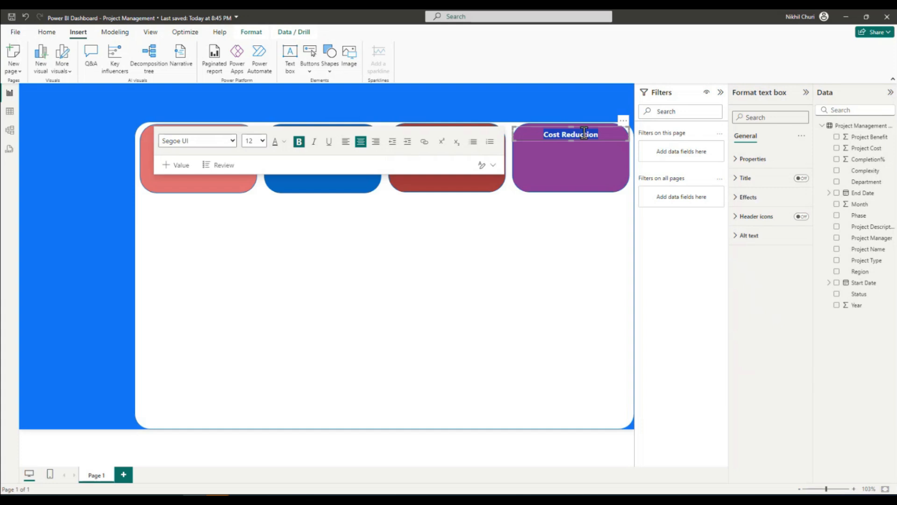
{"action": "type", "text": "Wo"}
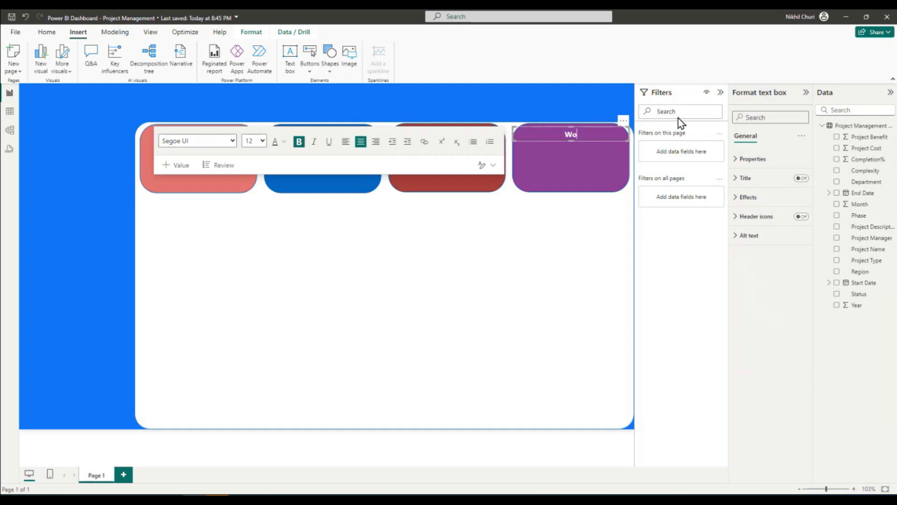
{"action": "type", "text": "rking Capital"}
{"action": "left_click", "coordinate": [56, 232]}
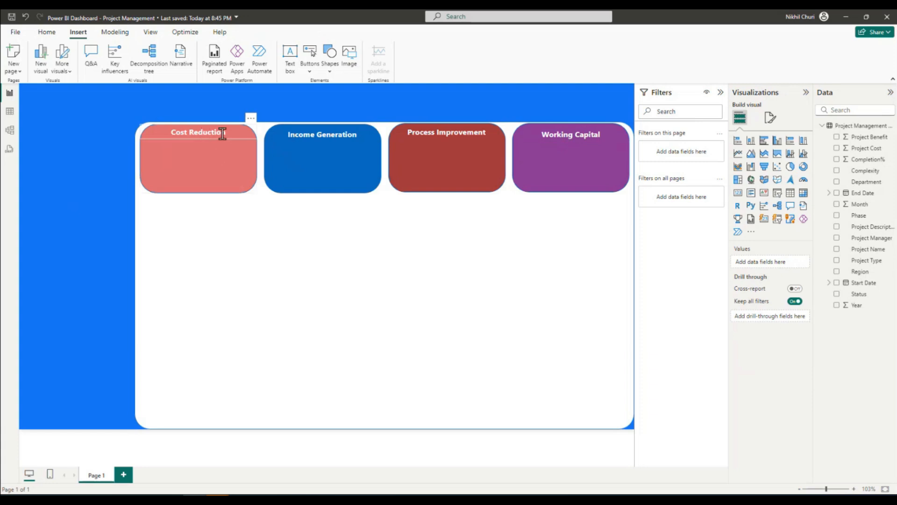
Nudge the Income Generation title slightly up on the blue card to line up with the Cost Reduction title
{"action": "left_click", "coordinate": [302, 134]}
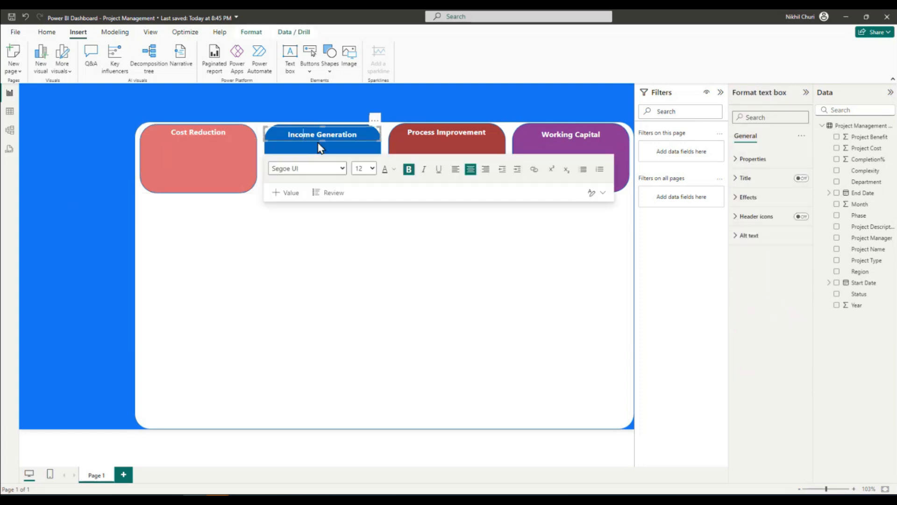
{"action": "left_click", "coordinate": [180, 133]}
{"action": "left_click", "coordinate": [52, 209]}
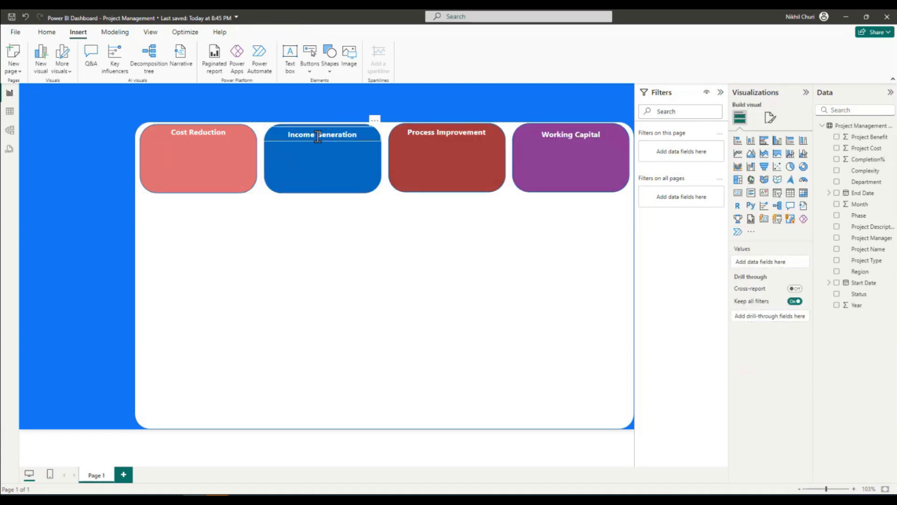
{"action": "left_click", "coordinate": [310, 141]}
{"action": "left_click_drag", "start_coordinate": [310, 140], "coordinate": [311, 138]}
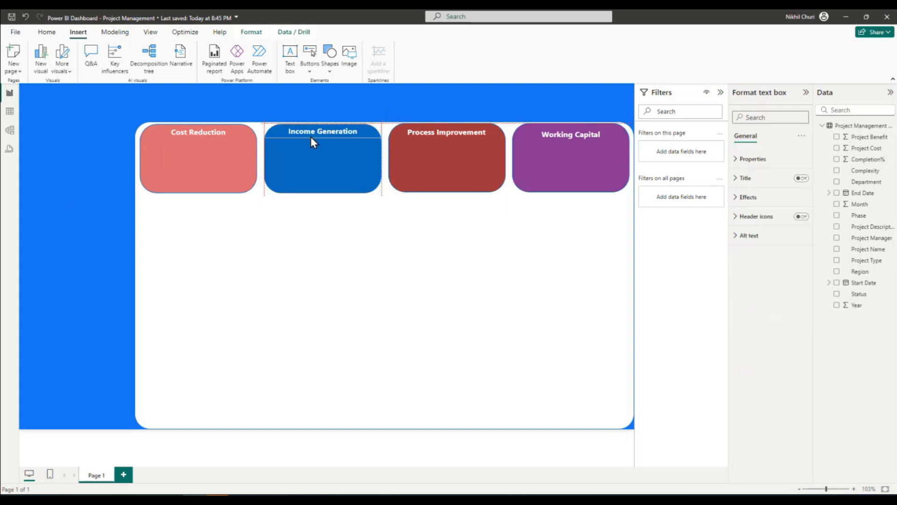
{"action": "left_click", "coordinate": [311, 136]}
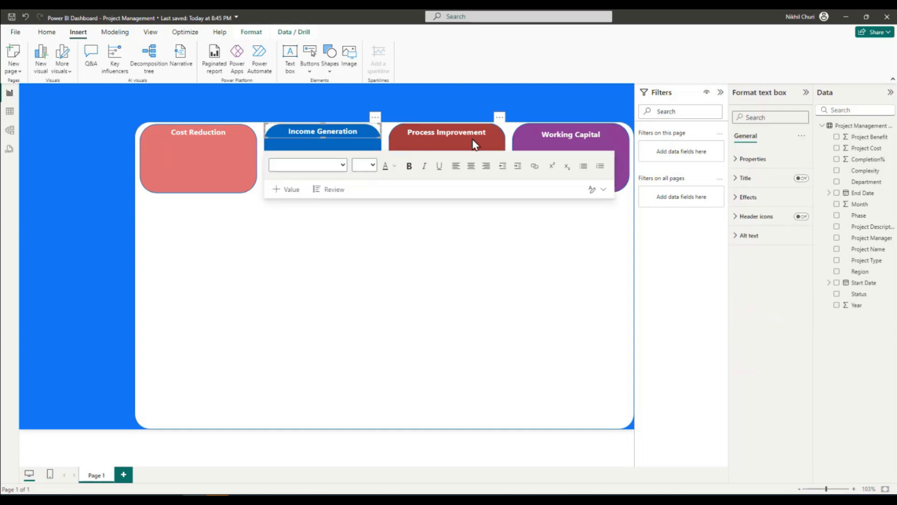
Nudge the Working Capital title slightly up on the purple card to line up with the other titles
{"action": "left_click", "coordinate": [447, 131]}
{"action": "left_click", "coordinate": [563, 134]}
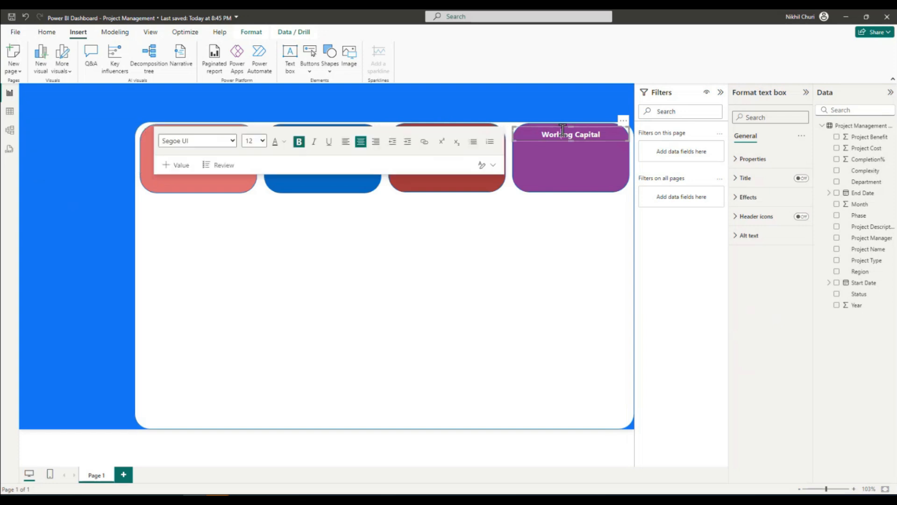
{"action": "left_click", "coordinate": [61, 259]}
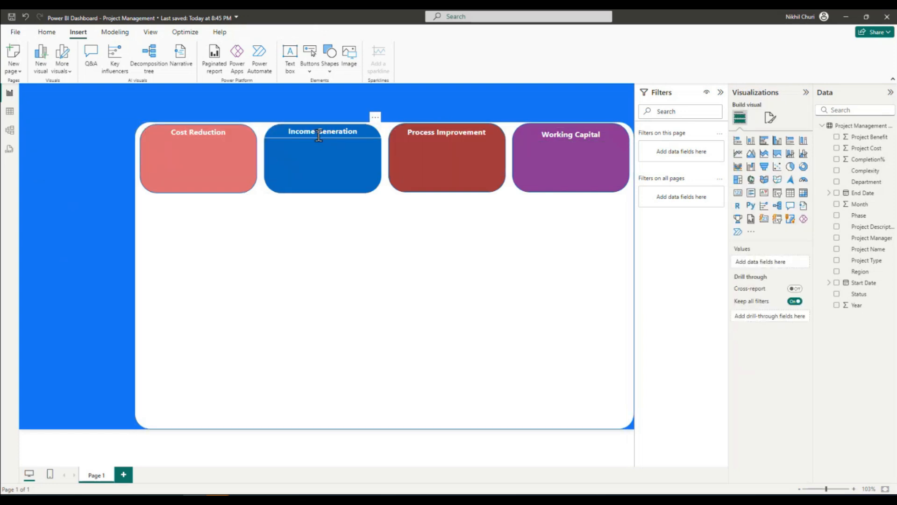
{"action": "left_click", "coordinate": [553, 136]}
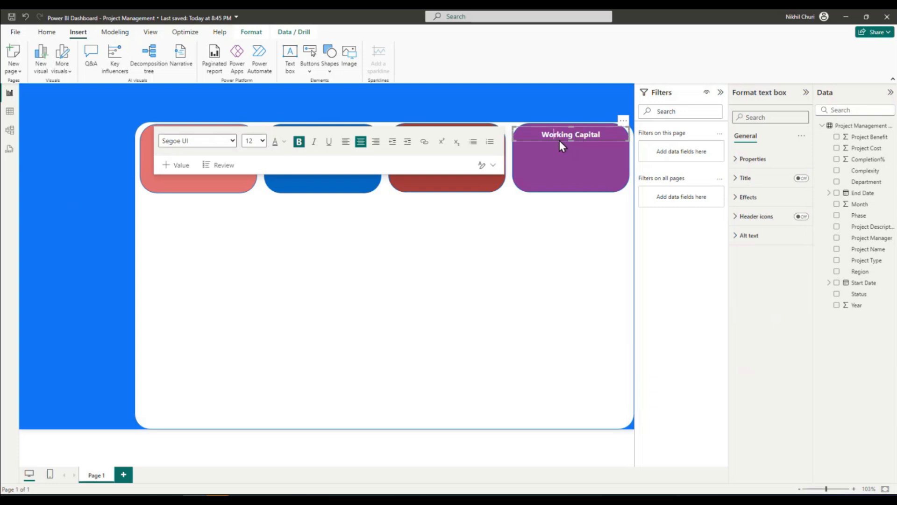
{"action": "left_click_drag", "start_coordinate": [559, 141], "coordinate": [560, 139]}
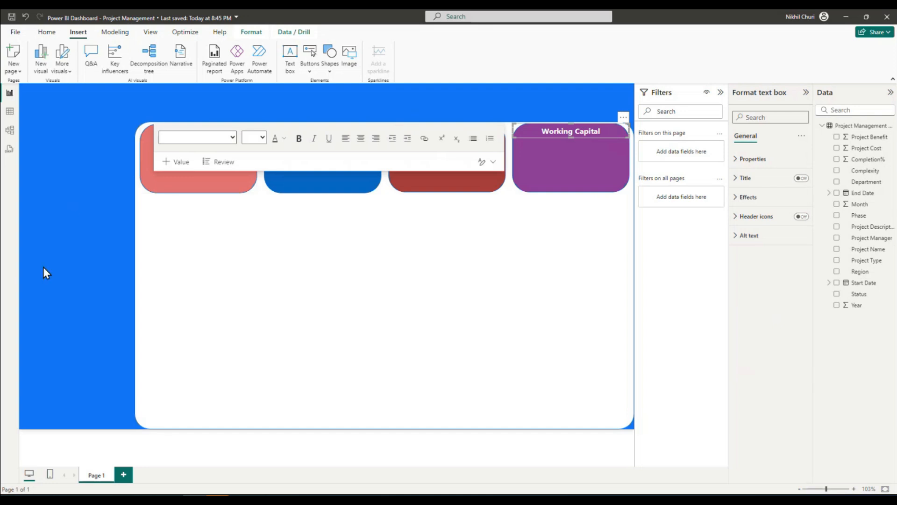
{"action": "left_click", "coordinate": [84, 228]}
Nudge the Process Improvement title slightly up on the dark red card and save the report
{"action": "left_click", "coordinate": [477, 137]}
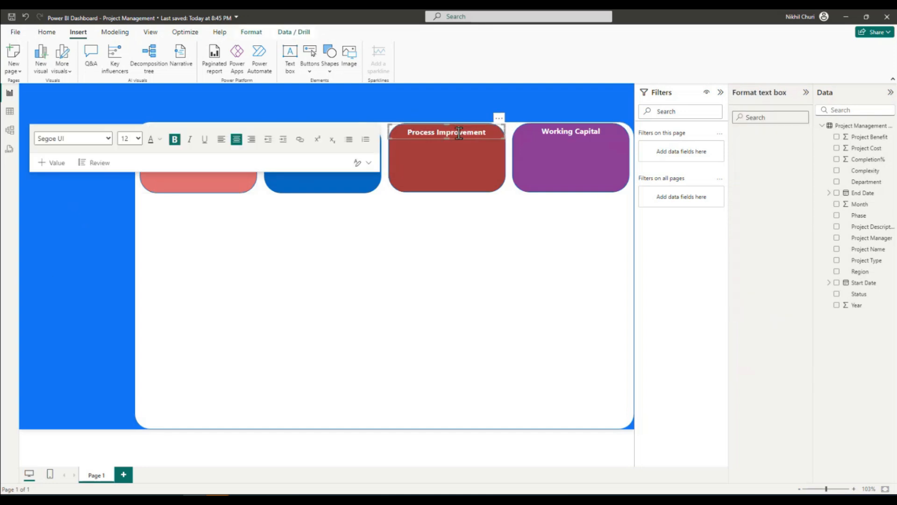
{"action": "left_click", "coordinate": [420, 140]}
{"action": "left_click_drag", "start_coordinate": [419, 139], "coordinate": [420, 136]}
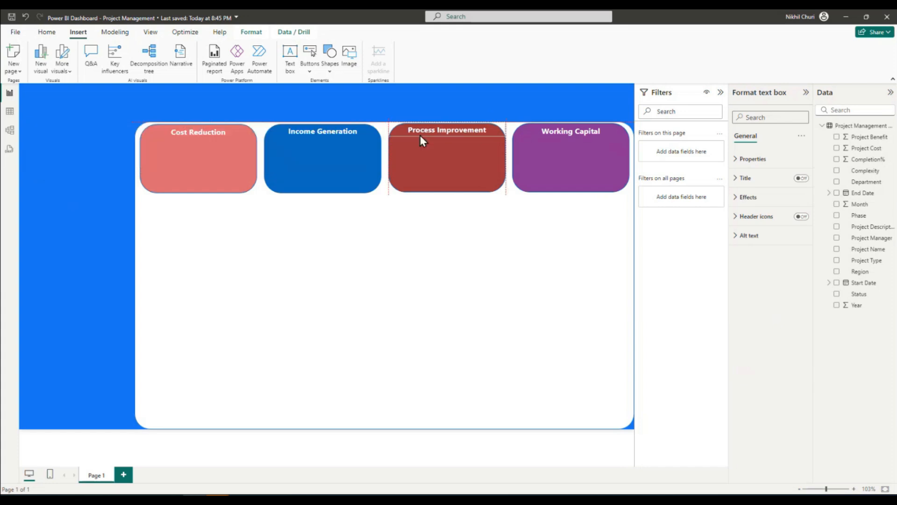
{"action": "left_click", "coordinate": [87, 238]}
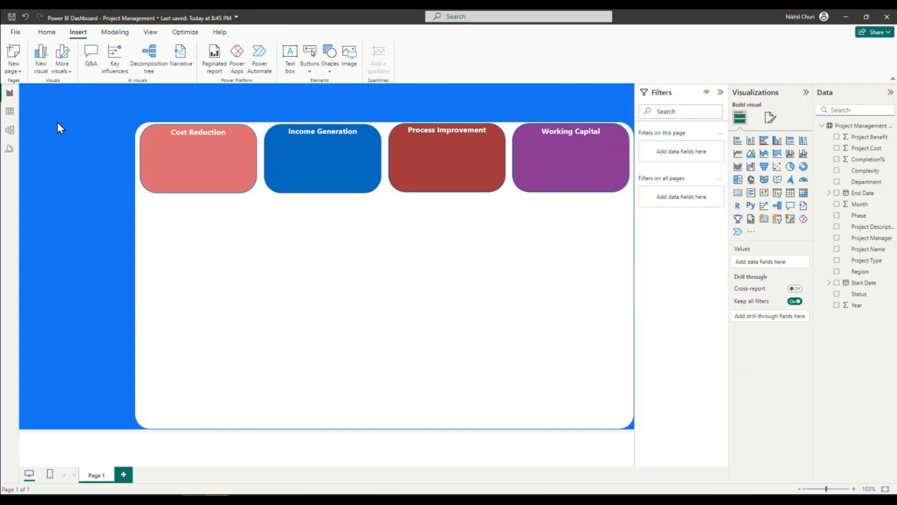
{"action": "left_click", "coordinate": [12, 18]}
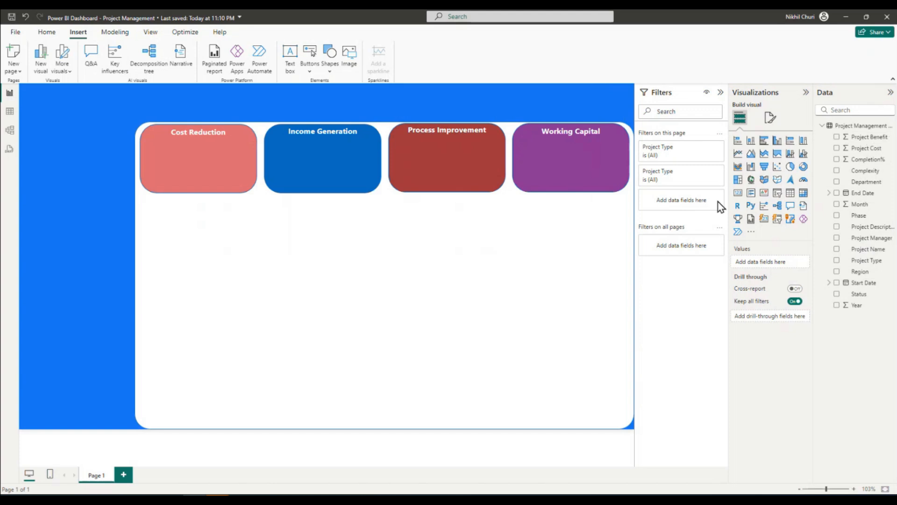
Insert a card visual on the page and populate it with the Project Benefit field
{"action": "left_click", "coordinate": [738, 197]}
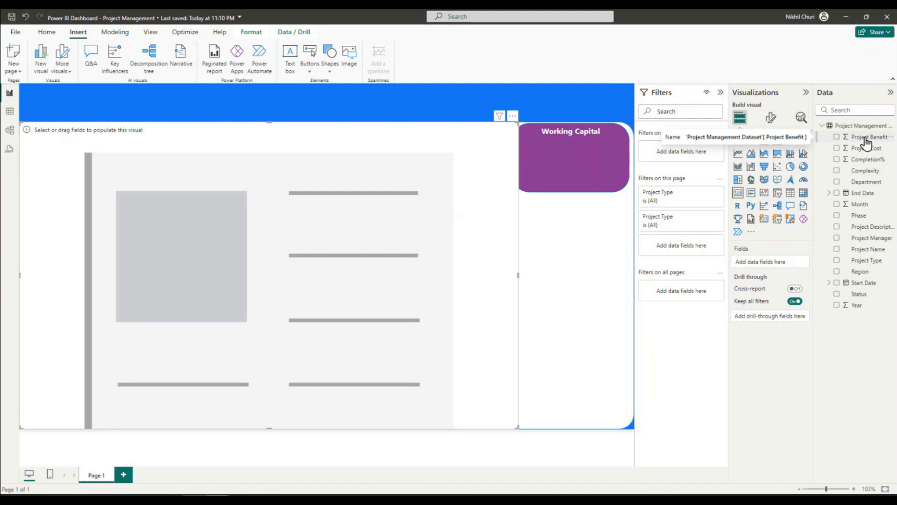
{"action": "left_click_drag", "start_coordinate": [867, 143], "coordinate": [776, 262]}
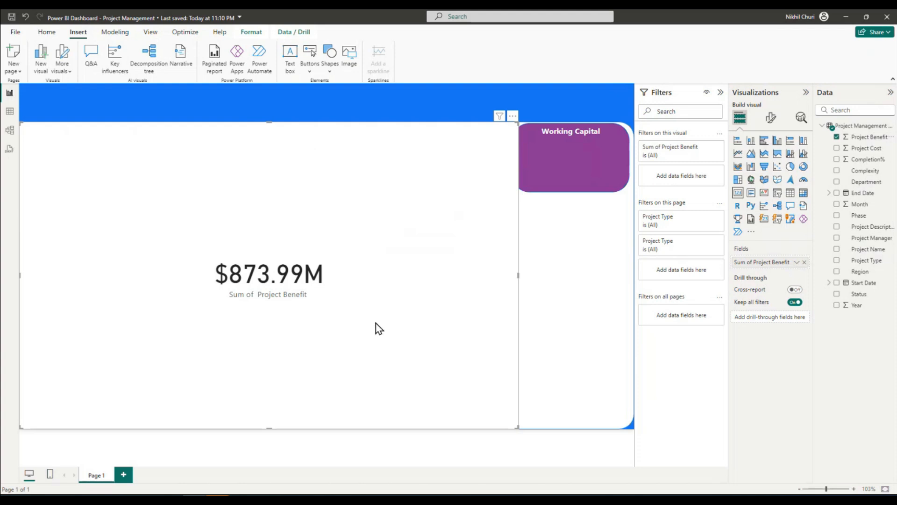
Shrink the Project Benefit card visual to the size of a KPI tile and place it over the Cost Reduction tile
{"action": "left_click_drag", "start_coordinate": [516, 426], "coordinate": [134, 192]}
{"action": "left_click_drag", "start_coordinate": [99, 159], "coordinate": [233, 172]}
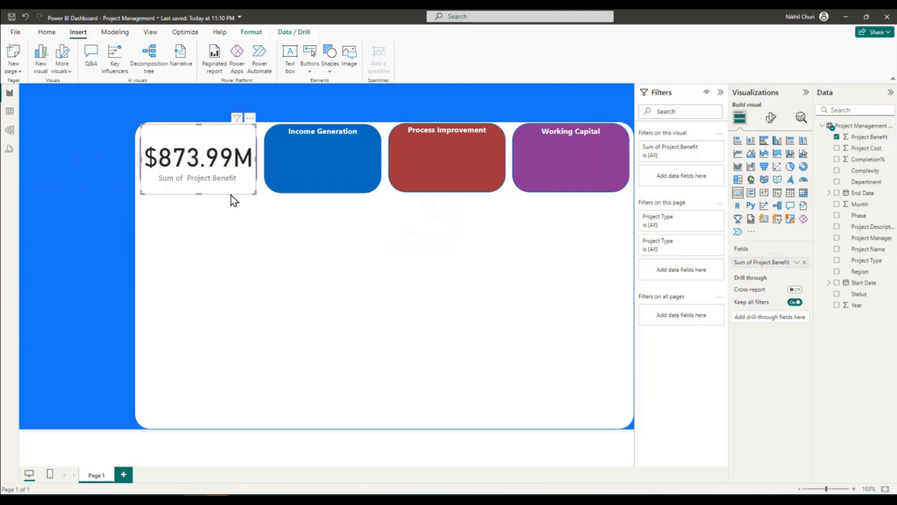
{"action": "left_click_drag", "start_coordinate": [200, 194], "coordinate": [201, 187]}
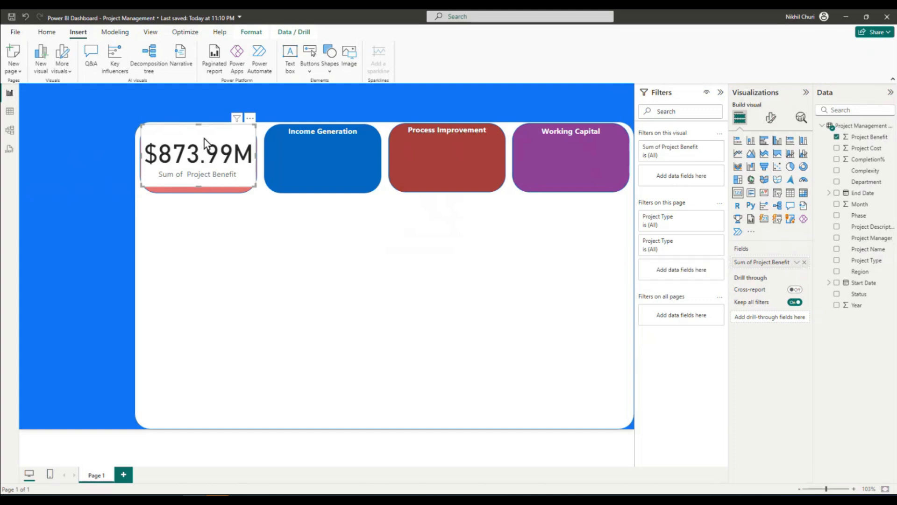
Make the Project Benefit card's callout value bold with 0 decimal places and turn off its category label
{"action": "left_click", "coordinate": [771, 118]}
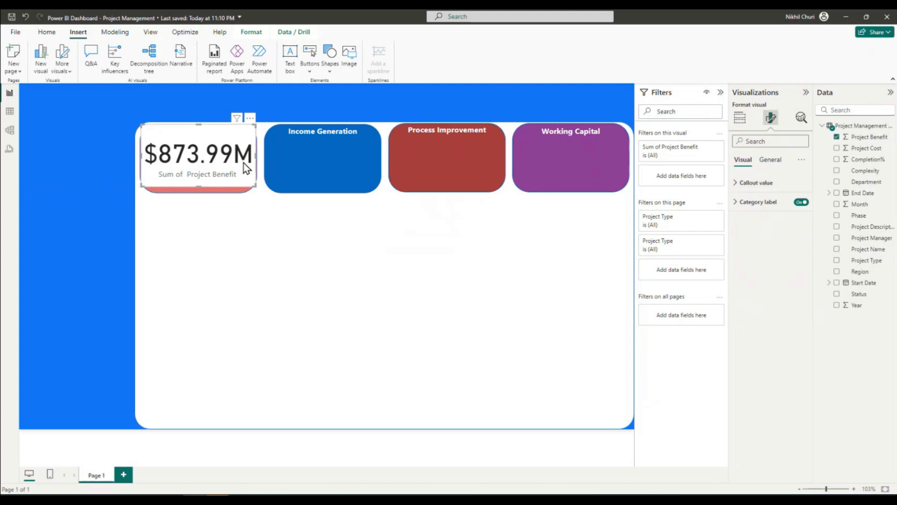
{"action": "left_click", "coordinate": [737, 184]}
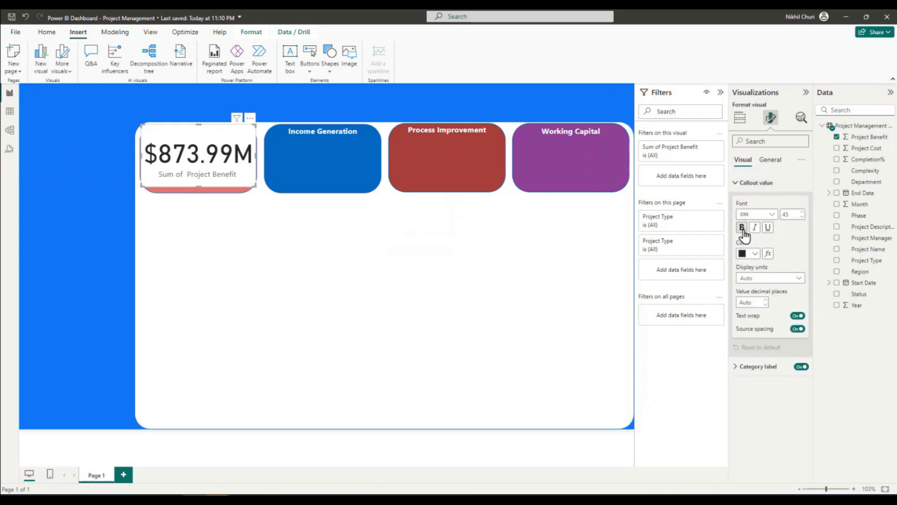
{"action": "left_click", "coordinate": [742, 229]}
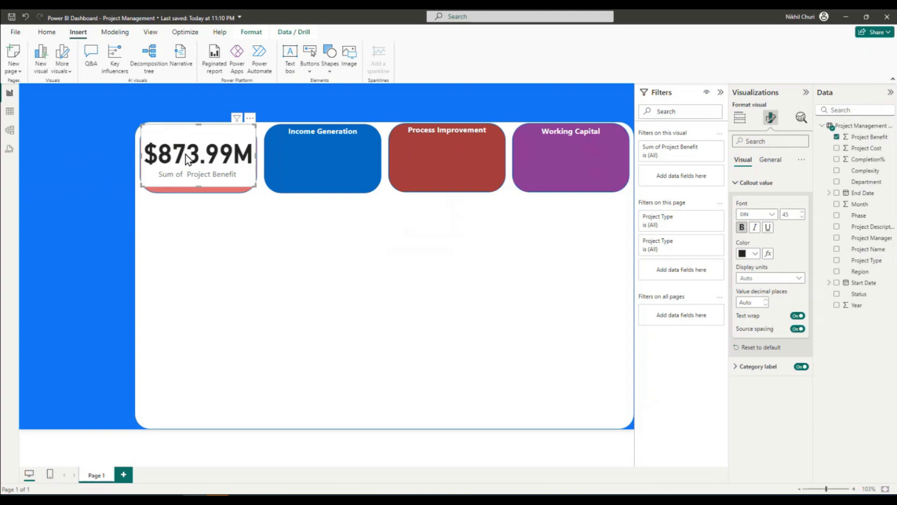
{"action": "left_click", "coordinate": [765, 306]}
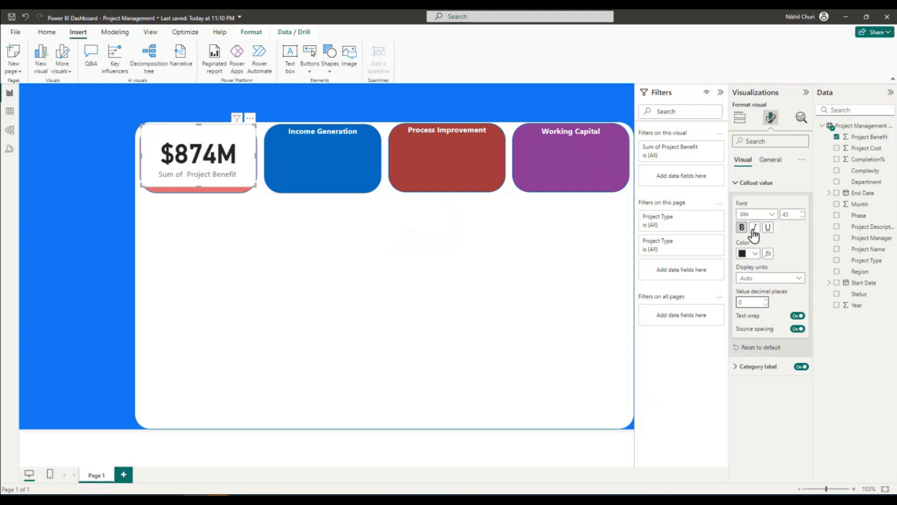
{"action": "left_click", "coordinate": [739, 183]}
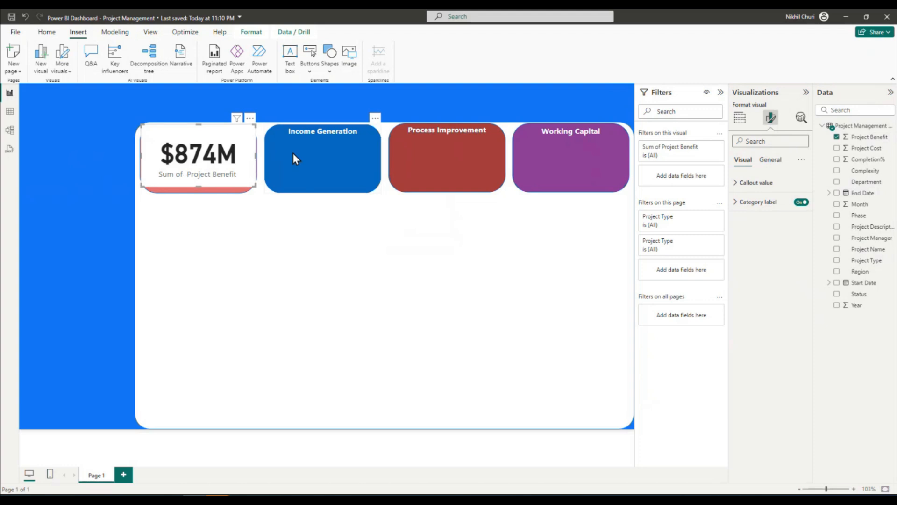
{"action": "left_click", "coordinate": [801, 202]}
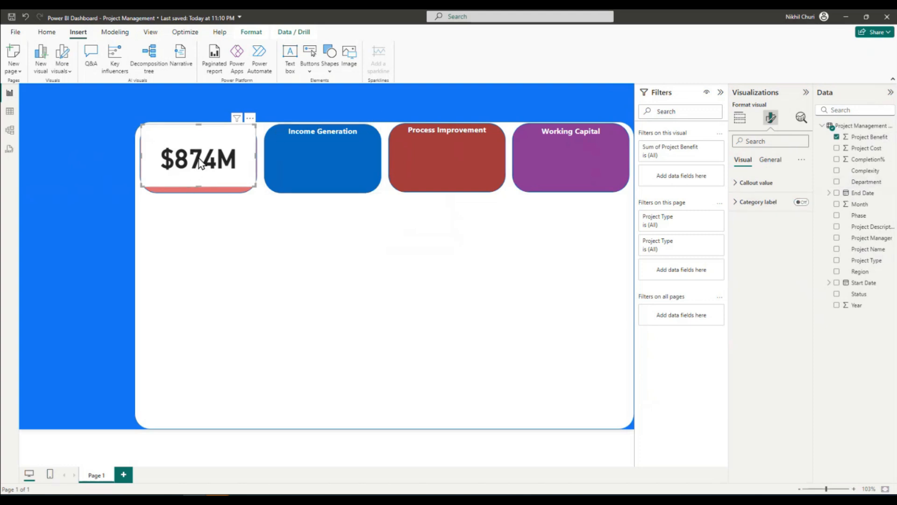
Turn off the Project Benefit card's background and position its value below the Cost Reduction title
{"action": "left_click", "coordinate": [767, 163]}
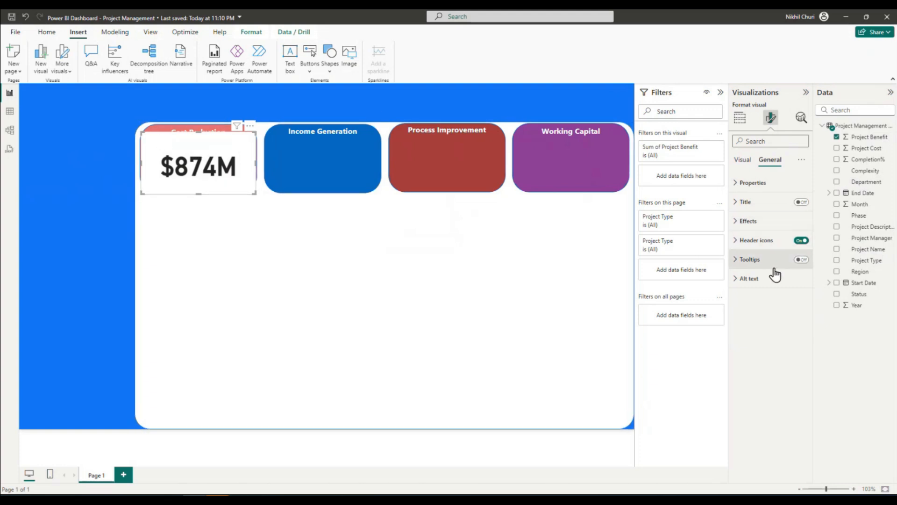
{"action": "left_click", "coordinate": [736, 224]}
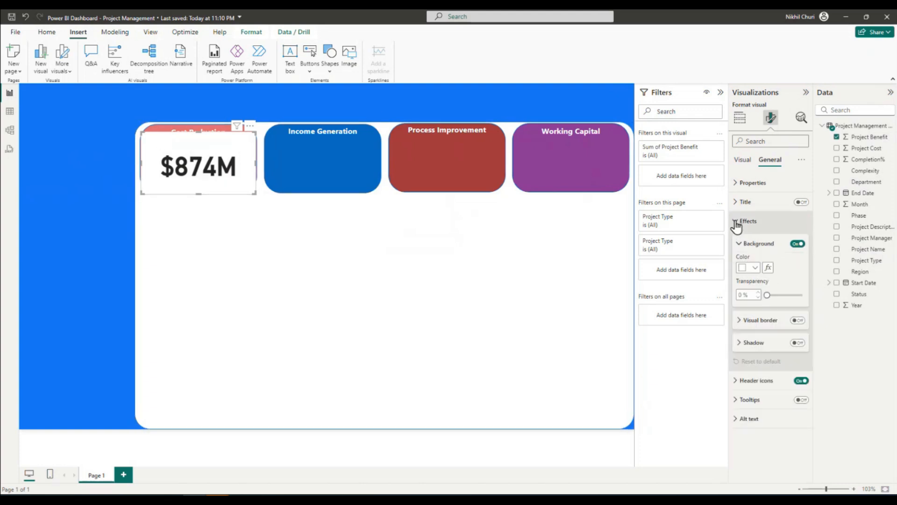
{"action": "left_click", "coordinate": [798, 244]}
{"action": "left_click_drag", "start_coordinate": [204, 156], "coordinate": [203, 161]}
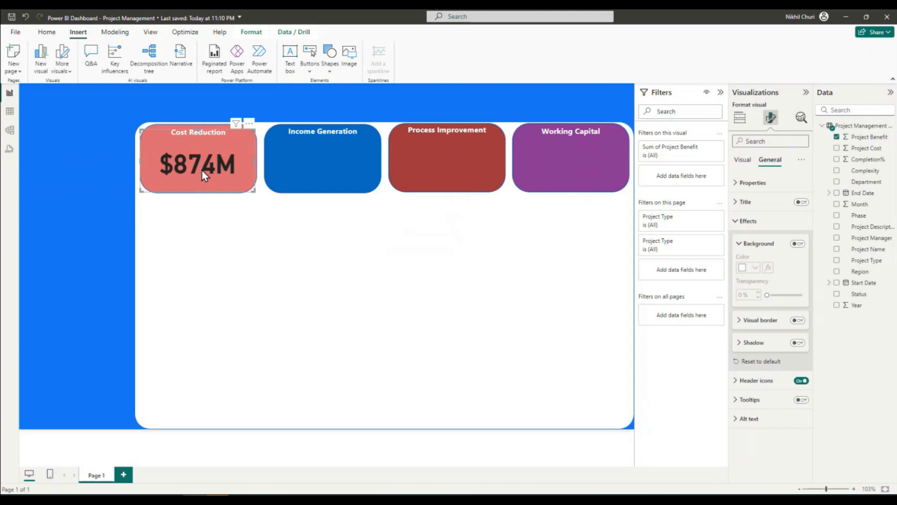
Set the callout value colour on the Cost Reduction tile to white and nudge the value slightly up
{"action": "left_click", "coordinate": [742, 160]}
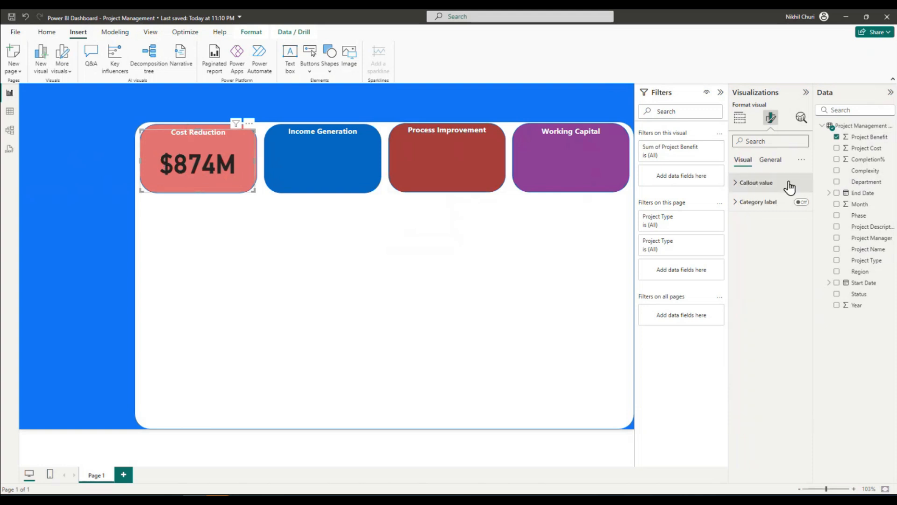
{"action": "left_click", "coordinate": [753, 183]}
{"action": "left_click", "coordinate": [756, 255]}
{"action": "left_click", "coordinate": [747, 285]}
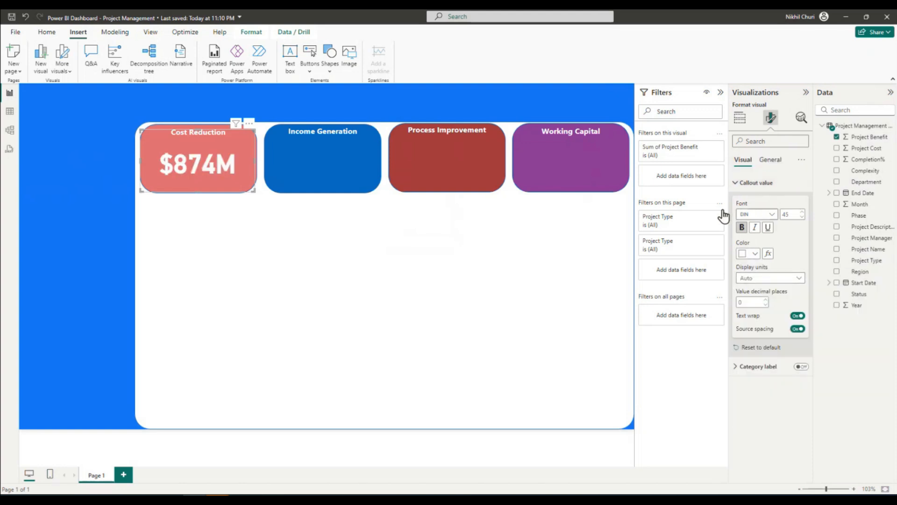
{"action": "left_click", "coordinate": [87, 178]}
{"action": "left_click_drag", "start_coordinate": [203, 168], "coordinate": [203, 164]}
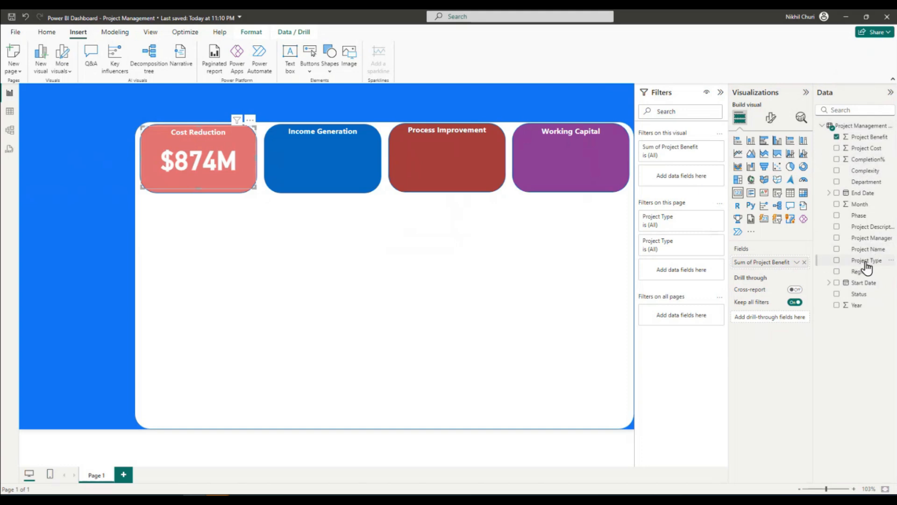
Add Project Type as a visual-level filter on the Cost Reduction value card and limit it to COST REDUCTION
{"action": "left_click_drag", "start_coordinate": [863, 264], "coordinate": [685, 178]}
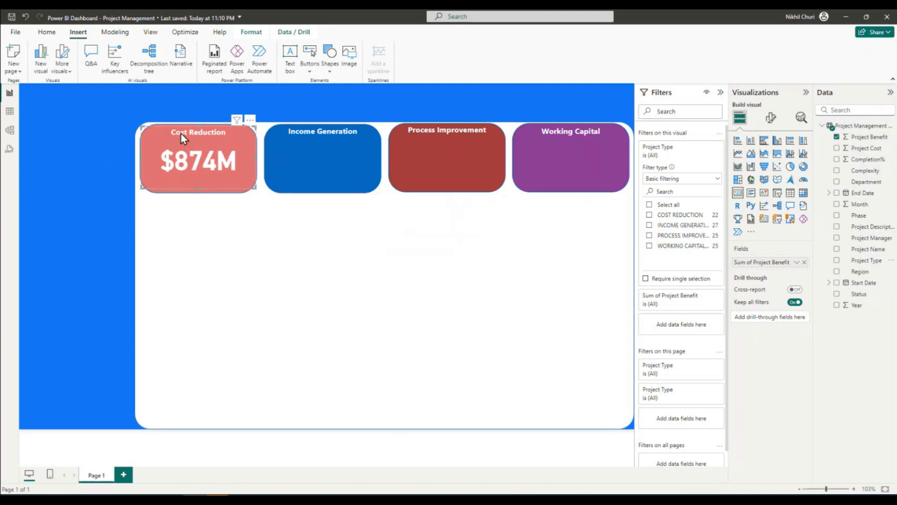
{"action": "left_click", "coordinate": [649, 215]}
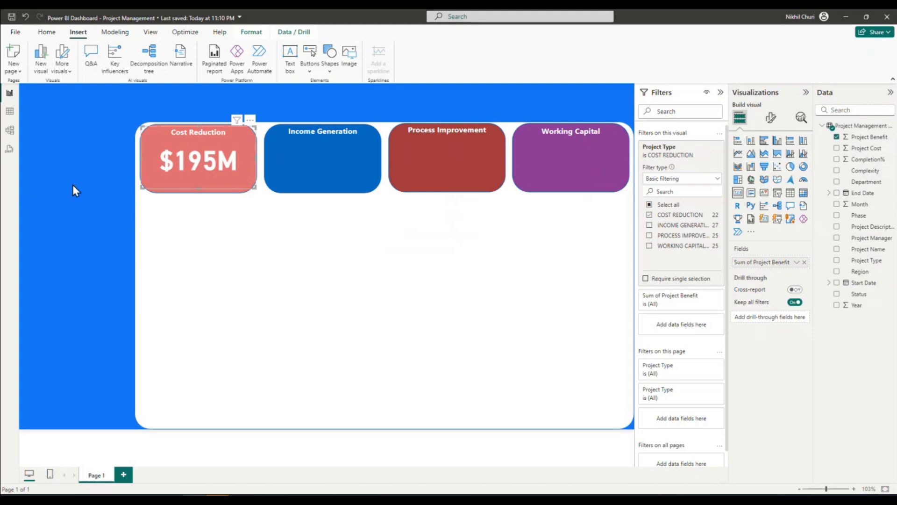
{"action": "left_click", "coordinate": [60, 187]}
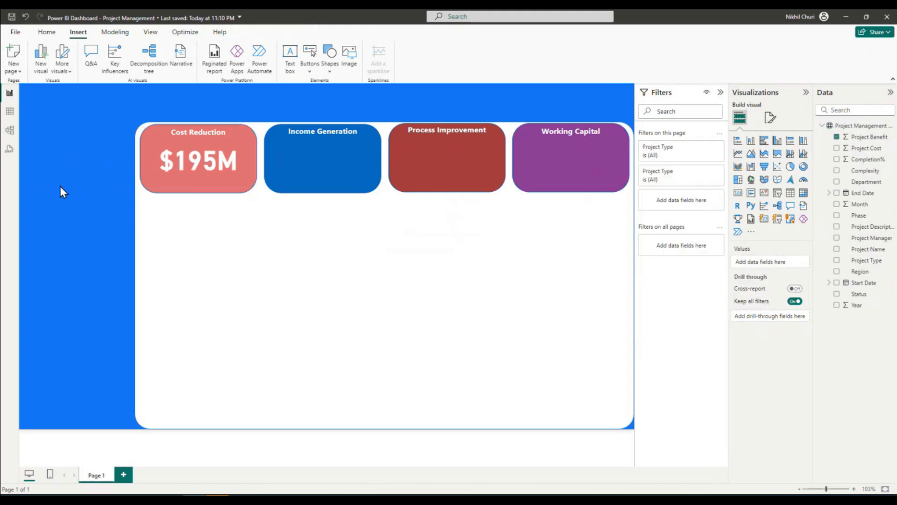
Duplicate the Cost Reduction value card three times, placing the copies on the Income Generation, Process Improvement and Working Capital tiles
{"action": "left_click", "coordinate": [193, 180]}
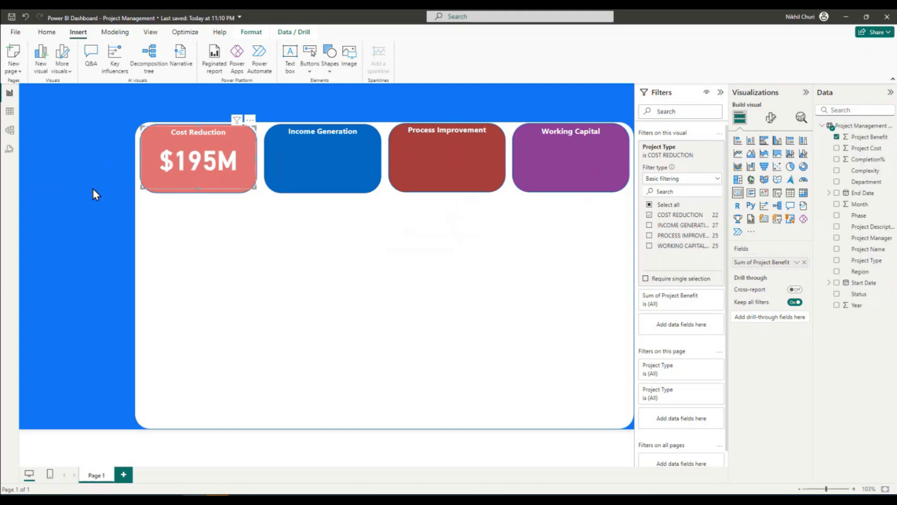
{"action": "left_click", "coordinate": [77, 189]}
{"action": "key", "text": "ctrl+v"}
{"action": "left_click_drag", "start_coordinate": [188, 169], "coordinate": [304, 168]}
{"action": "key", "text": "ctrl+v"}
{"action": "left_click_drag", "start_coordinate": [188, 165], "coordinate": [434, 159]}
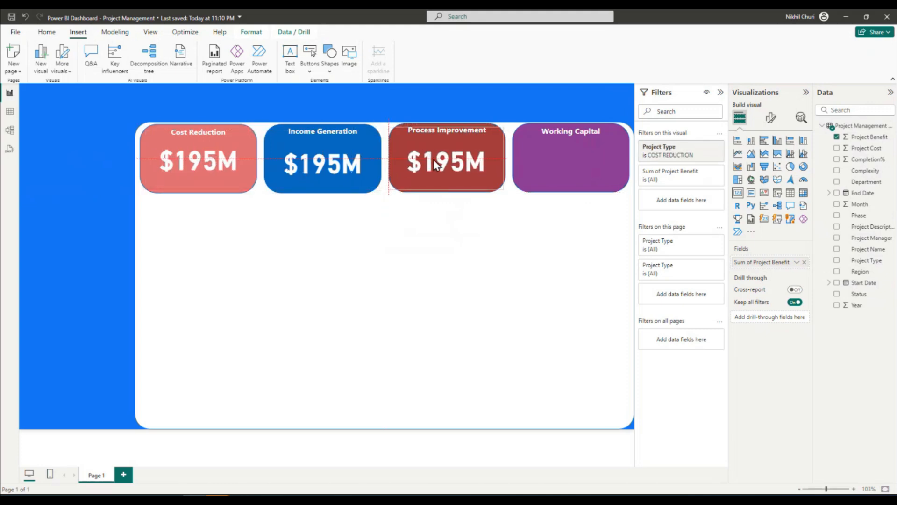
{"action": "key", "text": "ctrl+v"}
{"action": "left_click_drag", "start_coordinate": [268, 161], "coordinate": [569, 163]}
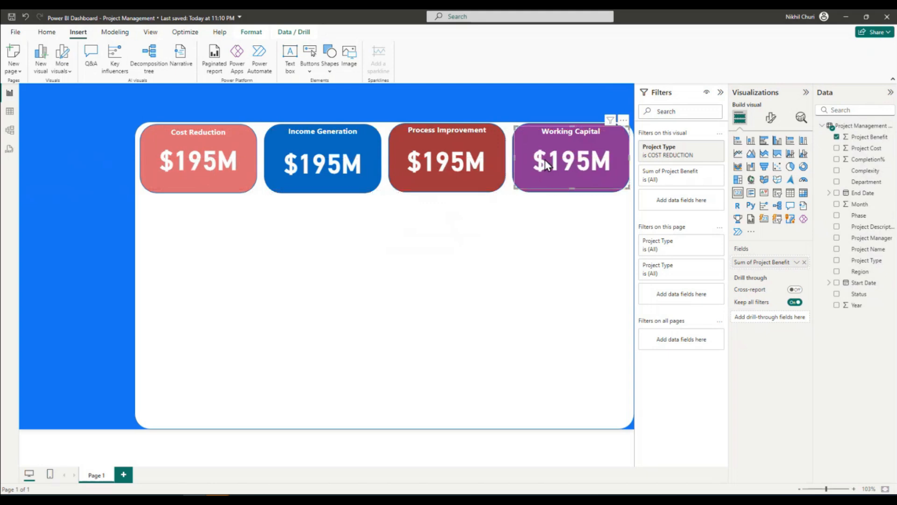
Nudge the copied values on the Income Generation and Process Improvement tiles slightly up
{"action": "left_click", "coordinate": [332, 166]}
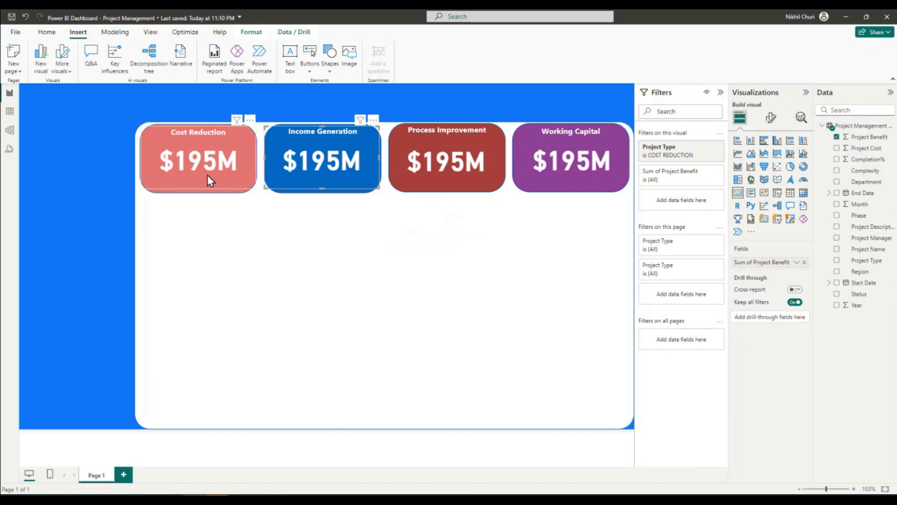
{"action": "left_click", "coordinate": [456, 171]}
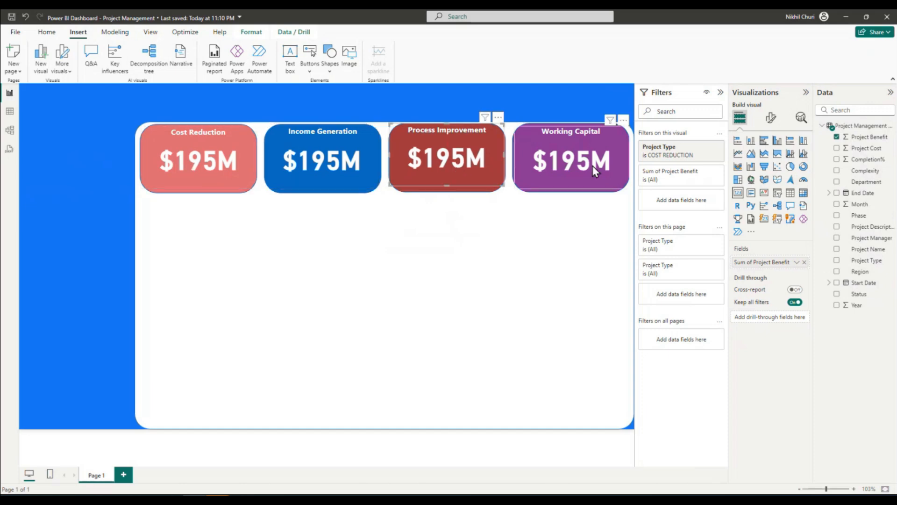
{"action": "left_click", "coordinate": [585, 161]}
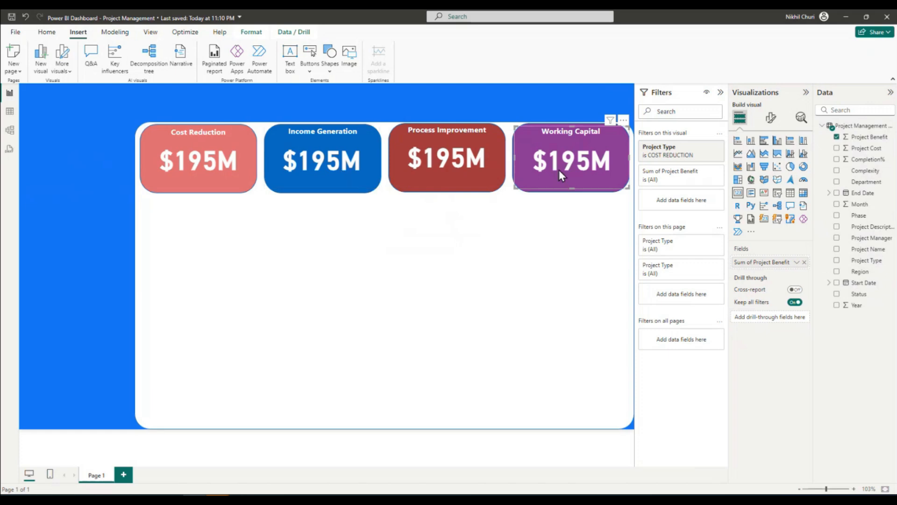
Change the Project Type filter of the value card on the Income Generation tile from Cost Reduction to Income Generation
{"action": "left_click", "coordinate": [321, 170]}
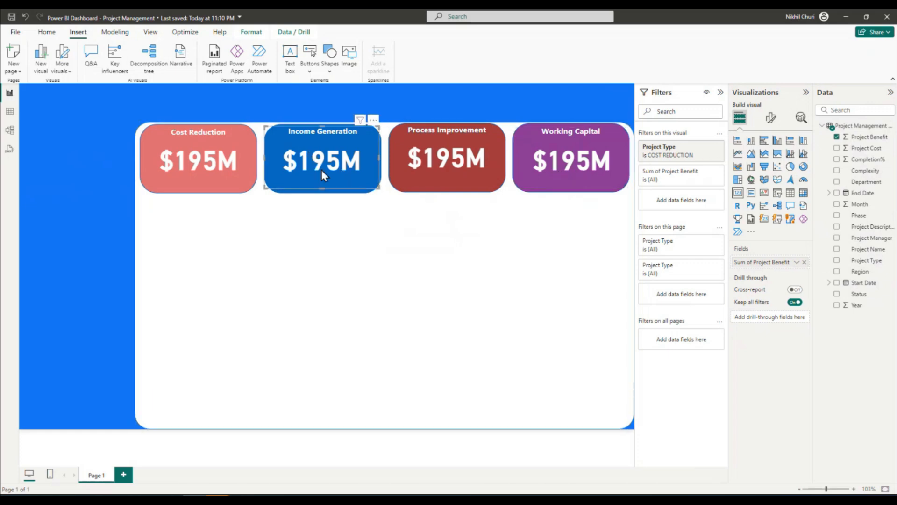
{"action": "left_click", "coordinate": [685, 177]}
{"action": "left_click", "coordinate": [686, 176]}
{"action": "left_click", "coordinate": [697, 148]}
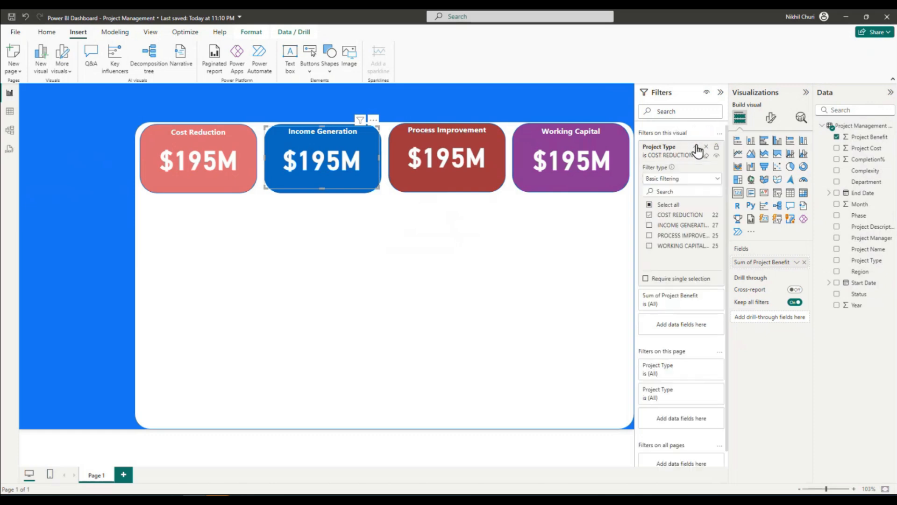
{"action": "left_click", "coordinate": [649, 215]}
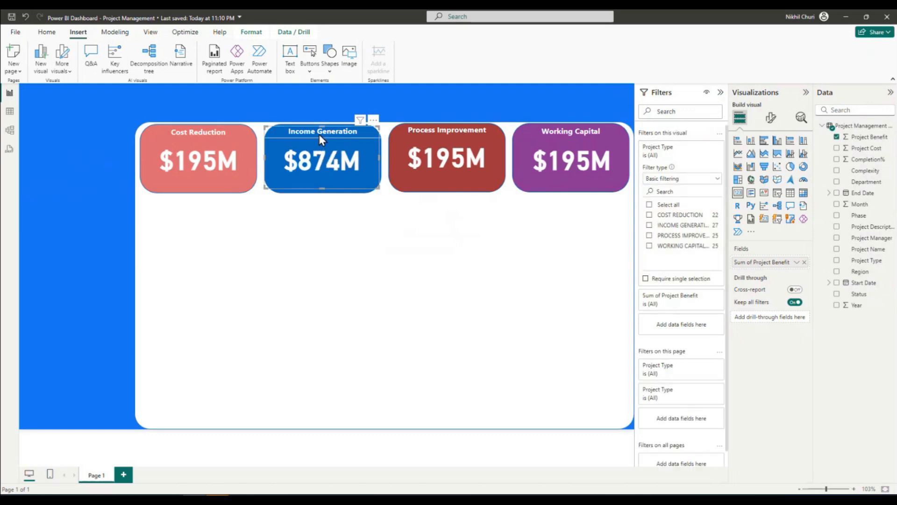
{"action": "left_click", "coordinate": [650, 225]}
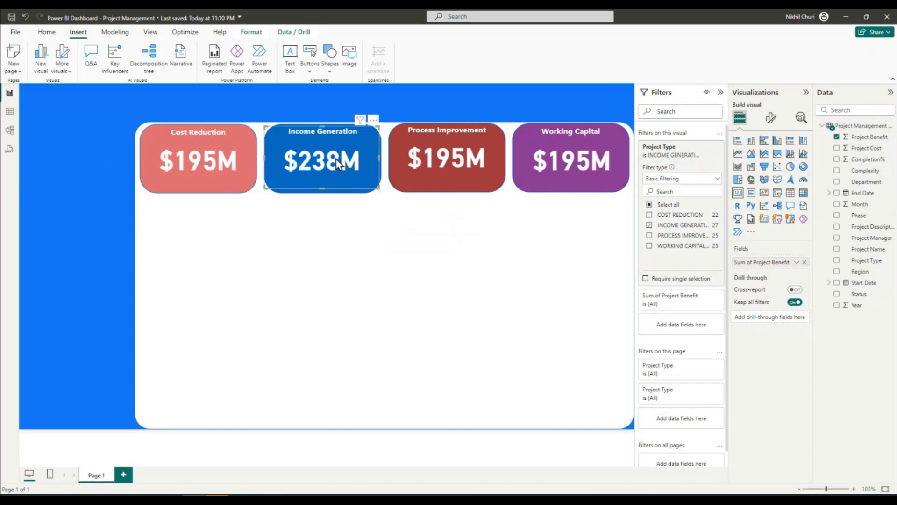
Switch the Project Type filter of the value card on the Process Improvement tile to Process Improvement only
{"action": "left_click", "coordinate": [427, 184]}
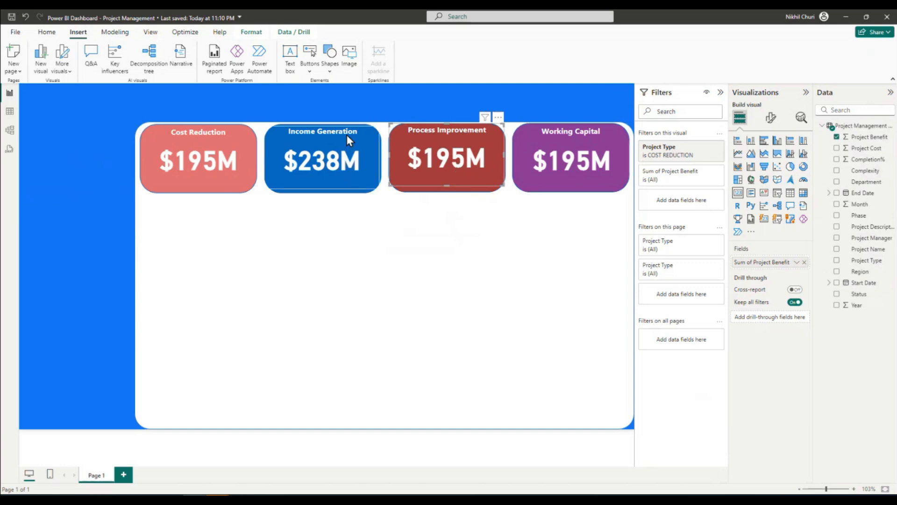
{"action": "left_click", "coordinate": [695, 148]}
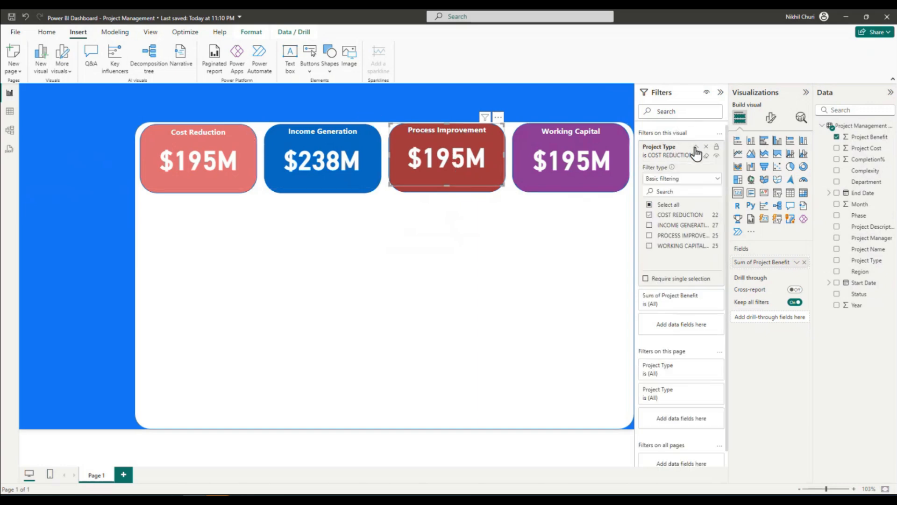
{"action": "left_click", "coordinate": [649, 235]}
{"action": "left_click", "coordinate": [649, 215]}
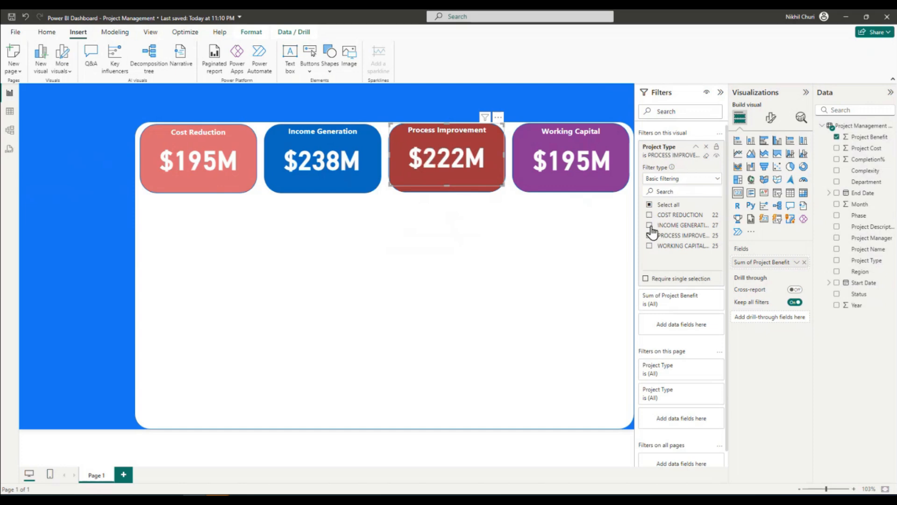
Set the Project Type filter of the value card on the purple tile to Working Capital only
{"action": "left_click", "coordinate": [573, 176]}
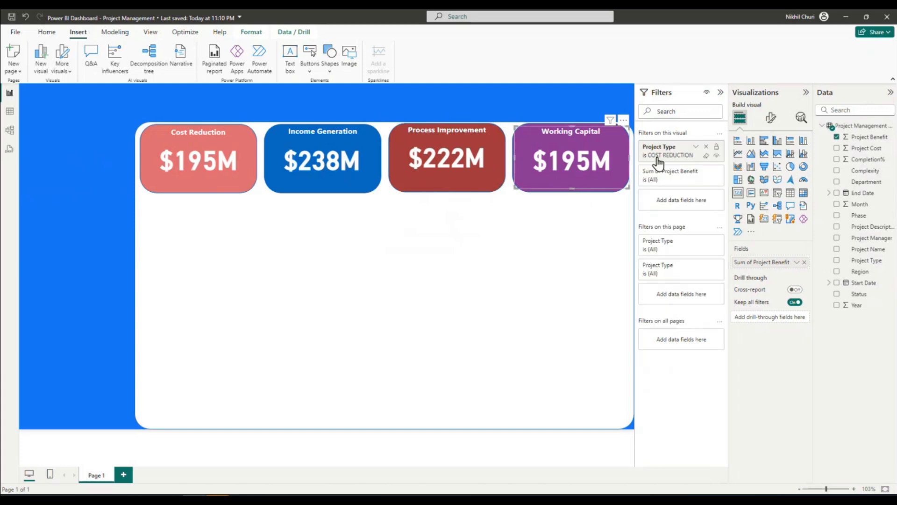
{"action": "left_click", "coordinate": [696, 147]}
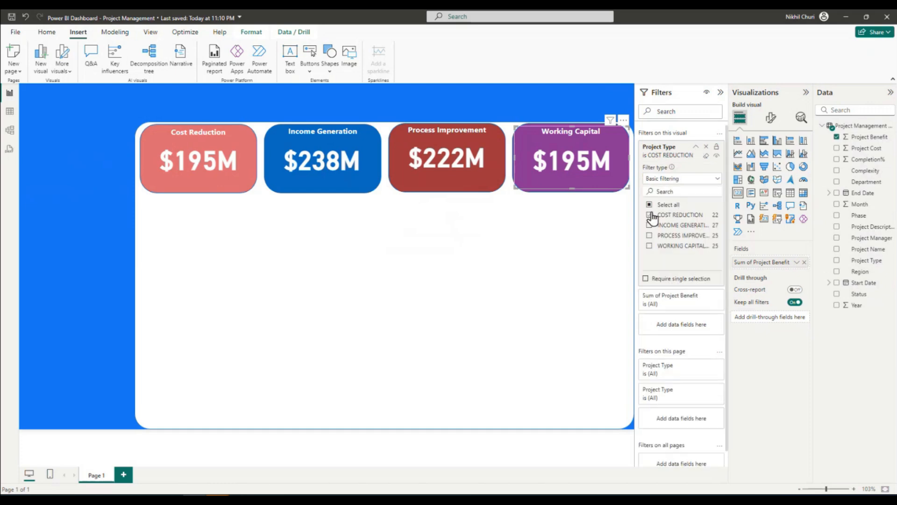
{"action": "left_click", "coordinate": [649, 215]}
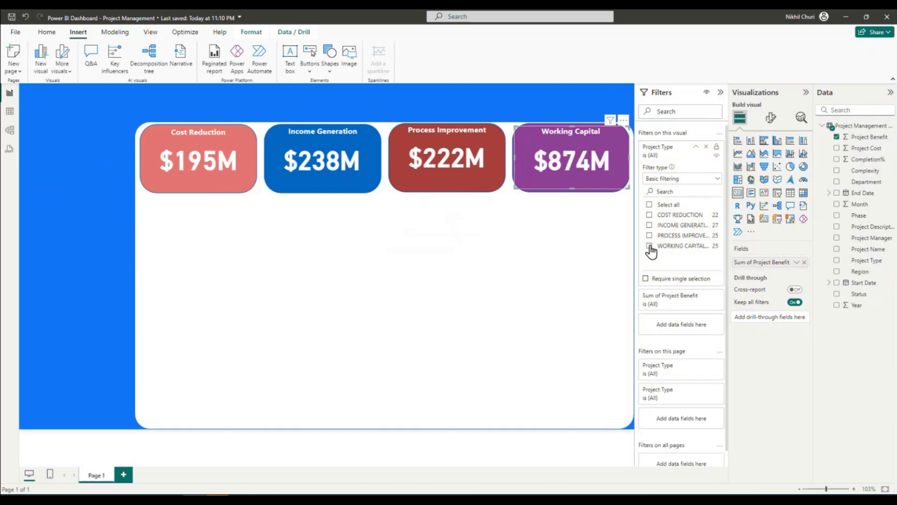
{"action": "left_click", "coordinate": [649, 246]}
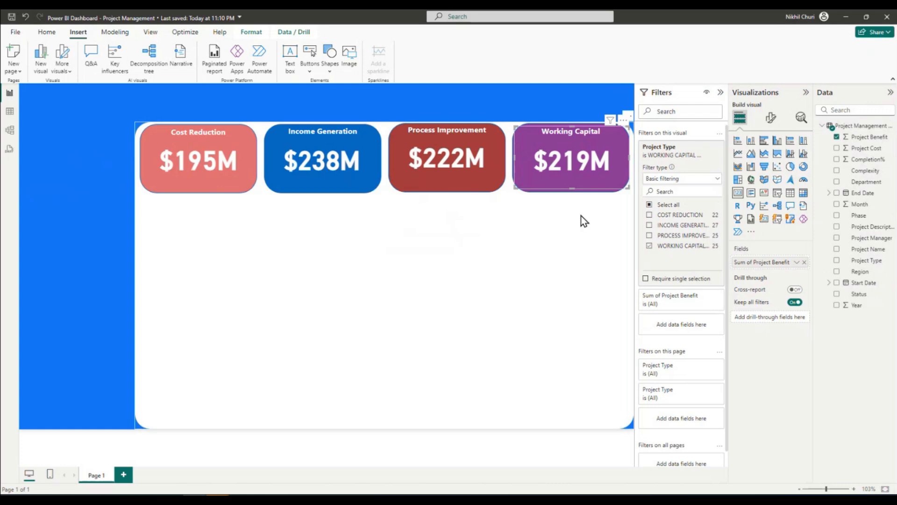
Nudge the value cards on the Income Generation, Cost Reduction and Working Capital tiles into better positions
{"action": "left_click", "coordinate": [340, 161]}
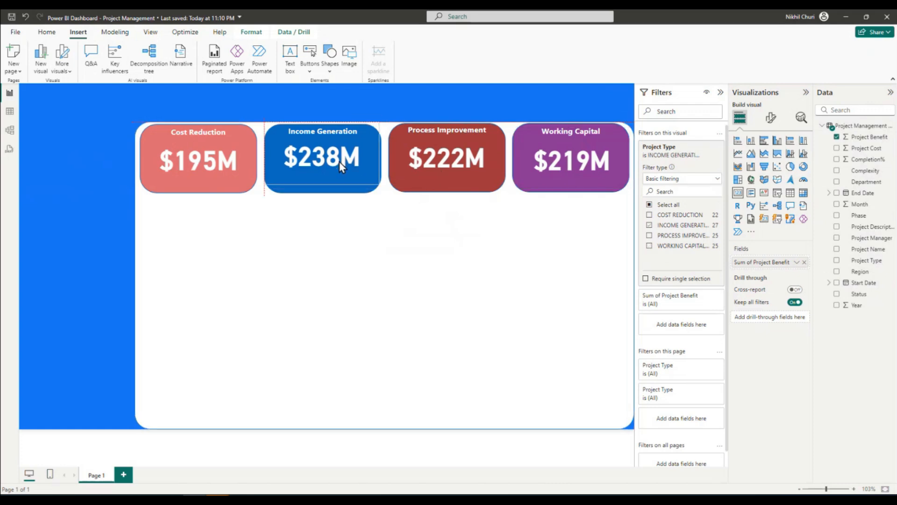
{"action": "left_click", "coordinate": [198, 159]}
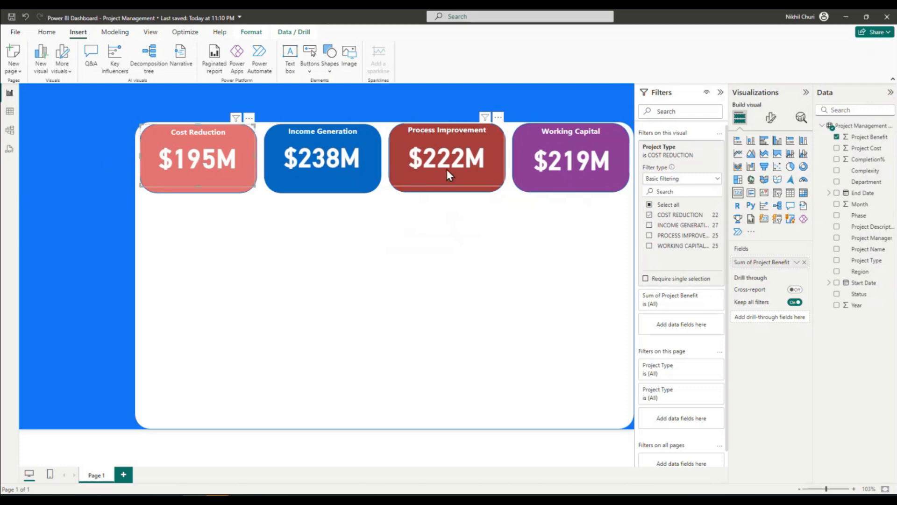
{"action": "left_click", "coordinate": [560, 158]}
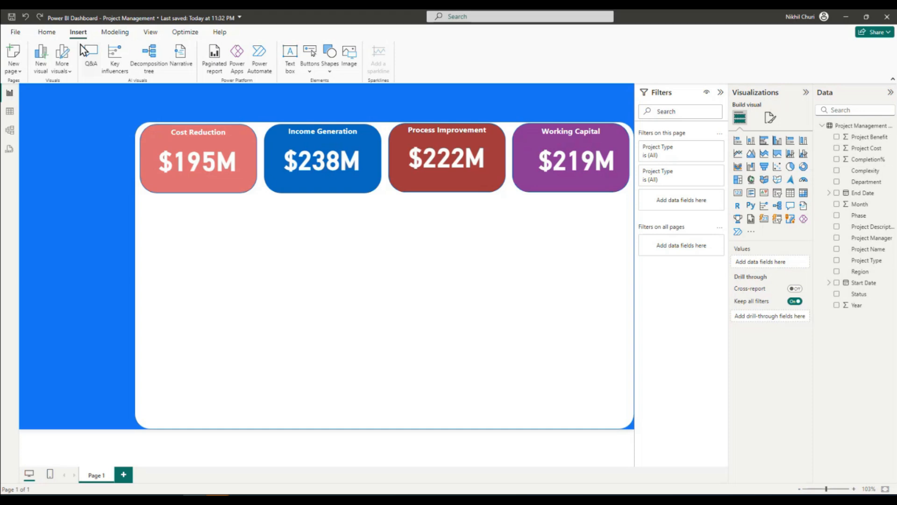
Insert the image working.png from the Project Management Dashboard folder onto the report page
{"action": "left_click", "coordinate": [53, 32]}
{"action": "left_click", "coordinate": [76, 33]}
{"action": "left_click", "coordinate": [353, 57]}
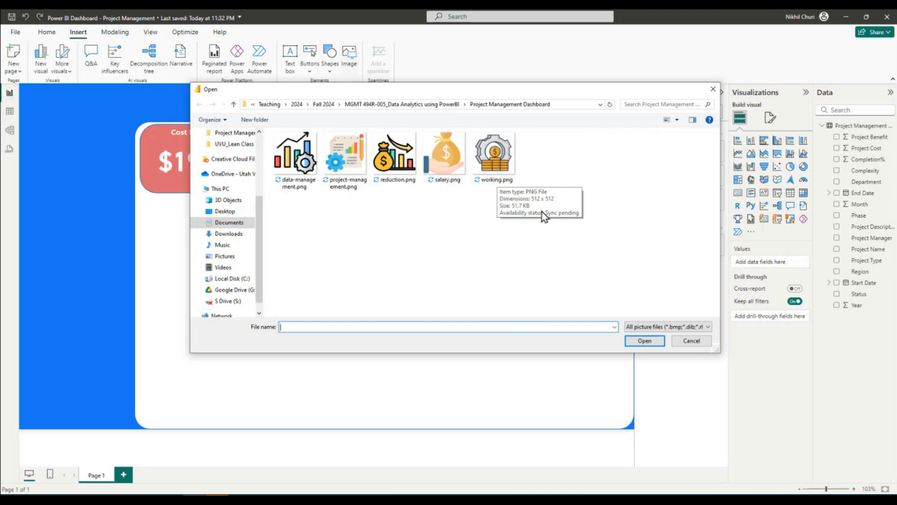
{"action": "left_click", "coordinate": [498, 161]}
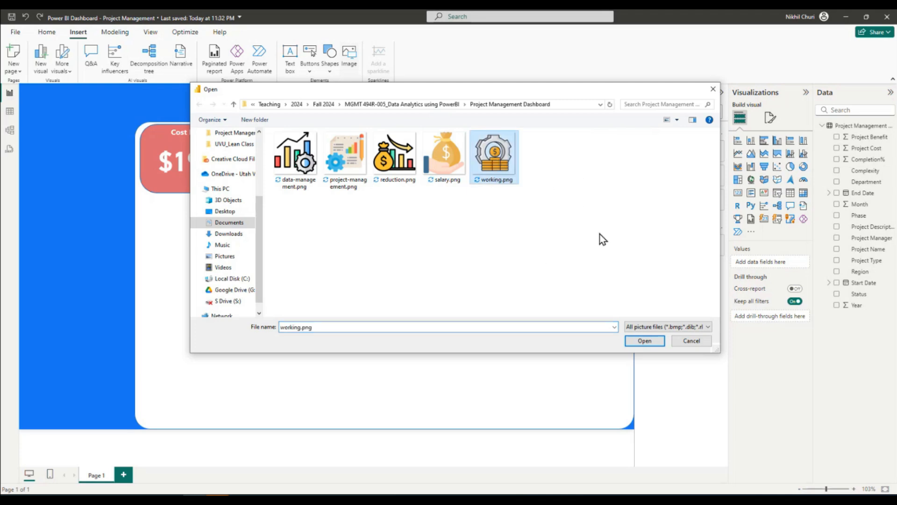
{"action": "left_click", "coordinate": [649, 344]}
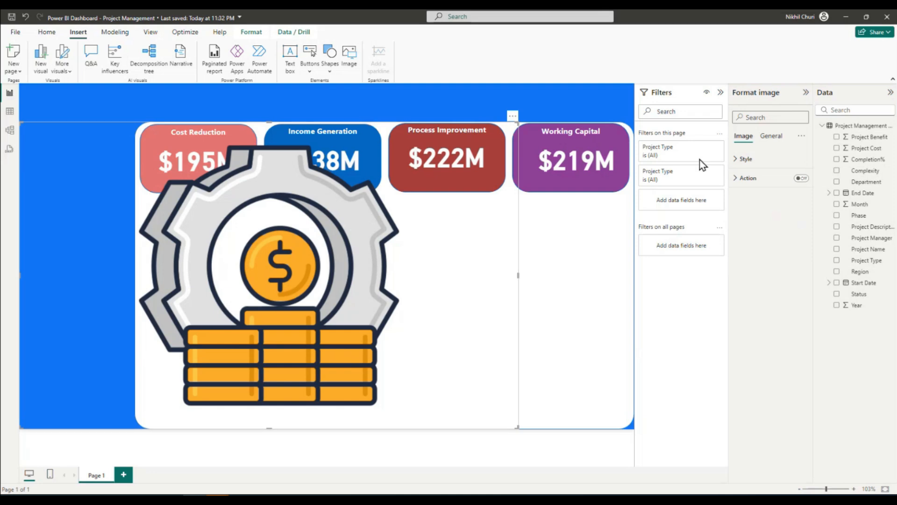
Set the size of the inserted gear-and-coins image to height 70 and width 70
{"action": "left_click", "coordinate": [772, 136]}
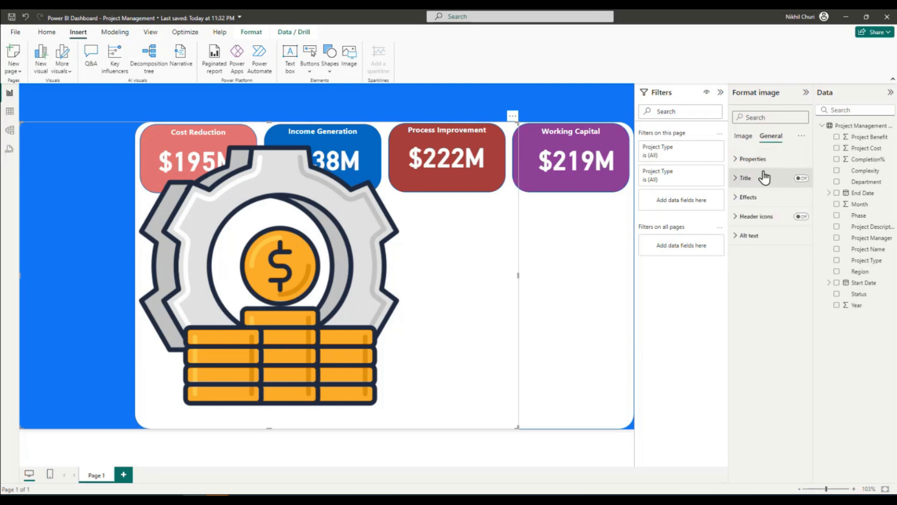
{"action": "left_click", "coordinate": [738, 159]}
{"action": "left_click", "coordinate": [748, 206]}
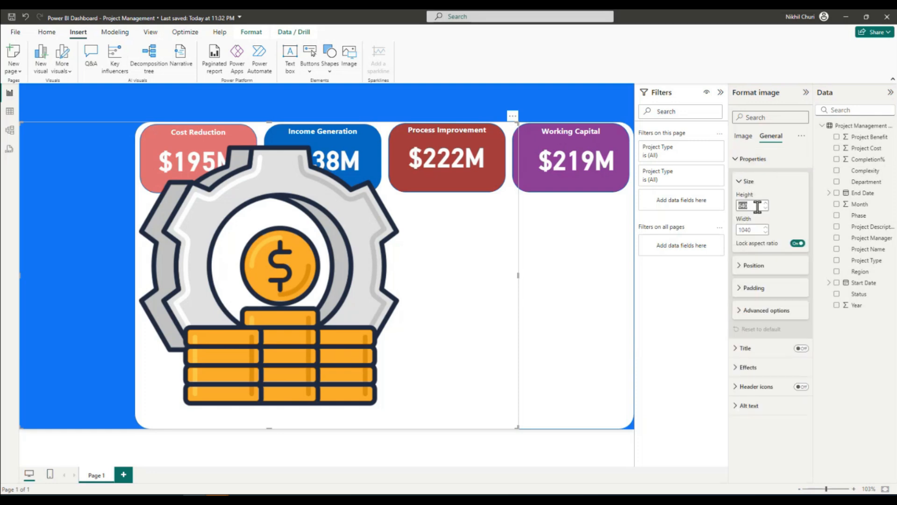
{"action": "type", "text": "70"}
{"action": "key", "text": "Return"}
{"action": "left_click", "coordinate": [753, 229]}
{"action": "type", "text": "70"}
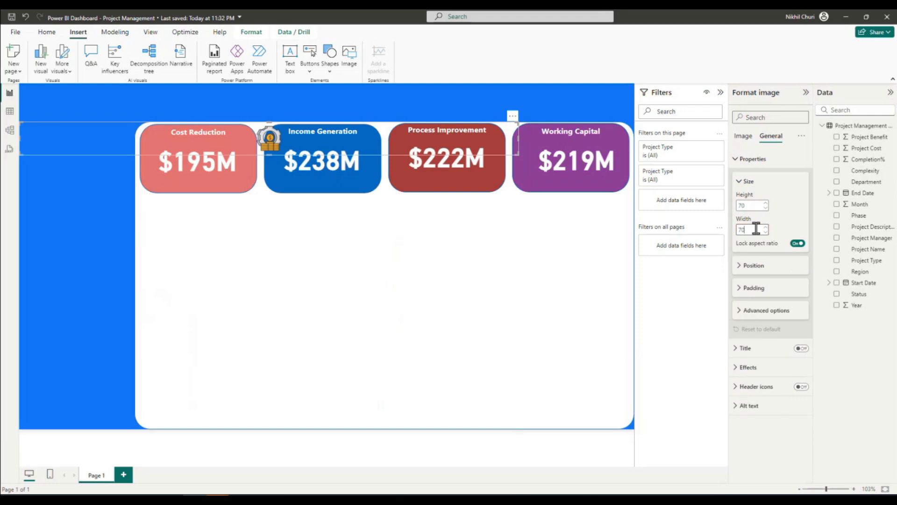
{"action": "key", "text": "Return"}
Shrink the Working Capital value card toward the tile's upper right and place the gear-and-coins icon to the left of the value
{"action": "left_click_drag", "start_coordinate": [33, 142], "coordinate": [529, 174]}
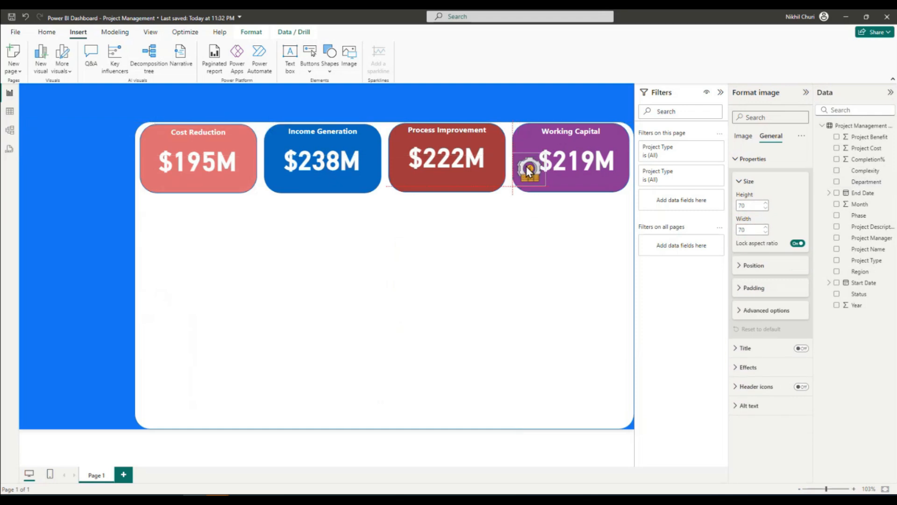
{"action": "left_click", "coordinate": [586, 161]}
{"action": "mouse_move", "coordinate": [588, 159]}
{"action": "left_mouse_down"}
{"action": "mouse_move", "coordinate": [576, 159]}
{"action": "mouse_move", "coordinate": [602, 153]}
{"action": "left_mouse_up"}
{"action": "left_click_drag", "start_coordinate": [559, 127], "coordinate": [591, 142]}
{"action": "left_click_drag", "start_coordinate": [531, 171], "coordinate": [528, 158]}
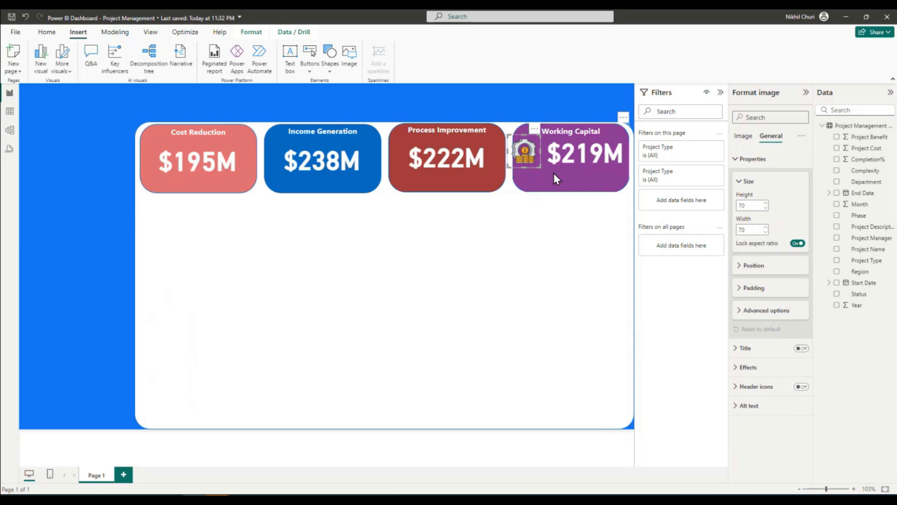
{"action": "left_click_drag", "start_coordinate": [530, 154], "coordinate": [533, 156]}
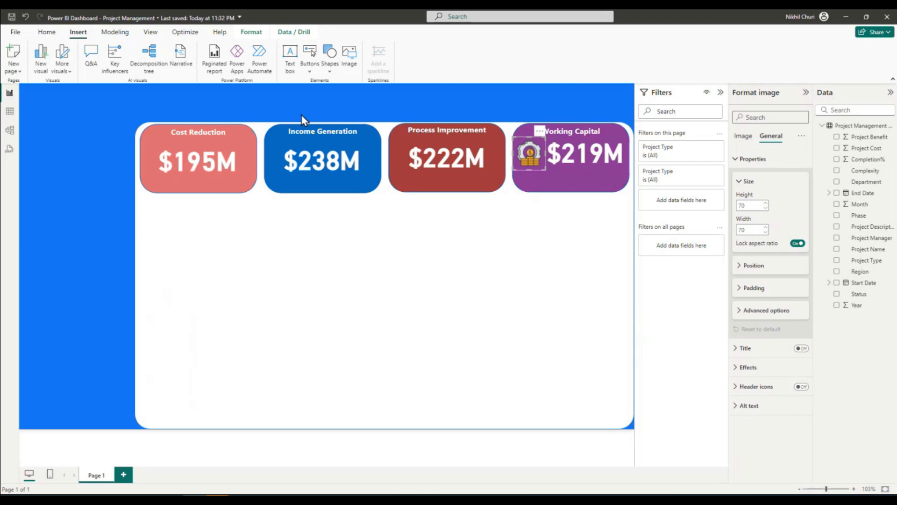
Insert the image salary.png and set its height and width to 70
{"action": "left_click", "coordinate": [351, 56]}
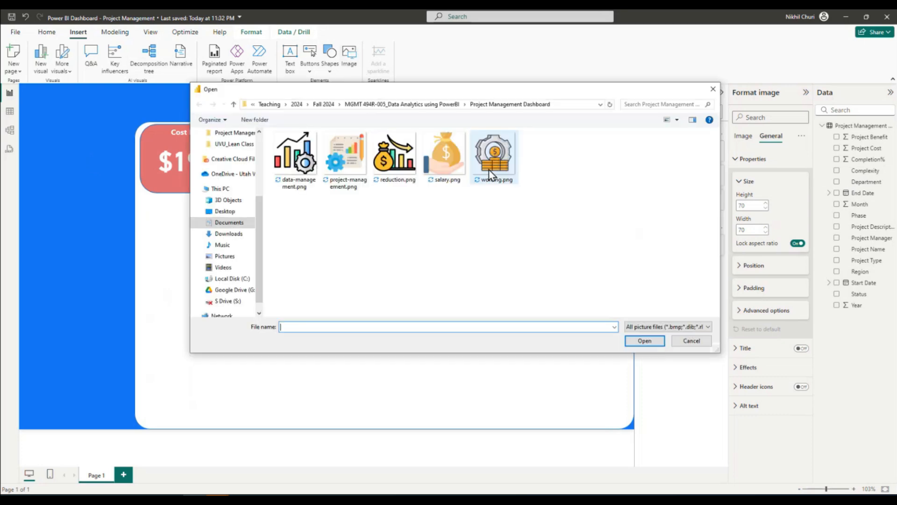
{"action": "left_click", "coordinate": [449, 166]}
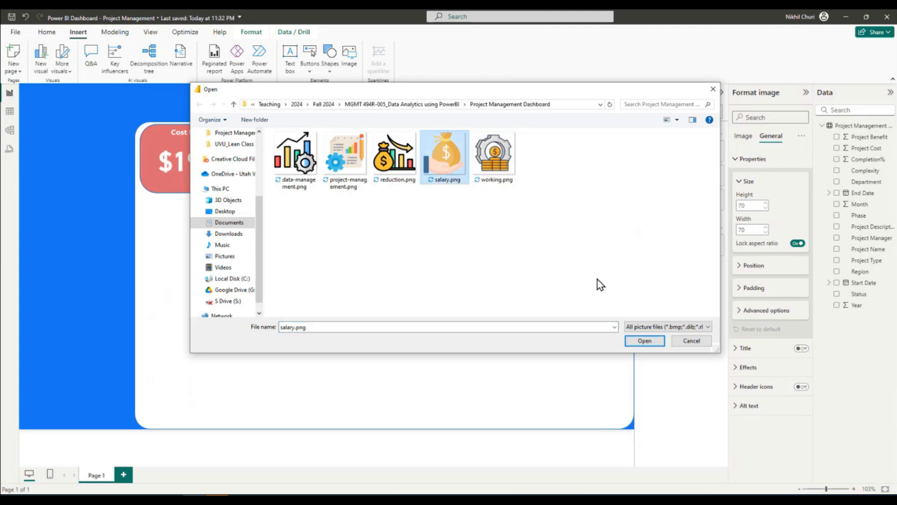
{"action": "left_click", "coordinate": [644, 342]}
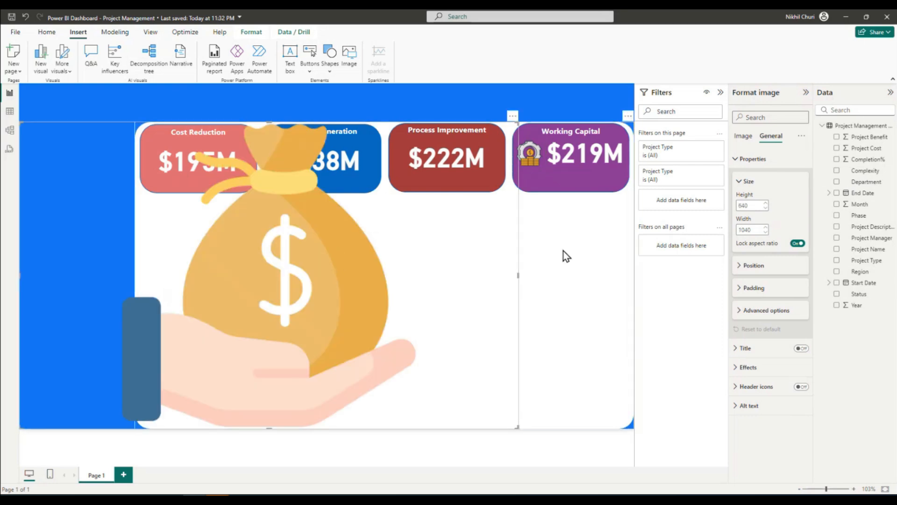
{"action": "double_click", "coordinate": [754, 206]}
{"action": "type", "text": "70"}
{"action": "key", "text": "Return"}
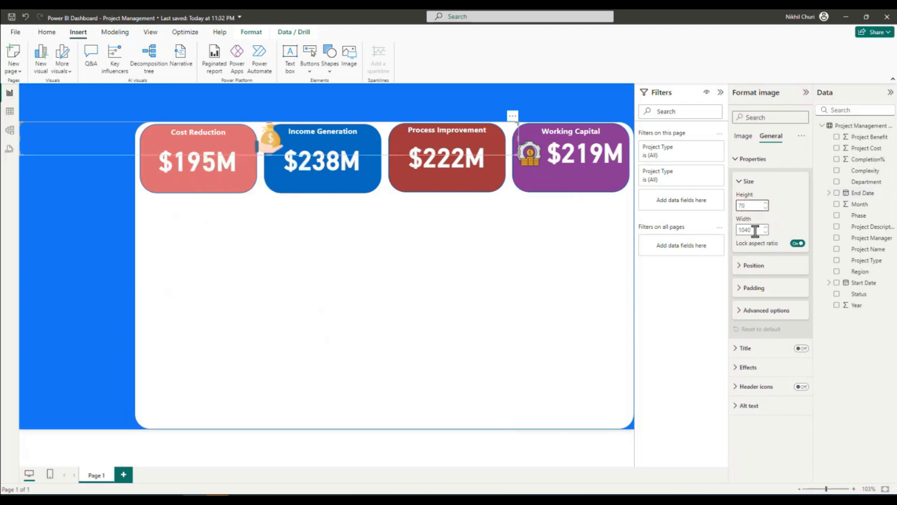
{"action": "double_click", "coordinate": [756, 230]}
{"action": "type", "text": "70"}
{"action": "key", "text": "Return"}
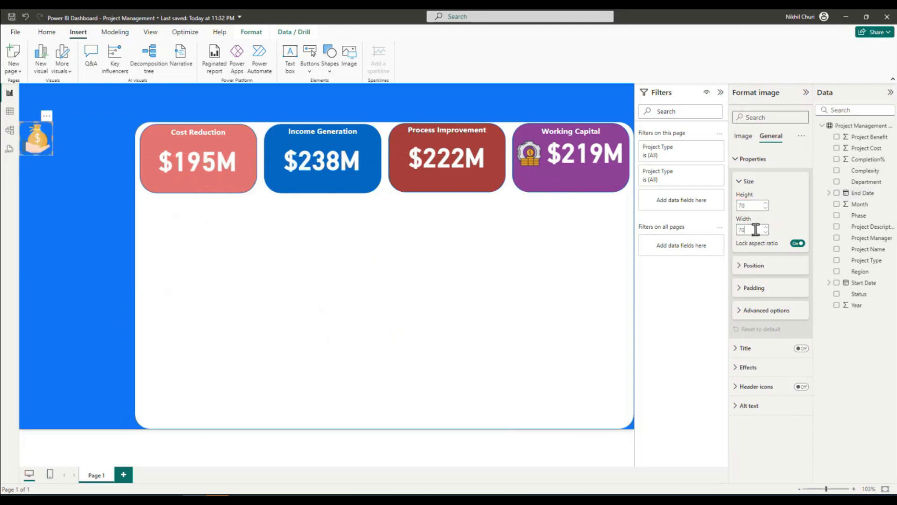
Shrink the Income Generation value card to about 87 high by 198 wide and place the money-bag icon to the left of its value
{"action": "left_click_drag", "start_coordinate": [35, 136], "coordinate": [65, 144]}
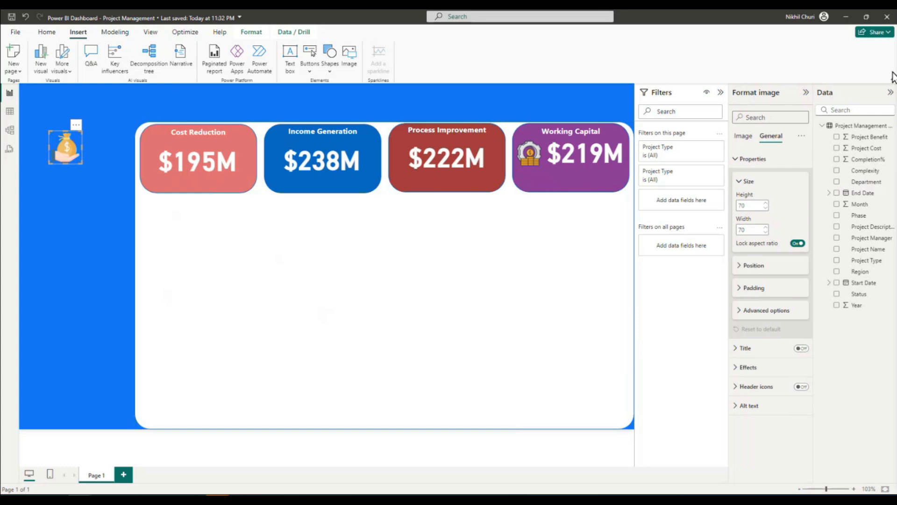
{"action": "left_click_drag", "start_coordinate": [67, 141], "coordinate": [238, 142]}
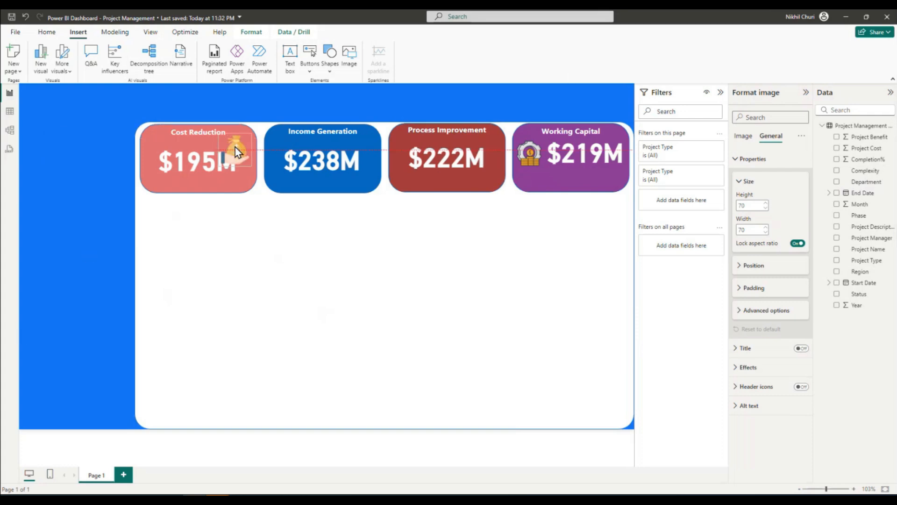
{"action": "left_click", "coordinate": [311, 179]}
{"action": "left_click_drag", "start_coordinate": [322, 188], "coordinate": [321, 167]}
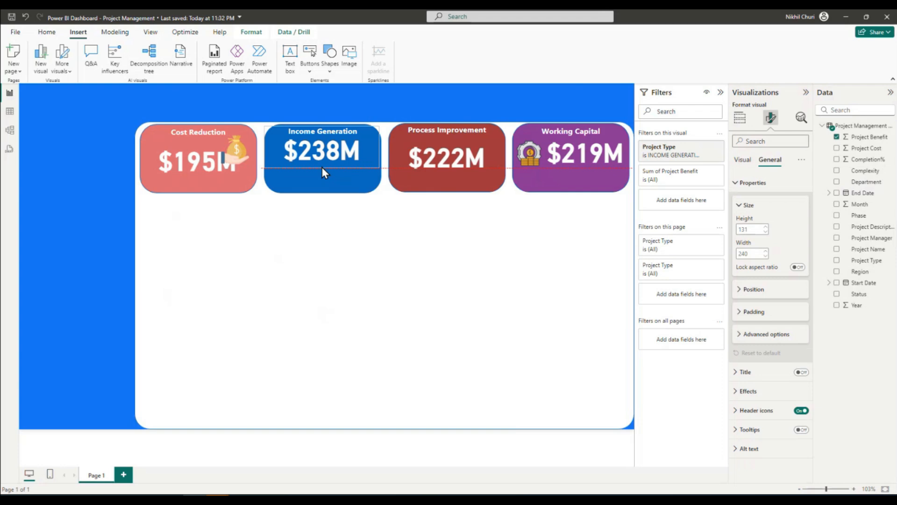
{"action": "left_click_drag", "start_coordinate": [268, 147], "coordinate": [282, 151]}
{"action": "left_click", "coordinate": [331, 156]}
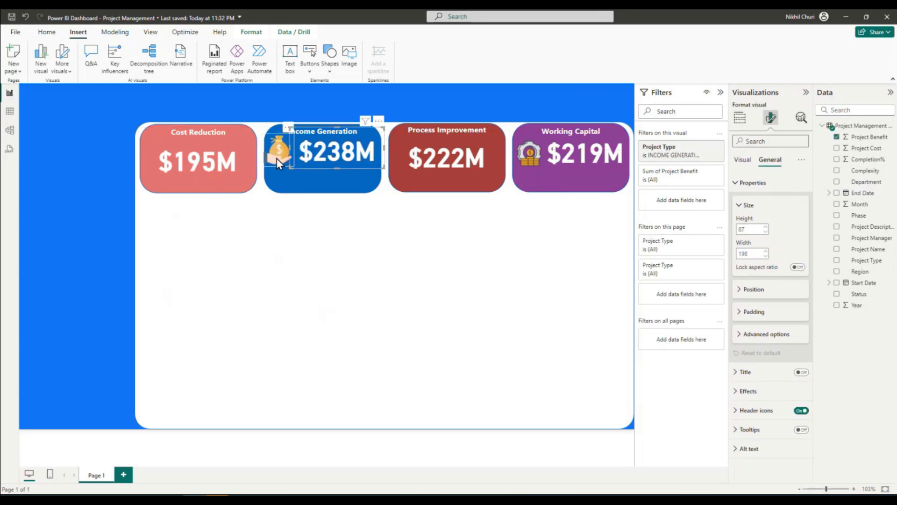
{"action": "left_click_drag", "start_coordinate": [276, 159], "coordinate": [278, 159]}
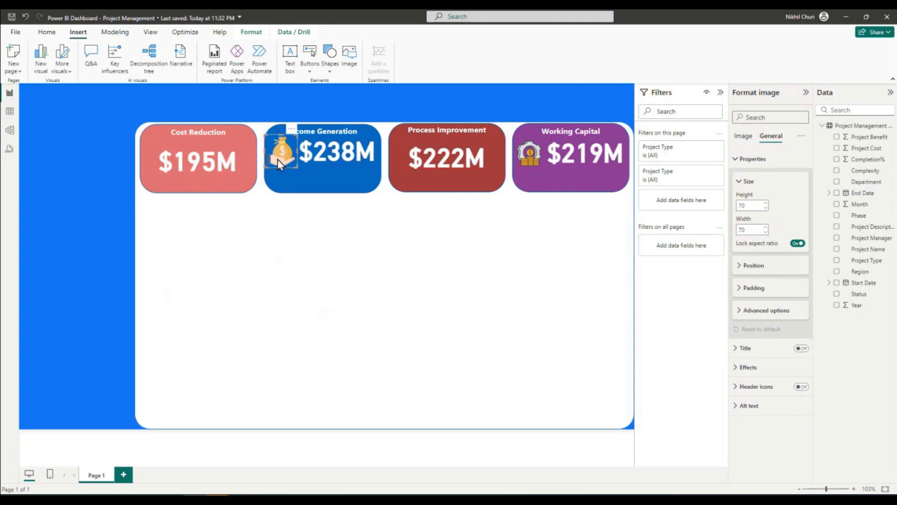
Insert the image data-management.png and set its height and width to 70
{"action": "left_click", "coordinate": [349, 56]}
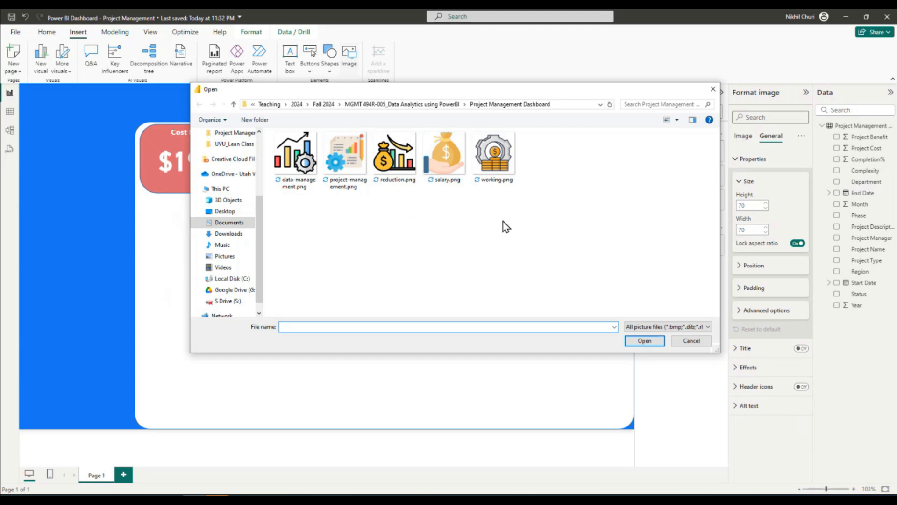
{"action": "left_click", "coordinate": [287, 161]}
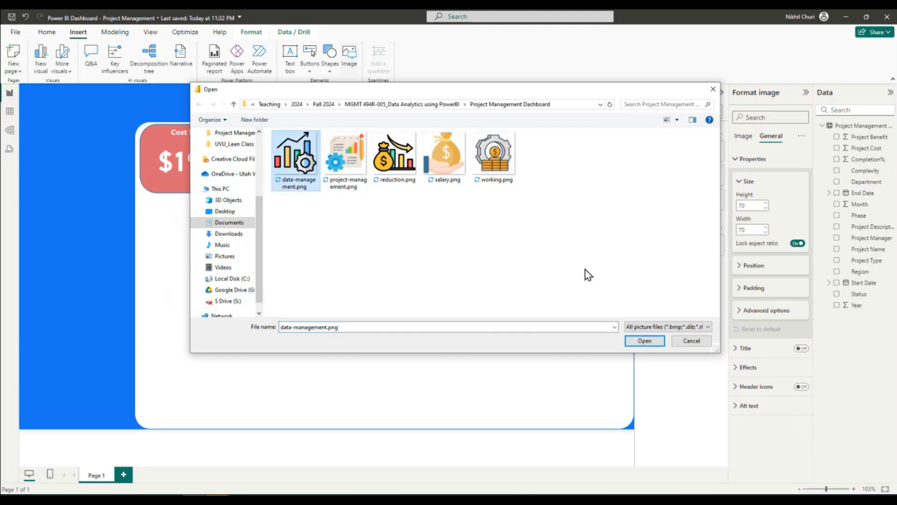
{"action": "left_click", "coordinate": [646, 341]}
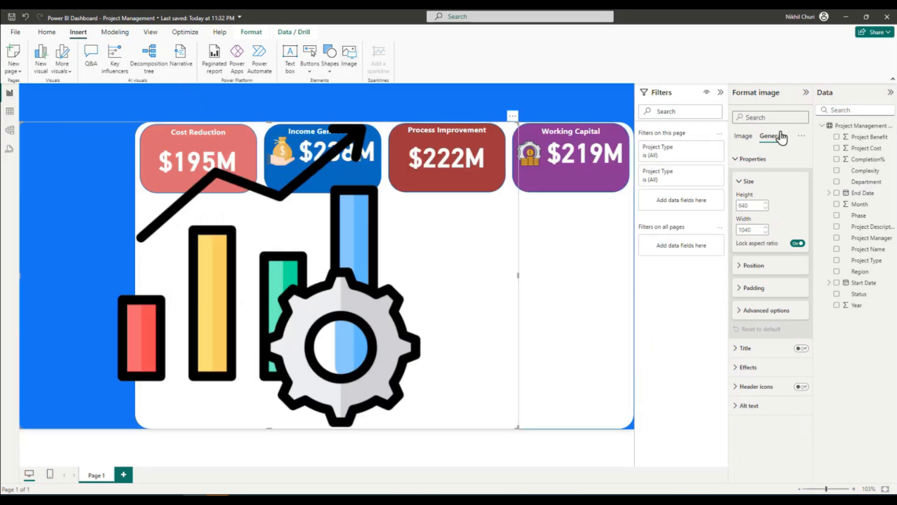
{"action": "double_click", "coordinate": [759, 205]}
{"action": "type", "text": "70"}
{"action": "key", "text": "Tab"}
{"action": "type", "text": "70"}
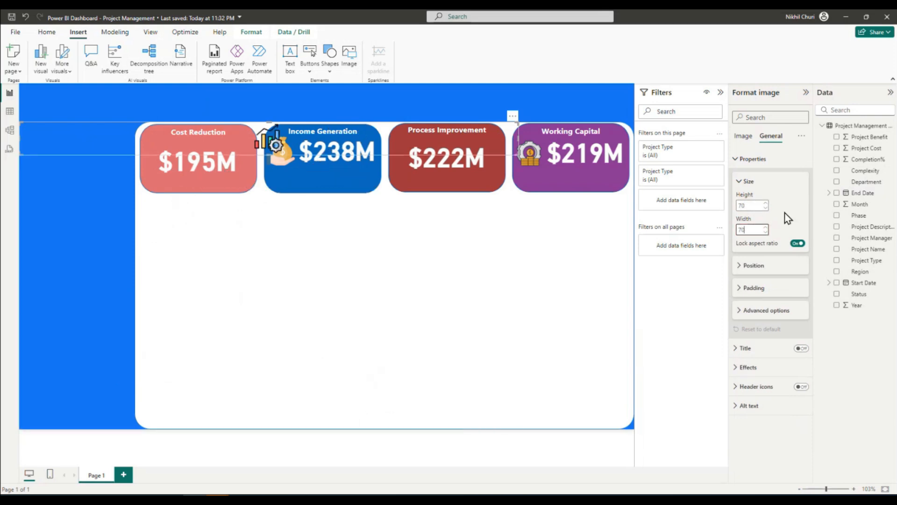
Shrink the Process Improvement value card toward the tile's upper right and place the chart-and-gear icon to the left of the value
{"action": "left_click_drag", "start_coordinate": [43, 138], "coordinate": [399, 162]}
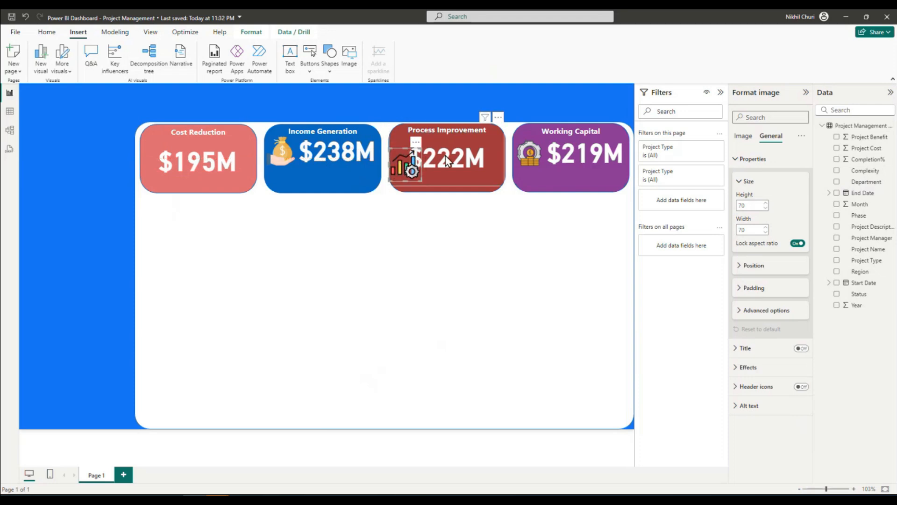
{"action": "left_click", "coordinate": [447, 182]}
{"action": "left_click", "coordinate": [448, 157]}
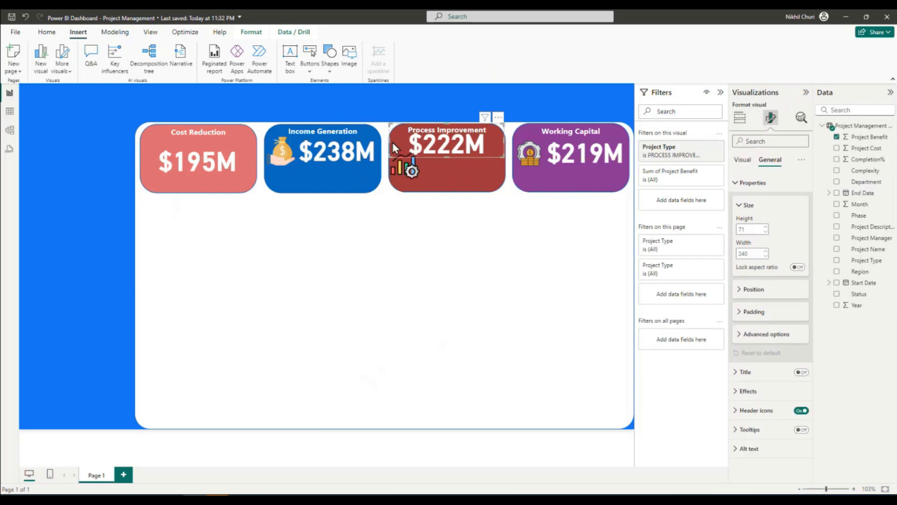
{"action": "left_click_drag", "start_coordinate": [389, 142], "coordinate": [468, 147]}
{"action": "mouse_move", "coordinate": [407, 165]}
{"action": "left_mouse_down"}
{"action": "mouse_move", "coordinate": [407, 152]}
{"action": "mouse_move", "coordinate": [413, 157]}
{"action": "left_mouse_up"}
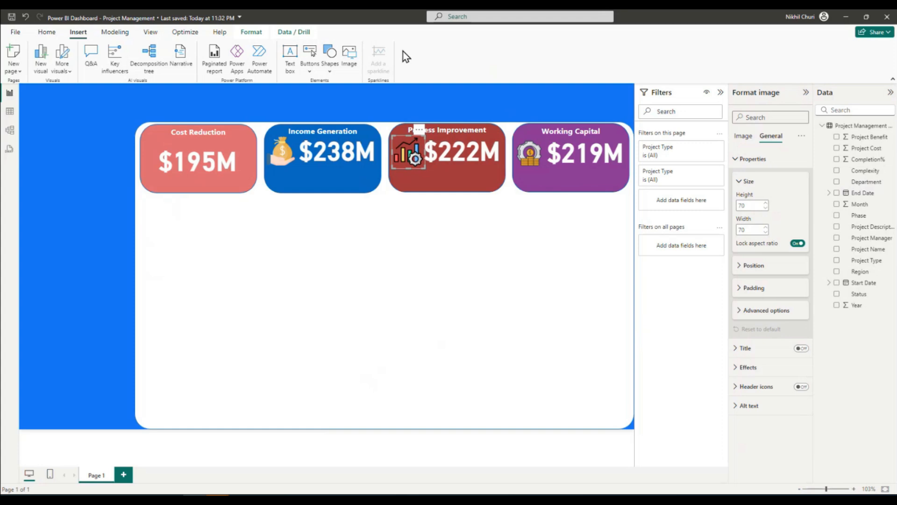
Insert the image reduction.png and set its height and width to 70
{"action": "left_click", "coordinate": [349, 55]}
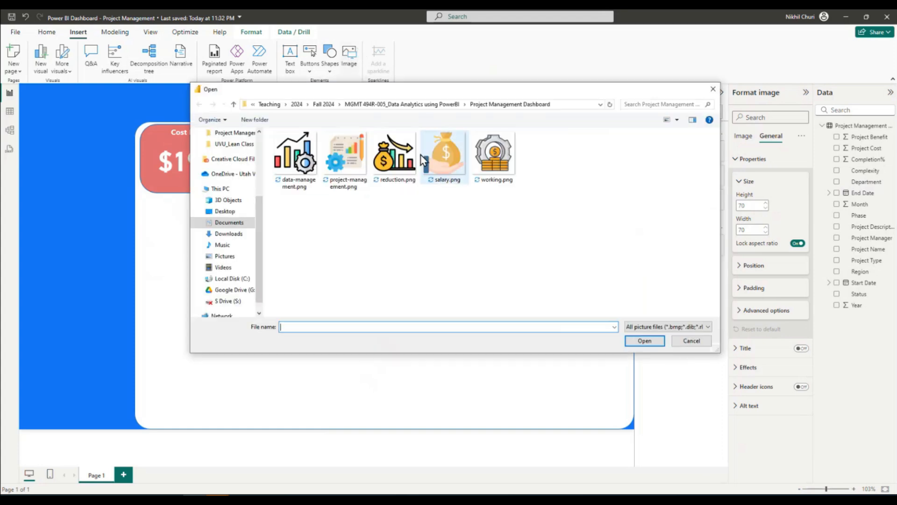
{"action": "left_click", "coordinate": [396, 158]}
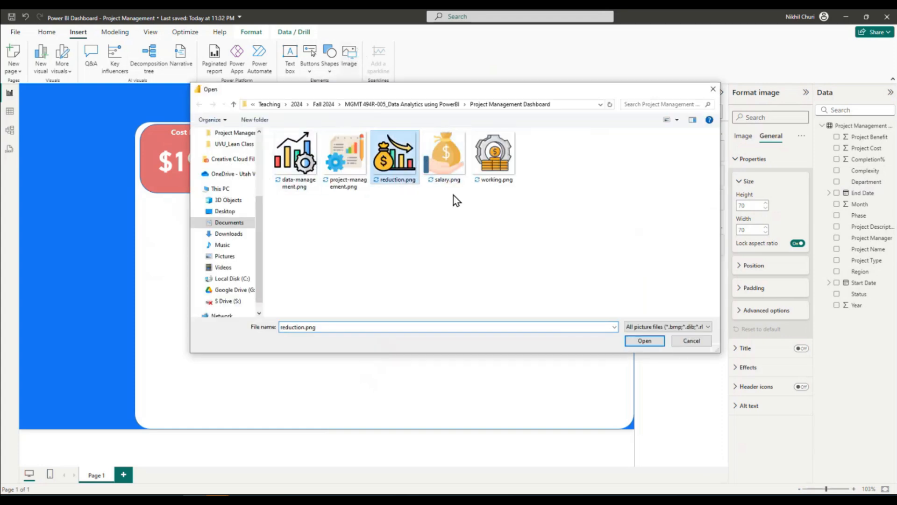
{"action": "left_click", "coordinate": [644, 341]}
{"action": "double_click", "coordinate": [754, 204]}
{"action": "type", "text": "70"}
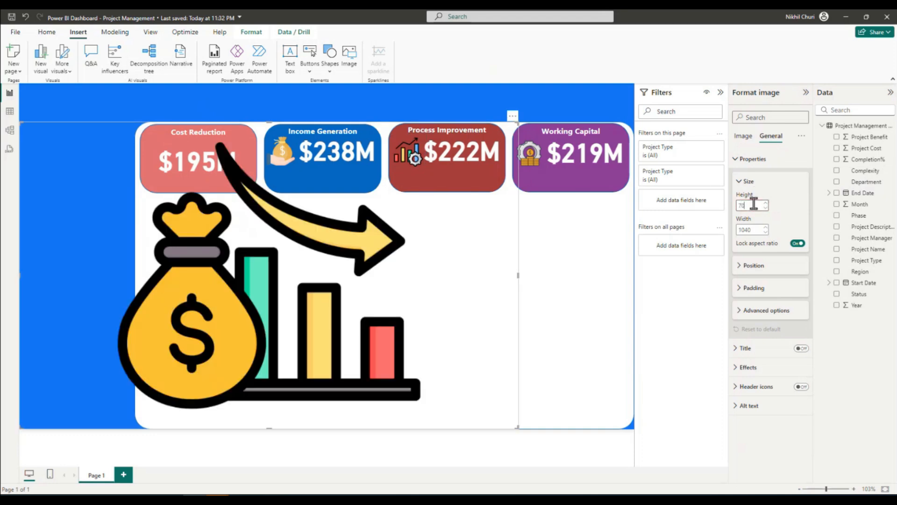
{"action": "key", "text": "Return"}
{"action": "double_click", "coordinate": [753, 229]}
{"action": "type", "text": "70"}
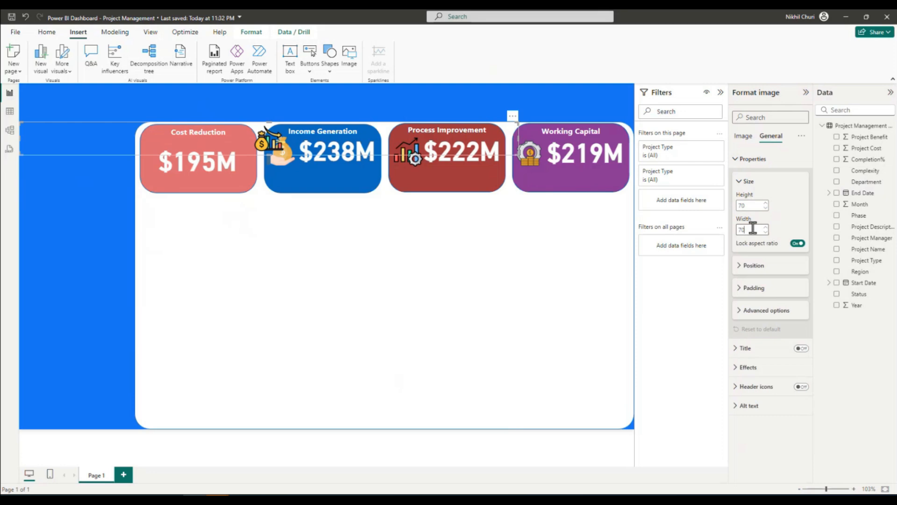
{"action": "key", "text": "Return"}
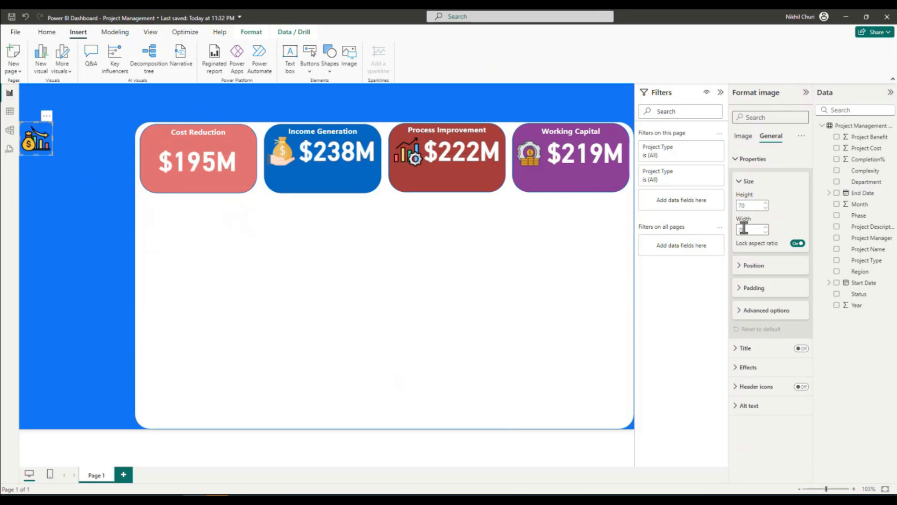
Shrink the Cost Reduction value card to about 66 high by 180 wide toward the tile's right and place the money-bag chart icon beside its value
{"action": "left_click", "coordinate": [194, 161]}
{"action": "left_click_drag", "start_coordinate": [195, 169], "coordinate": [194, 158]}
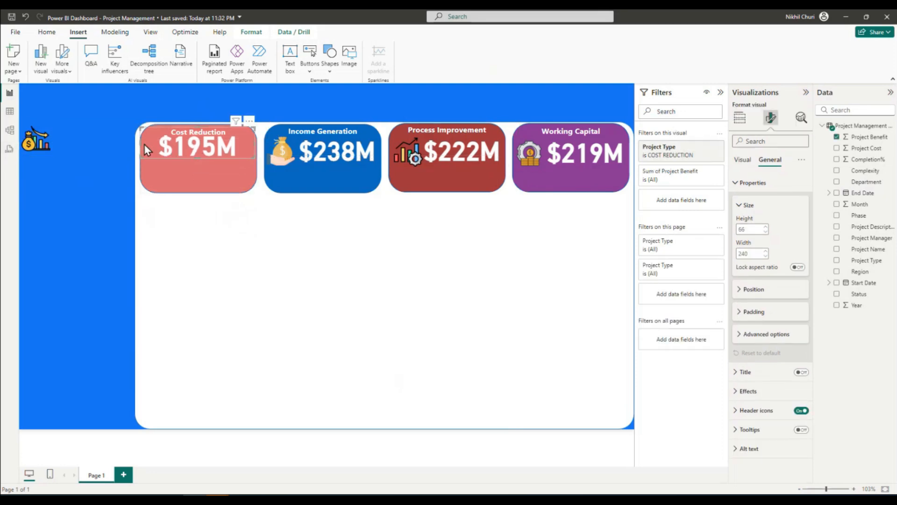
{"action": "left_click_drag", "start_coordinate": [141, 142], "coordinate": [209, 156]}
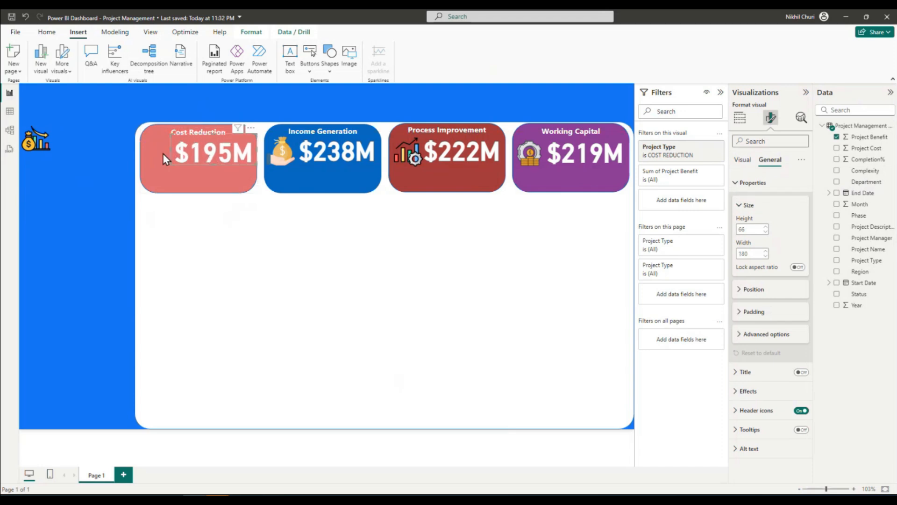
{"action": "left_click_drag", "start_coordinate": [36, 138], "coordinate": [159, 154]}
{"action": "left_click", "coordinate": [225, 160]}
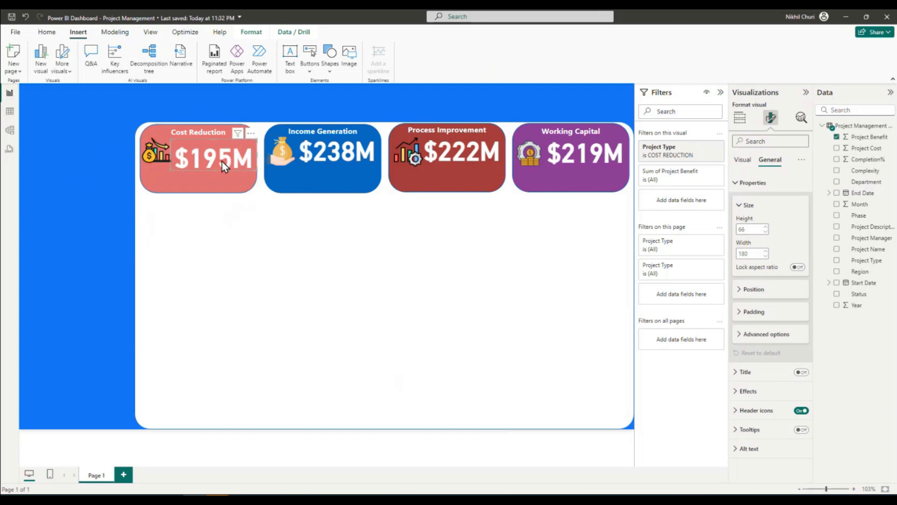
{"action": "left_click_drag", "start_coordinate": [327, 151], "coordinate": [337, 164]}
{"action": "left_click", "coordinate": [250, 158]}
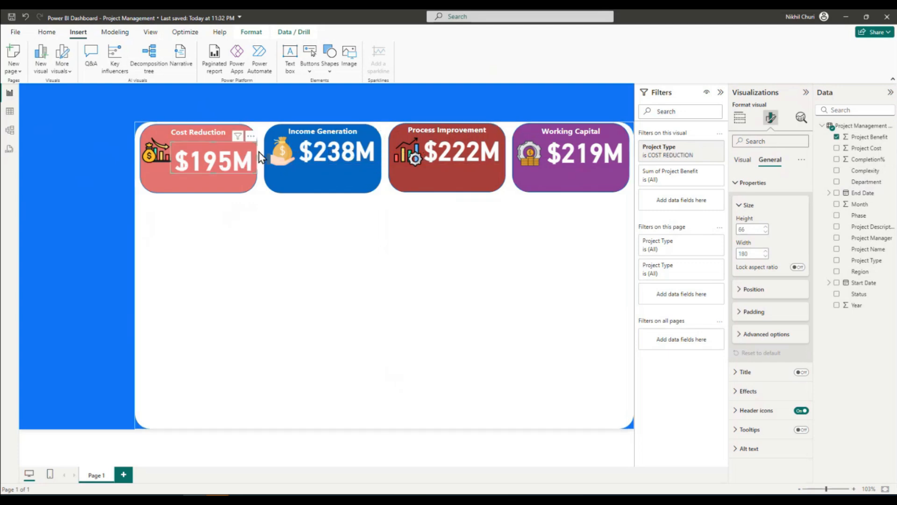
{"action": "left_click_drag", "start_coordinate": [216, 144], "coordinate": [219, 142]}
Shorten the Income Generation and Process Improvement value cards to about 62 high and Working Capital to about 68, lowering each value in its tile
{"action": "left_click", "coordinate": [328, 147]}
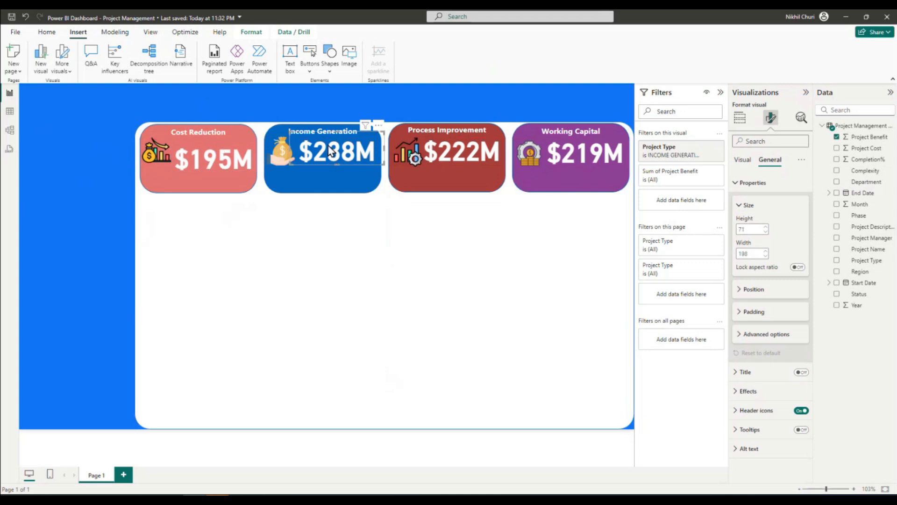
{"action": "mouse_move", "coordinate": [331, 152]}
{"action": "left_mouse_down"}
{"action": "mouse_move", "coordinate": [331, 163]}
{"action": "mouse_move", "coordinate": [337, 139]}
{"action": "left_mouse_up"}
{"action": "left_click", "coordinate": [458, 161]}
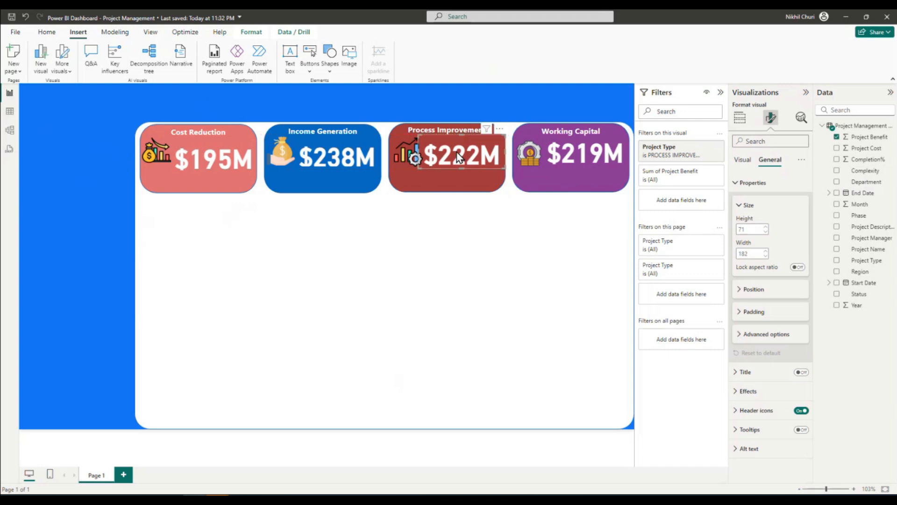
{"action": "left_click_drag", "start_coordinate": [461, 134], "coordinate": [464, 143]}
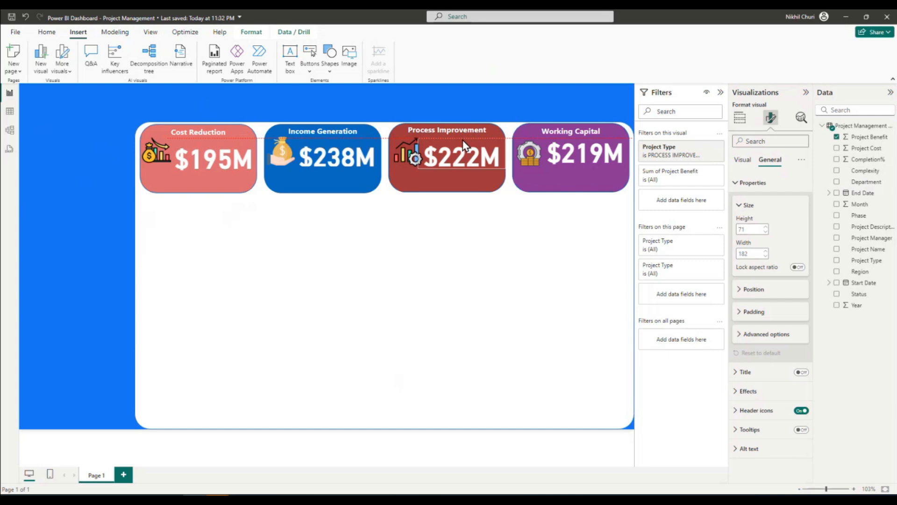
{"action": "left_click", "coordinate": [560, 160]}
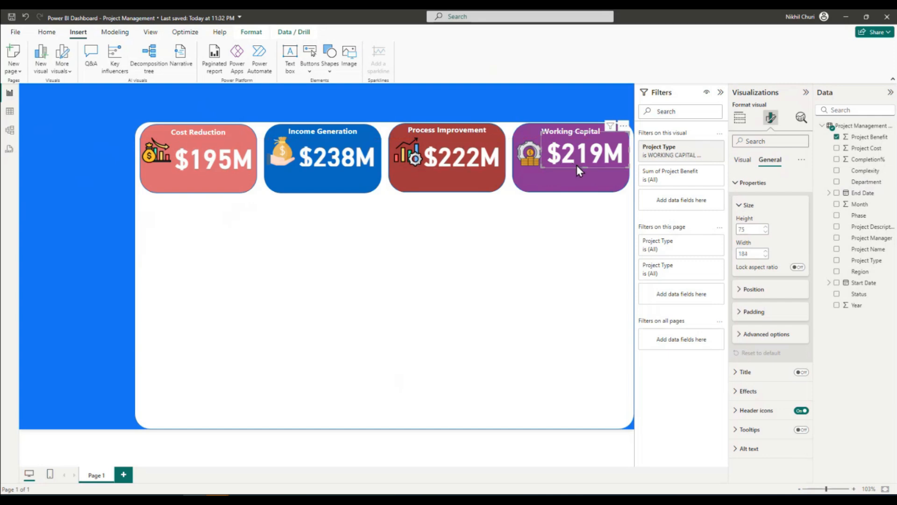
{"action": "left_click_drag", "start_coordinate": [577, 165], "coordinate": [589, 140]}
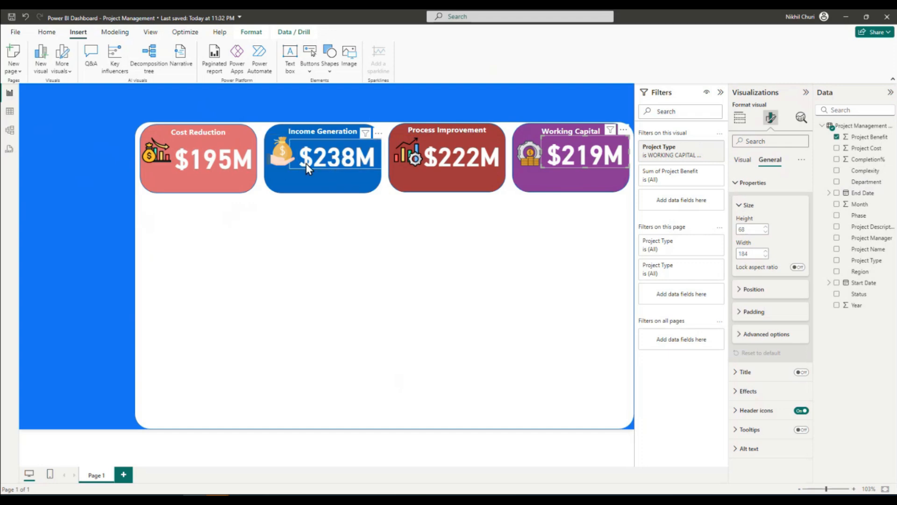
Fine-tune the Income Generation, Process Improvement and Working Capital value cards to line their values up with the Cost Reduction value
{"action": "left_click", "coordinate": [336, 161]}
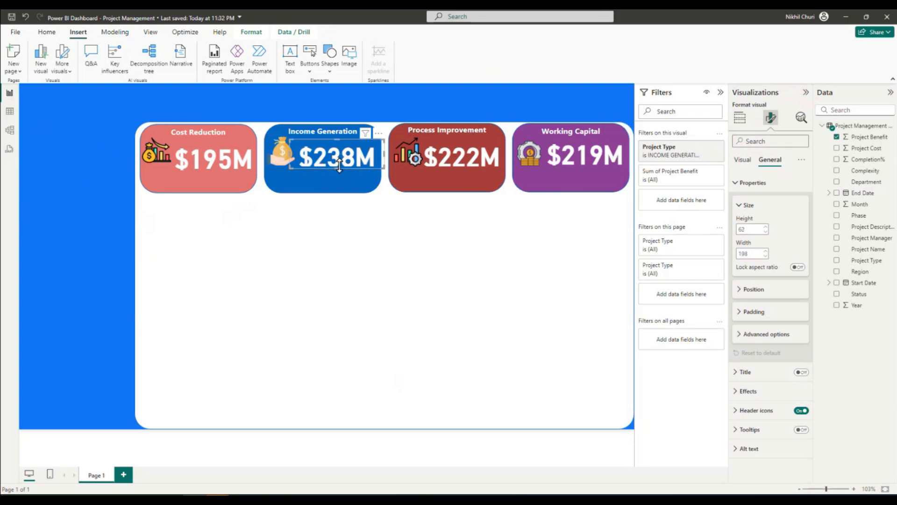
{"action": "left_click_drag", "start_coordinate": [338, 140], "coordinate": [340, 159]}
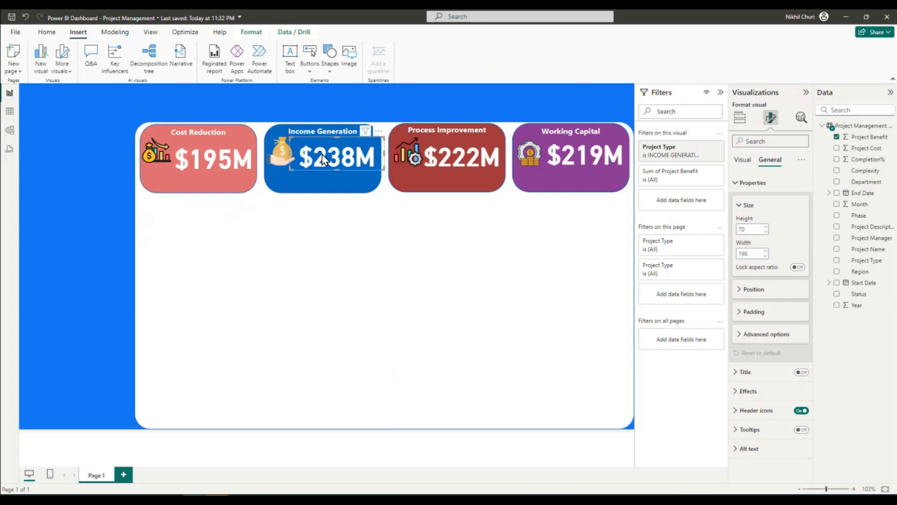
{"action": "left_click_drag", "start_coordinate": [354, 162], "coordinate": [354, 161]}
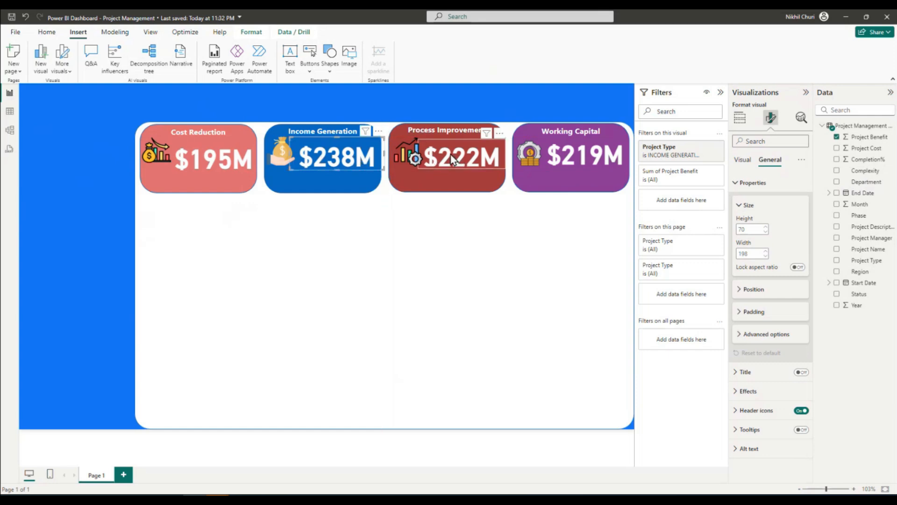
{"action": "left_click", "coordinate": [461, 161]}
{"action": "left_click", "coordinate": [461, 140]}
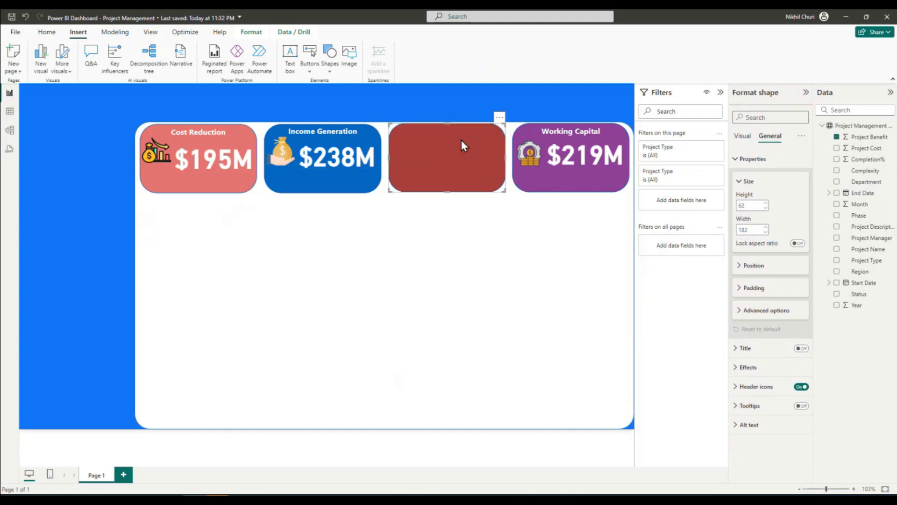
{"action": "left_click", "coordinate": [450, 253]}
{"action": "left_click", "coordinate": [120, 201]}
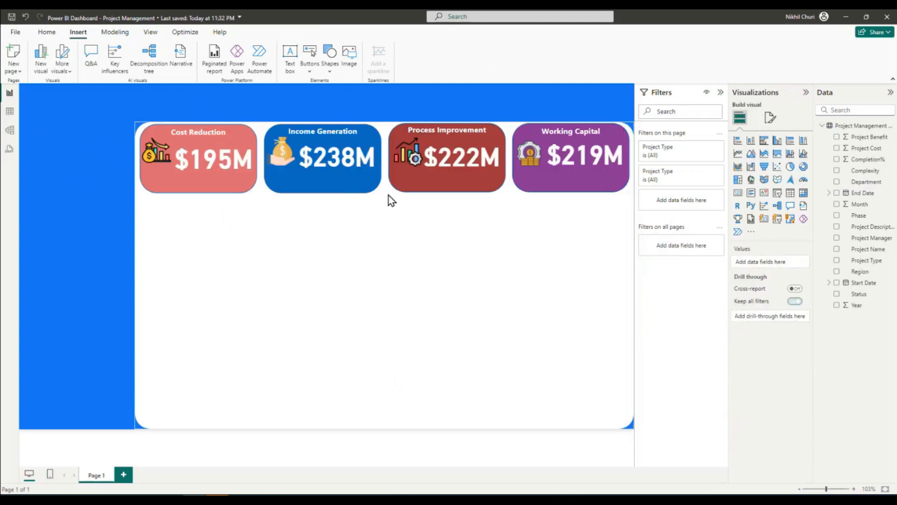
{"action": "left_click", "coordinate": [455, 160]}
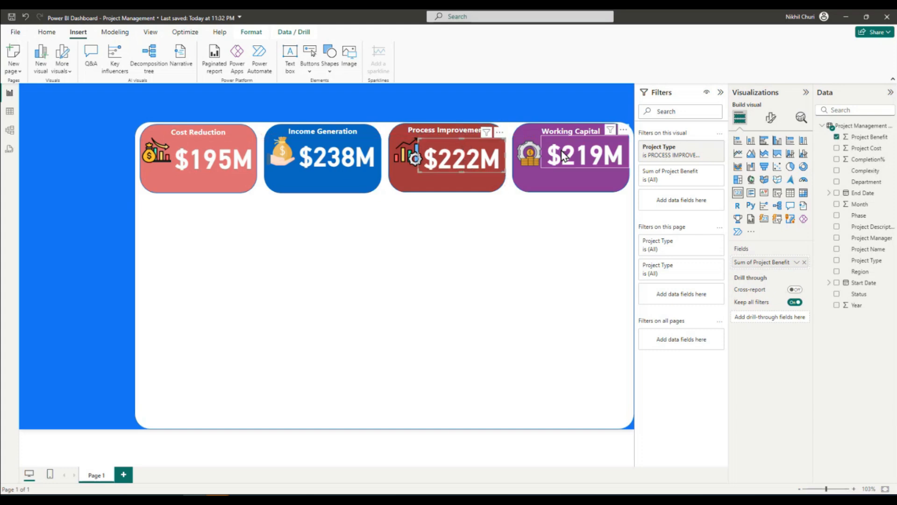
{"action": "left_click", "coordinate": [579, 157]}
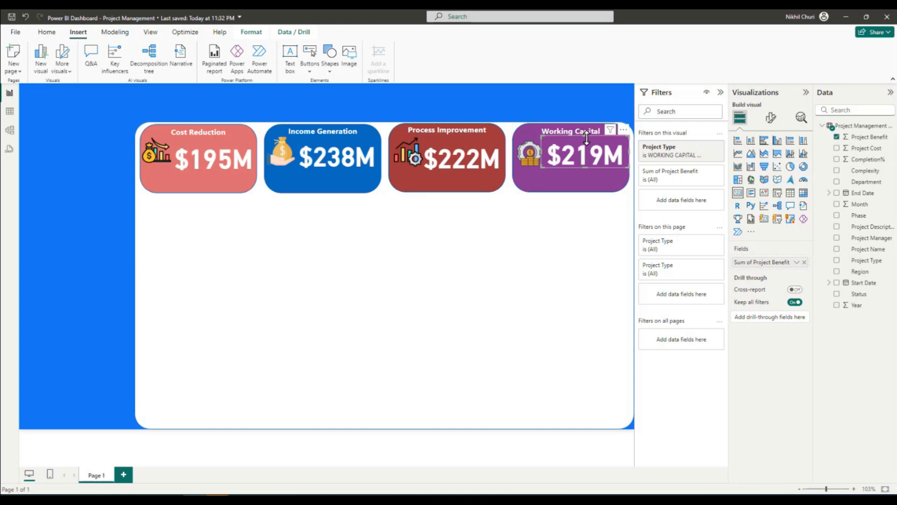
{"action": "left_click_drag", "start_coordinate": [587, 136], "coordinate": [579, 153]}
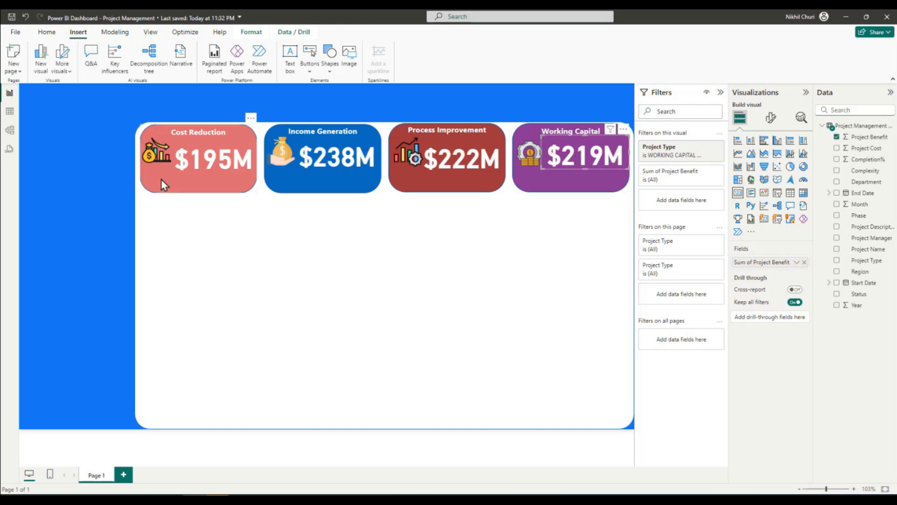
Lower the four KPI tile icons to sit level with their values and save the report
{"action": "left_click_drag", "start_coordinate": [156, 158], "coordinate": [156, 163]}
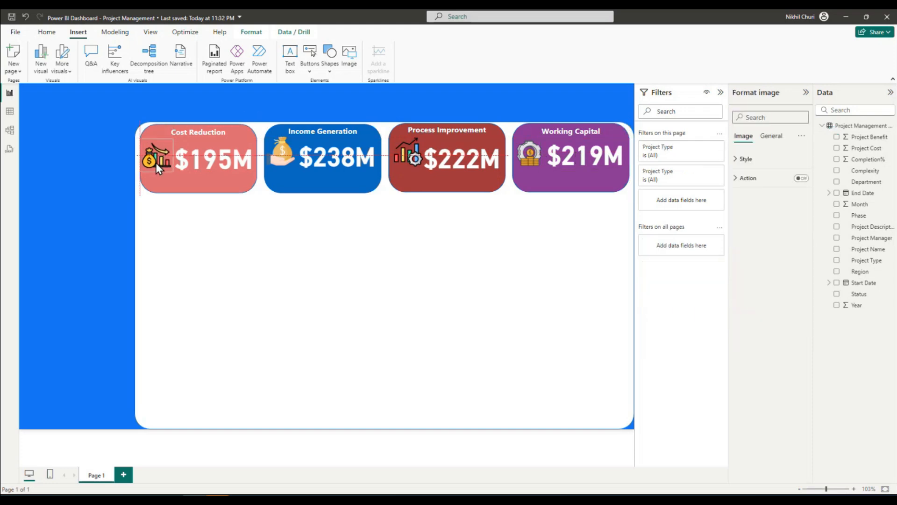
{"action": "left_click", "coordinate": [286, 159]}
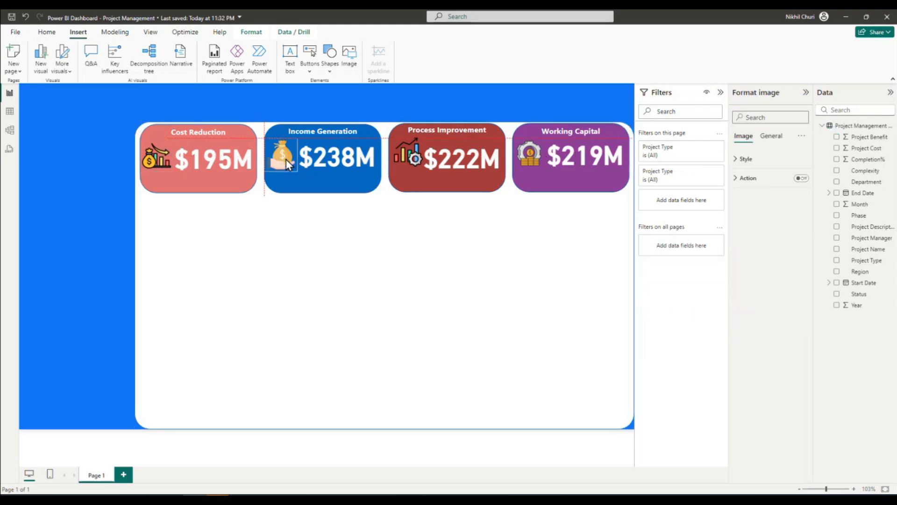
{"action": "left_click_drag", "start_coordinate": [412, 157], "coordinate": [408, 158]}
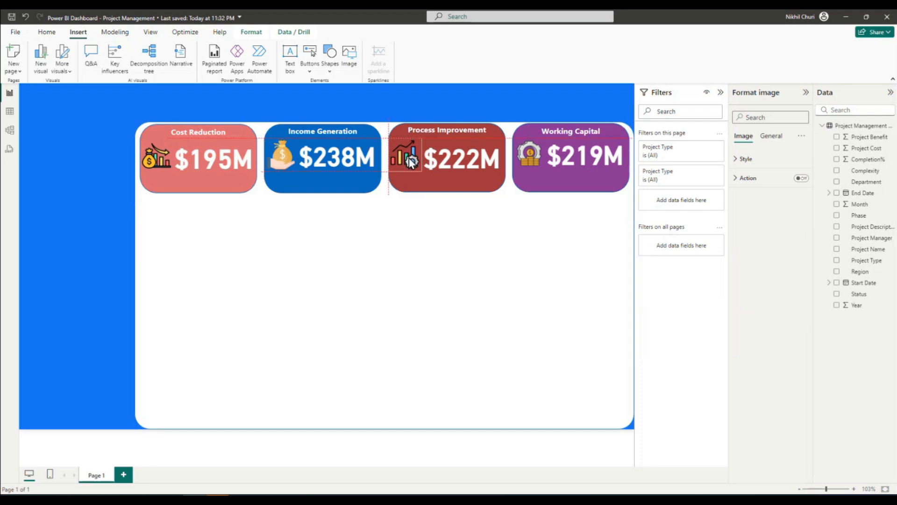
{"action": "left_click", "coordinate": [525, 156]}
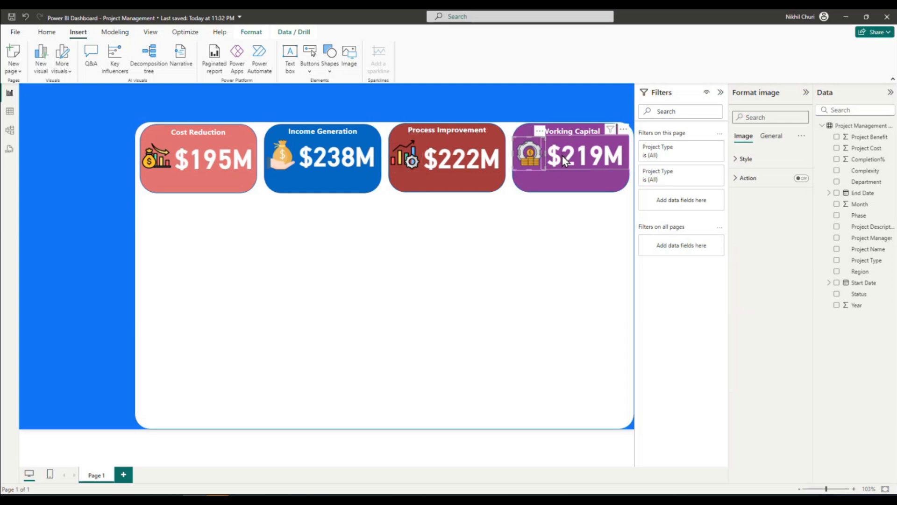
{"action": "left_click", "coordinate": [63, 181]}
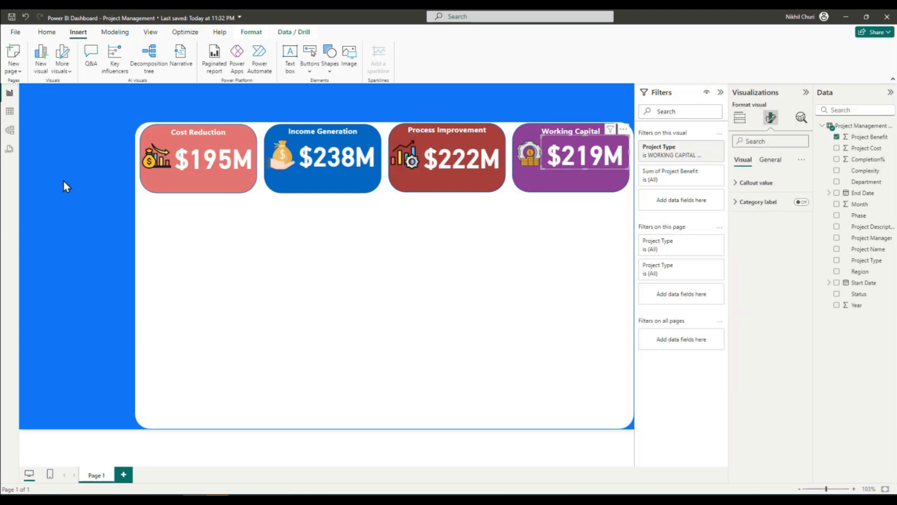
{"action": "left_click", "coordinate": [11, 18]}
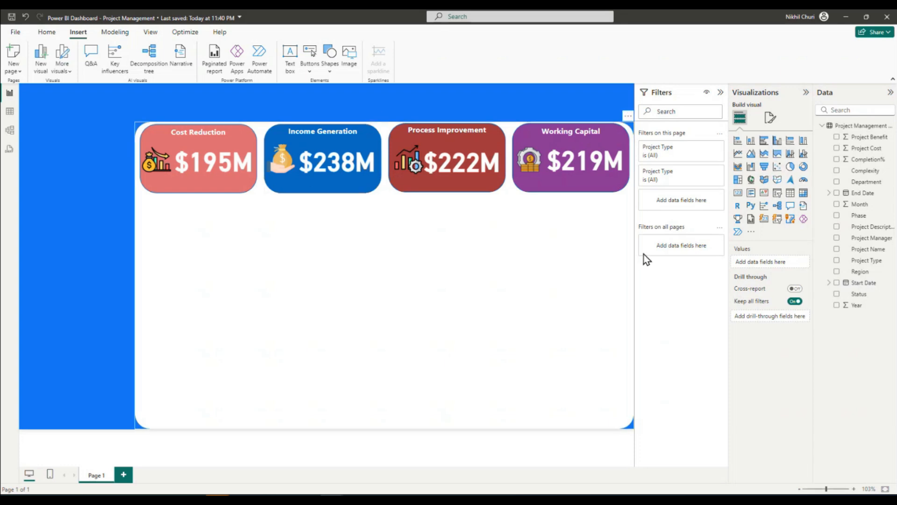
{"action": "key", "text": "ctrl+s"}
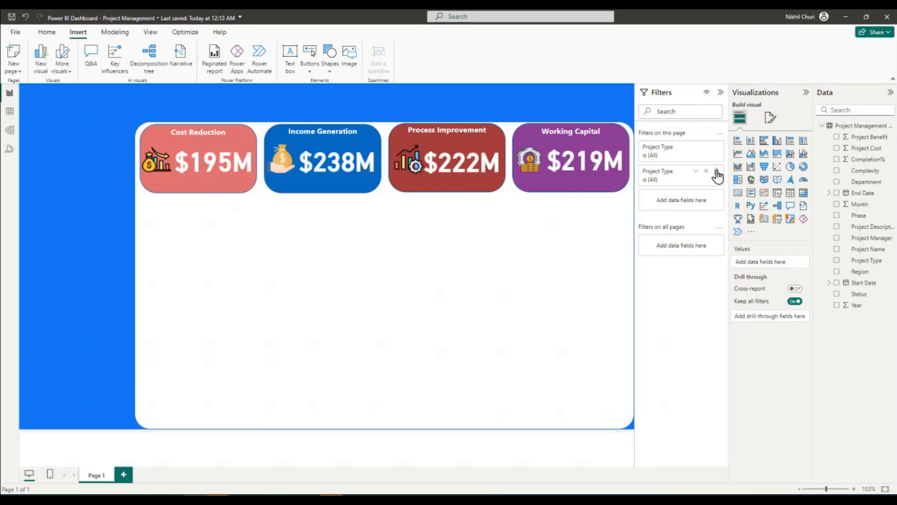
Add a donut chart with Project Benefit as the values and Region as the legend
{"action": "left_click", "coordinate": [804, 168]}
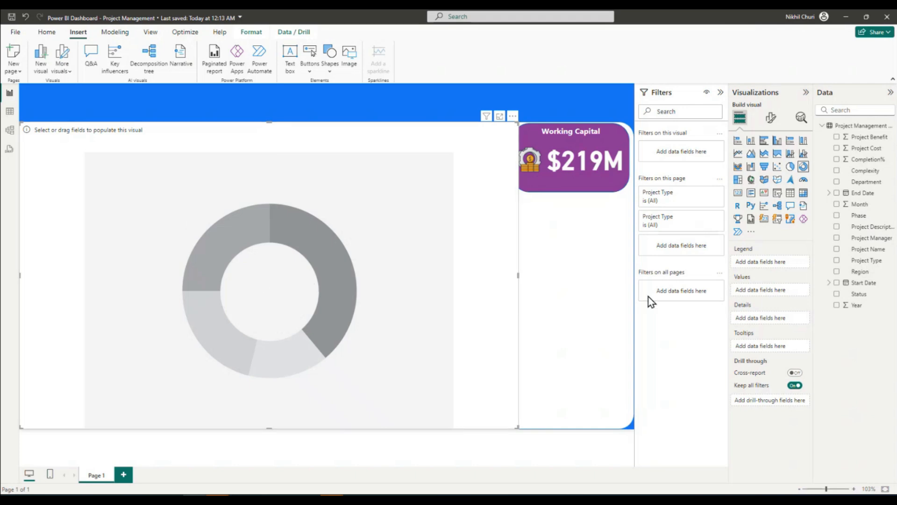
{"action": "left_click_drag", "start_coordinate": [872, 142], "coordinate": [791, 295]}
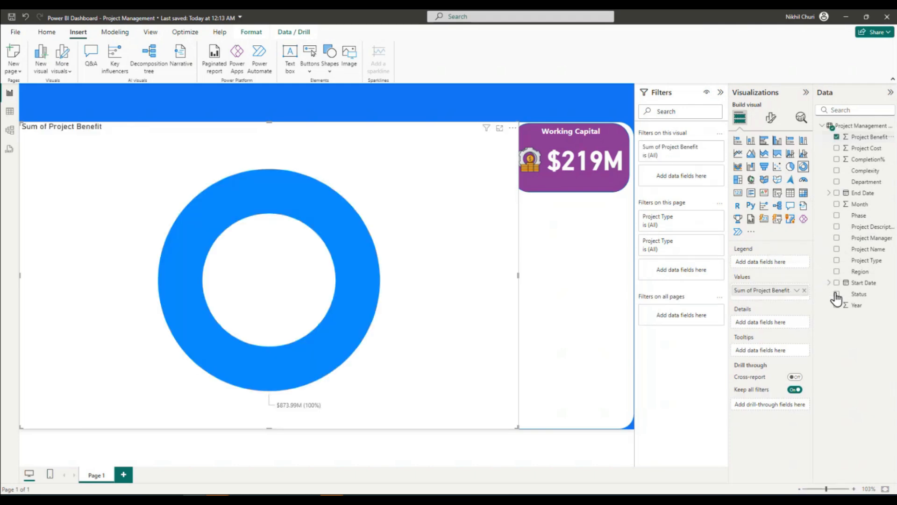
{"action": "left_click_drag", "start_coordinate": [860, 273], "coordinate": [768, 262]}
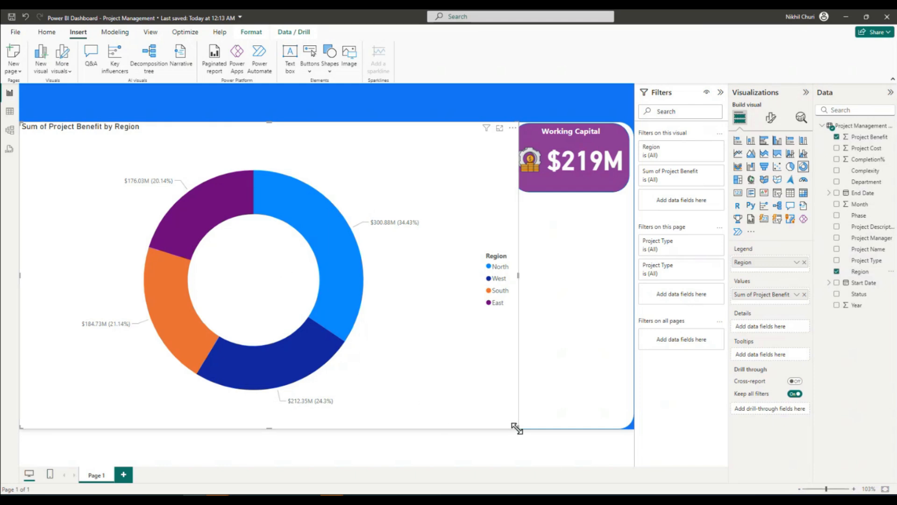
Shrink the donut chart, place it below the Cost Reduction tile and widen it to about the middle of the Income Generation tile
{"action": "left_click_drag", "start_coordinate": [499, 425], "coordinate": [176, 234]}
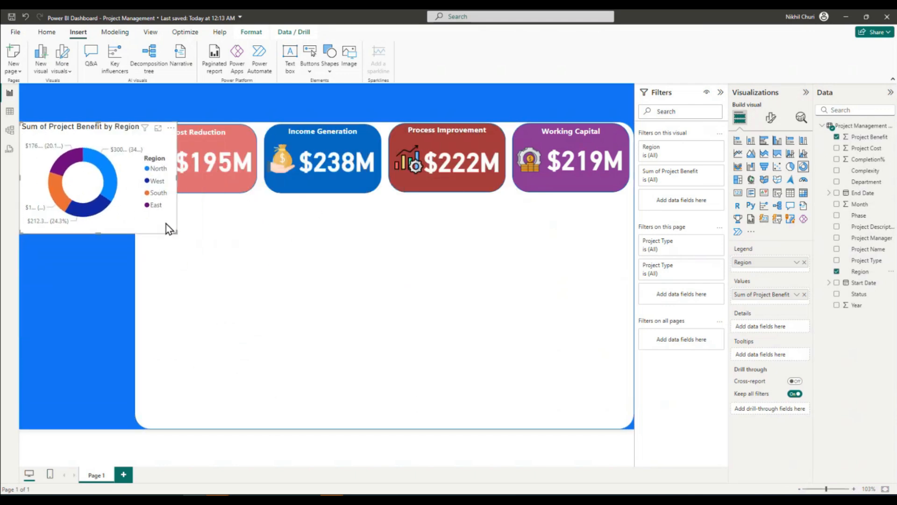
{"action": "left_click_drag", "start_coordinate": [127, 181], "coordinate": [248, 276]}
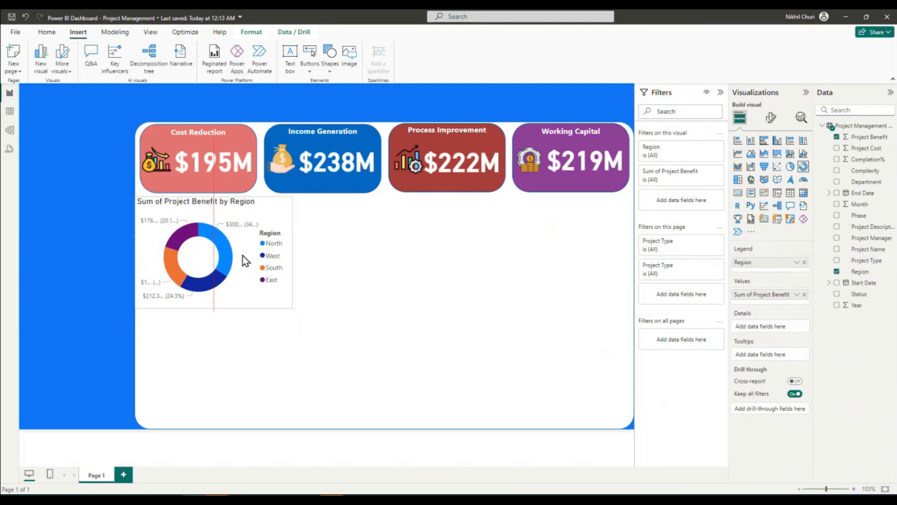
{"action": "left_click_drag", "start_coordinate": [251, 260], "coordinate": [296, 254]}
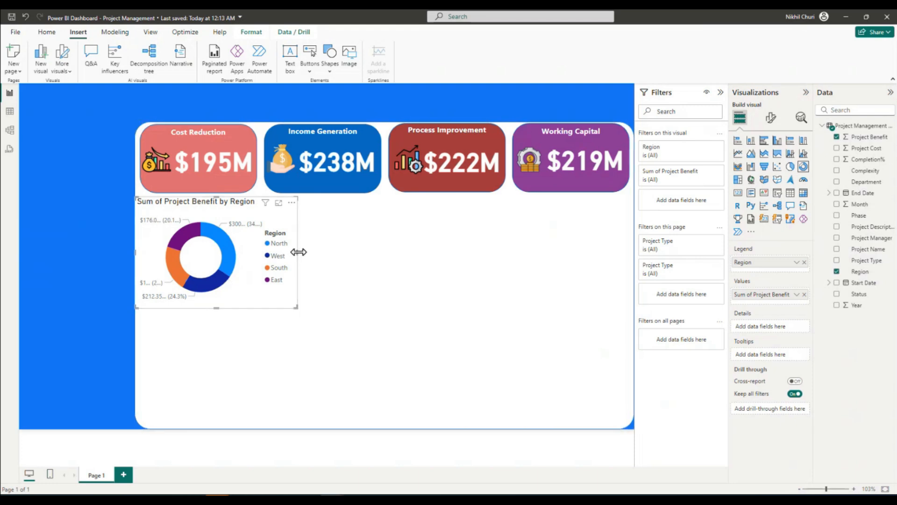
{"action": "left_click_drag", "start_coordinate": [296, 252], "coordinate": [324, 251]}
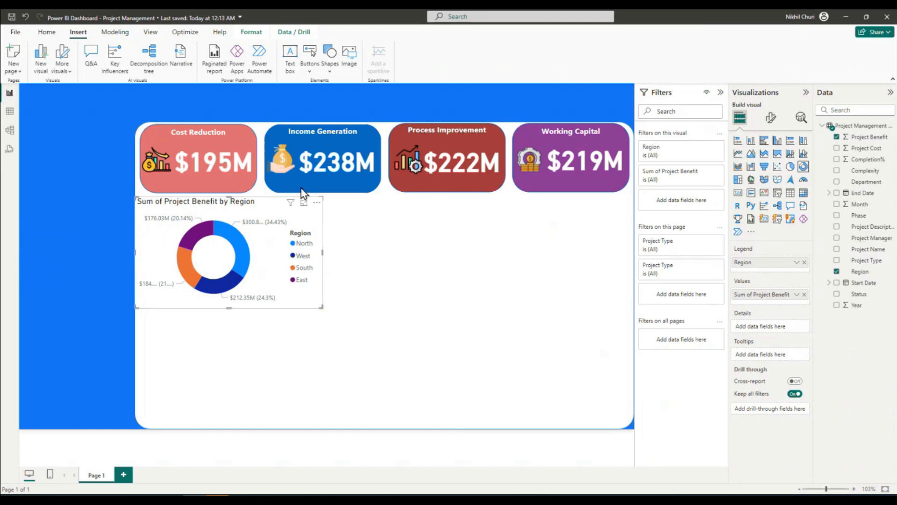
Turn off the background of the Project Benefit by Region donut chart
{"action": "left_click", "coordinate": [770, 117]}
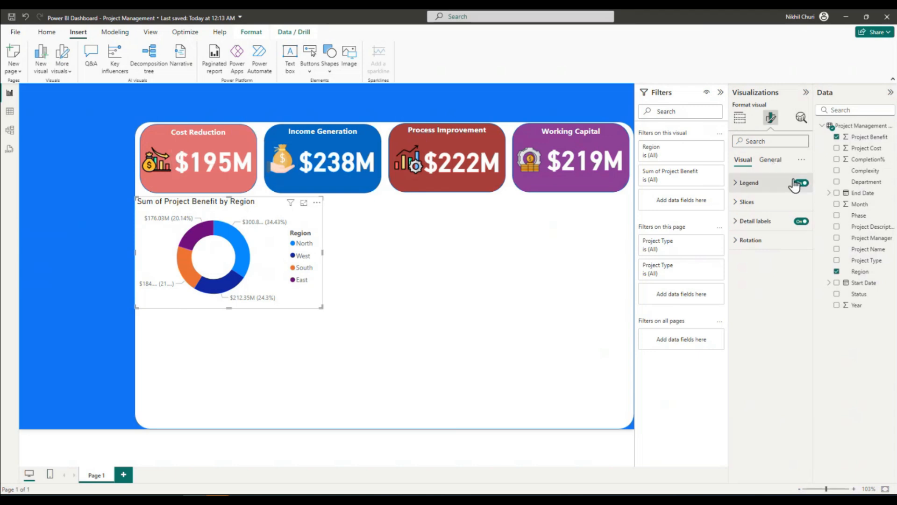
{"action": "left_click", "coordinate": [769, 160]}
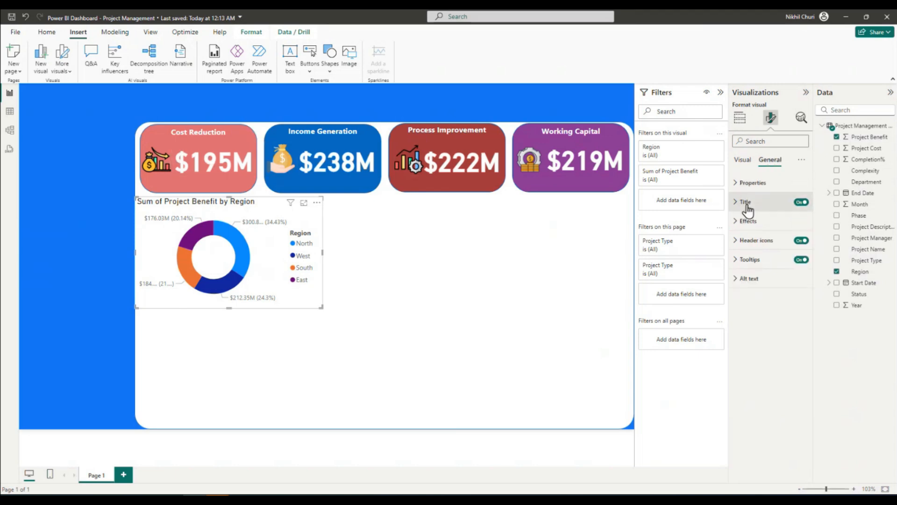
{"action": "left_click", "coordinate": [750, 222]}
{"action": "left_click", "coordinate": [797, 243]}
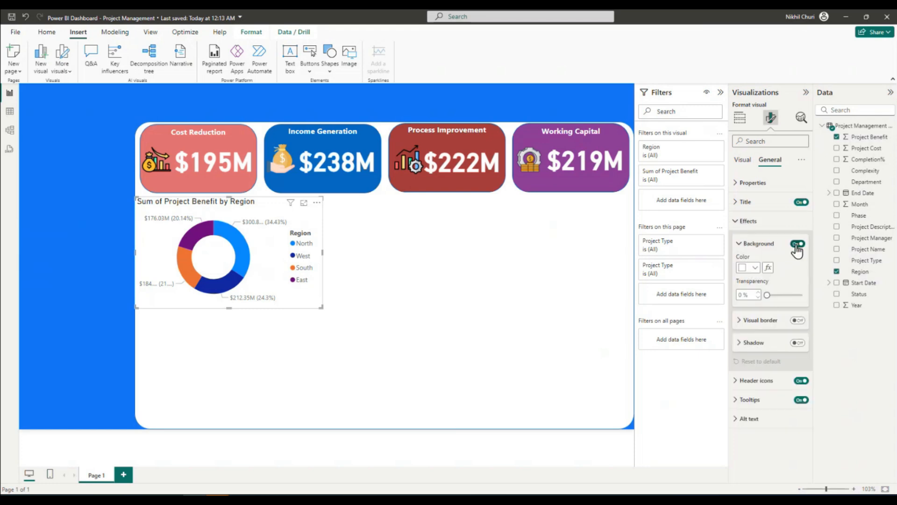
{"action": "left_click", "coordinate": [797, 245]}
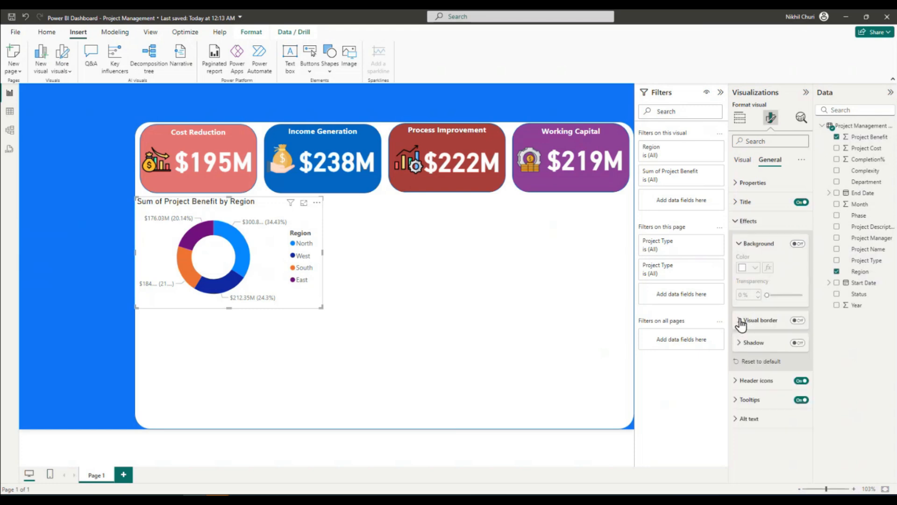
Turn on the donut chart's visual border and set its rounded corners to 12 px
{"action": "left_click", "coordinate": [797, 320]}
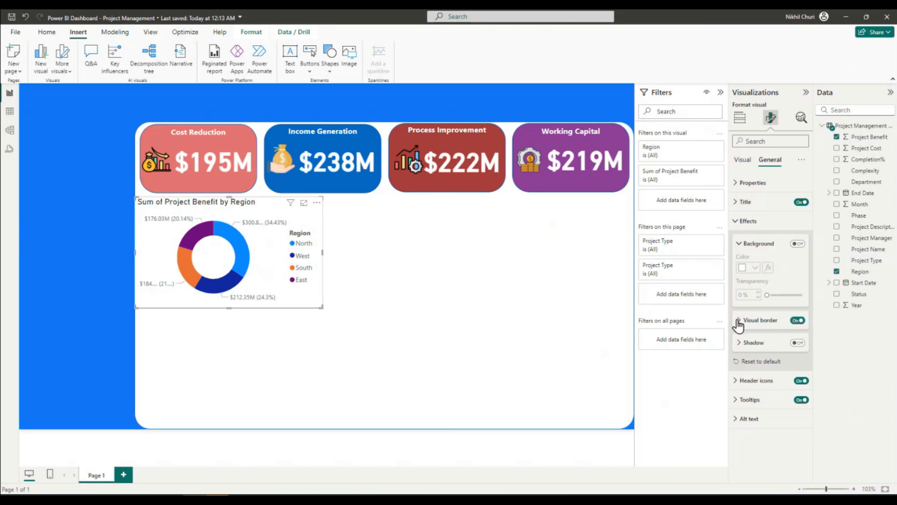
{"action": "left_click", "coordinate": [739, 321]}
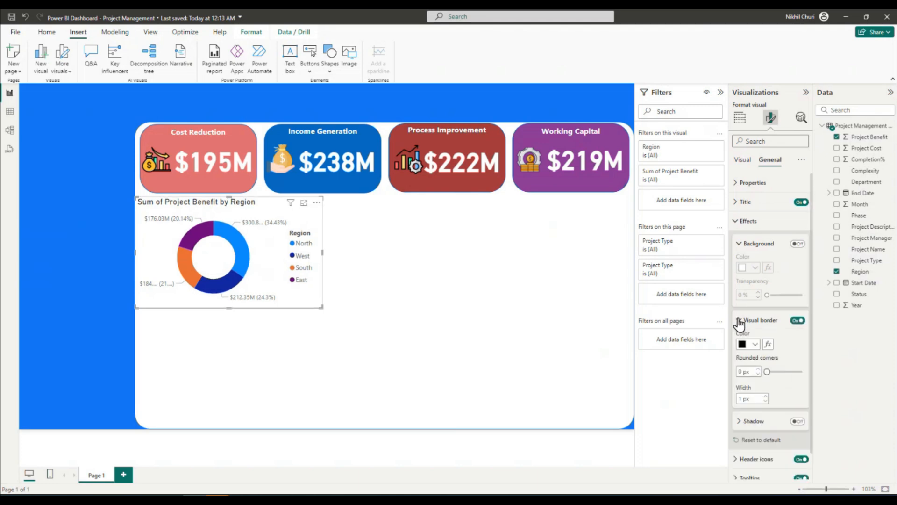
{"action": "left_click", "coordinate": [747, 372]}
{"action": "type", "text": "12"}
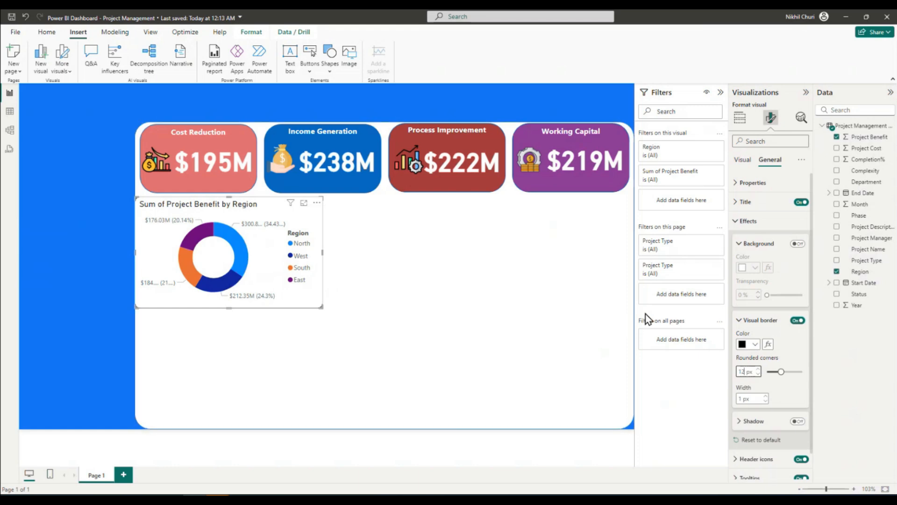
{"action": "scroll", "coordinate": [796, 432], "scroll_direction": "down", "scroll_amount": 1}
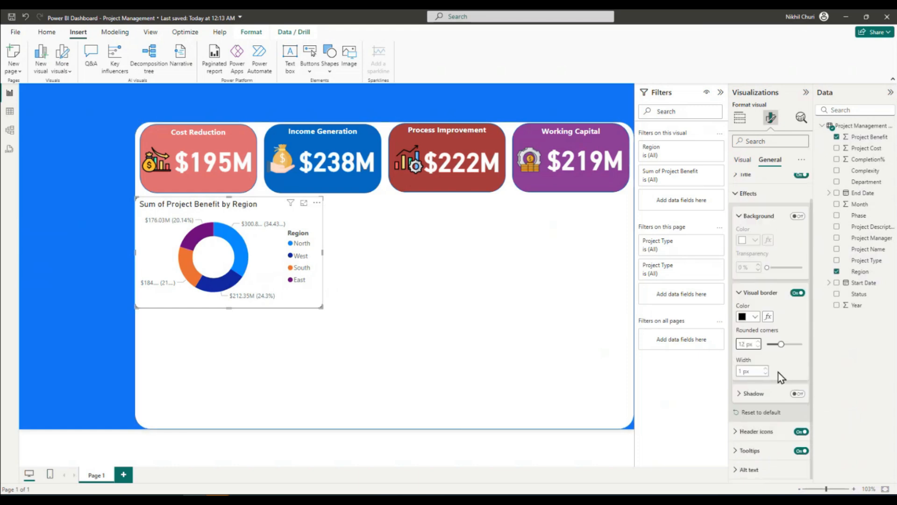
{"action": "left_click", "coordinate": [739, 293]}
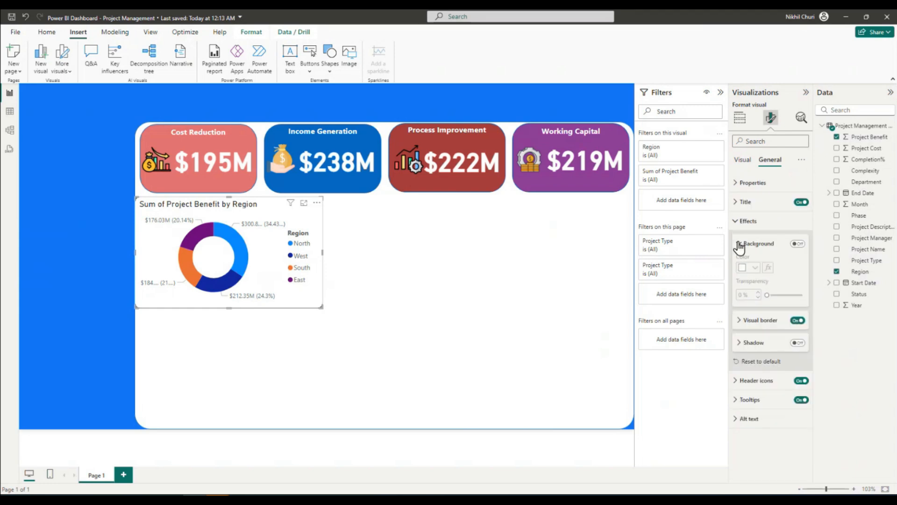
{"action": "left_click", "coordinate": [739, 245]}
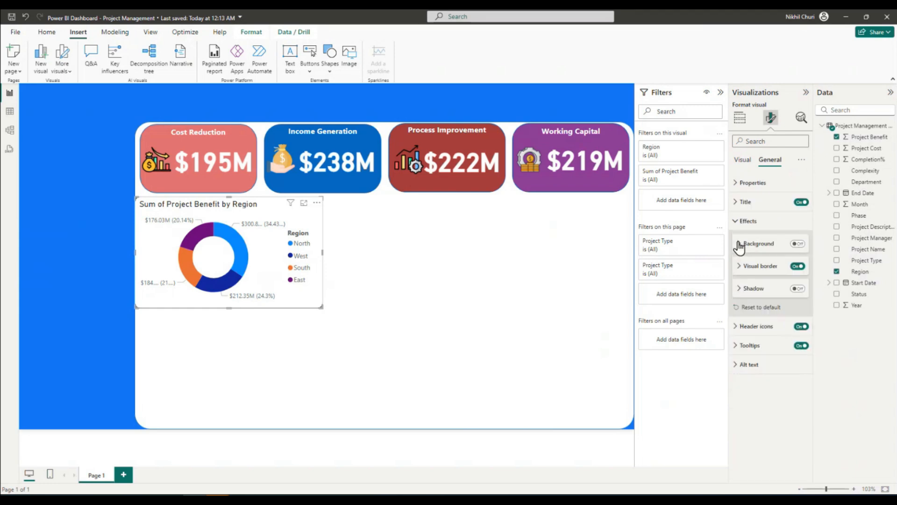
Make the donut chart's legend text bold and black
{"action": "left_click", "coordinate": [743, 161]}
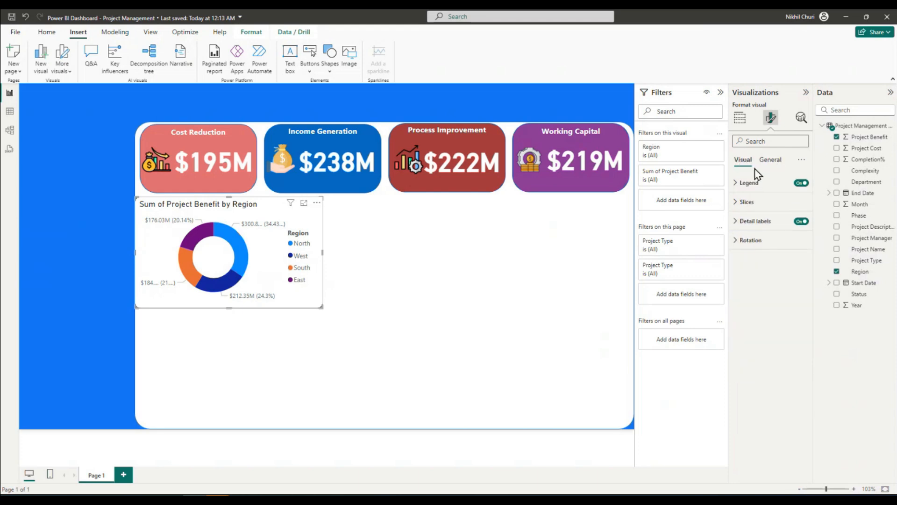
{"action": "left_click", "coordinate": [737, 184]}
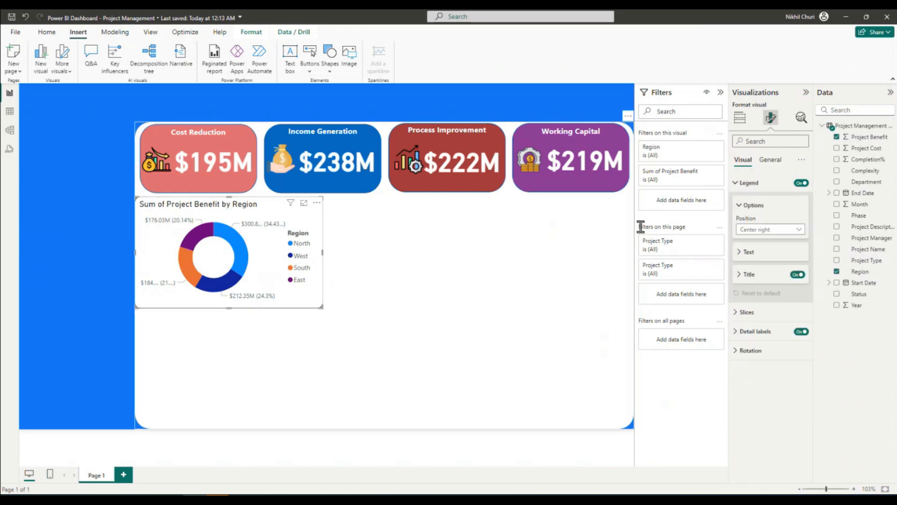
{"action": "left_click", "coordinate": [742, 258]}
{"action": "left_click", "coordinate": [742, 289]}
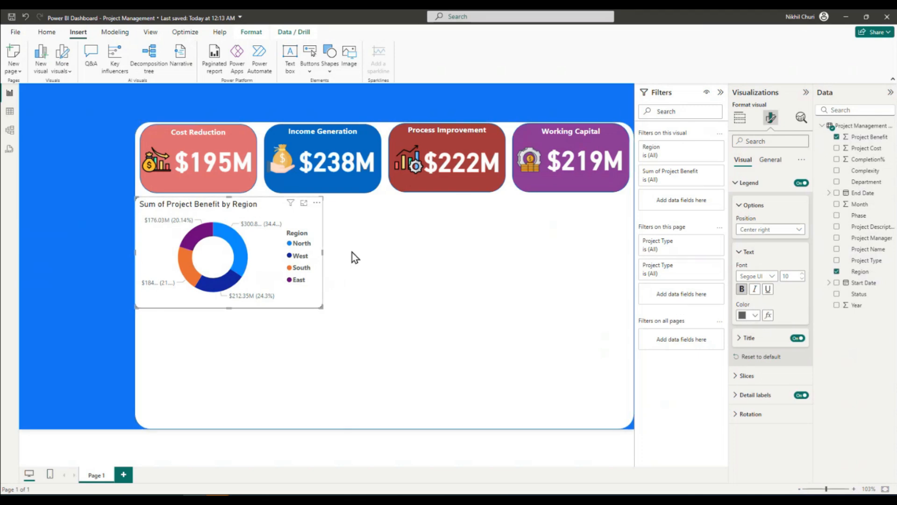
{"action": "left_click", "coordinate": [753, 315]}
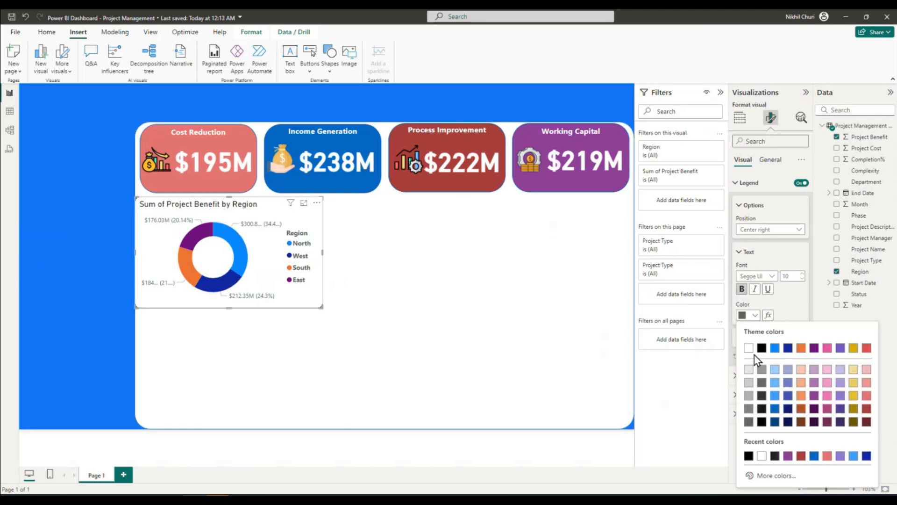
{"action": "left_click", "coordinate": [762, 349]}
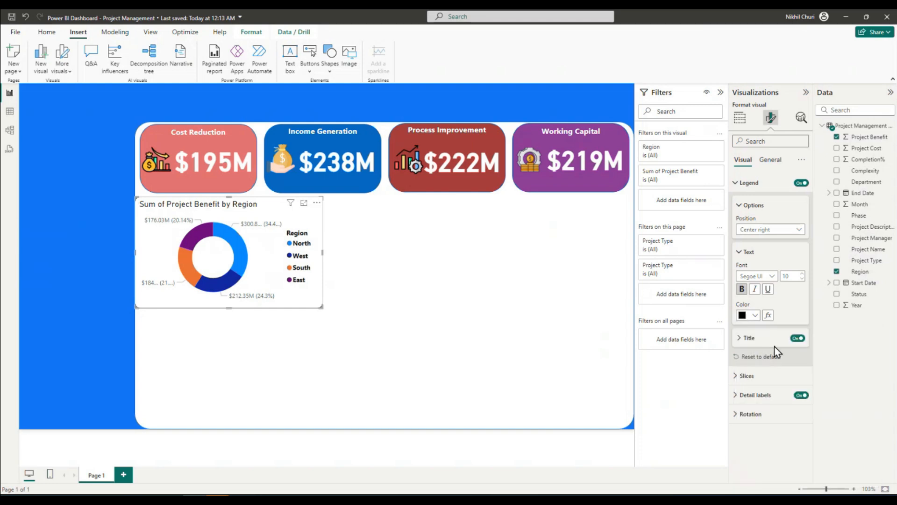
{"action": "left_click", "coordinate": [742, 341]}
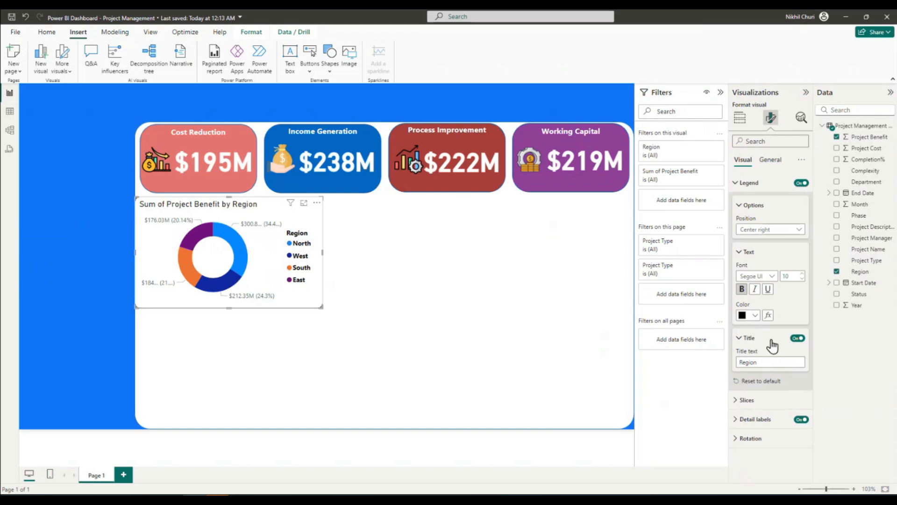
{"action": "left_click", "coordinate": [741, 252]}
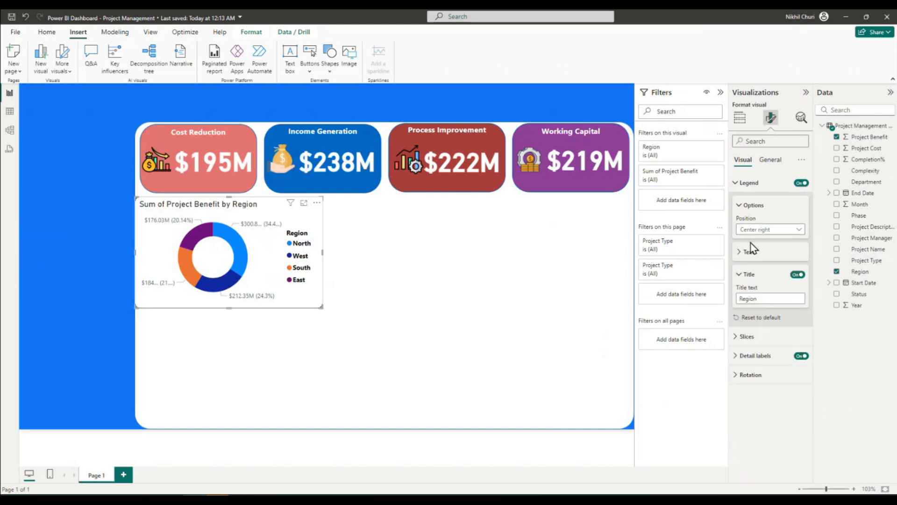
Make the values in the donut chart's detail labels bold and black
{"action": "left_click", "coordinate": [737, 357]}
{"action": "scroll", "coordinate": [797, 374], "scroll_direction": "down", "scroll_amount": 1}
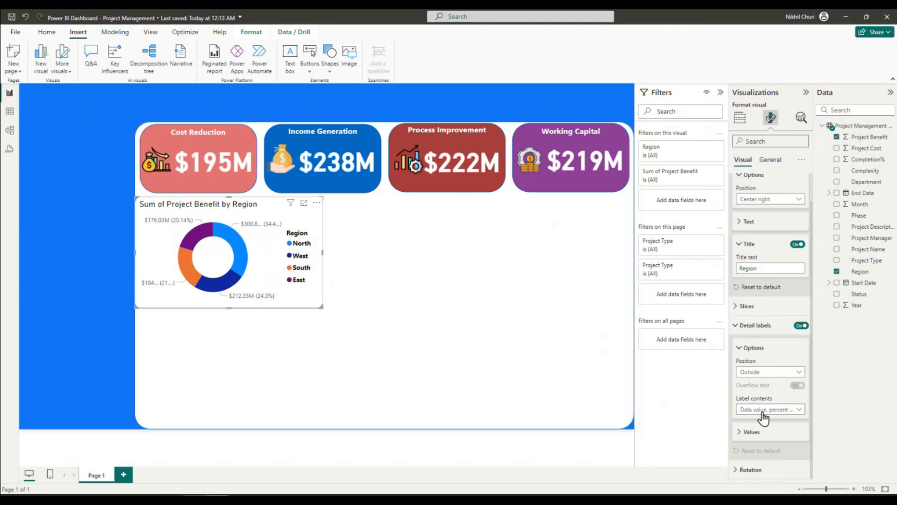
{"action": "left_click", "coordinate": [801, 411]}
{"action": "left_click", "coordinate": [800, 411]}
{"action": "left_click", "coordinate": [735, 327]}
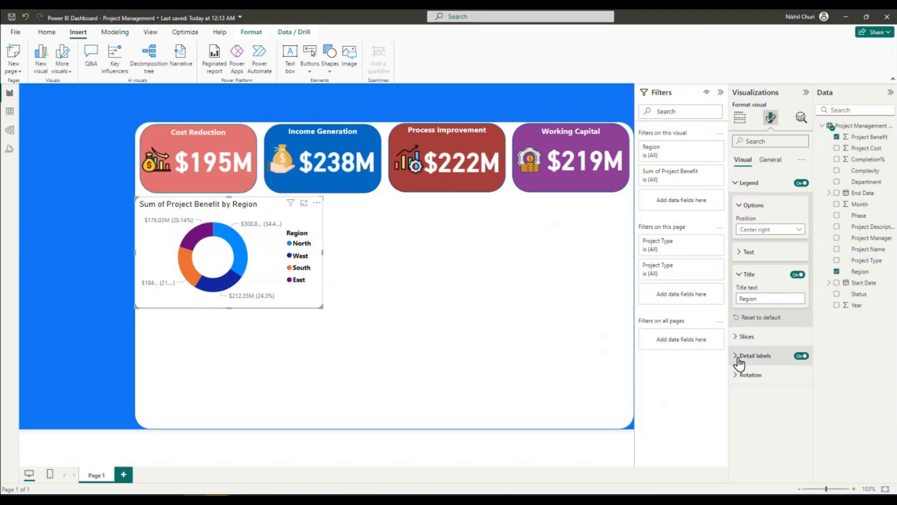
{"action": "left_click", "coordinate": [735, 356]}
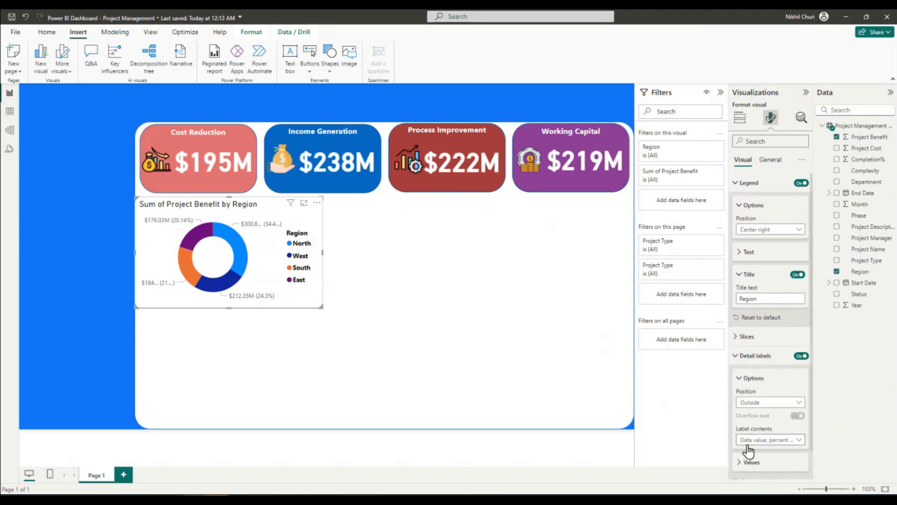
{"action": "scroll", "coordinate": [745, 442], "scroll_direction": "down", "scroll_amount": 1}
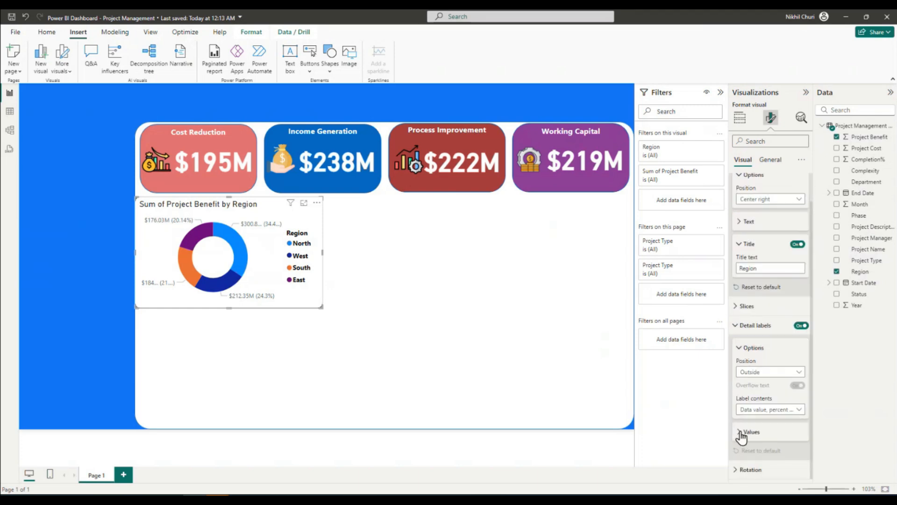
{"action": "left_click", "coordinate": [740, 433]}
{"action": "scroll", "coordinate": [752, 411], "scroll_direction": "down", "scroll_amount": 5}
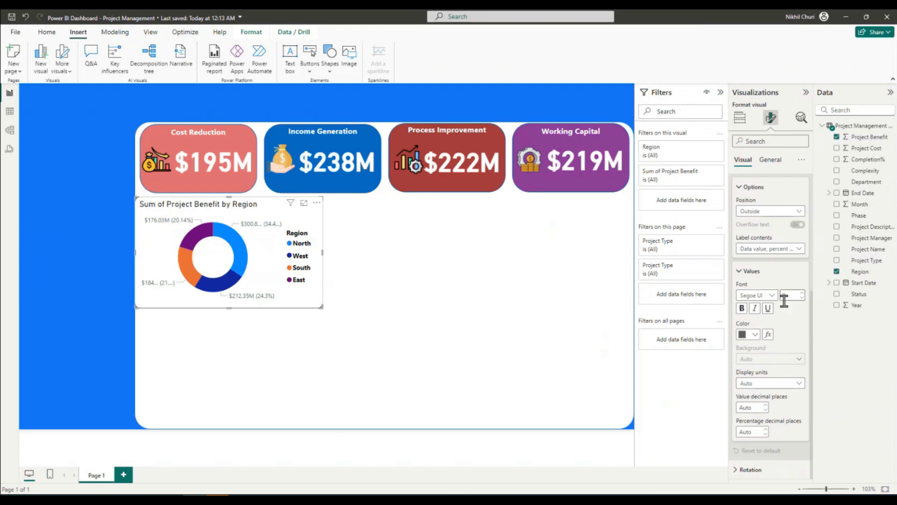
{"action": "left_click", "coordinate": [742, 308]}
{"action": "left_click", "coordinate": [750, 334]}
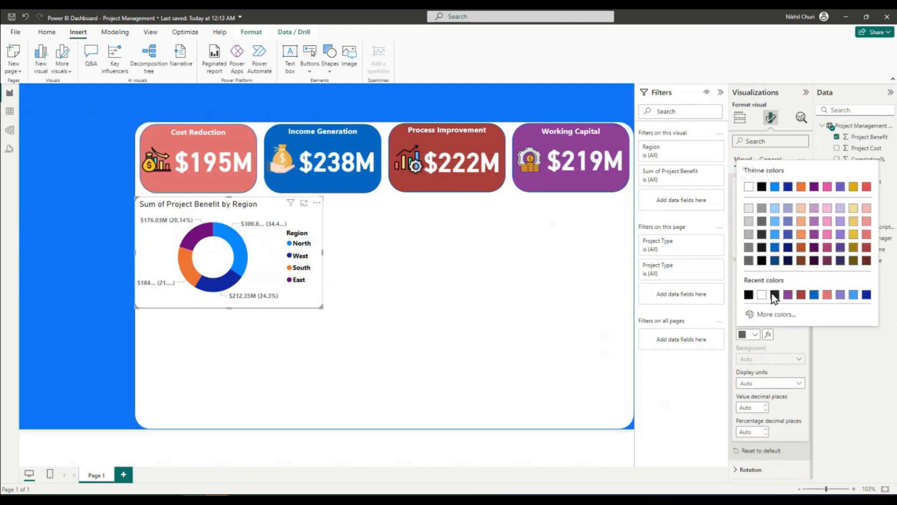
{"action": "left_click", "coordinate": [749, 294]}
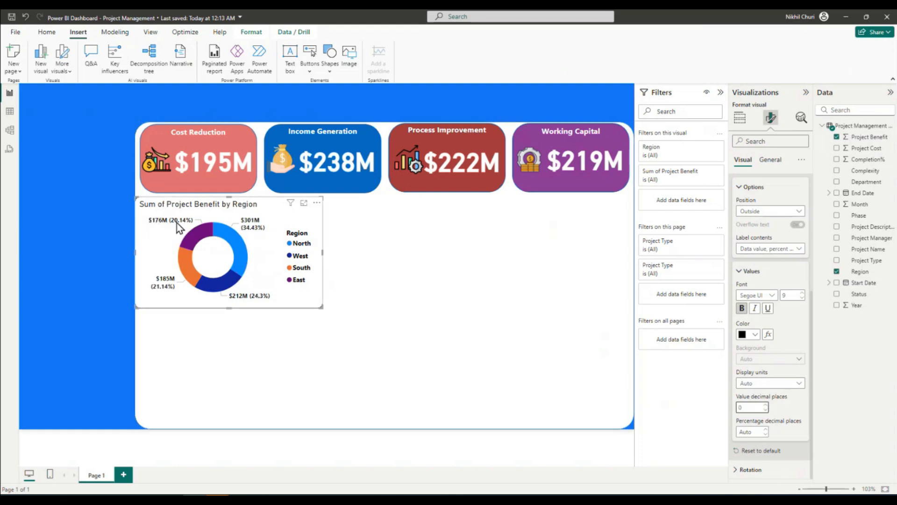
Set the detail labels' value and percentage decimal places to 0 and save the report
{"action": "left_click", "coordinate": [766, 434]}
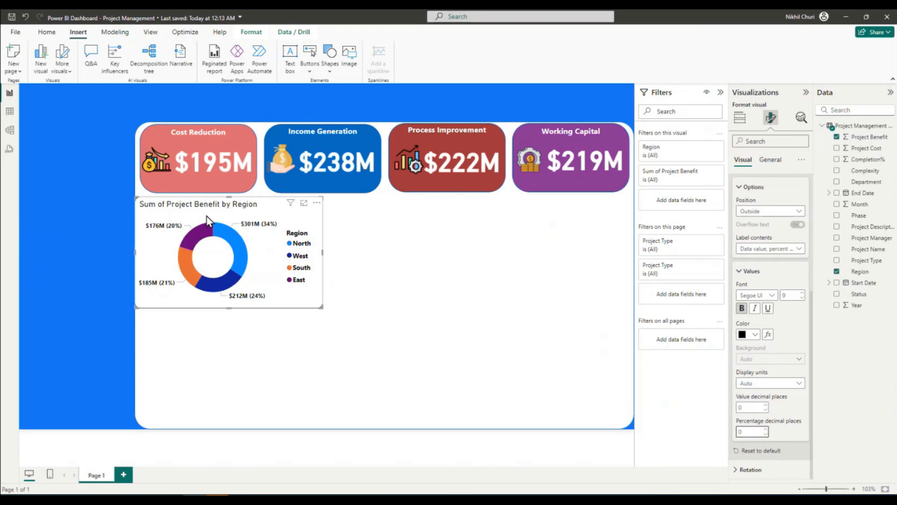
{"action": "left_click", "coordinate": [12, 17]}
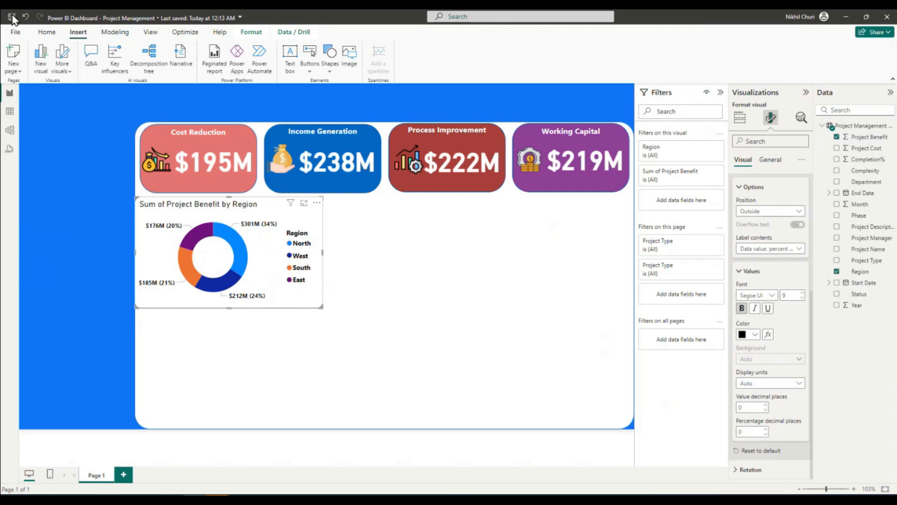
{"action": "left_click", "coordinate": [741, 276]}
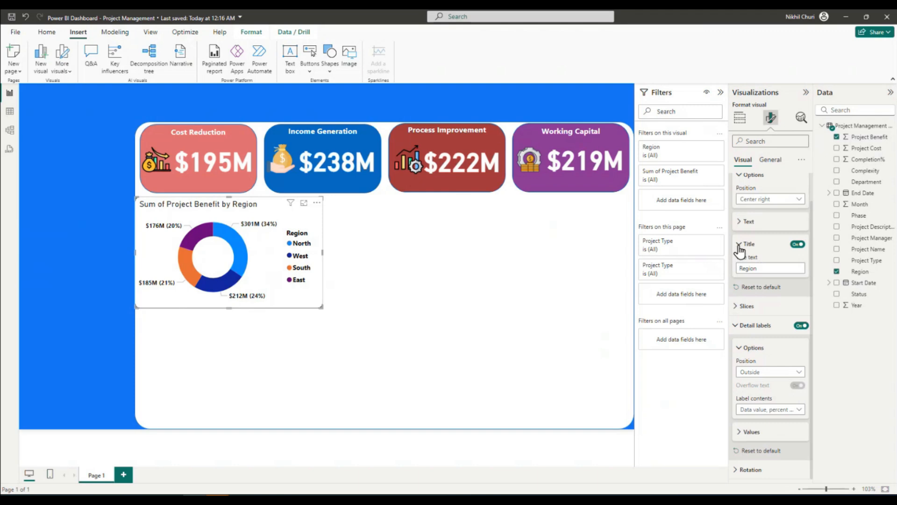
{"action": "left_click", "coordinate": [740, 246]}
{"action": "left_click", "coordinate": [738, 327]}
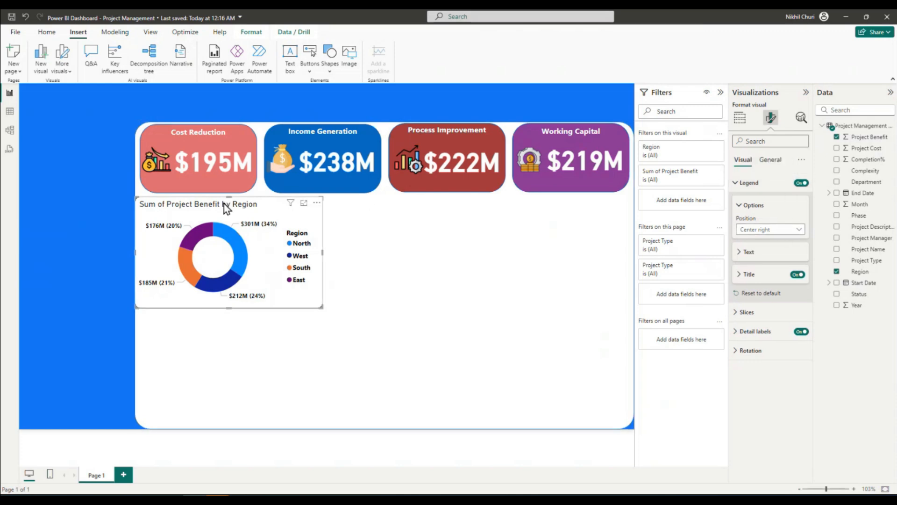
Try the donut chart's legend in the Top left position and return it to Center right
{"action": "left_click", "coordinate": [799, 230]}
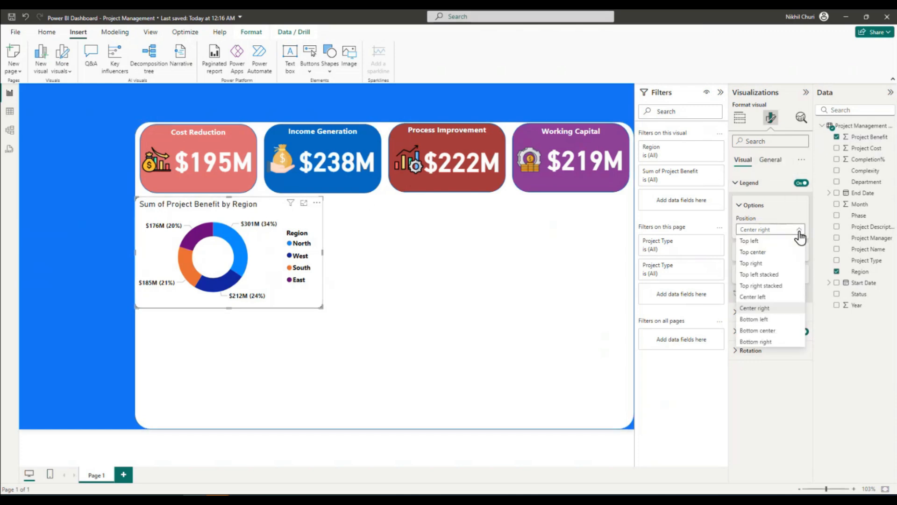
{"action": "left_click", "coordinate": [766, 240]}
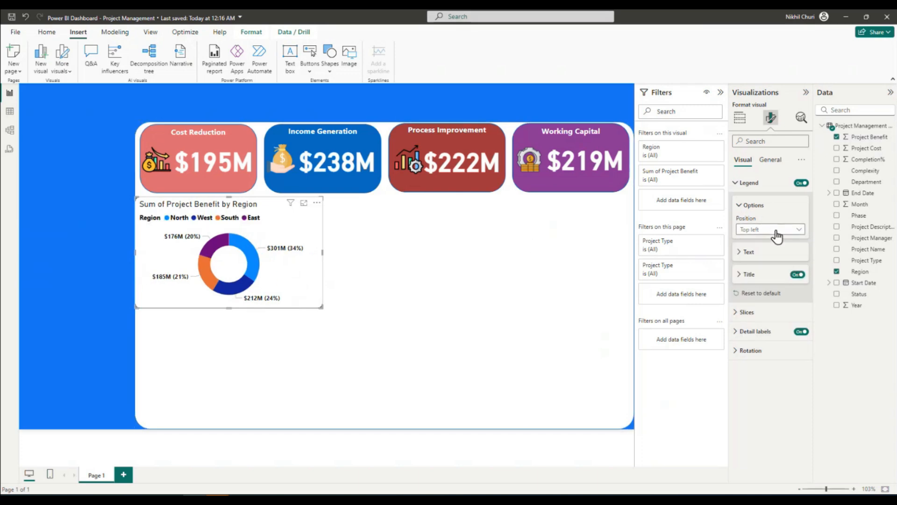
{"action": "left_click", "coordinate": [775, 230]}
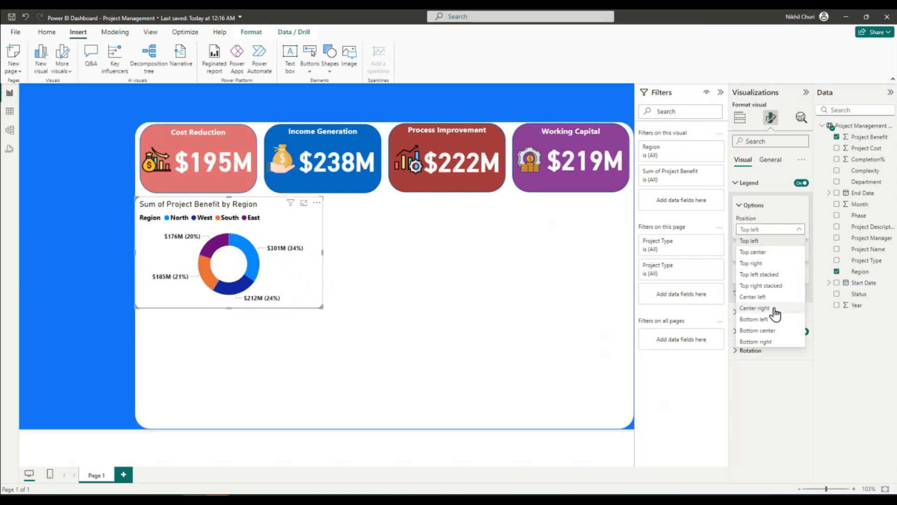
{"action": "left_click", "coordinate": [755, 308]}
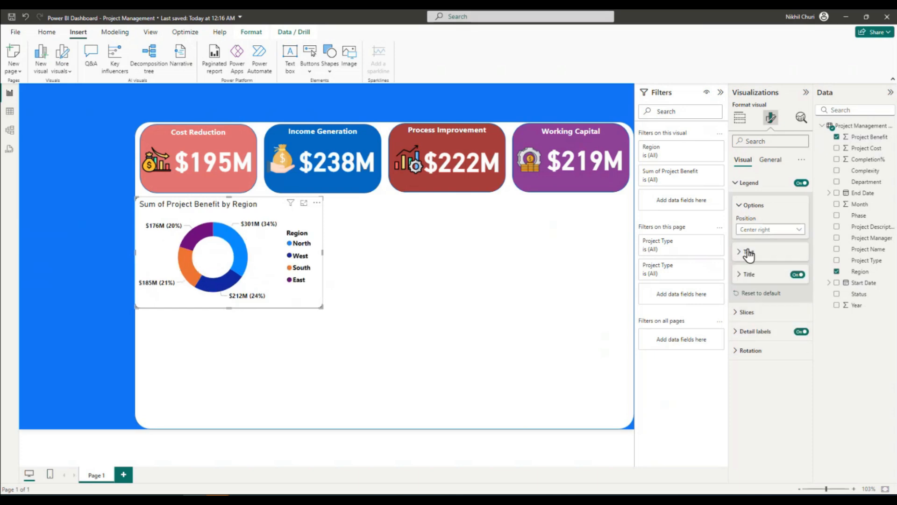
{"action": "left_click", "coordinate": [737, 186]}
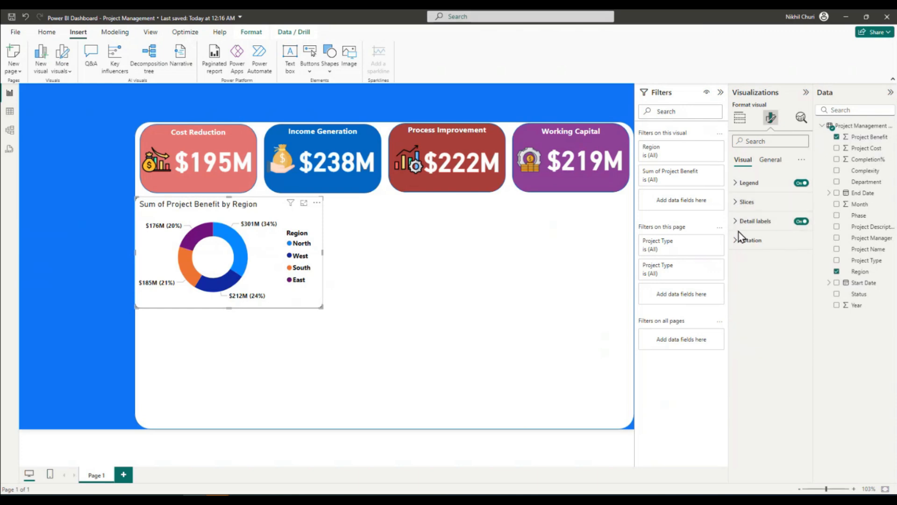
Shorten the donut chart's title to "Project Benefit by Region"
{"action": "left_click", "coordinate": [770, 159]}
{"action": "left_click", "coordinate": [746, 220]}
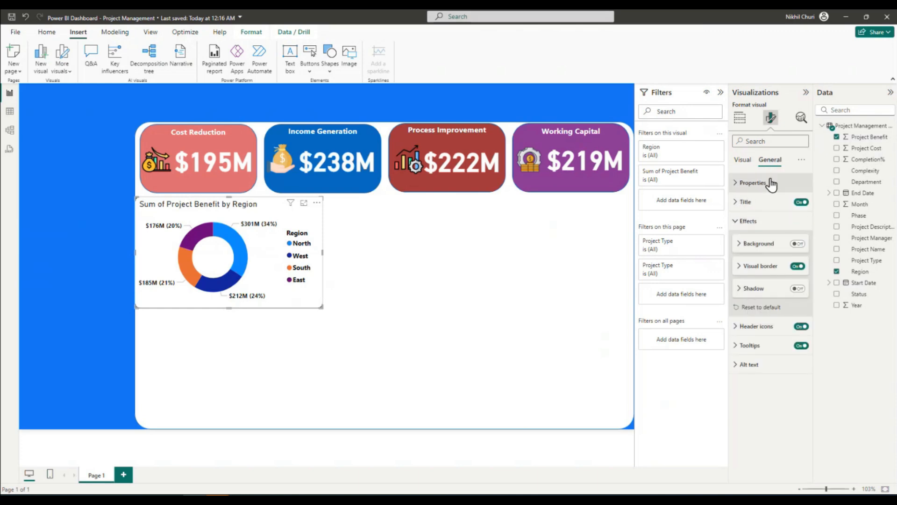
{"action": "left_click", "coordinate": [738, 202]}
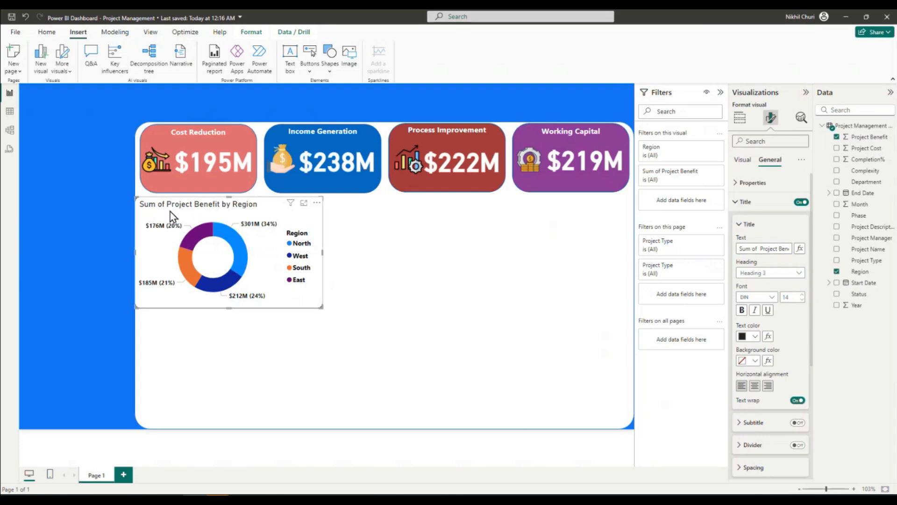
{"action": "left_click_drag", "start_coordinate": [761, 248], "coordinate": [690, 256]}
{"action": "key", "text": "BackSpace"}
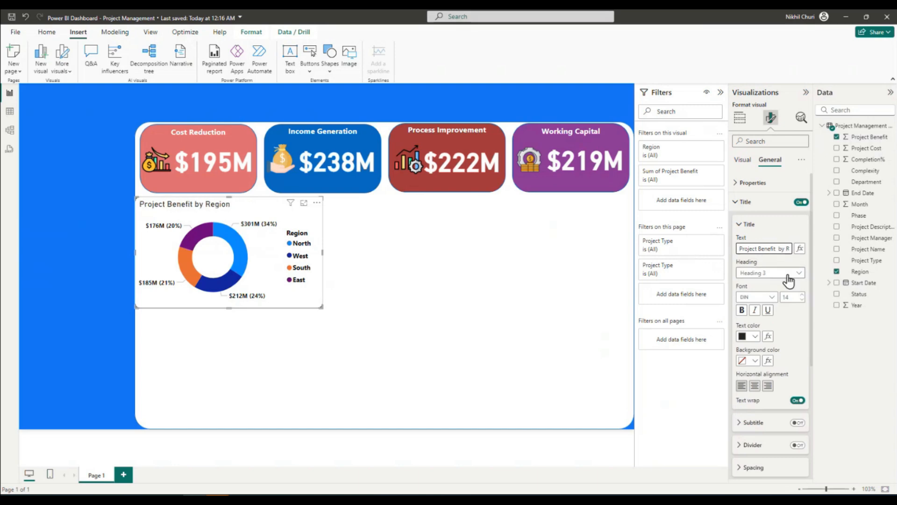
Format the donut chart's title as bold, size 16 and horizontally centered
{"action": "left_click", "coordinate": [742, 310]}
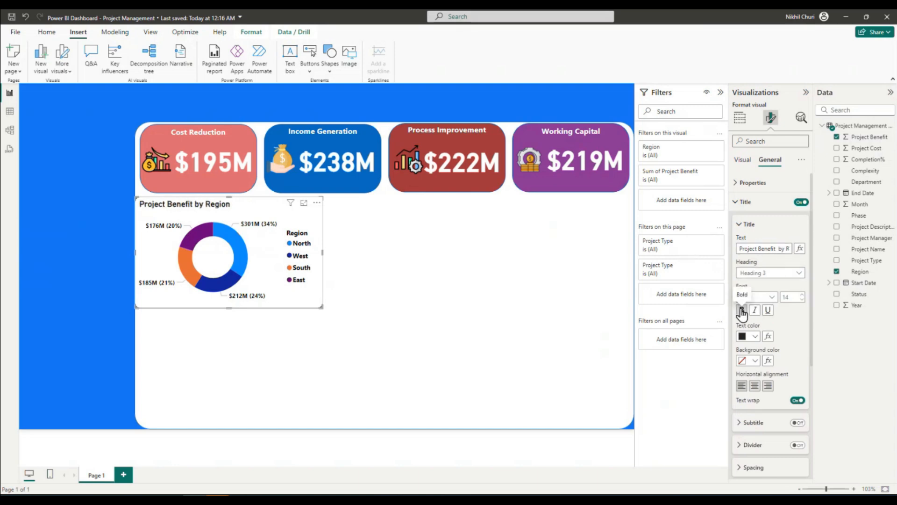
{"action": "left_click", "coordinate": [791, 297]}
{"action": "type", "text": "16"}
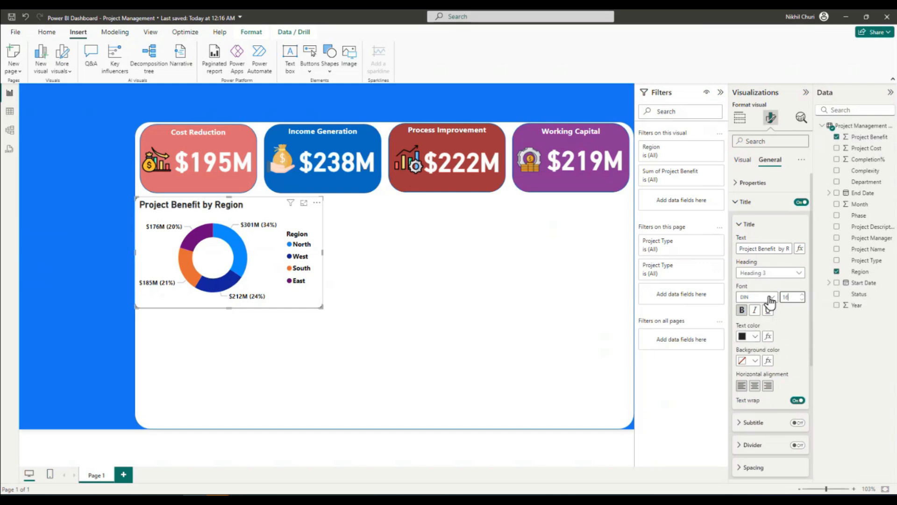
{"action": "left_click", "coordinate": [754, 386]}
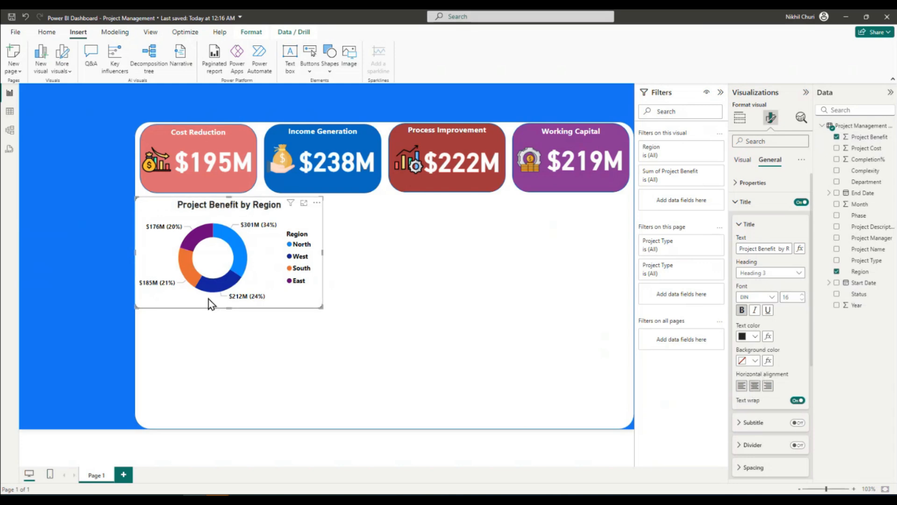
Reduce the donut chart's height slightly and set its title background color to #1877F2
{"action": "left_click_drag", "start_coordinate": [229, 307], "coordinate": [231, 297]}
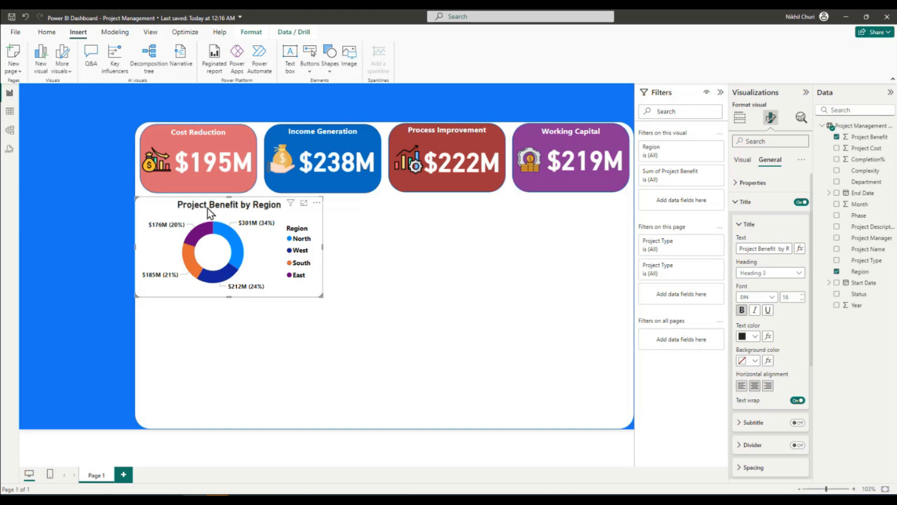
{"action": "left_click", "coordinate": [755, 361]}
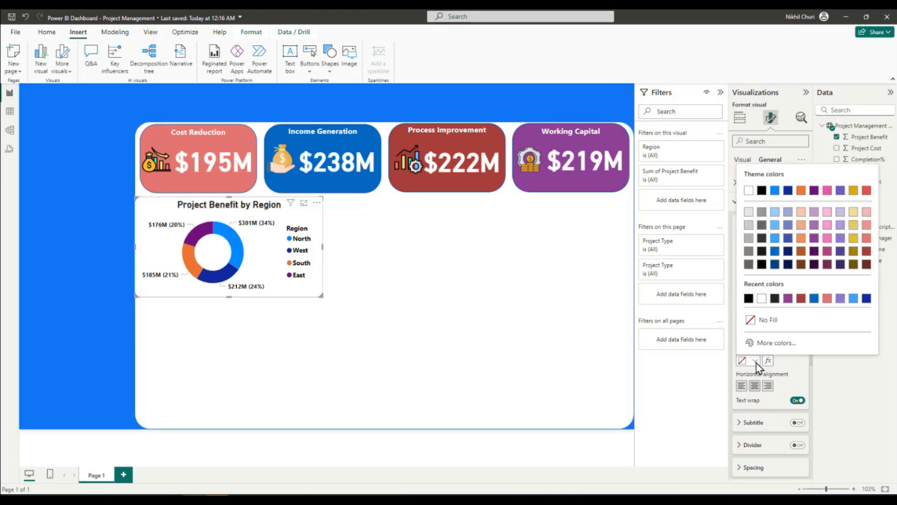
{"action": "left_click", "coordinate": [776, 343]}
{"action": "left_click_drag", "start_coordinate": [775, 312], "coordinate": [750, 311]}
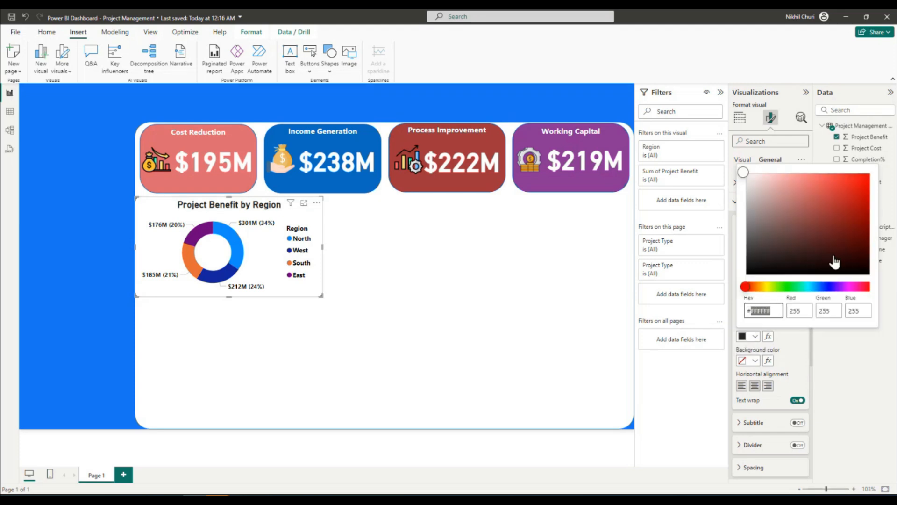
{"action": "type", "text": "1877F2"}
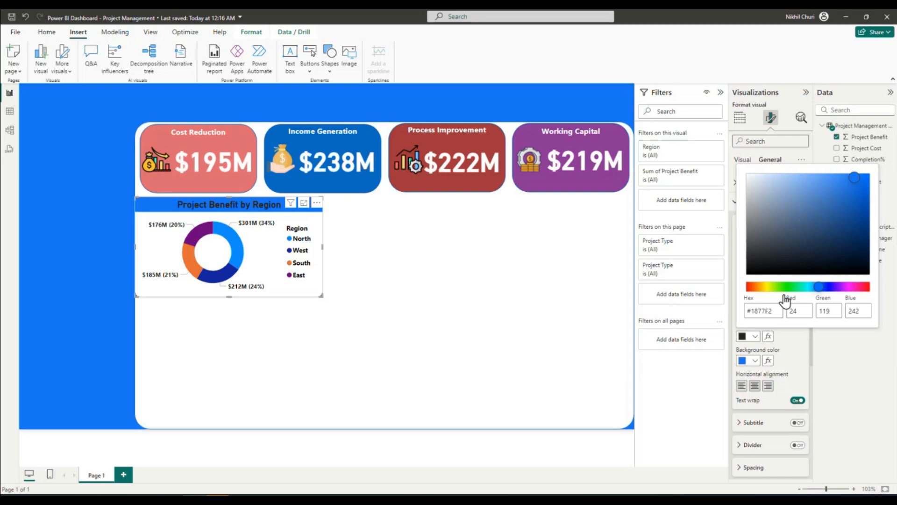
{"action": "left_click", "coordinate": [843, 377]}
Set the donut chart's title text color to white and save the report
{"action": "left_click", "coordinate": [753, 337]}
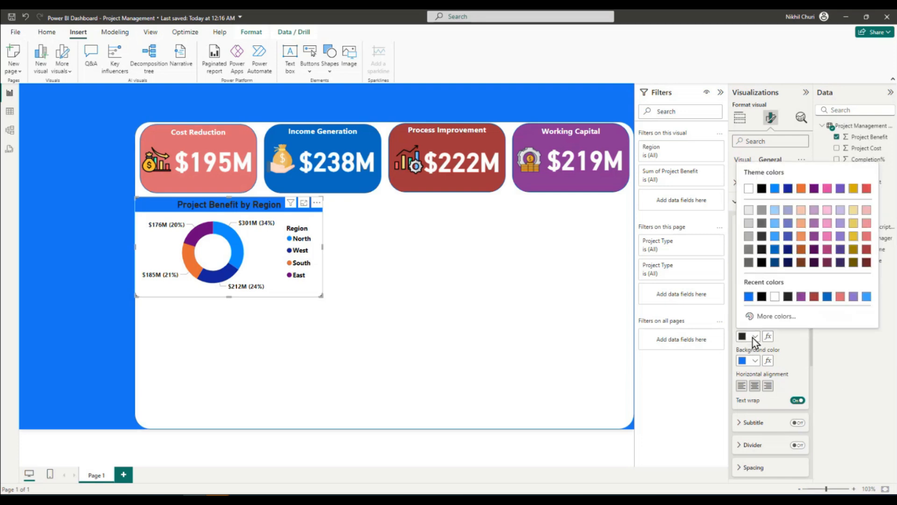
{"action": "left_click", "coordinate": [748, 188]}
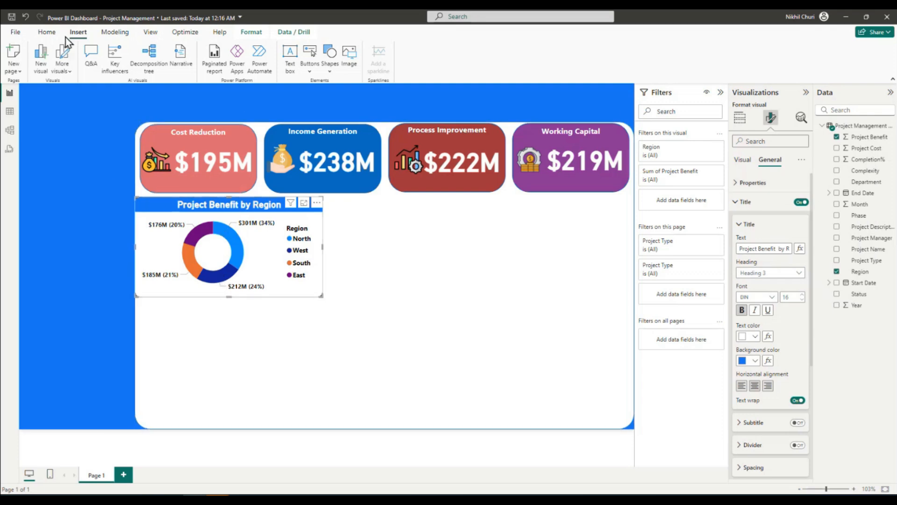
{"action": "left_click", "coordinate": [12, 17]}
{"action": "left_click", "coordinate": [35, 141]}
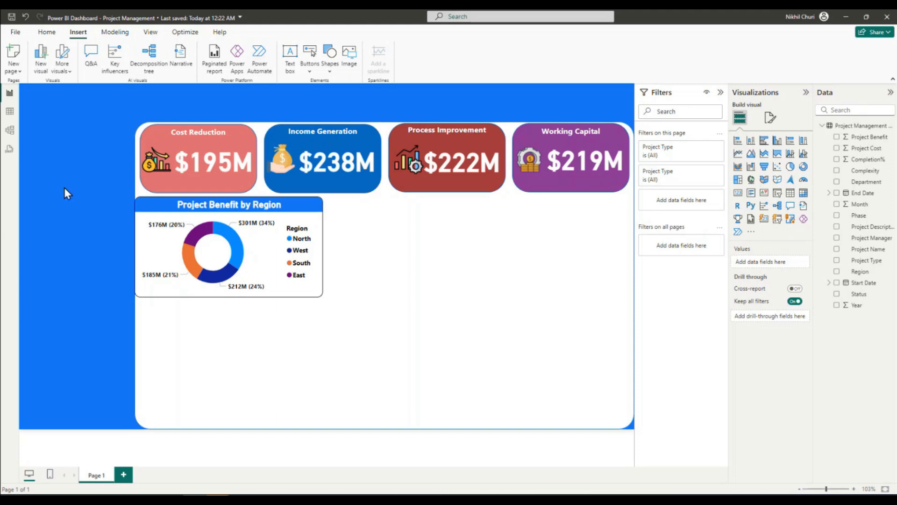
Duplicate the Project Benefit by Region donut chart and place the copy directly beside the original, below the KPI cards
{"action": "left_click", "coordinate": [155, 254]}
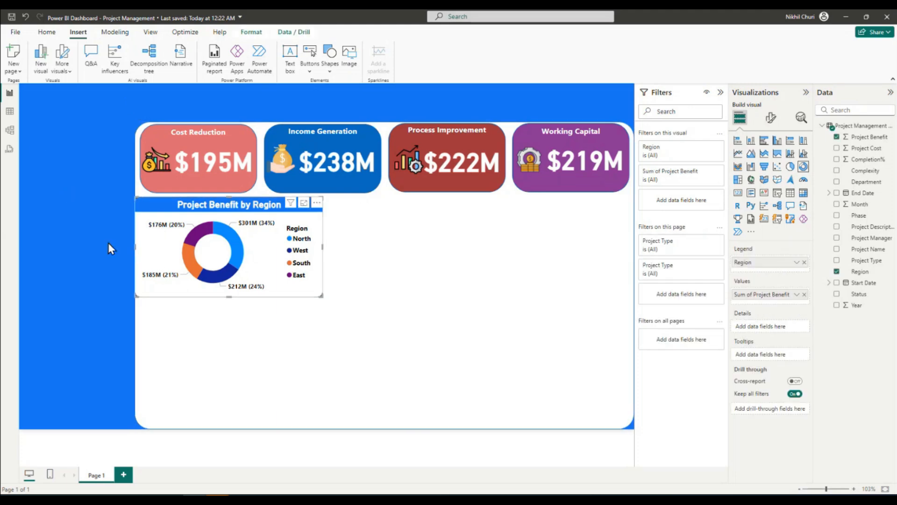
{"action": "left_click", "coordinate": [69, 227]}
{"action": "key", "text": "ctrl+v"}
{"action": "left_click_drag", "start_coordinate": [246, 246], "coordinate": [428, 234]}
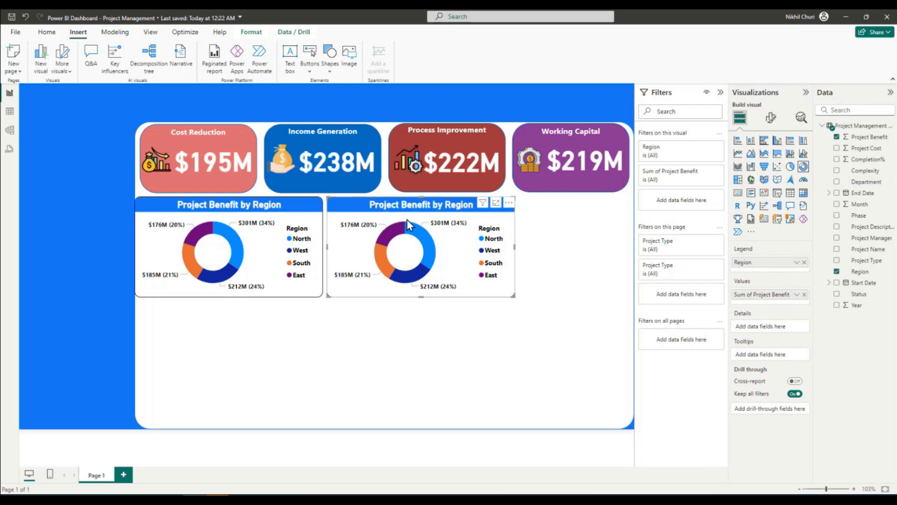
Replace Project Benefit with Project Cost in the copied chart's values and convert it to a pie chart
{"action": "left_click_drag", "start_coordinate": [862, 154], "coordinate": [777, 305]}
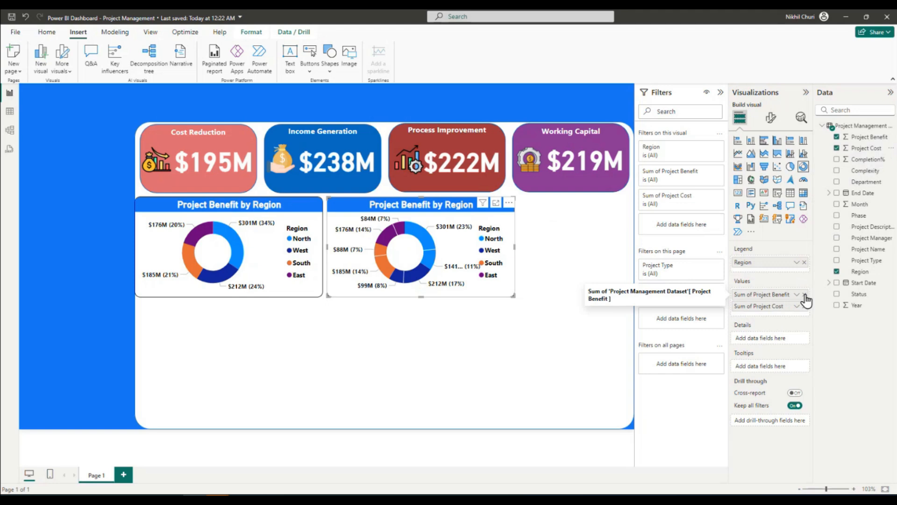
{"action": "left_click", "coordinate": [805, 294]}
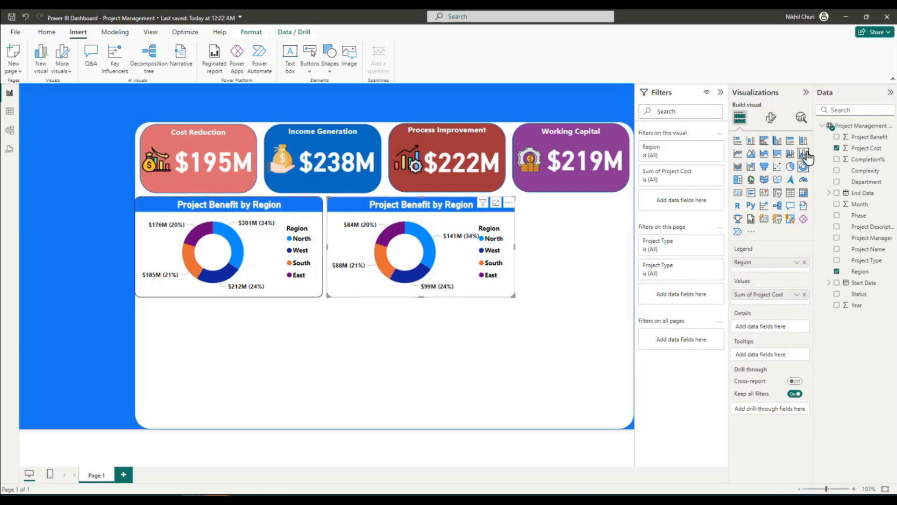
{"action": "left_click", "coordinate": [791, 166]}
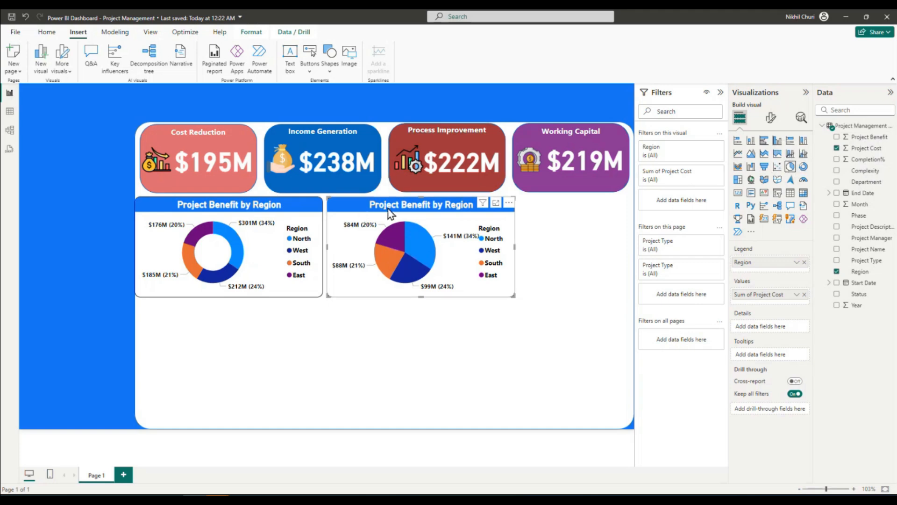
Change the pie chart's title to "Project Cost by Region"
{"action": "left_click", "coordinate": [771, 118]}
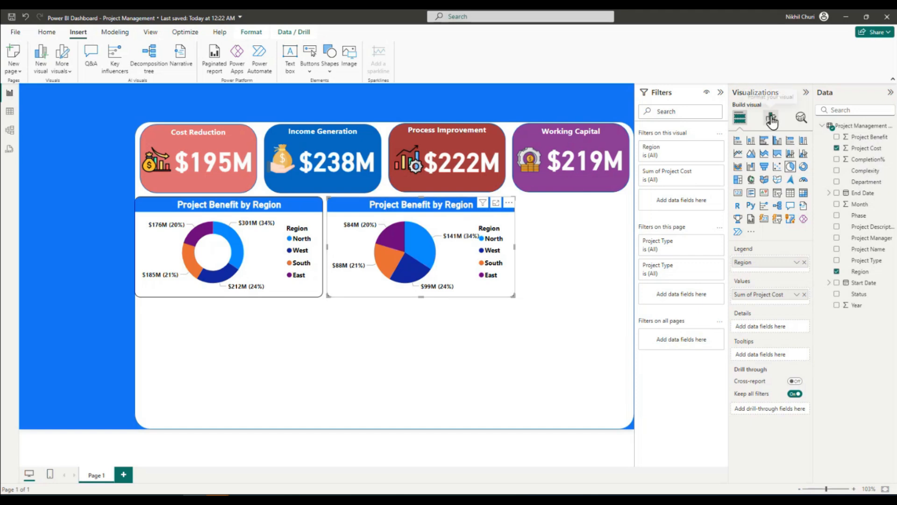
{"action": "left_click", "coordinate": [770, 160]}
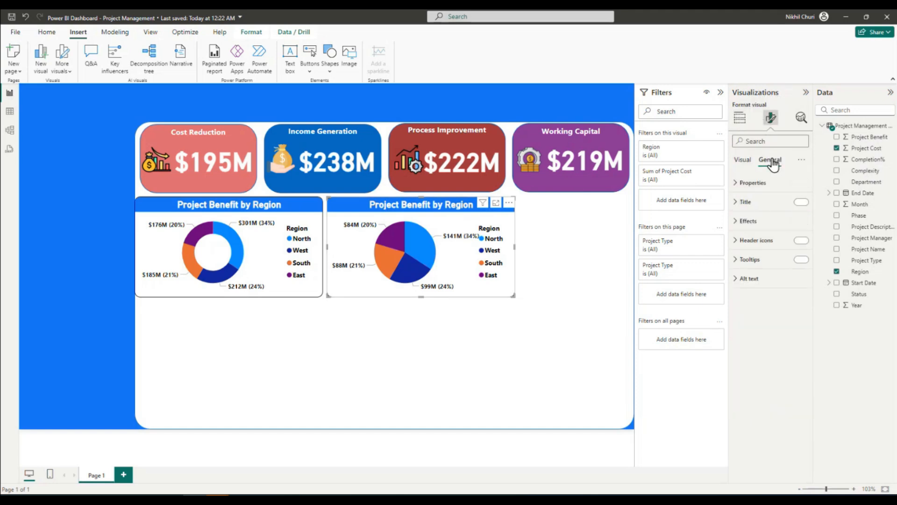
{"action": "left_click", "coordinate": [743, 202]}
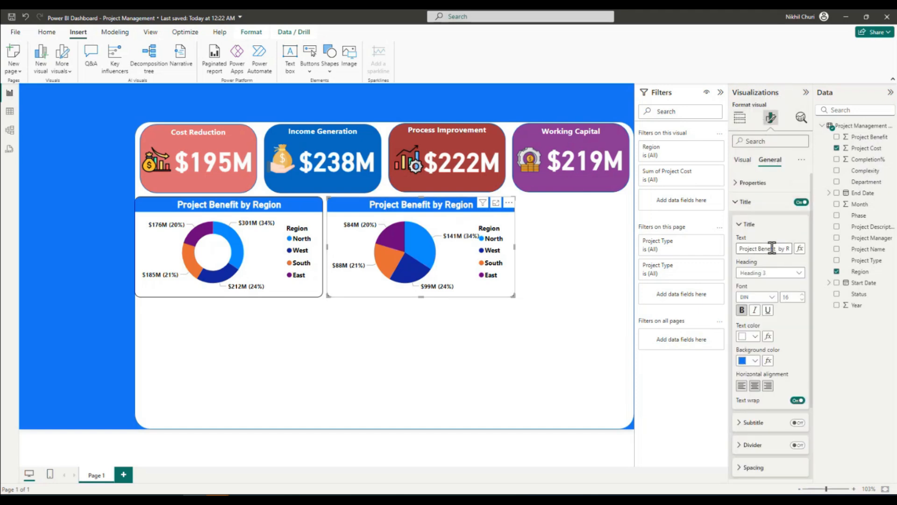
{"action": "left_click_drag", "start_coordinate": [776, 248], "coordinate": [759, 248]}
{"action": "type", "text": "Cos"}
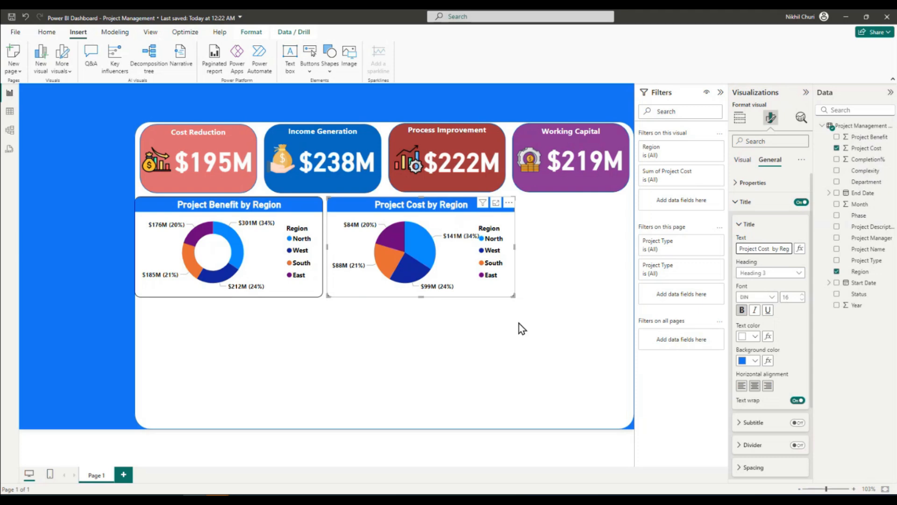
{"action": "left_click", "coordinate": [421, 357]}
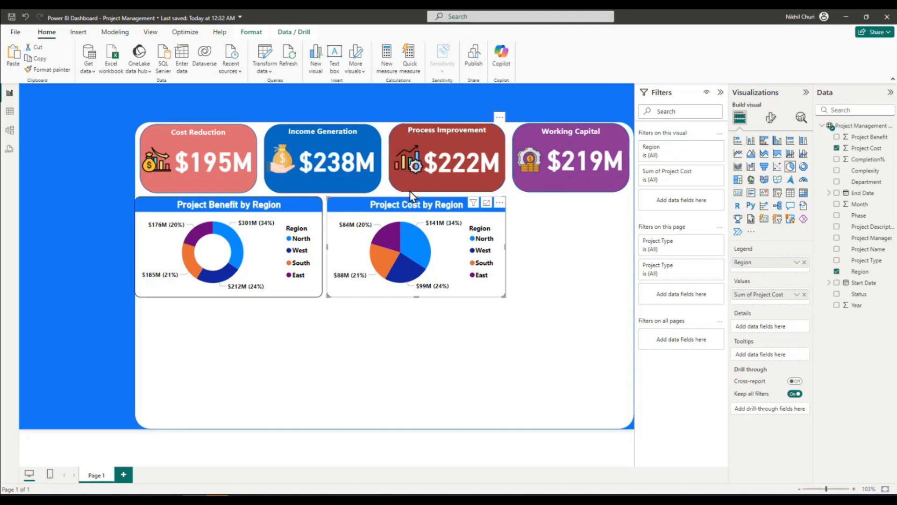
{"action": "left_click", "coordinate": [49, 177]}
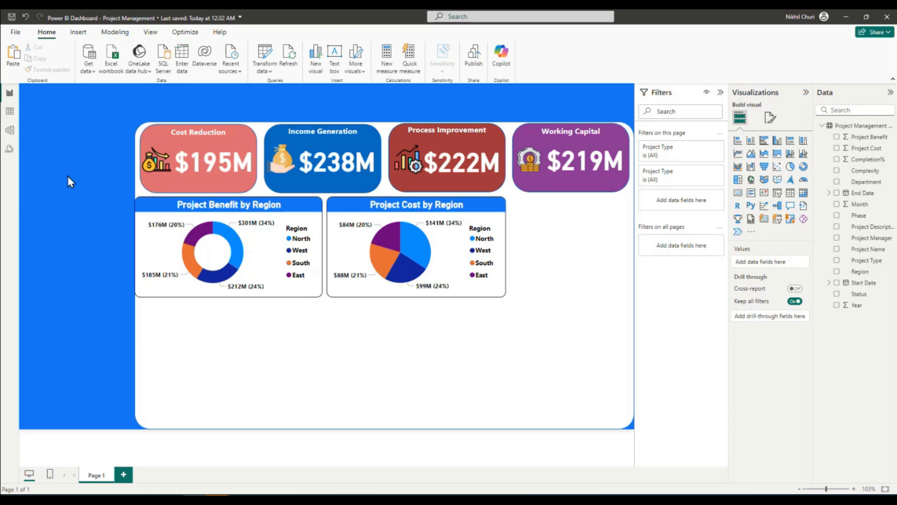
Add a stacked bar chart with Completion% on the X-axis and Phase on the Y-axis
{"action": "left_click", "coordinate": [738, 141]}
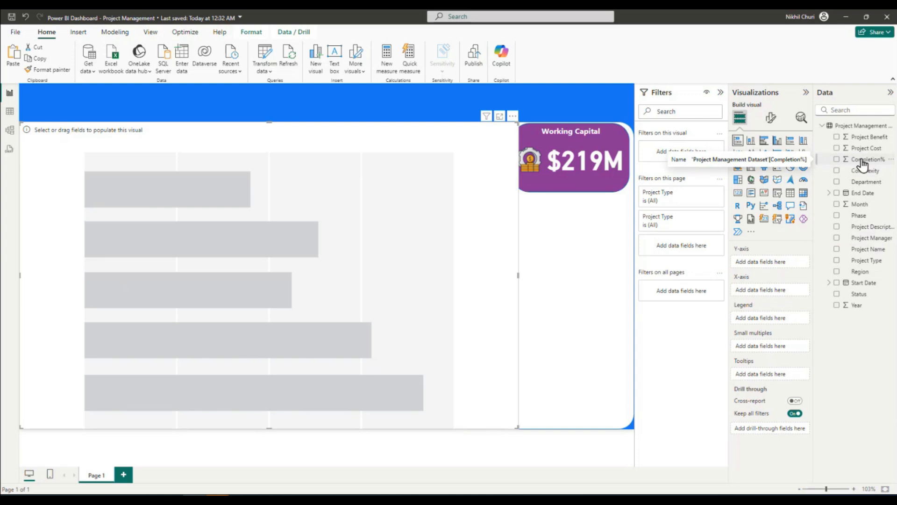
{"action": "left_click_drag", "start_coordinate": [868, 164], "coordinate": [779, 293]}
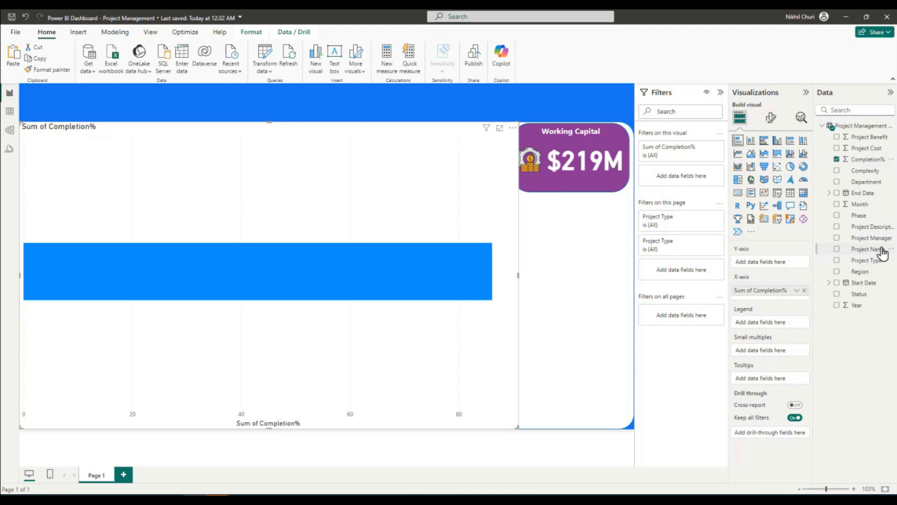
{"action": "left_click_drag", "start_coordinate": [867, 222], "coordinate": [776, 269]}
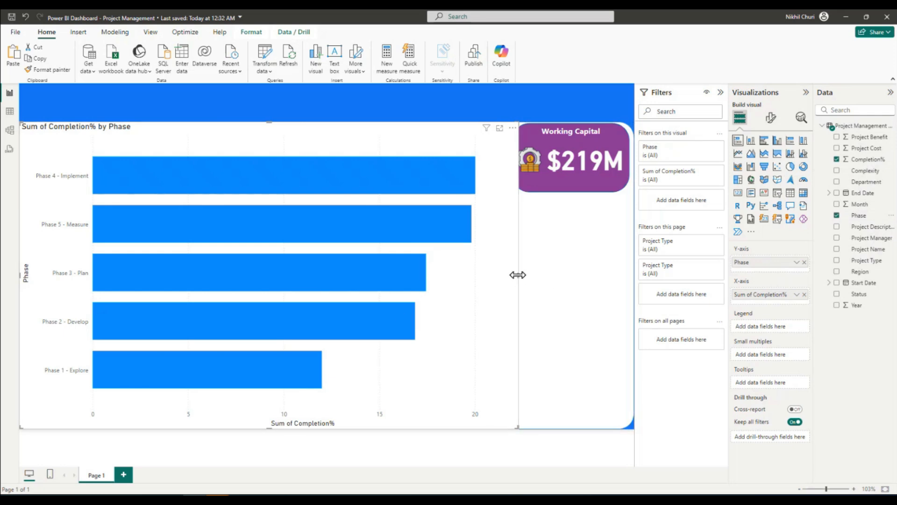
Shrink the bar chart and fit it beside the pie chart, beneath the Working Capital card
{"action": "left_click_drag", "start_coordinate": [517, 276], "coordinate": [236, 276]}
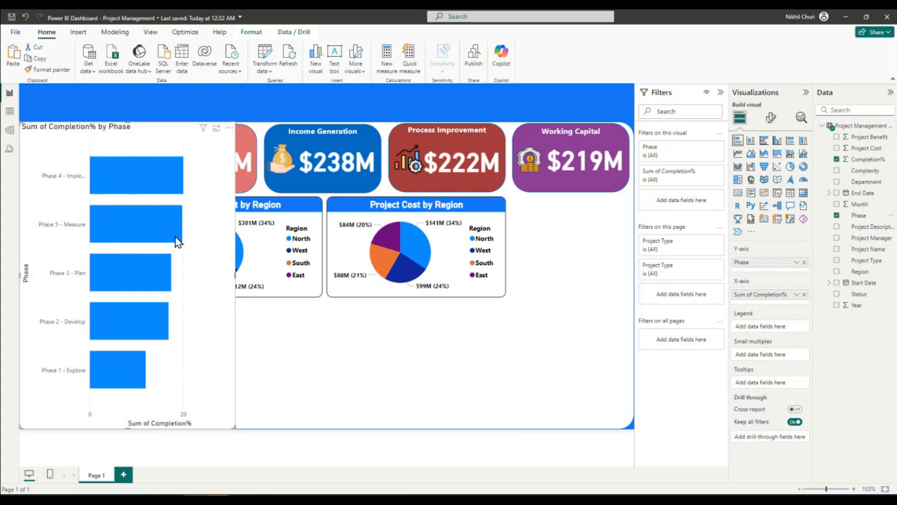
{"action": "left_click_drag", "start_coordinate": [134, 121], "coordinate": [136, 330]}
{"action": "left_click_drag", "start_coordinate": [233, 332], "coordinate": [593, 214]}
{"action": "left_click_drag", "start_coordinate": [419, 247], "coordinate": [510, 248]}
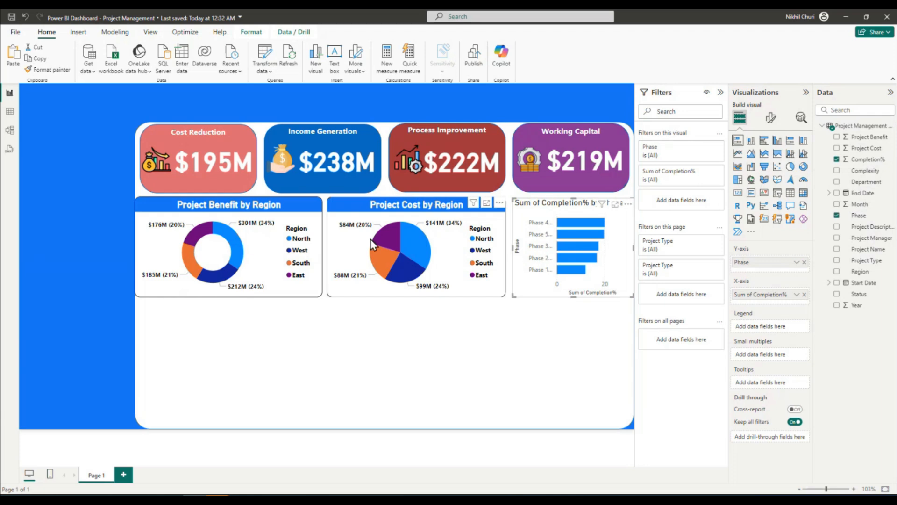
Copy the pie chart's formatting onto the Completion% by Phase bar chart with the Format painter
{"action": "left_click", "coordinate": [350, 254]}
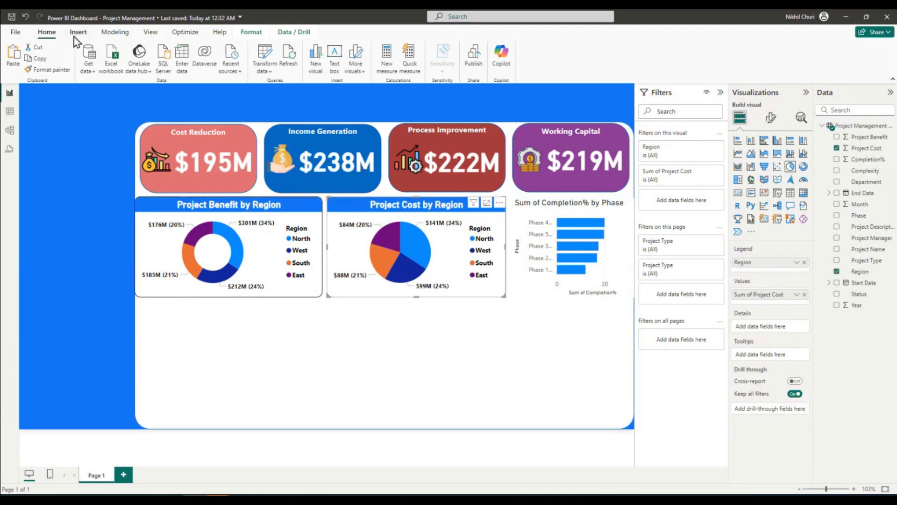
{"action": "left_click", "coordinate": [38, 70]}
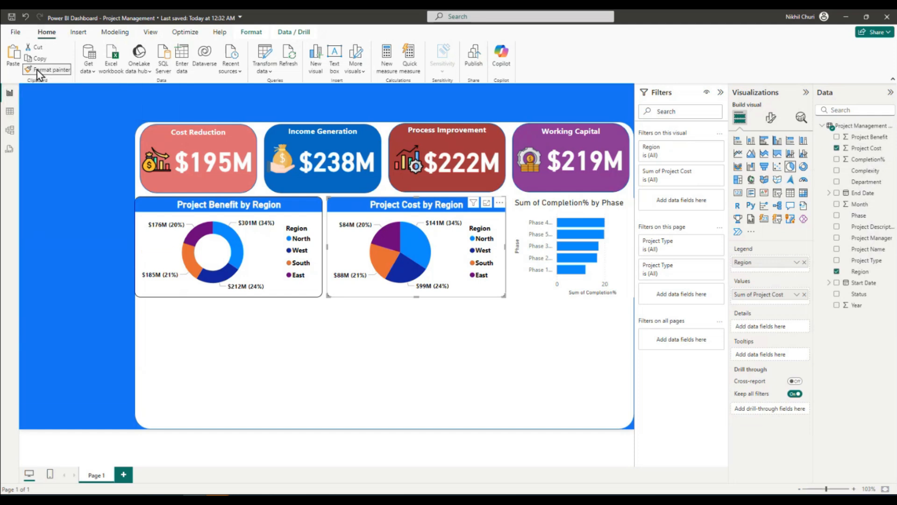
{"action": "left_click", "coordinate": [521, 214]}
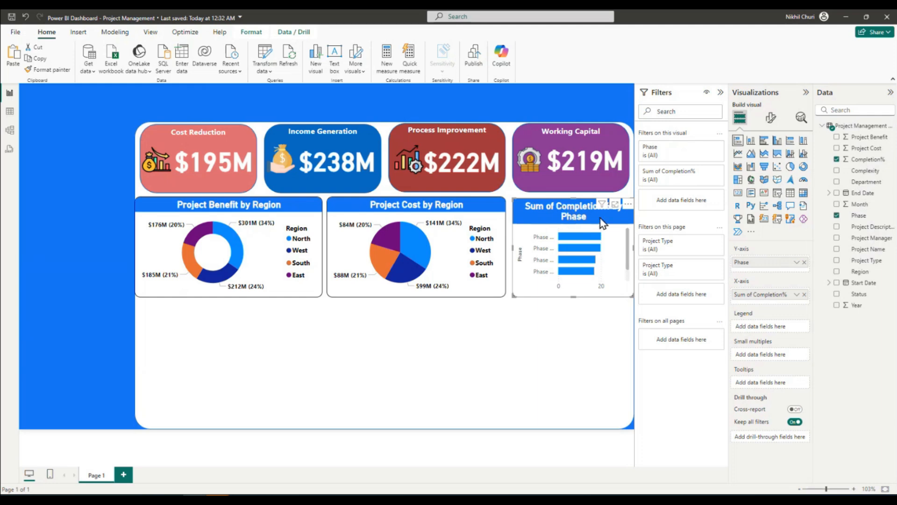
Rename the bar chart's X-axis field to "Completion%" for this visual
{"action": "left_click", "coordinate": [796, 294]}
{"action": "left_click", "coordinate": [824, 308]}
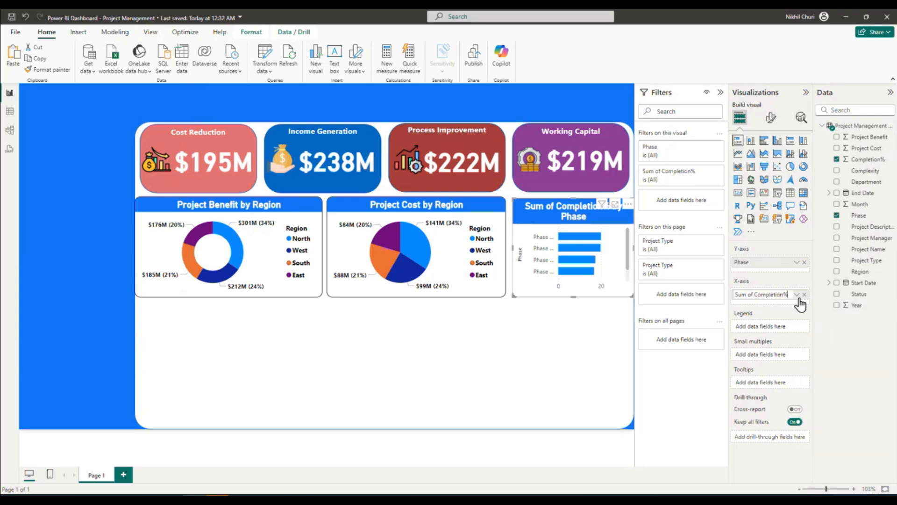
{"action": "left_click_drag", "start_coordinate": [756, 293], "coordinate": [699, 292]}
{"action": "type", "text": "C"}
{"action": "left_click", "coordinate": [569, 345]}
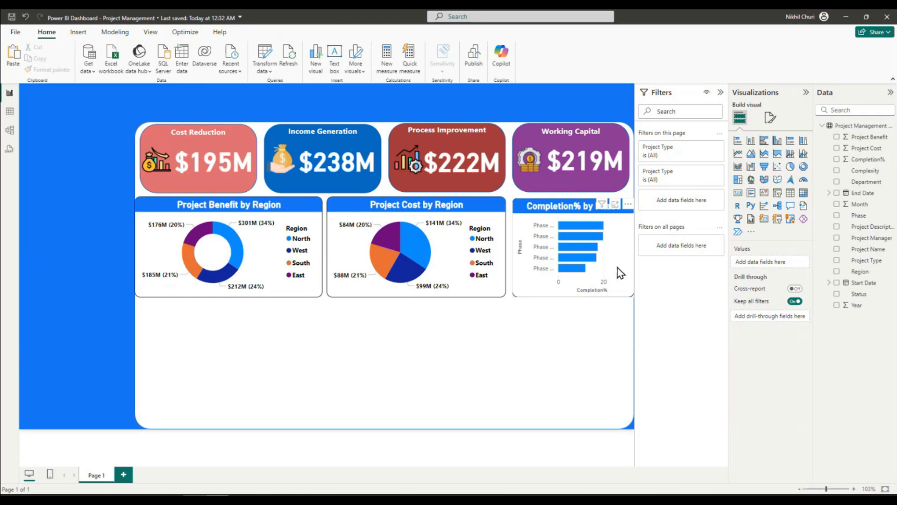
Format the bar chart's Y-axis values as bold and black
{"action": "left_click", "coordinate": [528, 281]}
{"action": "left_click", "coordinate": [771, 118]}
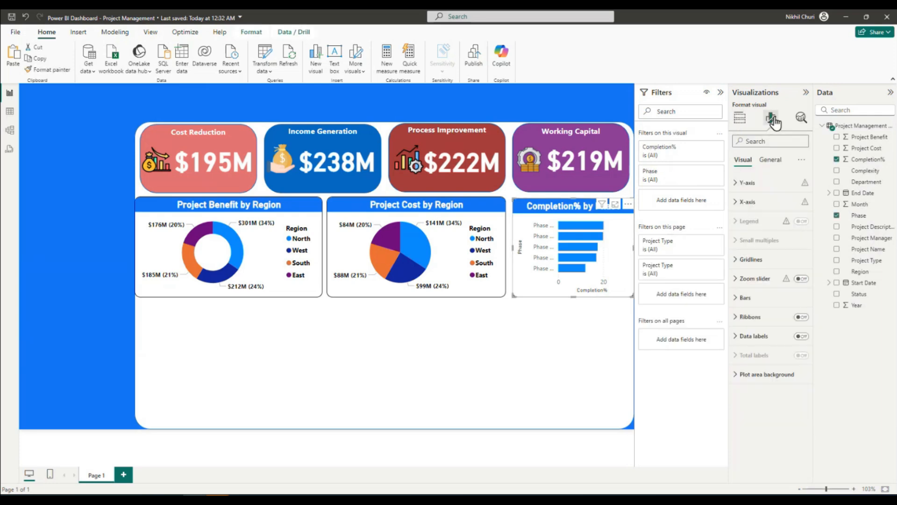
{"action": "left_click", "coordinate": [747, 184]}
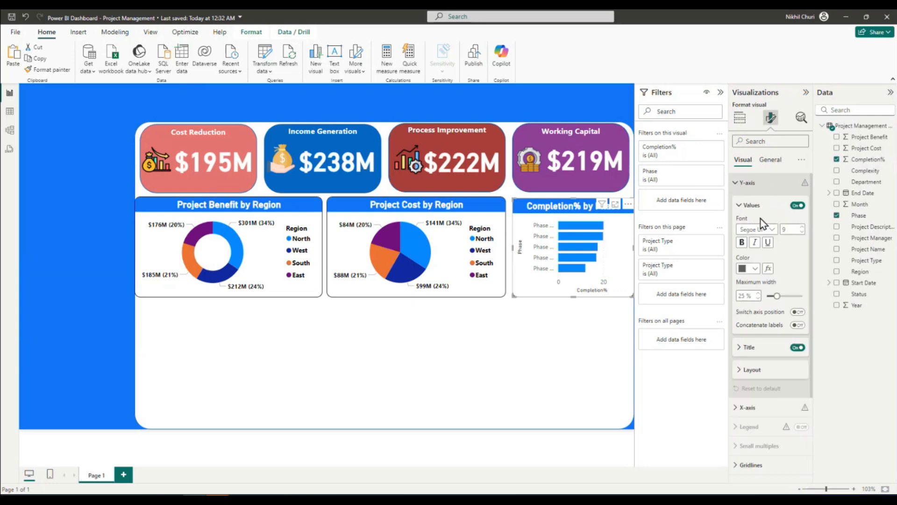
{"action": "left_click", "coordinate": [742, 242]}
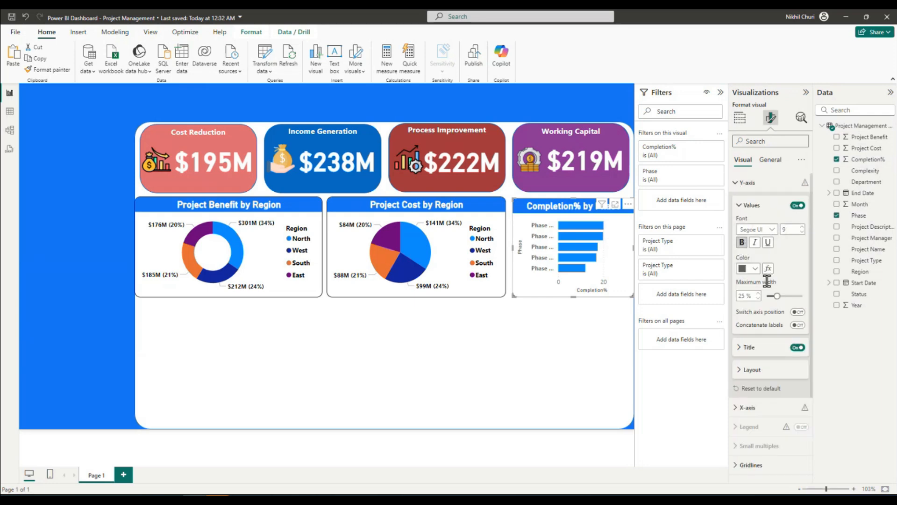
{"action": "left_click", "coordinate": [750, 269]}
{"action": "left_click", "coordinate": [762, 301]}
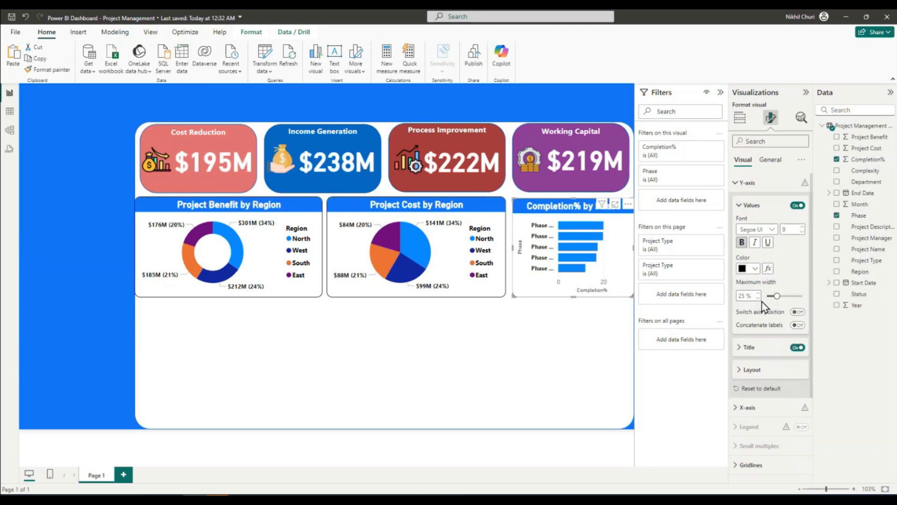
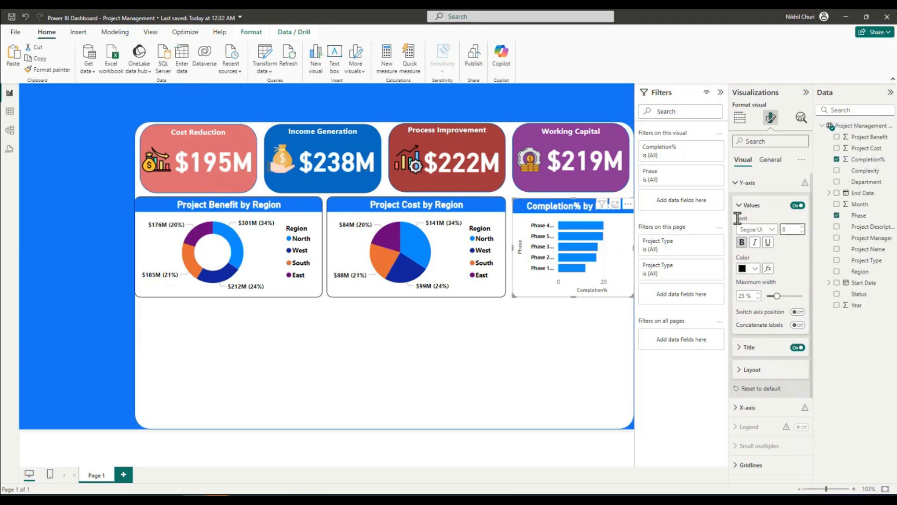
Try narrowing the Y-axis values' maximum width to 19% and set it to 30% instead
{"action": "left_click", "coordinate": [758, 298]}
{"action": "left_click", "coordinate": [758, 299]}
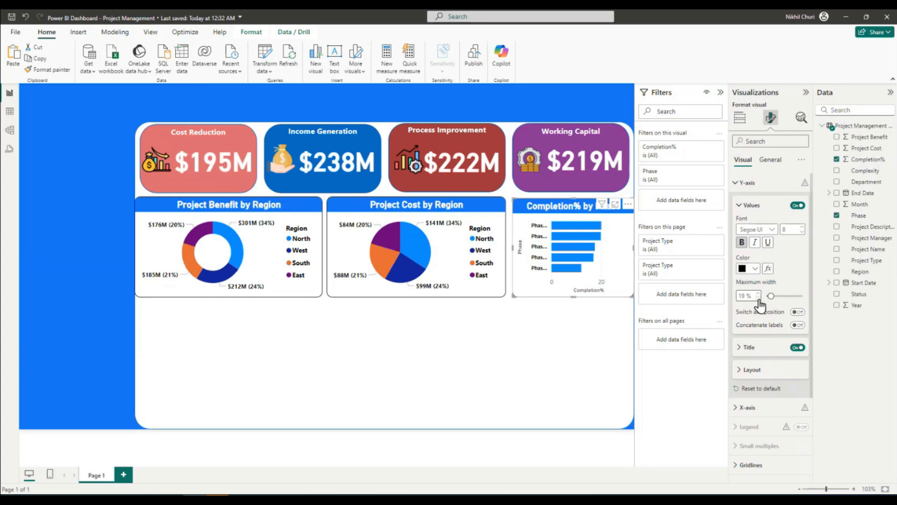
{"action": "left_click", "coordinate": [758, 294]}
{"action": "left_click", "coordinate": [758, 294]}
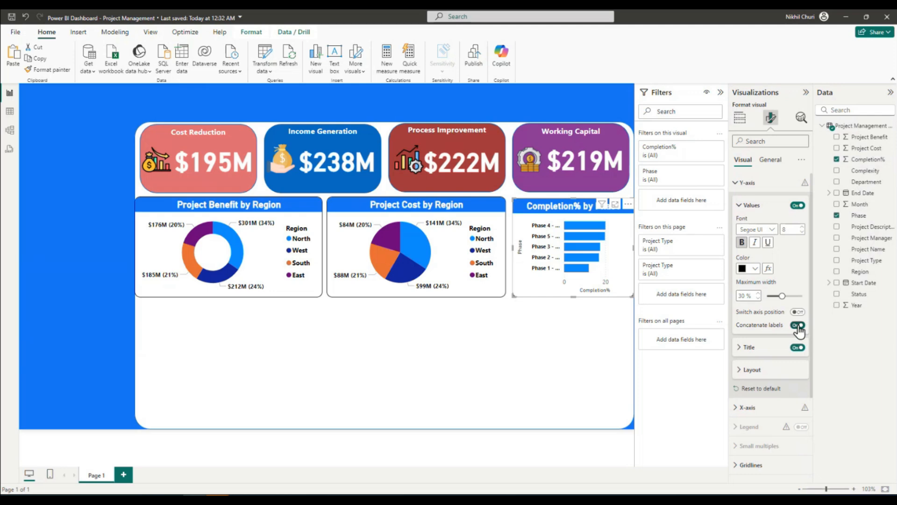
Turn off concatenated labels for the bar chart's Y-axis values and set their maximum width to 25%
{"action": "left_click", "coordinate": [798, 326]}
{"action": "left_click", "coordinate": [758, 299]}
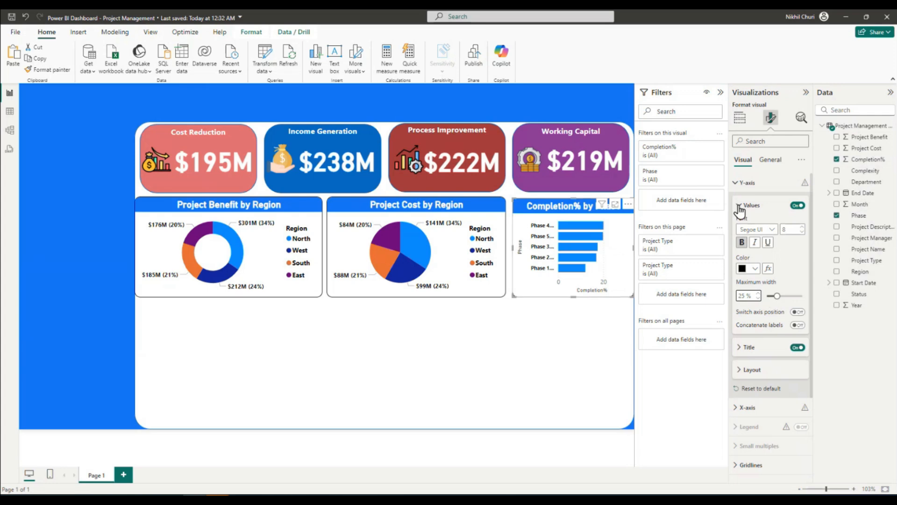
Format the Completion% by Phase bar chart's Y-axis title as bold and black
{"action": "left_click", "coordinate": [742, 348]}
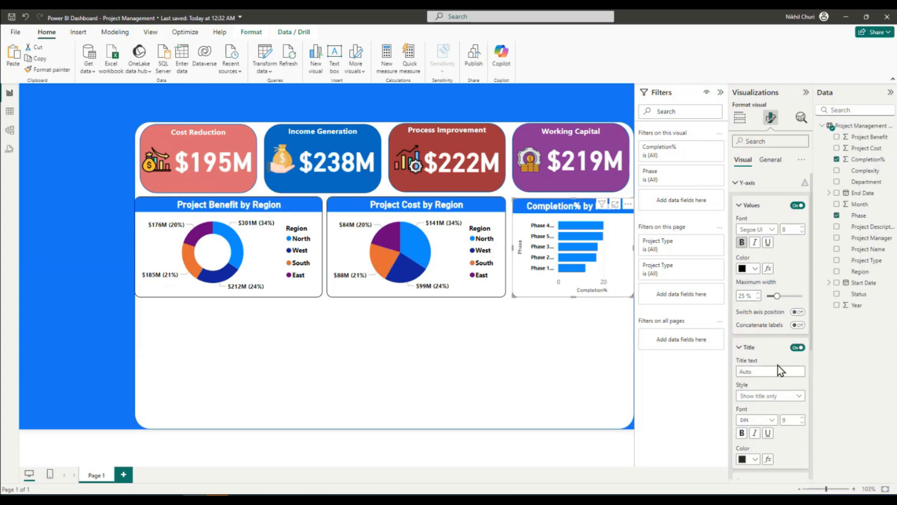
{"action": "scroll", "coordinate": [786, 375], "scroll_direction": "down", "scroll_amount": 3}
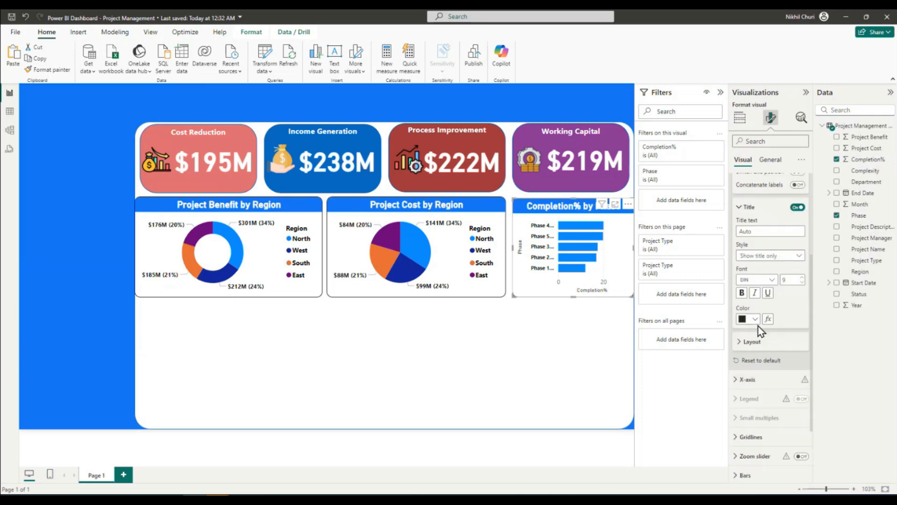
{"action": "left_click", "coordinate": [743, 294]}
{"action": "left_click", "coordinate": [755, 320]}
{"action": "left_click", "coordinate": [765, 356]}
{"action": "left_click", "coordinate": [741, 344]}
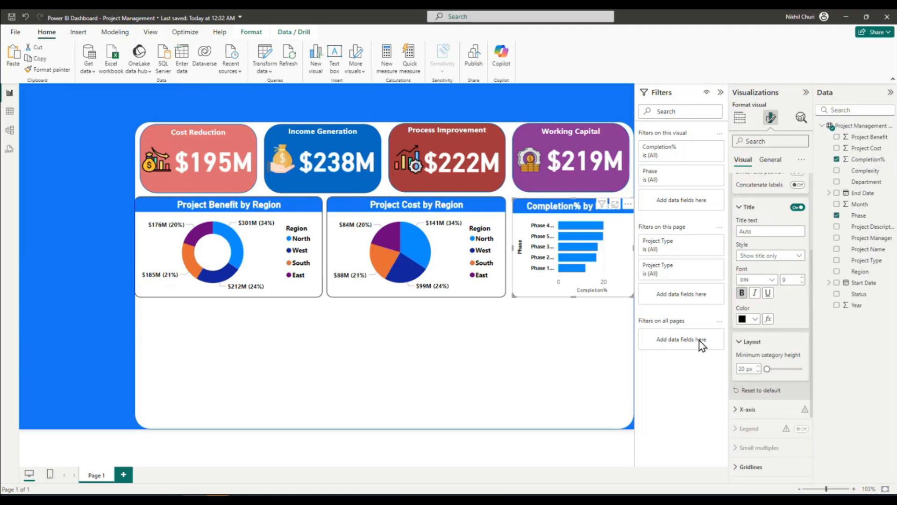
{"action": "left_click", "coordinate": [758, 372]}
{"action": "left_click", "coordinate": [743, 342]}
{"action": "left_click", "coordinate": [739, 207]}
{"action": "scroll", "coordinate": [752, 238], "scroll_direction": "up", "scroll_amount": 3}
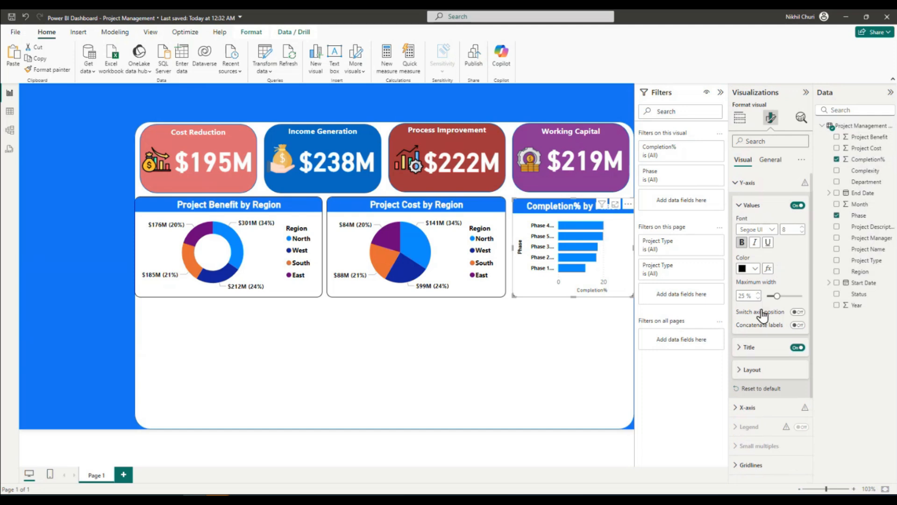
{"action": "left_click", "coordinate": [740, 350]}
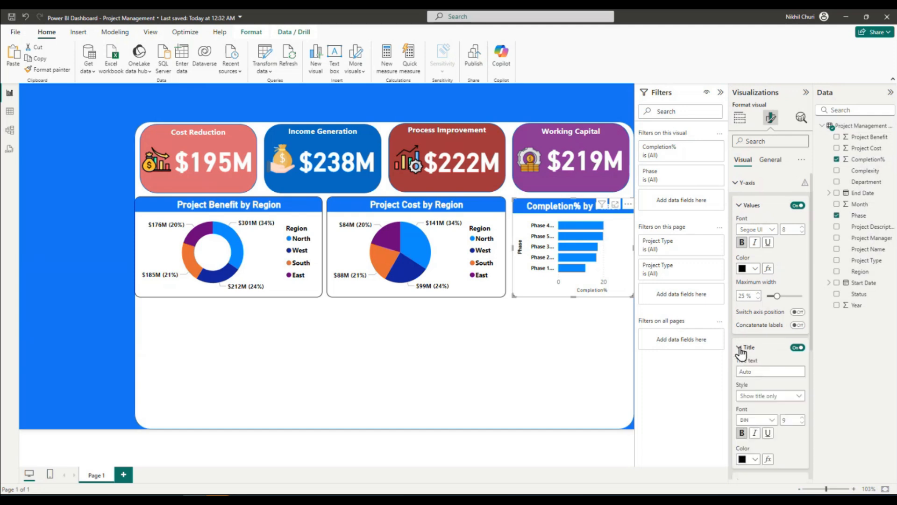
{"action": "left_click", "coordinate": [741, 349]}
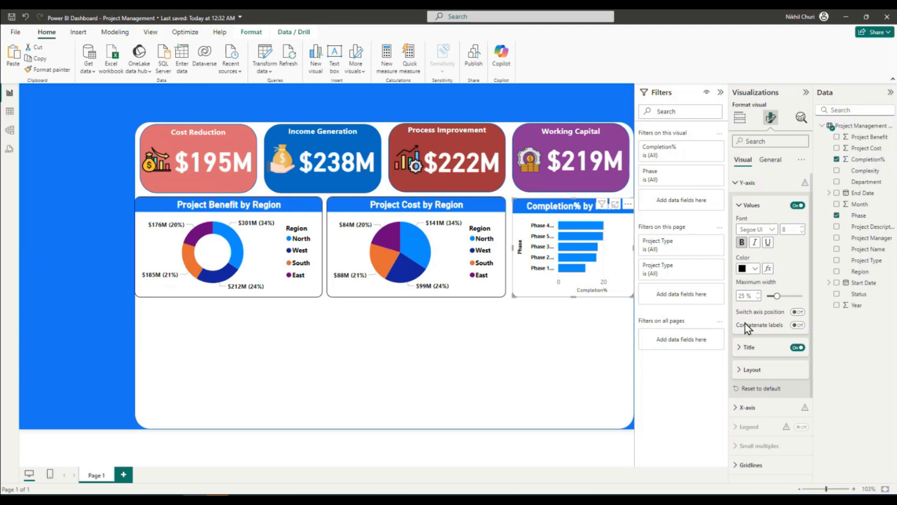
{"action": "left_click", "coordinate": [739, 206]}
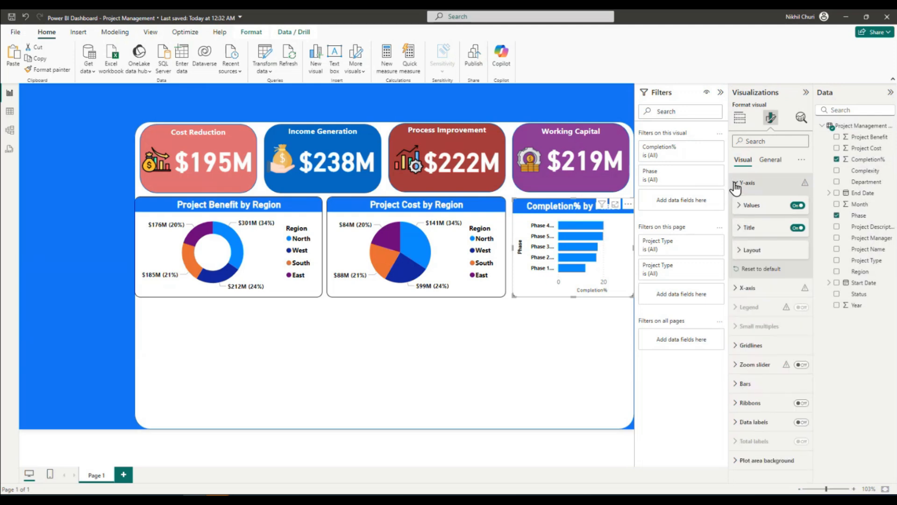
{"action": "left_click", "coordinate": [737, 185]}
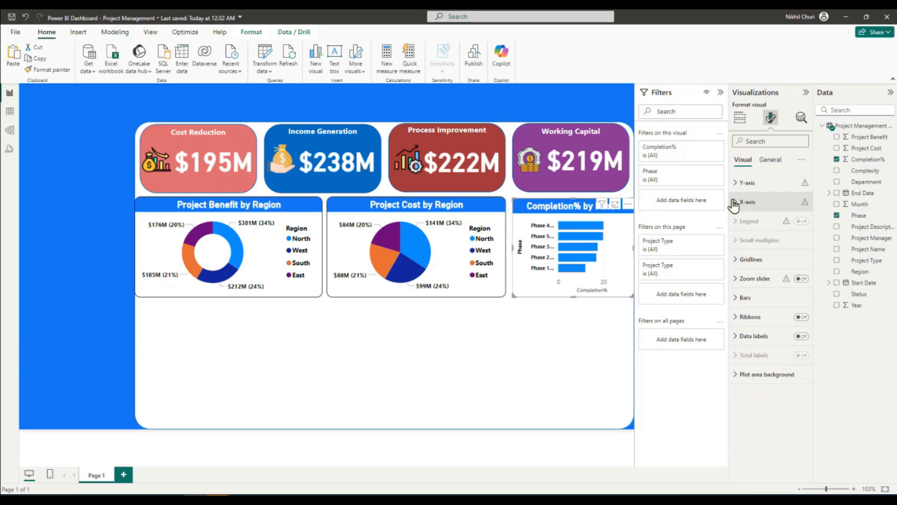
Format the bar chart's X-axis values as bold and black
{"action": "left_click", "coordinate": [735, 203]}
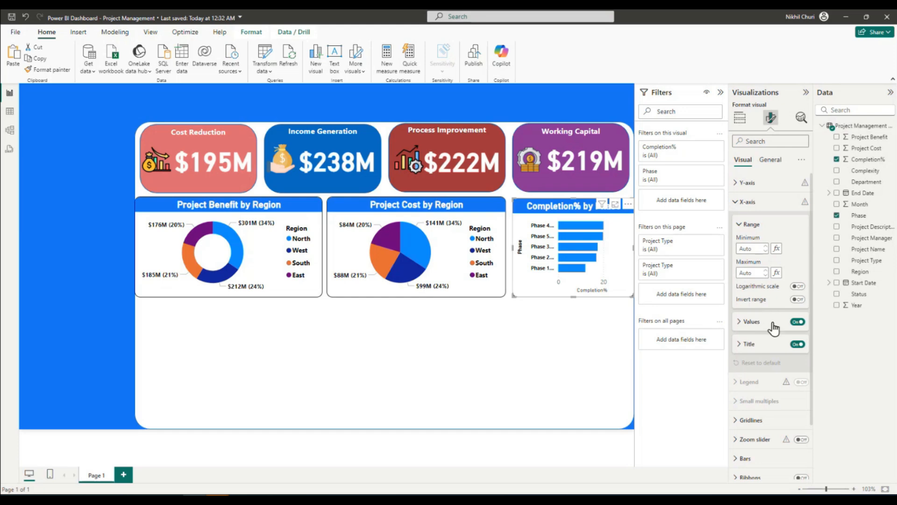
{"action": "left_click", "coordinate": [740, 322]}
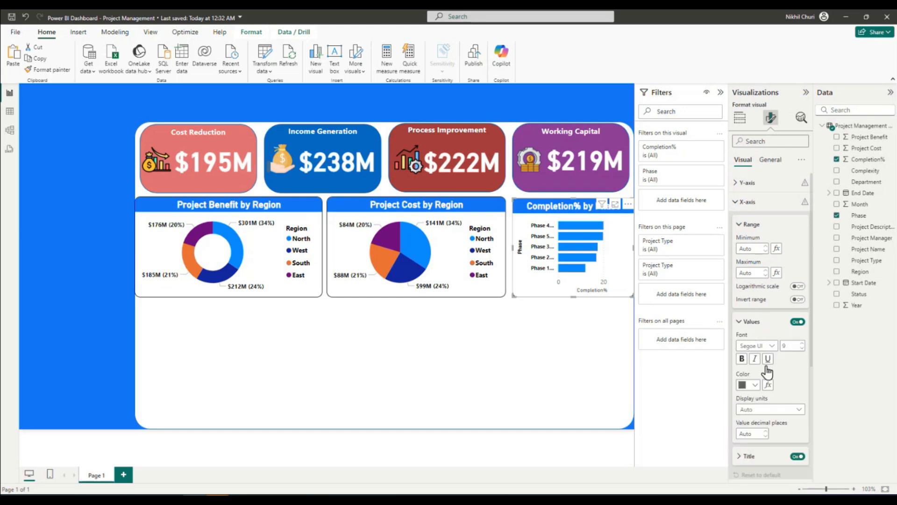
{"action": "left_click", "coordinate": [743, 359]}
{"action": "left_click", "coordinate": [754, 385]}
{"action": "left_click", "coordinate": [764, 239]}
{"action": "left_click", "coordinate": [739, 322]}
Format the bar chart's X-axis title as bold and black
{"action": "left_click", "coordinate": [741, 345]}
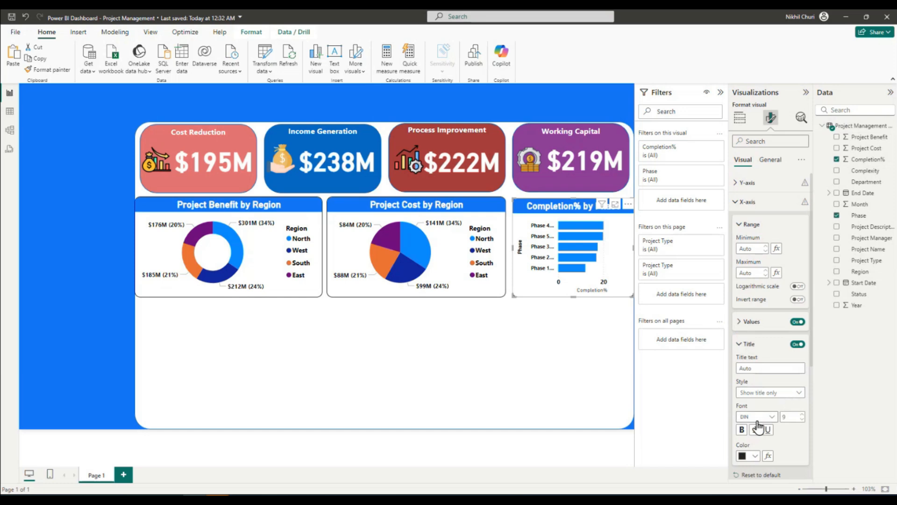
{"action": "left_click", "coordinate": [741, 429]}
{"action": "left_click", "coordinate": [753, 458]}
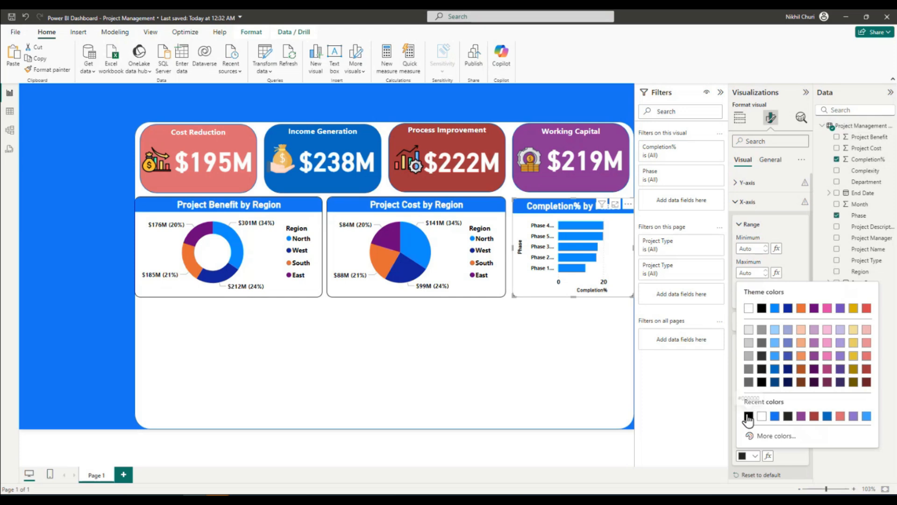
{"action": "left_click", "coordinate": [749, 416]}
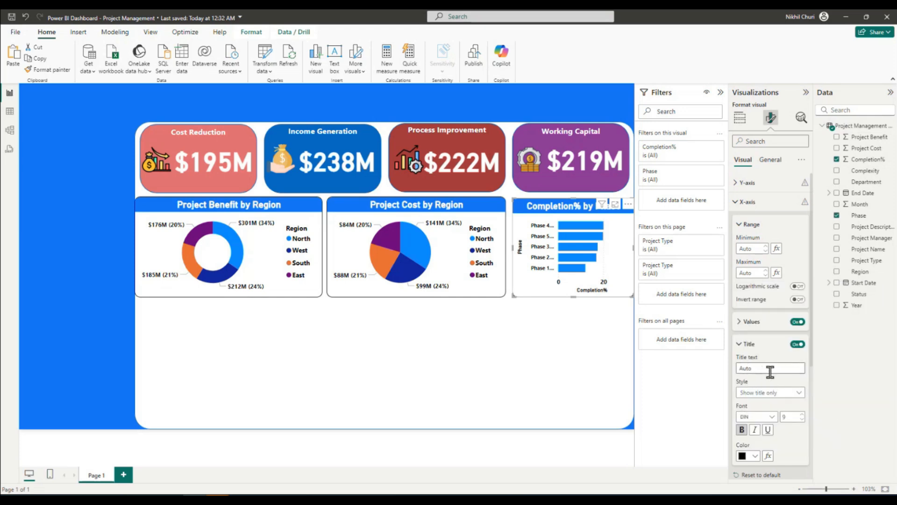
{"action": "left_click", "coordinate": [741, 347]}
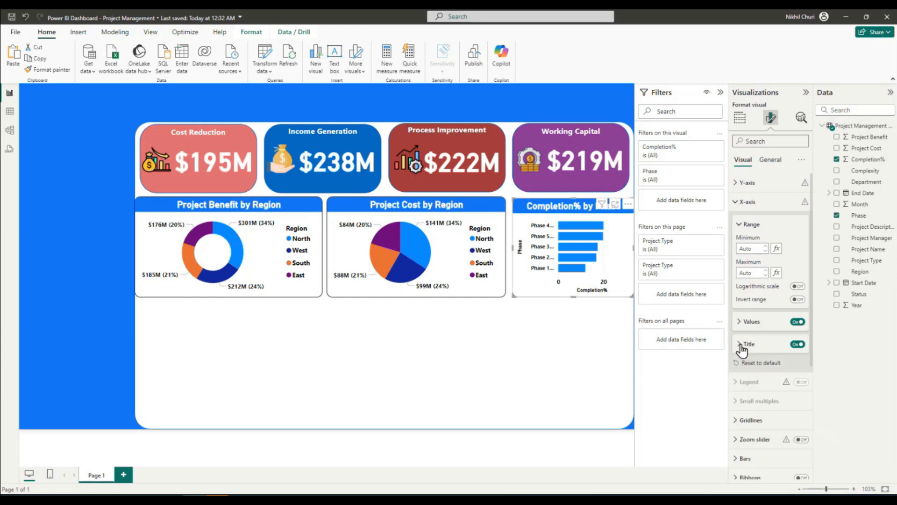
{"action": "left_click", "coordinate": [738, 205]}
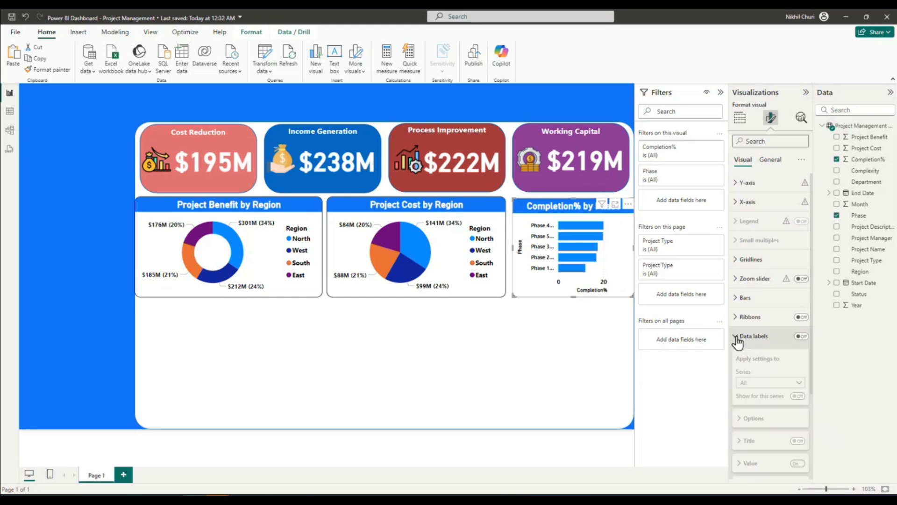
Turn on data labels for the Completion% by Phase bar chart
{"action": "left_click", "coordinate": [802, 336]}
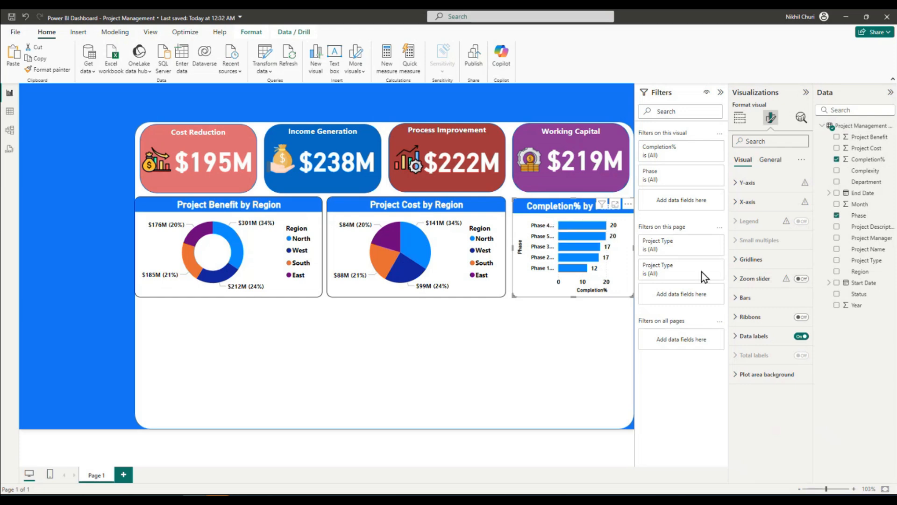
{"action": "left_click", "coordinate": [735, 380]}
{"action": "left_click", "coordinate": [737, 376]}
Review the bar chart's general settings for properties, title, effects, header icons and tooltips
{"action": "left_click", "coordinate": [771, 159]}
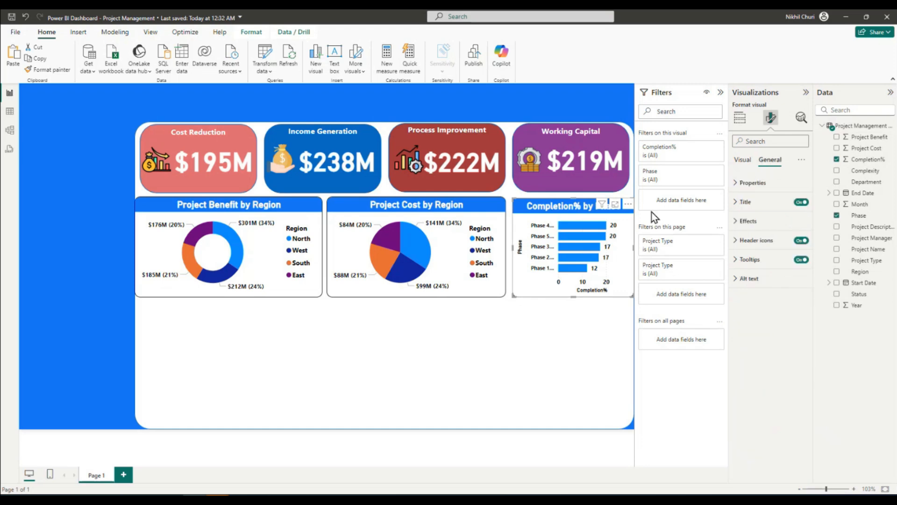
{"action": "left_click", "coordinate": [736, 184]}
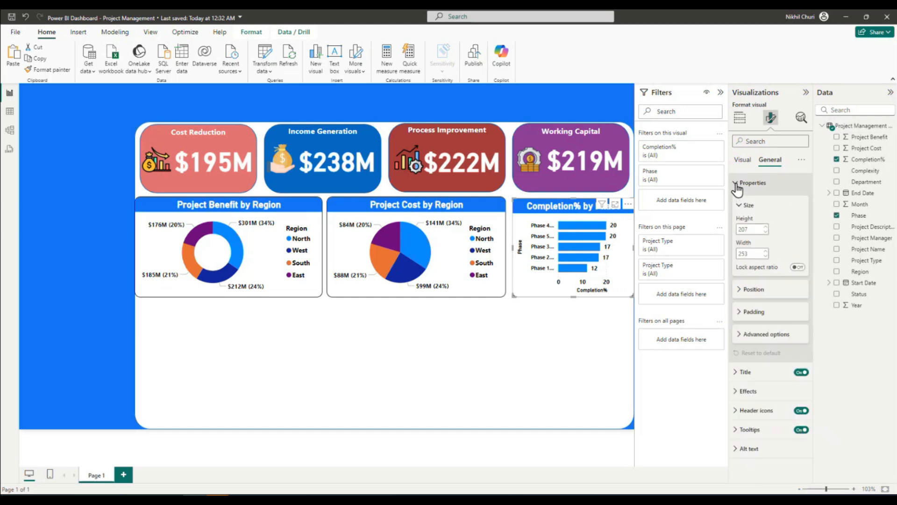
{"action": "left_click", "coordinate": [737, 184]}
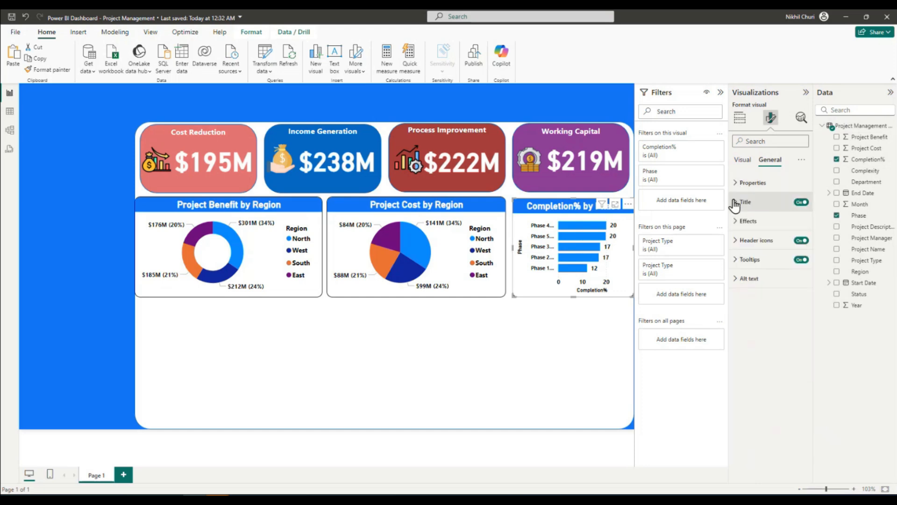
{"action": "left_click", "coordinate": [737, 203]}
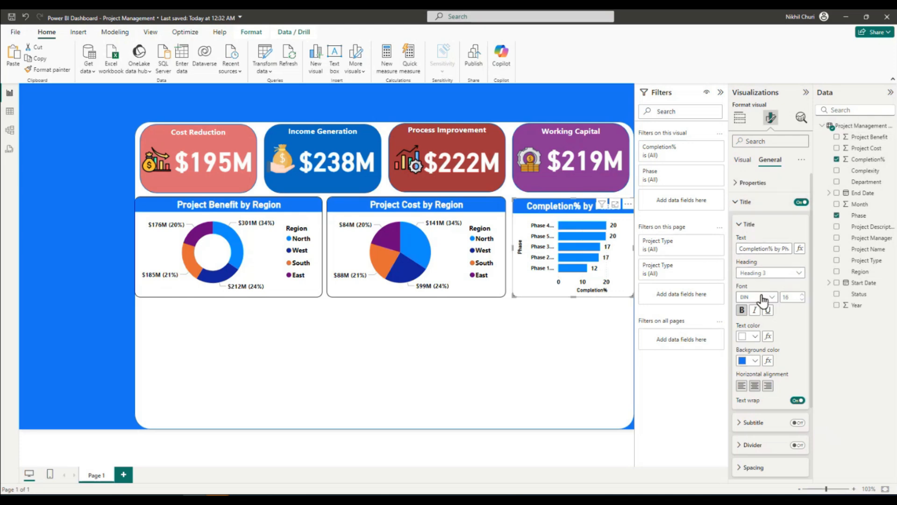
{"action": "left_click", "coordinate": [737, 204]}
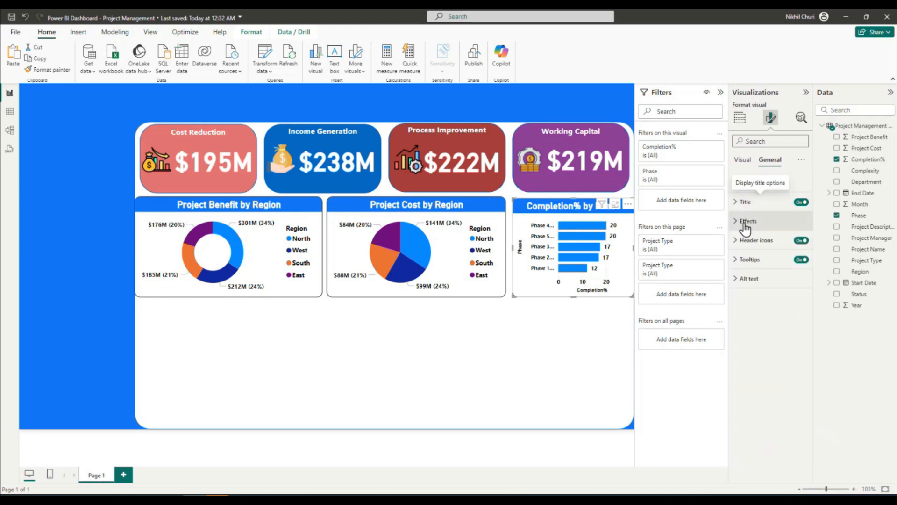
{"action": "left_click", "coordinate": [741, 222]}
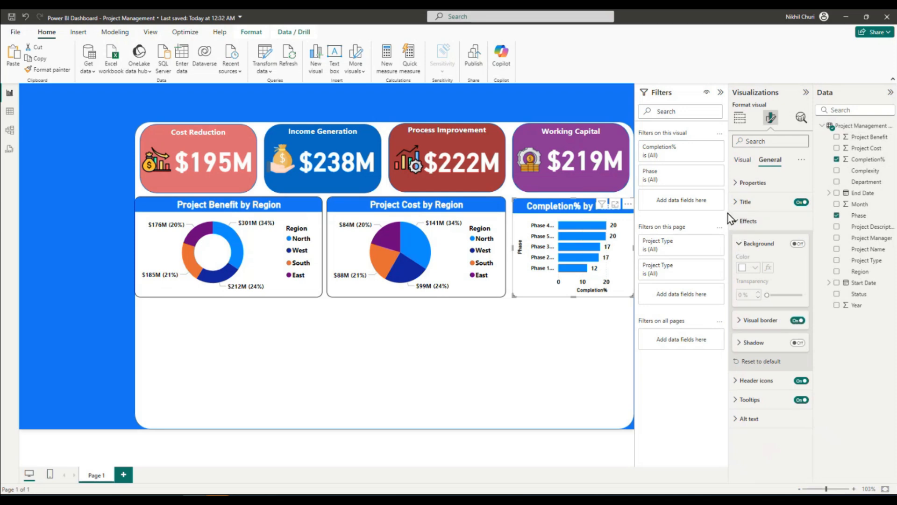
{"action": "left_click", "coordinate": [740, 222]}
{"action": "left_click", "coordinate": [741, 242]}
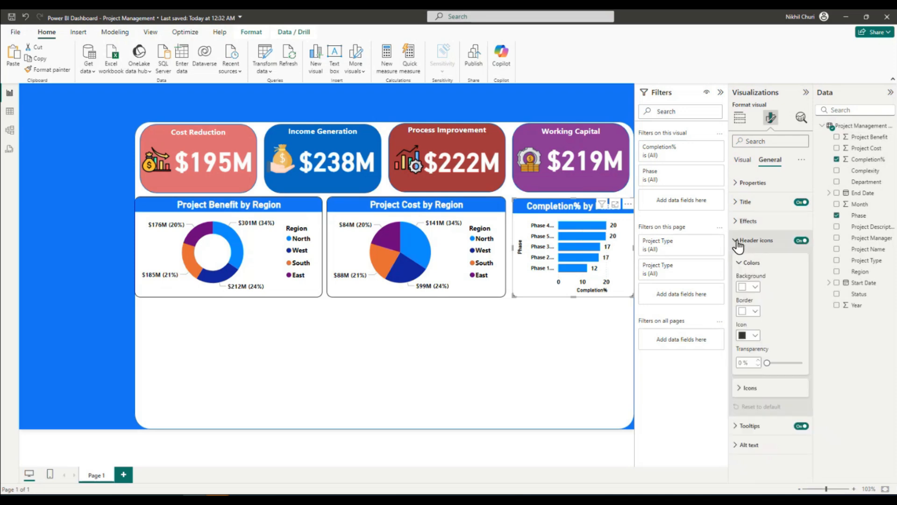
{"action": "left_click", "coordinate": [741, 243]}
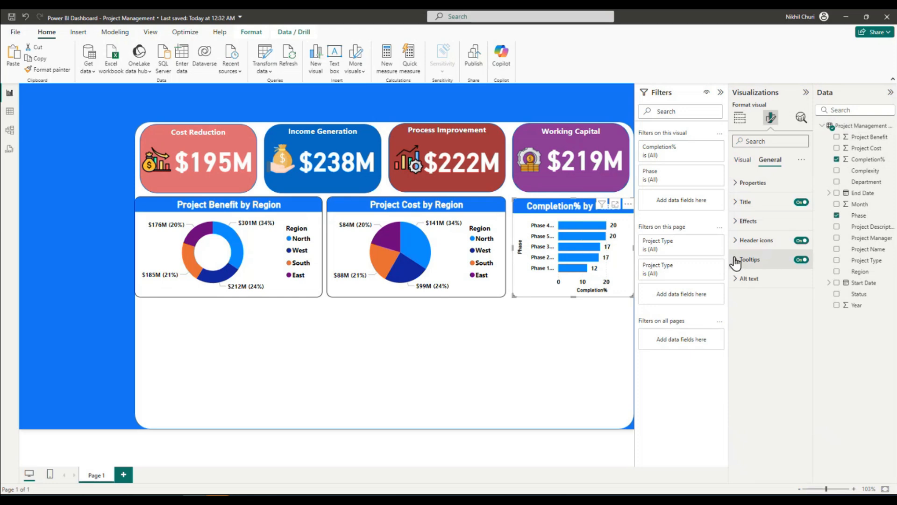
{"action": "left_click", "coordinate": [736, 260]}
{"action": "left_click", "coordinate": [736, 260]}
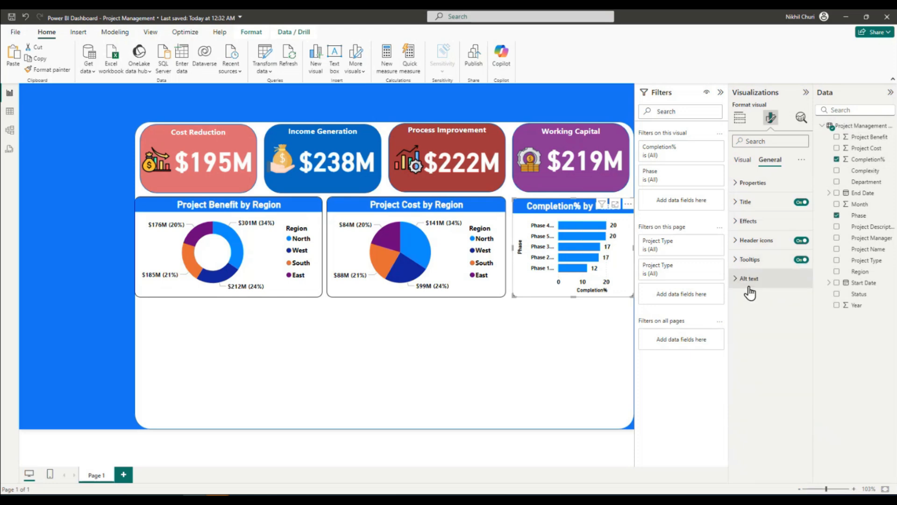
Insert a matrix visual and resize it to fit the white area beneath the Project Benefit and Project Cost charts
{"action": "left_click", "coordinate": [742, 122]}
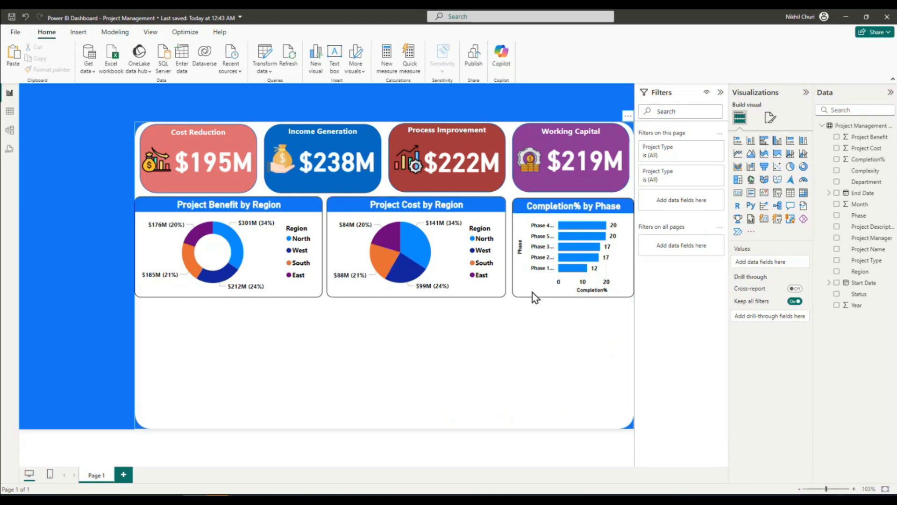
{"action": "left_click", "coordinate": [804, 194]}
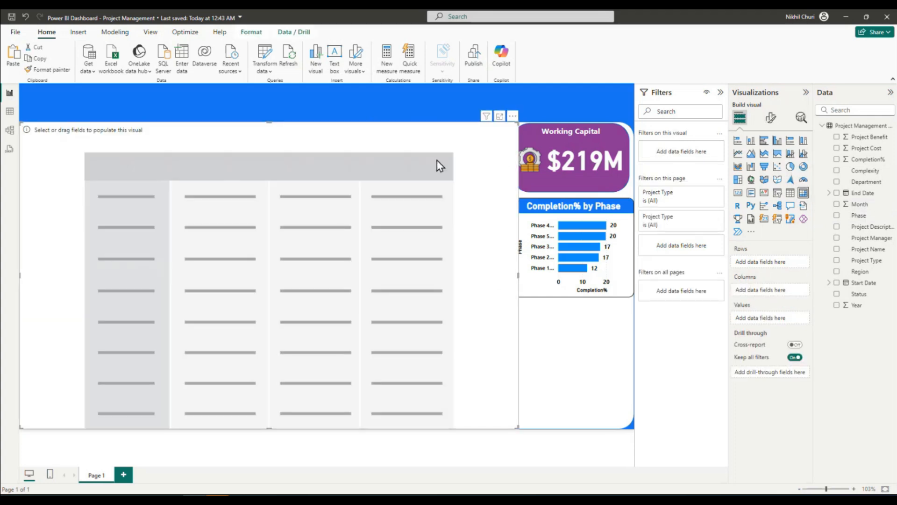
{"action": "left_click_drag", "start_coordinate": [270, 123], "coordinate": [268, 299]}
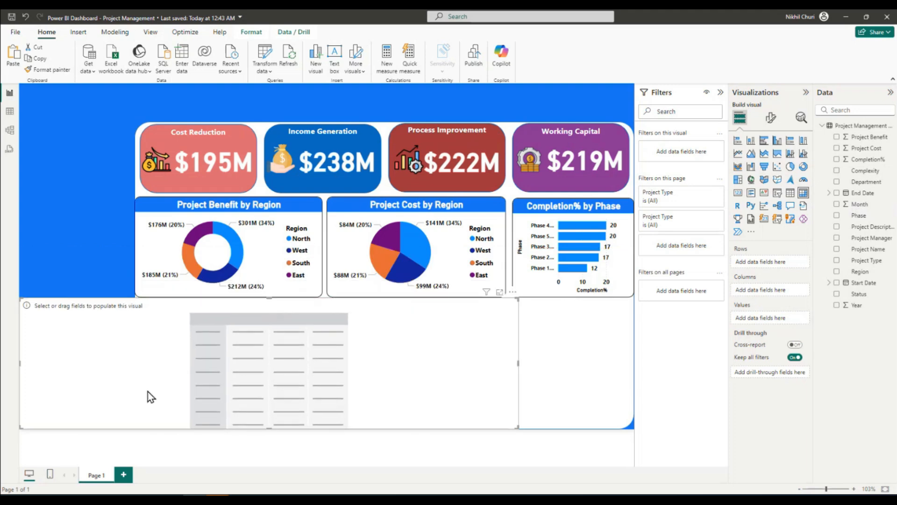
{"action": "left_click_drag", "start_coordinate": [20, 363], "coordinate": [135, 365]}
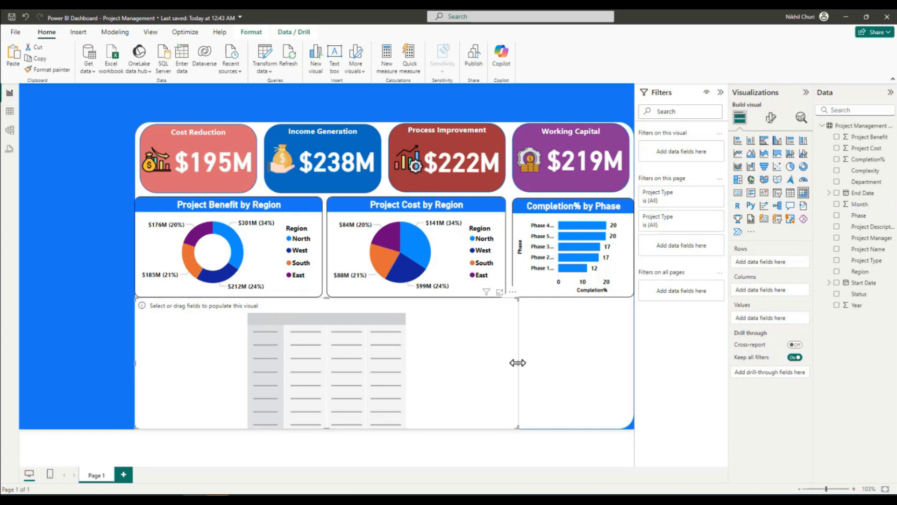
{"action": "left_click_drag", "start_coordinate": [517, 363], "coordinate": [505, 363]}
{"action": "left_click_drag", "start_coordinate": [318, 430], "coordinate": [321, 419]}
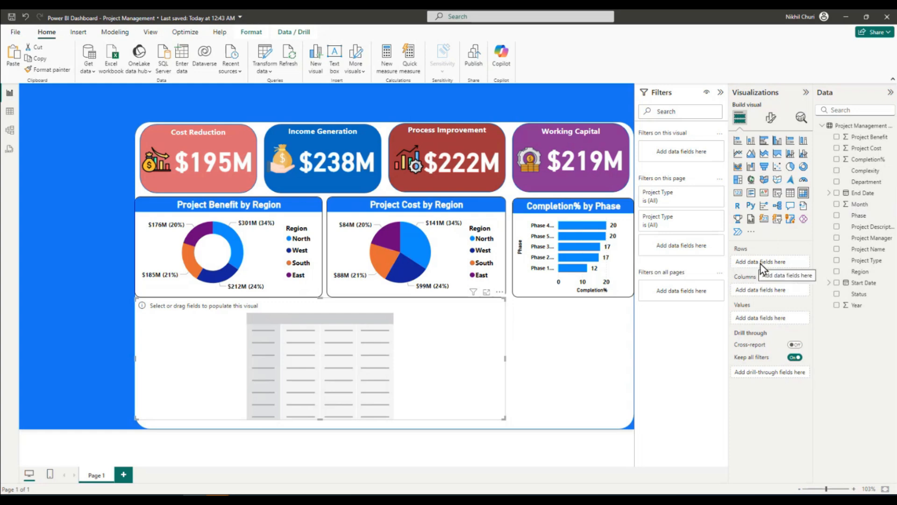
Populate the matrix with Project Name as rows and Project Type, Status and Project Cost as values
{"action": "left_click_drag", "start_coordinate": [870, 249], "coordinate": [781, 261]}
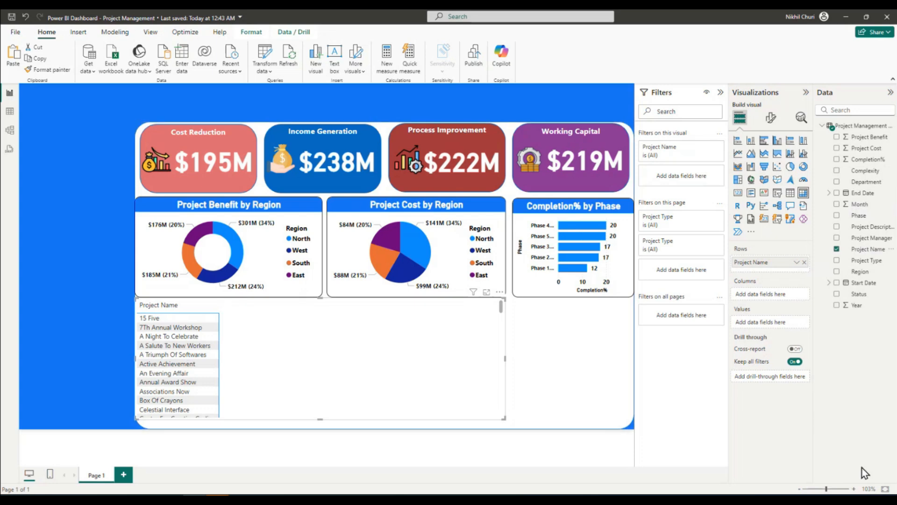
{"action": "left_click_drag", "start_coordinate": [867, 260], "coordinate": [772, 322]}
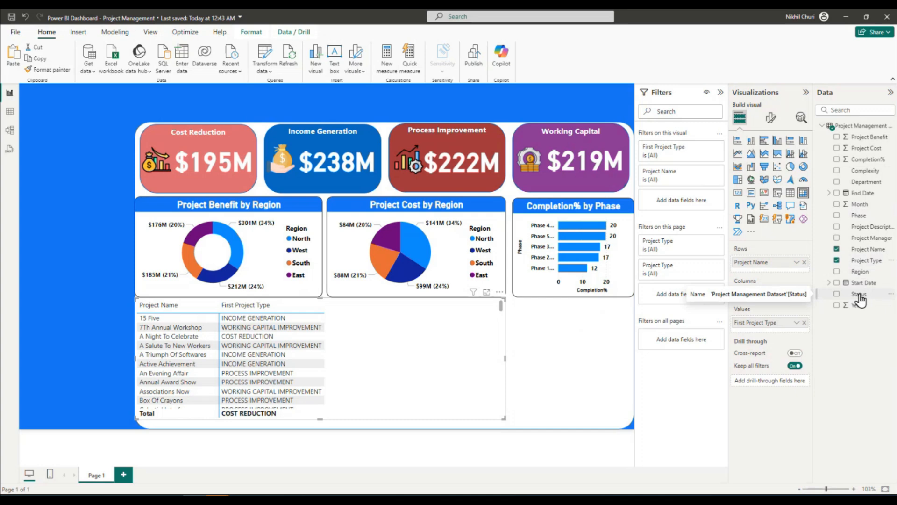
{"action": "left_click_drag", "start_coordinate": [860, 299], "coordinate": [775, 331]}
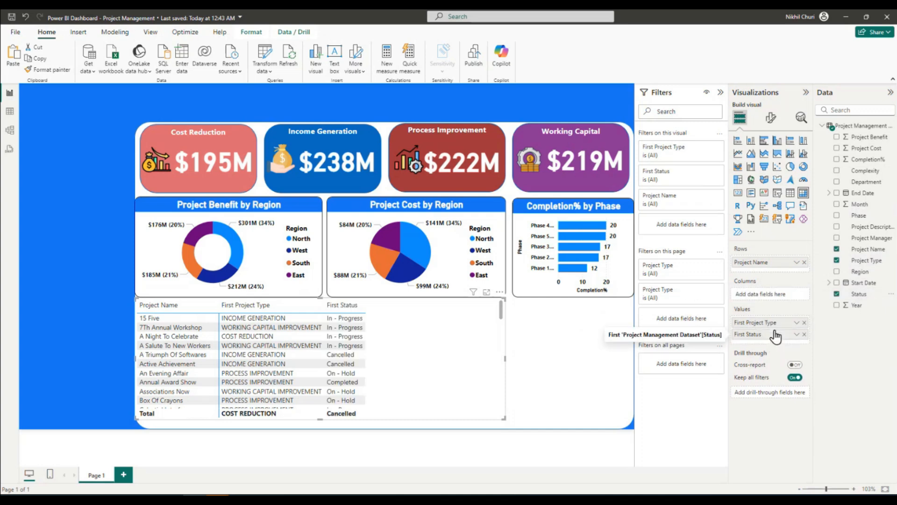
{"action": "left_click_drag", "start_coordinate": [866, 148], "coordinate": [782, 343]}
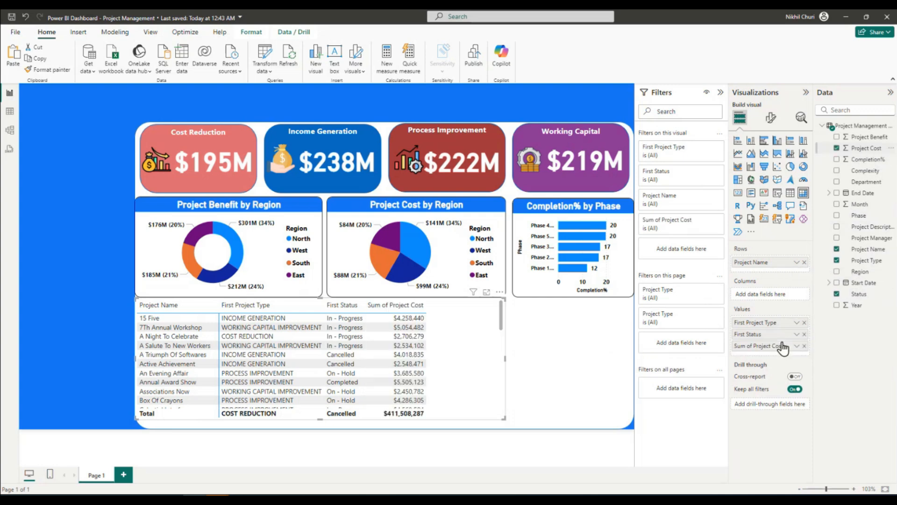
Add Project Benefit and Completion% to the matrix values below Project Cost
{"action": "left_click_drag", "start_coordinate": [872, 140], "coordinate": [781, 353]}
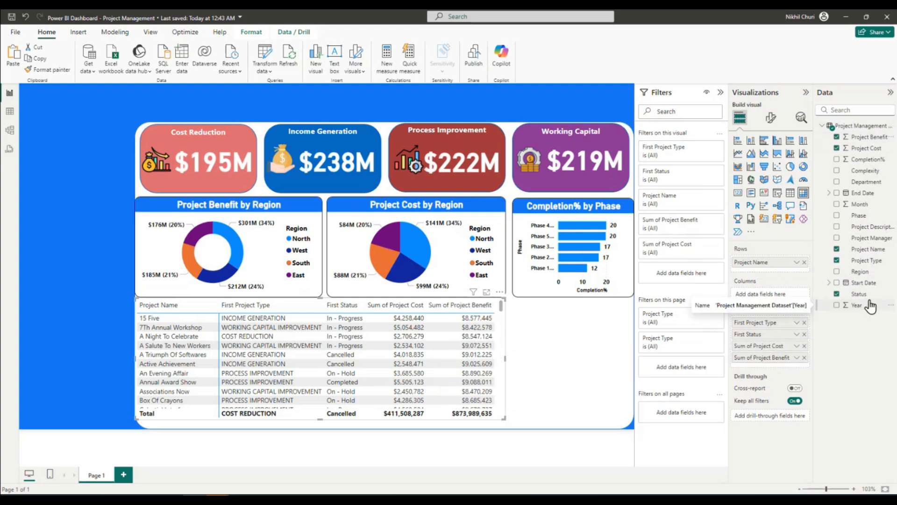
{"action": "left_click_drag", "start_coordinate": [863, 160], "coordinate": [783, 364]}
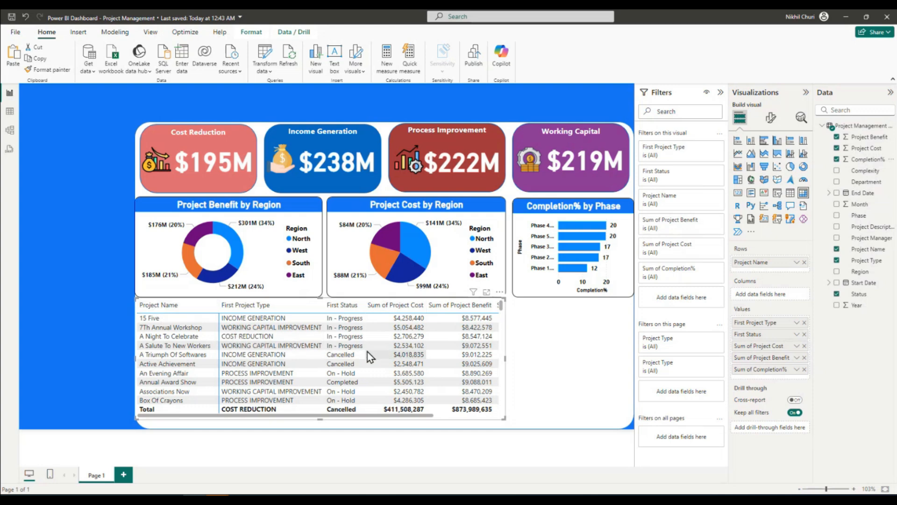
Browse the matrix rows and test cross-filtering of the cards and charts by selecting individual projects, then clear the selection
{"action": "scroll", "coordinate": [366, 357], "scroll_direction": "down", "scroll_amount": 15}
{"action": "scroll", "coordinate": [191, 381], "scroll_direction": "down", "scroll_amount": 10}
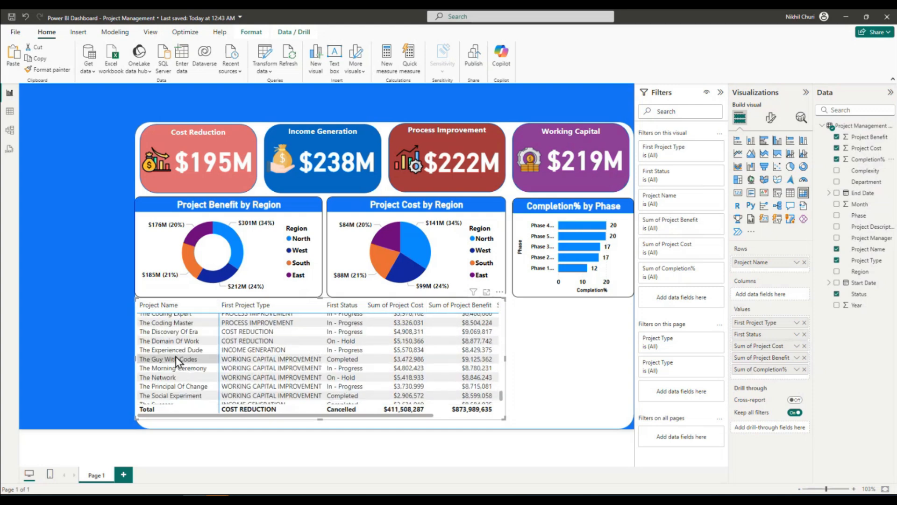
{"action": "left_click", "coordinate": [175, 351]}
{"action": "scroll", "coordinate": [287, 364], "scroll_direction": "up", "scroll_amount": 20}
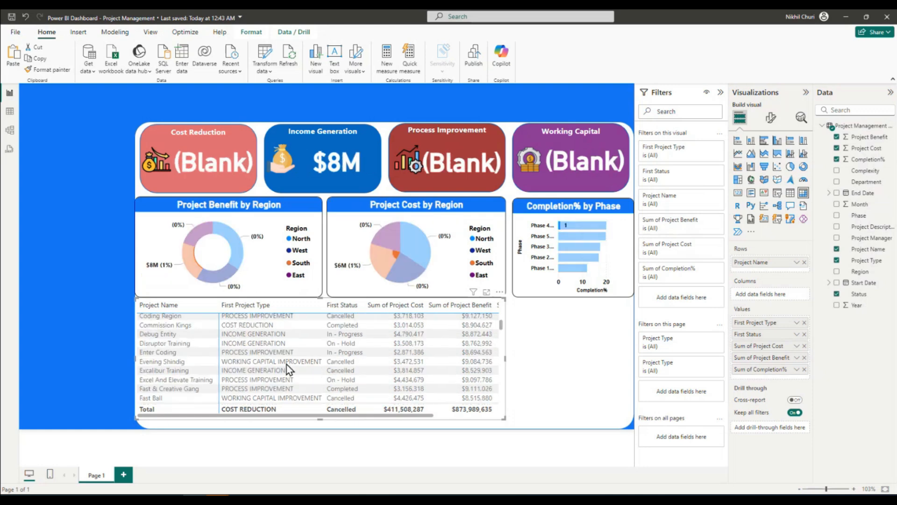
{"action": "left_click", "coordinate": [176, 327]}
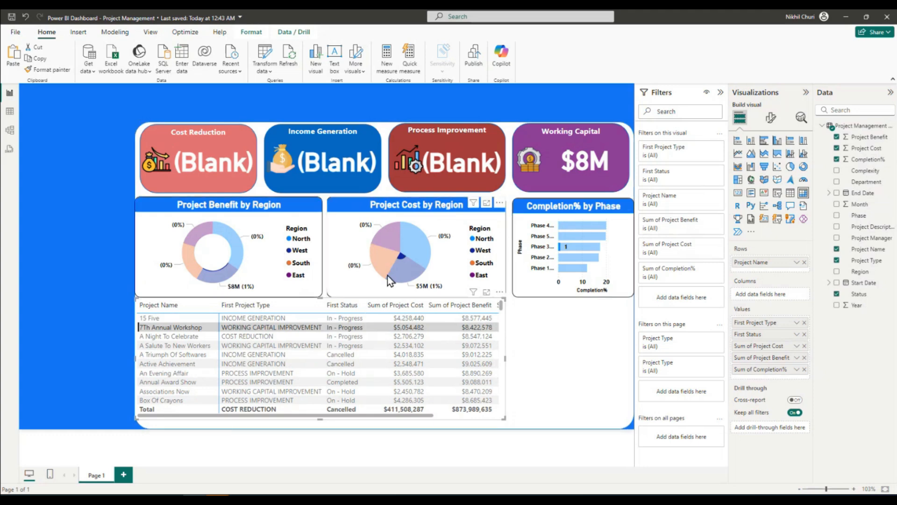
{"action": "left_click", "coordinate": [76, 208]}
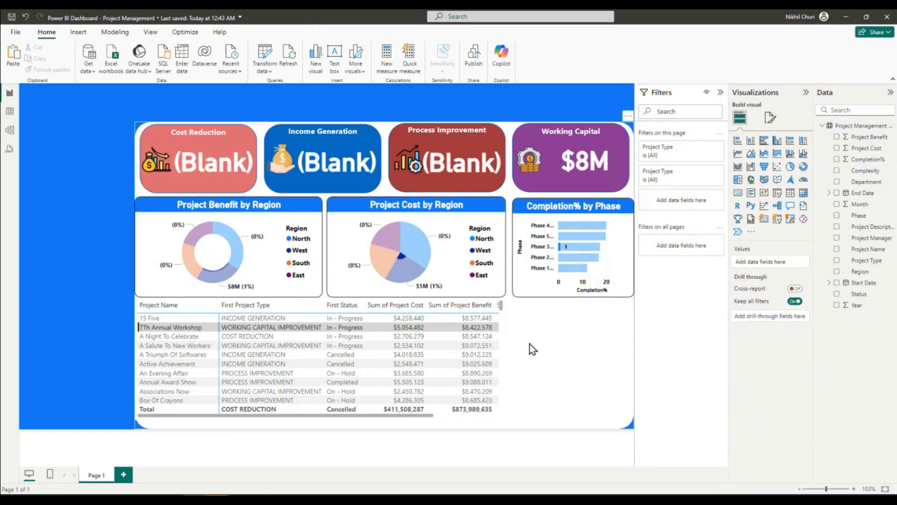
{"action": "left_click", "coordinate": [448, 330]}
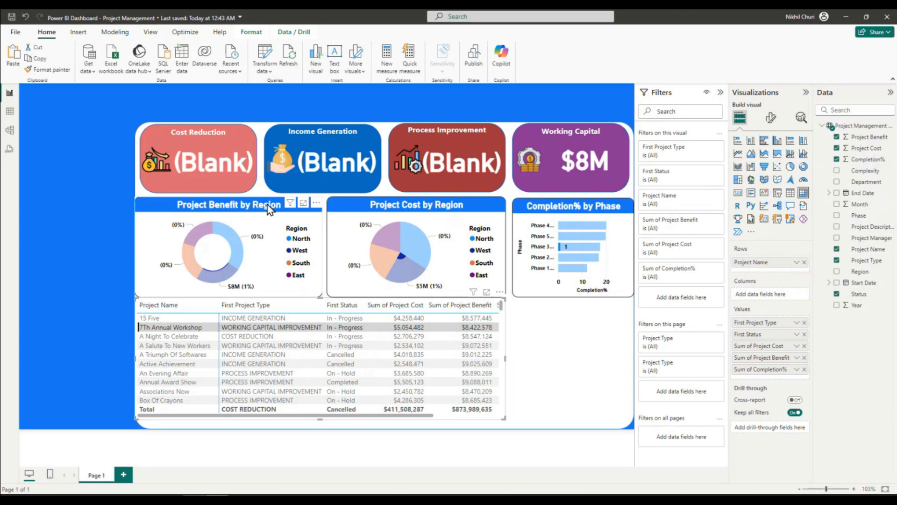
{"action": "left_click", "coordinate": [156, 332]}
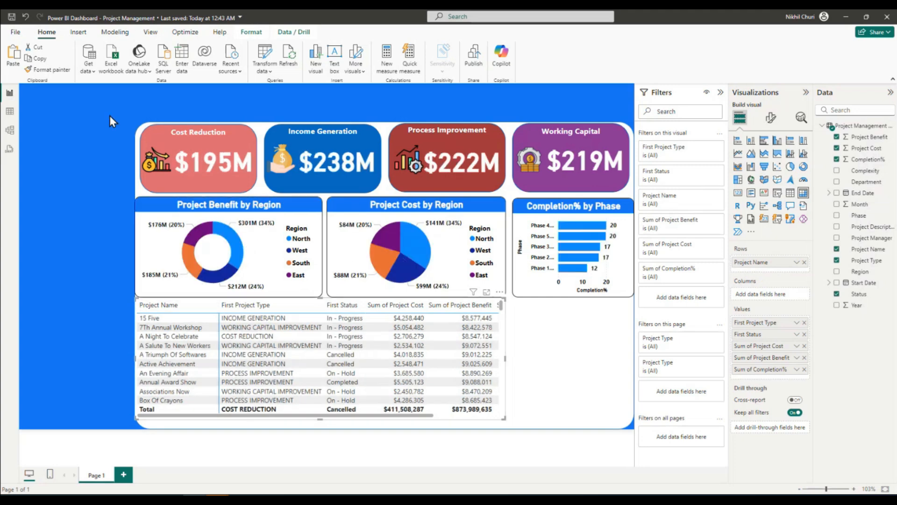
Save the report and rename the matrix's first value field to Project Type for this visual
{"action": "left_click", "coordinate": [11, 19]}
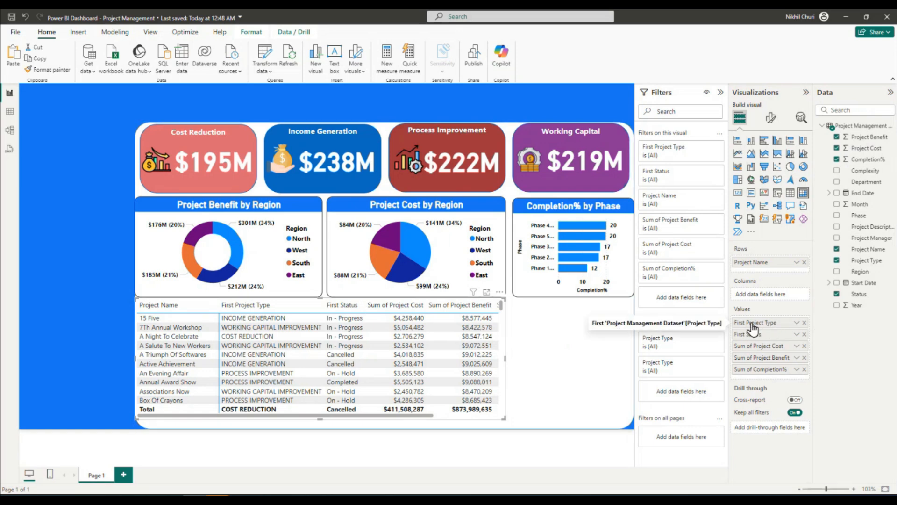
{"action": "left_click", "coordinate": [797, 322]}
{"action": "left_click", "coordinate": [824, 337]}
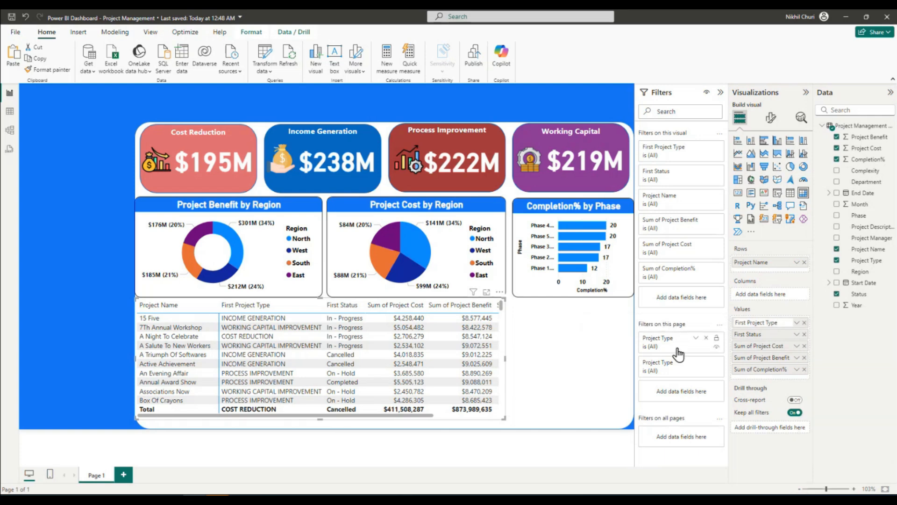
{"action": "left_click_drag", "start_coordinate": [749, 322], "coordinate": [682, 323]}
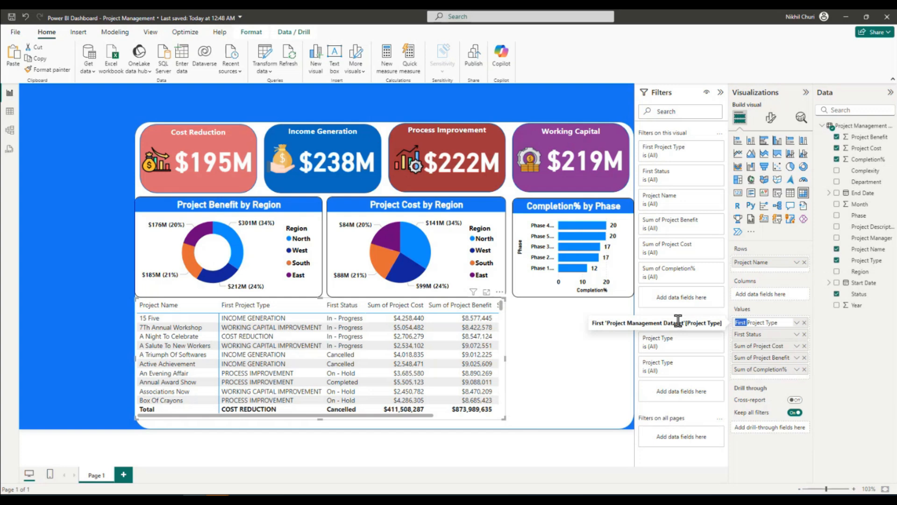
{"action": "key", "text": "BackSpace"}
{"action": "key", "text": "Return"}
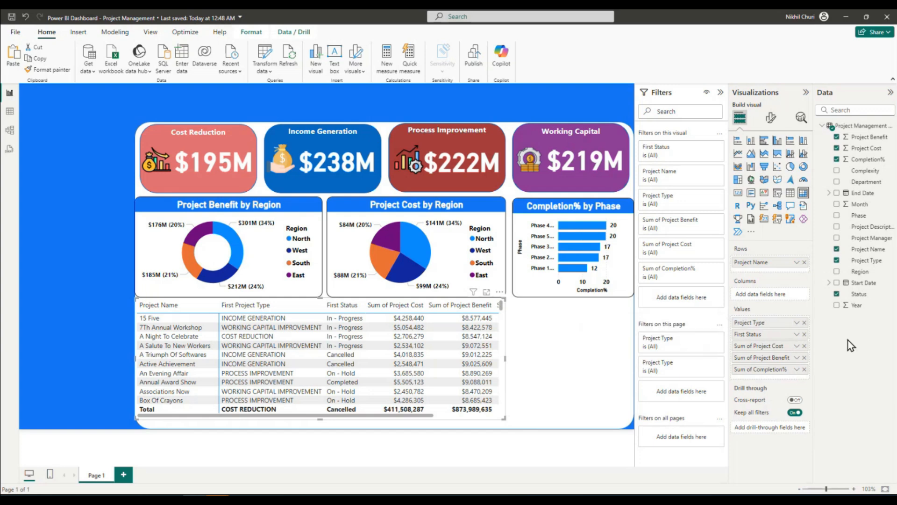
Rename the matrix's First Status value field to Status for this visual
{"action": "left_click", "coordinate": [797, 334]}
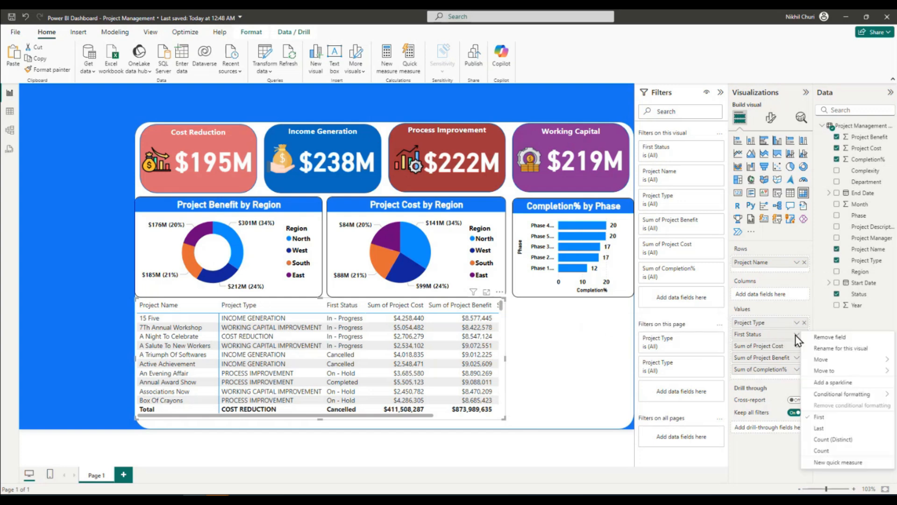
{"action": "left_click", "coordinate": [760, 336]}
{"action": "left_click", "coordinate": [797, 334]}
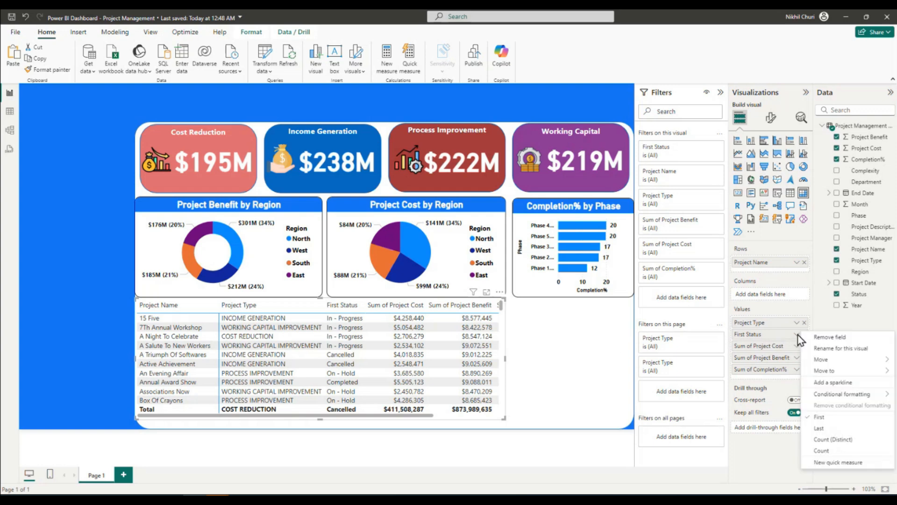
{"action": "left_click", "coordinate": [837, 355]}
{"action": "left_click_drag", "start_coordinate": [747, 334], "coordinate": [685, 334]}
{"action": "key", "text": "BackSpace"}
{"action": "key", "text": "Delete"}
{"action": "key", "text": "Return"}
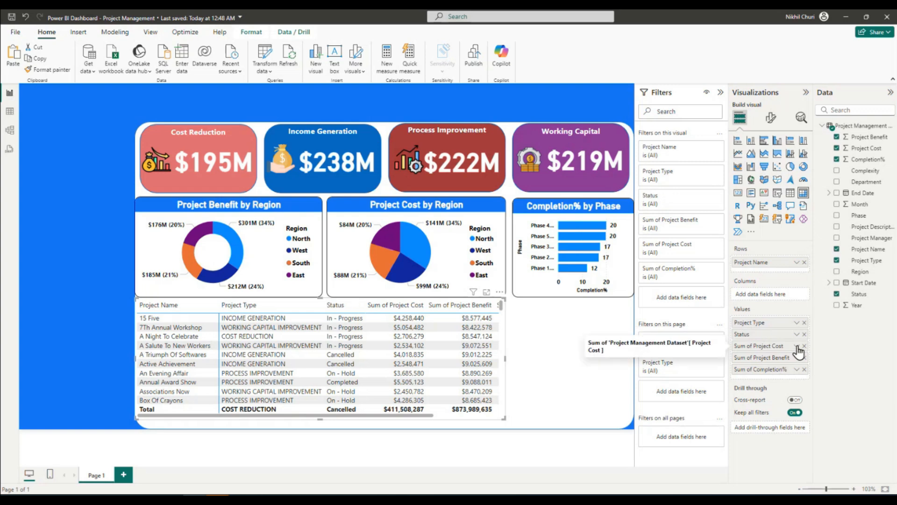
Rename the matrix's summed cost value field to Project Cost for this visual
{"action": "left_click", "coordinate": [797, 346]}
{"action": "left_click", "coordinate": [836, 161]}
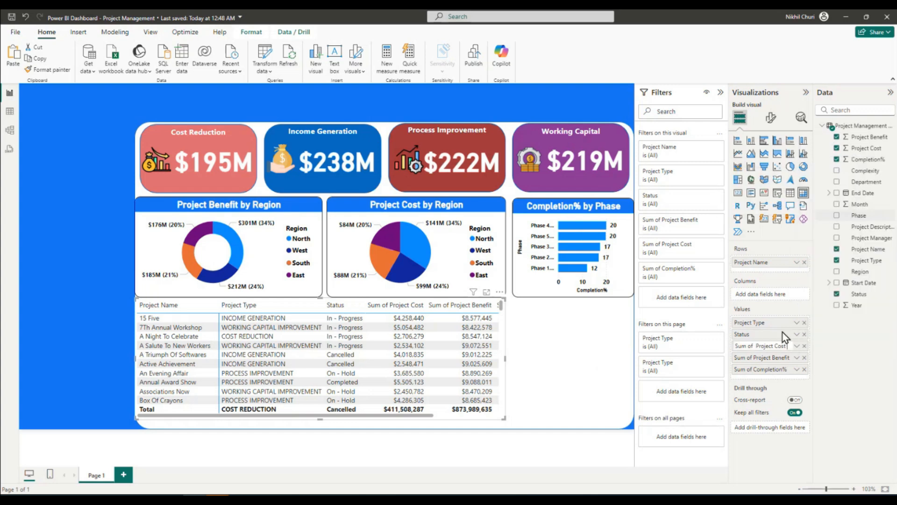
{"action": "left_click_drag", "start_coordinate": [756, 346], "coordinate": [690, 346]}
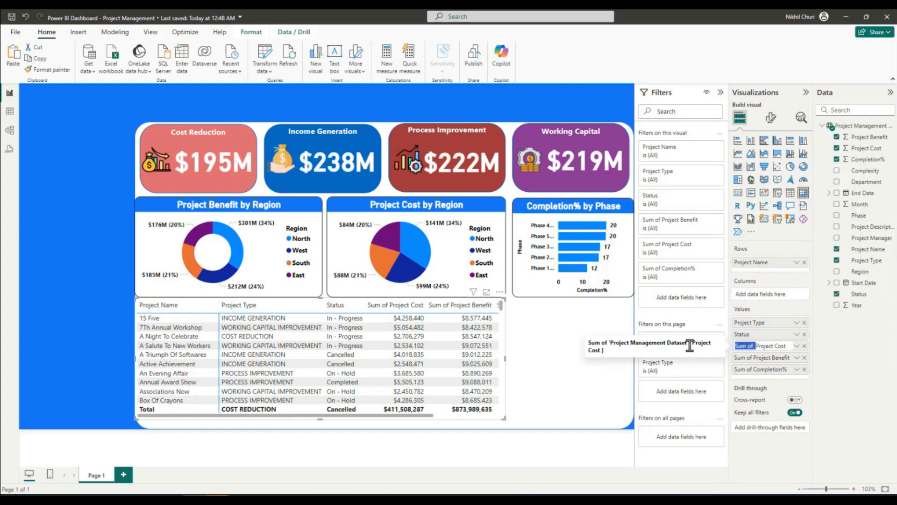
{"action": "key", "text": "BackSpace"}
{"action": "key", "text": "Return"}
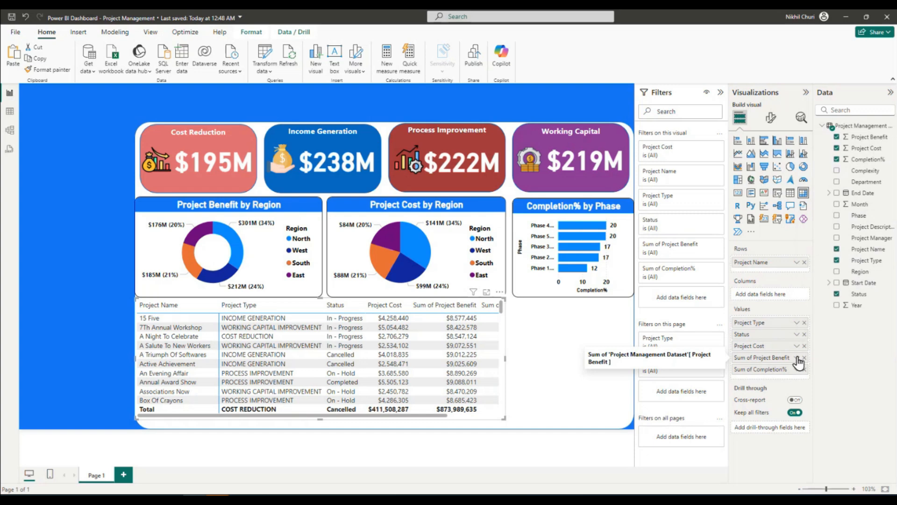
Rename the matrix's summed benefit value field to Project Benefit for this visual
{"action": "left_click", "coordinate": [797, 358]}
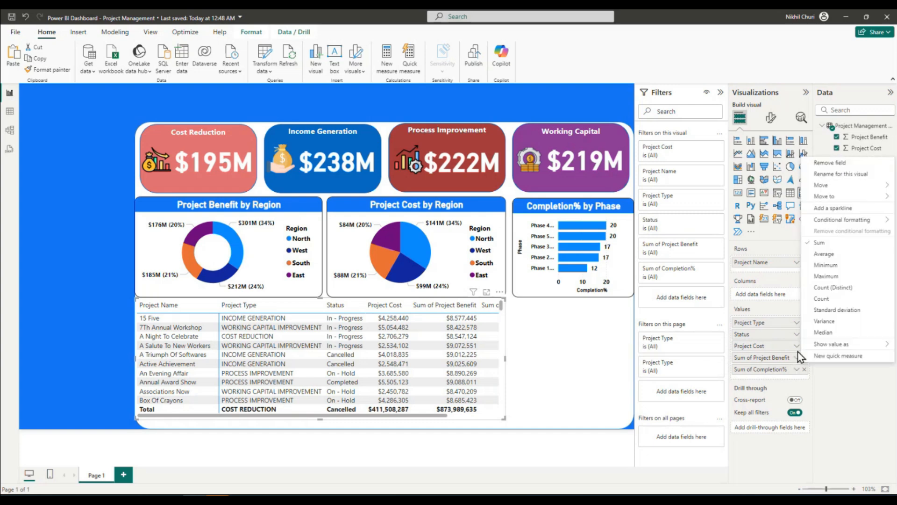
{"action": "left_click", "coordinate": [836, 161]}
{"action": "left_click_drag", "start_coordinate": [759, 358], "coordinate": [699, 358]}
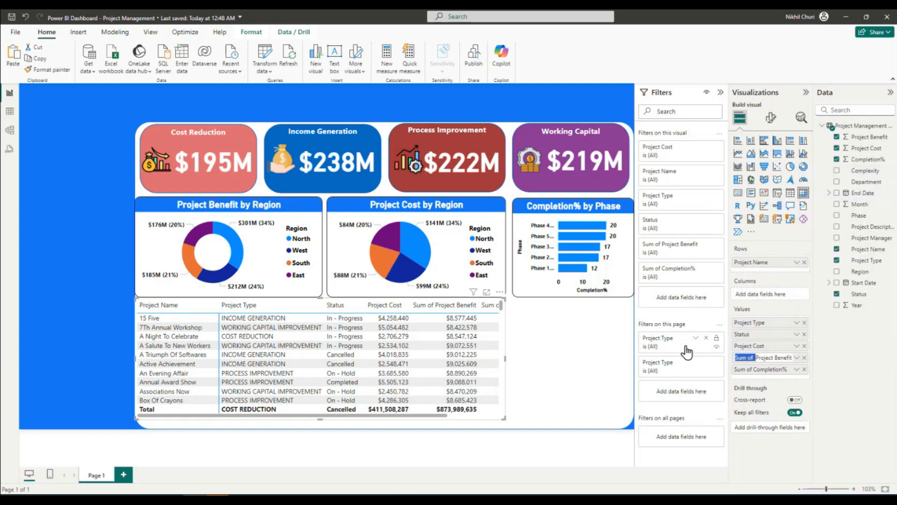
{"action": "key", "text": "BackSpace"}
{"action": "key", "text": "Return"}
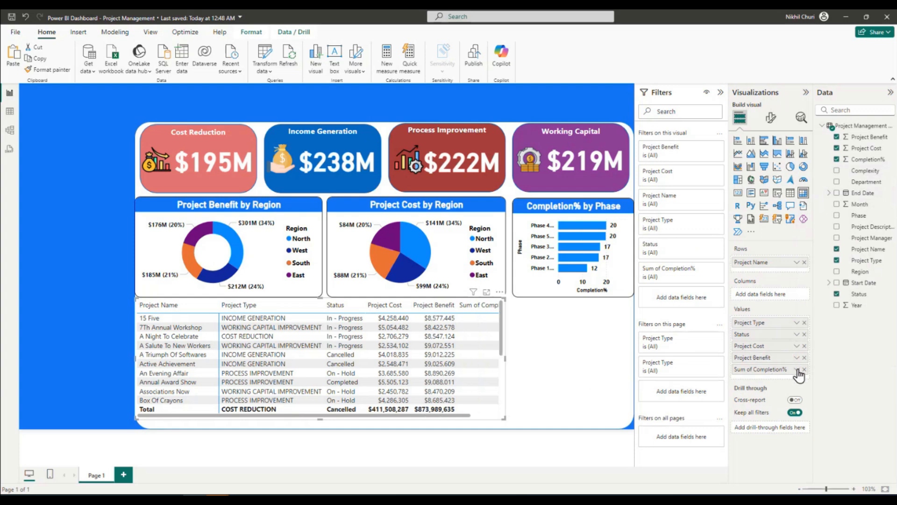
Rename the matrix's summed completion value field to Completion% for this visual and save the report
{"action": "left_click", "coordinate": [797, 369]}
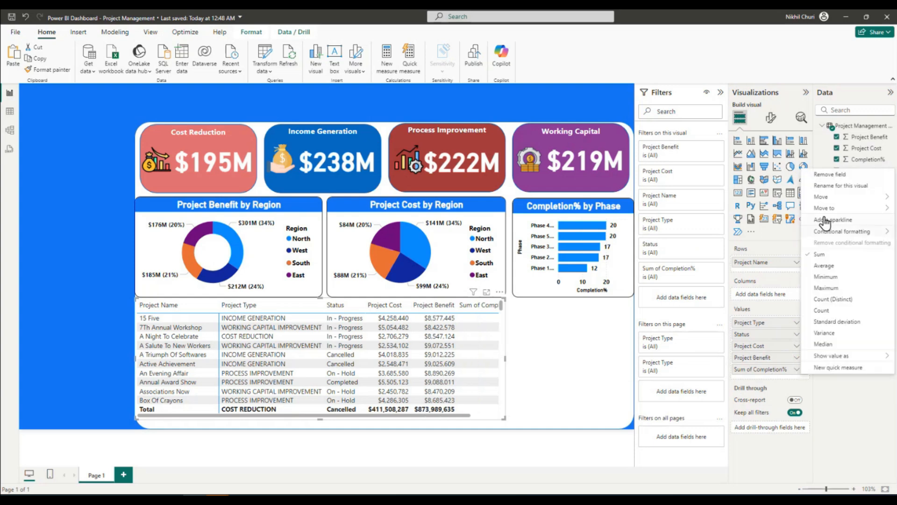
{"action": "left_click", "coordinate": [836, 185]}
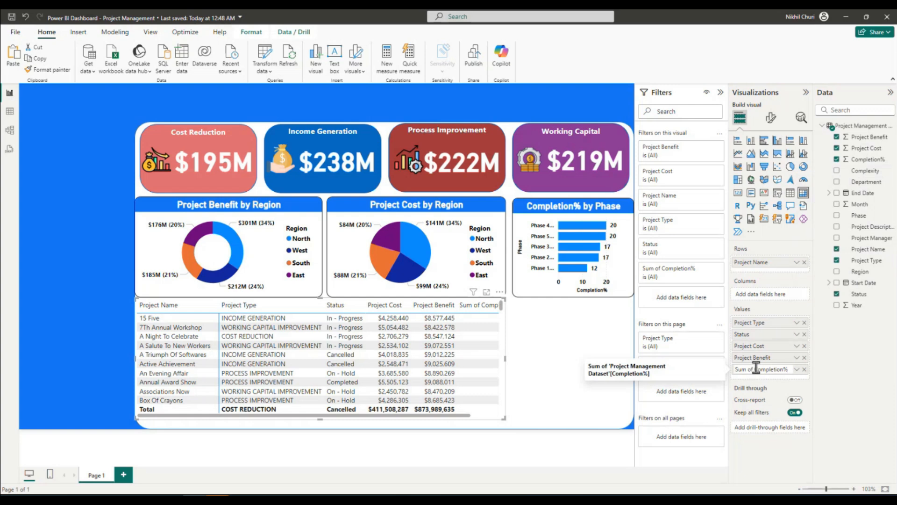
{"action": "left_click_drag", "start_coordinate": [754, 368], "coordinate": [685, 372]}
{"action": "key", "text": "BackSpace"}
{"action": "key", "text": "Return"}
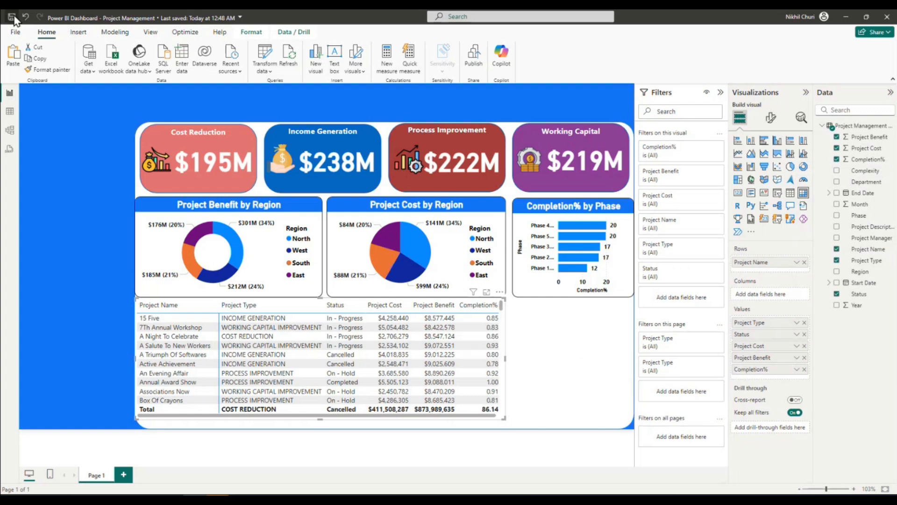
{"action": "left_click", "coordinate": [11, 19]}
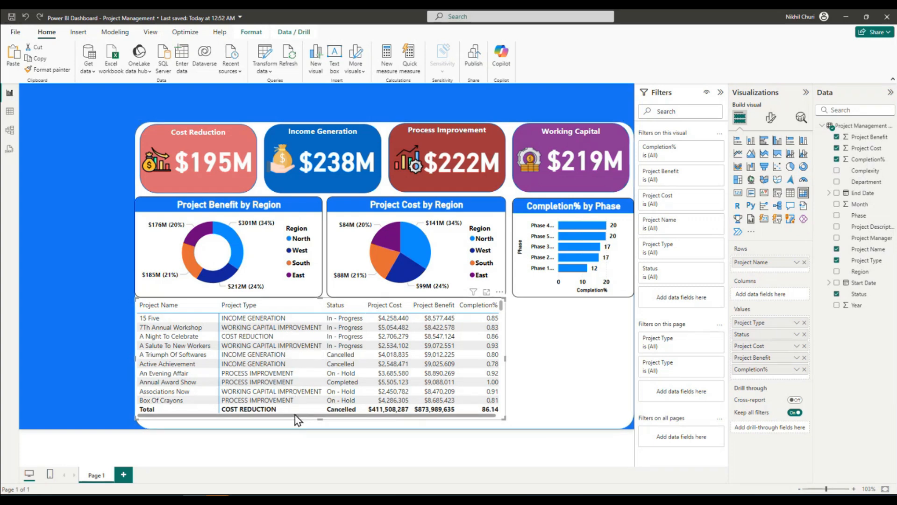
Apply the Bold header flashy rows style preset to the project details matrix
{"action": "left_click", "coordinate": [771, 118]}
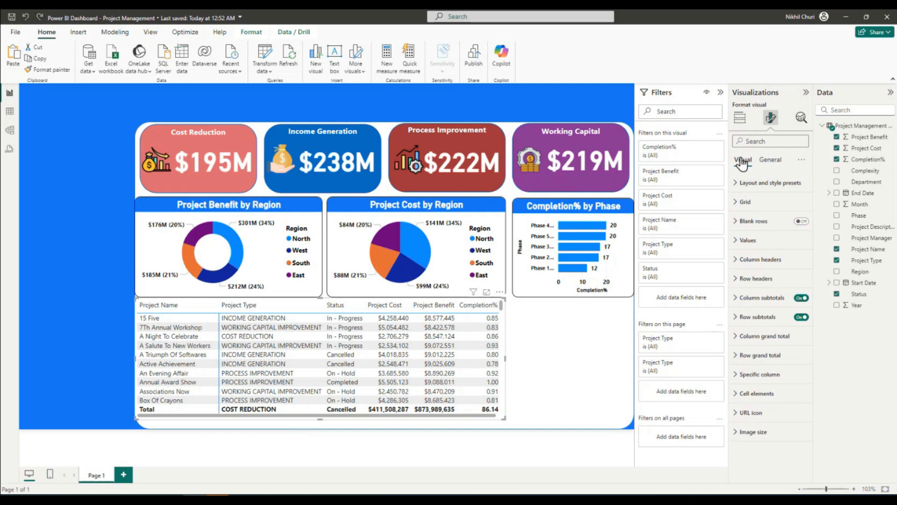
{"action": "left_click", "coordinate": [737, 184]}
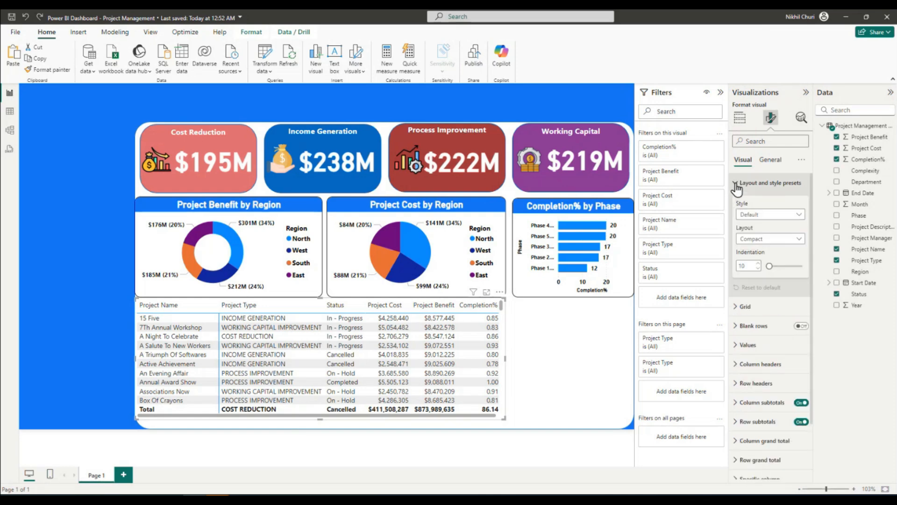
{"action": "left_click", "coordinate": [800, 216]}
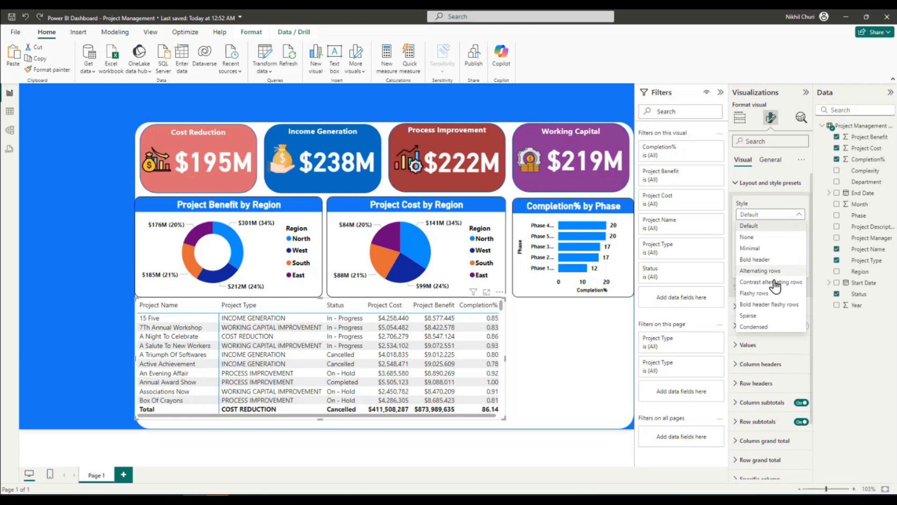
{"action": "left_click", "coordinate": [761, 305]}
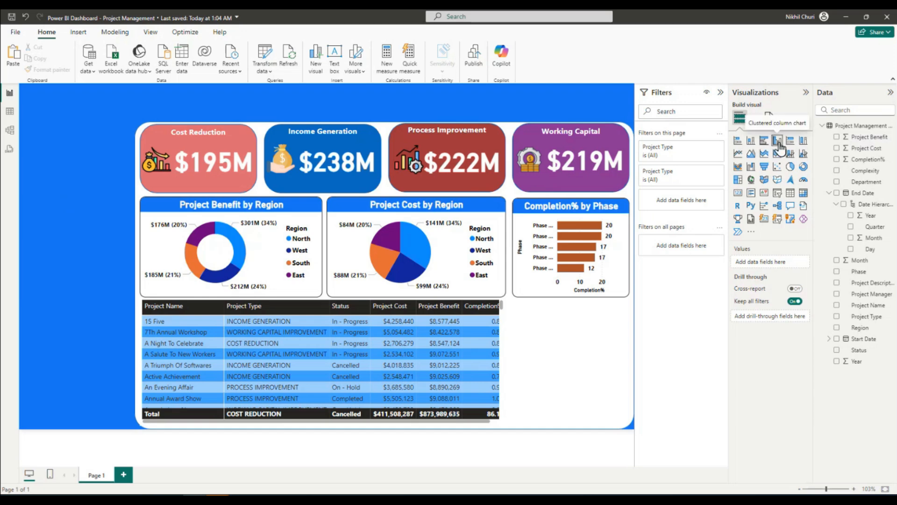
Insert a clustered column chart and fit it into the empty space beneath the Completion% by Phase chart
{"action": "left_click", "coordinate": [777, 141]}
{"action": "left_click_drag", "start_coordinate": [268, 123], "coordinate": [276, 301]}
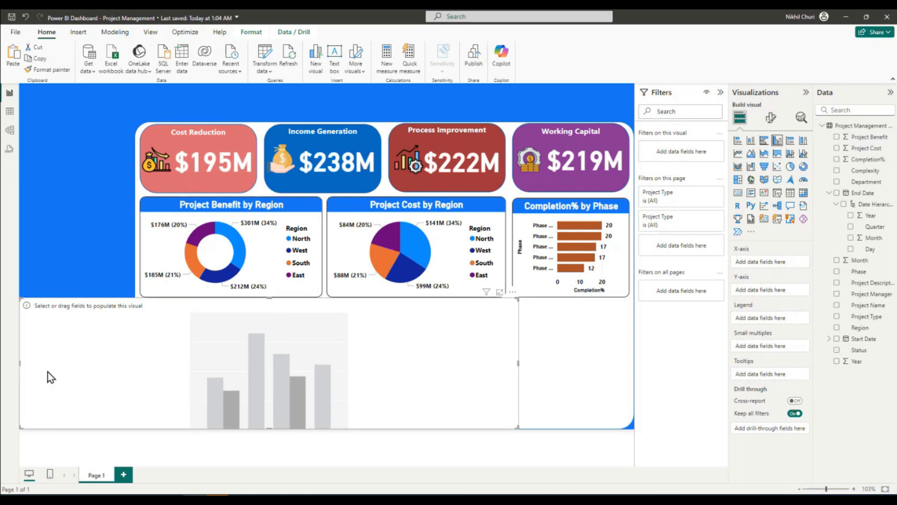
{"action": "left_click_drag", "start_coordinate": [21, 367], "coordinate": [417, 366]}
{"action": "left_click_drag", "start_coordinate": [473, 356], "coordinate": [629, 365]}
{"action": "left_click_drag", "start_coordinate": [571, 428], "coordinate": [574, 422]}
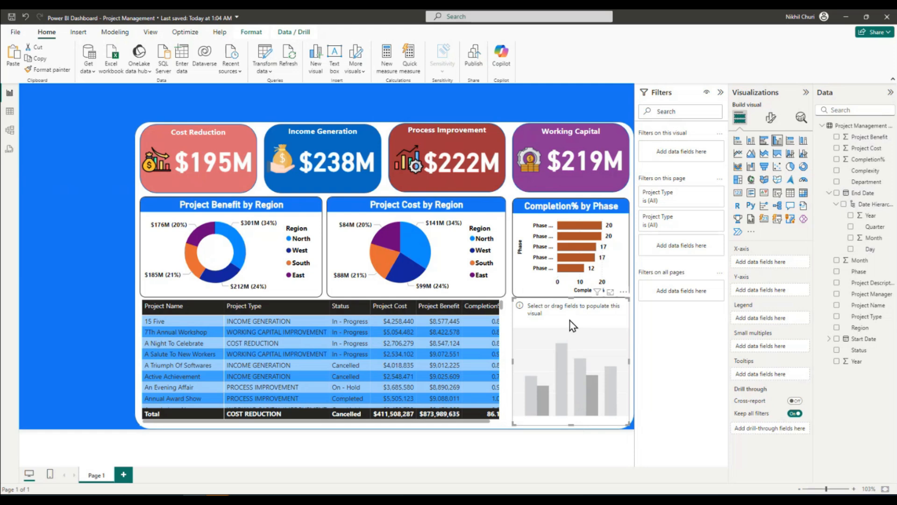
Populate the new column chart with Project Benefit and Project Cost on the Y-axis and the End Date Year on the X-axis
{"action": "left_click_drag", "start_coordinate": [868, 141], "coordinate": [790, 289]}
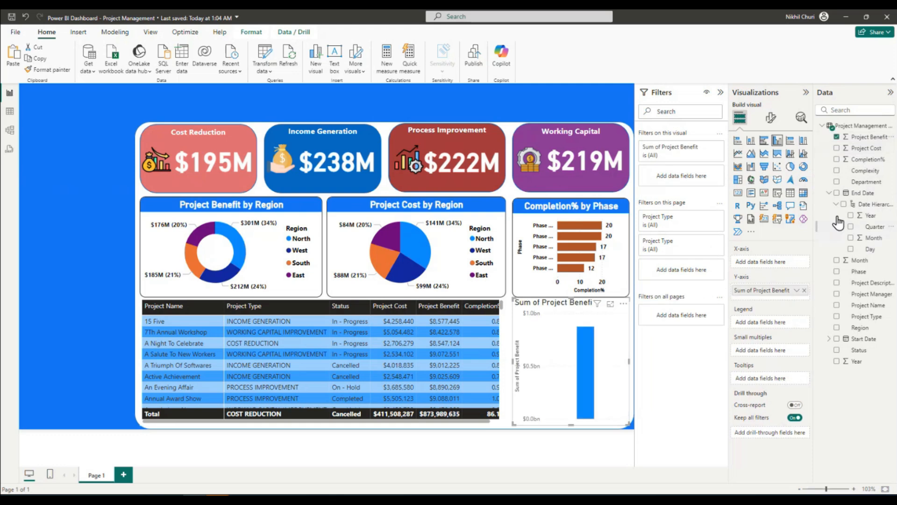
{"action": "left_click_drag", "start_coordinate": [866, 147], "coordinate": [788, 296]}
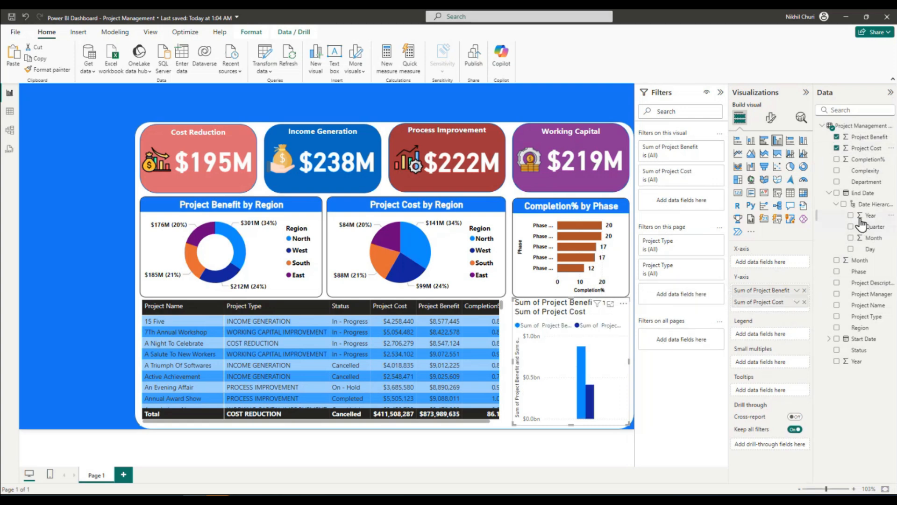
{"action": "left_click", "coordinate": [836, 204]}
{"action": "left_click", "coordinate": [829, 192]}
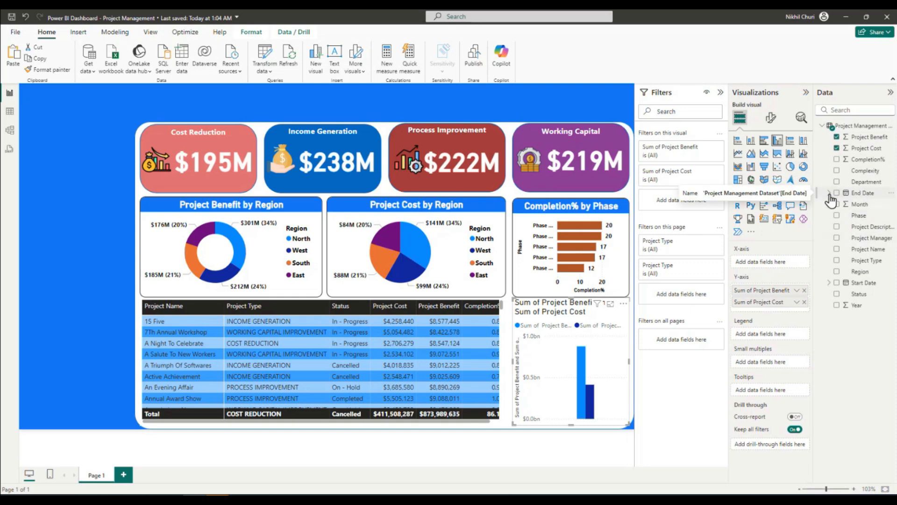
{"action": "left_click", "coordinate": [829, 193]}
{"action": "left_click", "coordinate": [836, 204]}
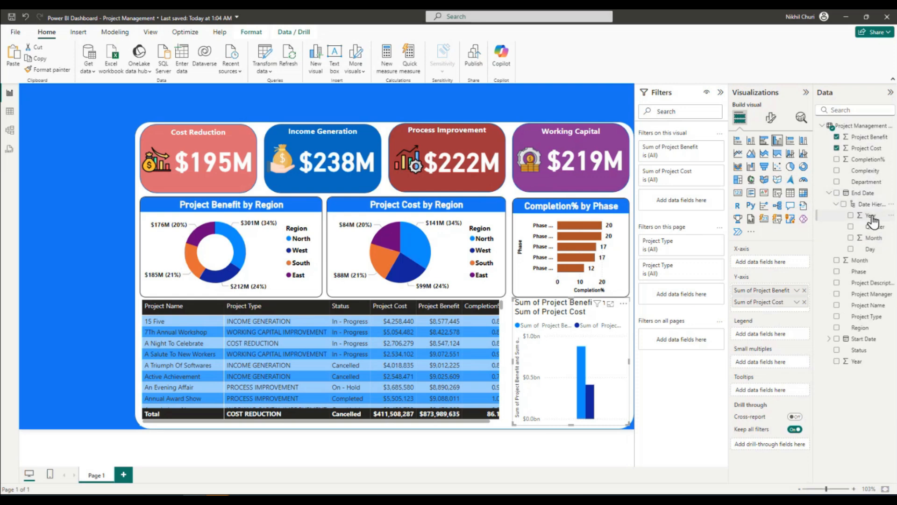
{"action": "left_click_drag", "start_coordinate": [861, 218], "coordinate": [774, 261]}
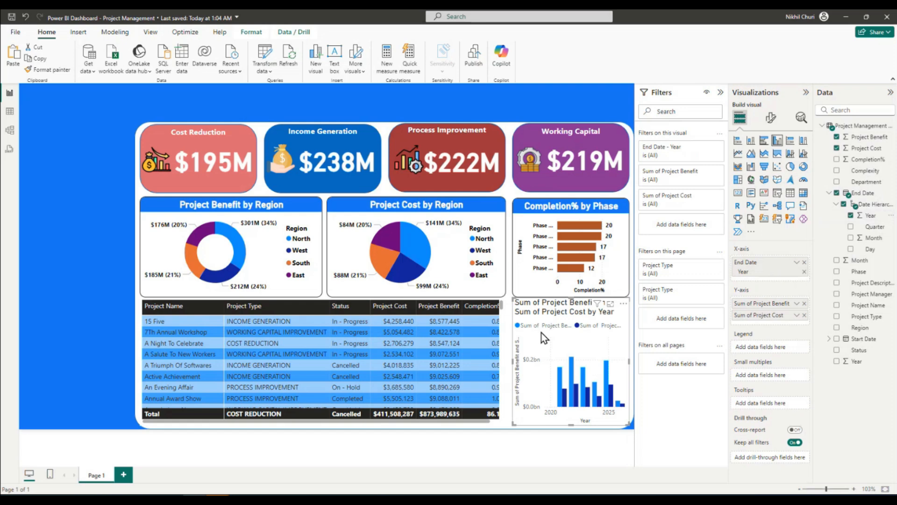
Copy the formatting of the Completion% by Phase chart onto the new column chart with Format painter
{"action": "left_click", "coordinate": [535, 288]}
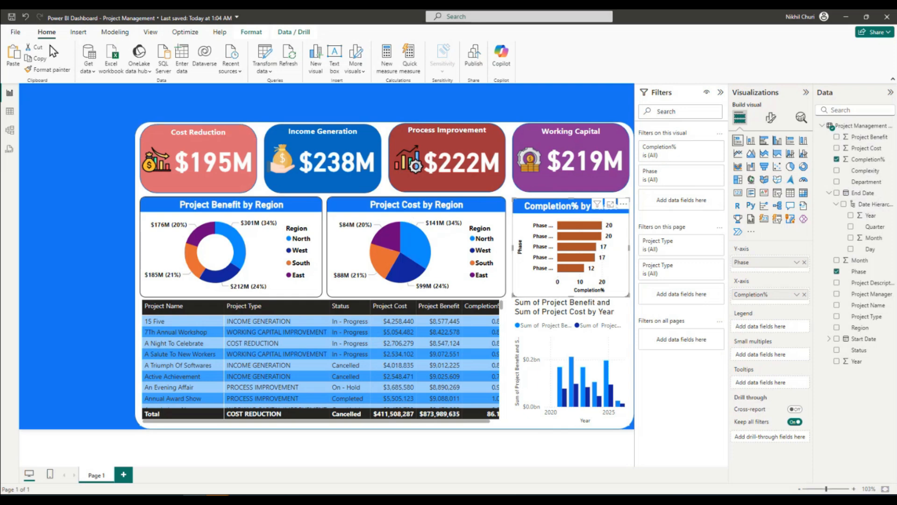
{"action": "left_click", "coordinate": [49, 71]}
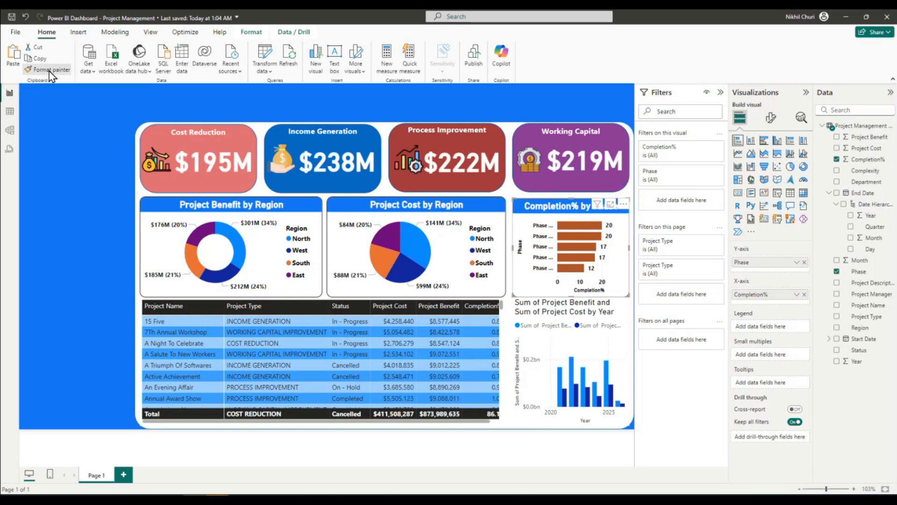
{"action": "left_click", "coordinate": [584, 338]}
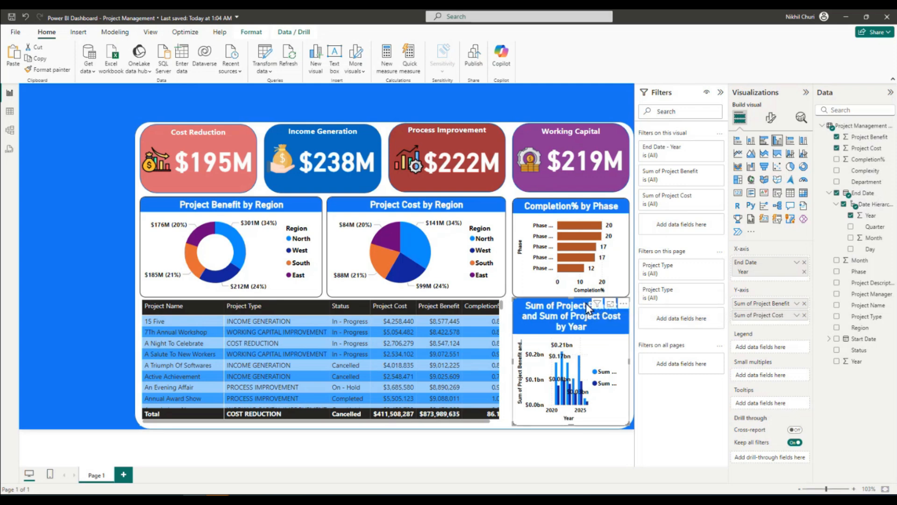
Rename the column chart's benefit value field to Project Benefit for this visual
{"action": "left_click", "coordinate": [798, 308]}
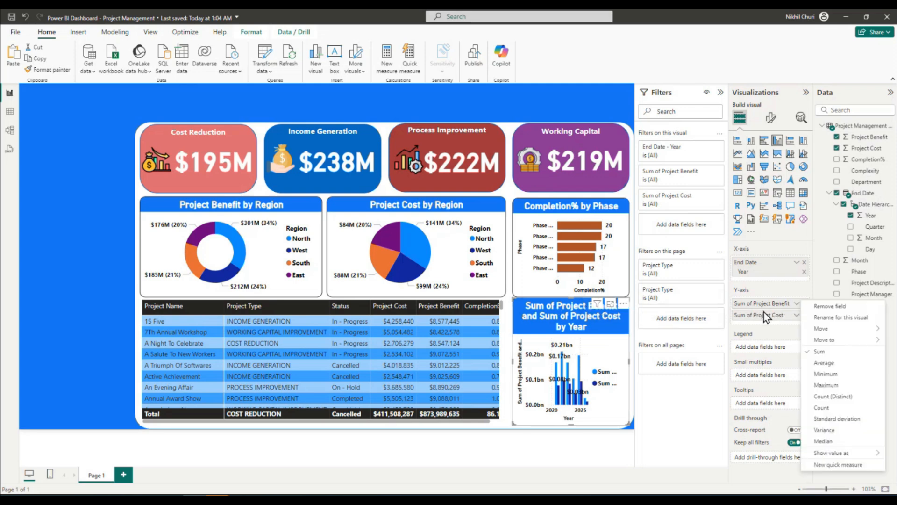
{"action": "left_click", "coordinate": [823, 320]}
{"action": "left_click_drag", "start_coordinate": [757, 304], "coordinate": [674, 301]}
{"action": "key", "text": "BackSpace"}
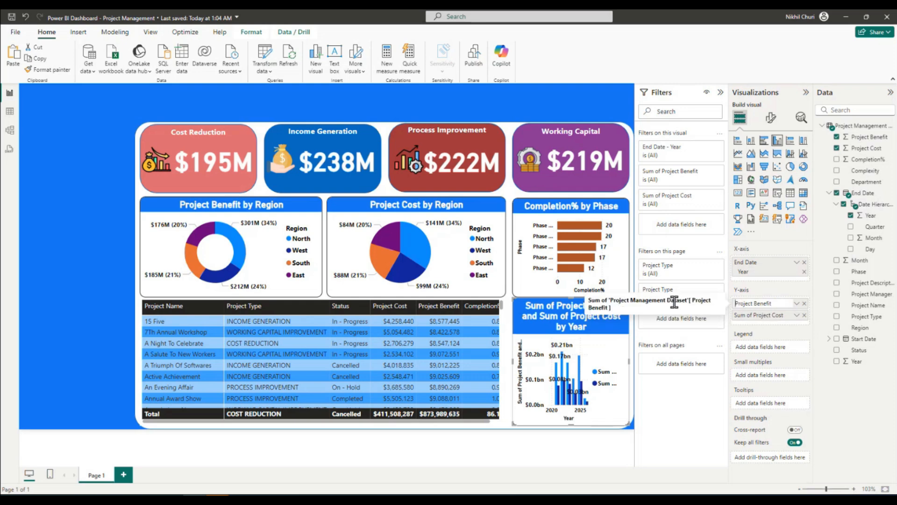
{"action": "key", "text": "Return"}
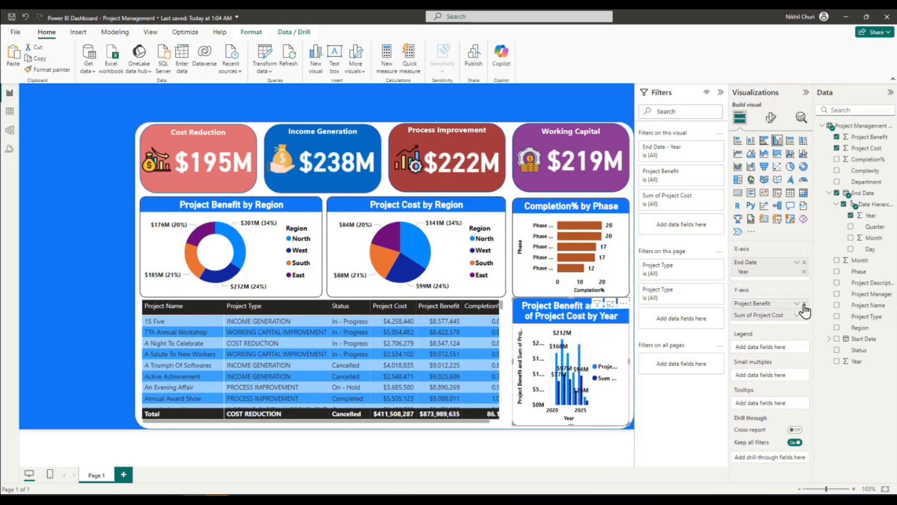
Rename the column chart's project cost value field to Cost for this visual
{"action": "left_click", "coordinate": [797, 315]}
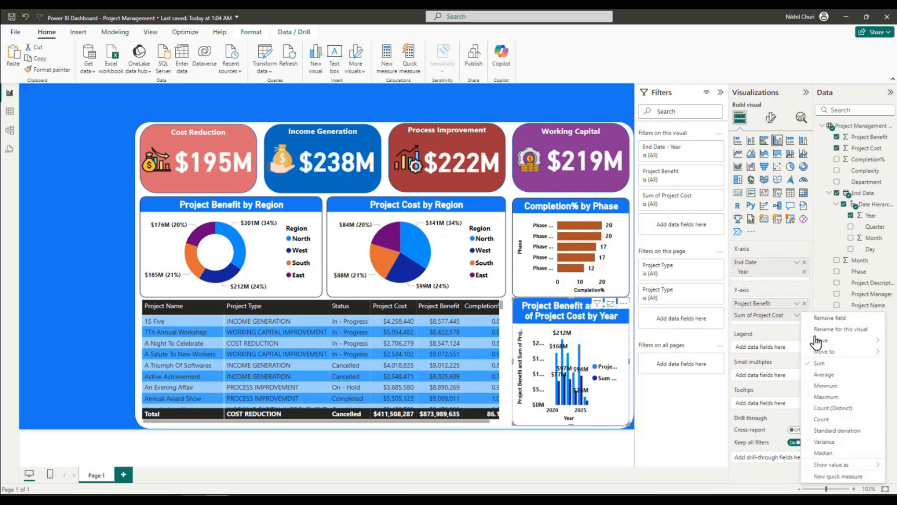
{"action": "left_click", "coordinate": [848, 329]}
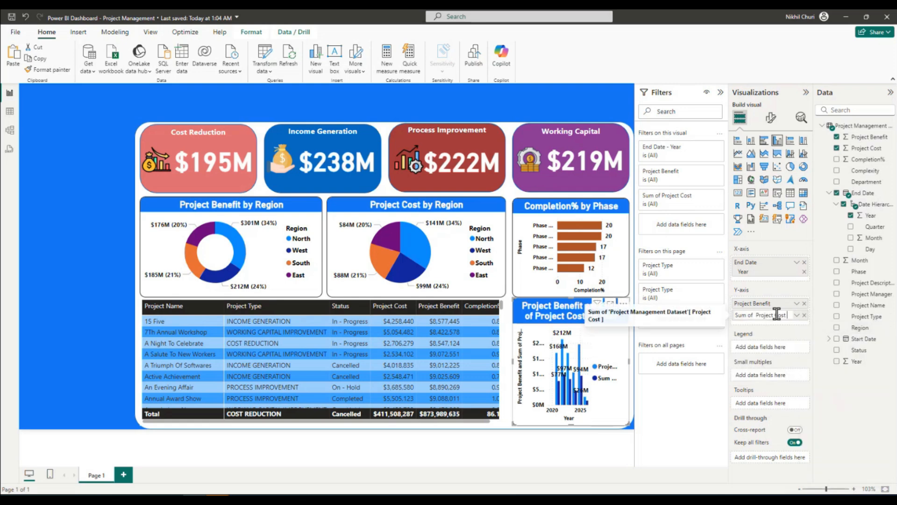
{"action": "left_click_drag", "start_coordinate": [775, 315], "coordinate": [660, 313]}
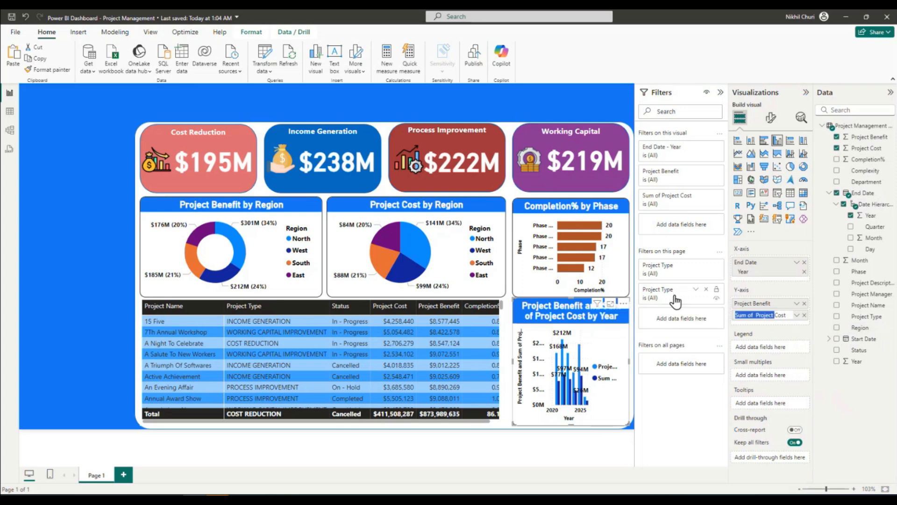
{"action": "key", "text": "BackSpace"}
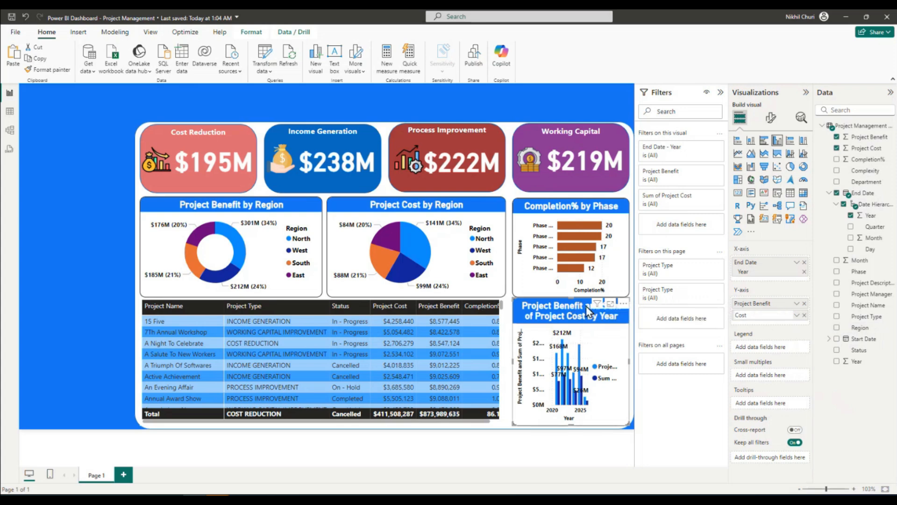
{"action": "key", "text": "Return"}
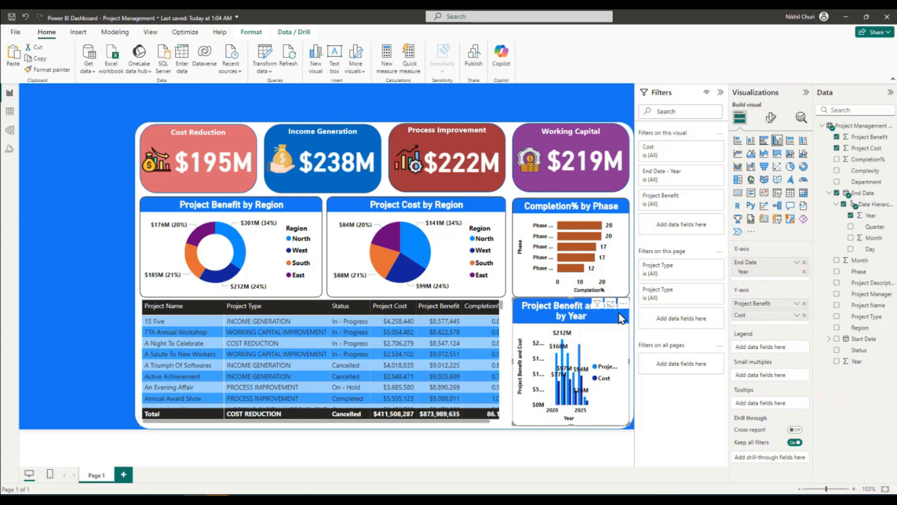
Shorten the column chart's benefit value field name to Benefit for this visual and deselect the chart
{"action": "left_click", "coordinate": [798, 305]}
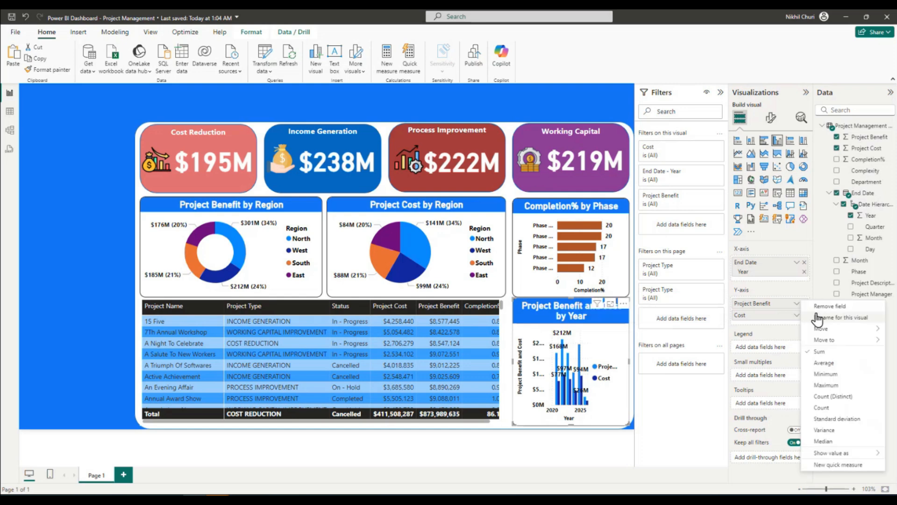
{"action": "left_click", "coordinate": [818, 320]}
{"action": "left_click_drag", "start_coordinate": [750, 302], "coordinate": [695, 301]}
{"action": "key", "text": "BackSpace"}
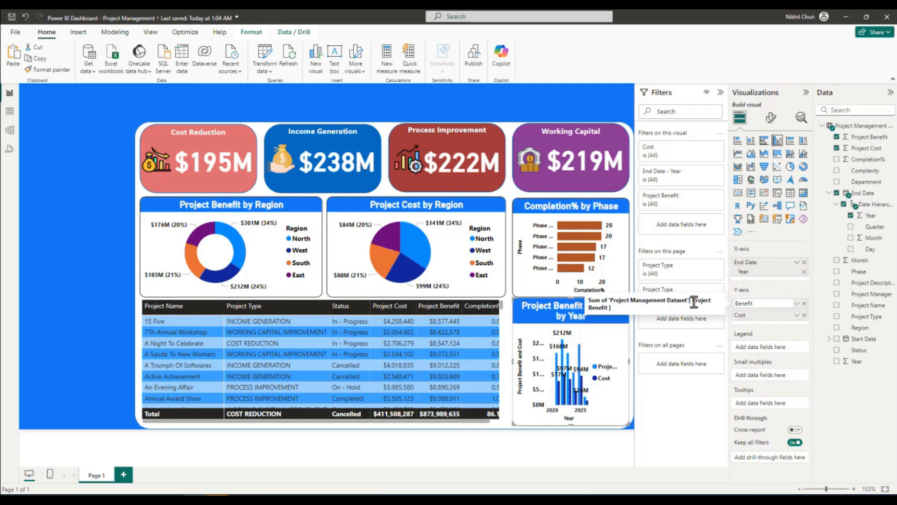
{"action": "key", "text": "Return"}
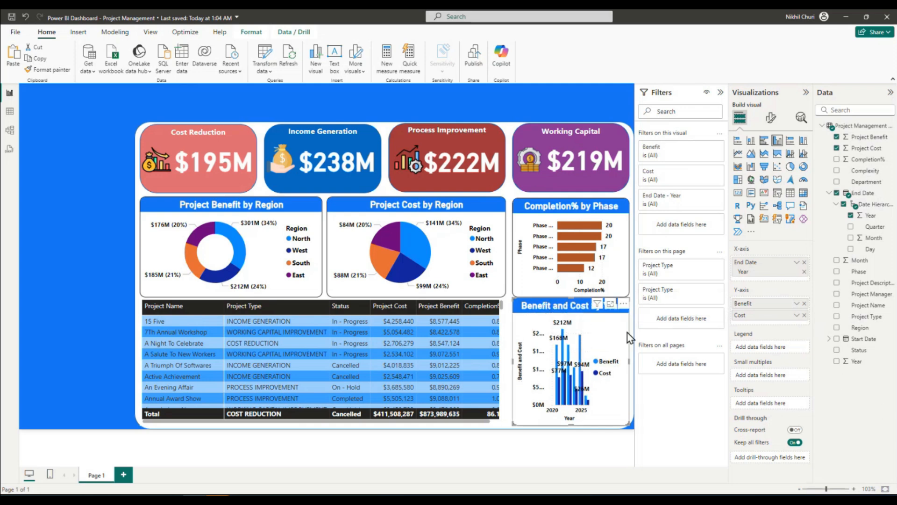
{"action": "left_click", "coordinate": [68, 254]}
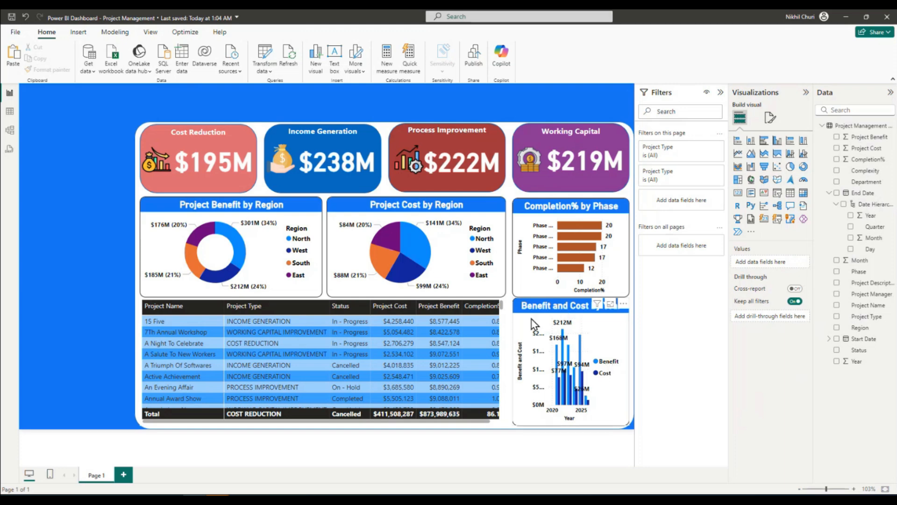
Set the legend position of the Benefit and Cost column chart to Top center
{"action": "left_click", "coordinate": [618, 335]}
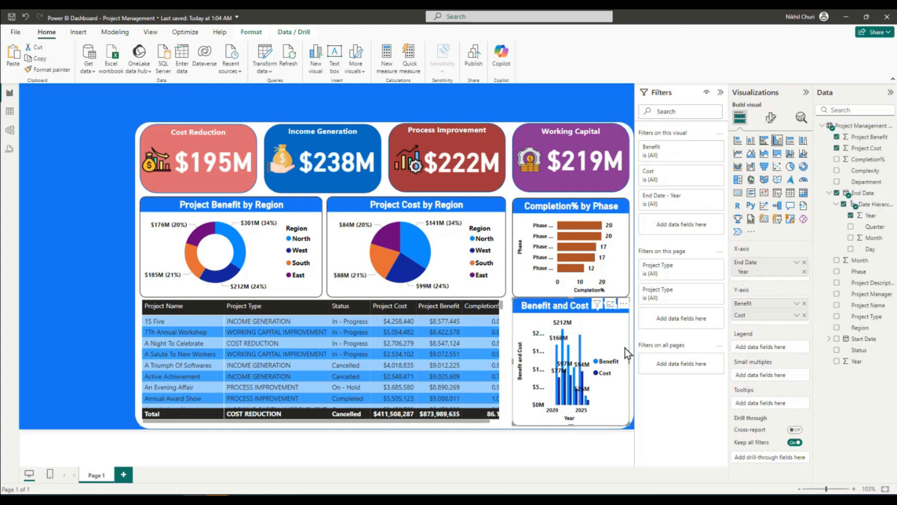
{"action": "left_click", "coordinate": [772, 120]}
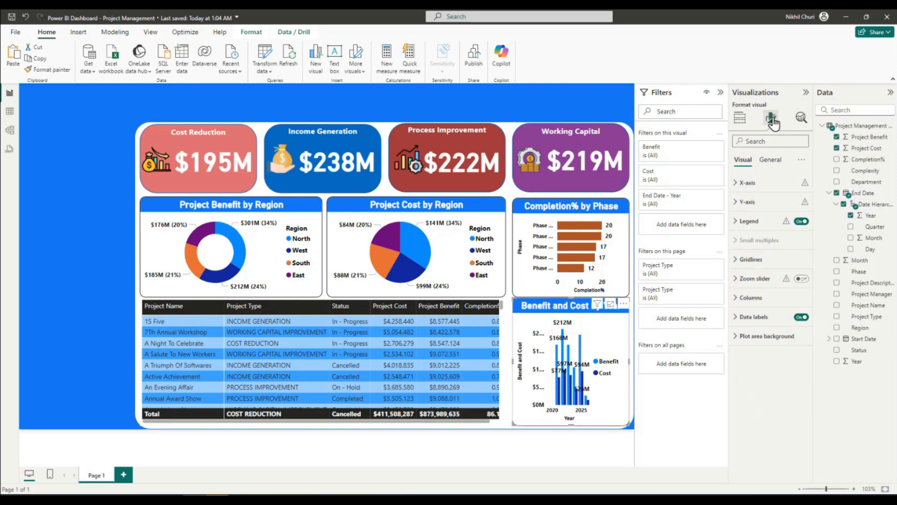
{"action": "left_click", "coordinate": [737, 226]}
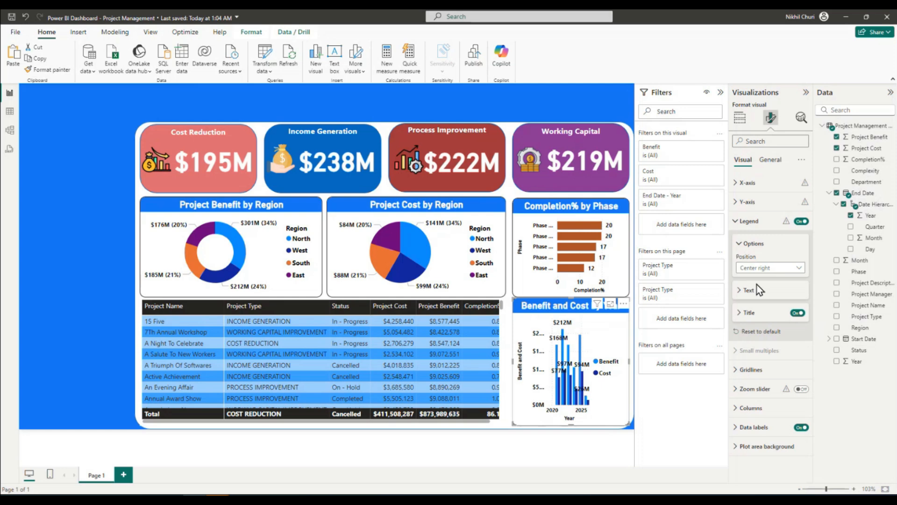
{"action": "left_click", "coordinate": [800, 269]}
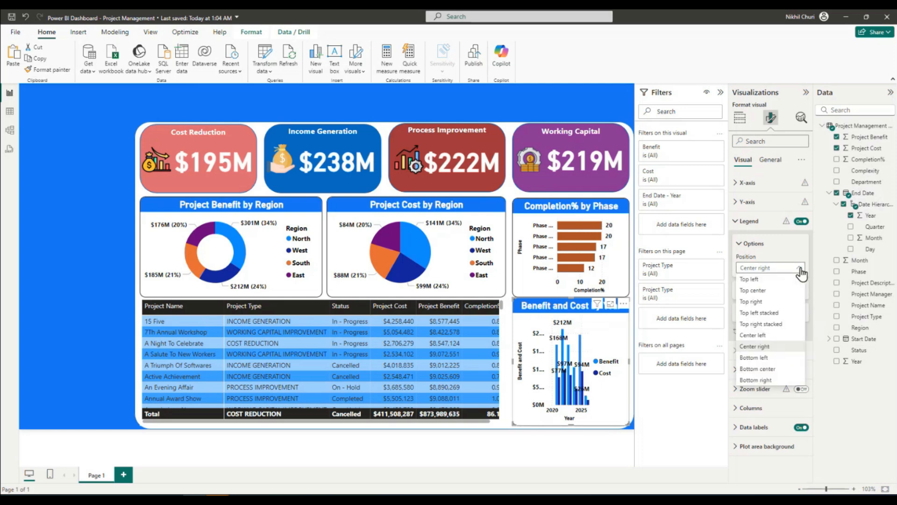
{"action": "left_click", "coordinate": [758, 292]}
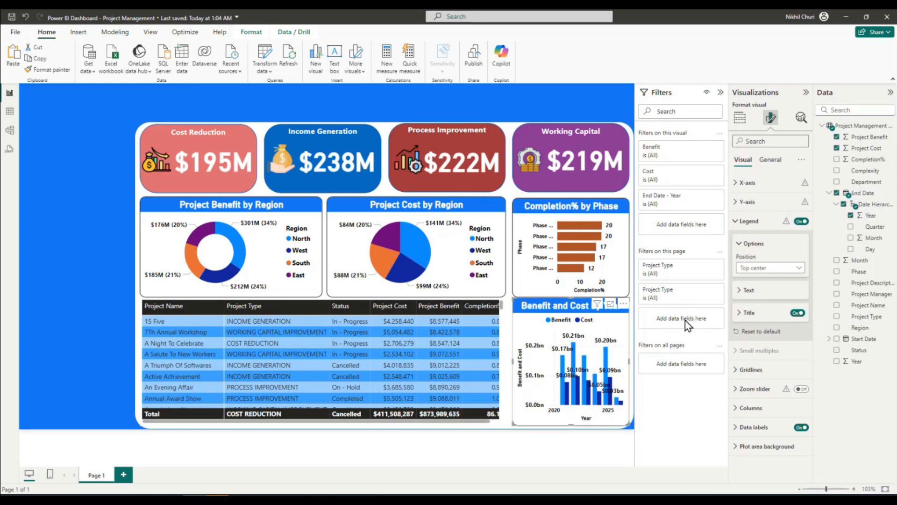
{"action": "left_click", "coordinate": [740, 290]}
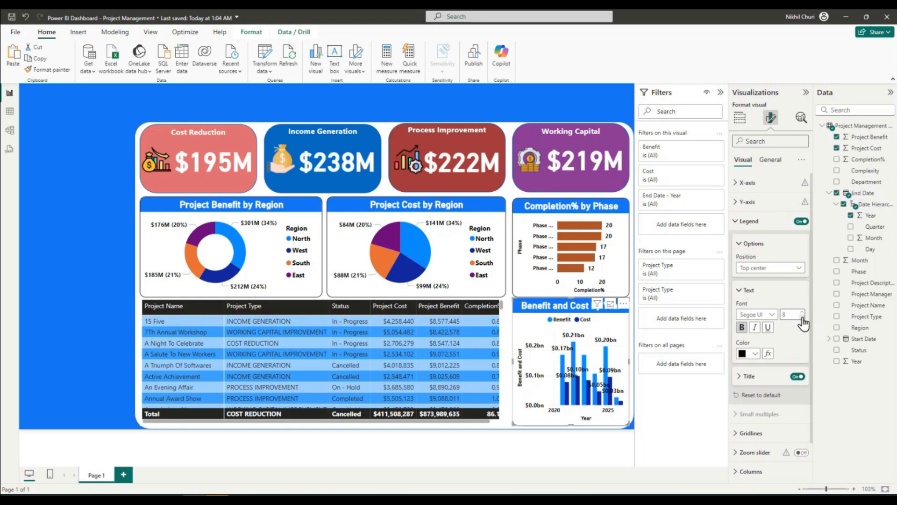
{"action": "left_click", "coordinate": [741, 244]}
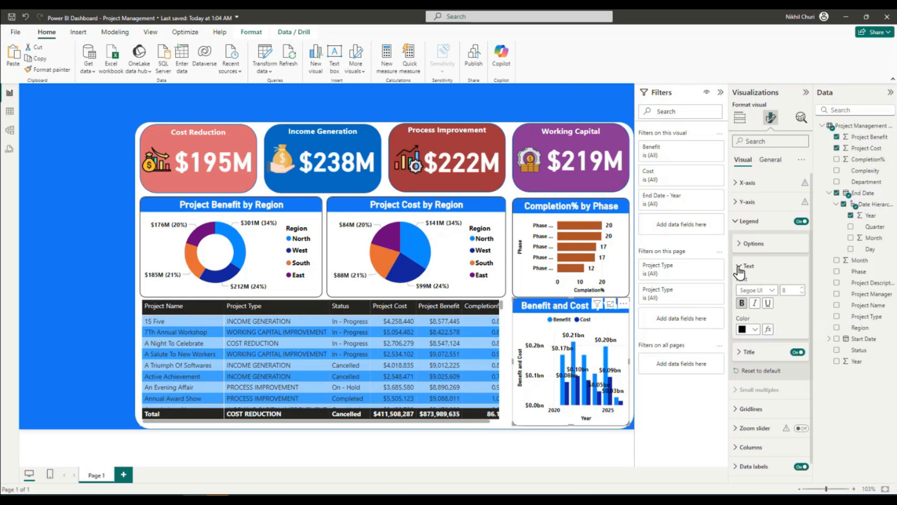
{"action": "left_click", "coordinate": [739, 267]}
{"action": "left_click", "coordinate": [740, 244]}
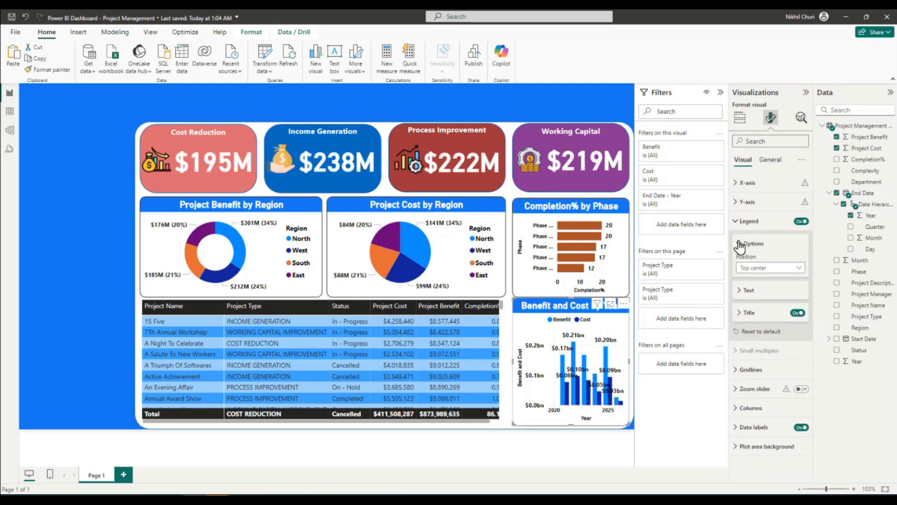
{"action": "left_click", "coordinate": [740, 246]}
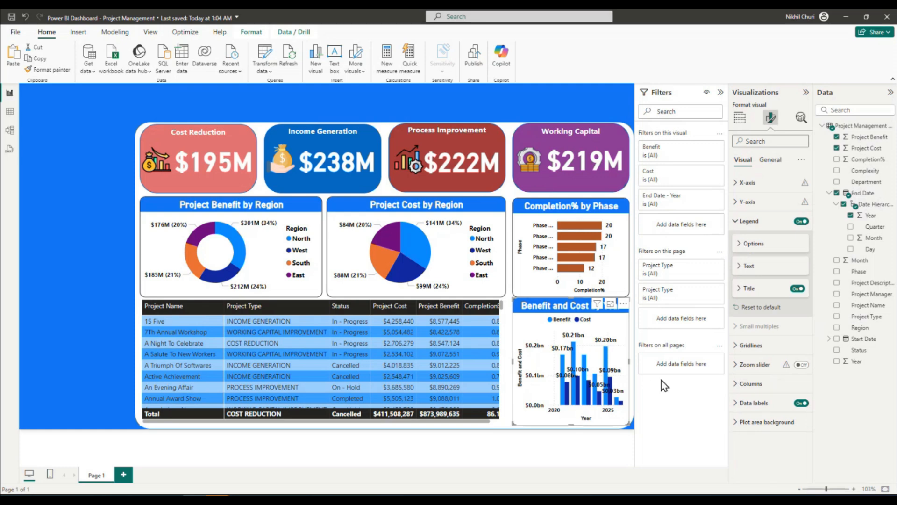
Color the Benefit series columns dark red in the Benefit and Cost column chart
{"action": "left_click", "coordinate": [737, 386]}
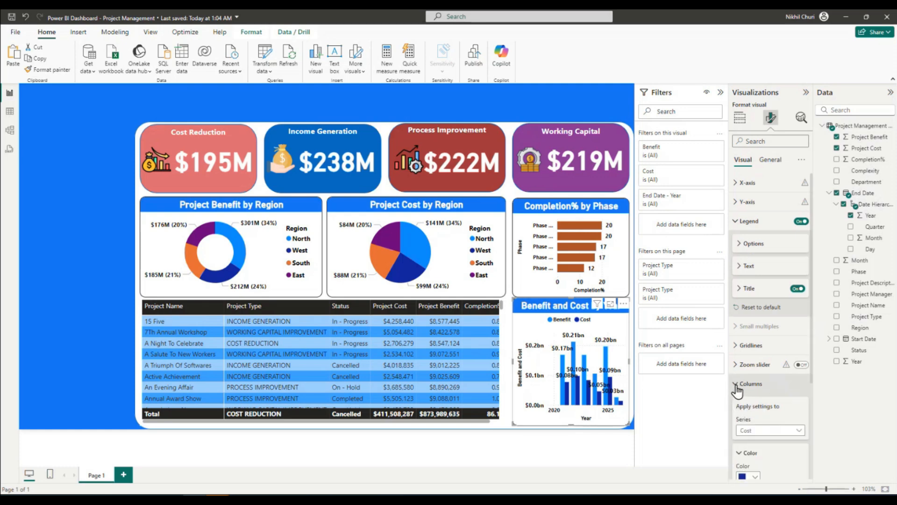
{"action": "scroll", "coordinate": [743, 379], "scroll_direction": "down", "scroll_amount": 3}
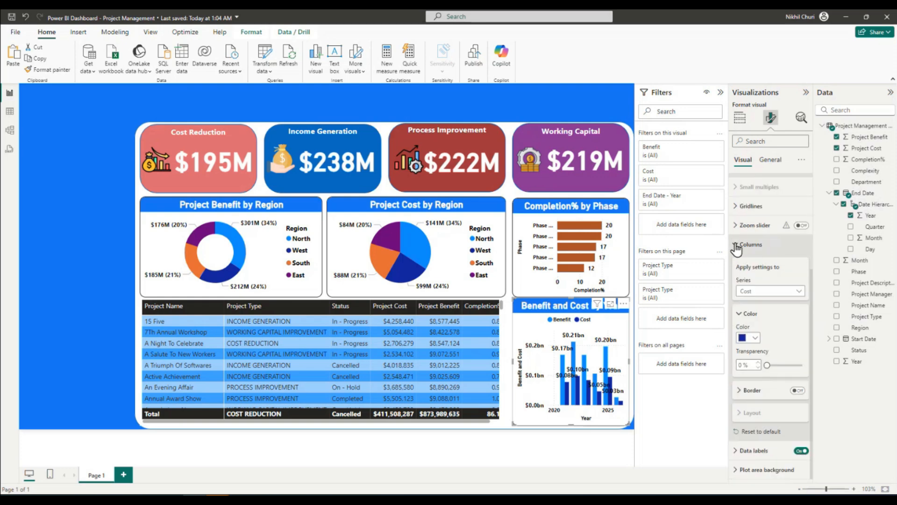
{"action": "left_click", "coordinate": [800, 292]}
{"action": "left_click", "coordinate": [768, 302]}
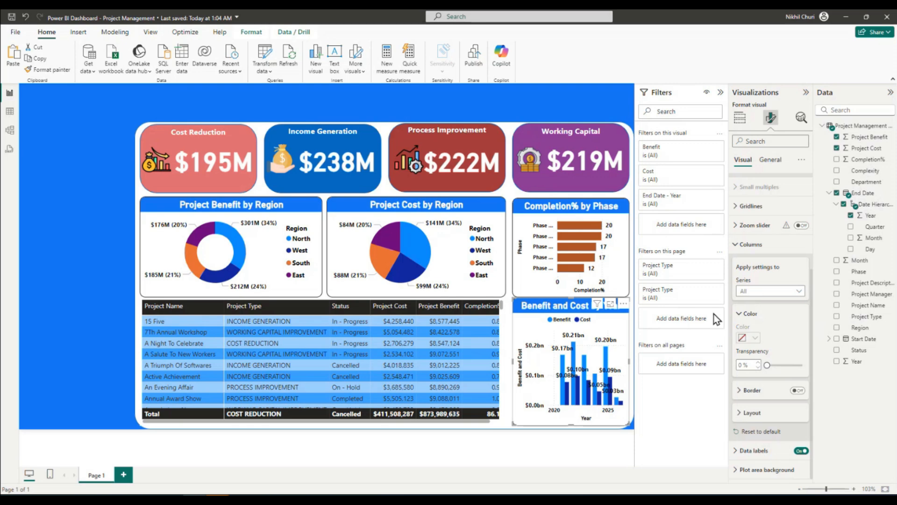
{"action": "left_click", "coordinate": [788, 291]}
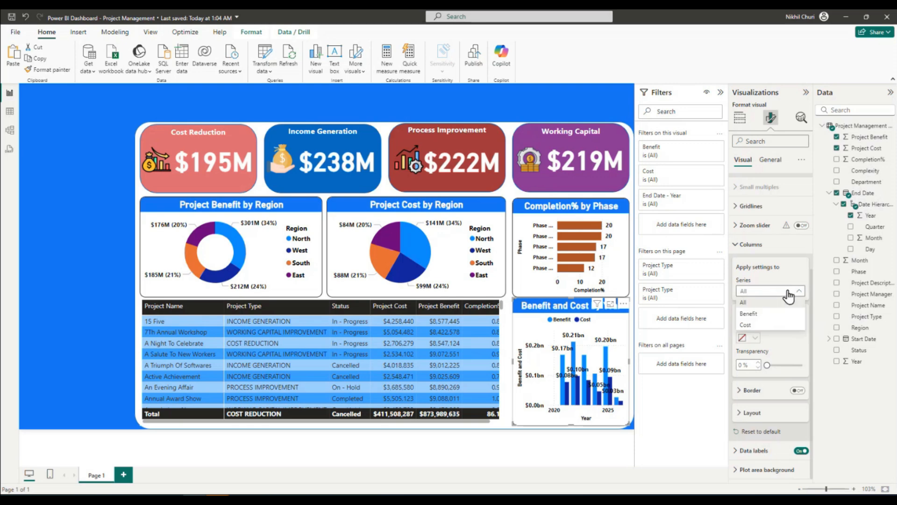
{"action": "left_click", "coordinate": [750, 317]}
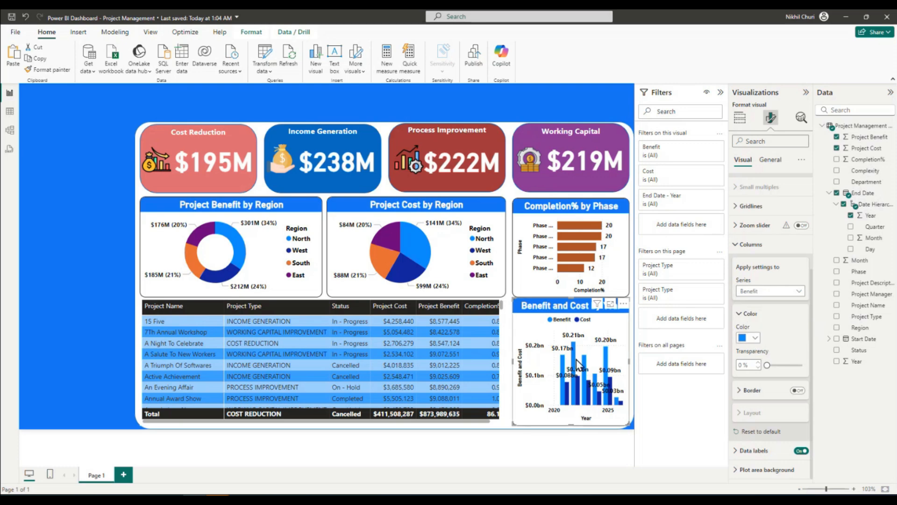
{"action": "left_click", "coordinate": [756, 339]}
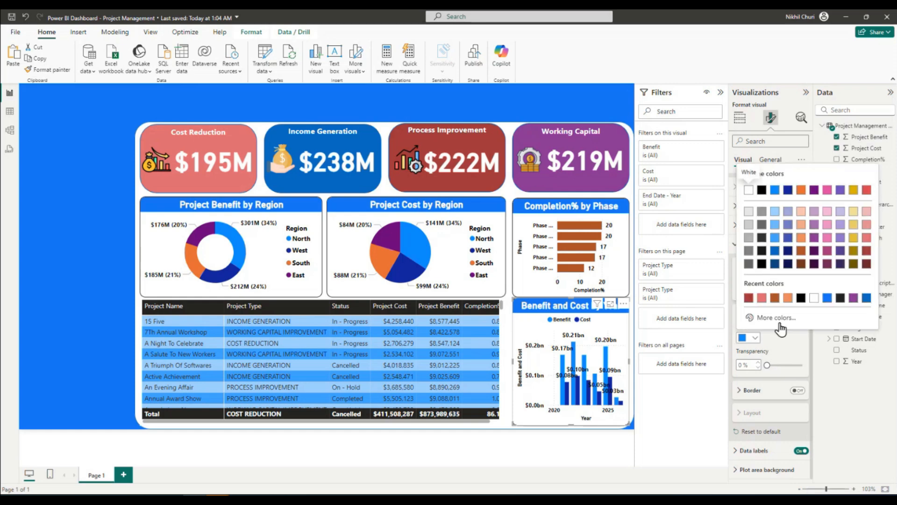
{"action": "left_click", "coordinate": [867, 252]}
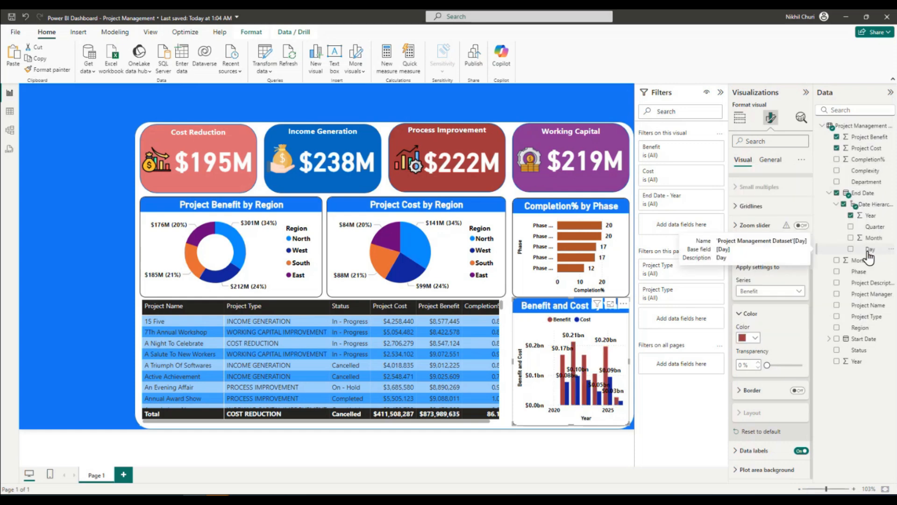
{"action": "left_click", "coordinate": [740, 314]}
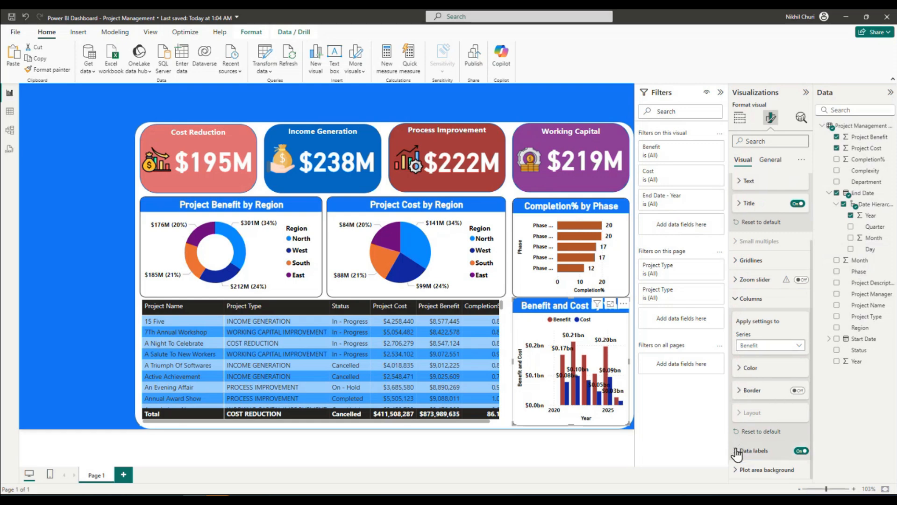
Color the Cost series columns a darker shade of navy blue in the Benefit and Cost chart
{"action": "left_click", "coordinate": [771, 345]}
{"action": "left_click", "coordinate": [758, 370]}
{"action": "left_click", "coordinate": [747, 368]}
{"action": "scroll", "coordinate": [771, 374], "scroll_direction": "down", "scroll_amount": 1}
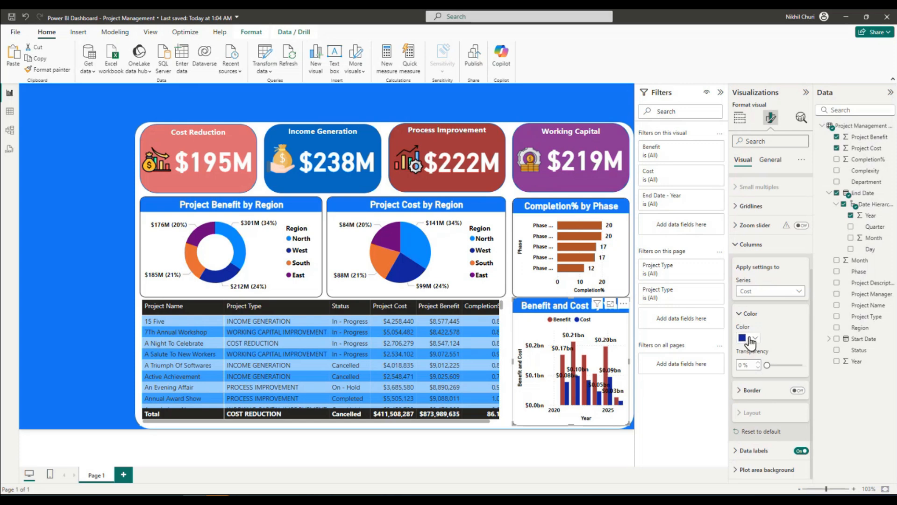
{"action": "left_click", "coordinate": [750, 338]}
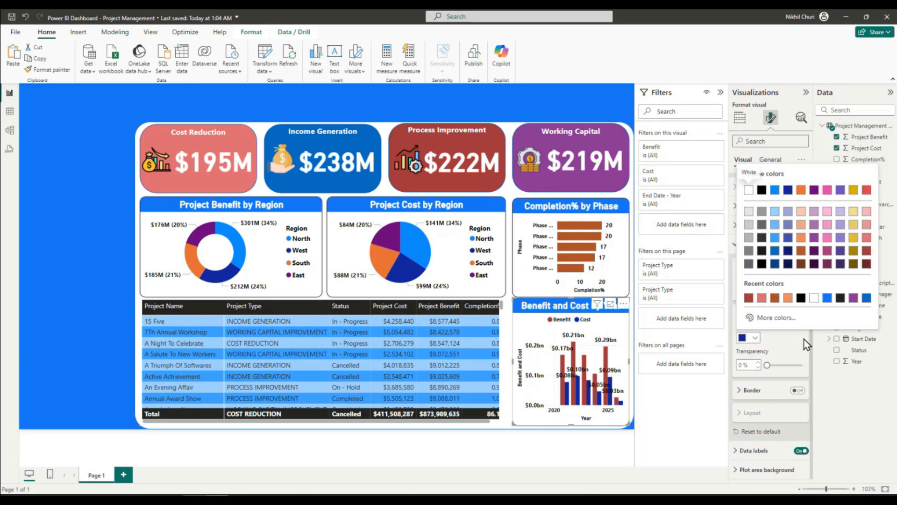
{"action": "left_click", "coordinate": [789, 255]}
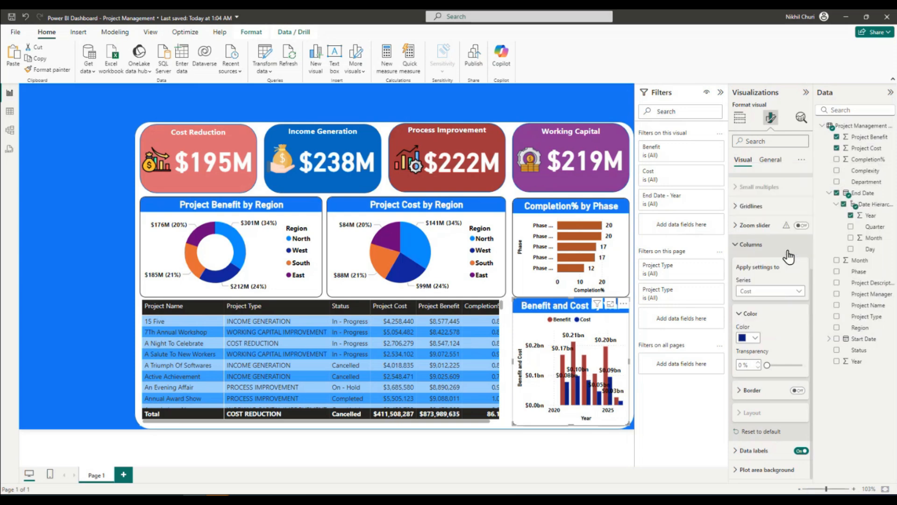
Reapply the dark red theme shade to the Benefit series and close the column formatting settings
{"action": "scroll", "coordinate": [738, 316], "scroll_direction": "up", "scroll_amount": 1}
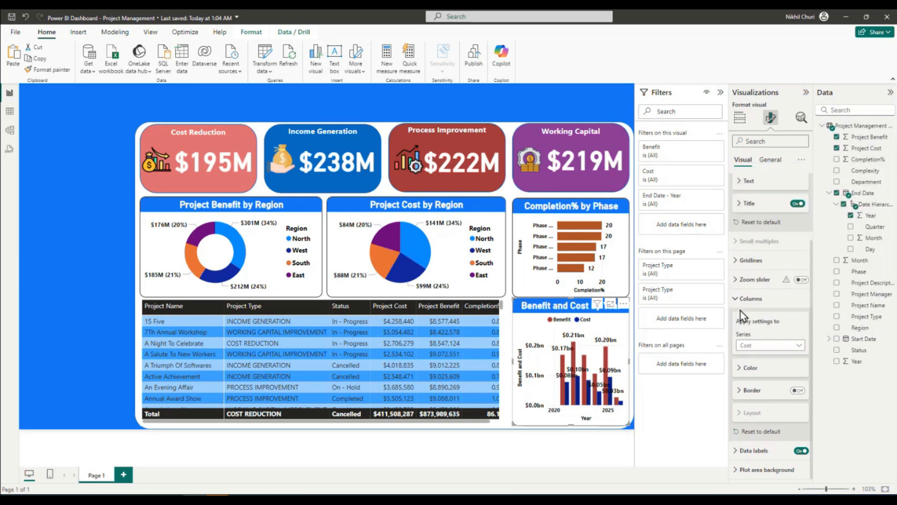
{"action": "left_click", "coordinate": [774, 345]}
{"action": "left_click", "coordinate": [760, 372]}
{"action": "left_click", "coordinate": [743, 367]}
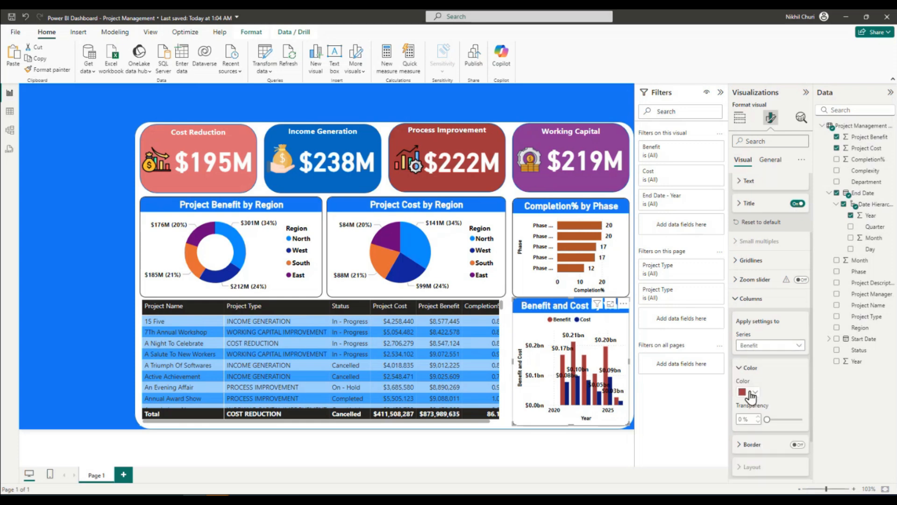
{"action": "left_click", "coordinate": [747, 392]}
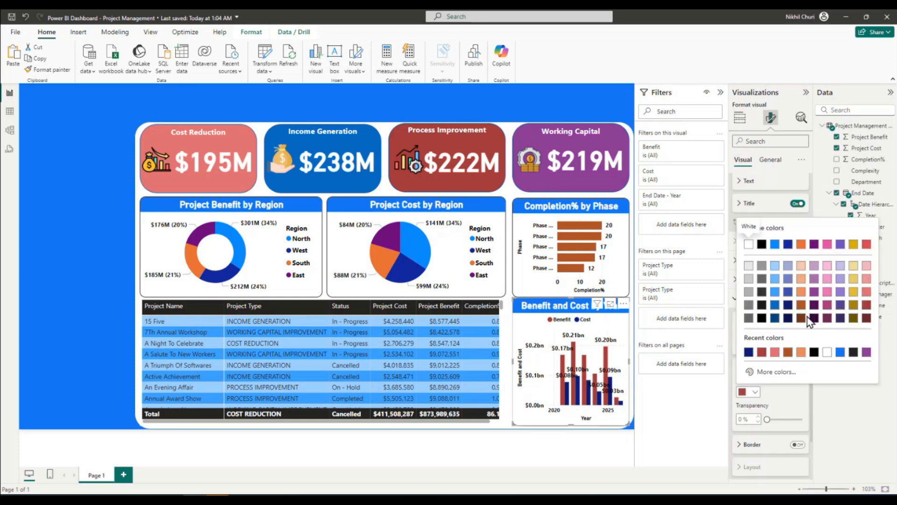
{"action": "left_click", "coordinate": [867, 306]}
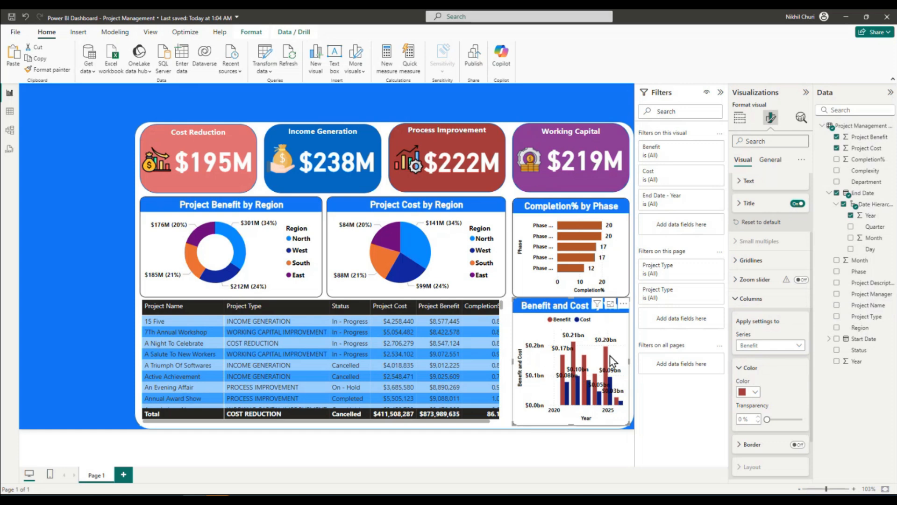
{"action": "mouse_move", "coordinate": [577, 369]}
{"action": "left_click", "coordinate": [741, 369]}
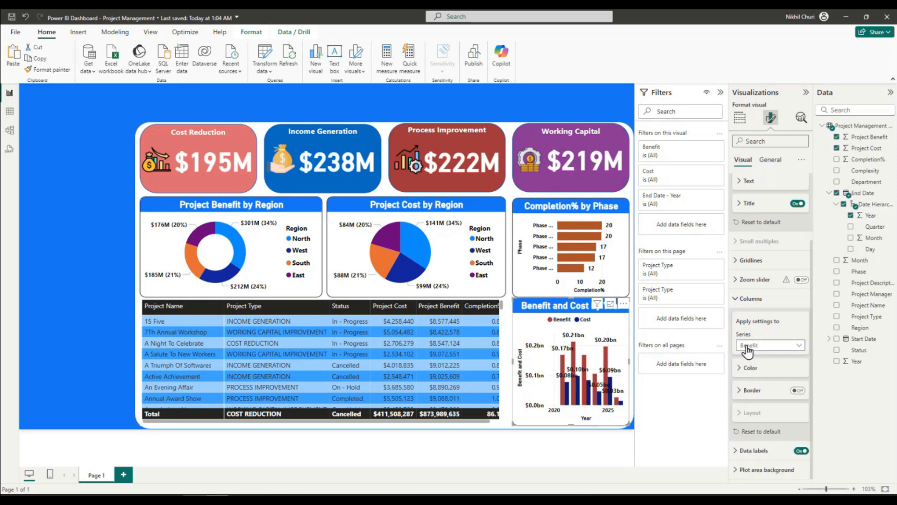
{"action": "left_click", "coordinate": [737, 300]}
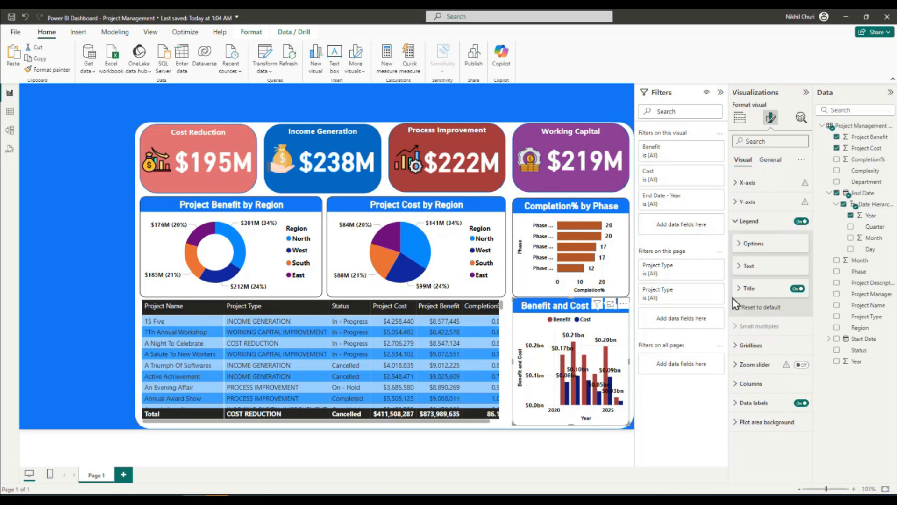
Open the chart's data label settings for the Benefit series and set the label density to 50%
{"action": "left_click", "coordinate": [737, 407]}
{"action": "scroll", "coordinate": [781, 419], "scroll_direction": "down", "scroll_amount": 5}
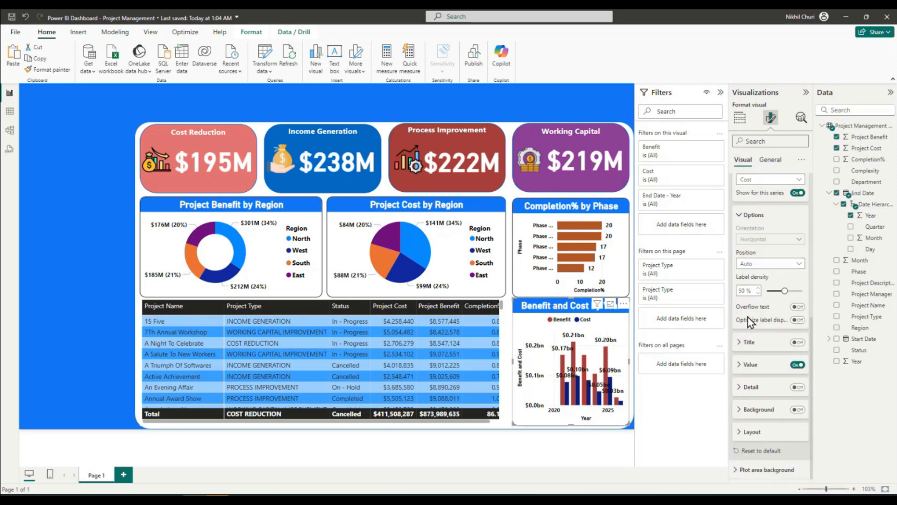
{"action": "left_click", "coordinate": [764, 181]}
{"action": "left_click", "coordinate": [761, 196]}
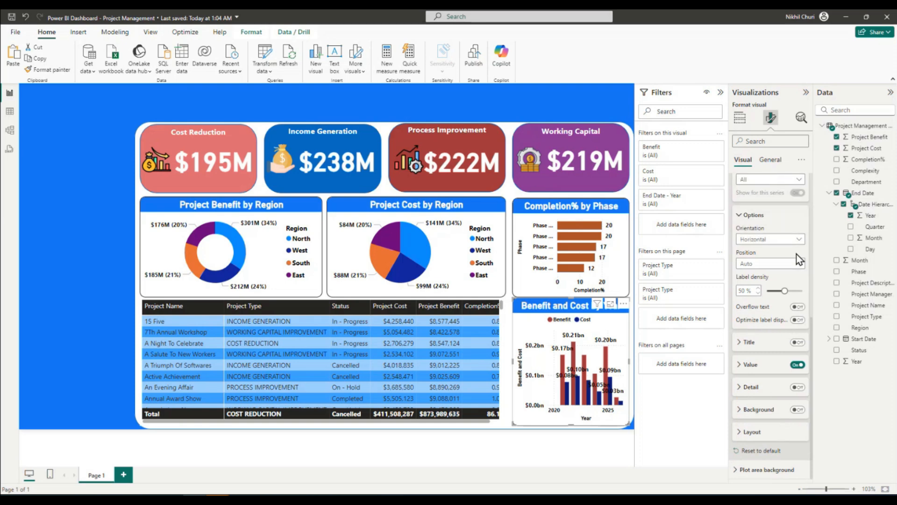
{"action": "scroll", "coordinate": [797, 244], "scroll_direction": "up", "scroll_amount": 2}
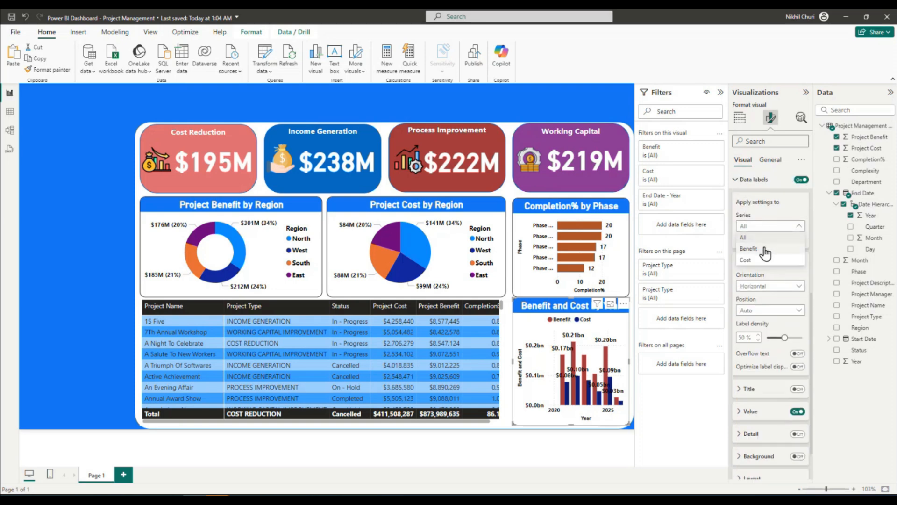
{"action": "left_click", "coordinate": [765, 249]}
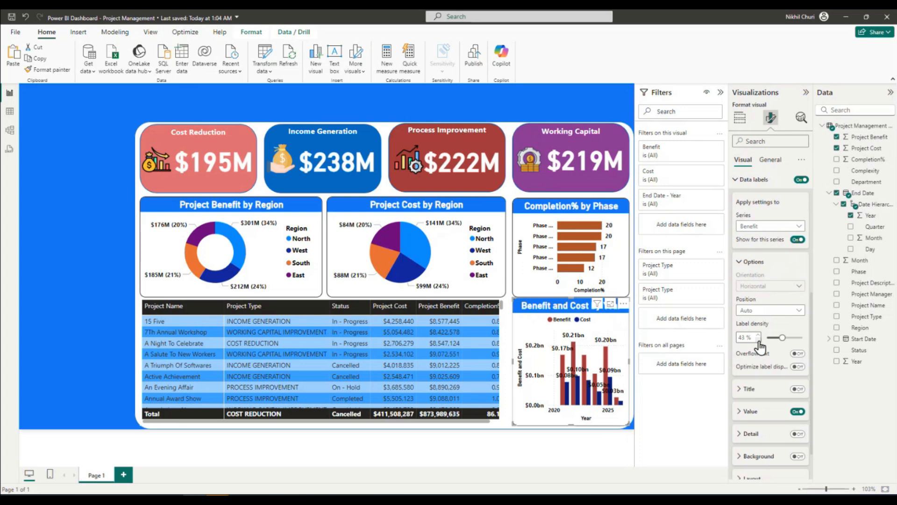
{"action": "left_click", "coordinate": [758, 340]}
{"action": "scroll", "coordinate": [744, 397], "scroll_direction": "down", "scroll_amount": 1}
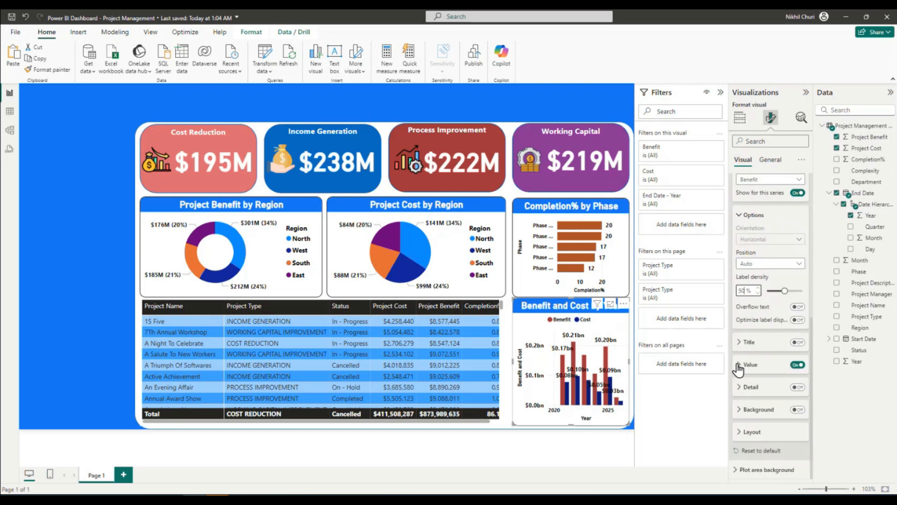
Format the Benefit data label values as size 8, non-bold, black text
{"action": "left_click", "coordinate": [744, 366]}
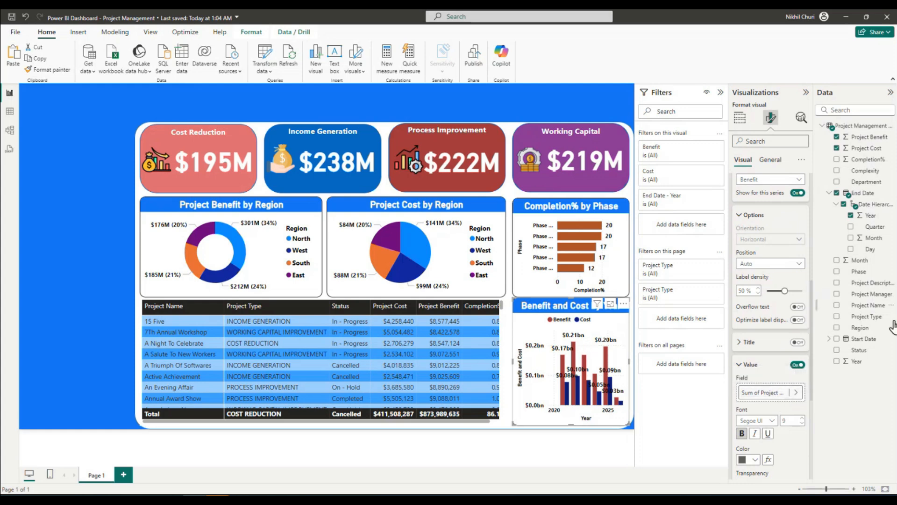
{"action": "scroll", "coordinate": [783, 449], "scroll_direction": "down", "scroll_amount": 4}
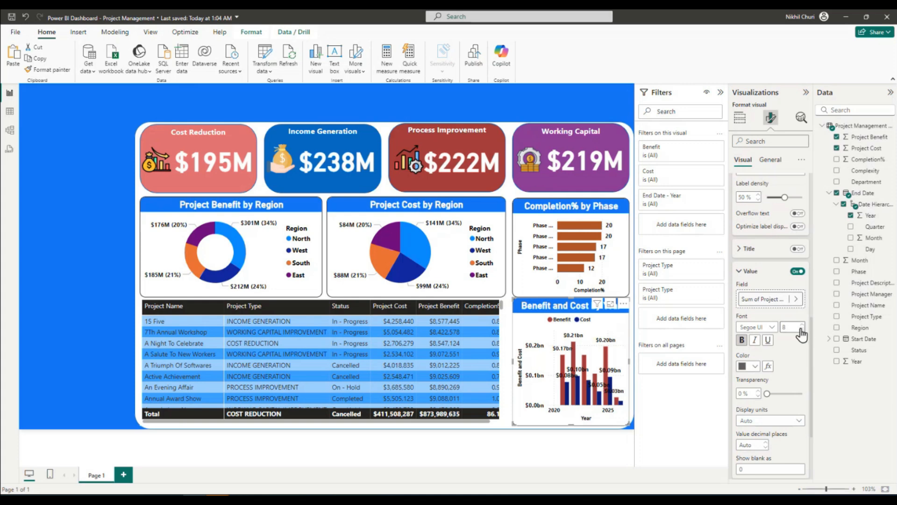
{"action": "left_click", "coordinate": [741, 340]}
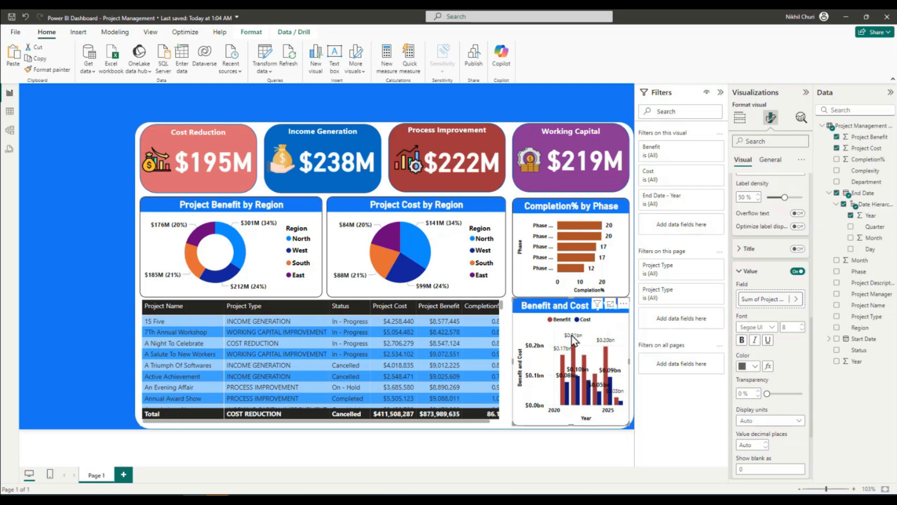
{"action": "left_click", "coordinate": [751, 366]}
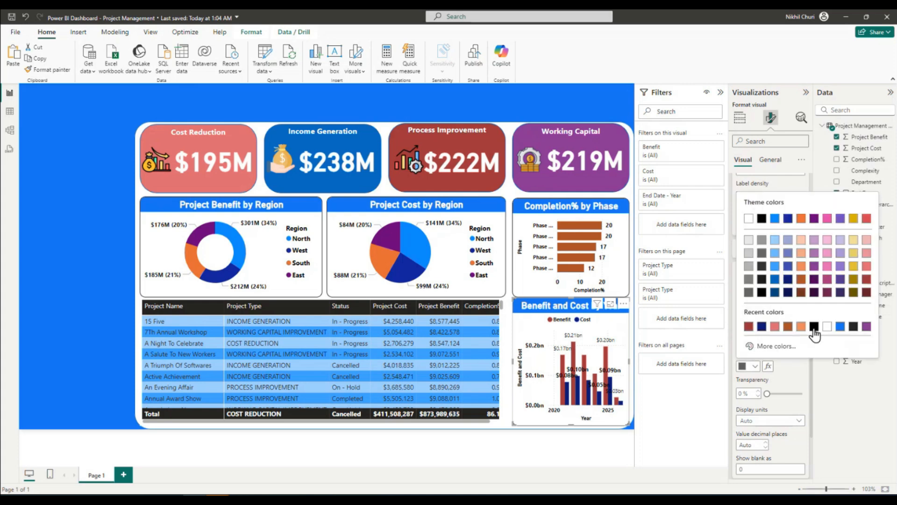
{"action": "left_click", "coordinate": [814, 327]}
Show the Benefit data labels in Millions with 0 decimal places
{"action": "scroll", "coordinate": [762, 411], "scroll_direction": "down", "scroll_amount": 3}
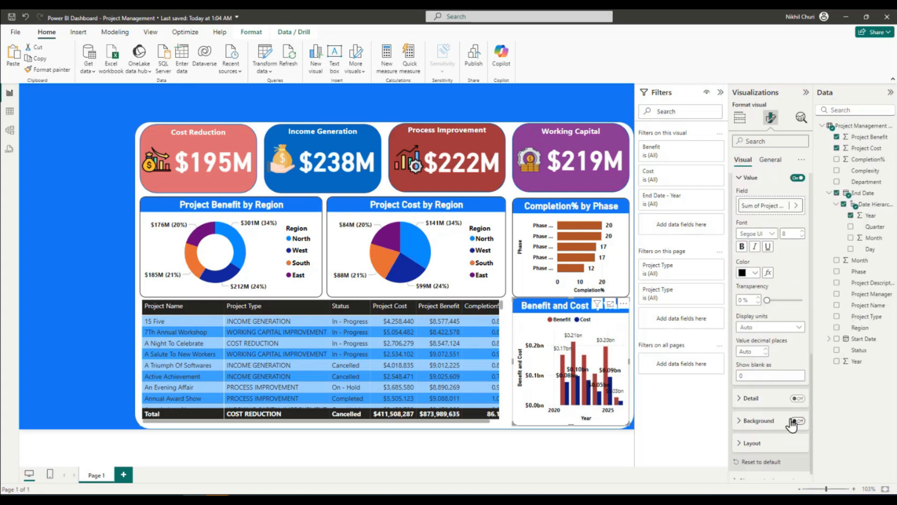
{"action": "left_click", "coordinate": [798, 316]}
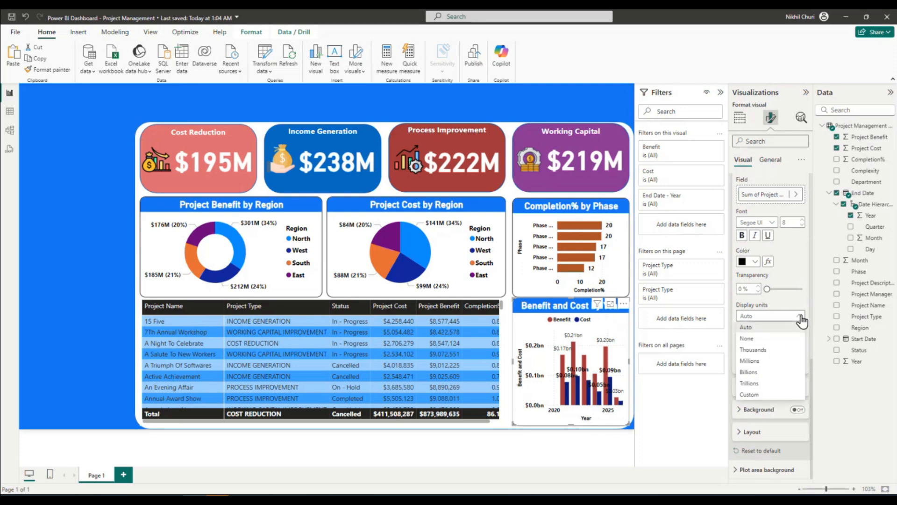
{"action": "left_click", "coordinate": [769, 362]}
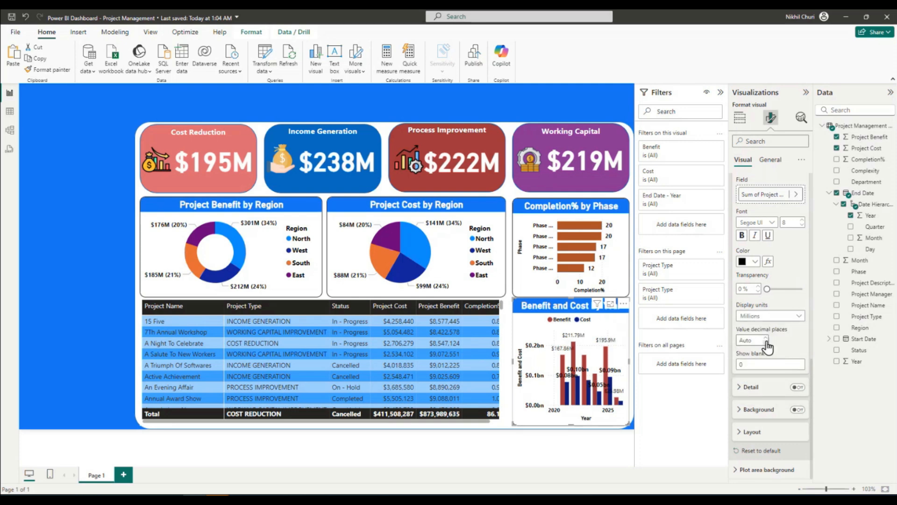
{"action": "left_click", "coordinate": [765, 343]}
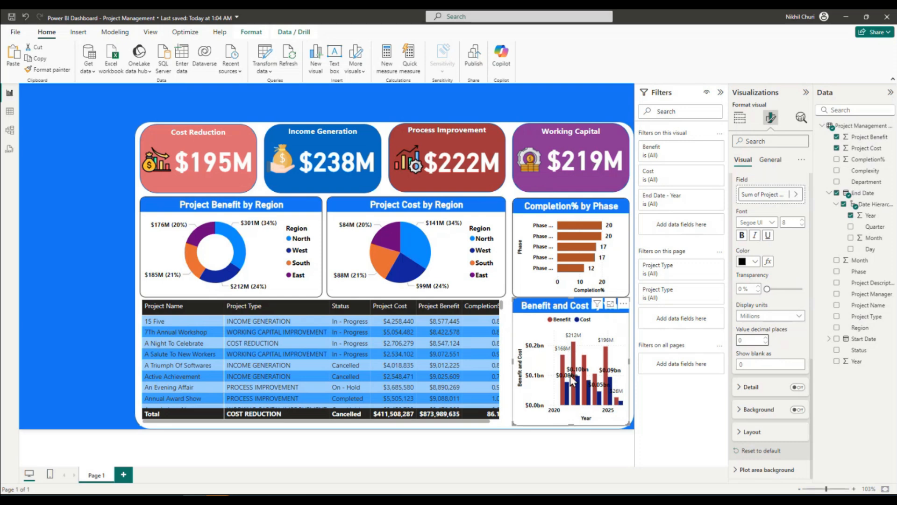
Try Billions as the display unit for the Benefit data labels and switch back to Millions
{"action": "mouse_move", "coordinate": [577, 351]}
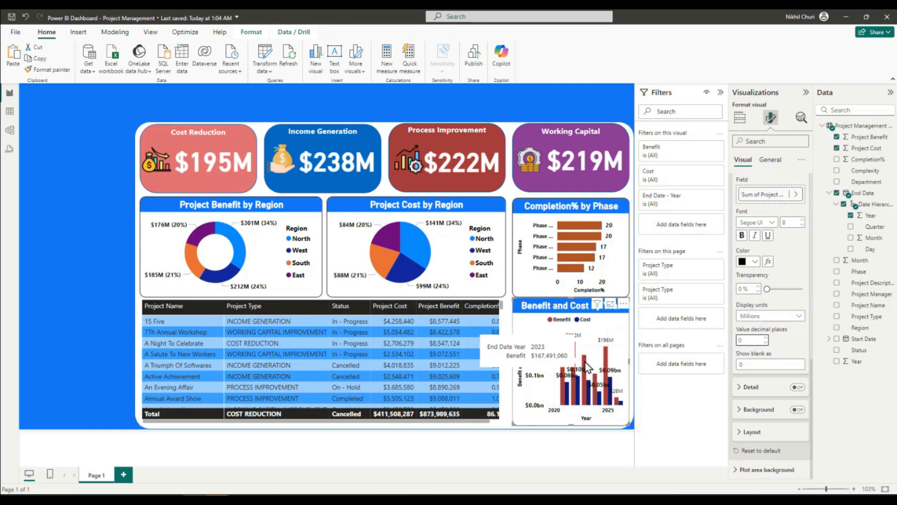
{"action": "left_click", "coordinate": [800, 316]}
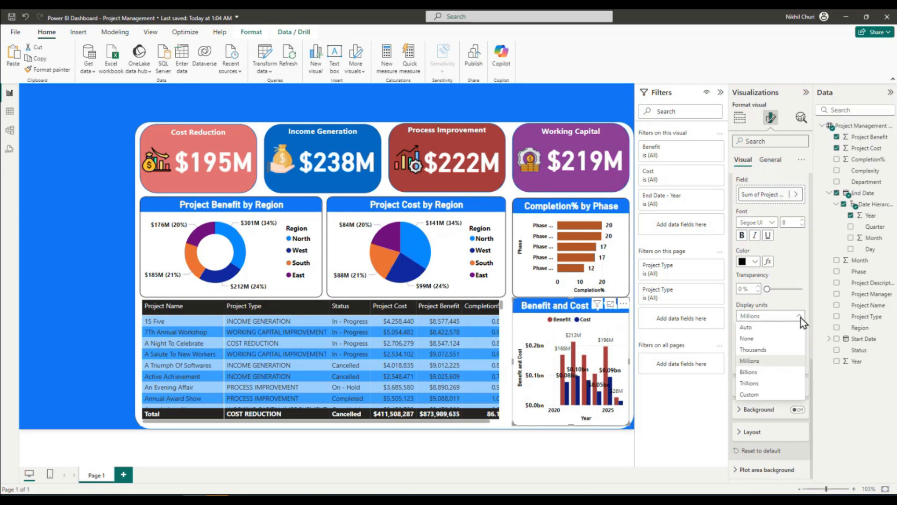
{"action": "left_click", "coordinate": [769, 371]}
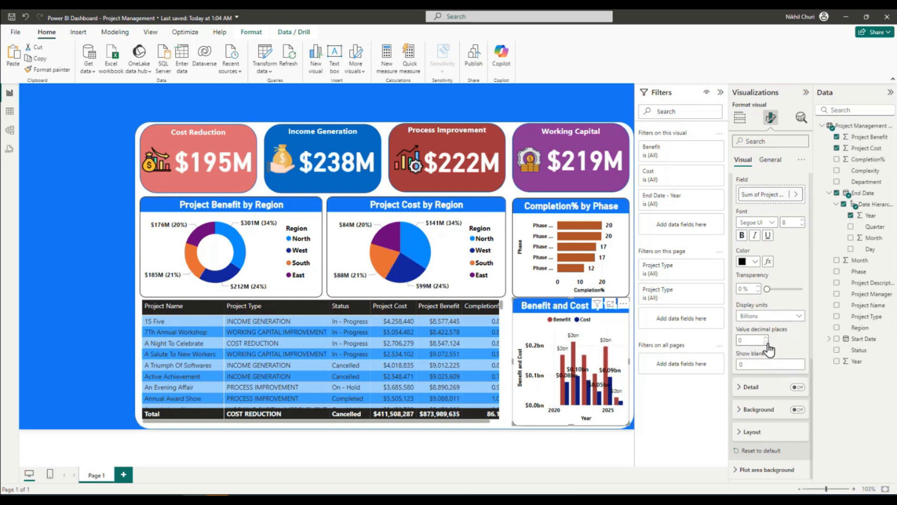
{"action": "left_click", "coordinate": [767, 321]}
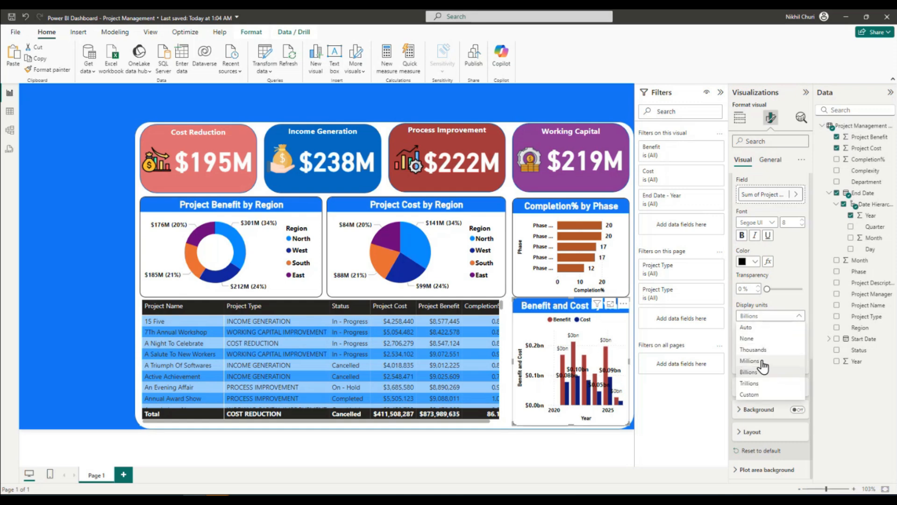
{"action": "left_click", "coordinate": [749, 361]}
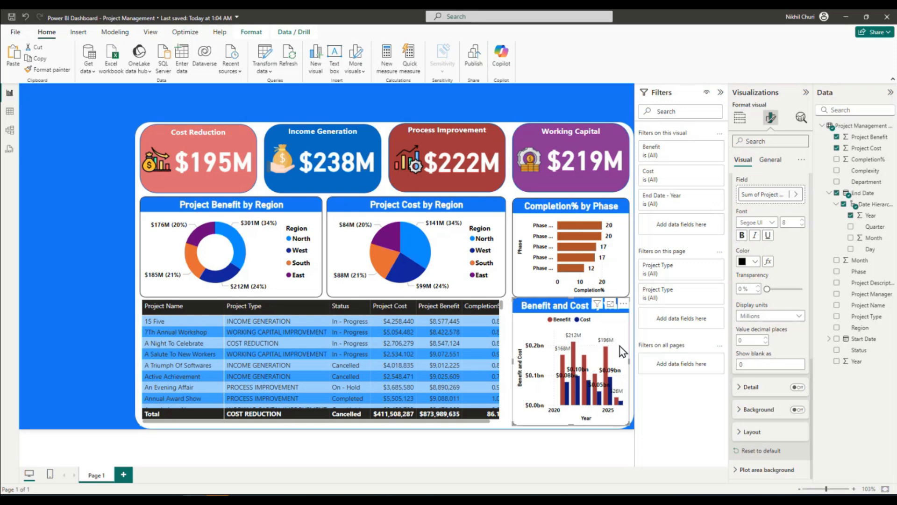
Switch the data label settings to the Cost series and color its label values black
{"action": "scroll", "coordinate": [796, 270], "scroll_direction": "up", "scroll_amount": 2}
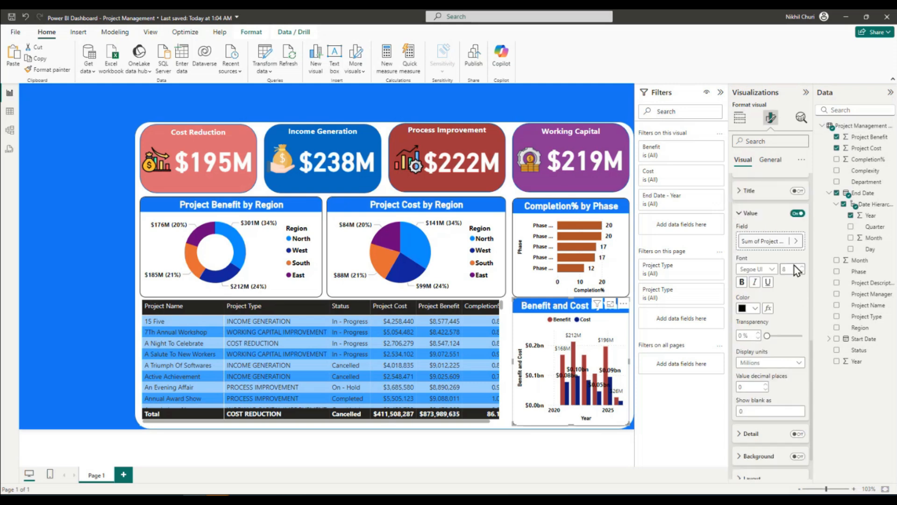
{"action": "scroll", "coordinate": [794, 316], "scroll_direction": "down", "scroll_amount": 2}
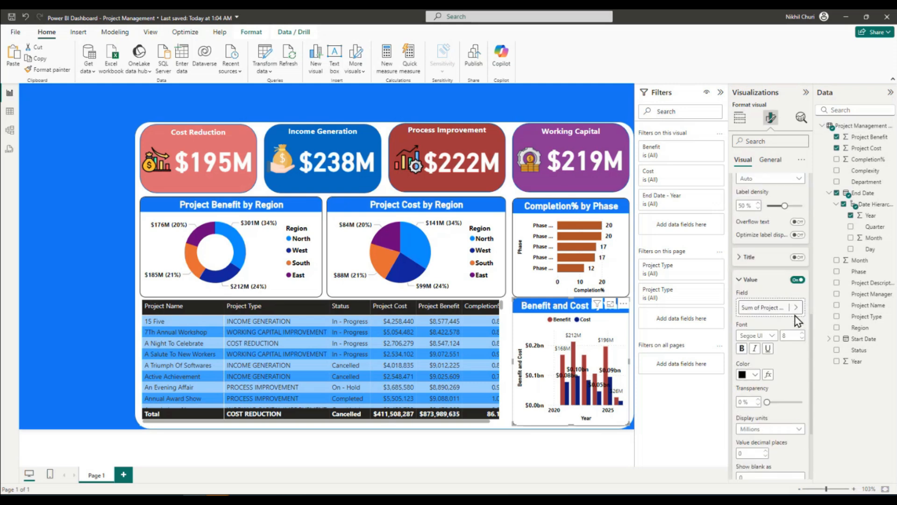
{"action": "scroll", "coordinate": [771, 378], "scroll_direction": "up", "scroll_amount": 4}
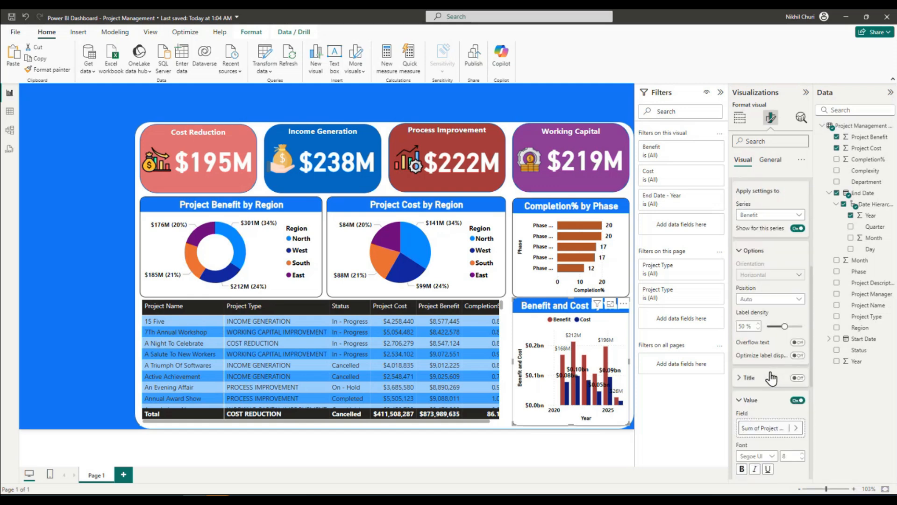
{"action": "left_click", "coordinate": [789, 216]}
{"action": "left_click", "coordinate": [755, 250]}
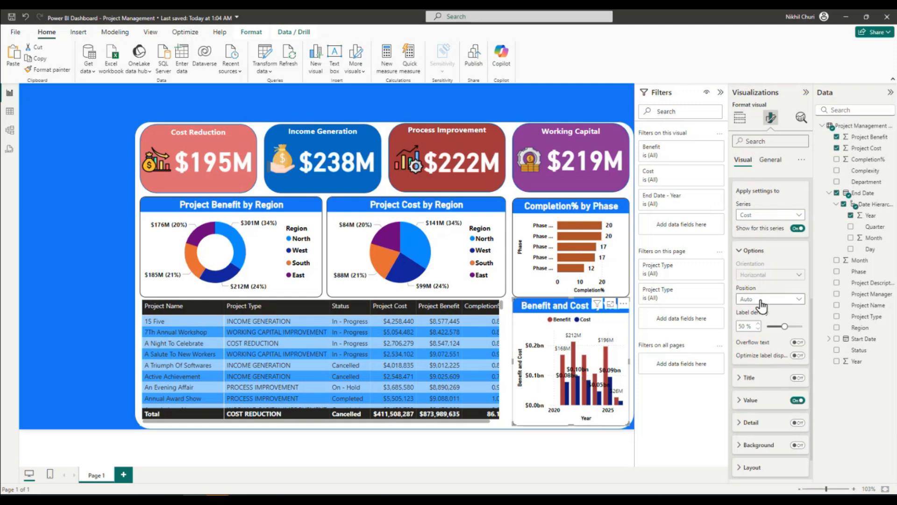
{"action": "scroll", "coordinate": [771, 318], "scroll_direction": "down", "scroll_amount": 1}
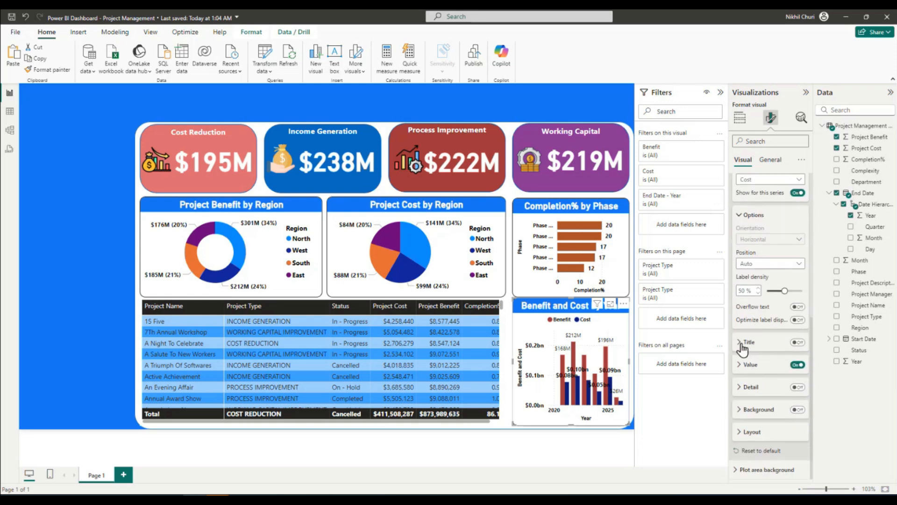
{"action": "left_click", "coordinate": [744, 365]}
{"action": "scroll", "coordinate": [776, 355], "scroll_direction": "down", "scroll_amount": 3}
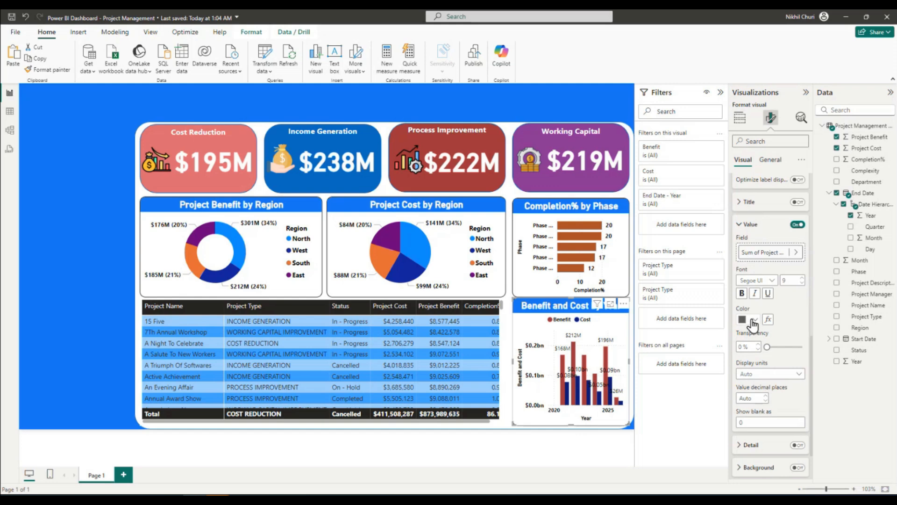
{"action": "left_click", "coordinate": [753, 320]}
{"action": "left_click", "coordinate": [765, 355]}
{"action": "scroll", "coordinate": [776, 355], "scroll_direction": "down", "scroll_amount": 1}
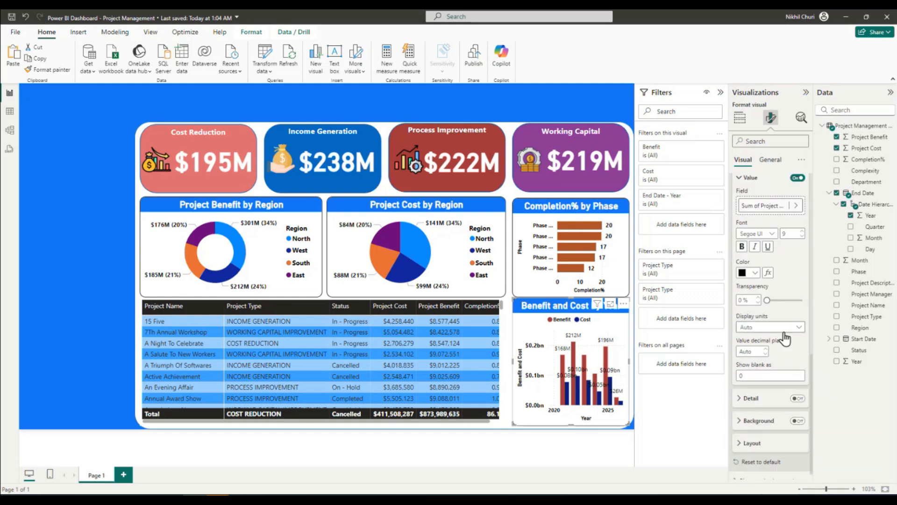
Show the Cost data label values in Millions with 0 decimal places
{"action": "left_click", "coordinate": [799, 331]}
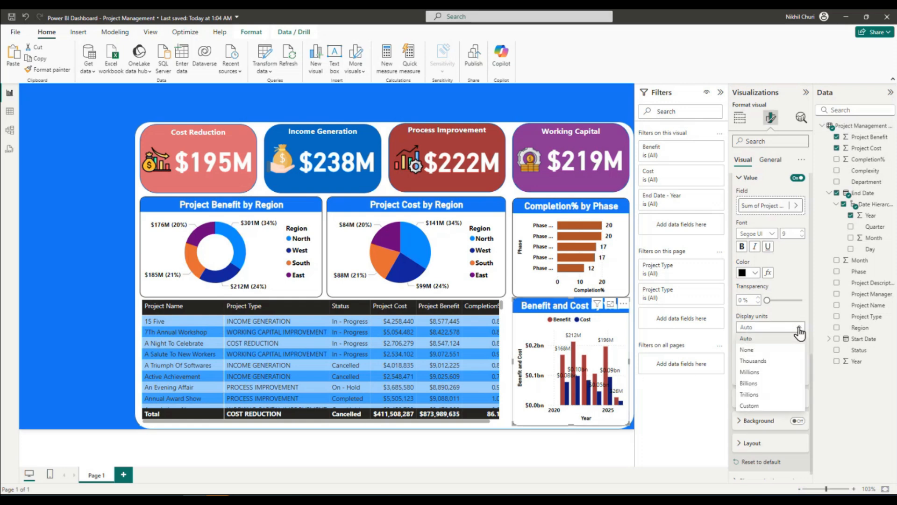
{"action": "left_click", "coordinate": [768, 371]}
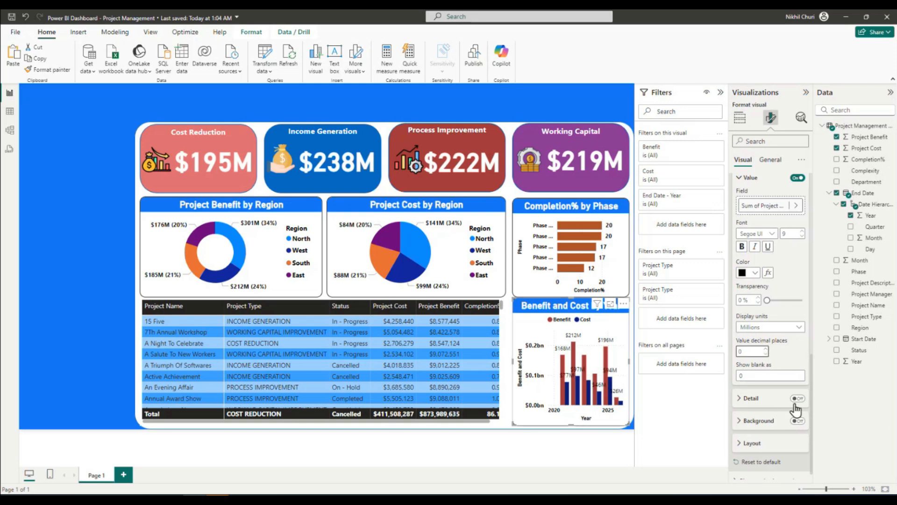
{"action": "mouse_move", "coordinate": [584, 401]}
Collapse the legend and data label settings and try an X-axis range minimum of 0
{"action": "scroll", "coordinate": [759, 339], "scroll_direction": "up", "scroll_amount": 5}
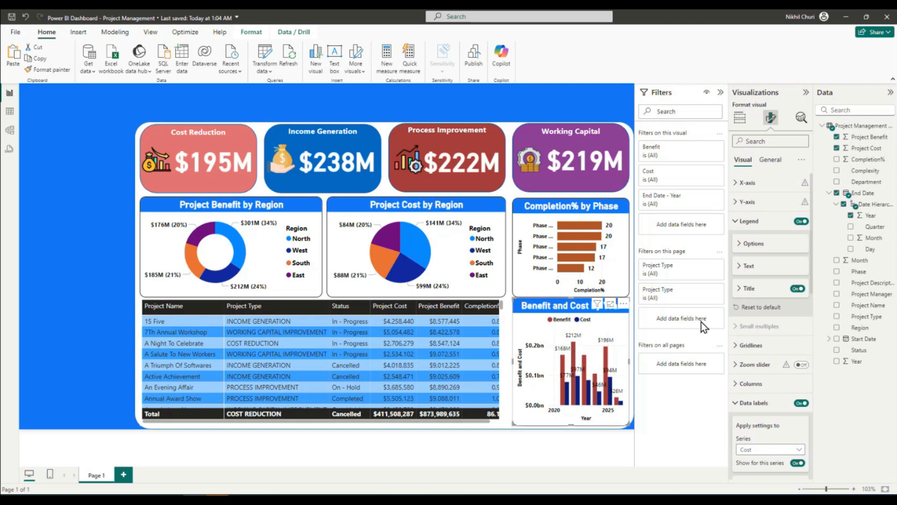
{"action": "left_click", "coordinate": [738, 223]}
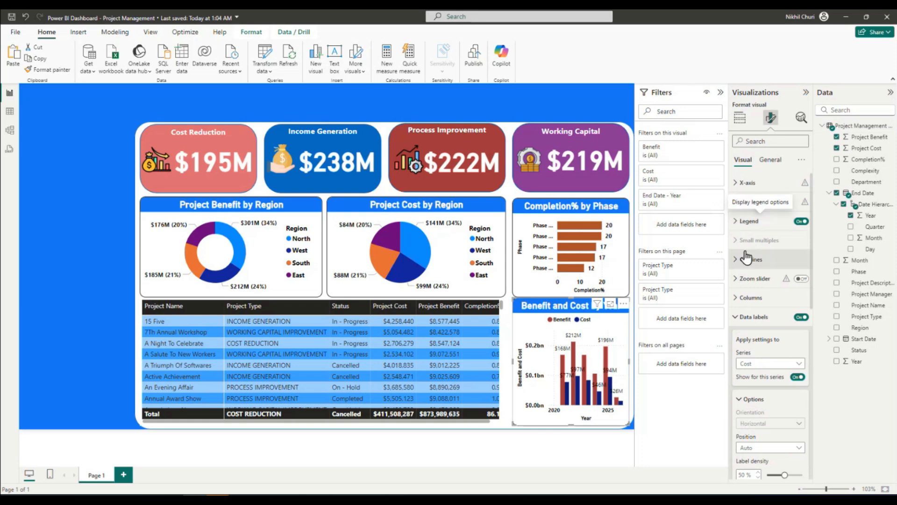
{"action": "left_click", "coordinate": [739, 318]}
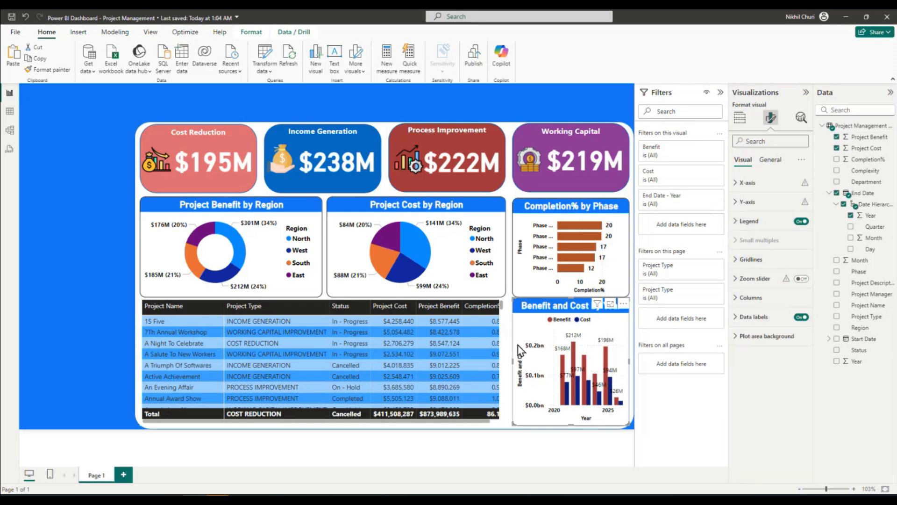
{"action": "left_click", "coordinate": [739, 182]}
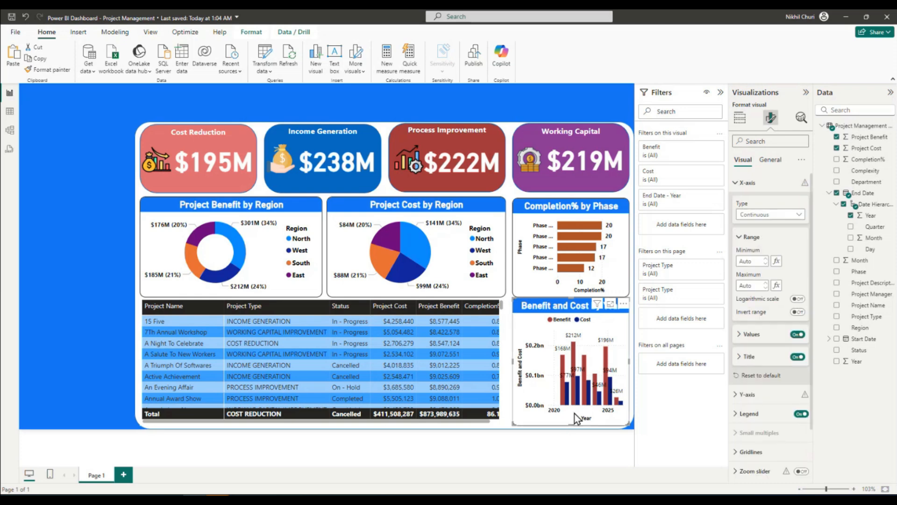
{"action": "left_click", "coordinate": [765, 258]}
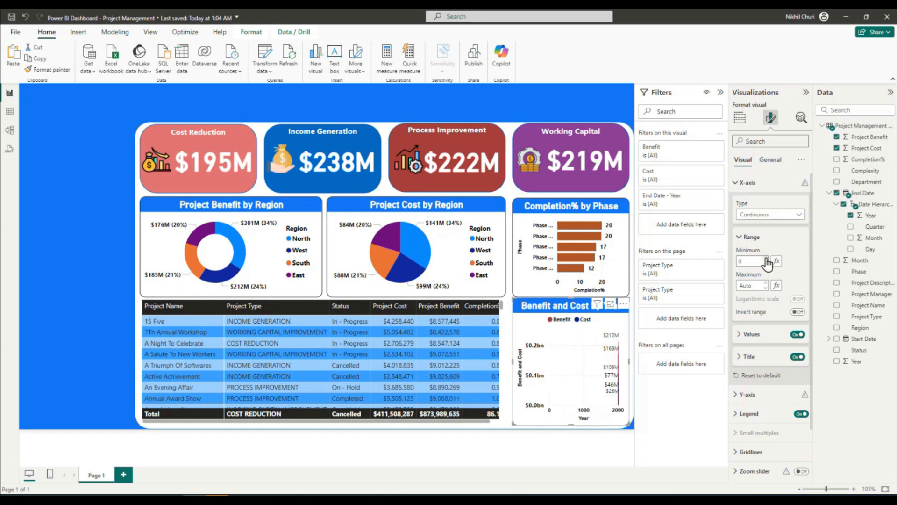
Undo the X-axis minimum change on the Benefit and Cost by Year chart
{"action": "left_click", "coordinate": [92, 138]}
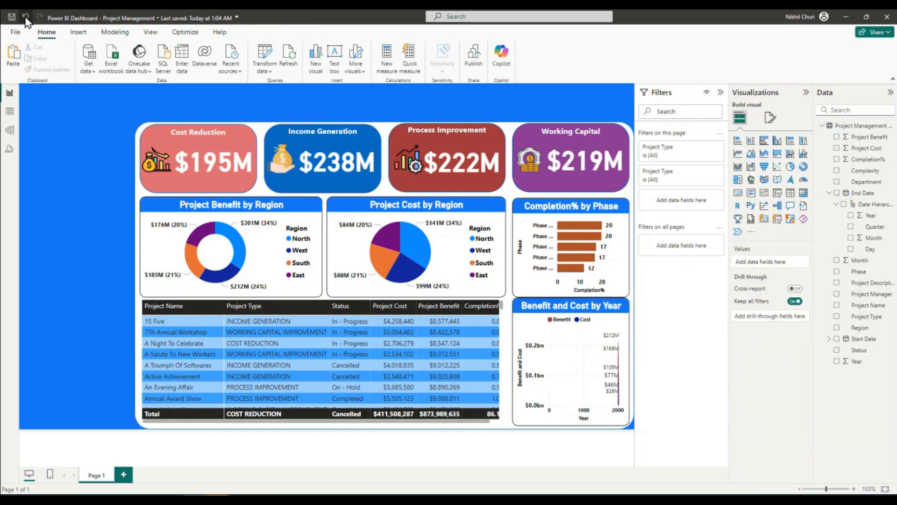
{"action": "left_click", "coordinate": [26, 17]}
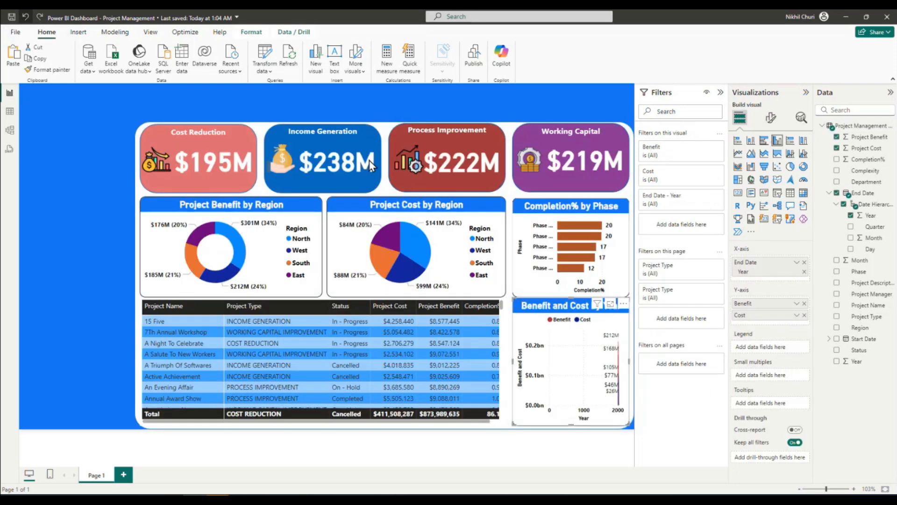
{"action": "left_click", "coordinate": [40, 19]}
{"action": "left_click", "coordinate": [26, 19]}
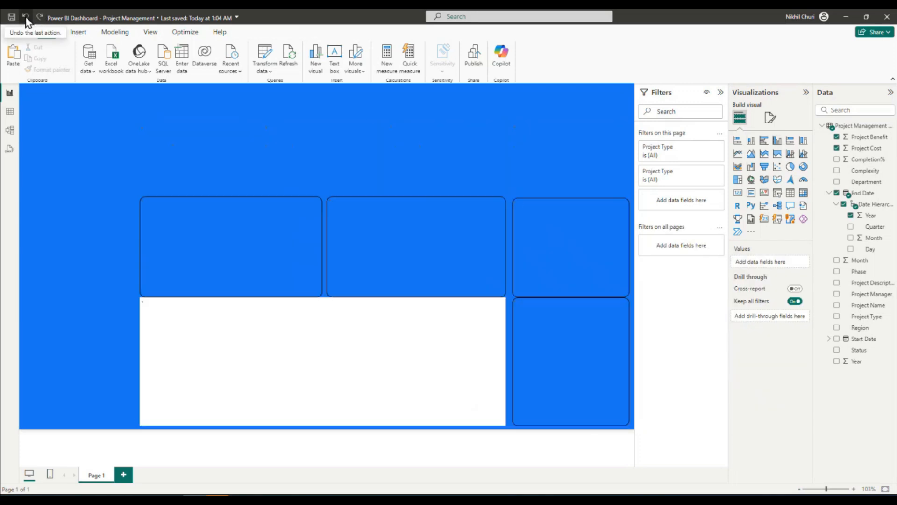
{"action": "left_click", "coordinate": [26, 19]}
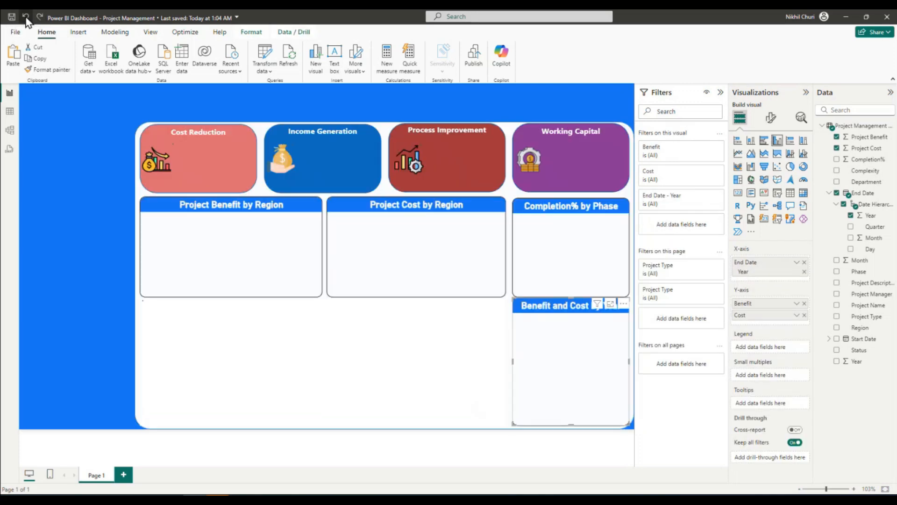
{"action": "left_click", "coordinate": [26, 18]}
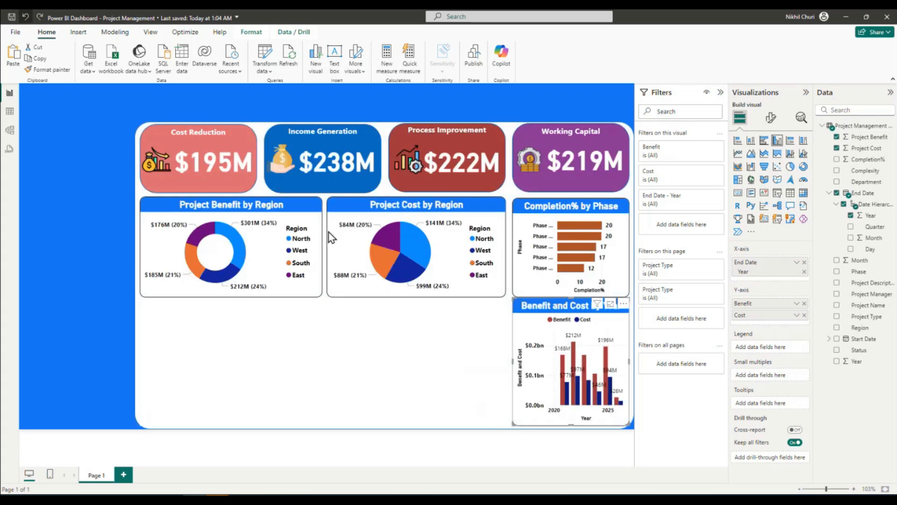
{"action": "left_click", "coordinate": [40, 18]}
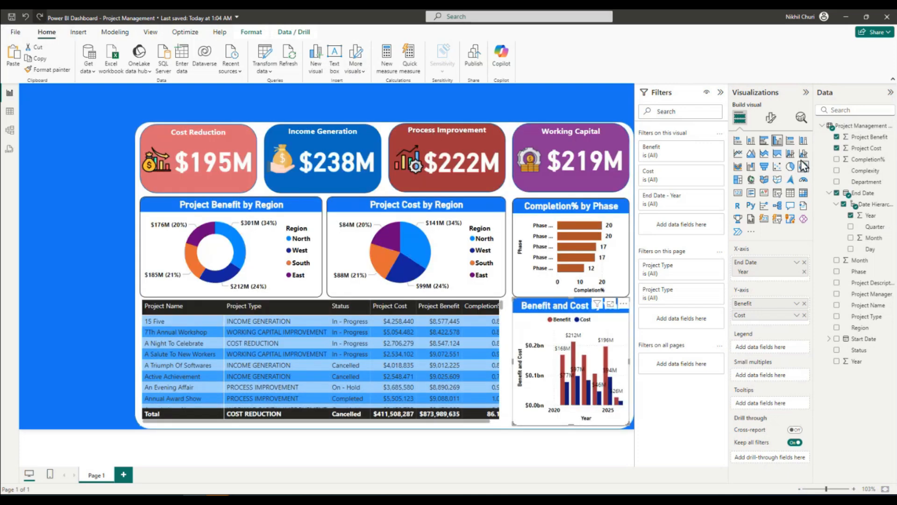
Set the Benefit and Cost by Year chart's X-axis range to a minimum of 2020 and a maximum of 2025
{"action": "left_click", "coordinate": [771, 118]}
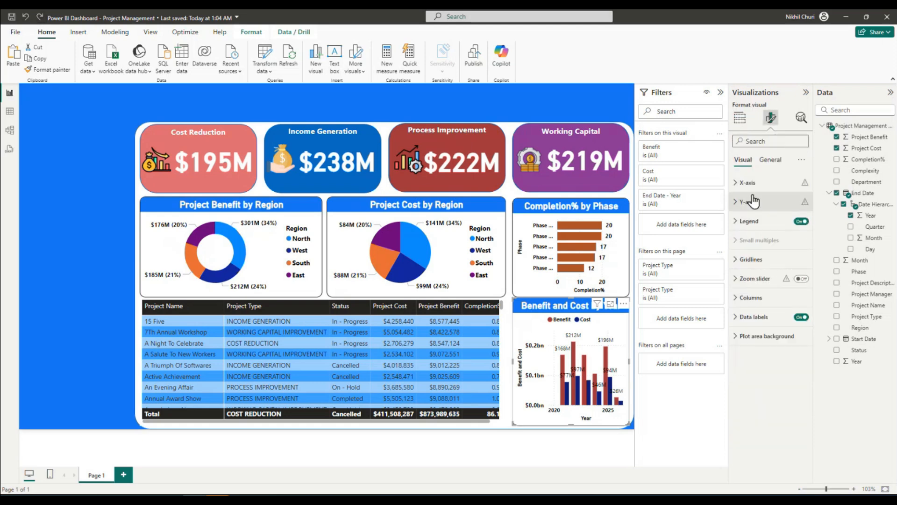
{"action": "left_click", "coordinate": [737, 183]}
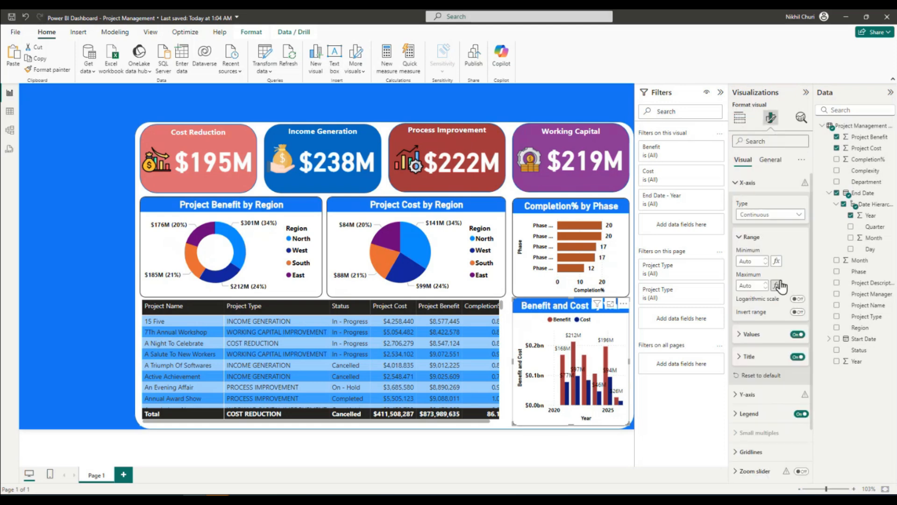
{"action": "left_click", "coordinate": [759, 261]}
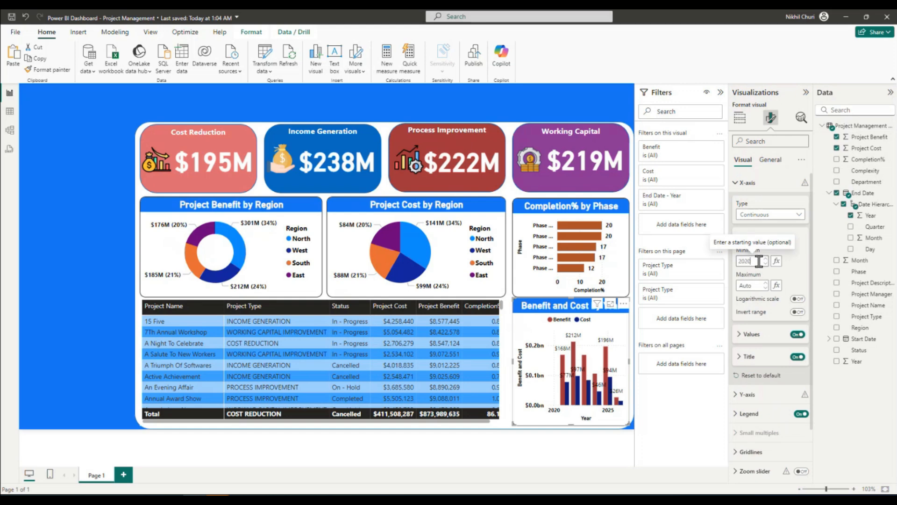
{"action": "left_click", "coordinate": [757, 284]}
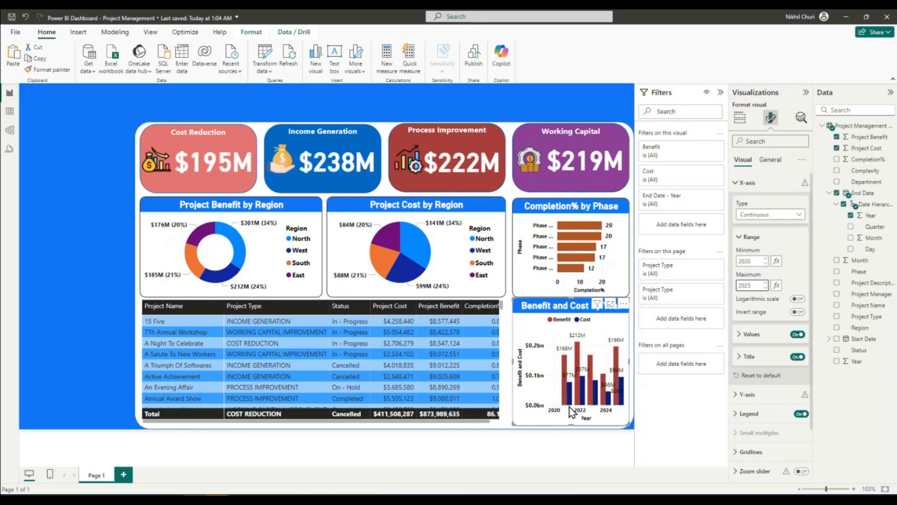
Set the X-axis minimum to 2021 and check which years the first and last columns represent
{"action": "left_click", "coordinate": [760, 260]}
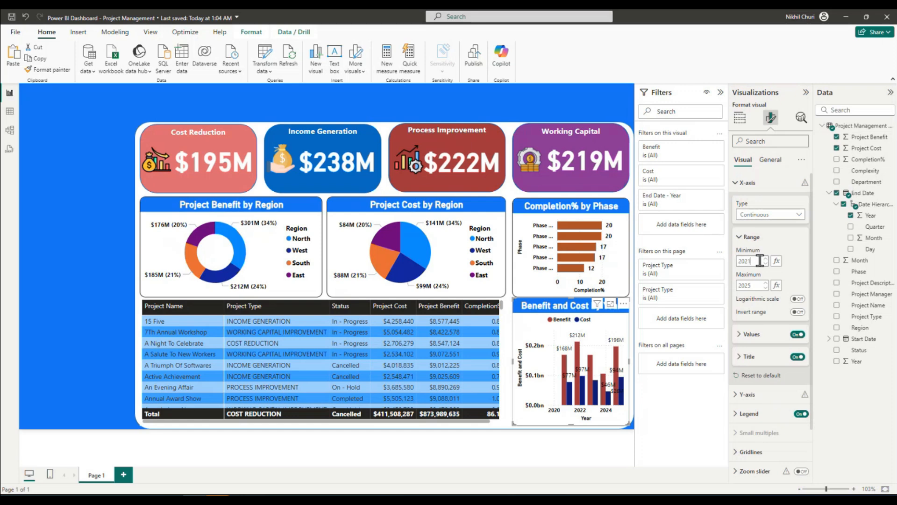
{"action": "mouse_move", "coordinate": [594, 404]}
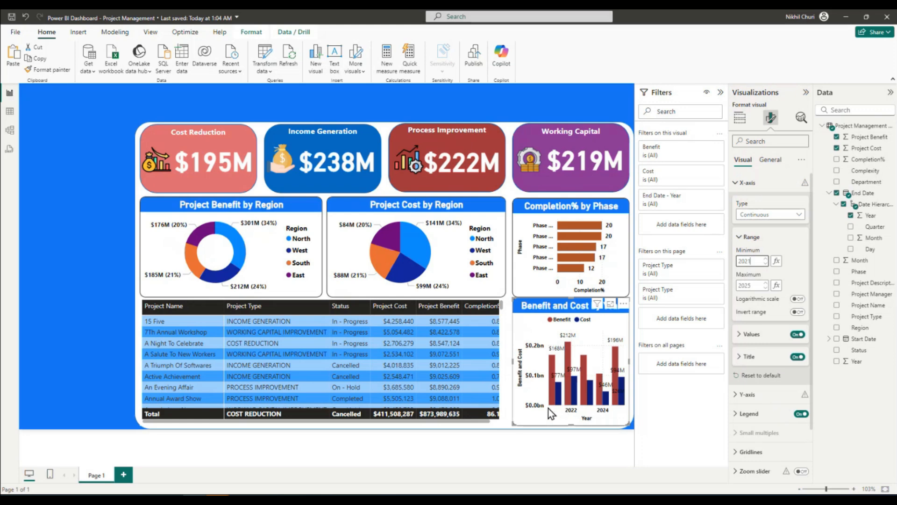
{"action": "mouse_move", "coordinate": [554, 397]}
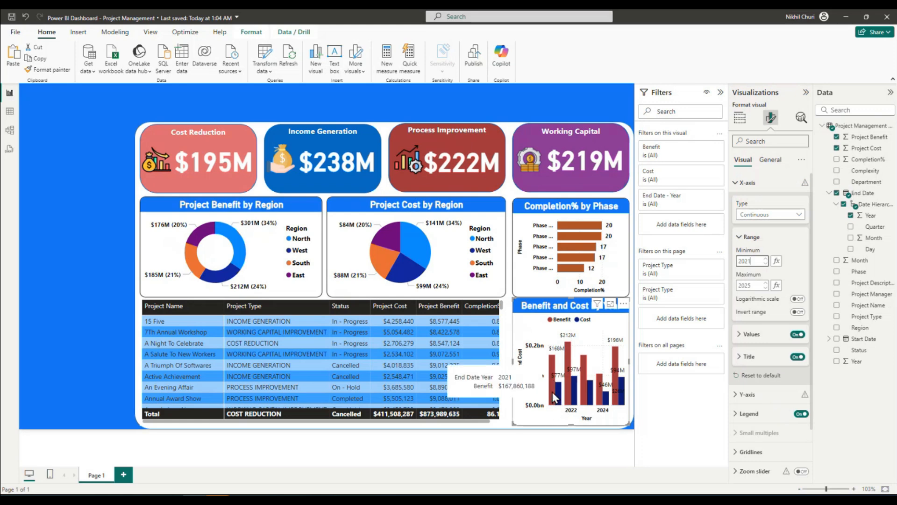
{"action": "mouse_move", "coordinate": [622, 397]}
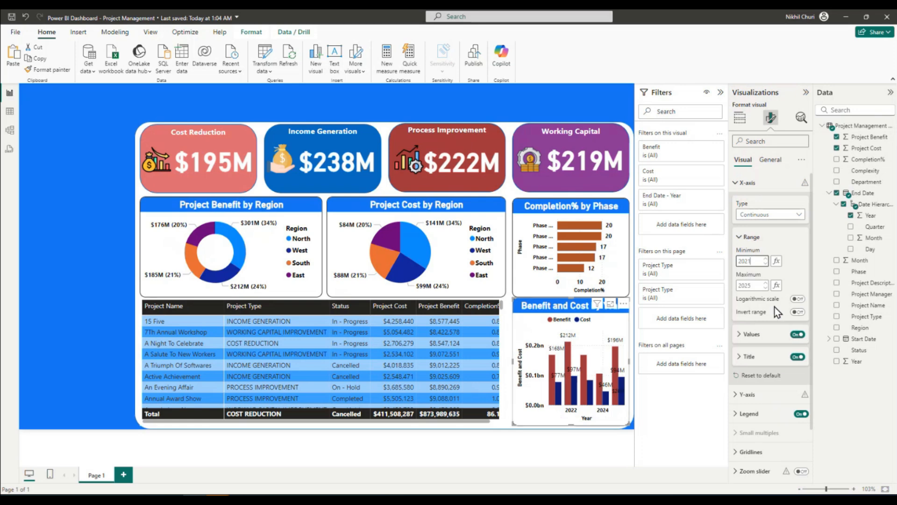
Set the X-axis values to 0 decimal places with Auto display units
{"action": "left_click", "coordinate": [739, 335]}
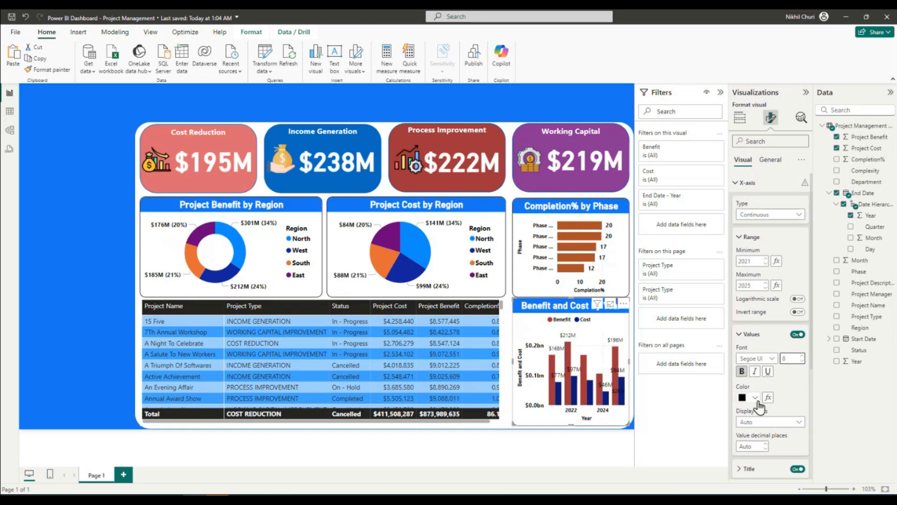
{"action": "scroll", "coordinate": [787, 394], "scroll_direction": "down", "scroll_amount": 2}
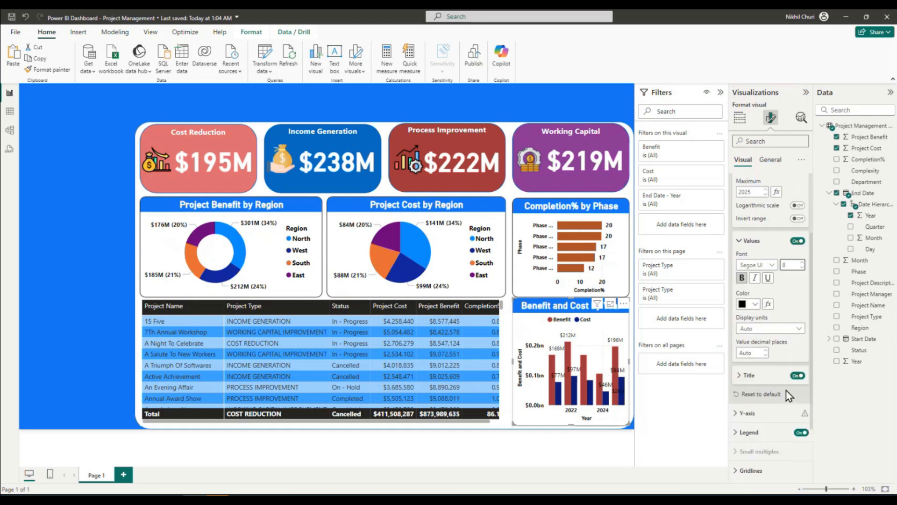
{"action": "left_click", "coordinate": [794, 329]}
{"action": "left_click", "coordinate": [781, 341]}
Review the X-axis title settings and the display unit choices for the X-axis values
{"action": "left_click", "coordinate": [749, 375]}
{"action": "scroll", "coordinate": [765, 343], "scroll_direction": "down", "scroll_amount": 2}
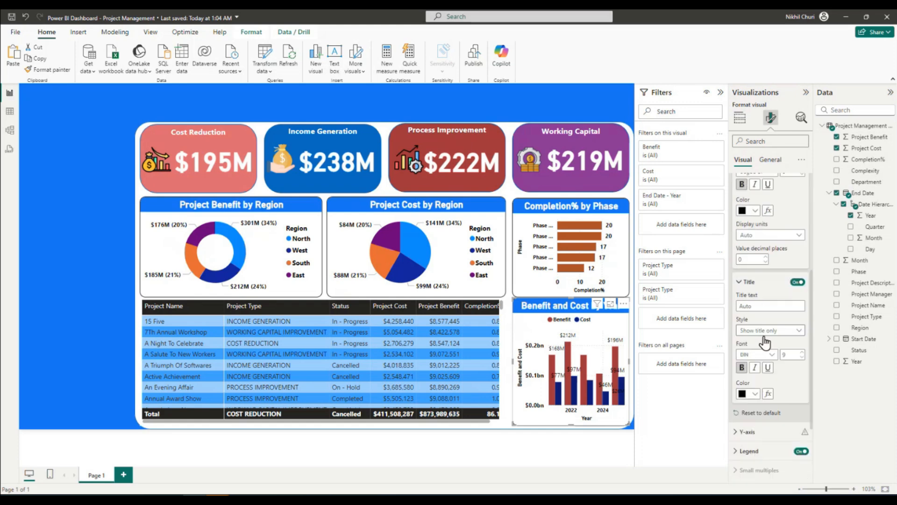
{"action": "scroll", "coordinate": [767, 387], "scroll_direction": "down", "scroll_amount": 2}
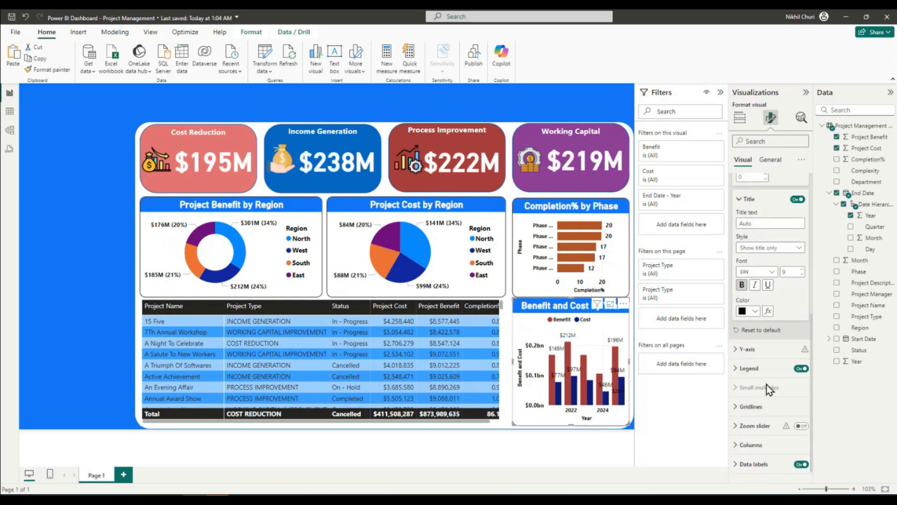
{"action": "scroll", "coordinate": [763, 370], "scroll_direction": "up", "scroll_amount": 4}
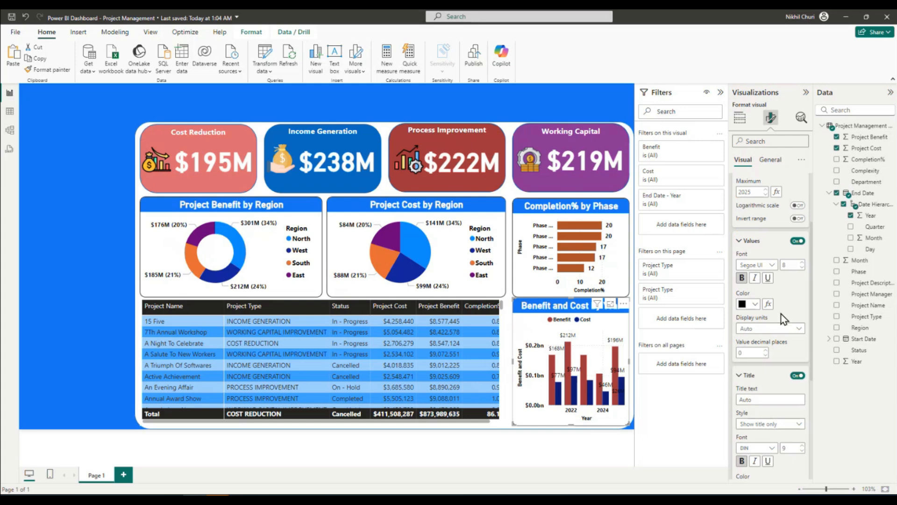
{"action": "left_click", "coordinate": [789, 329]}
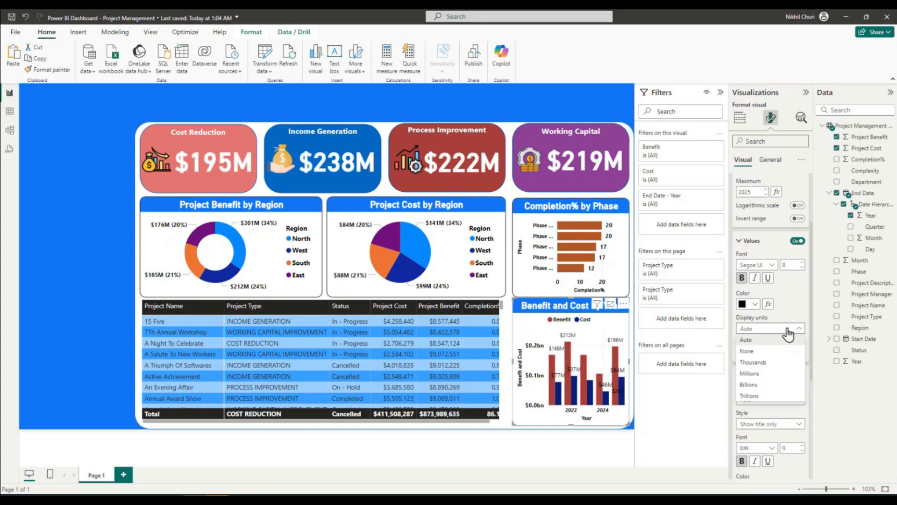
{"action": "left_click", "coordinate": [787, 330]}
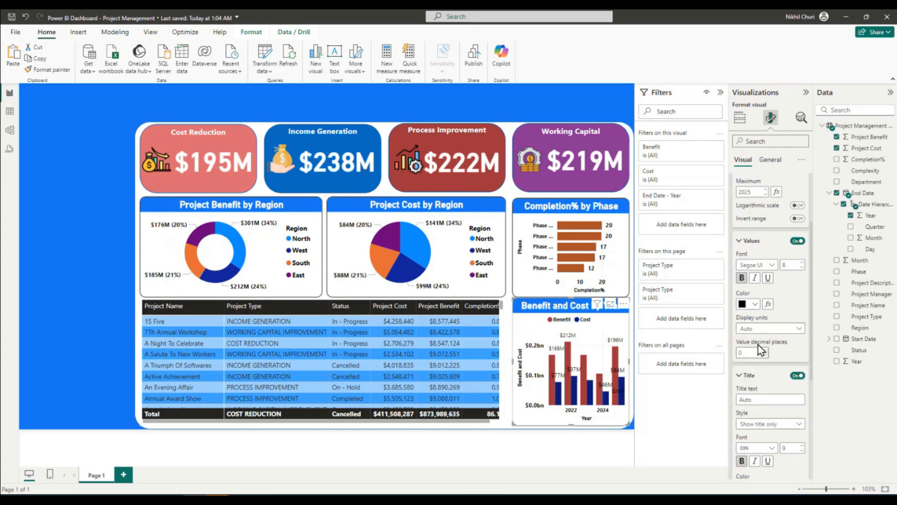
Change the Benefit and Cost by Year chart's X-axis type to Categorical
{"action": "left_click", "coordinate": [738, 243]}
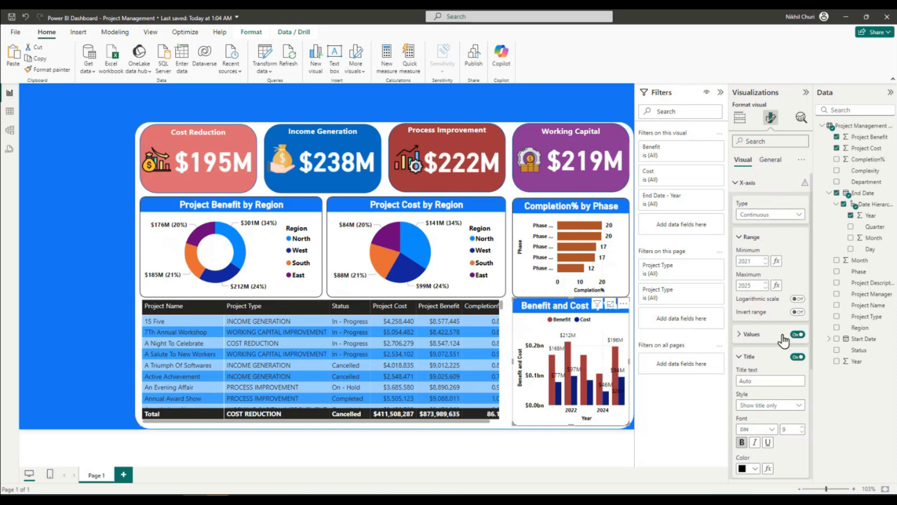
{"action": "left_click", "coordinate": [796, 213]}
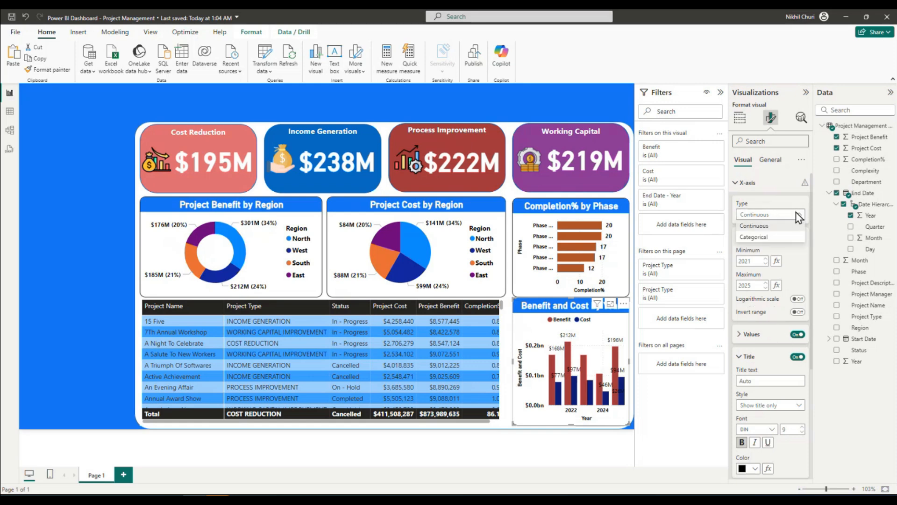
{"action": "left_click", "coordinate": [780, 238]}
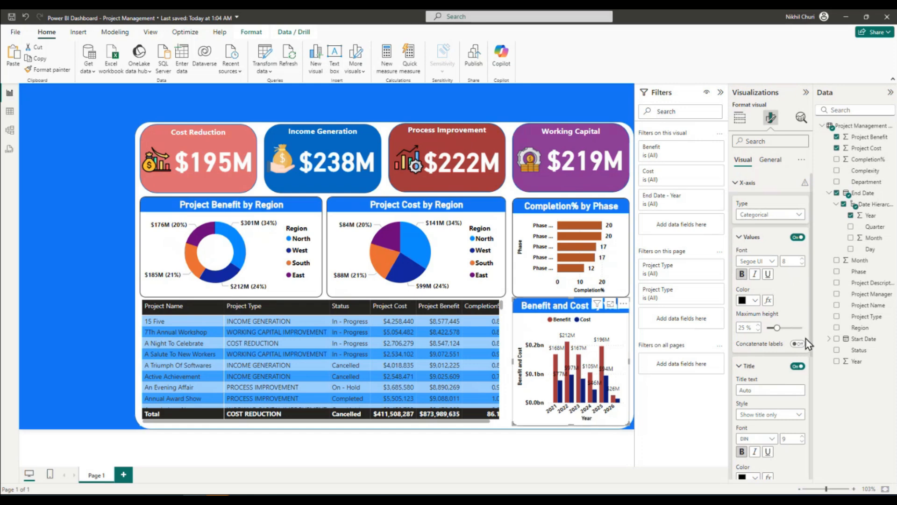
Review the categorical X-axis settings for maximum label height, title style, minimum category width and axis type
{"action": "left_click", "coordinate": [758, 330]}
{"action": "left_click", "coordinate": [758, 329]}
{"action": "scroll", "coordinate": [807, 332], "scroll_direction": "down", "scroll_amount": 4}
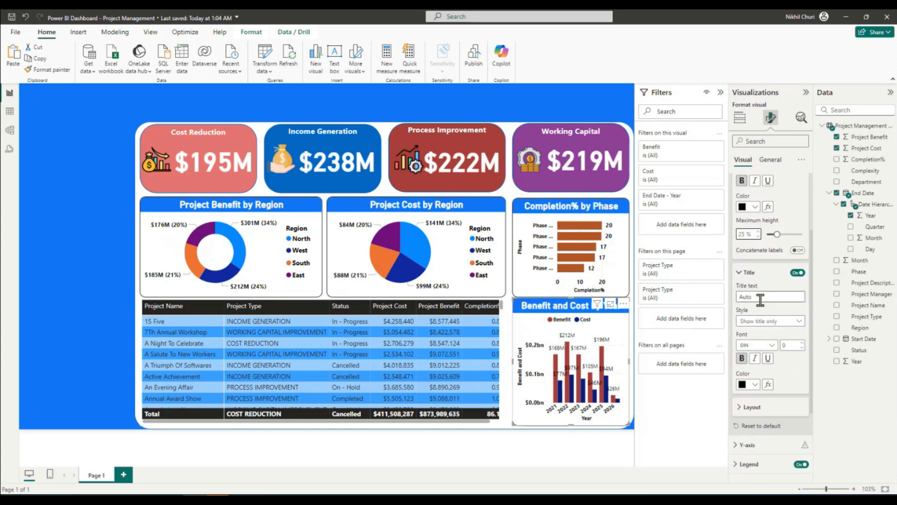
{"action": "left_click", "coordinate": [761, 322]}
{"action": "left_click", "coordinate": [762, 332]}
{"action": "scroll", "coordinate": [757, 327], "scroll_direction": "down", "scroll_amount": 2}
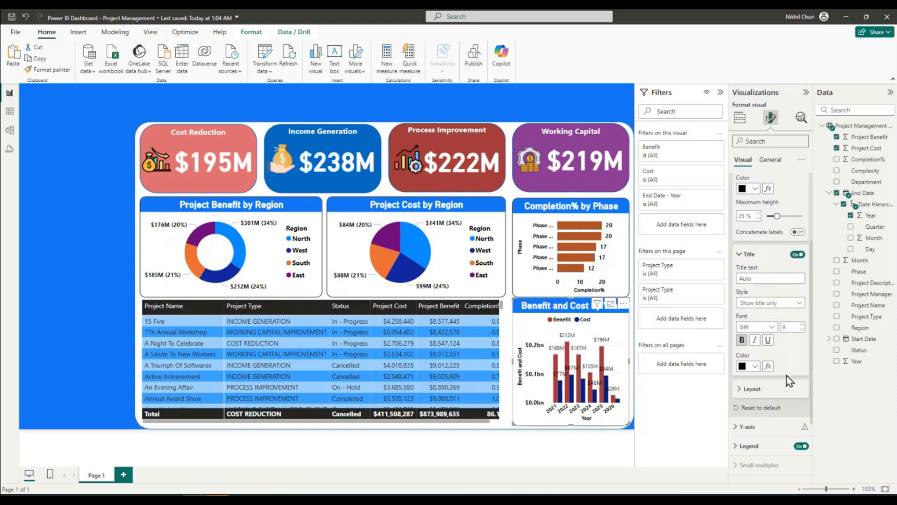
{"action": "left_click", "coordinate": [741, 315]}
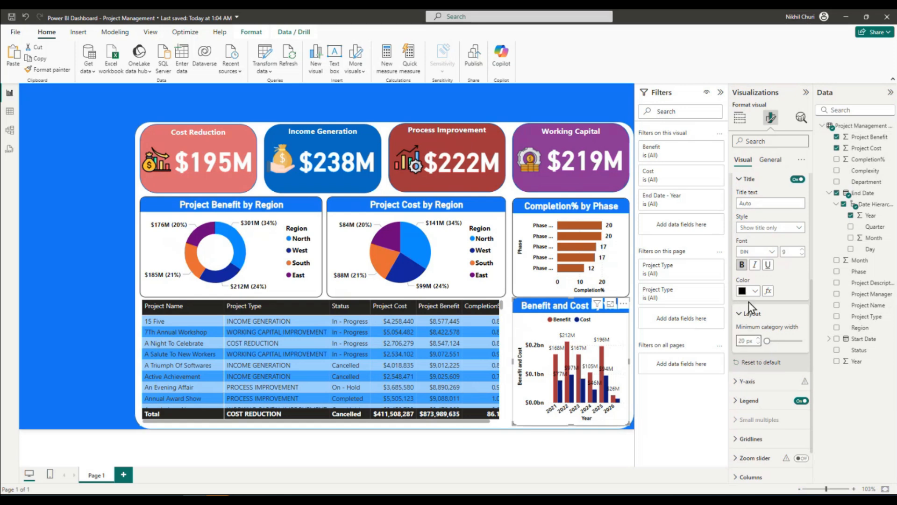
{"action": "scroll", "coordinate": [748, 303], "scroll_direction": "up", "scroll_amount": 4}
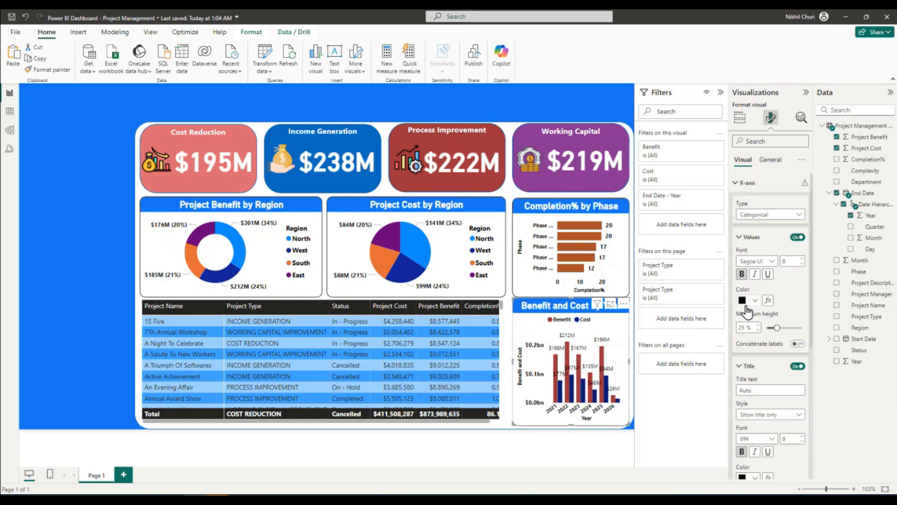
{"action": "left_click", "coordinate": [743, 366]}
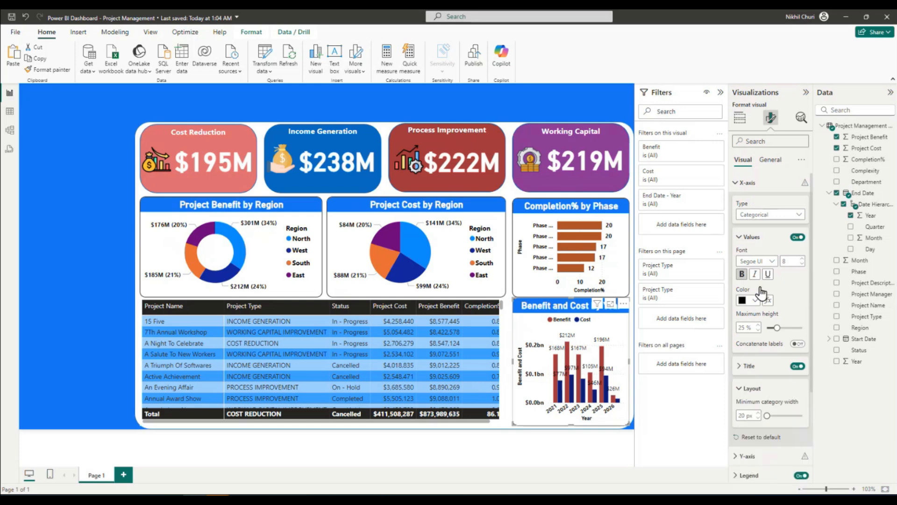
{"action": "left_click", "coordinate": [756, 215]}
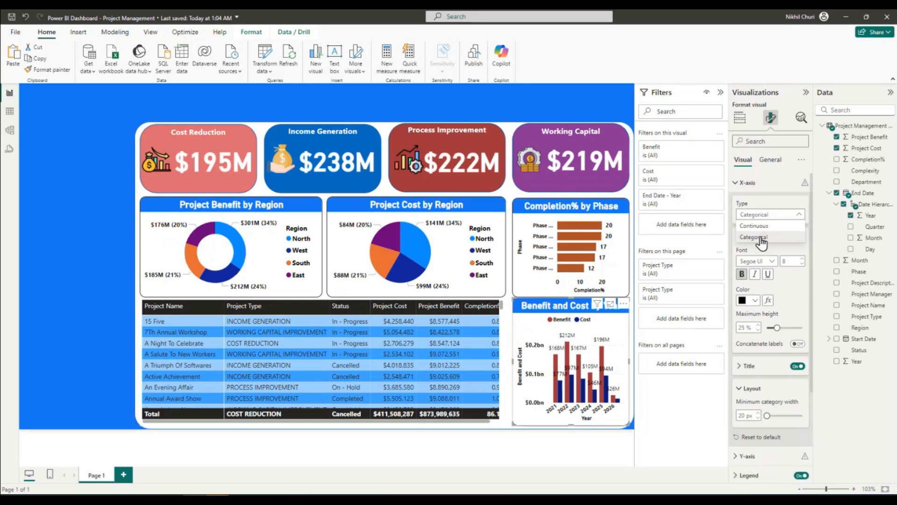
{"action": "left_click", "coordinate": [760, 238]}
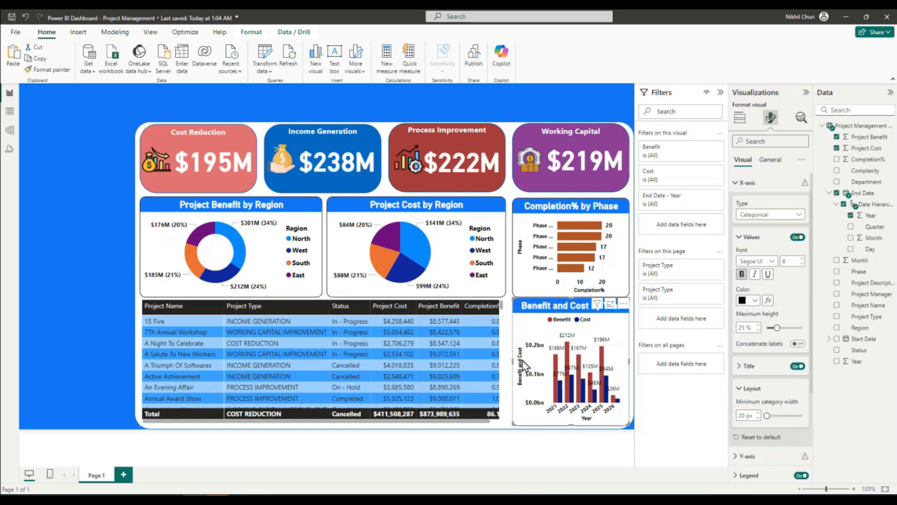
{"action": "left_click", "coordinate": [739, 238]}
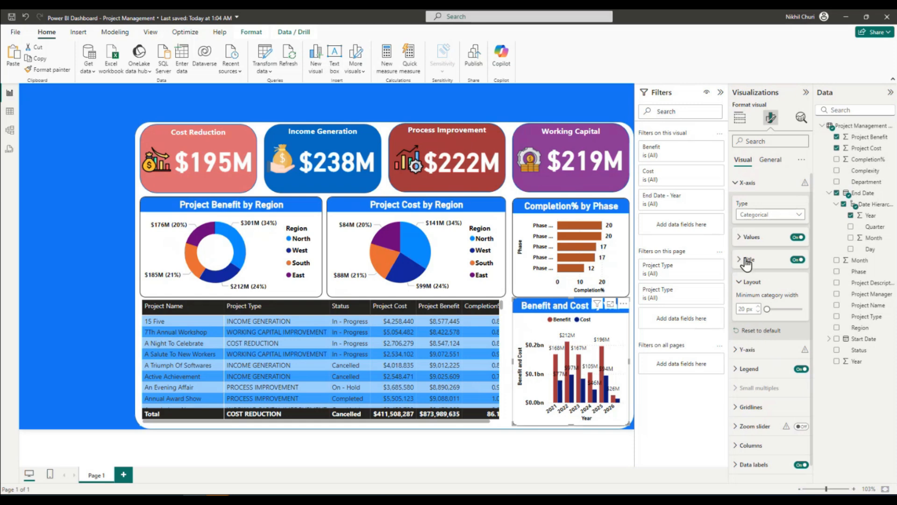
{"action": "left_click", "coordinate": [739, 283]}
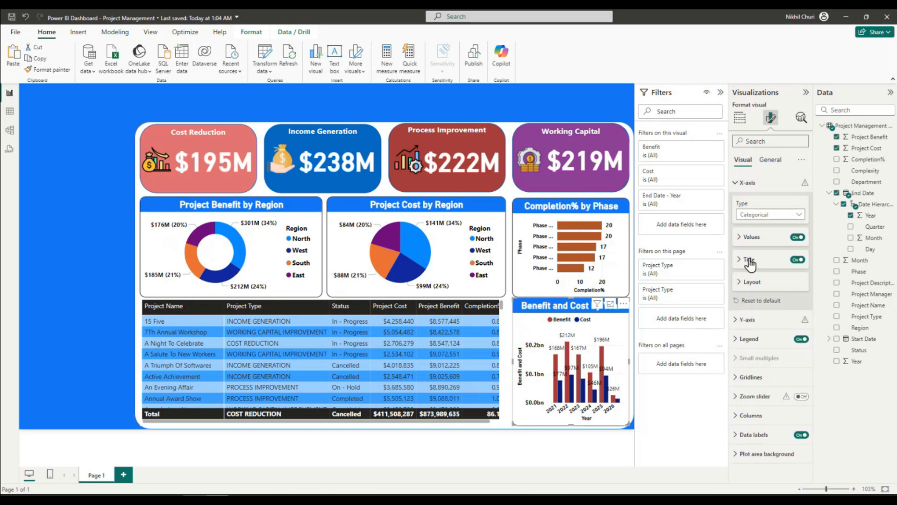
Format the Y-axis values with 0 decimal places, Millions display units and bold text at font size 8
{"action": "left_click", "coordinate": [736, 183]}
{"action": "left_click", "coordinate": [738, 202]}
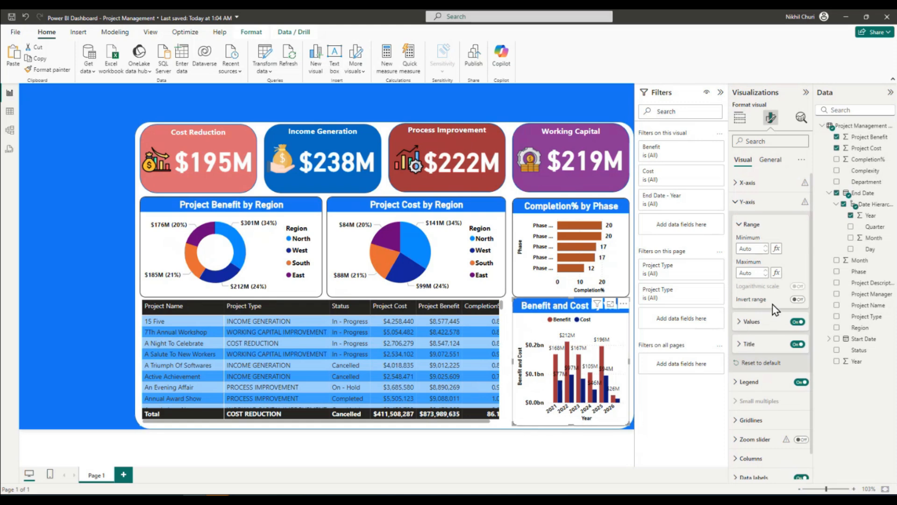
{"action": "left_click", "coordinate": [742, 321]}
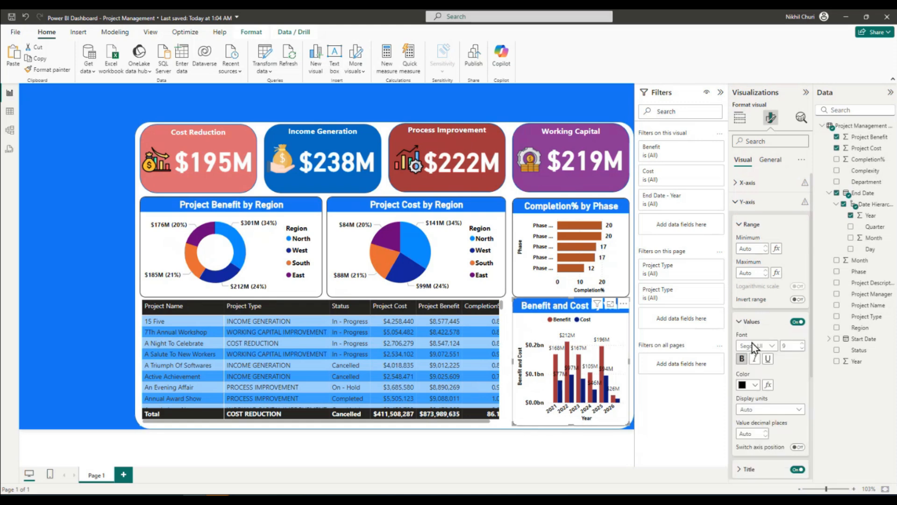
{"action": "left_click", "coordinate": [764, 436]}
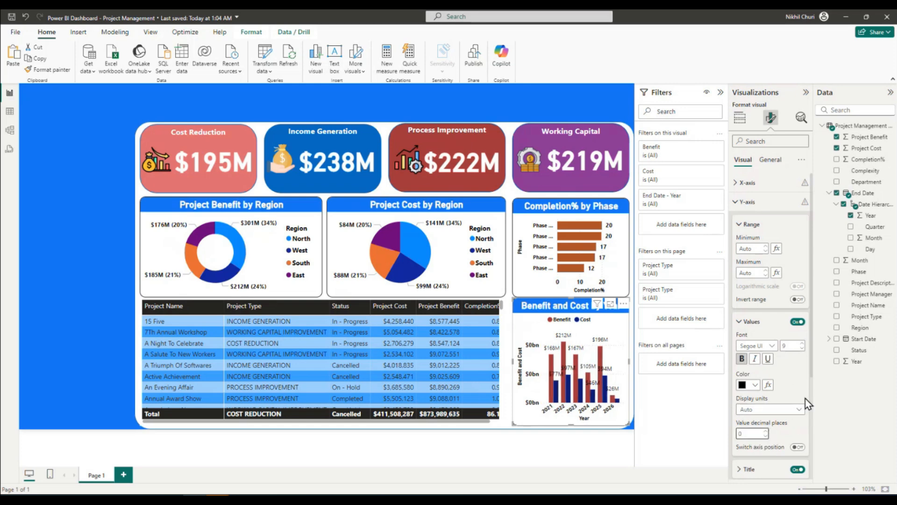
{"action": "left_click", "coordinate": [804, 411]}
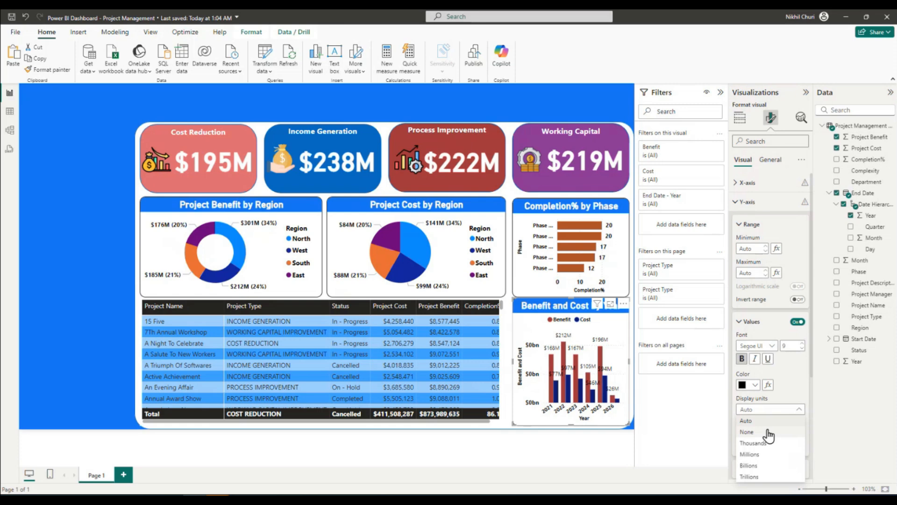
{"action": "left_click", "coordinate": [766, 460]}
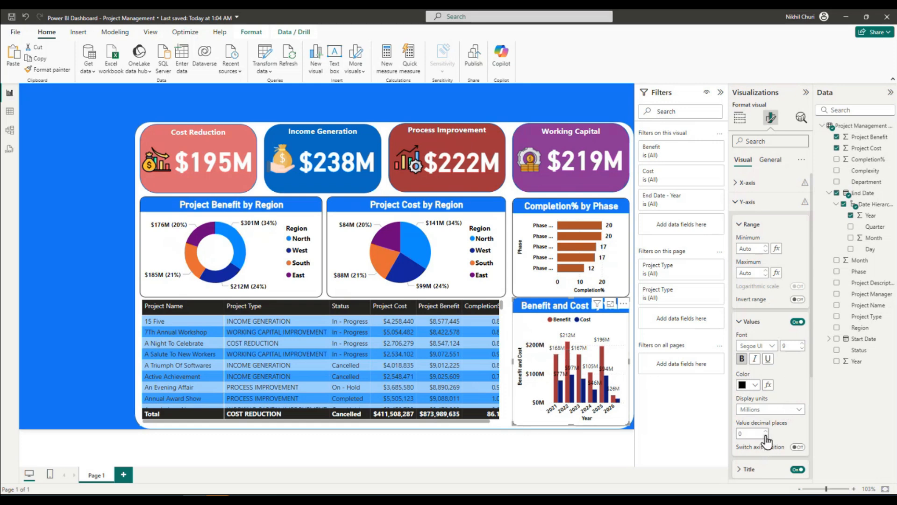
{"action": "left_click", "coordinate": [741, 360]}
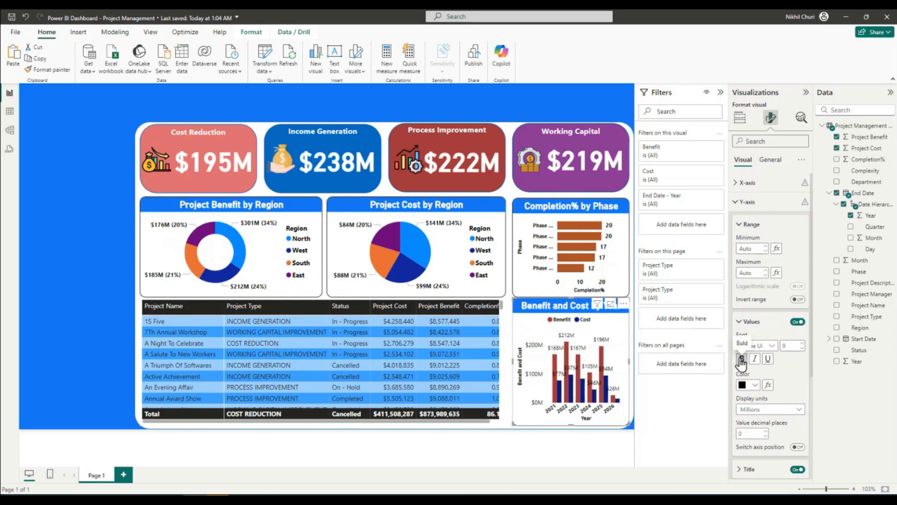
{"action": "left_click", "coordinate": [741, 360]}
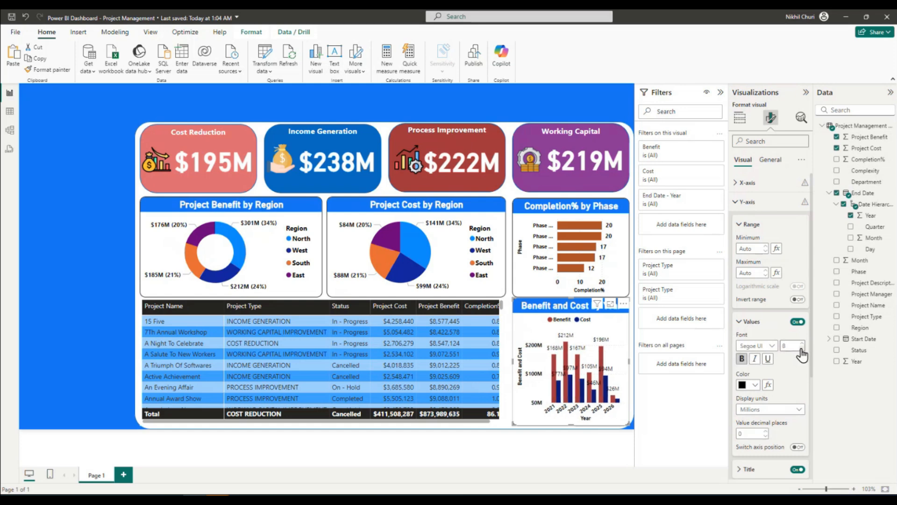
Try Billions as the display units for the Y-axis values and return them to Millions
{"action": "left_click", "coordinate": [785, 409]}
{"action": "left_click", "coordinate": [764, 465]}
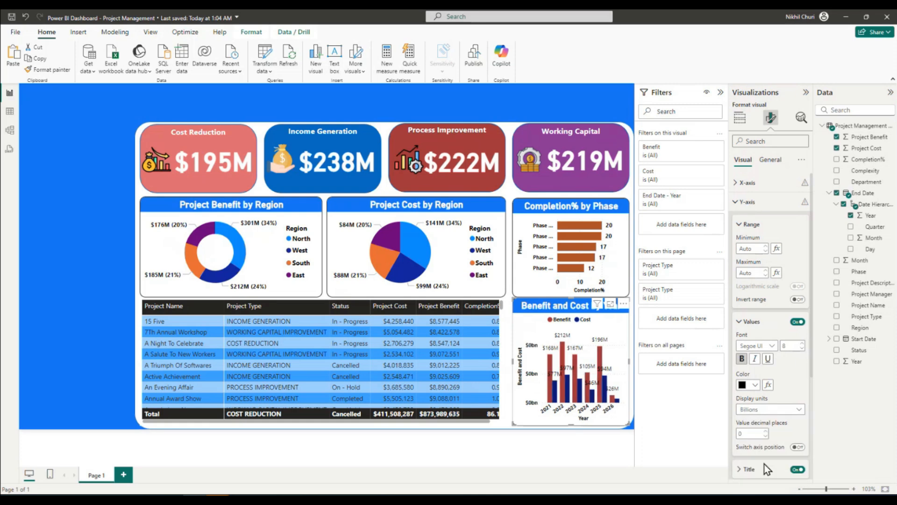
{"action": "left_click", "coordinate": [763, 410]}
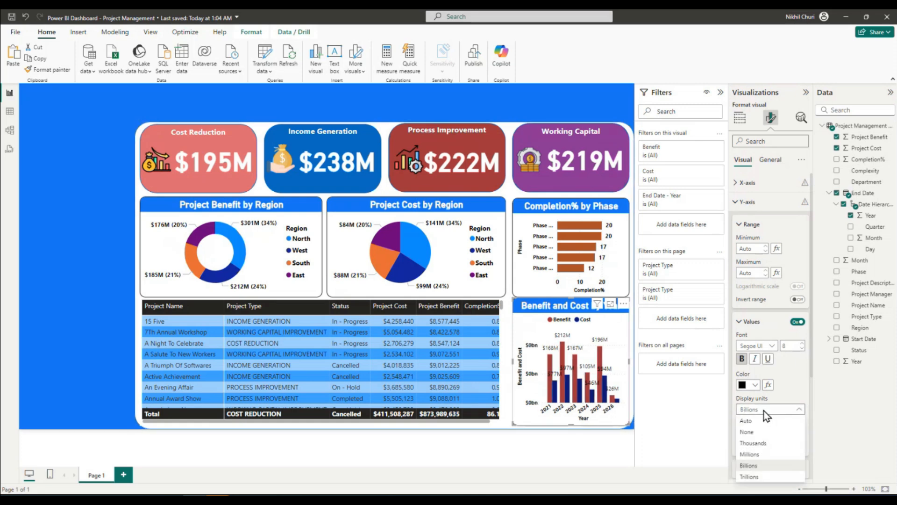
{"action": "left_click", "coordinate": [750, 454]}
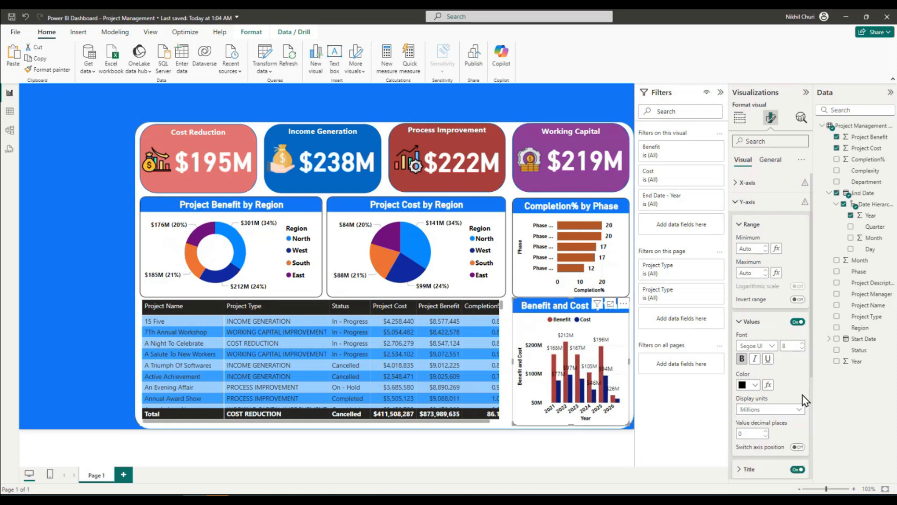
Review the chart's Y-axis title formatting and its legend position settings
{"action": "scroll", "coordinate": [803, 397], "scroll_direction": "down", "scroll_amount": 2}
{"action": "left_click", "coordinate": [749, 376]}
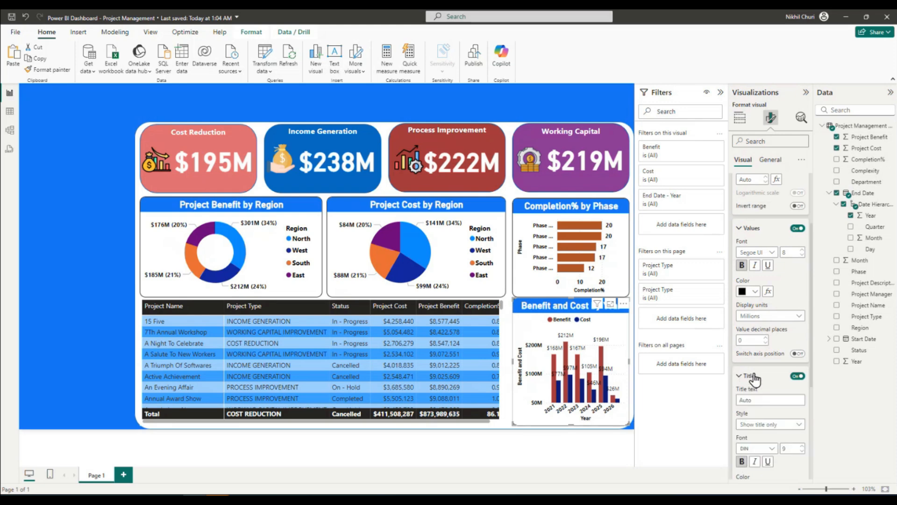
{"action": "scroll", "coordinate": [798, 402], "scroll_direction": "down", "scroll_amount": 2}
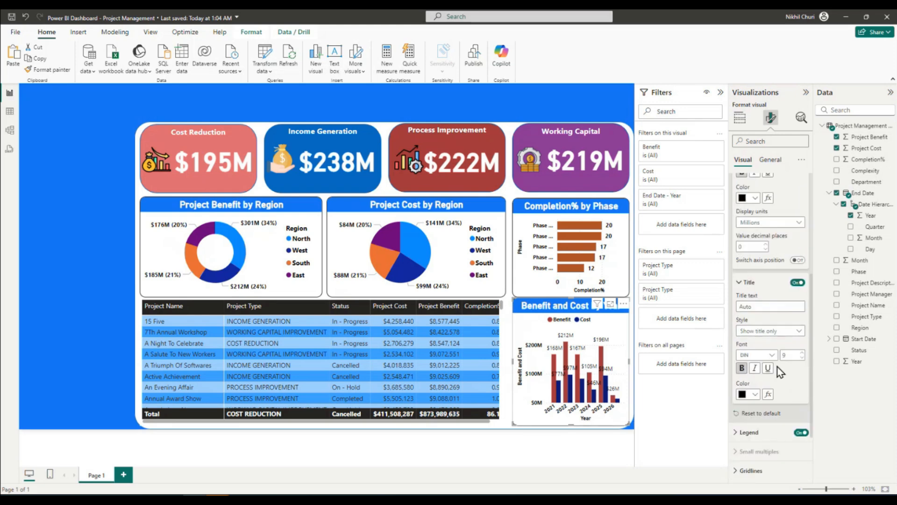
{"action": "scroll", "coordinate": [779, 346], "scroll_direction": "up", "scroll_amount": 3}
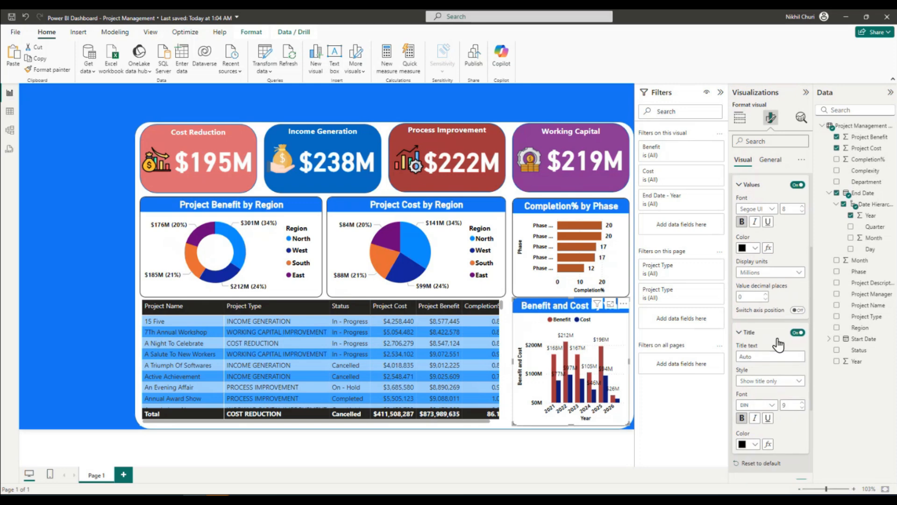
{"action": "scroll", "coordinate": [780, 345], "scroll_direction": "down", "scroll_amount": 4}
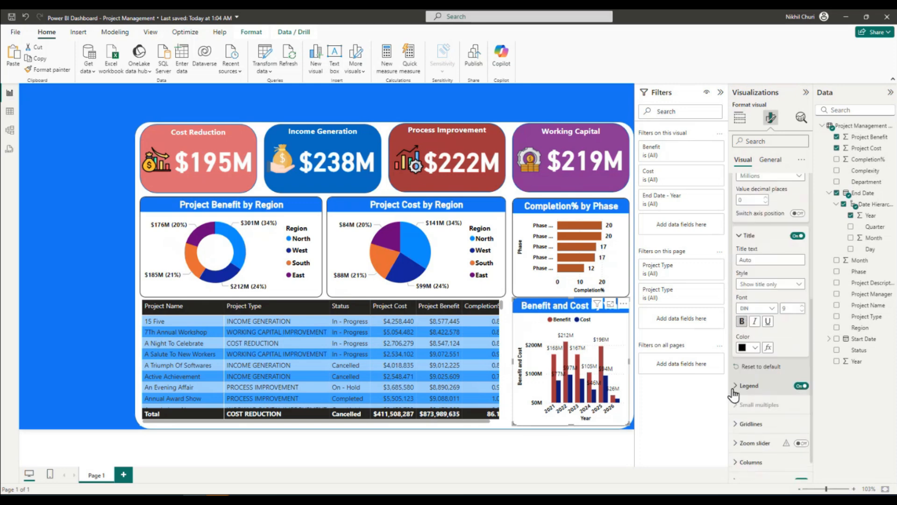
{"action": "left_click", "coordinate": [738, 386]}
{"action": "scroll", "coordinate": [794, 383], "scroll_direction": "down", "scroll_amount": 3}
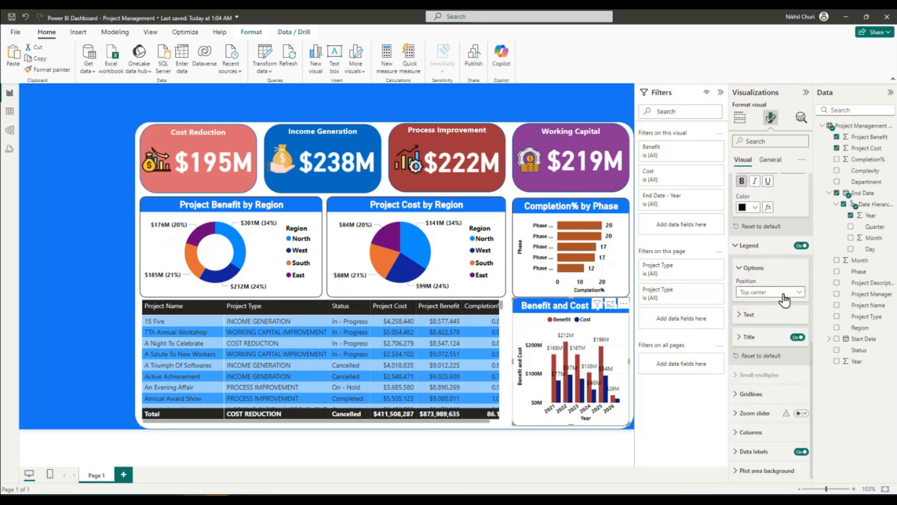
{"action": "left_click", "coordinate": [746, 248]}
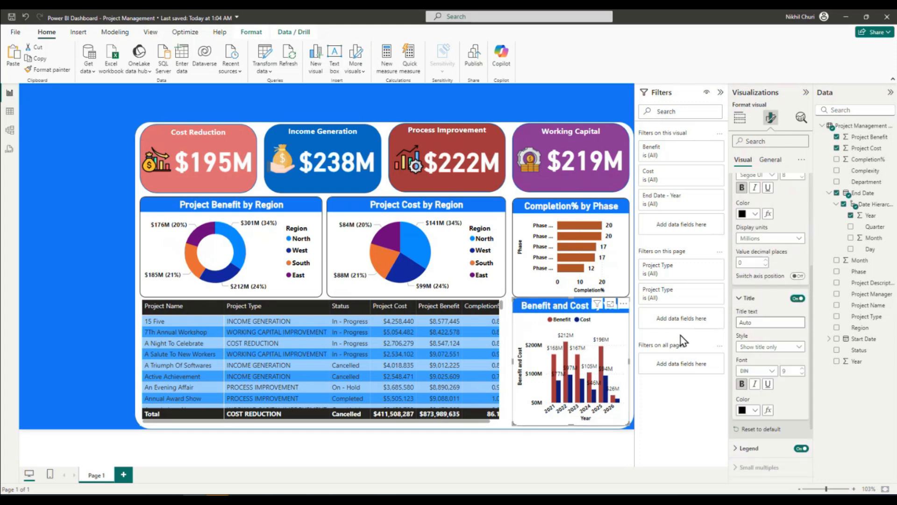
Set the Y-axis range minimum to 0 and save the report
{"action": "scroll", "coordinate": [782, 340], "scroll_direction": "up", "scroll_amount": 3}
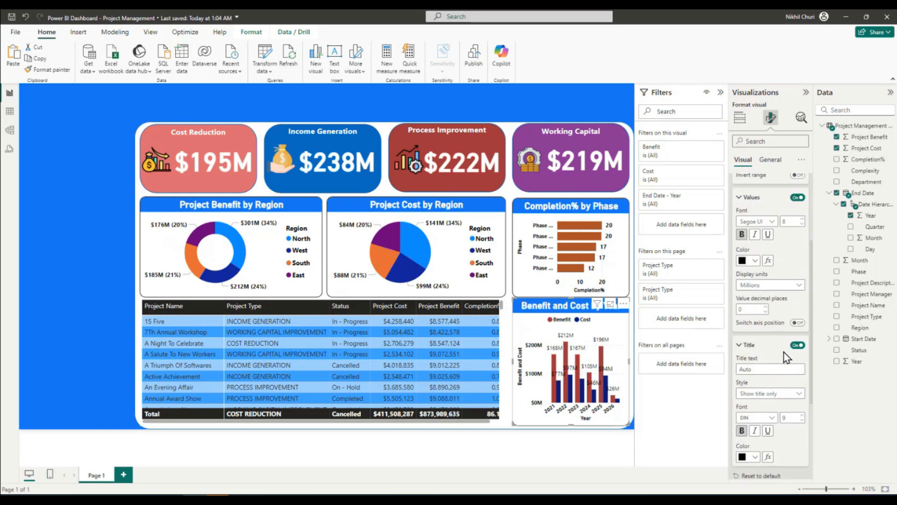
{"action": "scroll", "coordinate": [759, 299], "scroll_direction": "up", "scroll_amount": 3}
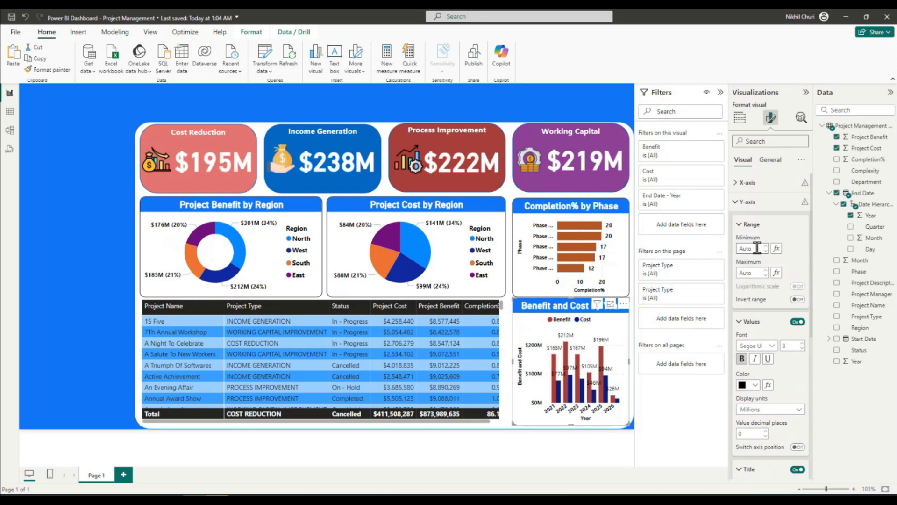
{"action": "left_click", "coordinate": [757, 248]}
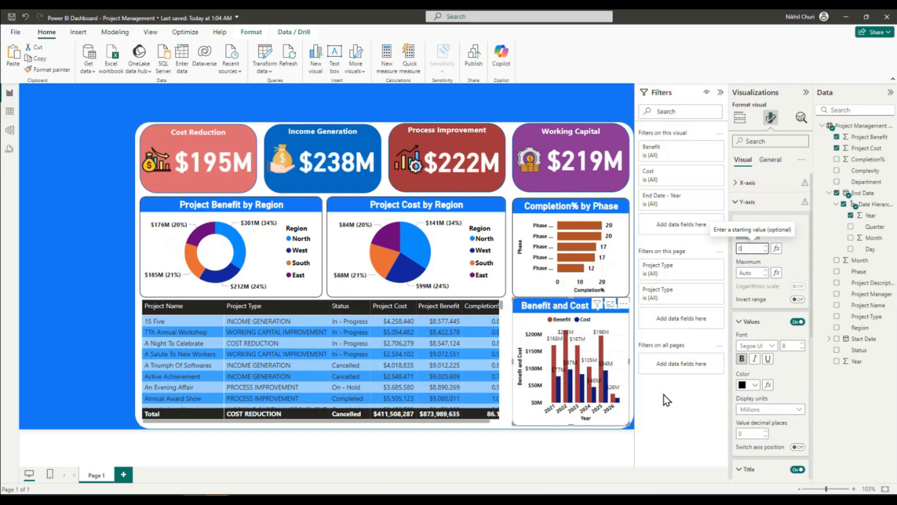
{"action": "scroll", "coordinate": [774, 432], "scroll_direction": "down", "scroll_amount": 2}
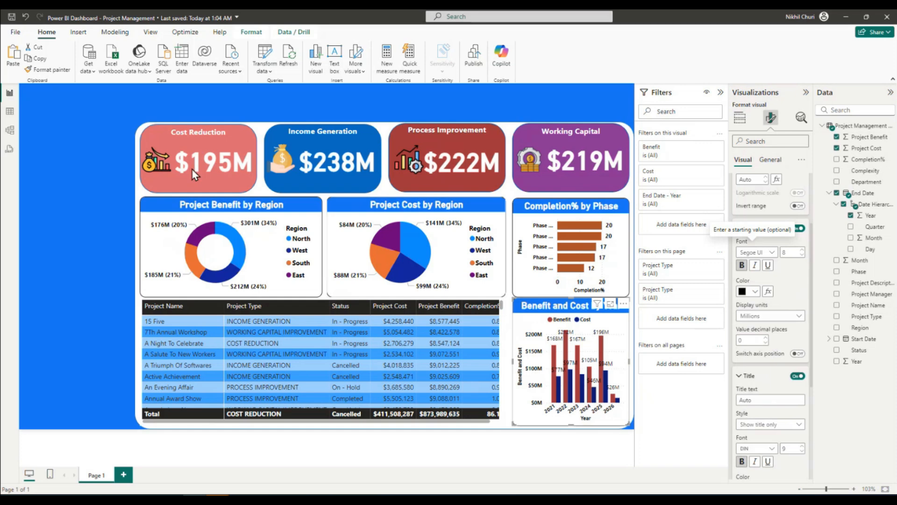
{"action": "left_click", "coordinate": [11, 17]}
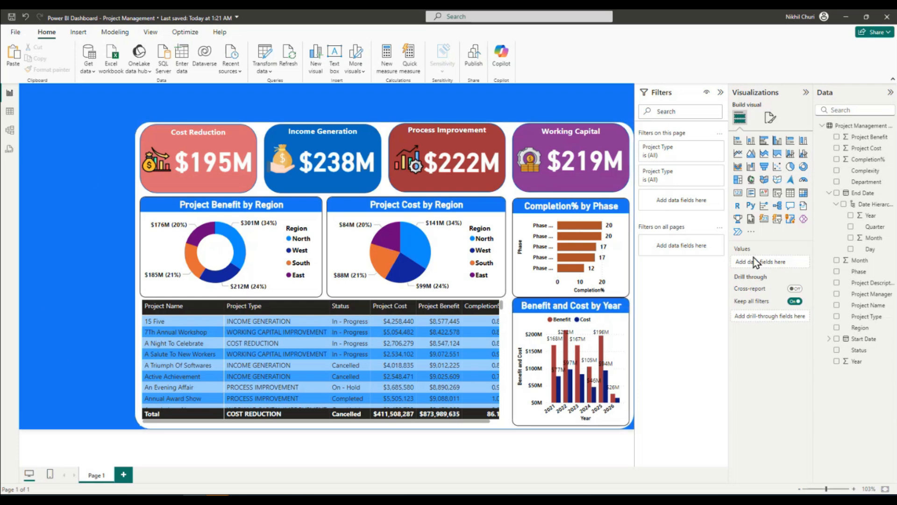
Add a blank slicer to the page and narrow it to fit the empty strip beside the dashboard visuals
{"action": "left_click", "coordinate": [777, 200]}
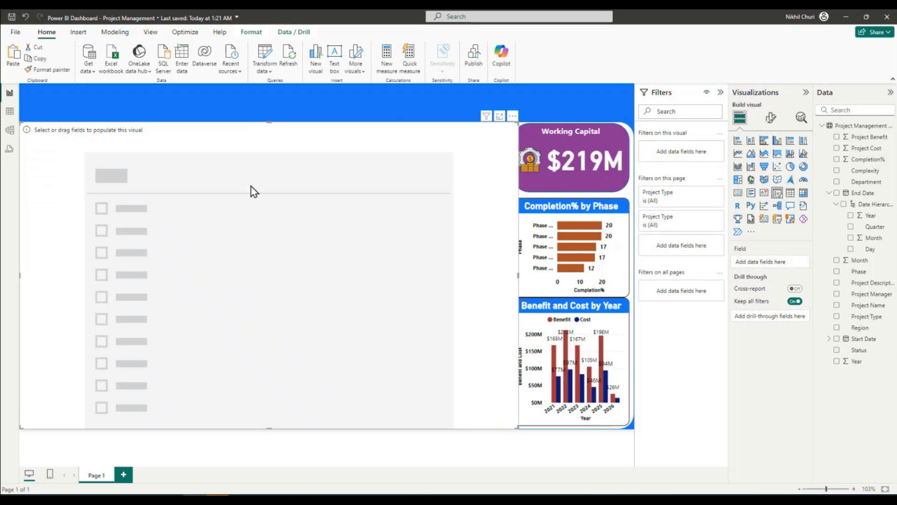
{"action": "left_click_drag", "start_coordinate": [513, 275], "coordinate": [133, 275]}
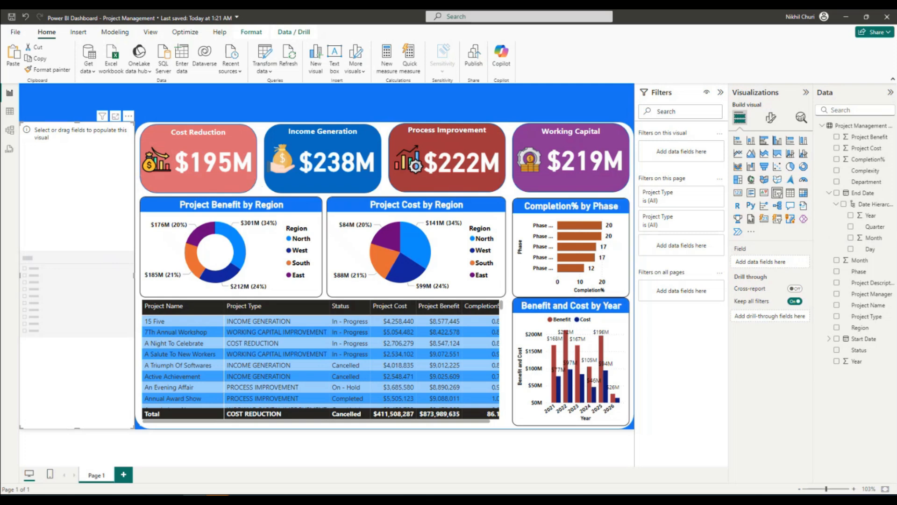
Assign the Project Name field to the blank slicer and turn off its background
{"action": "left_click_drag", "start_coordinate": [869, 305], "coordinate": [786, 262]}
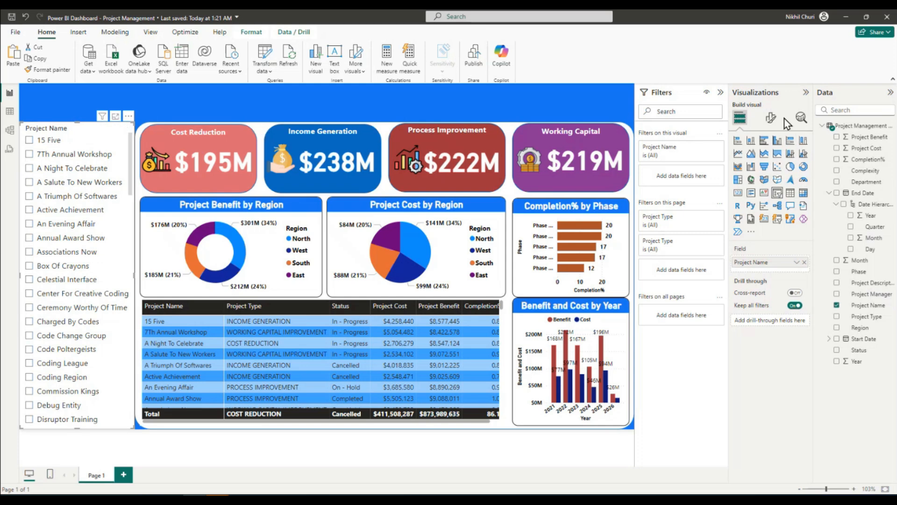
{"action": "left_click", "coordinate": [769, 123]}
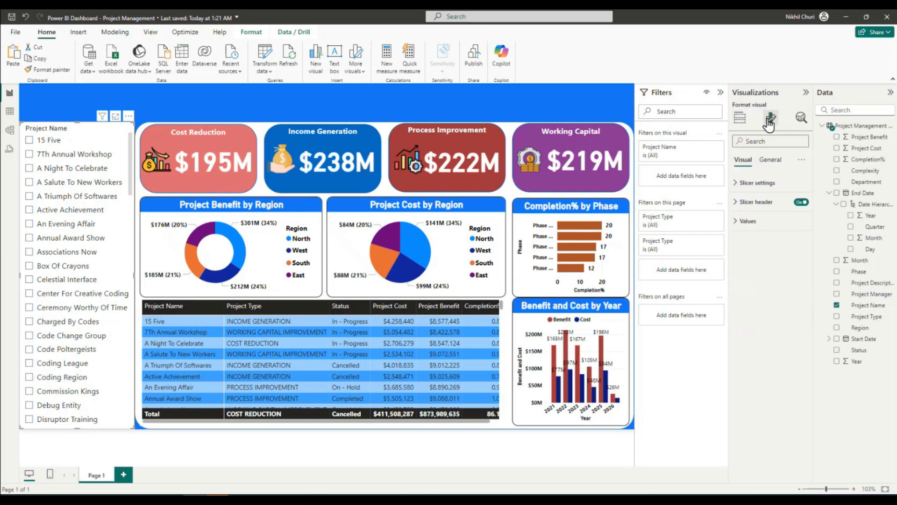
{"action": "left_click", "coordinate": [770, 160]}
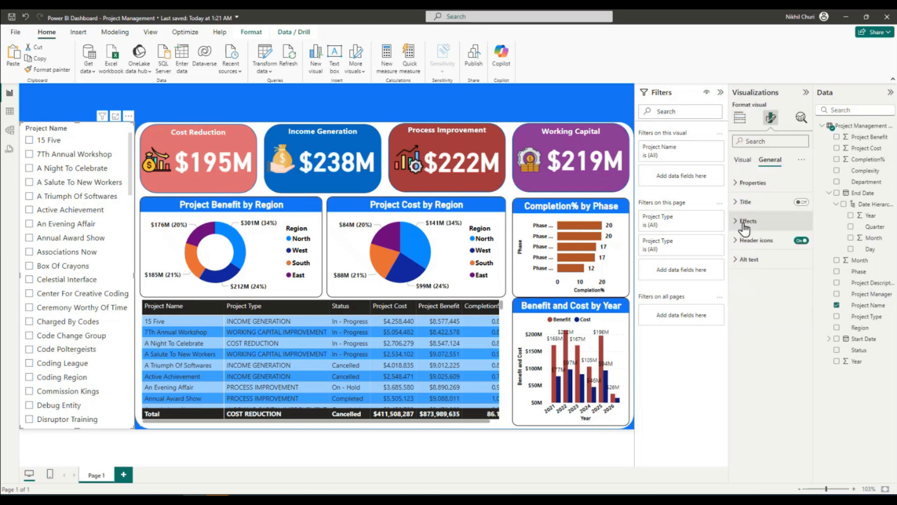
{"action": "left_click", "coordinate": [735, 222]}
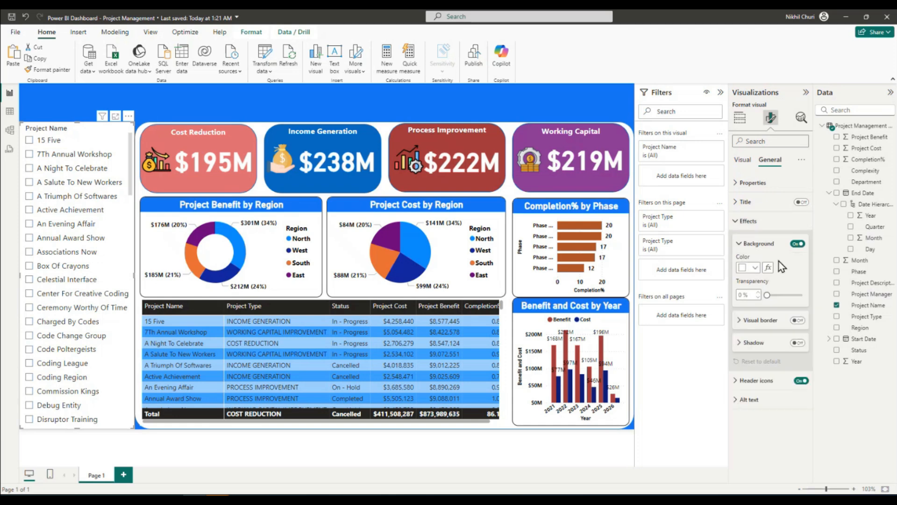
{"action": "left_click", "coordinate": [798, 244]}
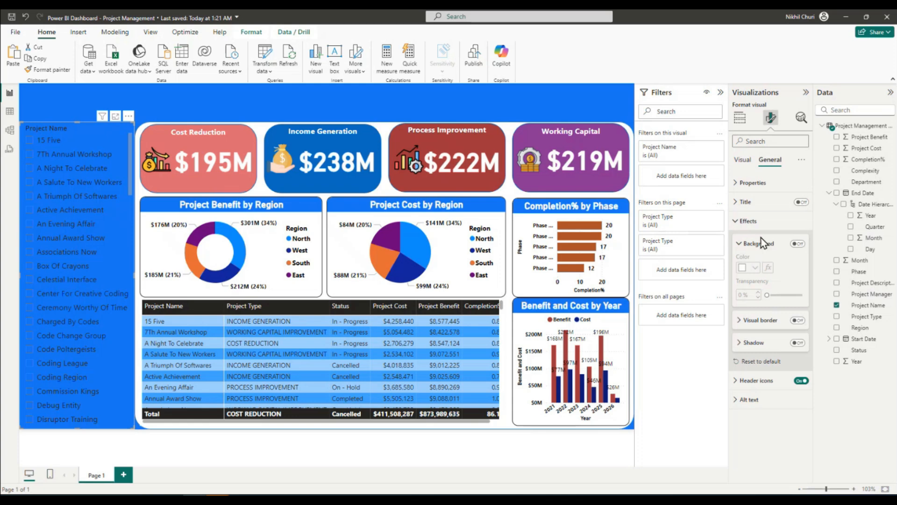
{"action": "left_click", "coordinate": [738, 220]}
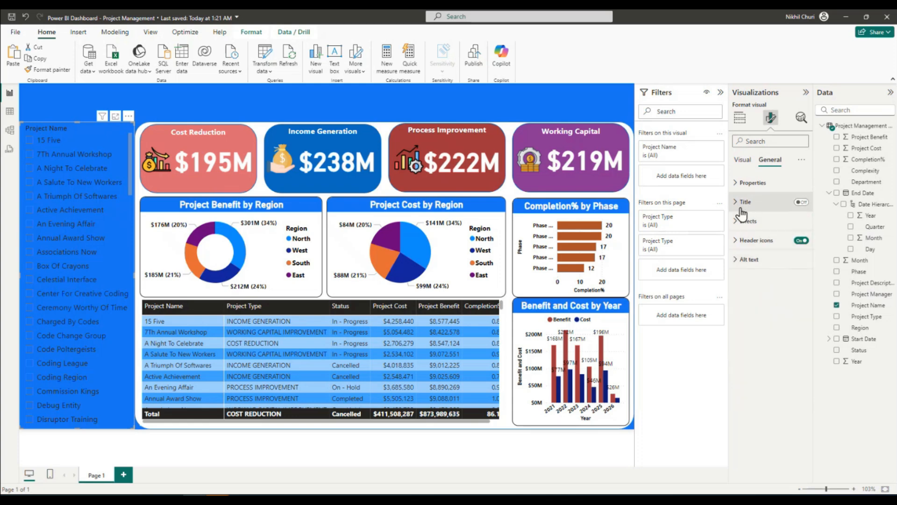
Set the font color of the Project Name slicer's values to white
{"action": "left_click", "coordinate": [743, 159]}
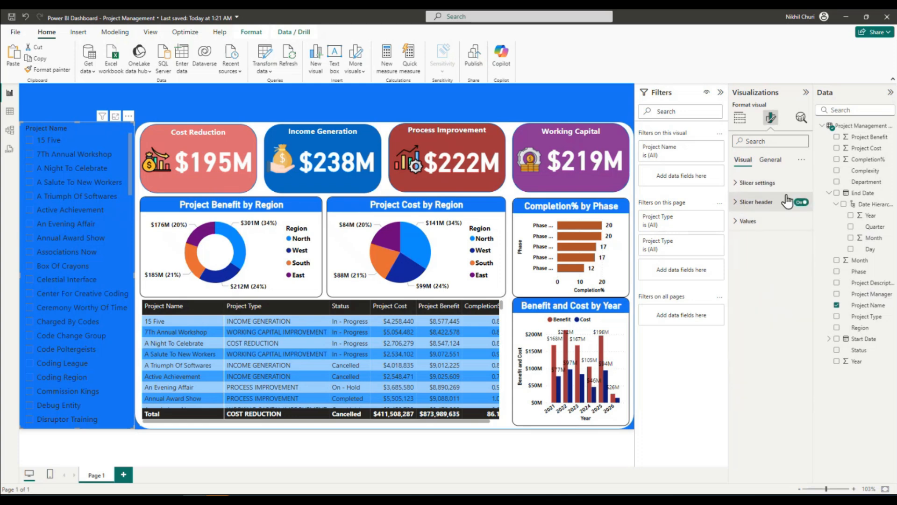
{"action": "left_click", "coordinate": [741, 220]}
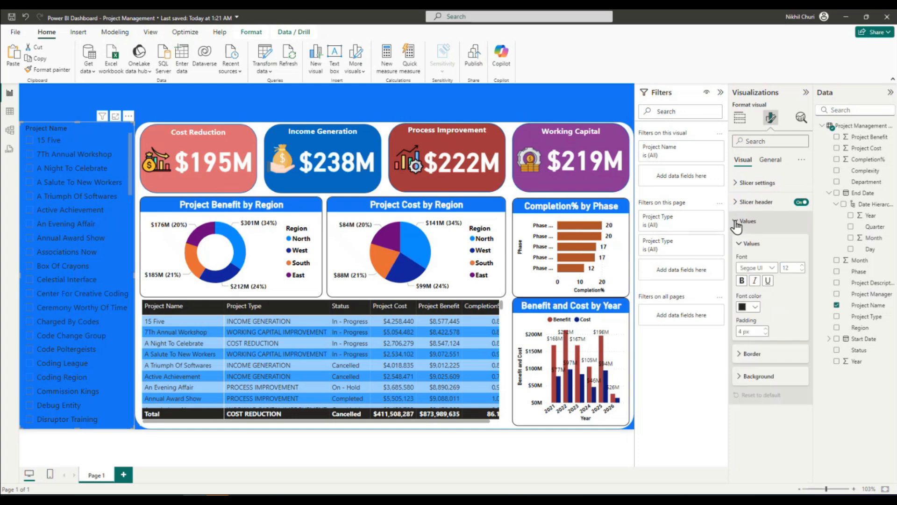
{"action": "left_click", "coordinate": [755, 307]}
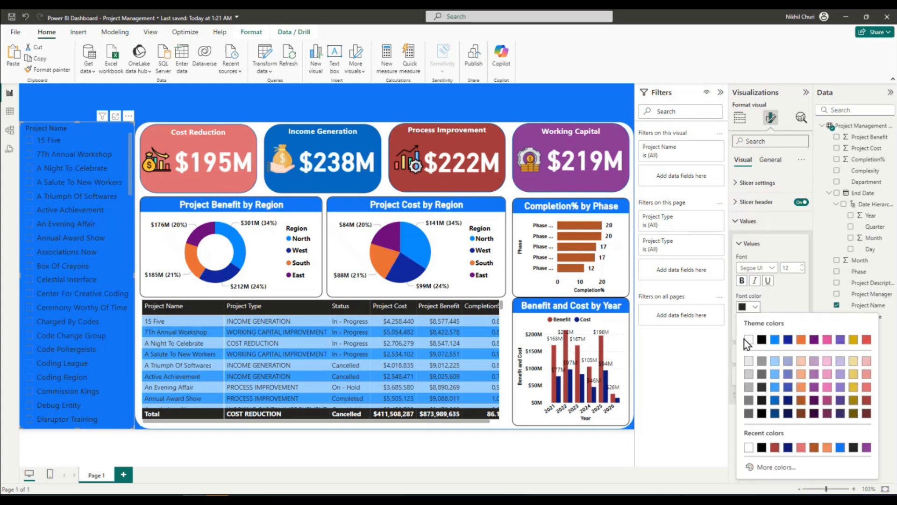
{"action": "left_click", "coordinate": [745, 340]}
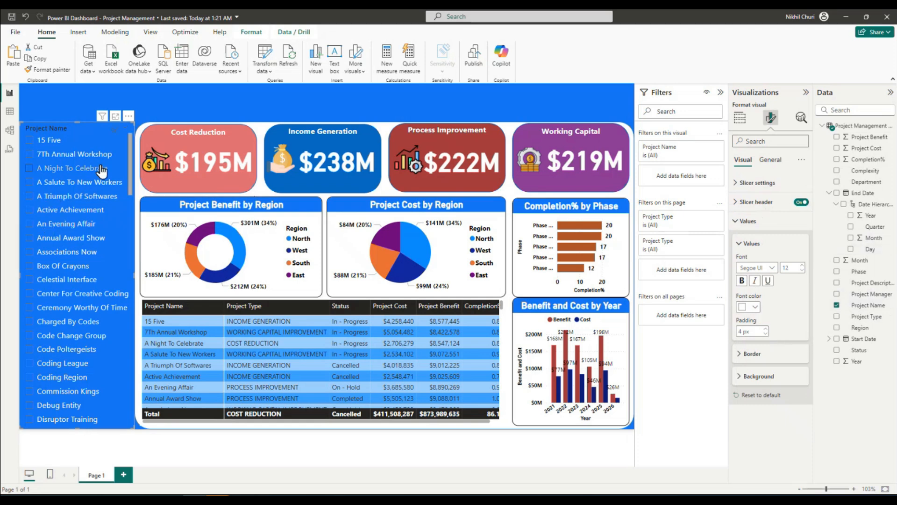
{"action": "left_click", "coordinate": [743, 248]}
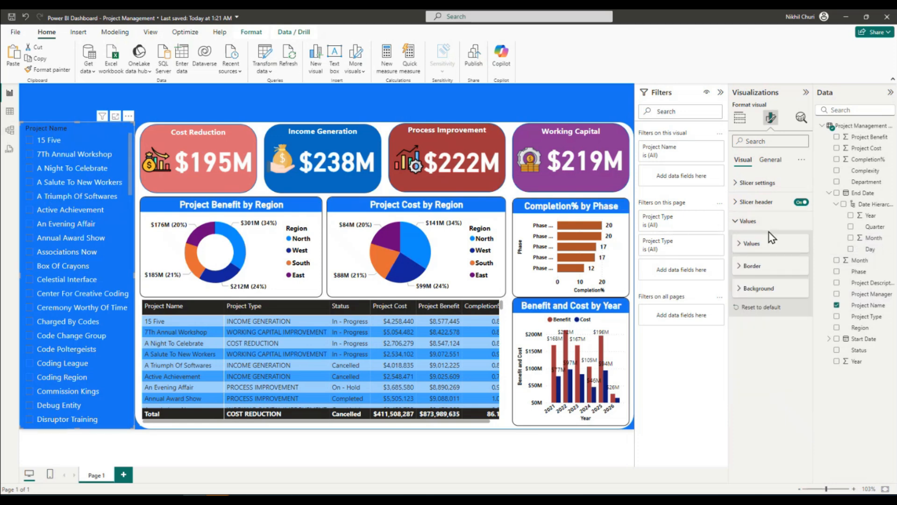
{"action": "left_click", "coordinate": [748, 221]}
Format the Project Name slicer's header text as bold, white and size 14
{"action": "left_click", "coordinate": [756, 201]}
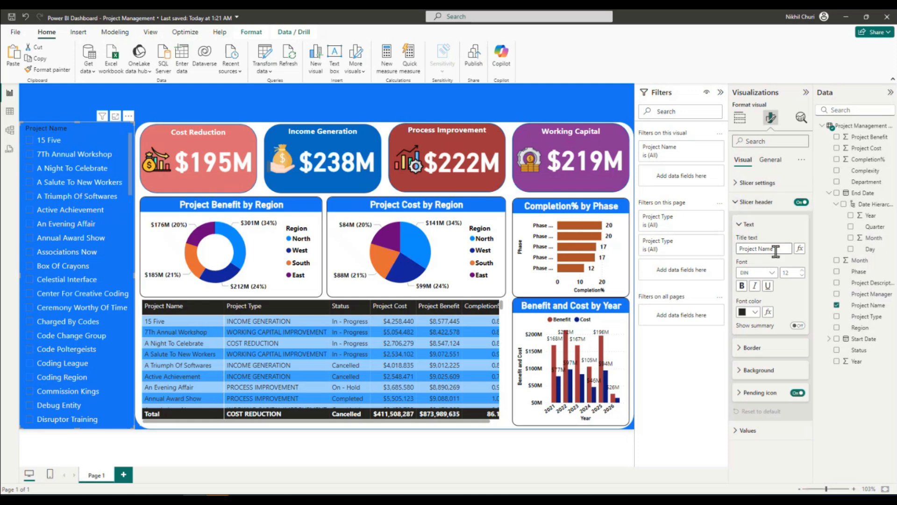
{"action": "left_click", "coordinate": [742, 285]}
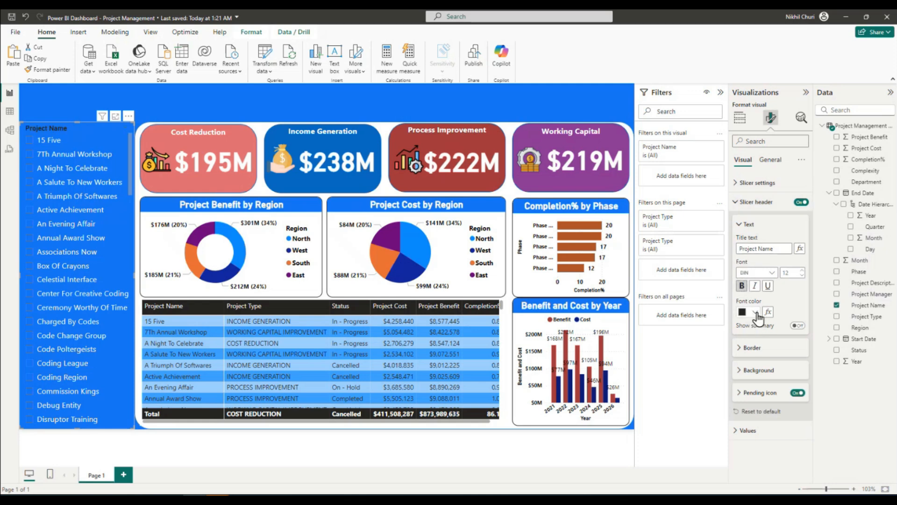
{"action": "left_click", "coordinate": [755, 312]}
{"action": "left_click", "coordinate": [744, 347]}
{"action": "left_click", "coordinate": [801, 271]}
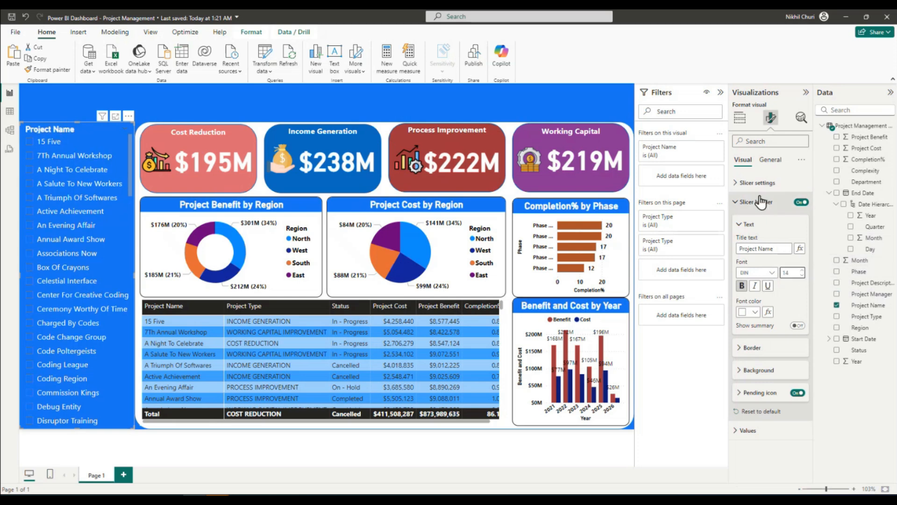
{"action": "left_click", "coordinate": [737, 202]}
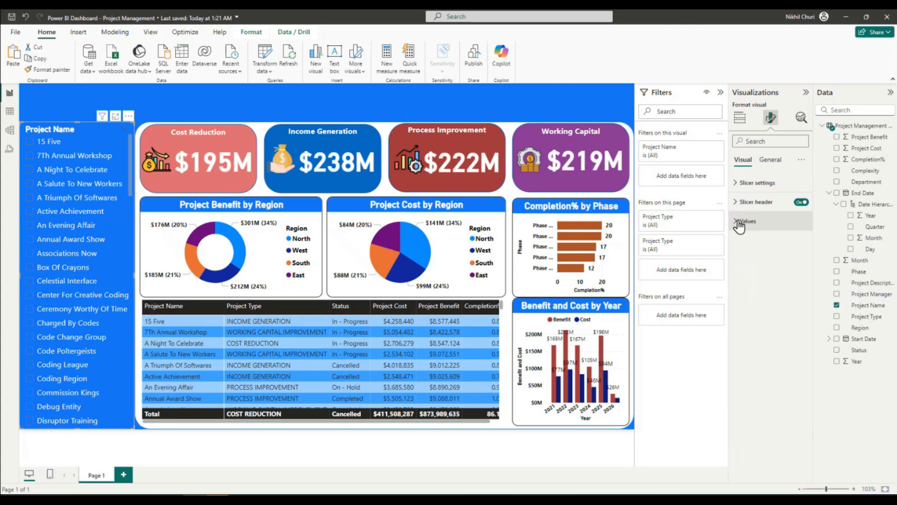
Make the Project Name slicer's values bold and save the report
{"action": "left_click", "coordinate": [739, 221]}
{"action": "left_click", "coordinate": [740, 243]}
{"action": "left_click", "coordinate": [742, 280]}
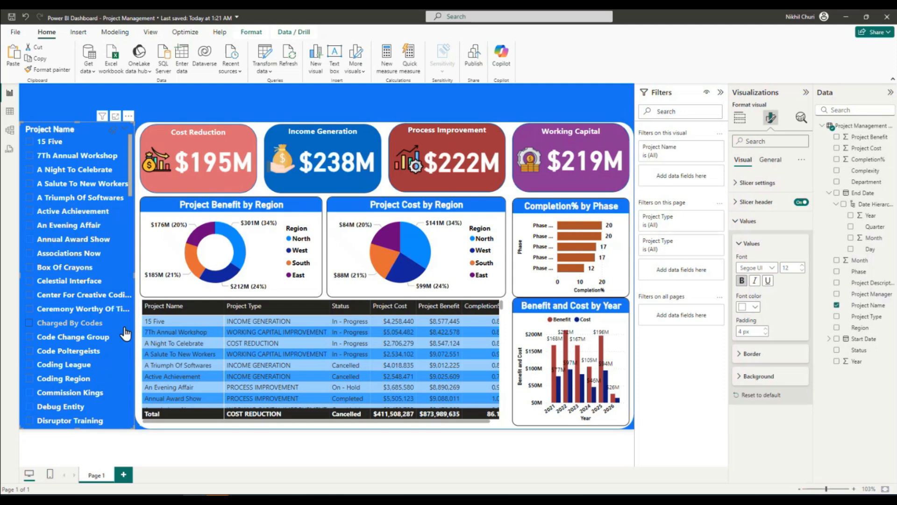
{"action": "left_click", "coordinate": [13, 18]}
Shorten the Project Name slicer from its lower edge and place a duplicate of it further down the strip
{"action": "left_click_drag", "start_coordinate": [77, 428], "coordinate": [77, 330]}
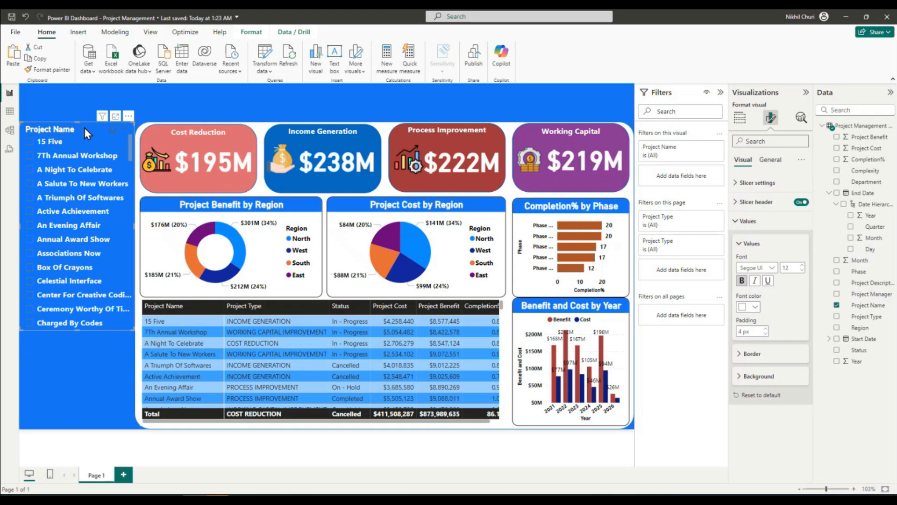
{"action": "left_click", "coordinate": [79, 375]}
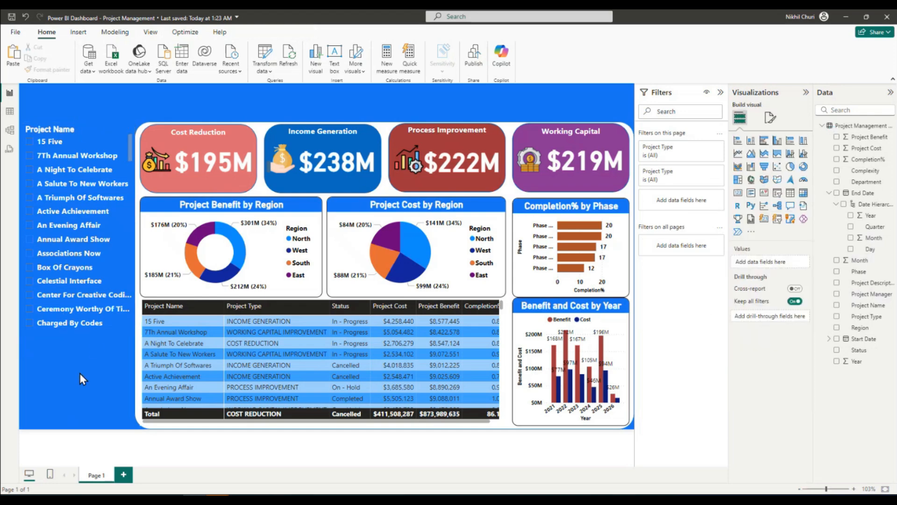
{"action": "left_click", "coordinate": [85, 138]}
{"action": "left_click_drag", "start_coordinate": [95, 131], "coordinate": [90, 220]}
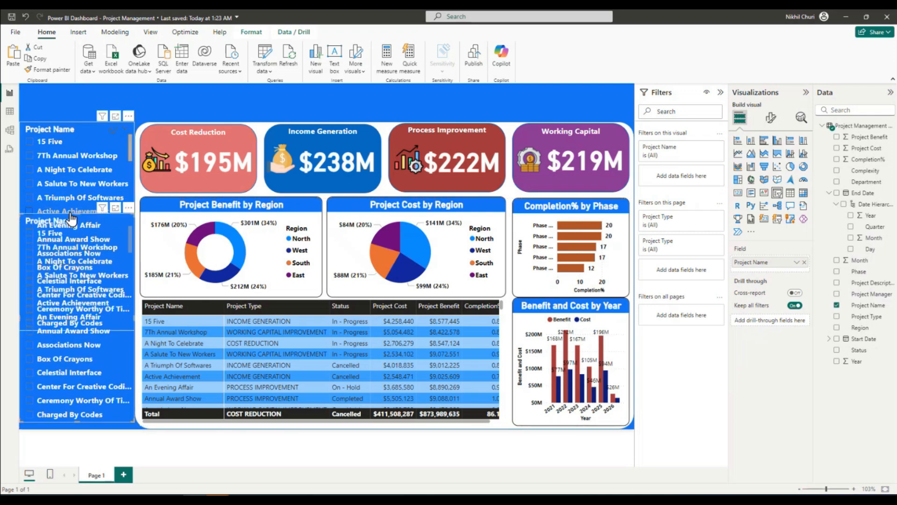
Reduce the duplicate slicer's height to fit below the original and replace its field with Project Type
{"action": "left_click_drag", "start_coordinate": [74, 214], "coordinate": [66, 337]}
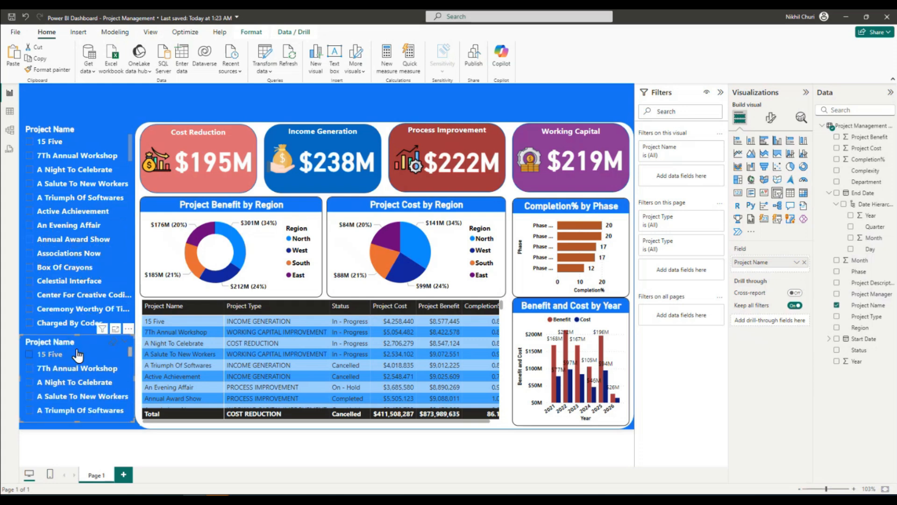
{"action": "left_click", "coordinate": [806, 269]}
{"action": "left_click_drag", "start_coordinate": [860, 317], "coordinate": [775, 265]}
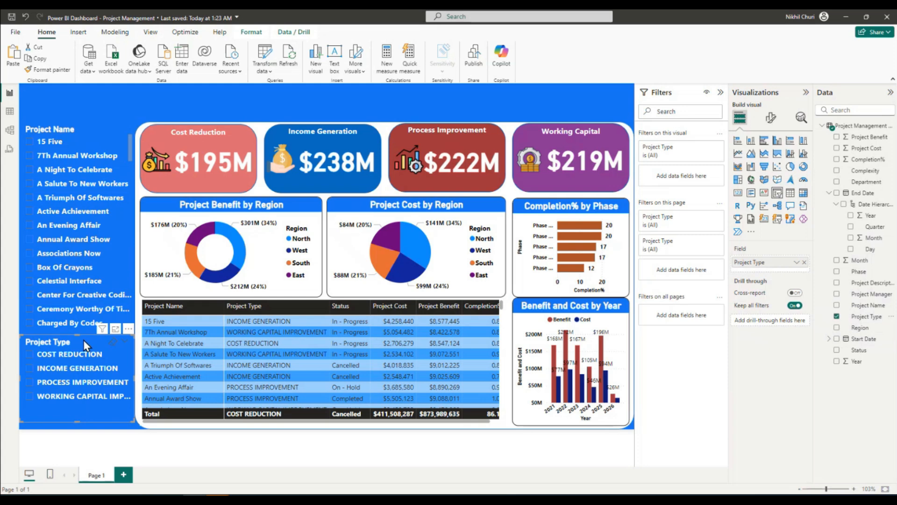
Fit the Project Type slicer at the foot of the blue strip and extend the Project Name slicer down toward it
{"action": "left_click_drag", "start_coordinate": [84, 341], "coordinate": [97, 365]}
{"action": "left_click", "coordinate": [86, 327]}
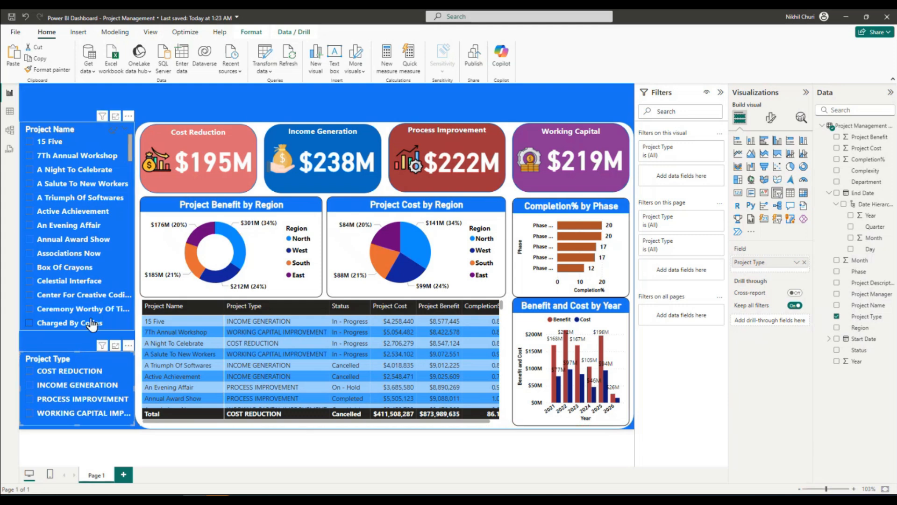
{"action": "left_click_drag", "start_coordinate": [76, 329], "coordinate": [77, 346]}
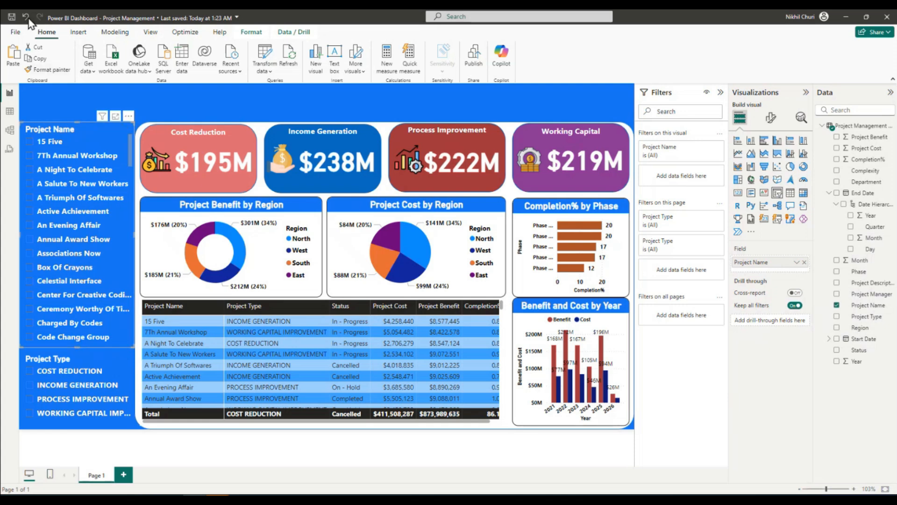
{"action": "left_click", "coordinate": [177, 97]}
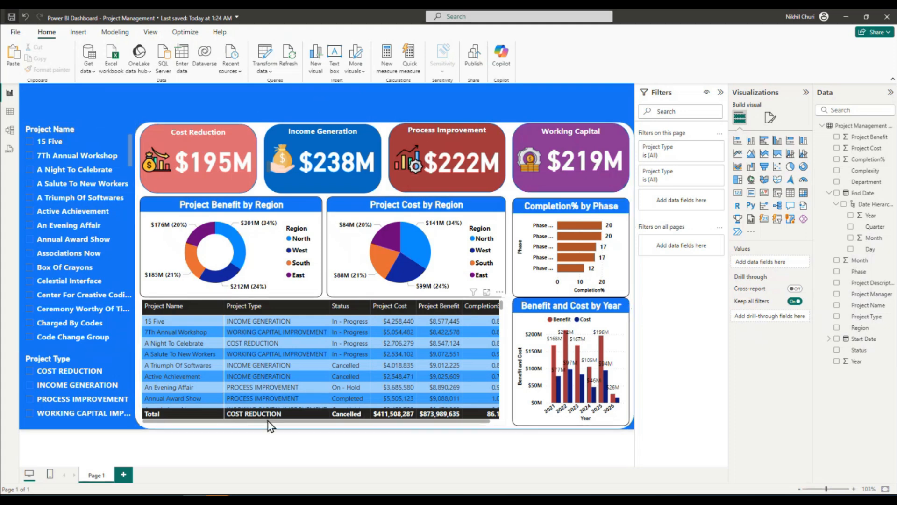
Widen the project details table slightly to fit the full Completion% column and save the report
{"action": "left_click", "coordinate": [504, 355]}
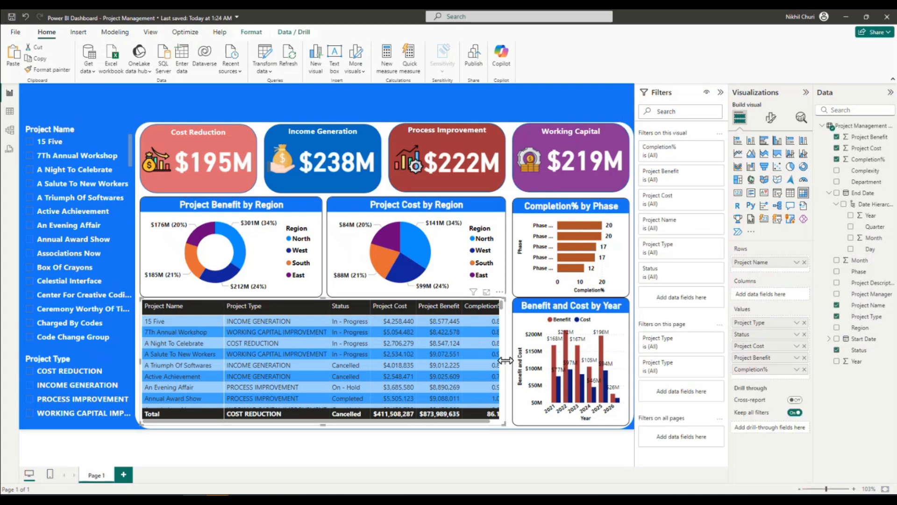
{"action": "left_click_drag", "start_coordinate": [505, 360], "coordinate": [509, 361]}
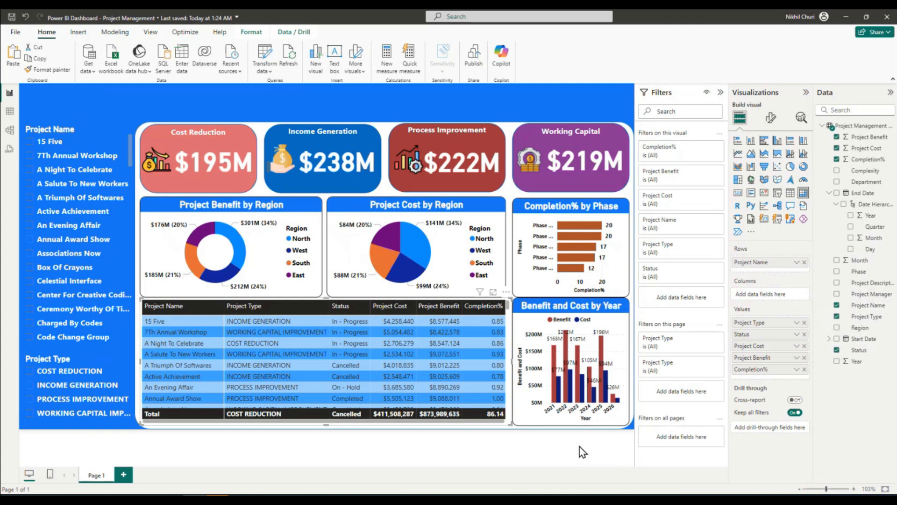
{"action": "left_click", "coordinate": [12, 19]}
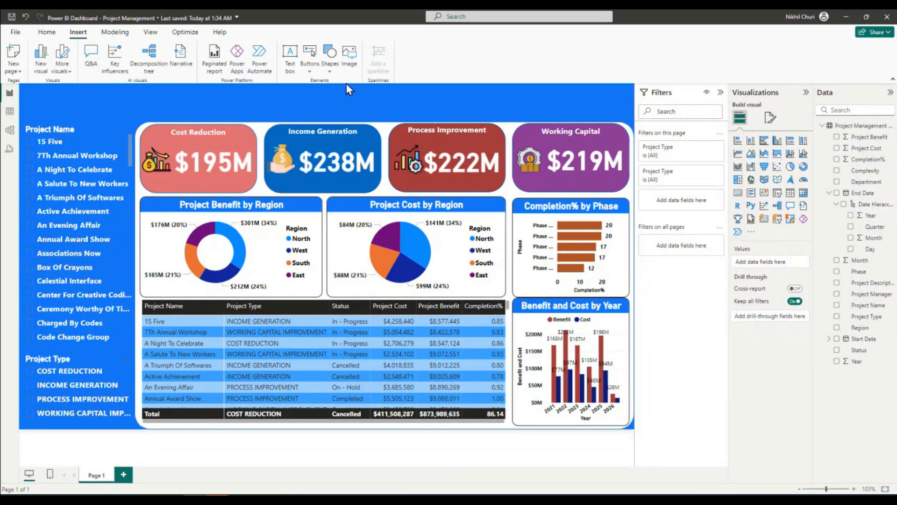
Add a text box reading "Project Management Dashboard" and fit it across the full page width in the header band above the cards
{"action": "left_click", "coordinate": [290, 56]}
{"action": "left_click", "coordinate": [150, 153]}
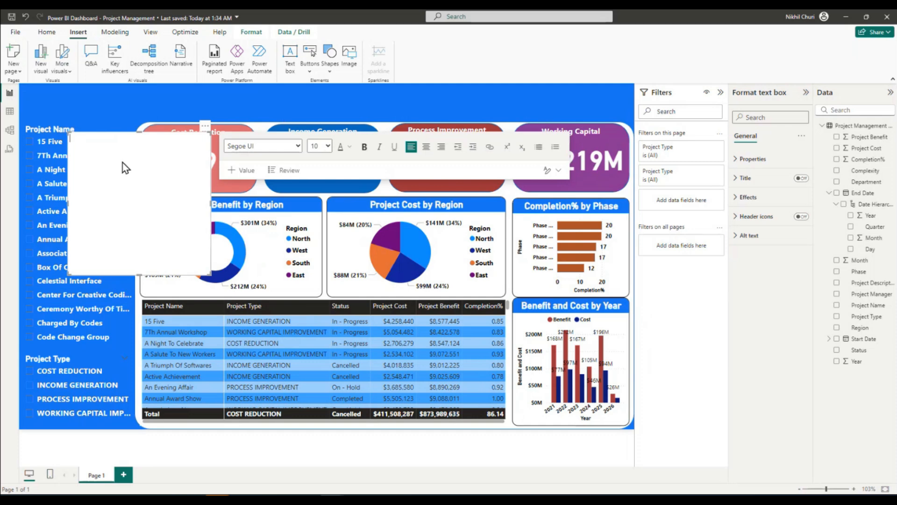
{"action": "type", "text": "Project Management Dashboard"}
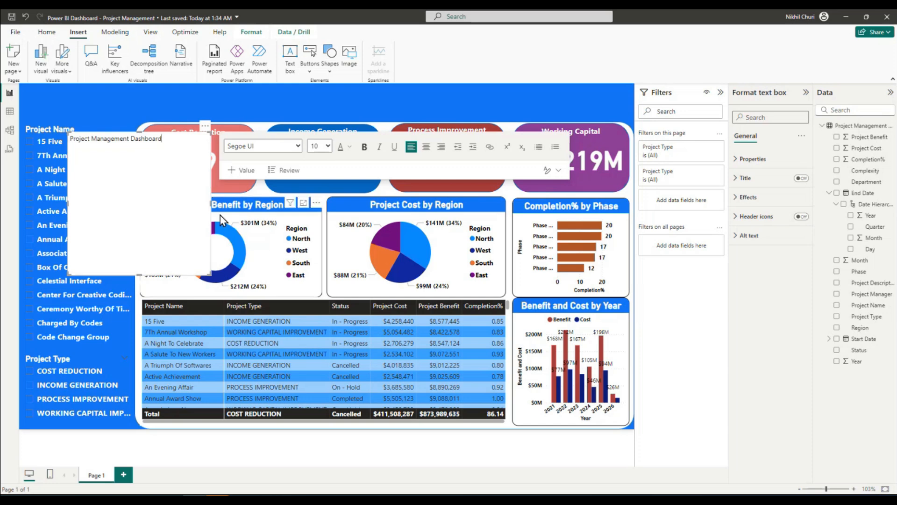
{"action": "left_click_drag", "start_coordinate": [210, 204], "coordinate": [644, 202]}
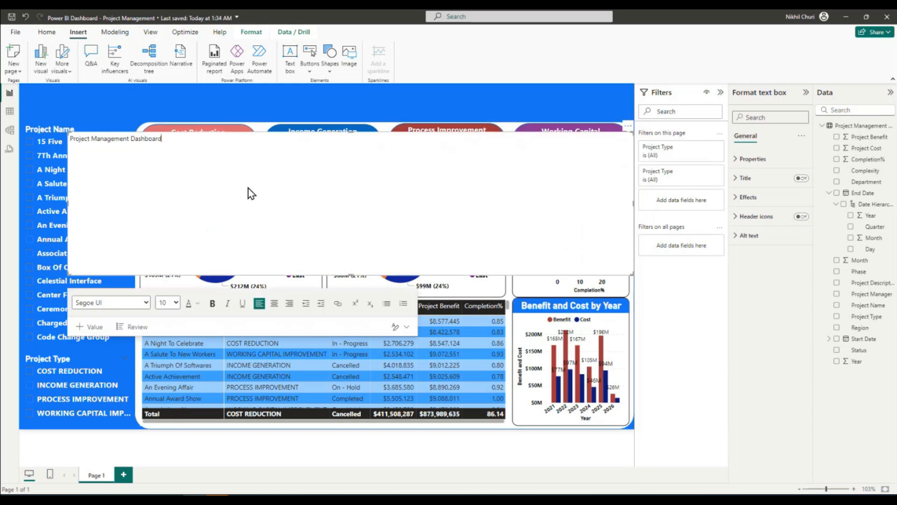
{"action": "left_click_drag", "start_coordinate": [67, 204], "coordinate": [20, 204]}
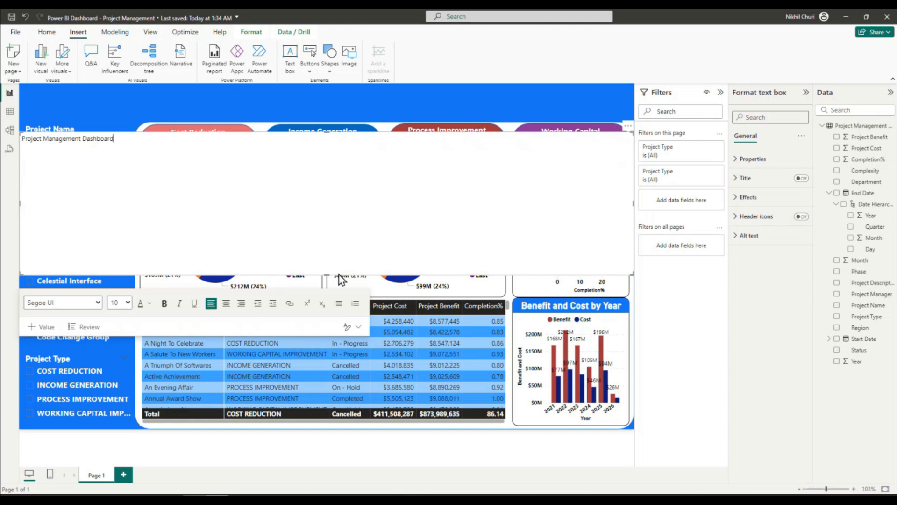
{"action": "left_click_drag", "start_coordinate": [340, 275], "coordinate": [313, 90]}
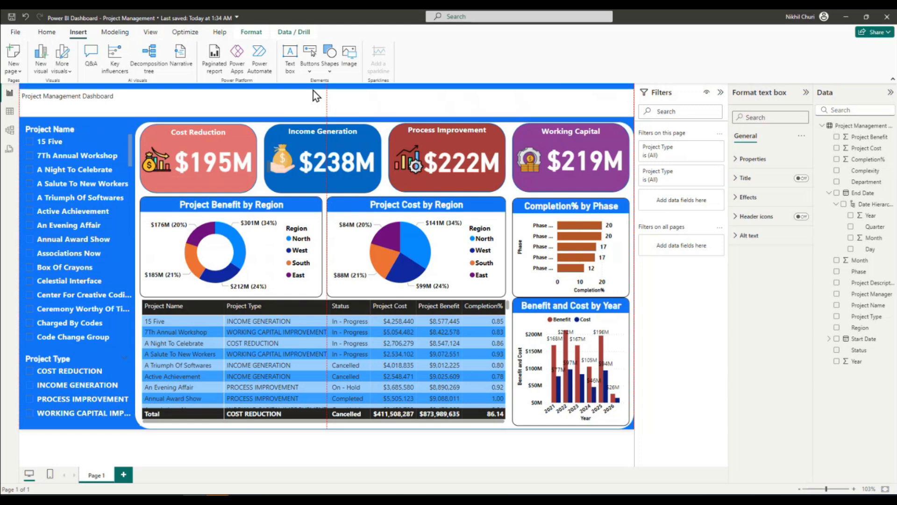
Format the "Project Management Dashboard" title text as size 28 and bold
{"action": "left_click", "coordinate": [179, 102]}
{"action": "key", "text": "ctrl+a"}
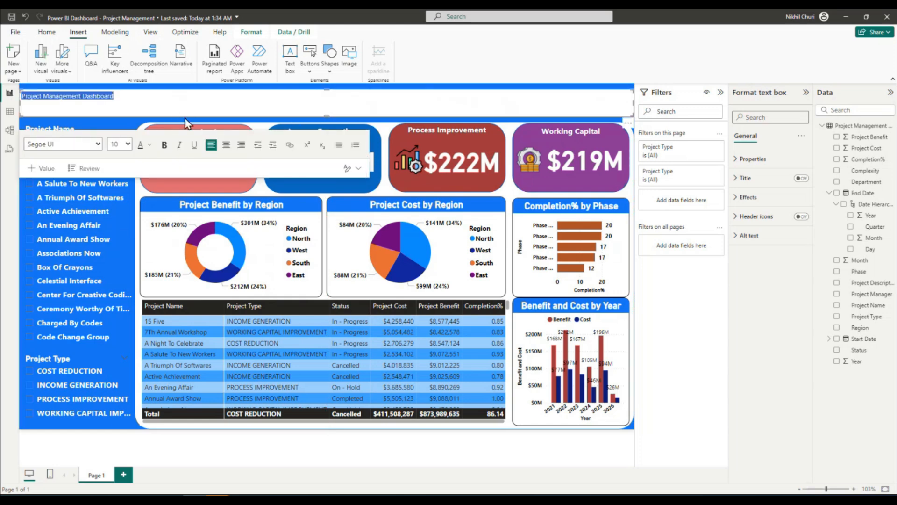
{"action": "left_click", "coordinate": [126, 144]}
{"action": "left_click", "coordinate": [116, 298]}
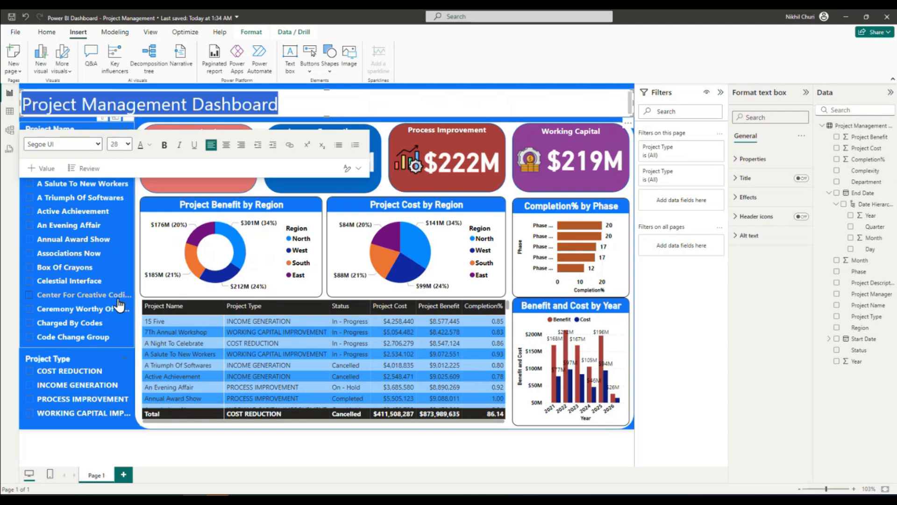
{"action": "left_click", "coordinate": [164, 144]}
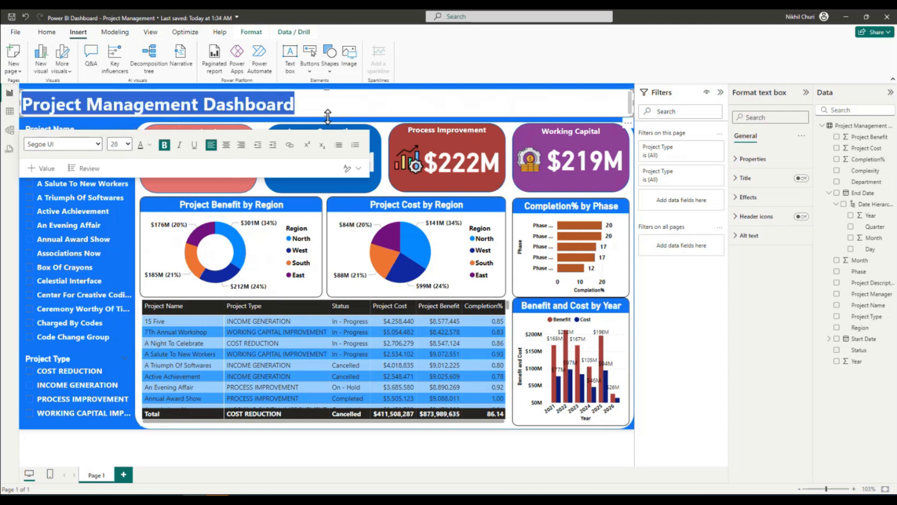
Extend the title text box slightly downward and set the title text in italic Arial
{"action": "left_click_drag", "start_coordinate": [327, 117], "coordinate": [327, 122]}
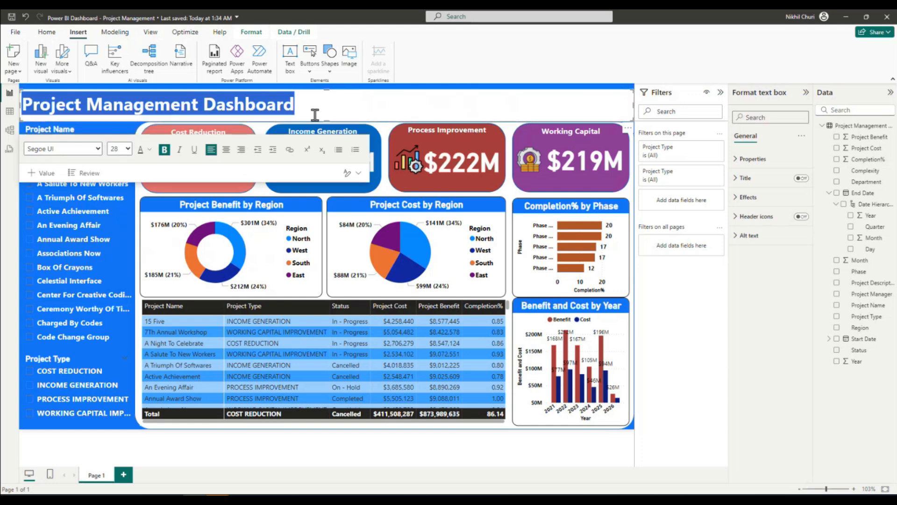
{"action": "left_click", "coordinate": [180, 150]}
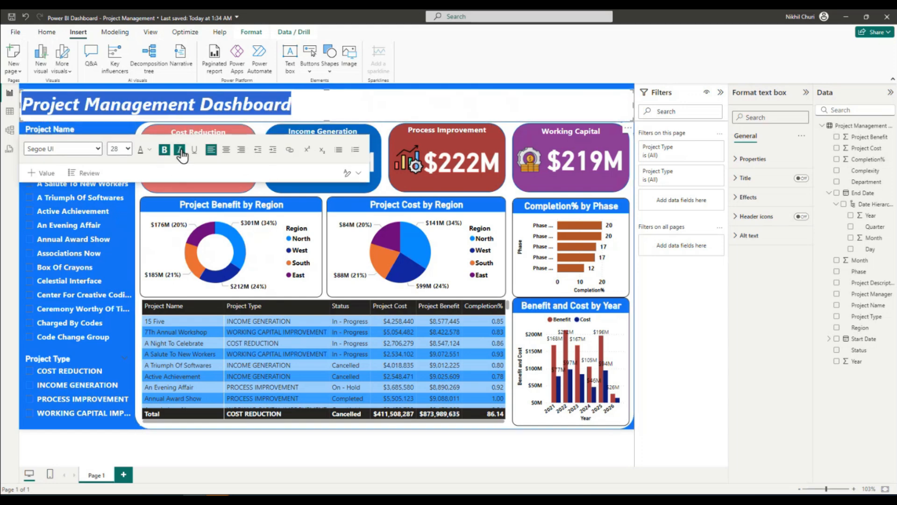
{"action": "left_click", "coordinate": [98, 149]}
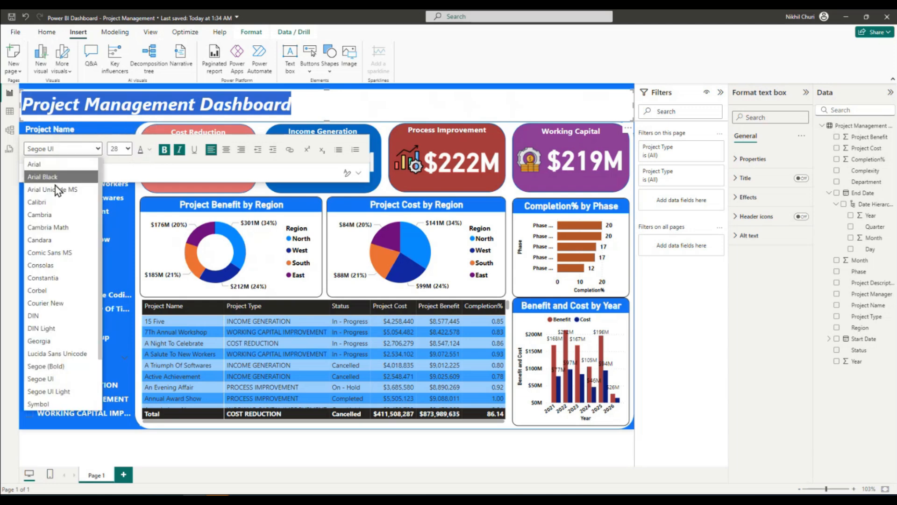
{"action": "left_click", "coordinate": [39, 166]}
Try Arial Black and Arial Unicode MS on the title text and return it to Arial
{"action": "left_click", "coordinate": [75, 149]}
{"action": "left_click", "coordinate": [52, 178]}
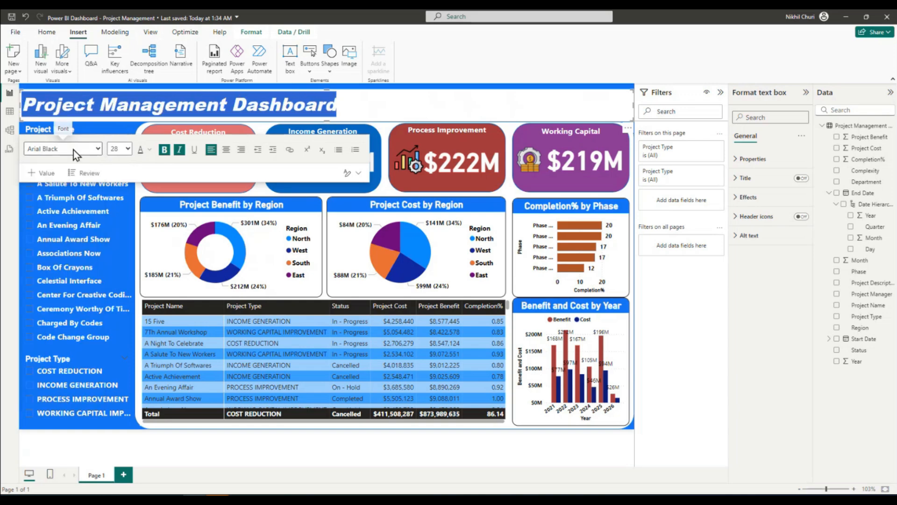
{"action": "left_click", "coordinate": [75, 149]}
{"action": "left_click", "coordinate": [61, 189]}
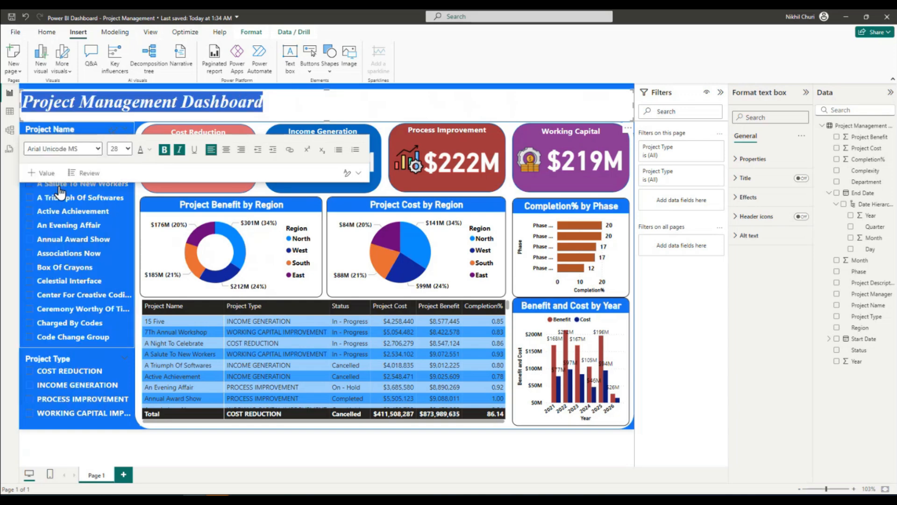
{"action": "left_click", "coordinate": [78, 148]}
{"action": "left_click", "coordinate": [64, 168]}
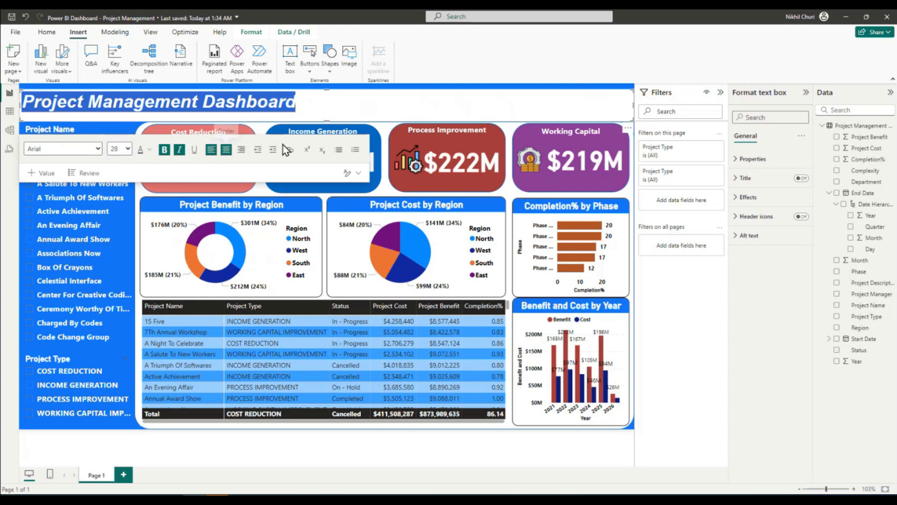
Center the "Project Management Dashboard" title within its text box and color the text white
{"action": "left_click", "coordinate": [226, 149]}
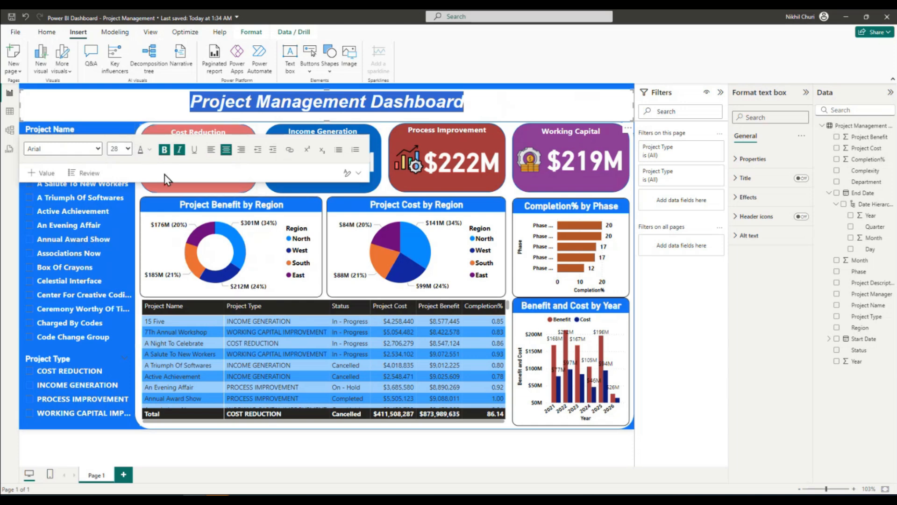
{"action": "left_click", "coordinate": [150, 157]}
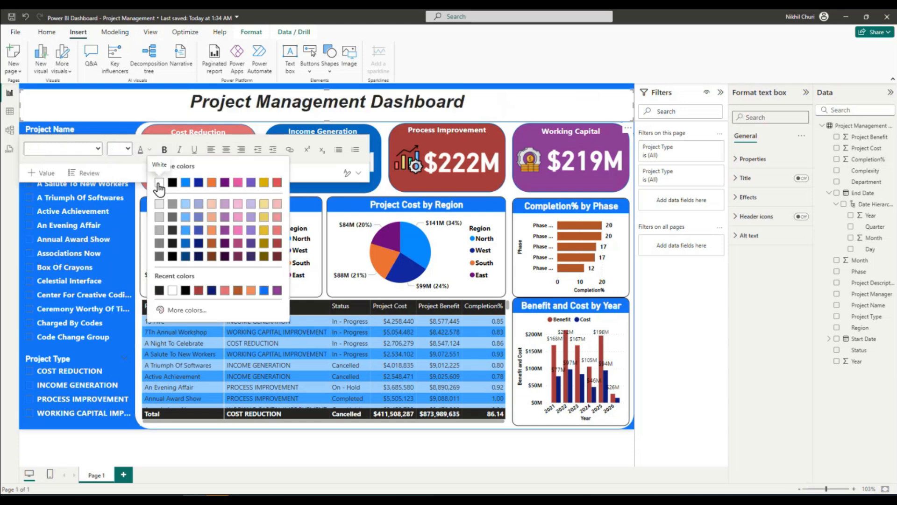
{"action": "left_click", "coordinate": [159, 183]}
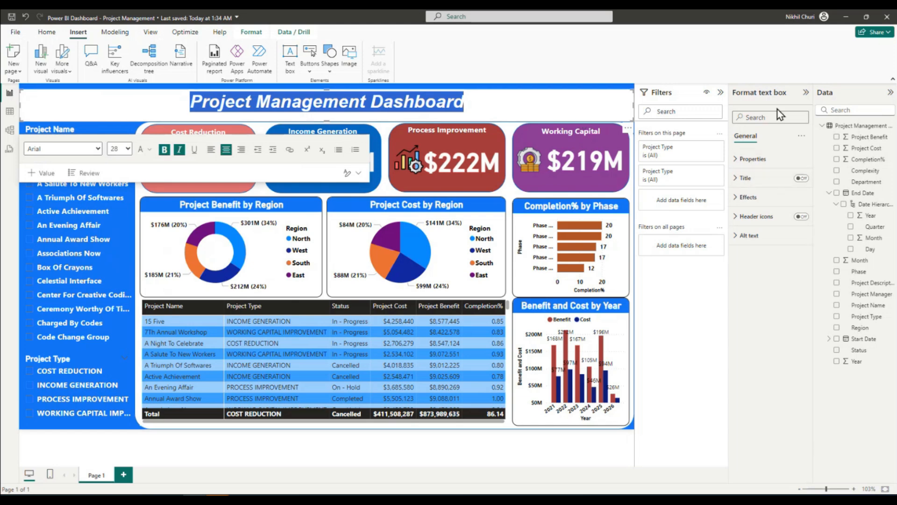
Turn off the title text box's background so the blue header band shows behind the text
{"action": "left_click", "coordinate": [736, 200]}
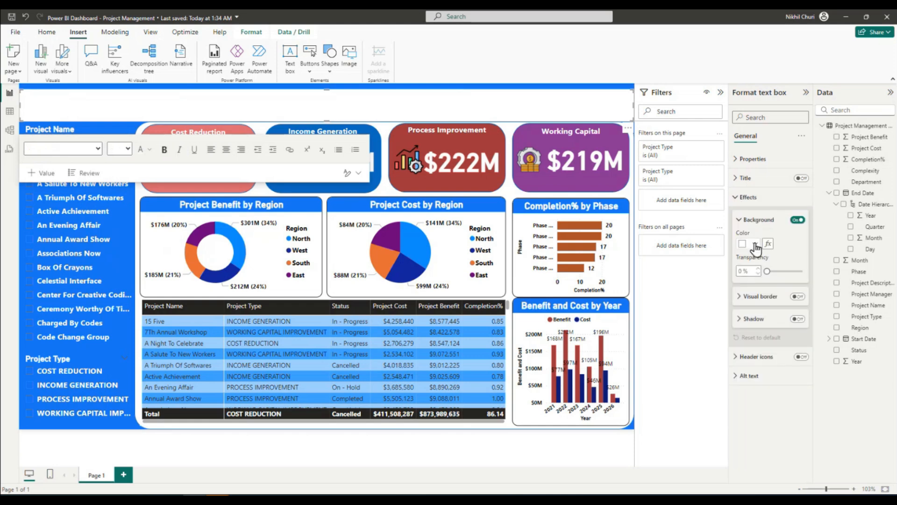
{"action": "left_click", "coordinate": [802, 221]}
{"action": "left_click", "coordinate": [802, 222]}
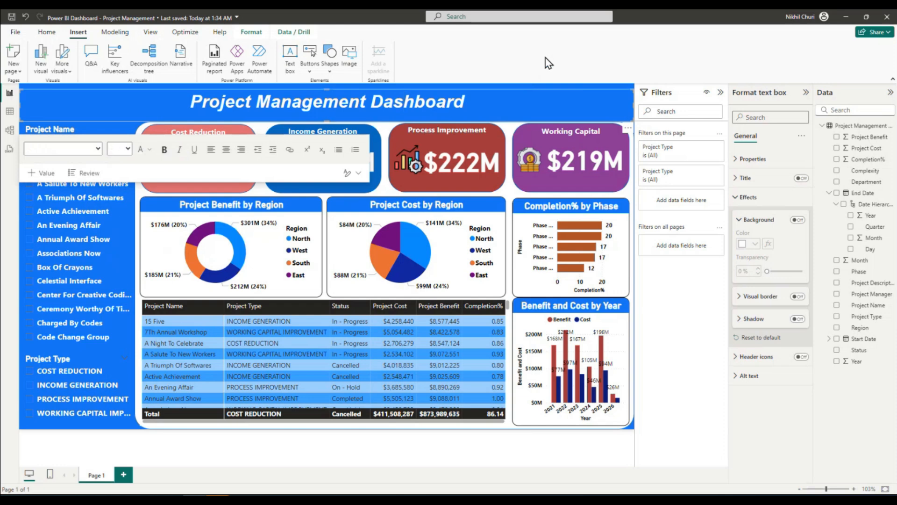
Set the whole dashboard title's font size to 32
{"action": "double_click", "coordinate": [410, 100]}
{"action": "key", "text": "ctrl+a"}
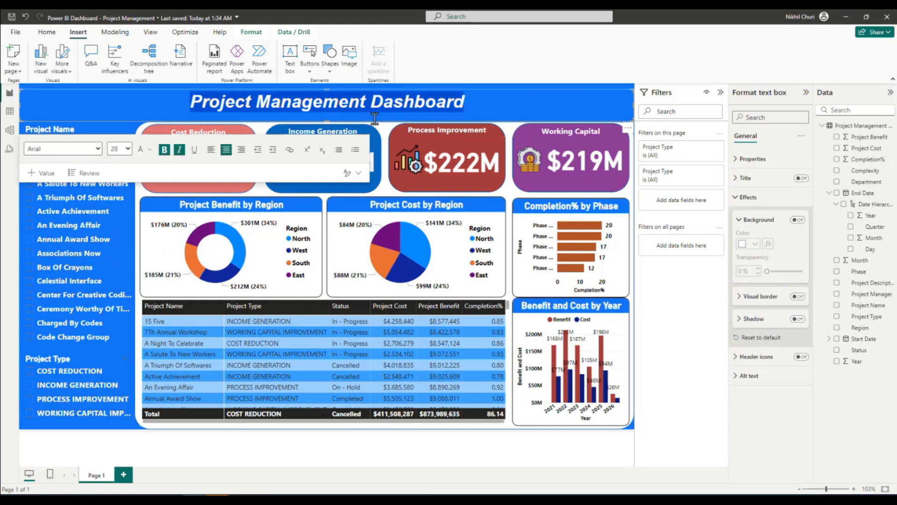
{"action": "left_click", "coordinate": [123, 148]}
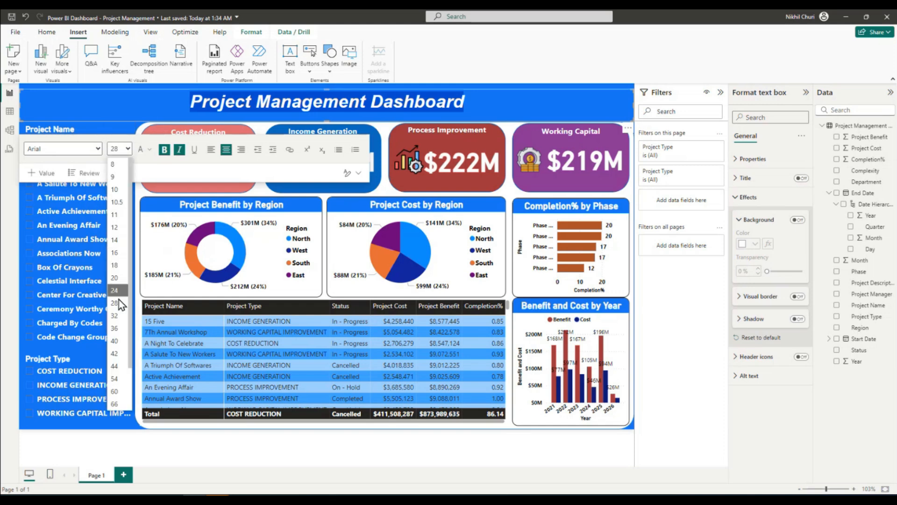
{"action": "left_click", "coordinate": [116, 316]}
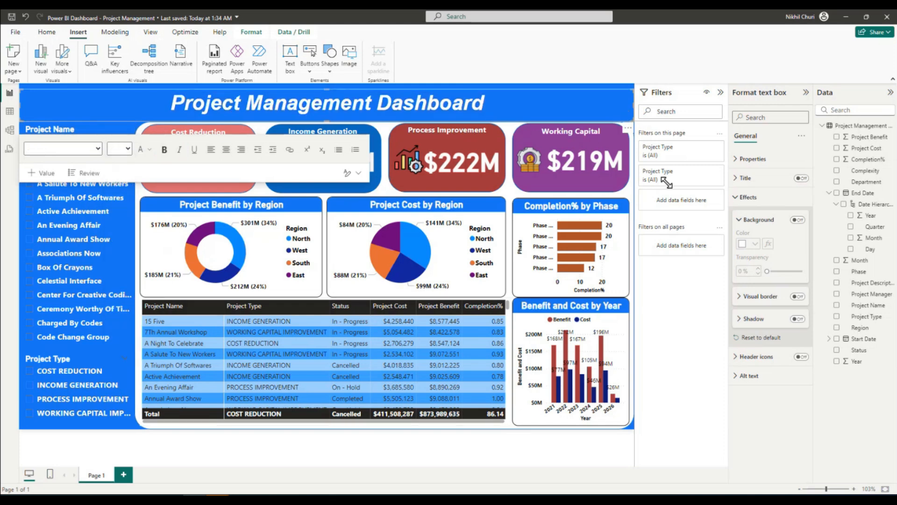
{"action": "left_click", "coordinate": [378, 103]}
{"action": "left_click", "coordinate": [142, 287]}
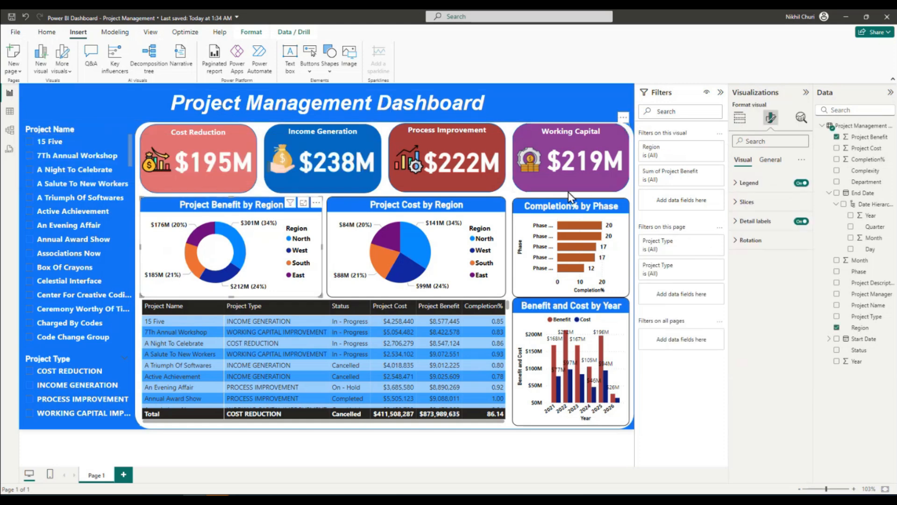
Enlarge the dashboard title's text to size 36
{"action": "left_click", "coordinate": [422, 95]}
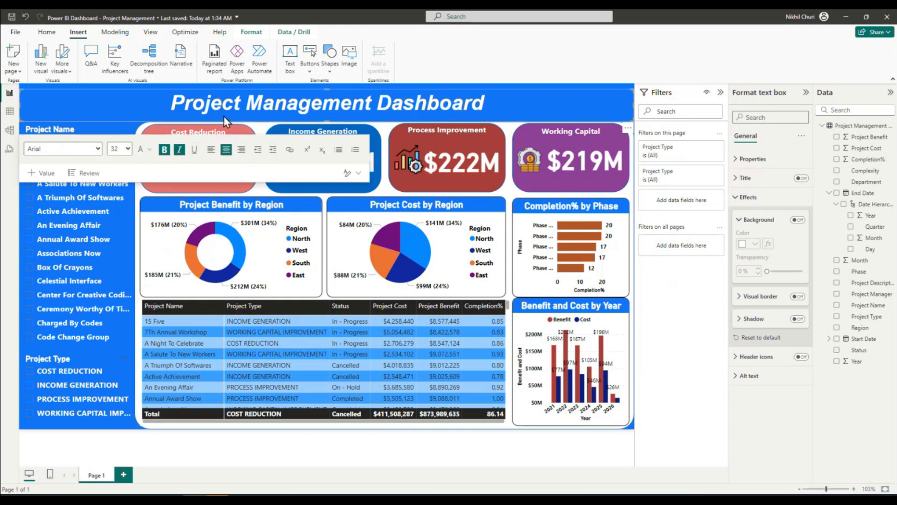
{"action": "left_click", "coordinate": [229, 103]}
{"action": "triple_click", "coordinate": [229, 104]}
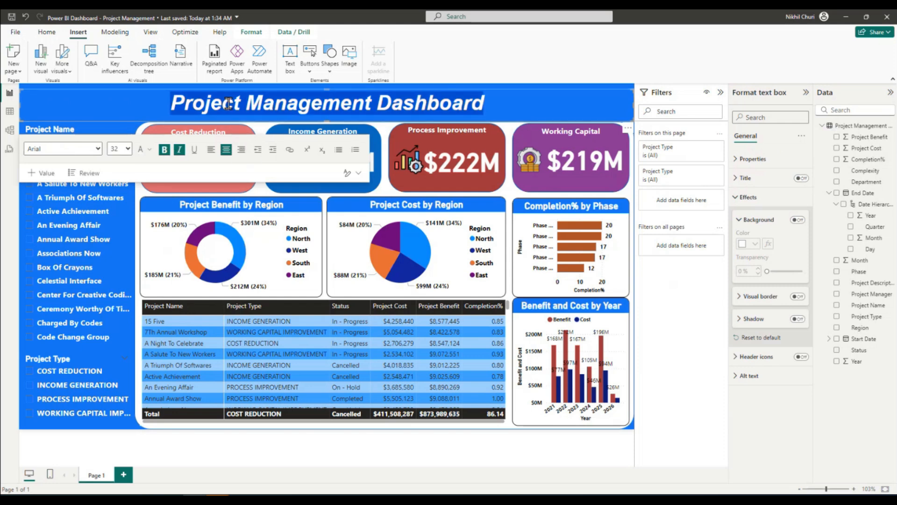
{"action": "left_click", "coordinate": [128, 149]}
{"action": "left_click", "coordinate": [114, 328]}
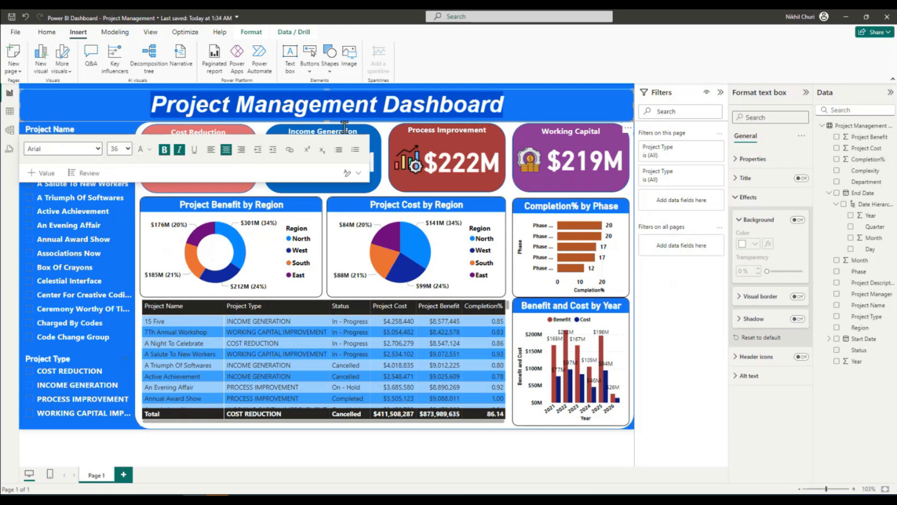
Set the full "Project Management Dashboard" title text to size 40
{"action": "left_click", "coordinate": [446, 95]}
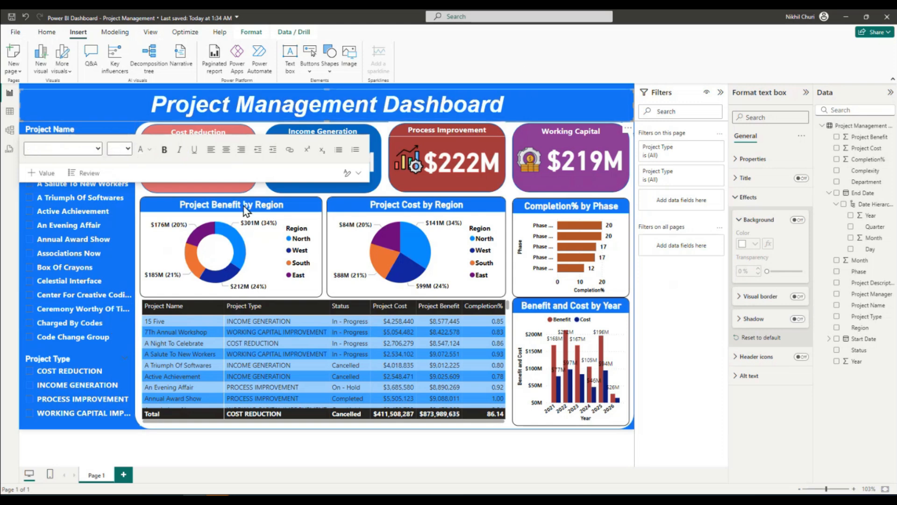
{"action": "key", "text": "ctrl+a"}
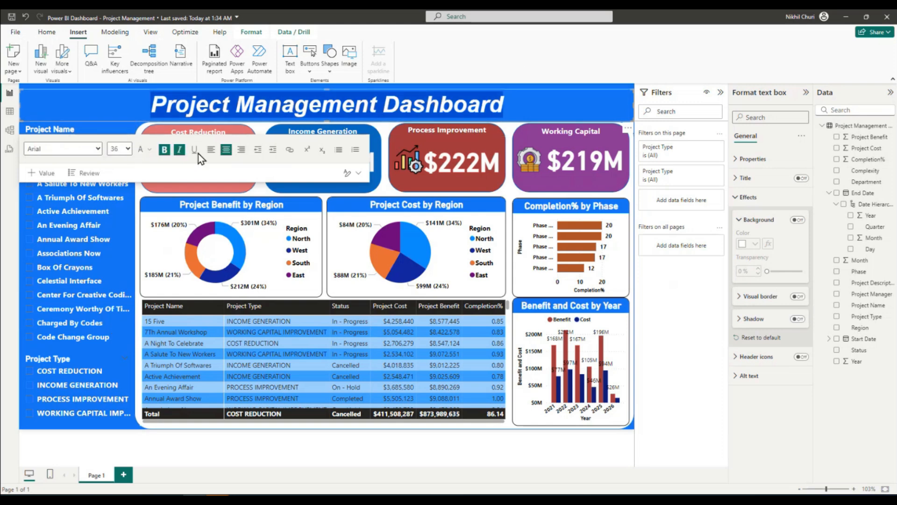
{"action": "left_click", "coordinate": [129, 150]}
{"action": "left_click", "coordinate": [120, 338]}
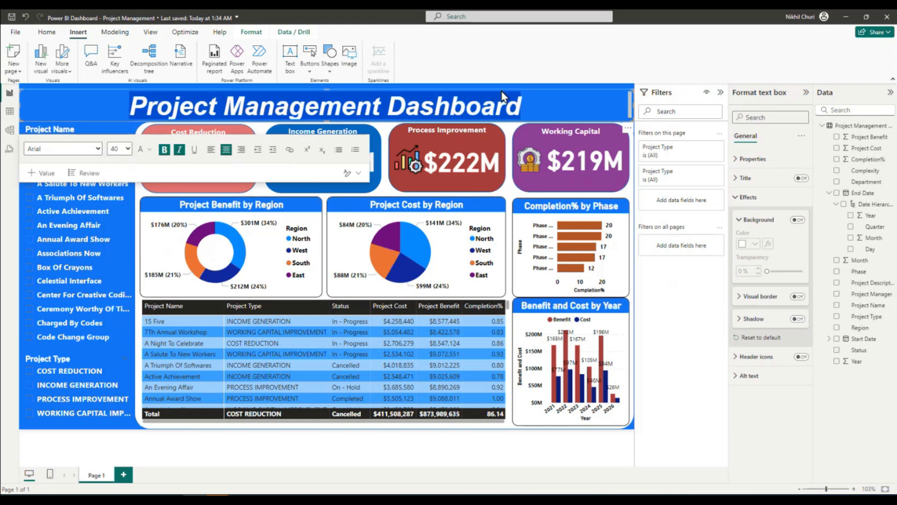
Stretch the title text box up to the top edge of the report page and save the report
{"action": "left_click", "coordinate": [357, 96]}
{"action": "left_click_drag", "start_coordinate": [328, 89], "coordinate": [328, 84]}
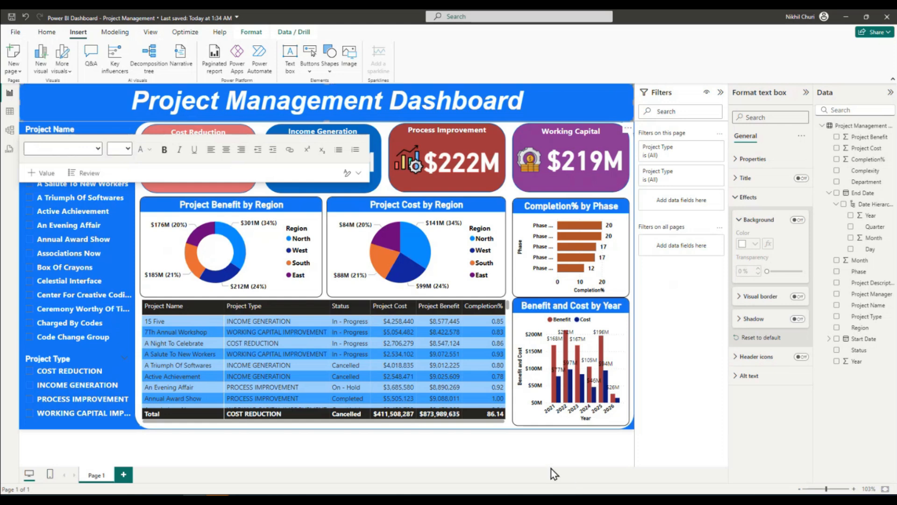
{"action": "left_click", "coordinate": [575, 457]}
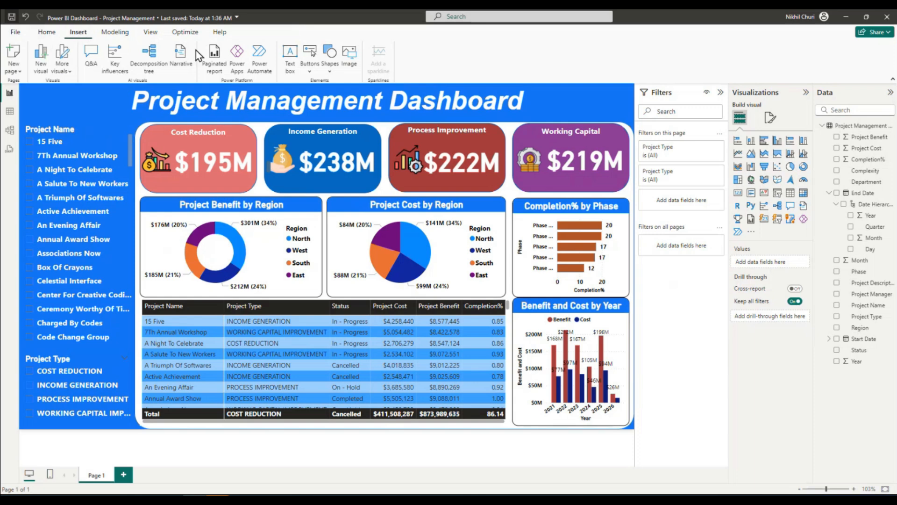
Insert the image project-management.png from the Project Management Dashboard folder onto the report page
{"action": "left_click", "coordinate": [356, 60]}
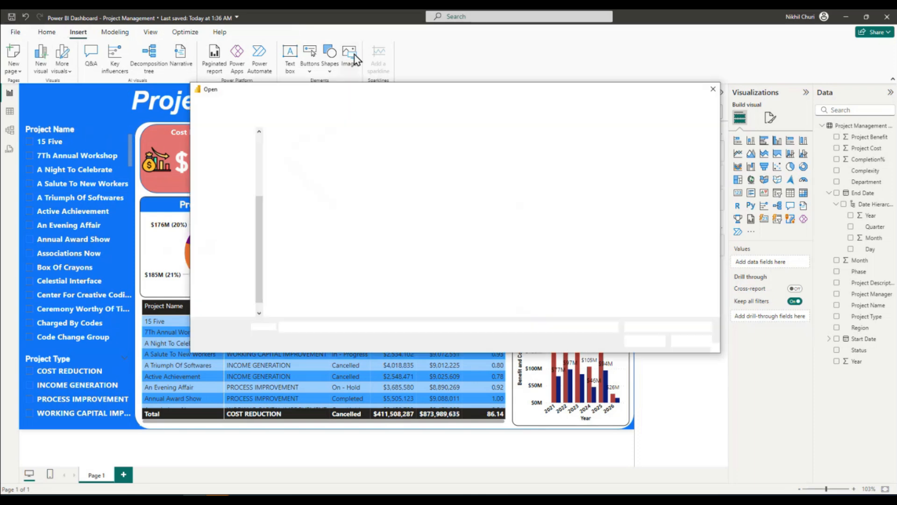
{"action": "left_click", "coordinate": [341, 154]}
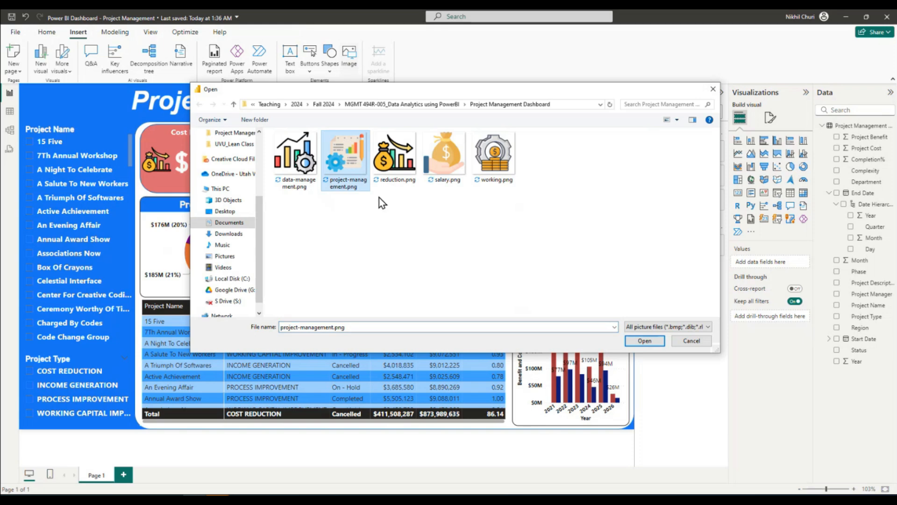
{"action": "left_click", "coordinate": [645, 341]}
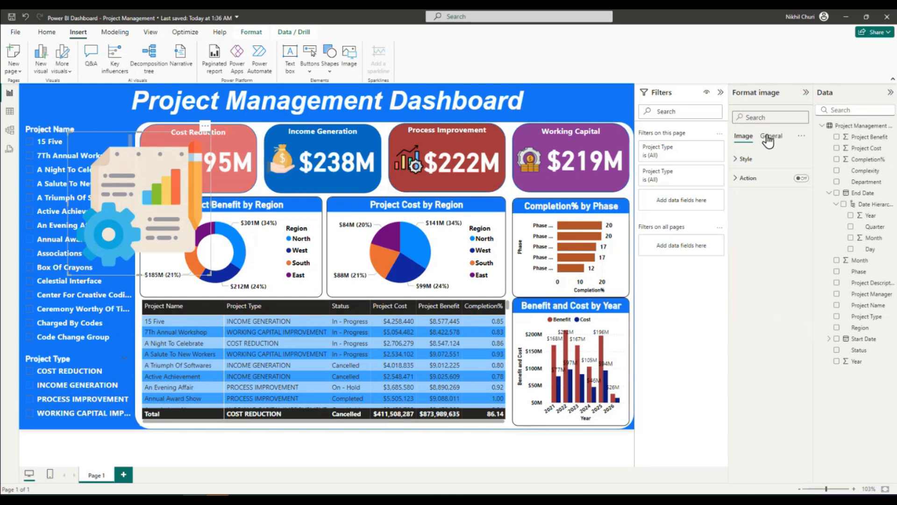
Size the project management icon to 100 by 100 with locked aspect ratio and move it into the header left of the title
{"action": "left_click", "coordinate": [736, 159]}
{"action": "left_click", "coordinate": [736, 160]}
{"action": "left_click", "coordinate": [771, 136]}
{"action": "left_click", "coordinate": [736, 161]}
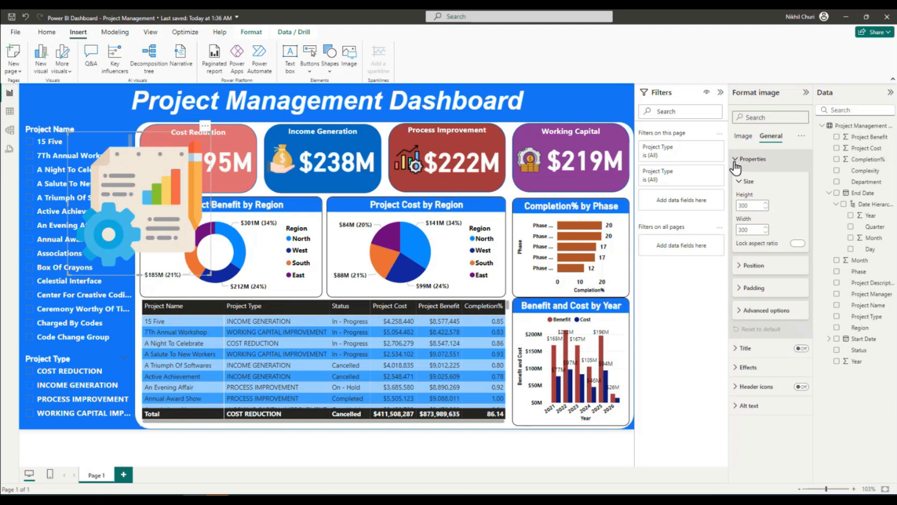
{"action": "type", "text": "100"}
{"action": "key", "text": "Return"}
{"action": "double_click", "coordinate": [750, 230]}
{"action": "type", "text": "100"}
{"action": "key", "text": "Return"}
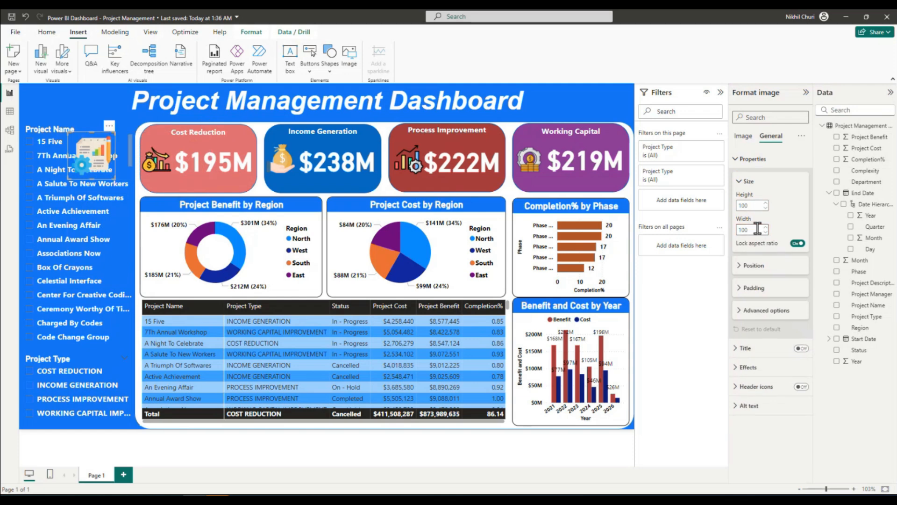
{"action": "left_click_drag", "start_coordinate": [86, 151], "coordinate": [90, 102]}
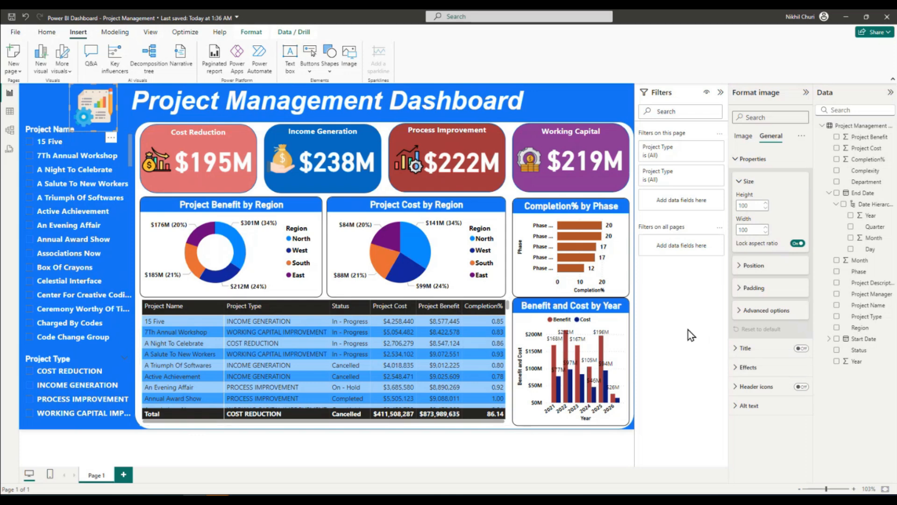
Place a copy of the project management icon in the header right of the title and save the report
{"action": "key", "text": "ctrl+v"}
{"action": "left_click_drag", "start_coordinate": [93, 104], "coordinate": [563, 88]}
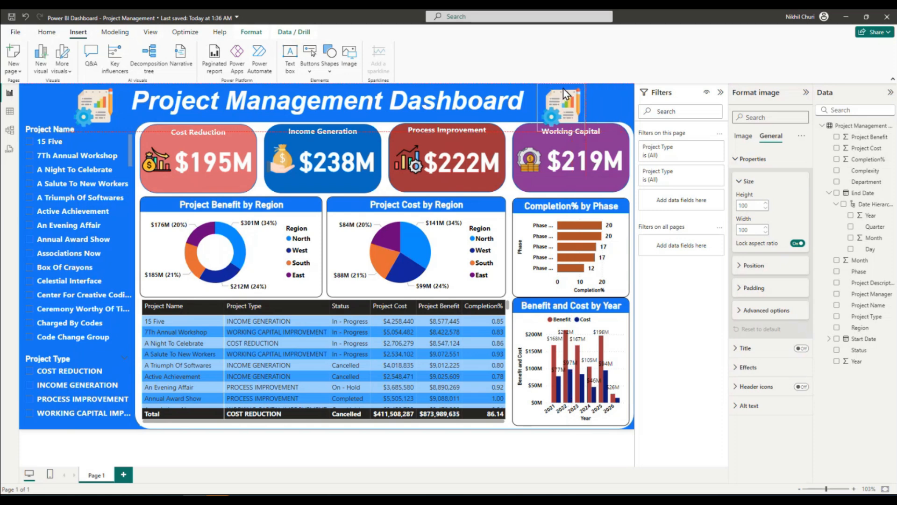
{"action": "left_click_drag", "start_coordinate": [563, 88], "coordinate": [563, 88]}
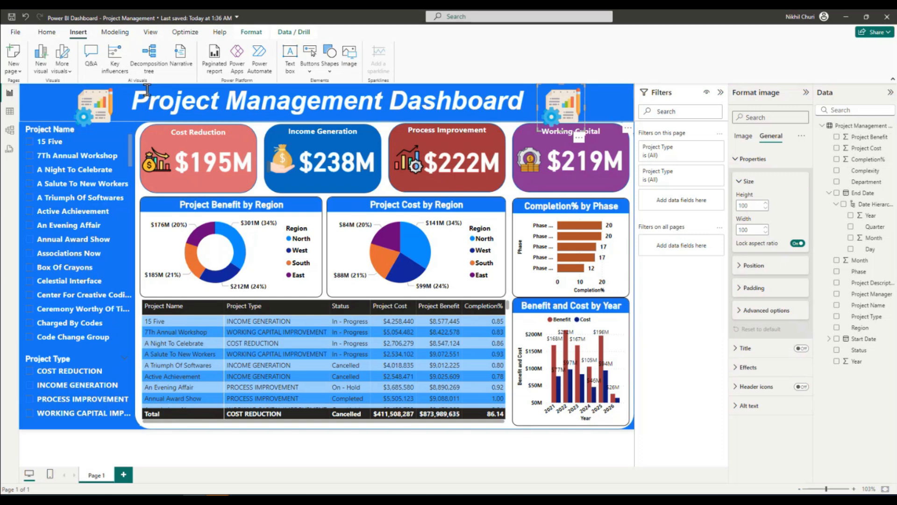
{"action": "left_click", "coordinate": [183, 448]}
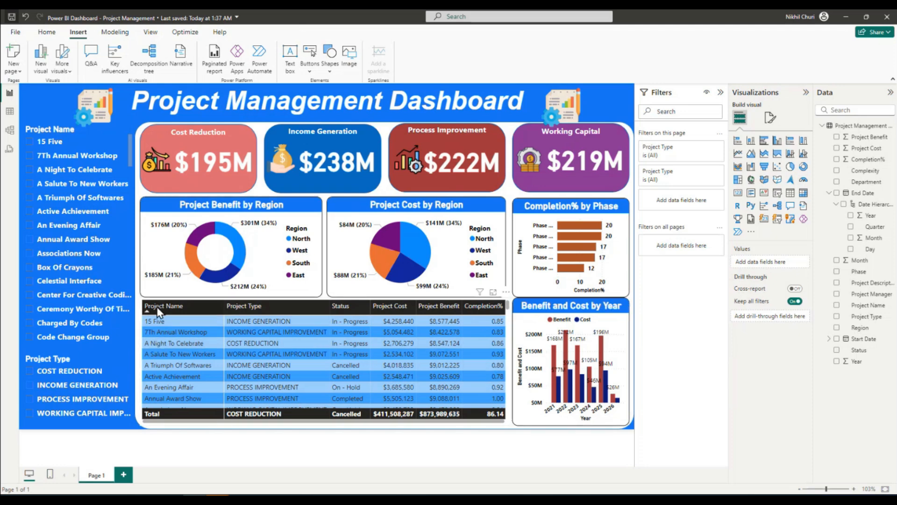
Cross-filter the dashboard by the "A Salute To New Workers" row of the details table and examine its yearly benefit and cost
{"action": "left_click", "coordinate": [156, 354]}
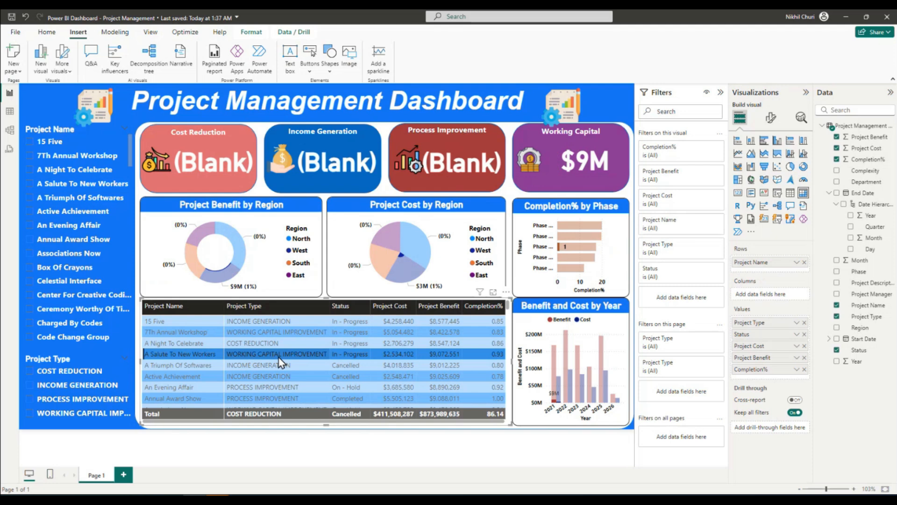
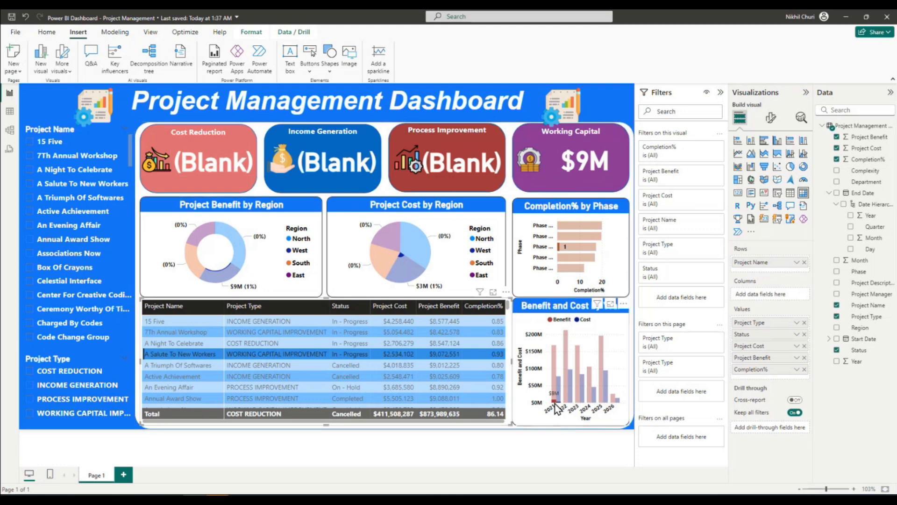
{"action": "mouse_move", "coordinate": [556, 409]}
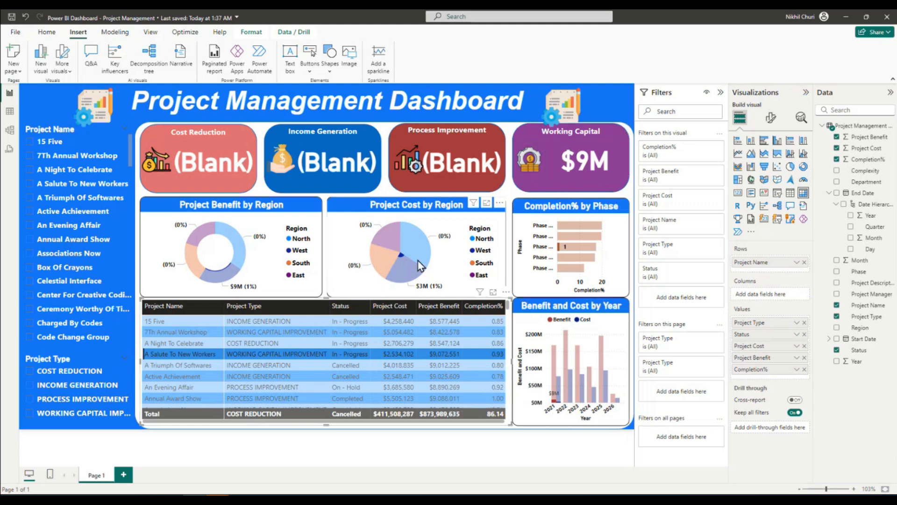
Check cross-filtering with the Active Achievement and An Evening Affair rows of the details table, clear the selection and save the report
{"action": "mouse_move", "coordinate": [401, 259]}
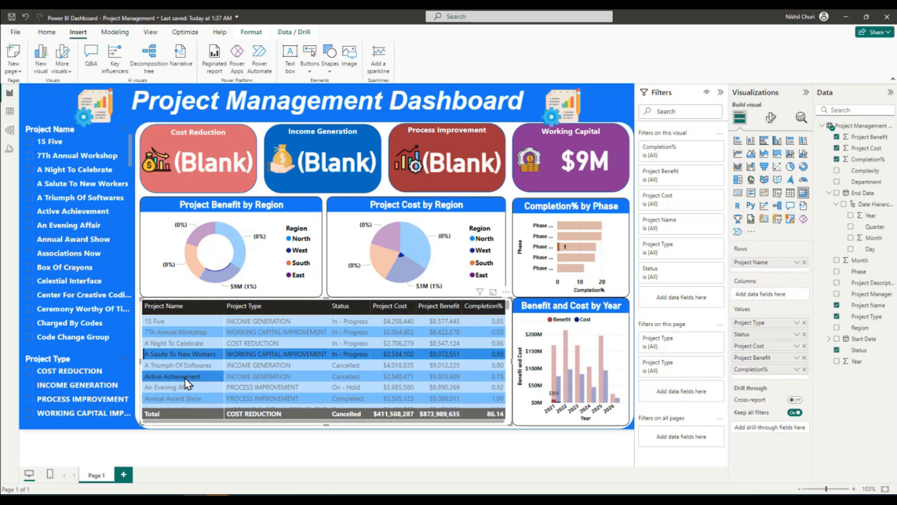
{"action": "left_click", "coordinate": [171, 378]}
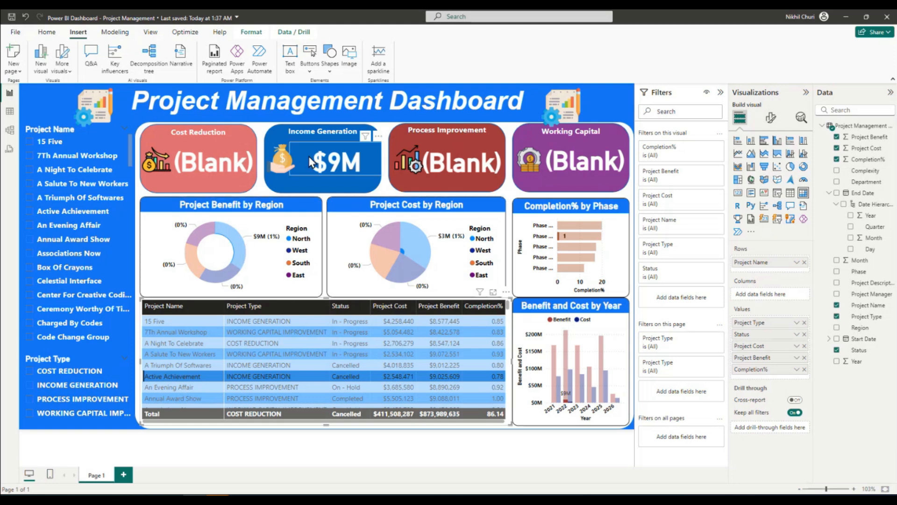
{"action": "mouse_move", "coordinate": [561, 239]}
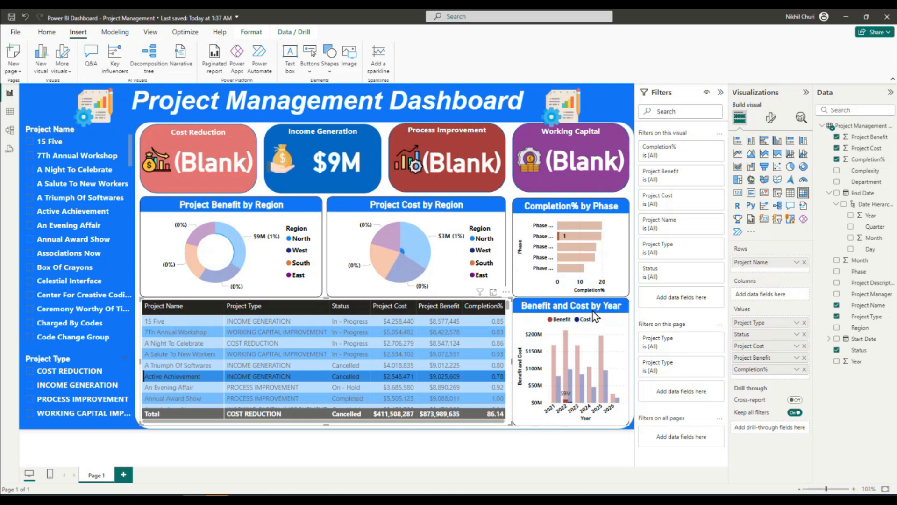
{"action": "left_click", "coordinate": [287, 387]}
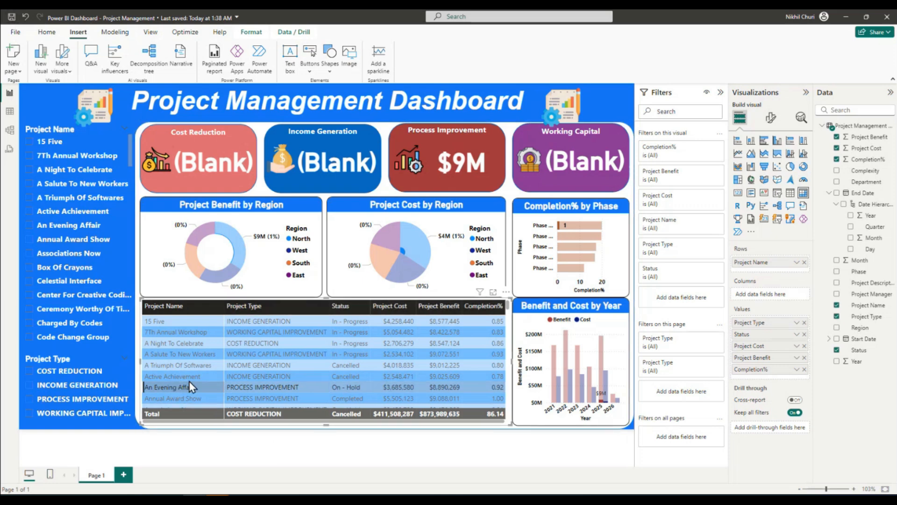
{"action": "left_click", "coordinate": [170, 390]}
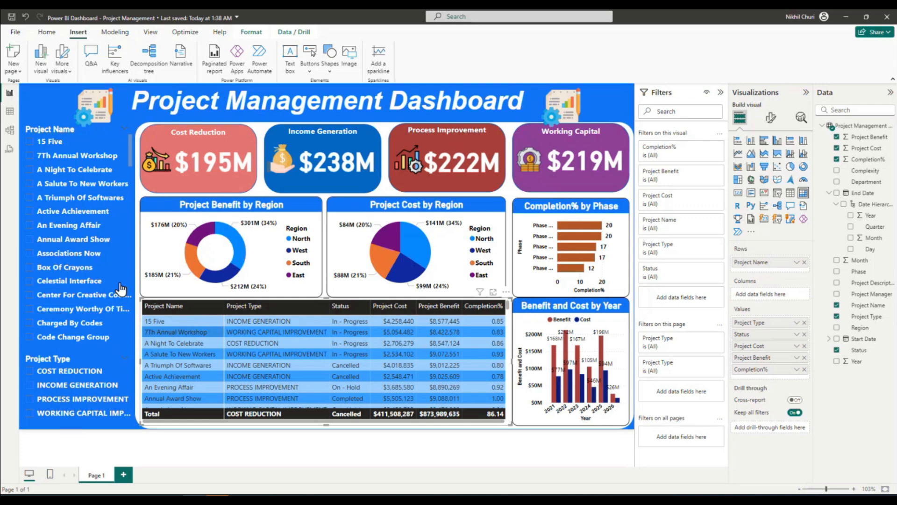
{"action": "left_click", "coordinate": [11, 17]}
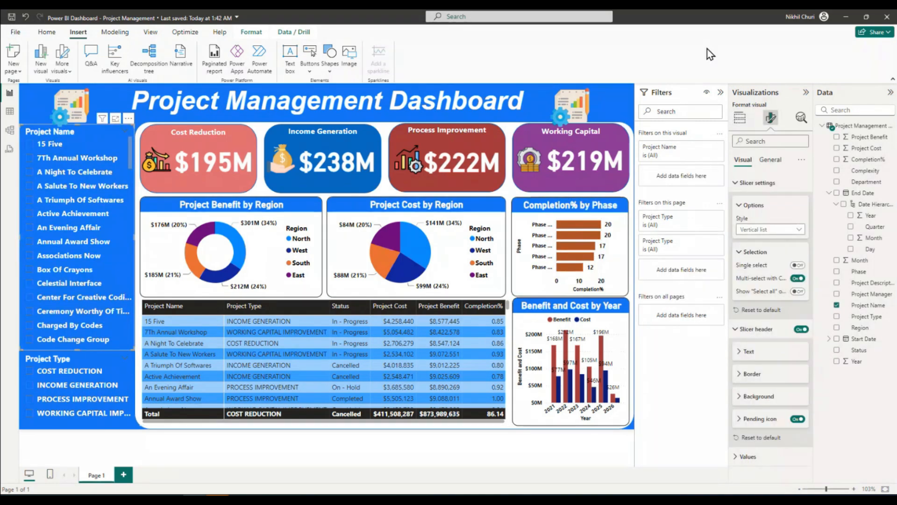
Swap the two slicers so that Project Type sits directly below the header with Project Name underneath it
{"action": "left_click", "coordinate": [74, 108]}
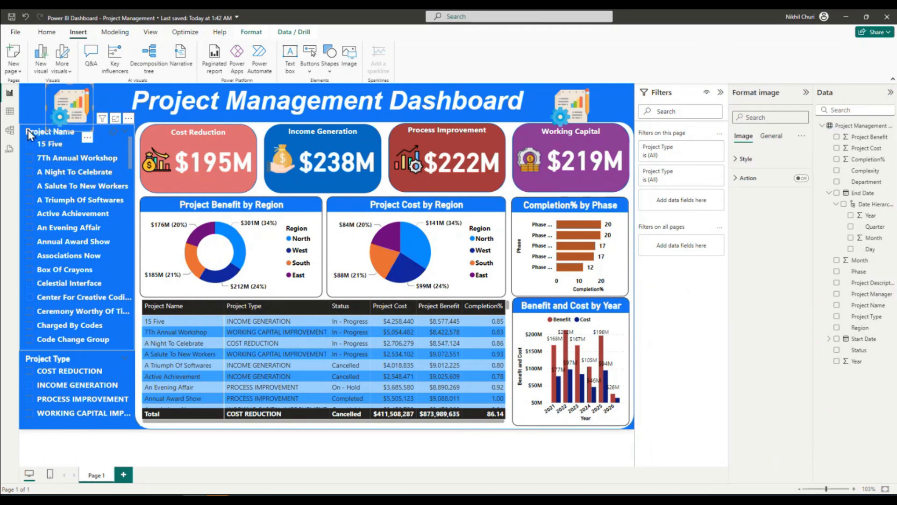
{"action": "left_click", "coordinate": [92, 364]}
{"action": "left_click_drag", "start_coordinate": [92, 364], "coordinate": [156, 122]}
{"action": "left_click_drag", "start_coordinate": [38, 131], "coordinate": [37, 209]}
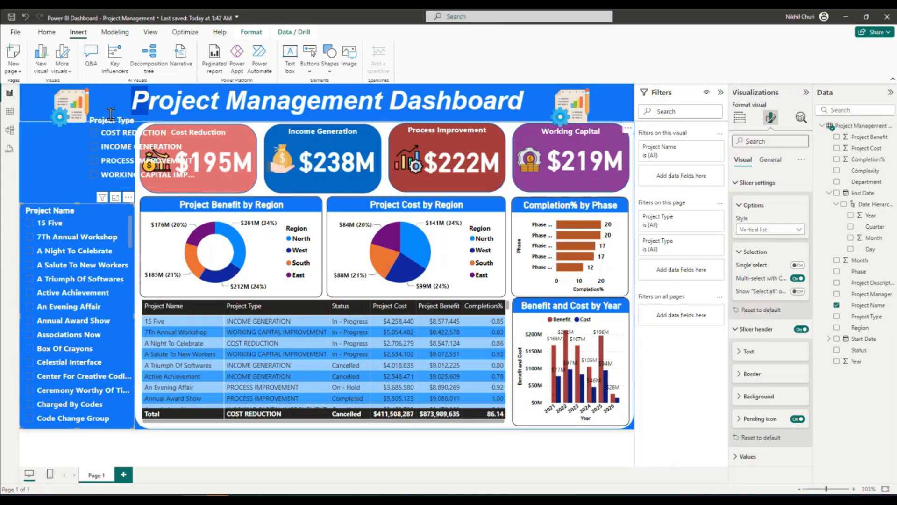
{"action": "left_click", "coordinate": [127, 118]}
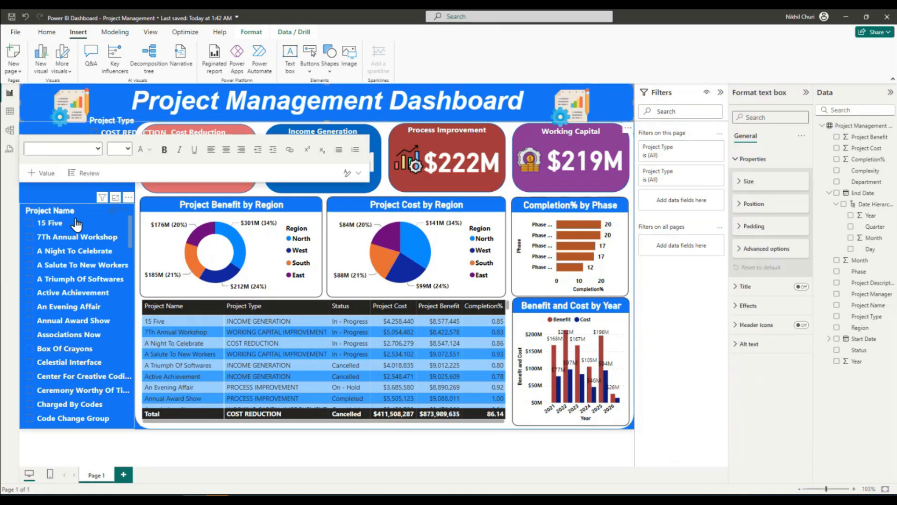
{"action": "left_click", "coordinate": [40, 192]}
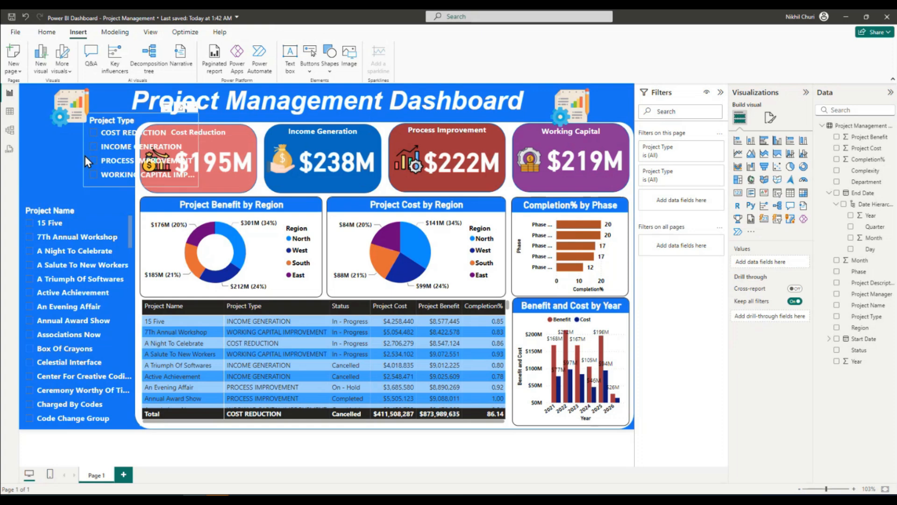
{"action": "left_click_drag", "start_coordinate": [59, 182], "coordinate": [22, 170]}
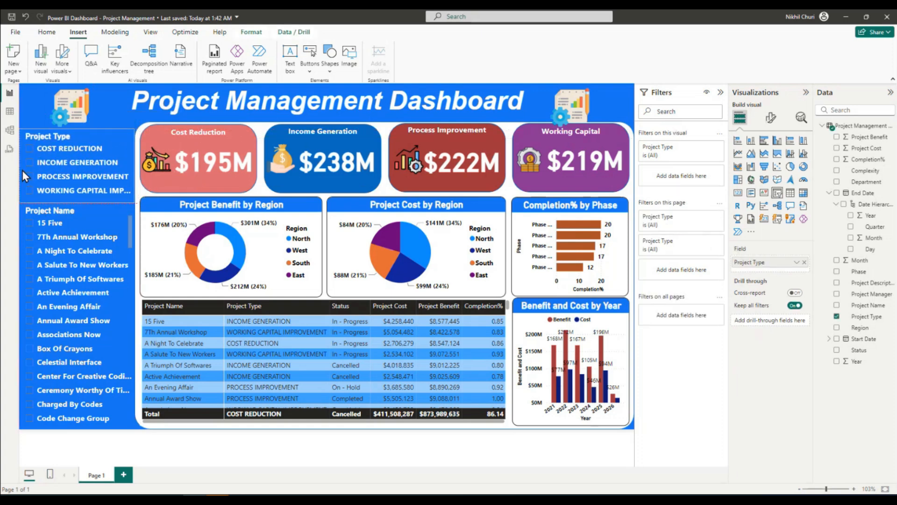
{"action": "left_click_drag", "start_coordinate": [21, 171], "coordinate": [21, 173]}
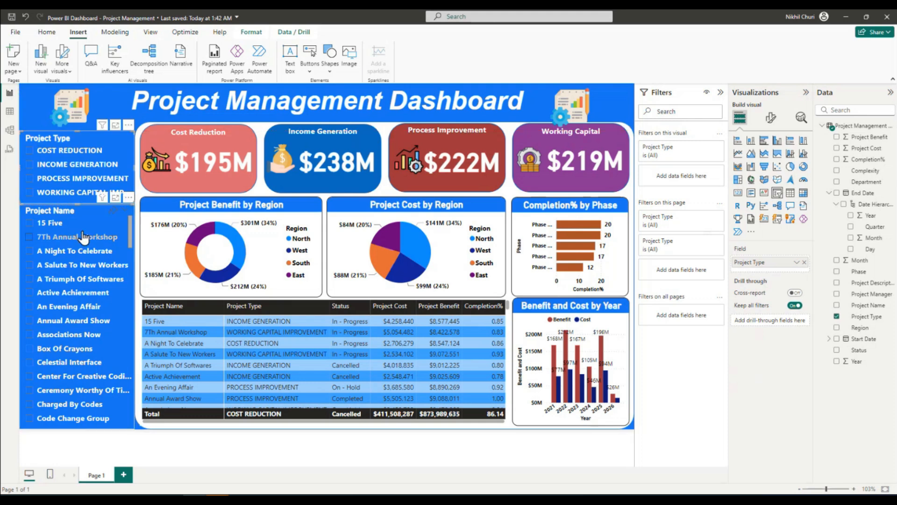
Move the two project management icons outward to the opposite ends of the header
{"action": "left_click_drag", "start_coordinate": [74, 102], "coordinate": [50, 103]}
{"action": "left_click_drag", "start_coordinate": [589, 104], "coordinate": [628, 104]}
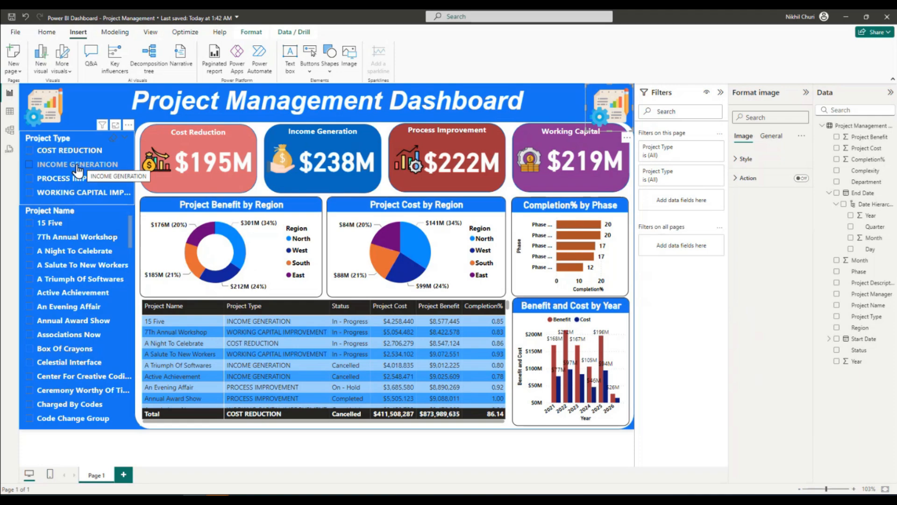
Filter the dashboard by the PROCESS IMPROVEMENT project type and look through the projects in the details table
{"action": "left_click", "coordinate": [29, 179]}
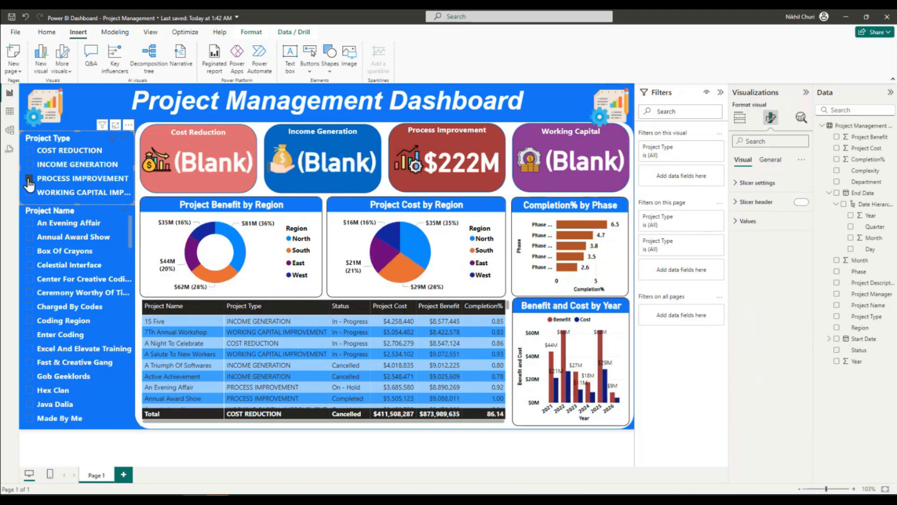
{"action": "scroll", "coordinate": [217, 356], "scroll_direction": "down", "scroll_amount": 5}
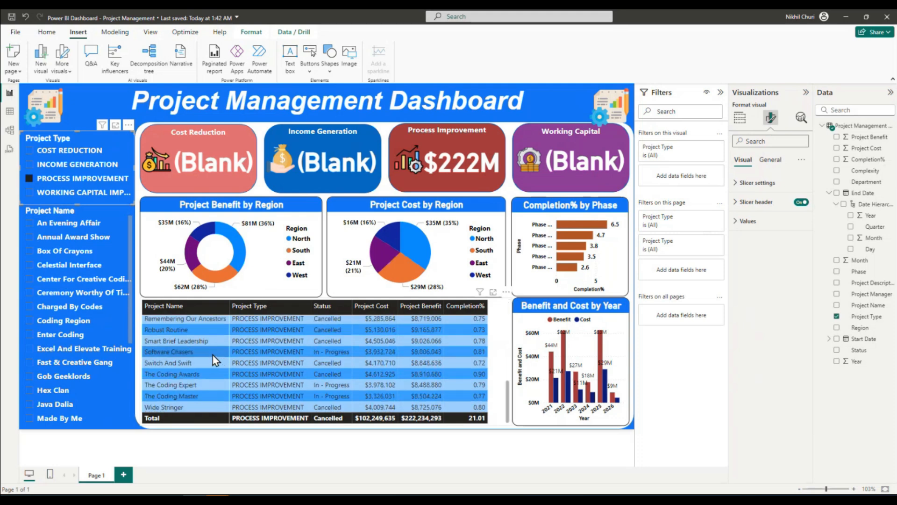
{"action": "scroll", "coordinate": [215, 360], "scroll_direction": "up", "scroll_amount": 5}
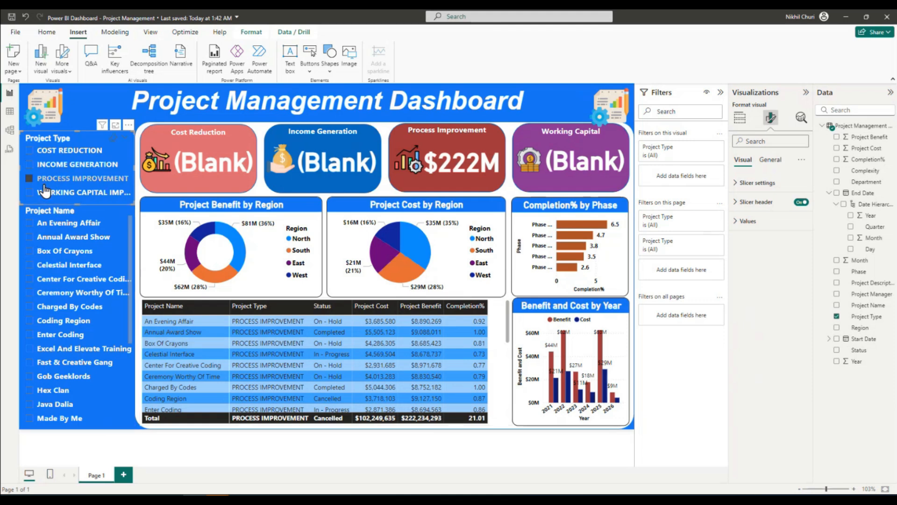
Filter by the project Center For Creative Coding, examine its yearly benefit, cost and completion, and clear both slicers
{"action": "left_click", "coordinate": [29, 281]}
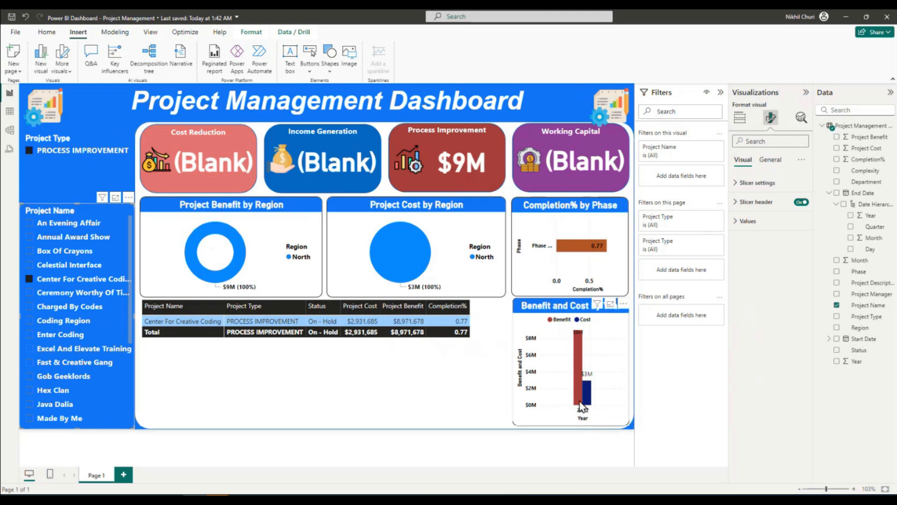
{"action": "mouse_move", "coordinate": [584, 402]}
{"action": "mouse_move", "coordinate": [579, 342]}
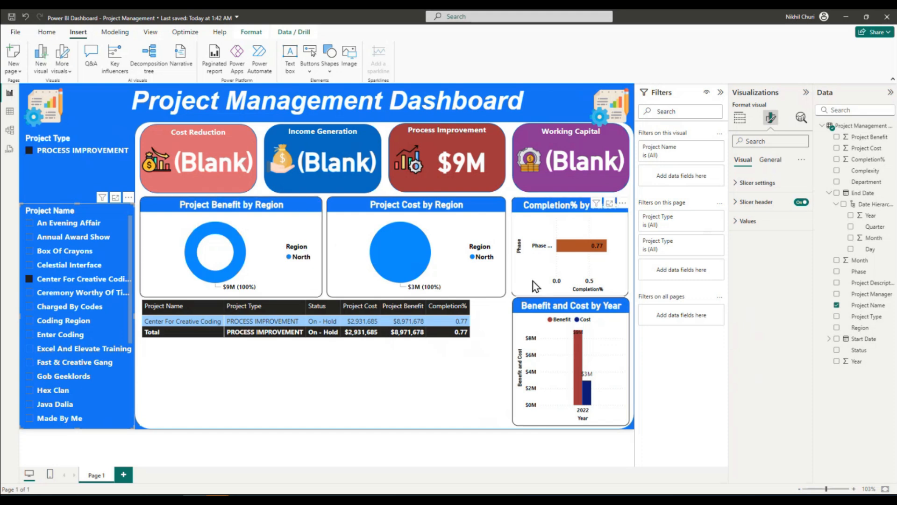
{"action": "mouse_move", "coordinate": [580, 250]}
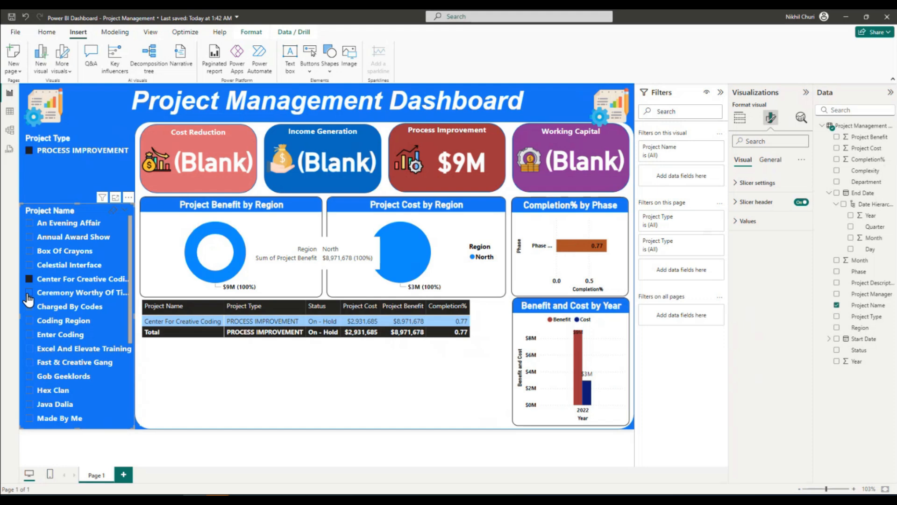
{"action": "left_click", "coordinate": [29, 150]}
{"action": "left_click", "coordinate": [29, 376]}
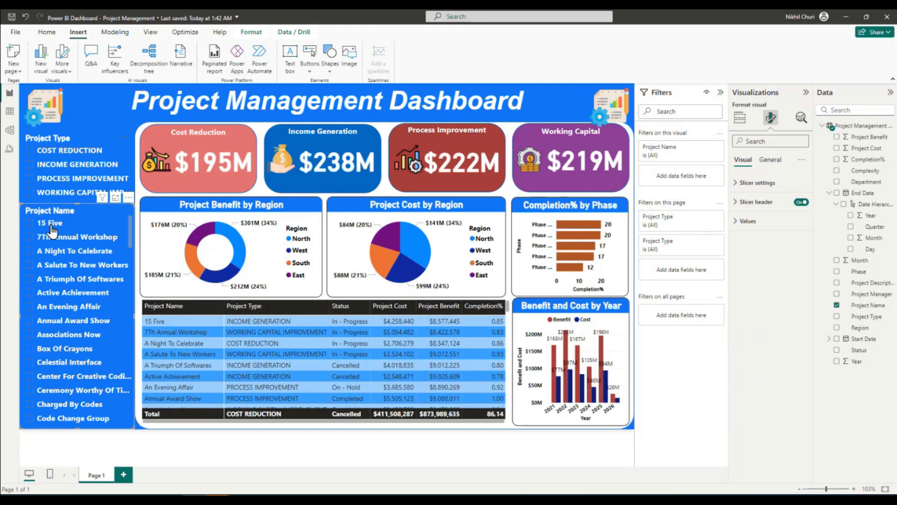
Filter the dashboard by the WORKING CAPITAL IMPROVEMENT project type and look through its projects in the details table
{"action": "left_click", "coordinate": [29, 194]}
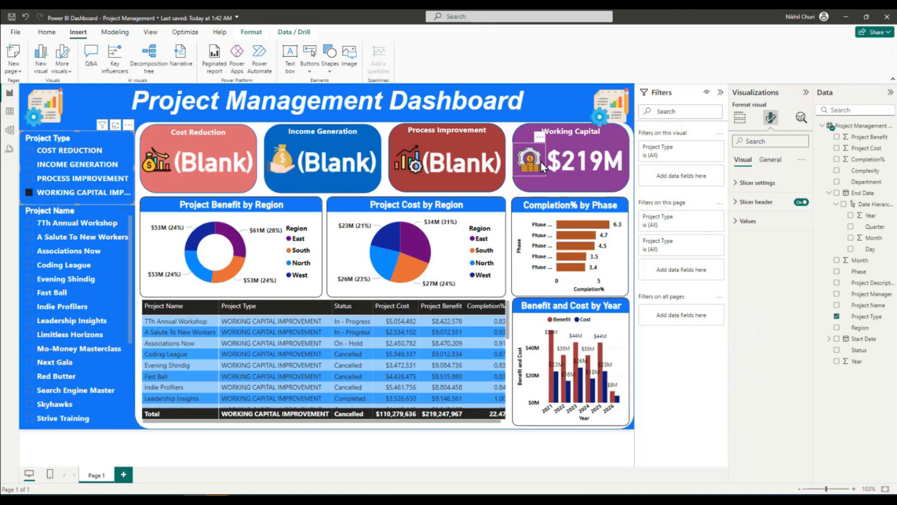
{"action": "scroll", "coordinate": [73, 281], "scroll_direction": "down", "scroll_amount": 5}
{"action": "scroll", "coordinate": [74, 290], "scroll_direction": "up", "scroll_amount": 5}
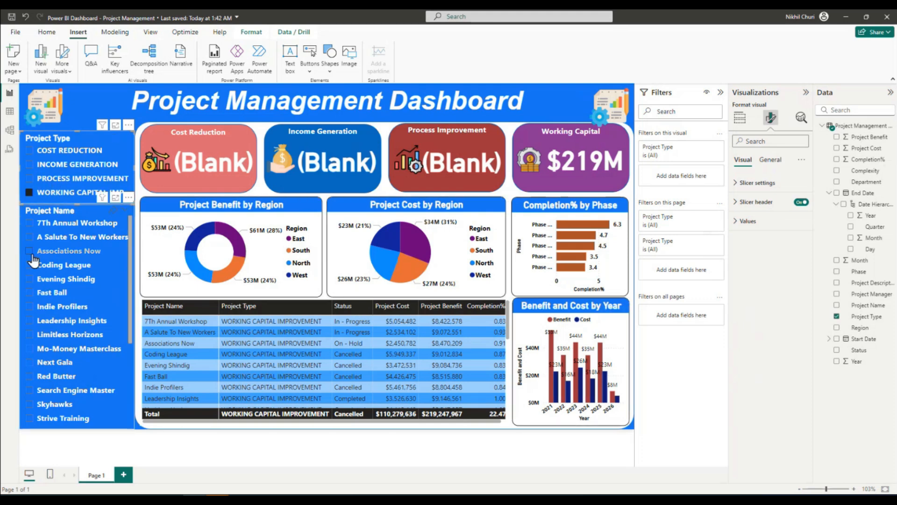
Filter by the project Red Butter, examine its benefit and cost by year and region, and clear both slicers
{"action": "left_click", "coordinate": [29, 376]}
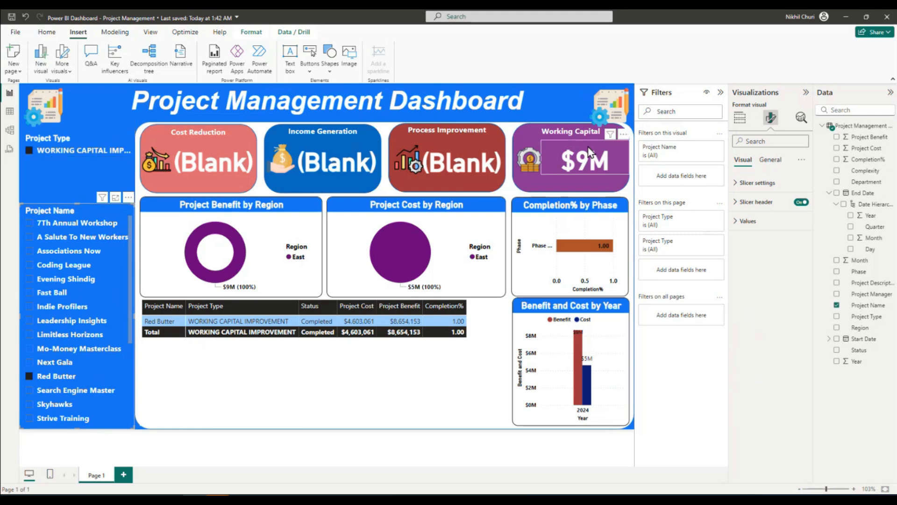
{"action": "mouse_move", "coordinate": [579, 354]}
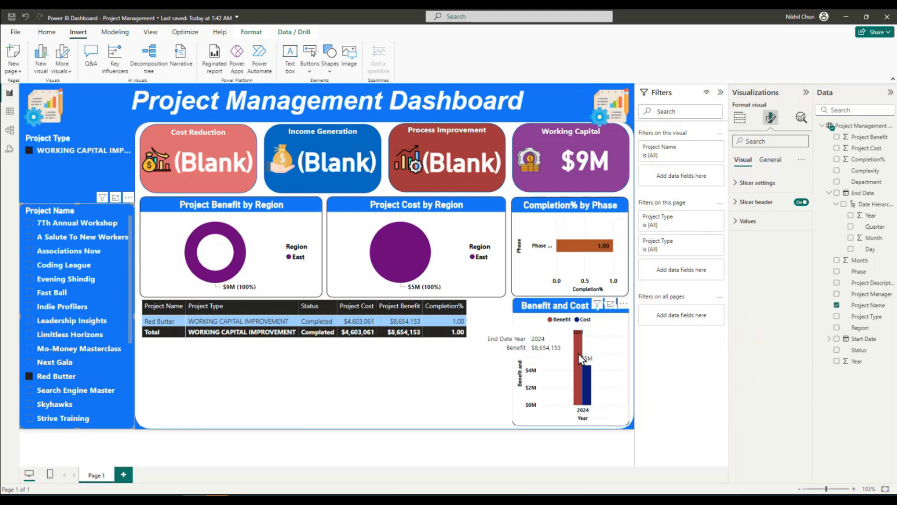
{"action": "mouse_move", "coordinate": [593, 384]}
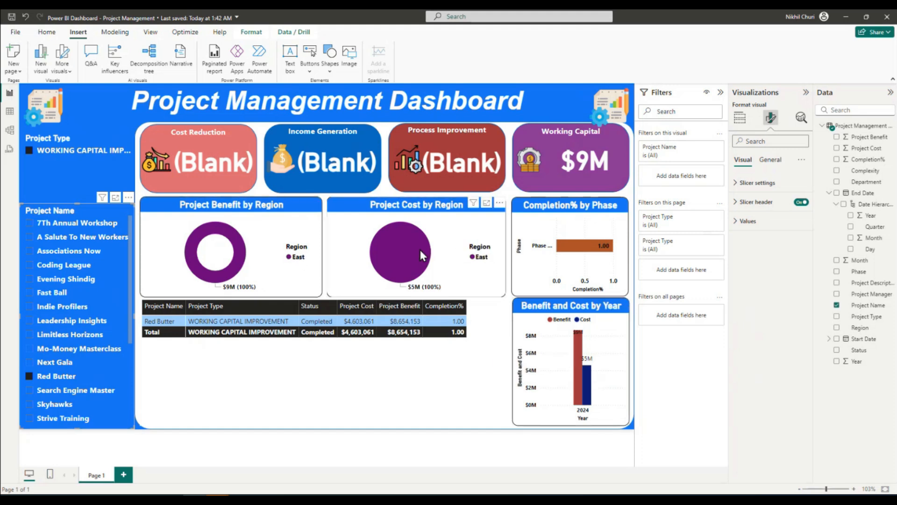
{"action": "left_click", "coordinate": [29, 379]}
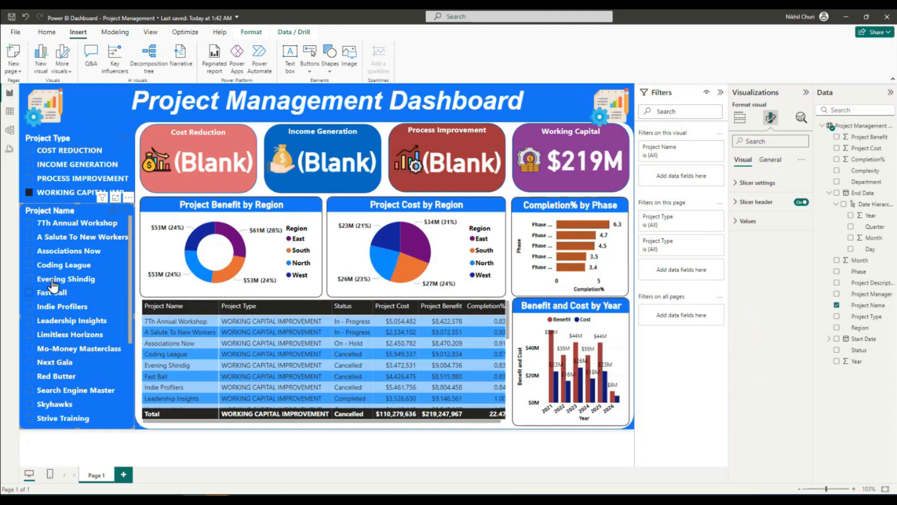
{"action": "left_click", "coordinate": [29, 193]}
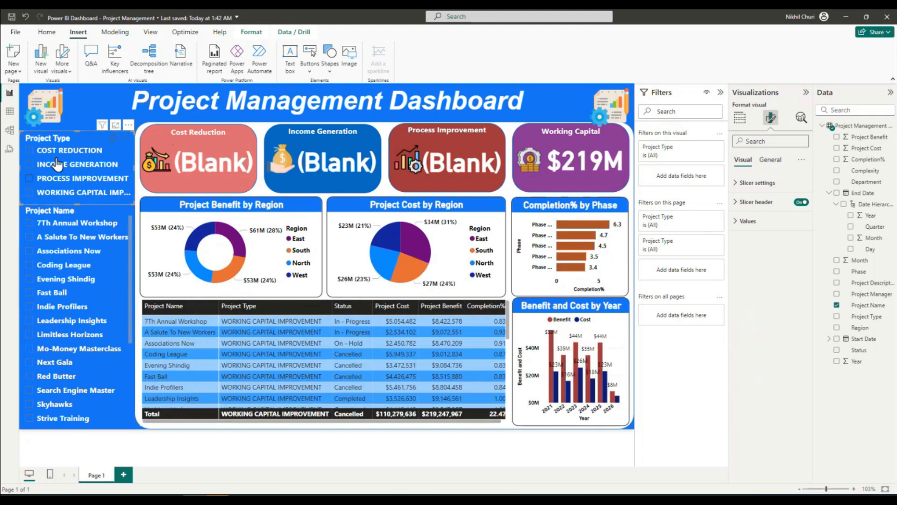
Filter by the INCOME GENERATION project type, look through the details table, and briefly cross-filter by its Debug Entity row
{"action": "left_click", "coordinate": [29, 164]}
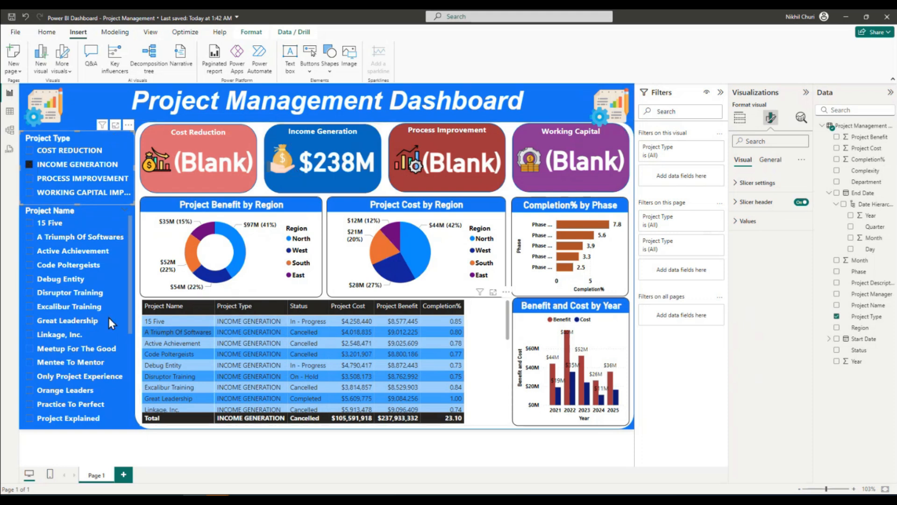
{"action": "scroll", "coordinate": [108, 318], "scroll_direction": "down", "scroll_amount": 4}
{"action": "scroll", "coordinate": [100, 299], "scroll_direction": "up", "scroll_amount": 4}
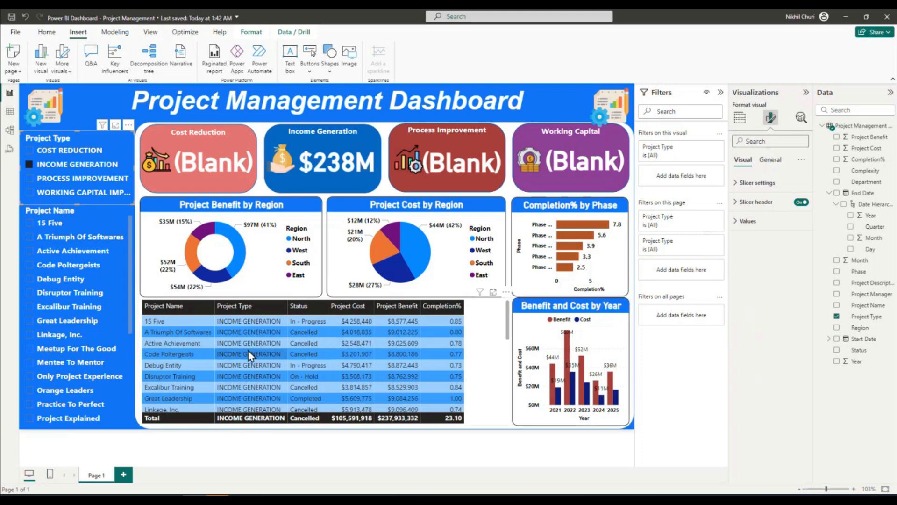
{"action": "left_click", "coordinate": [157, 368]}
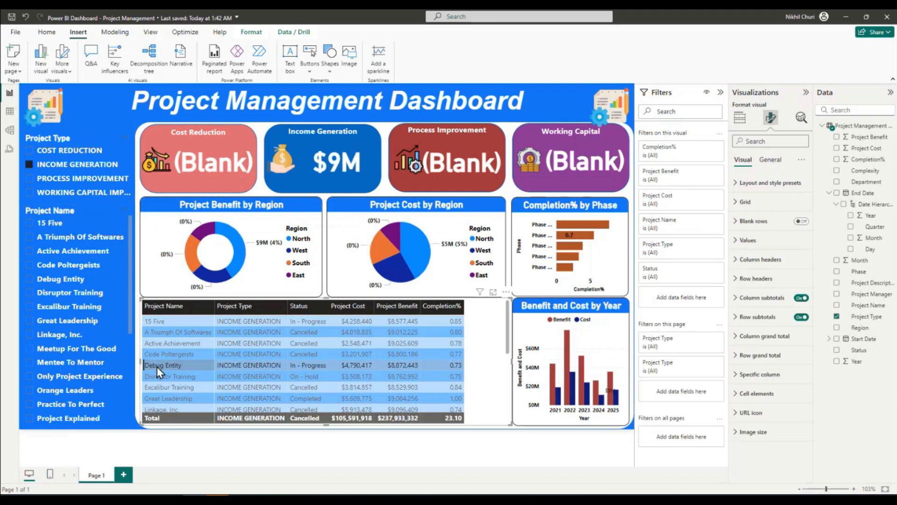
{"action": "left_click", "coordinate": [158, 368]}
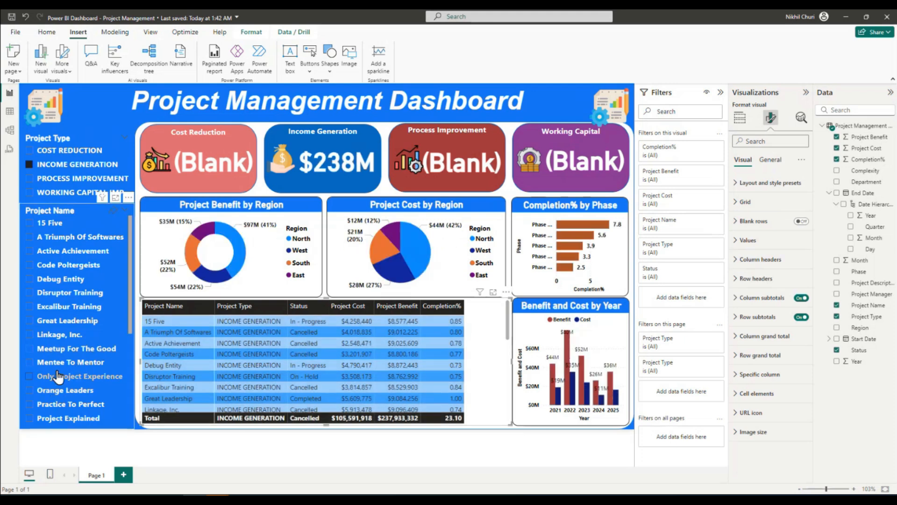
Filter the Project Name slicer by Debug Entity and by Disruptor Training in turn, examining each project's completion, benefit and cost
{"action": "left_click", "coordinate": [60, 280]}
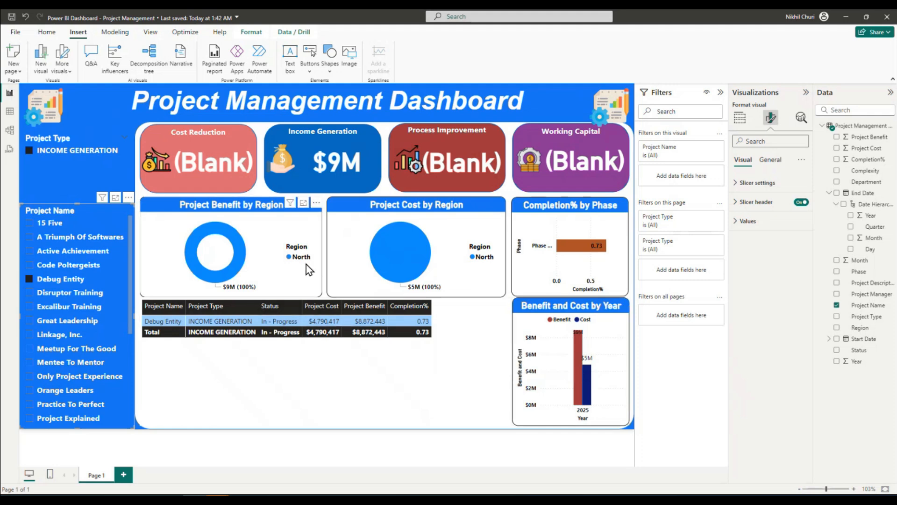
{"action": "mouse_move", "coordinate": [574, 251]}
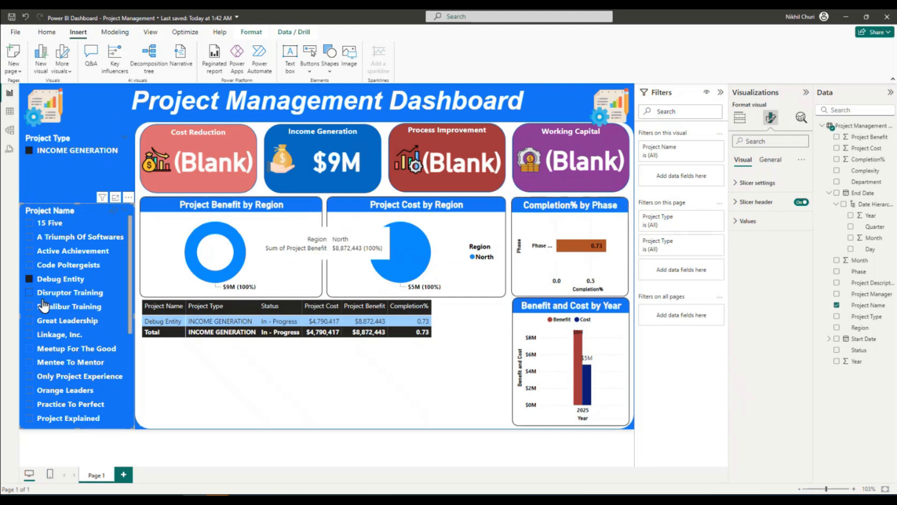
{"action": "left_click", "coordinate": [29, 278]}
{"action": "left_click", "coordinate": [29, 293]}
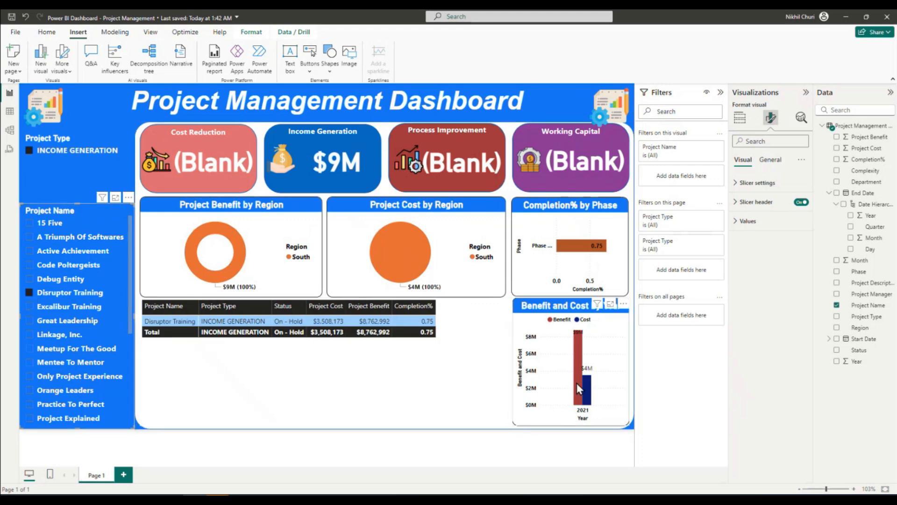
{"action": "mouse_move", "coordinate": [576, 383]}
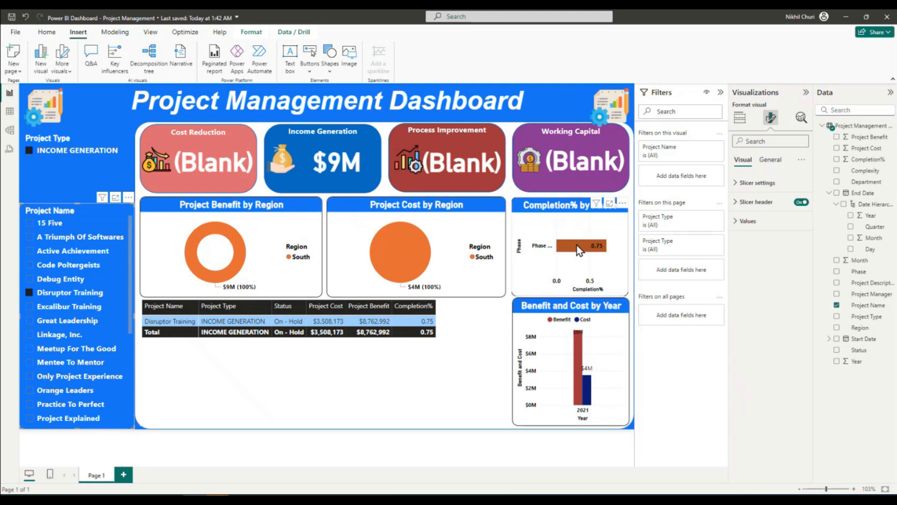
Clear both slicers, filter the dashboard by the COST REDUCTION project type and look through its projects in the details table
{"action": "left_click", "coordinate": [30, 293]}
{"action": "left_click", "coordinate": [29, 165]}
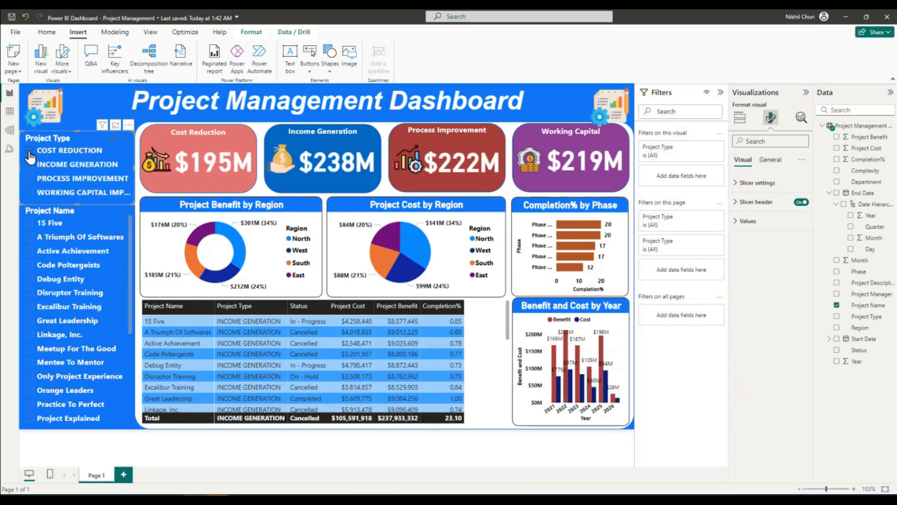
{"action": "left_click", "coordinate": [29, 154]}
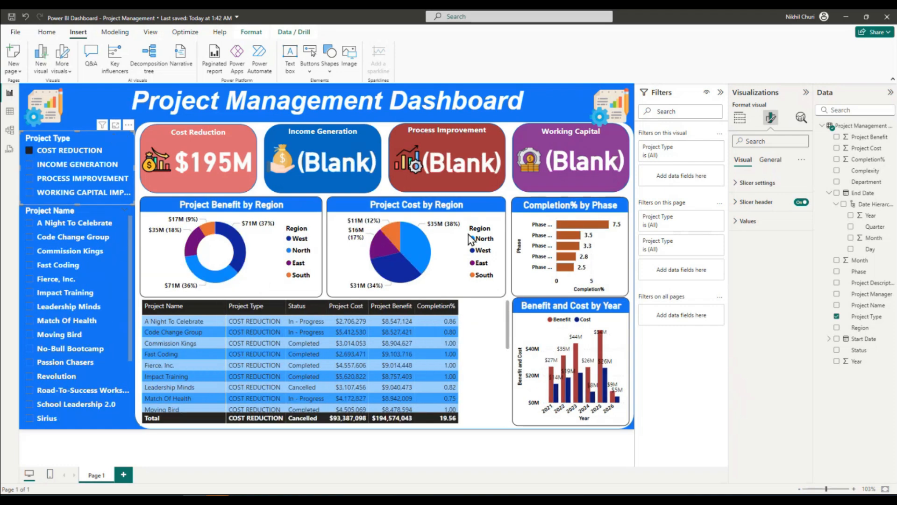
{"action": "scroll", "coordinate": [214, 363], "scroll_direction": "down", "scroll_amount": 4}
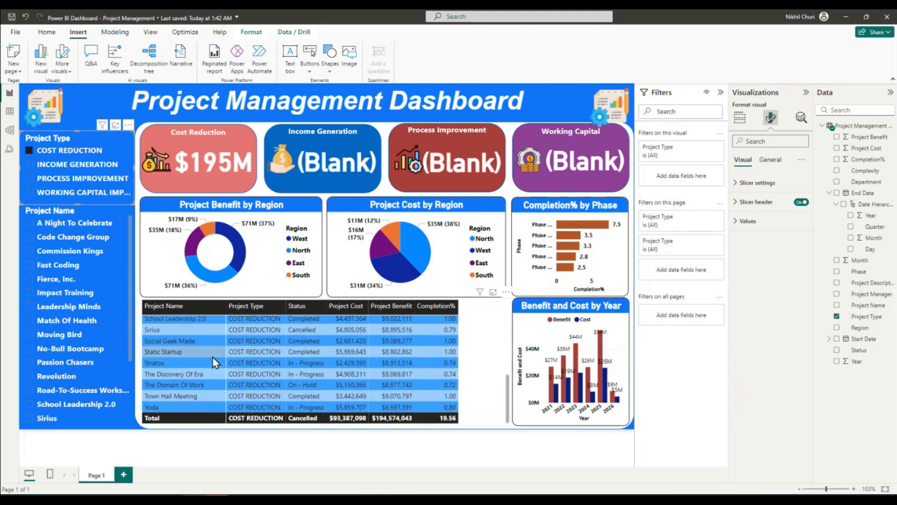
{"action": "scroll", "coordinate": [214, 361], "scroll_direction": "up", "scroll_amount": 4}
{"action": "scroll", "coordinate": [82, 251], "scroll_direction": "down", "scroll_amount": 3}
{"action": "scroll", "coordinate": [80, 253], "scroll_direction": "up", "scroll_amount": 3}
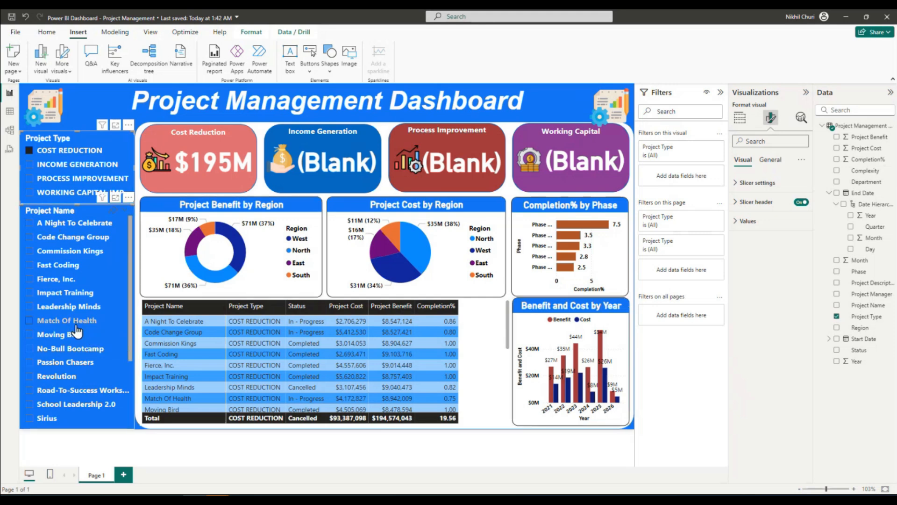
Filter by the project Moving Bird, examine its completion, region, benefit and cost, and clear both slicers
{"action": "left_click", "coordinate": [30, 334]}
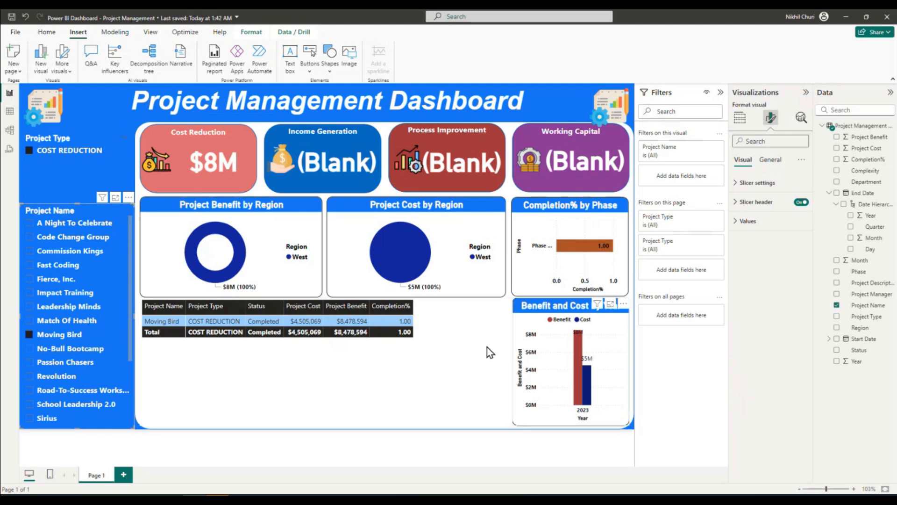
{"action": "mouse_move", "coordinate": [579, 353]}
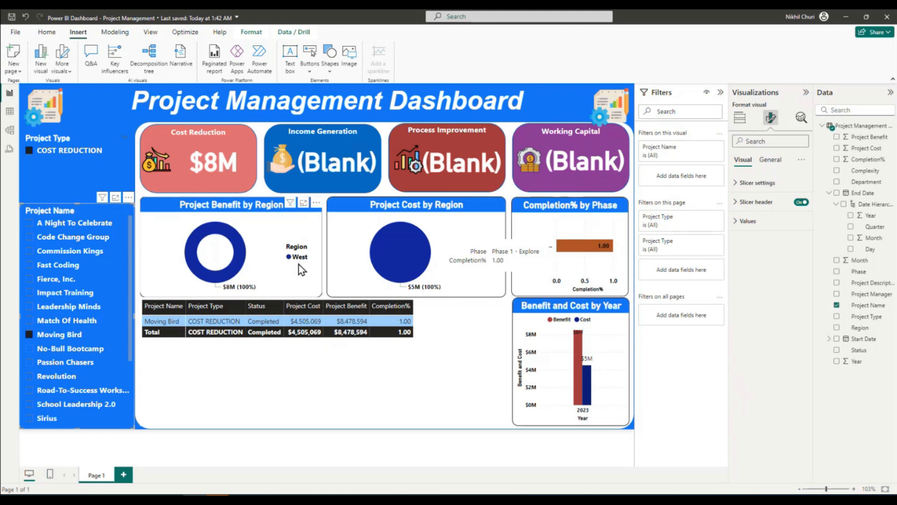
{"action": "left_click", "coordinate": [29, 335]}
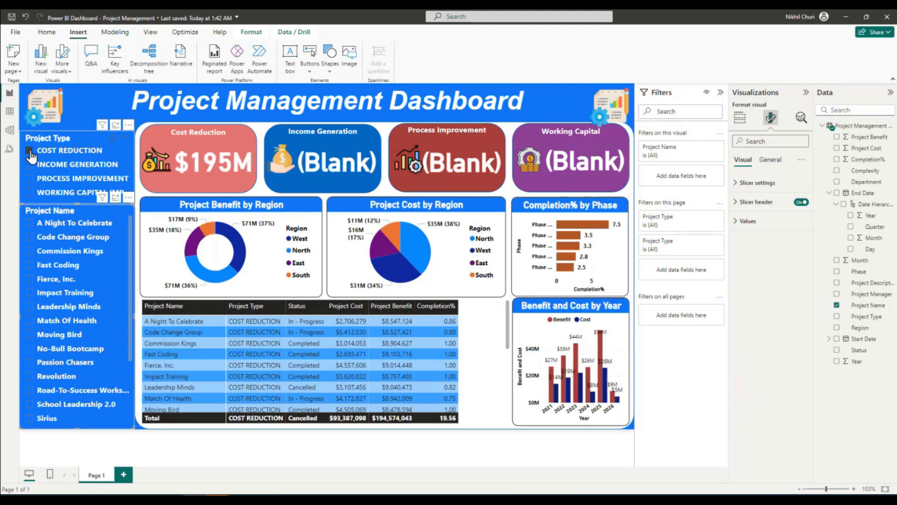
{"action": "left_click", "coordinate": [29, 150]}
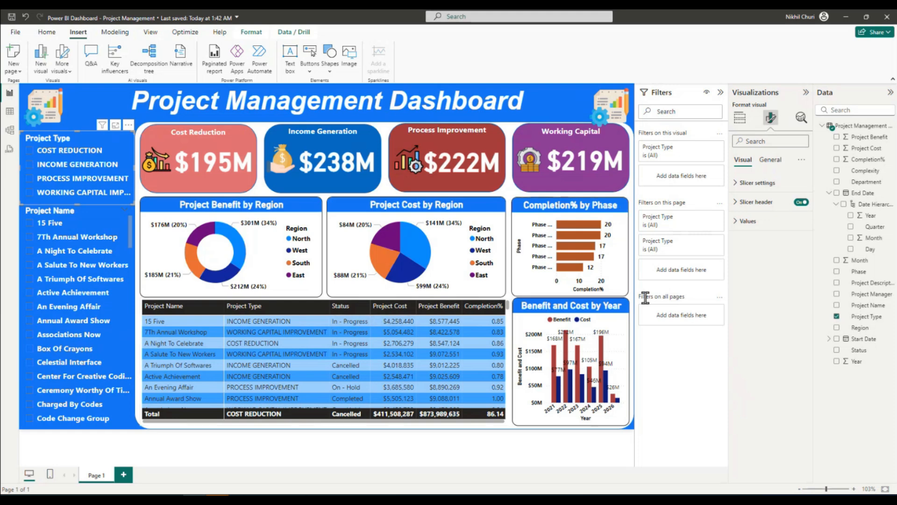
Save the report and publish it to My workspace
{"action": "left_click", "coordinate": [11, 19]}
{"action": "left_click", "coordinate": [16, 32]}
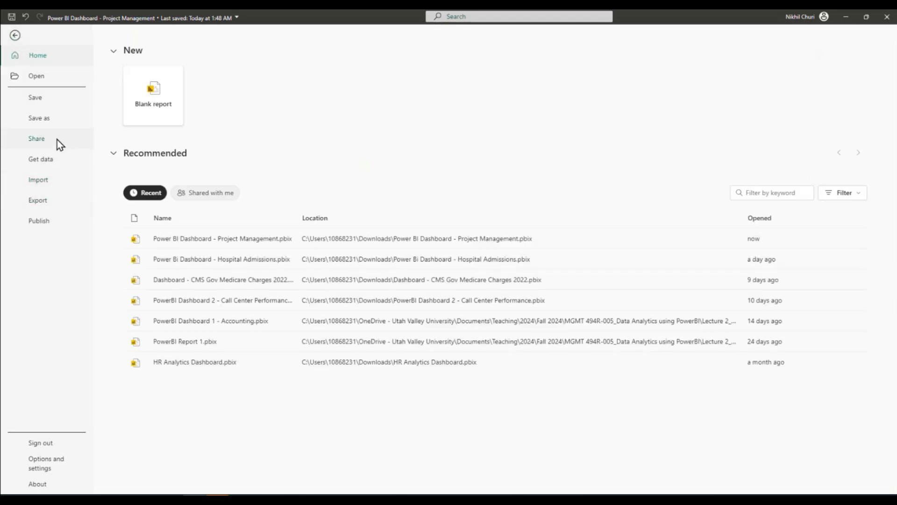
{"action": "left_click", "coordinate": [15, 34]}
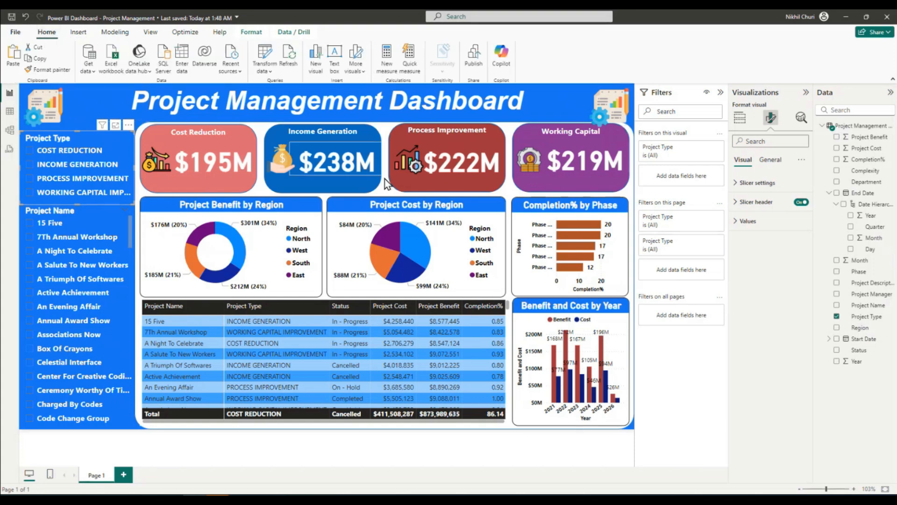
{"action": "left_click", "coordinate": [473, 57]}
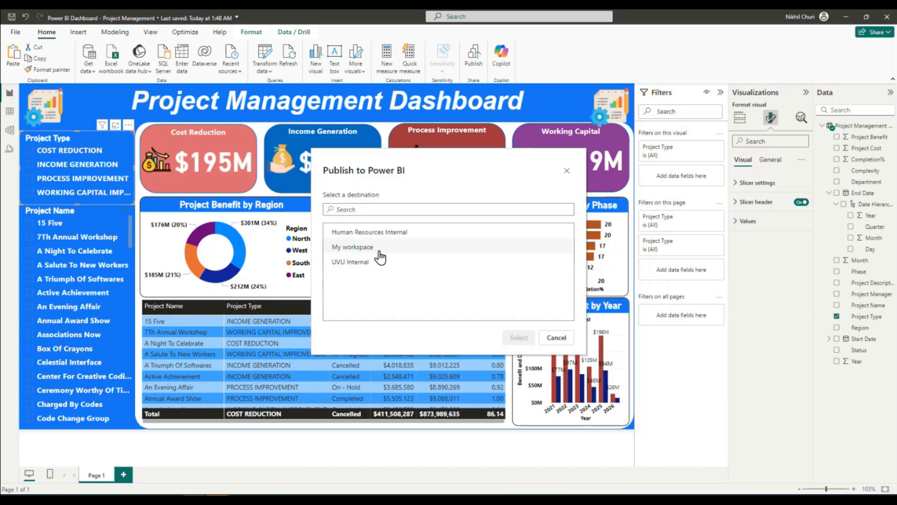
{"action": "left_click", "coordinate": [352, 246]}
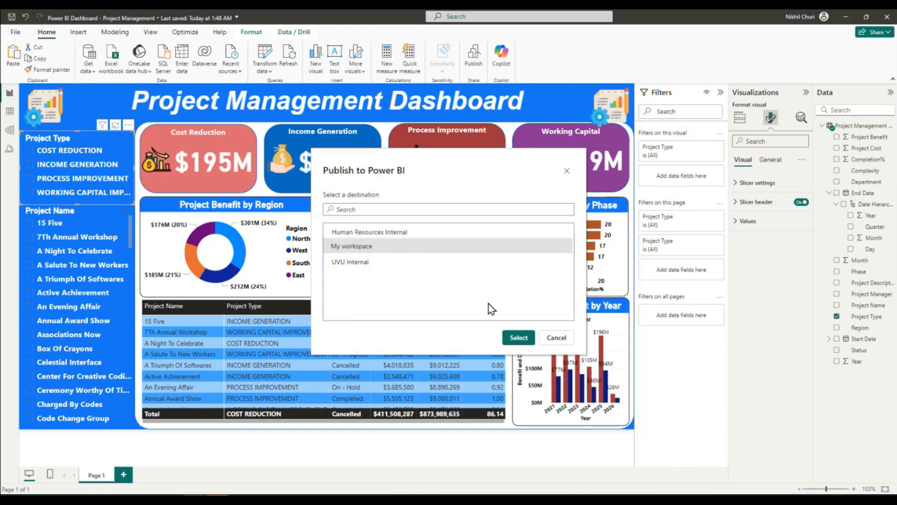
{"action": "left_click", "coordinate": [505, 342]}
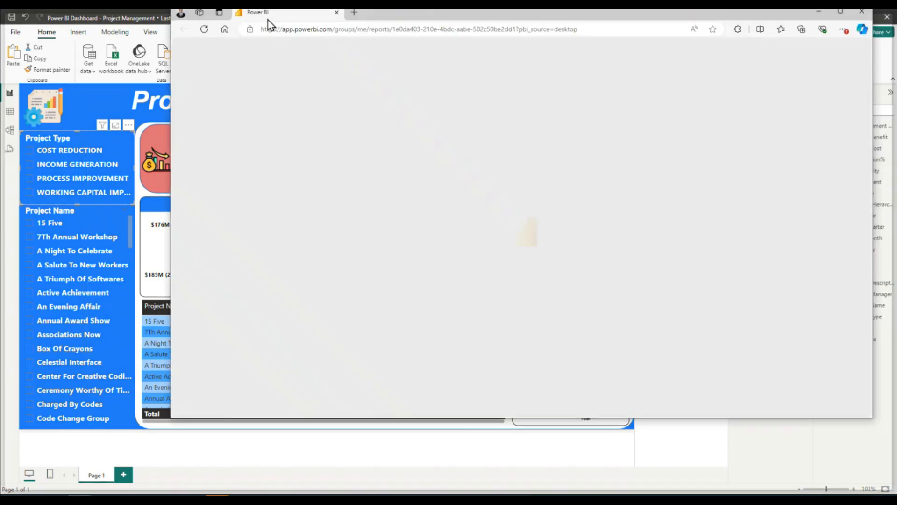
In the published report in the browser, set the share link to people with existing access and copy it
{"action": "double_click", "coordinate": [457, 45]}
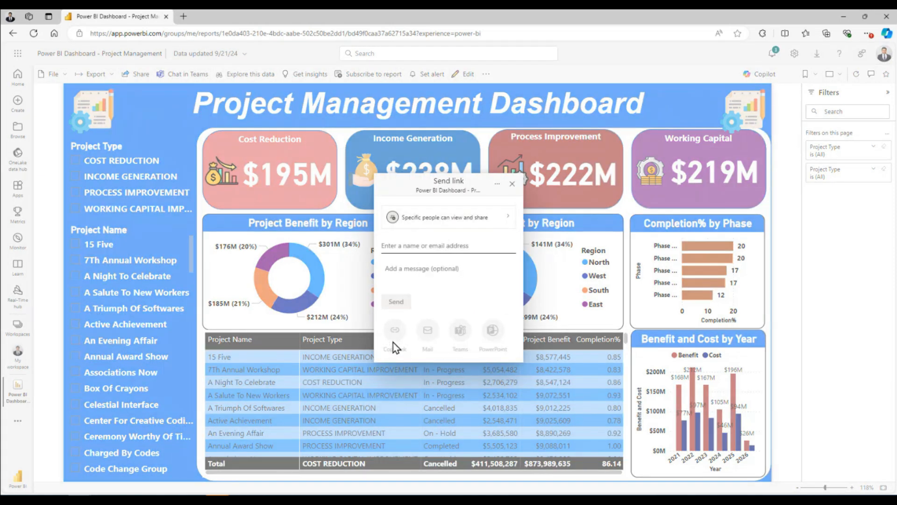
{"action": "left_click", "coordinate": [482, 220]}
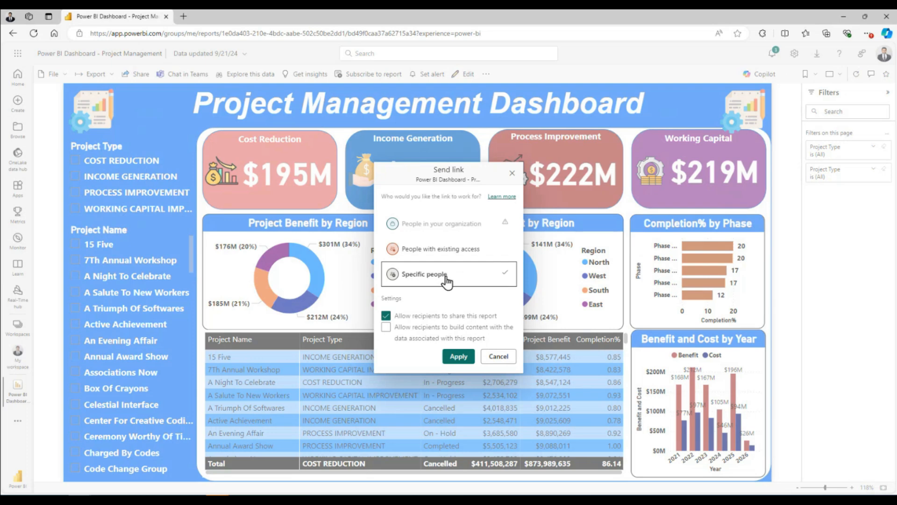
{"action": "left_click", "coordinate": [445, 247]}
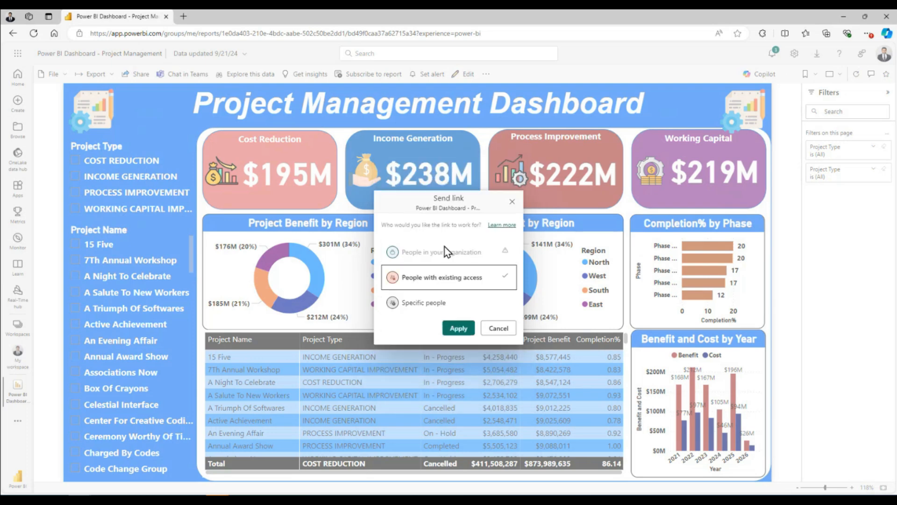
{"action": "left_click", "coordinate": [460, 328]}
{"action": "left_click", "coordinate": [399, 303]}
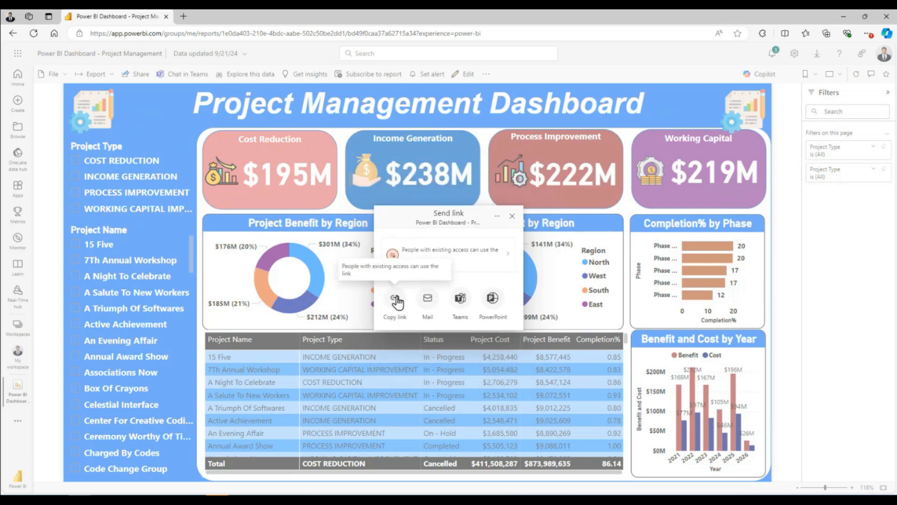
{"action": "left_click", "coordinate": [497, 280]}
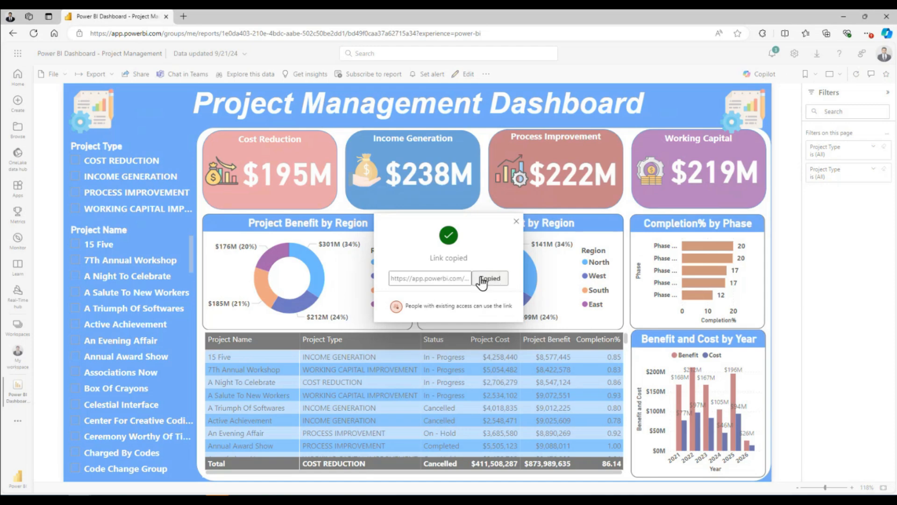
{"action": "left_click", "coordinate": [517, 227]}
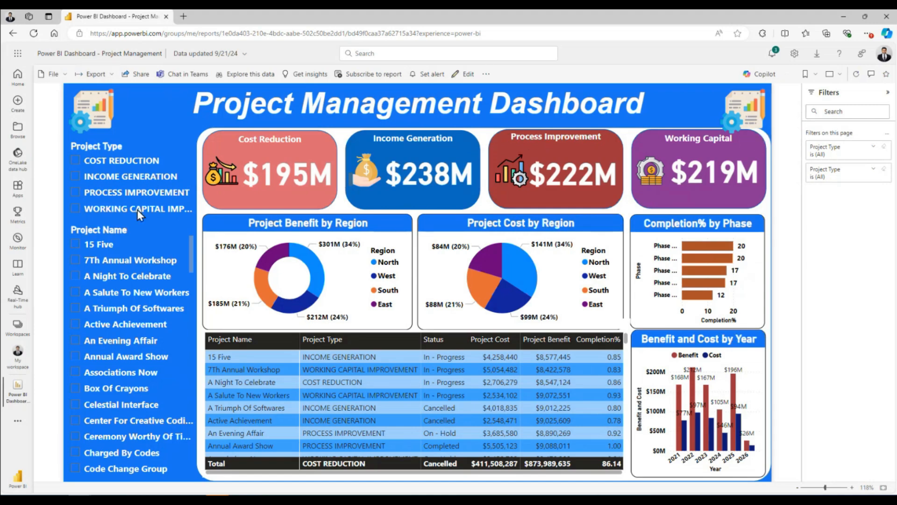
Return to Power BI Desktop, collapse the Filters, Visualizations and Data panes, and save the report
{"action": "left_click", "coordinate": [845, 18]}
{"action": "left_click", "coordinate": [539, 315]}
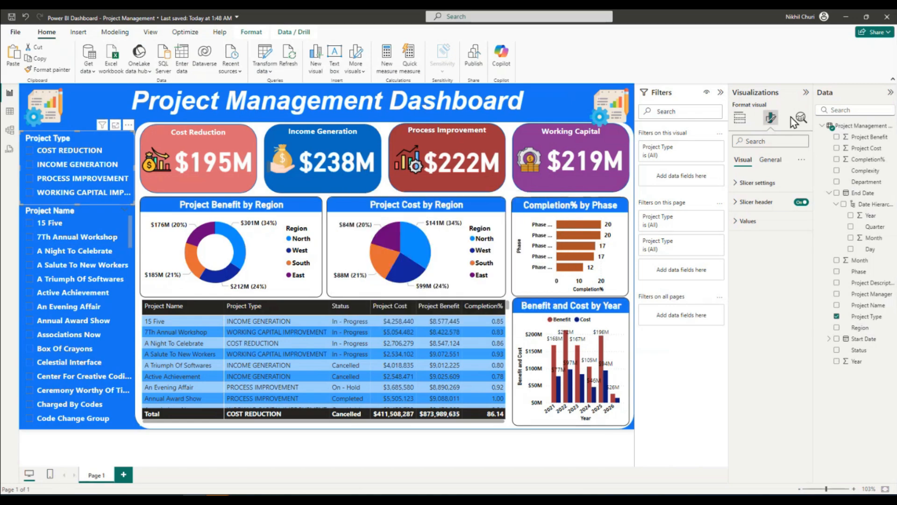
{"action": "left_click", "coordinate": [806, 92]}
{"action": "left_click", "coordinate": [789, 93]}
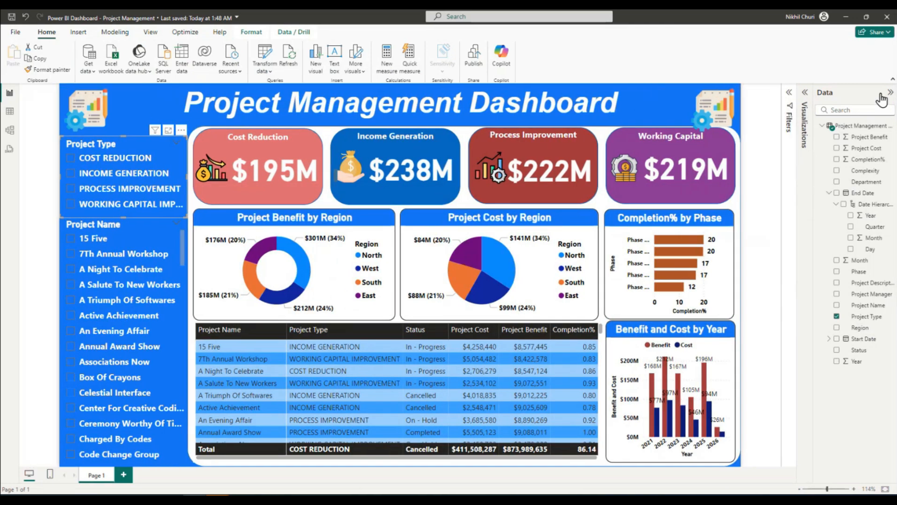
{"action": "left_click", "coordinate": [890, 93]}
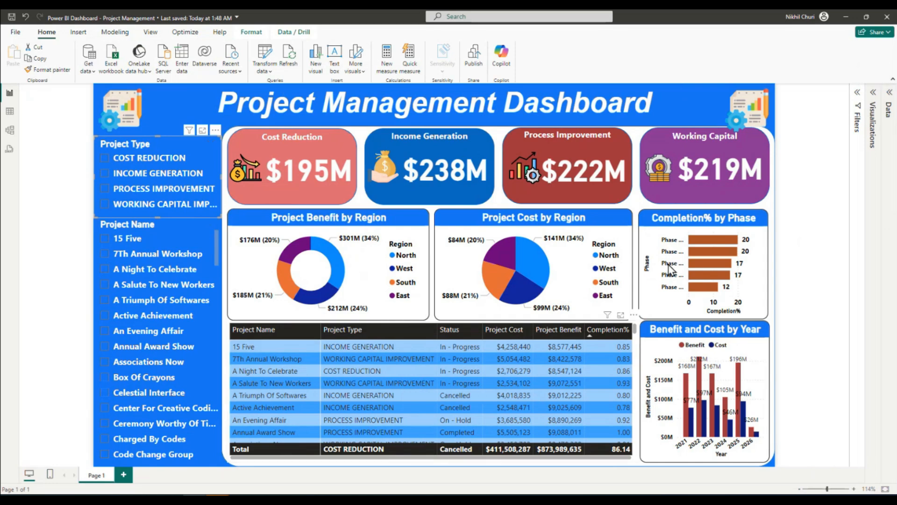
{"action": "left_click", "coordinate": [11, 19]}
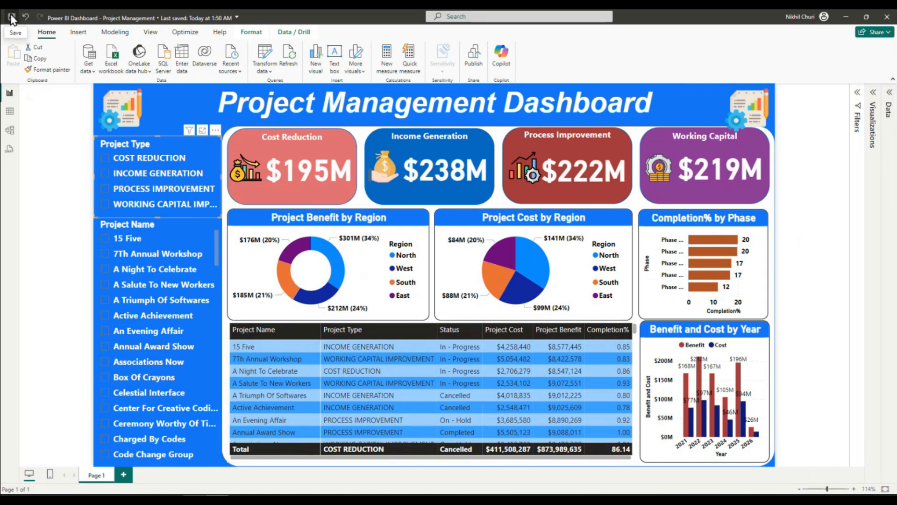